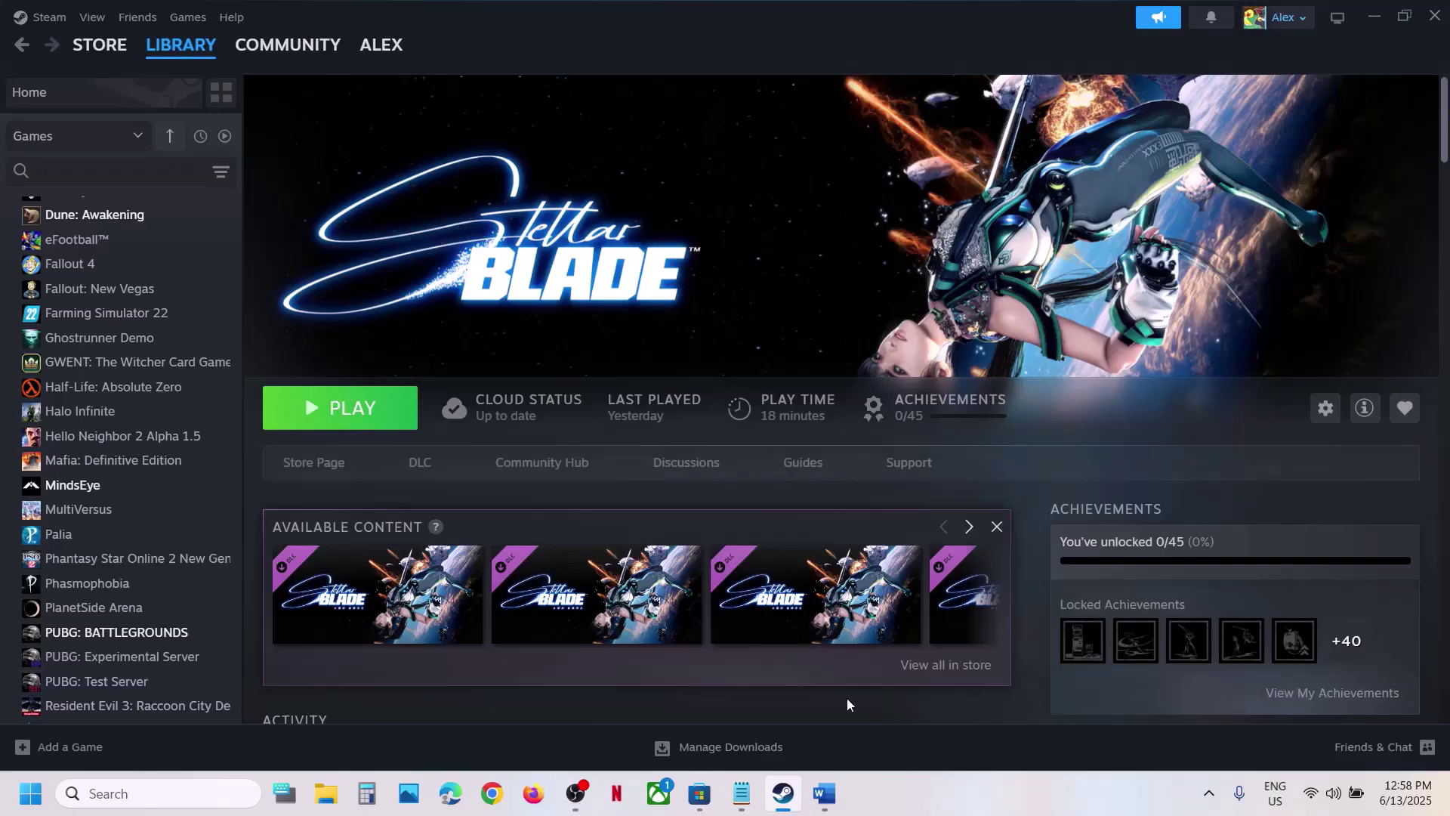
# Step: Show the Windows power options that include Restart, and close them without choosing any
pyautogui.press('super')
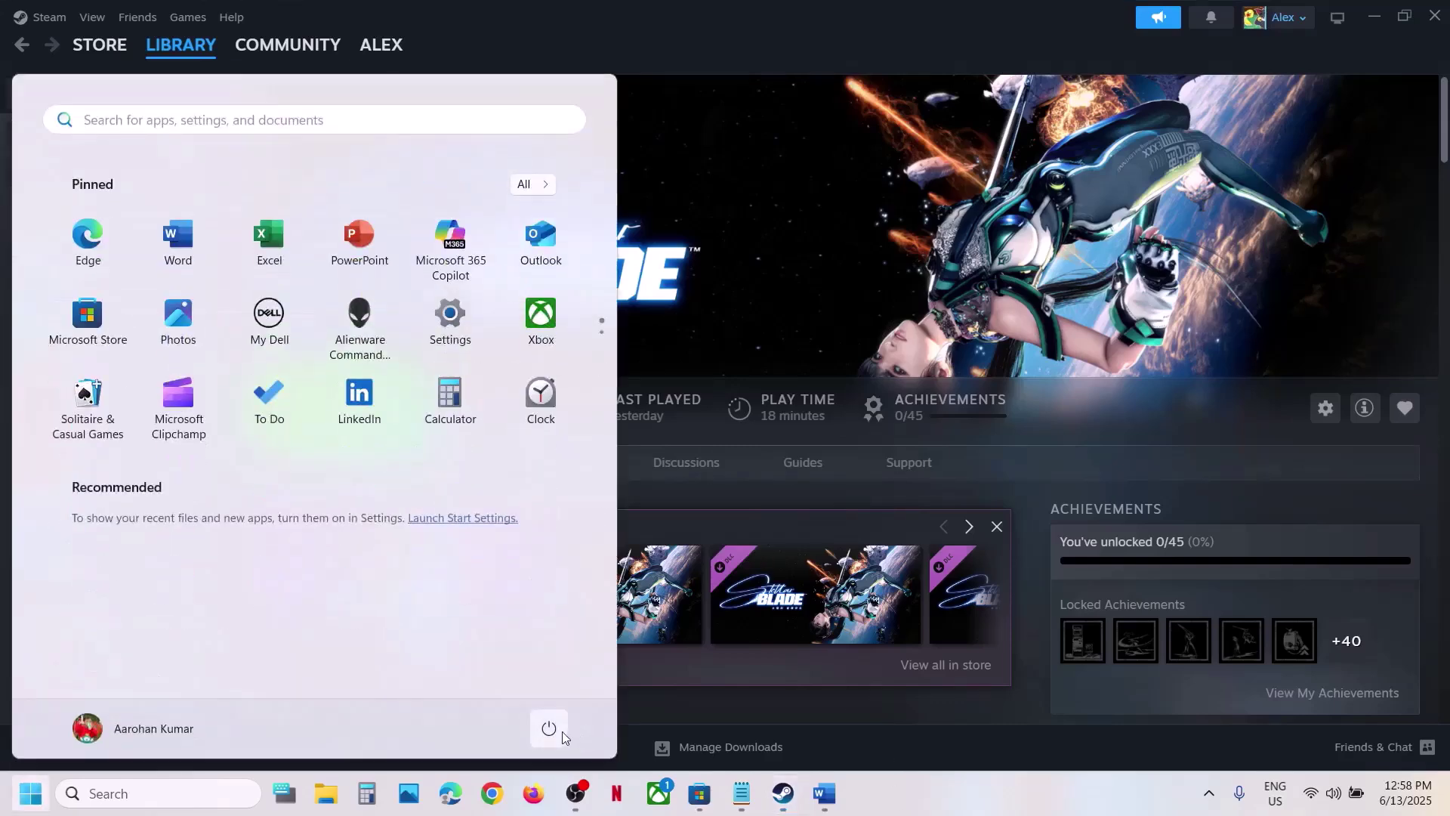
pyautogui.click(550, 728)
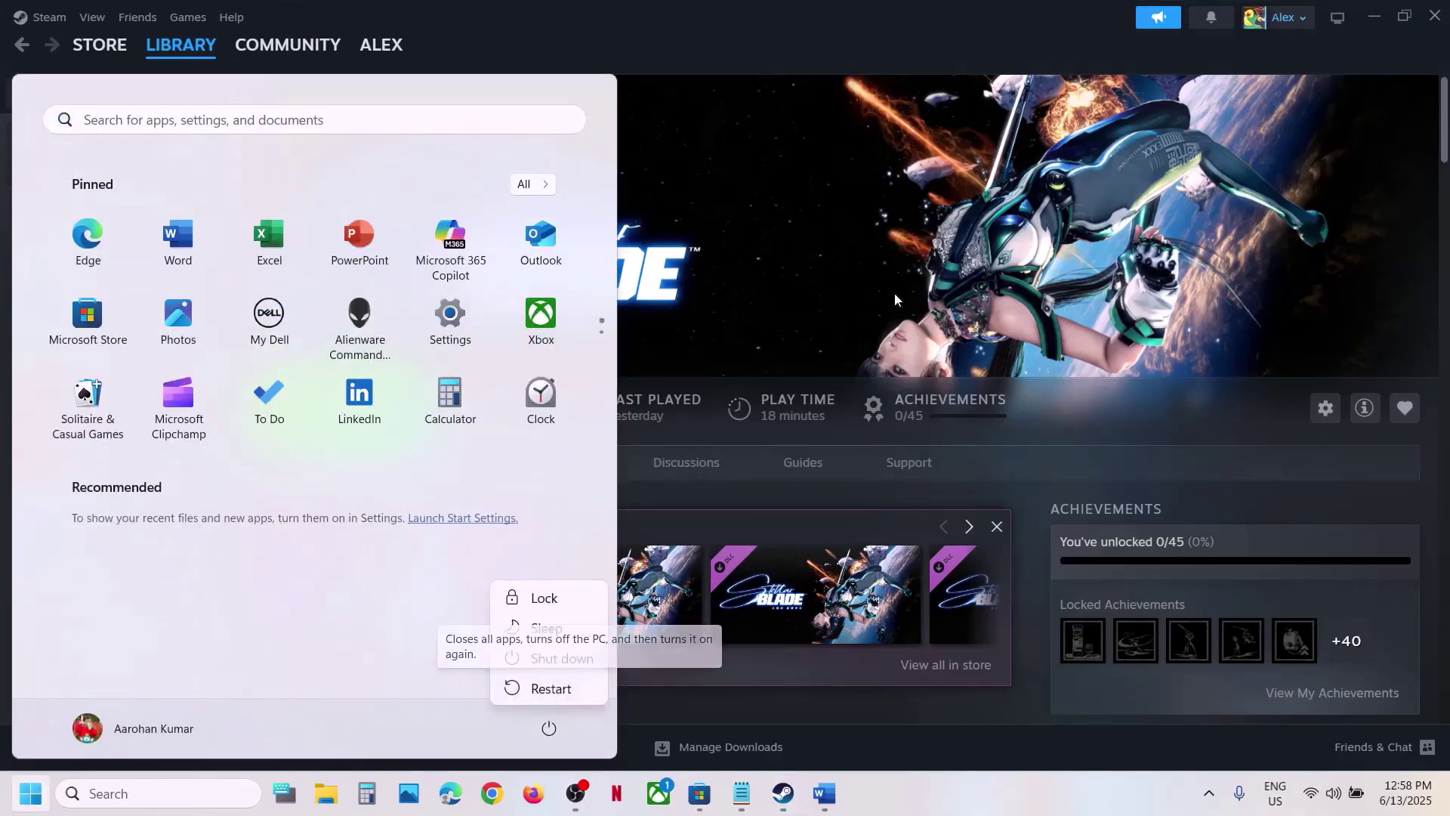
pyautogui.press('Escape')
pyautogui.press('Escape')
# Step: Switch to the Word document of troubleshooting steps and highlight Step 2, "Update the system BIOS"
pyautogui.click(825, 795)
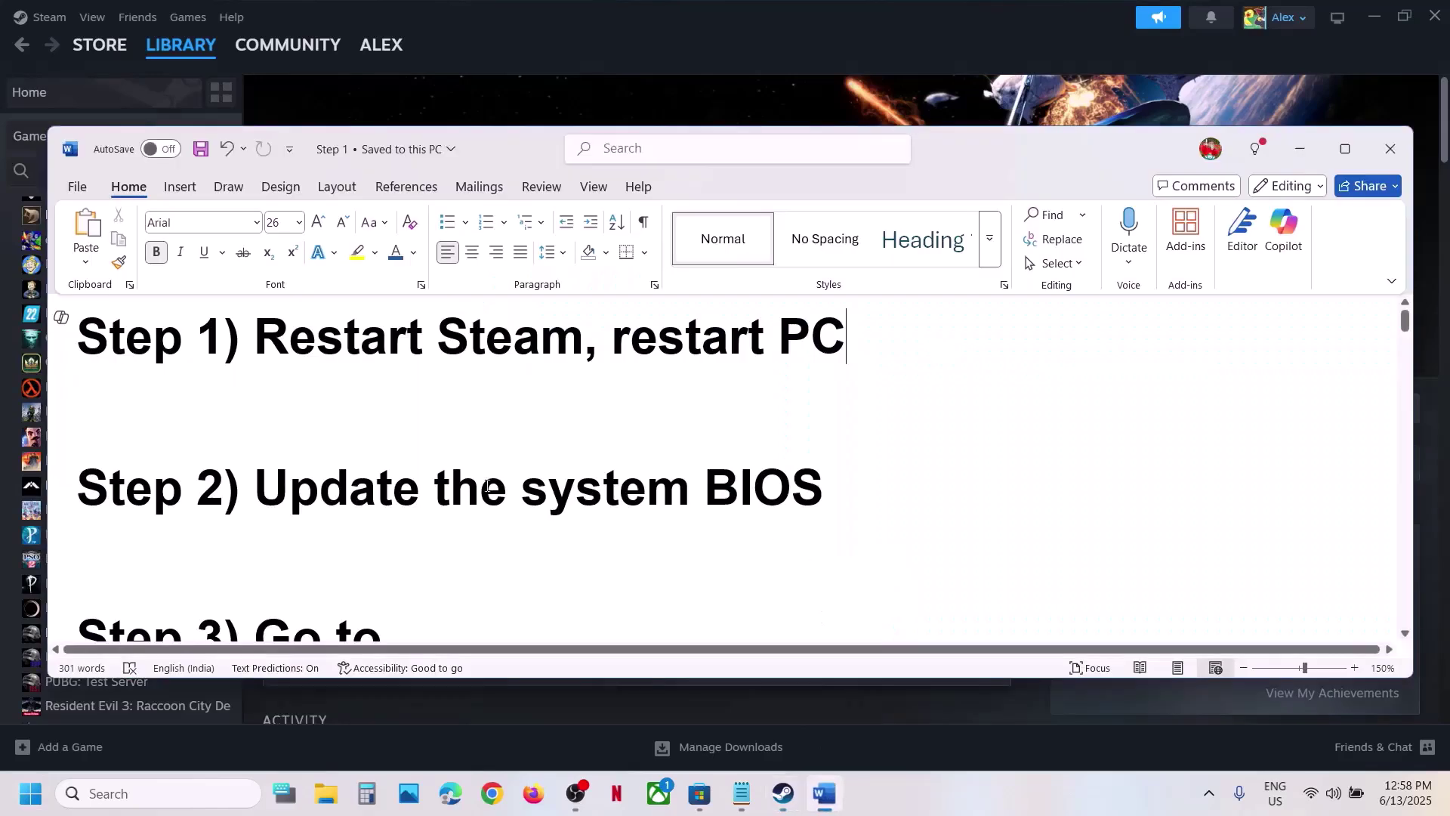
pyautogui.moveTo(270, 499); pyautogui.dragTo(978, 508)
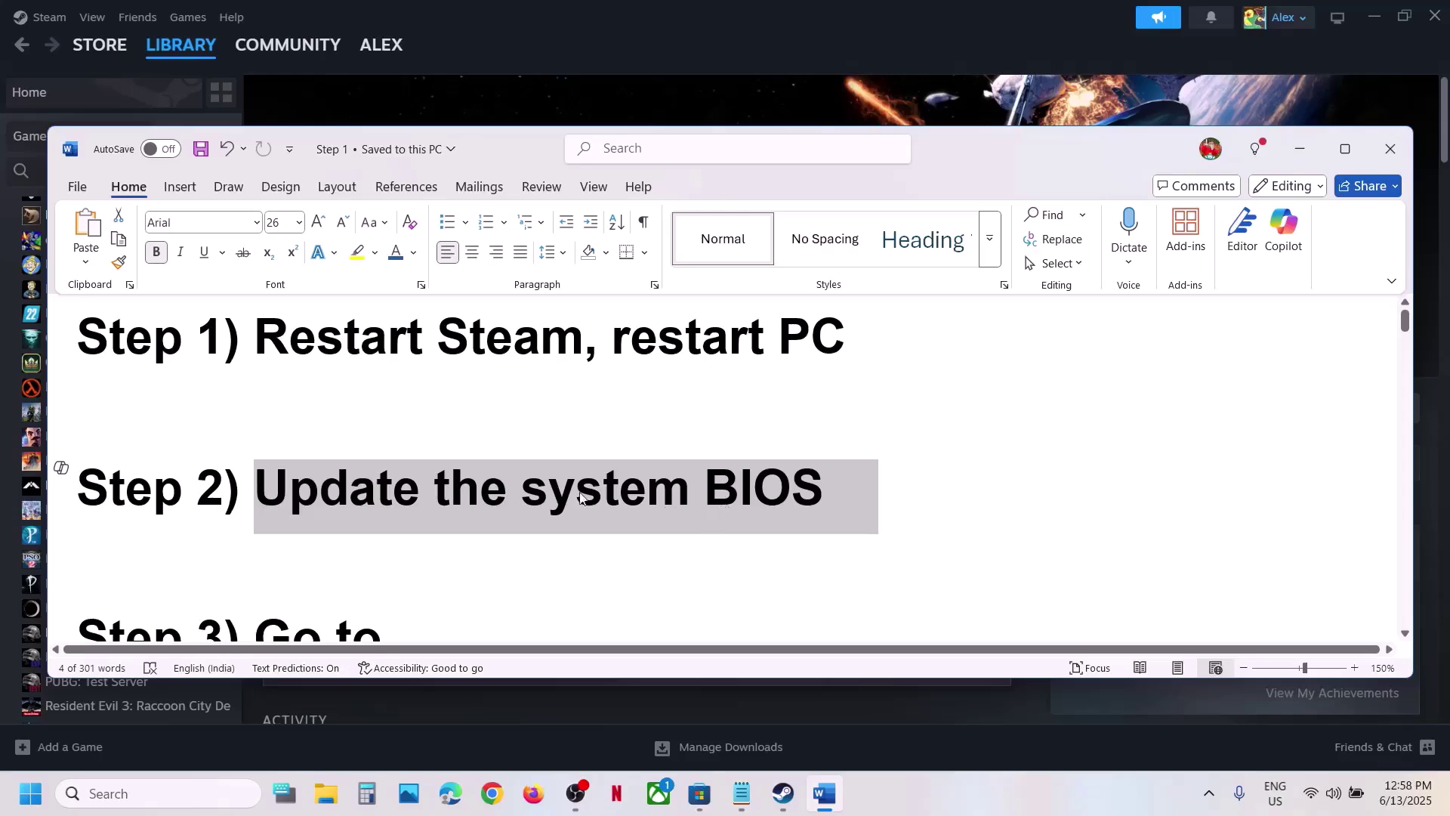
pyautogui.click(940, 780)
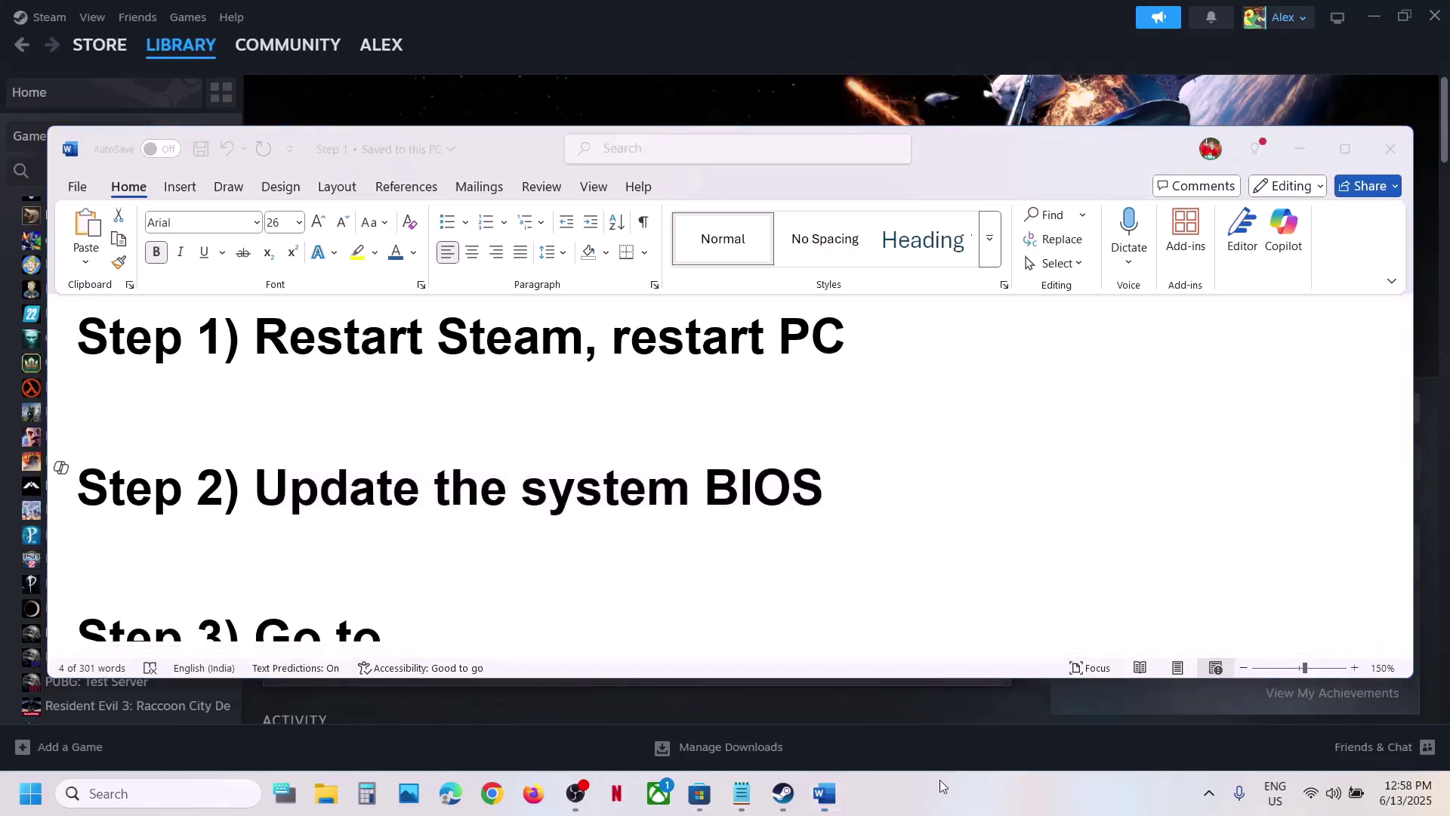
# Step: Switch to the Dell support site in Chrome and browse computers, laptops and G Series to the Dell G15 5510 support page
pyautogui.hotkey('alt', 'Tab')
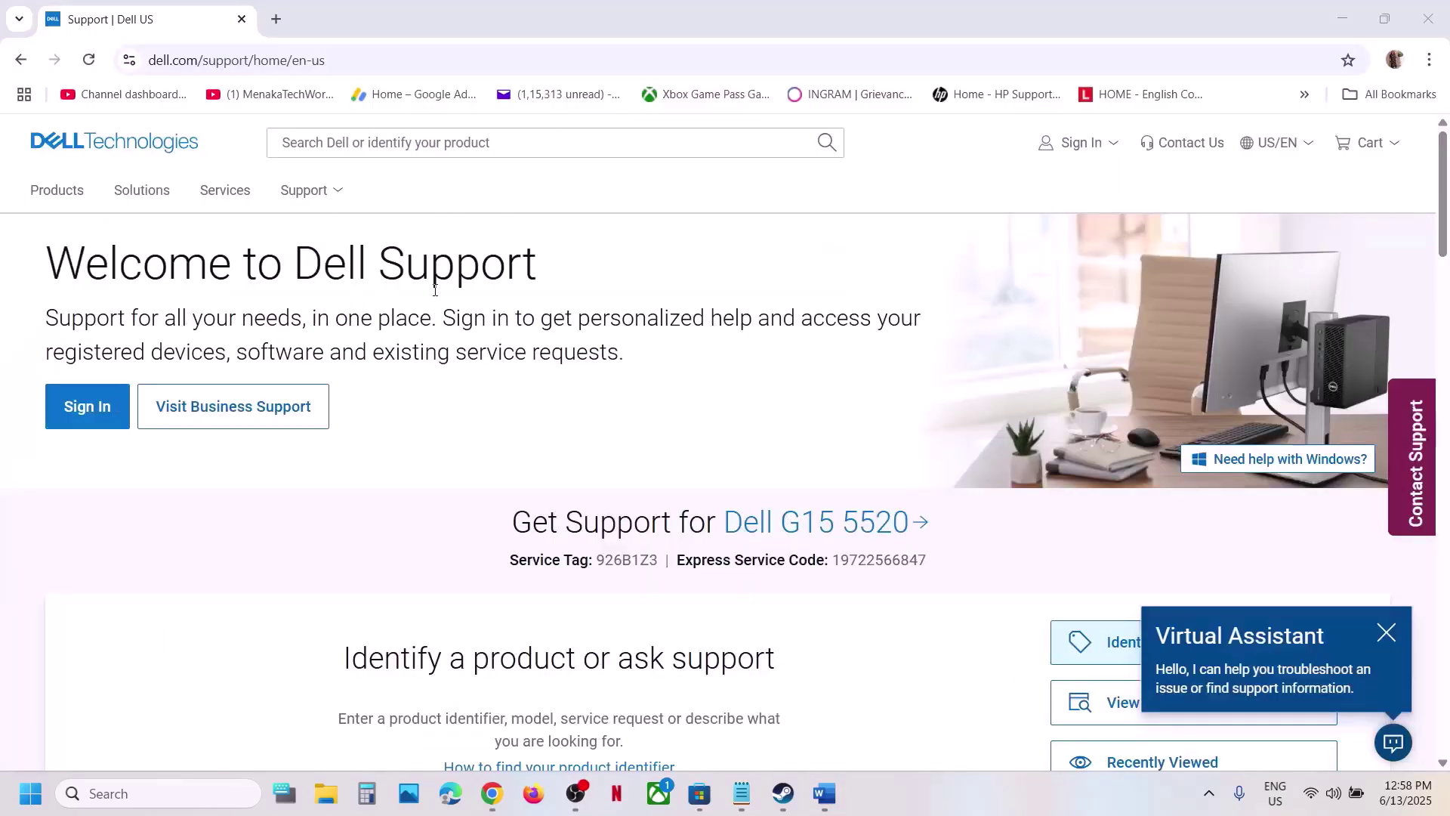
pyautogui.scroll(-6, 604, 401)
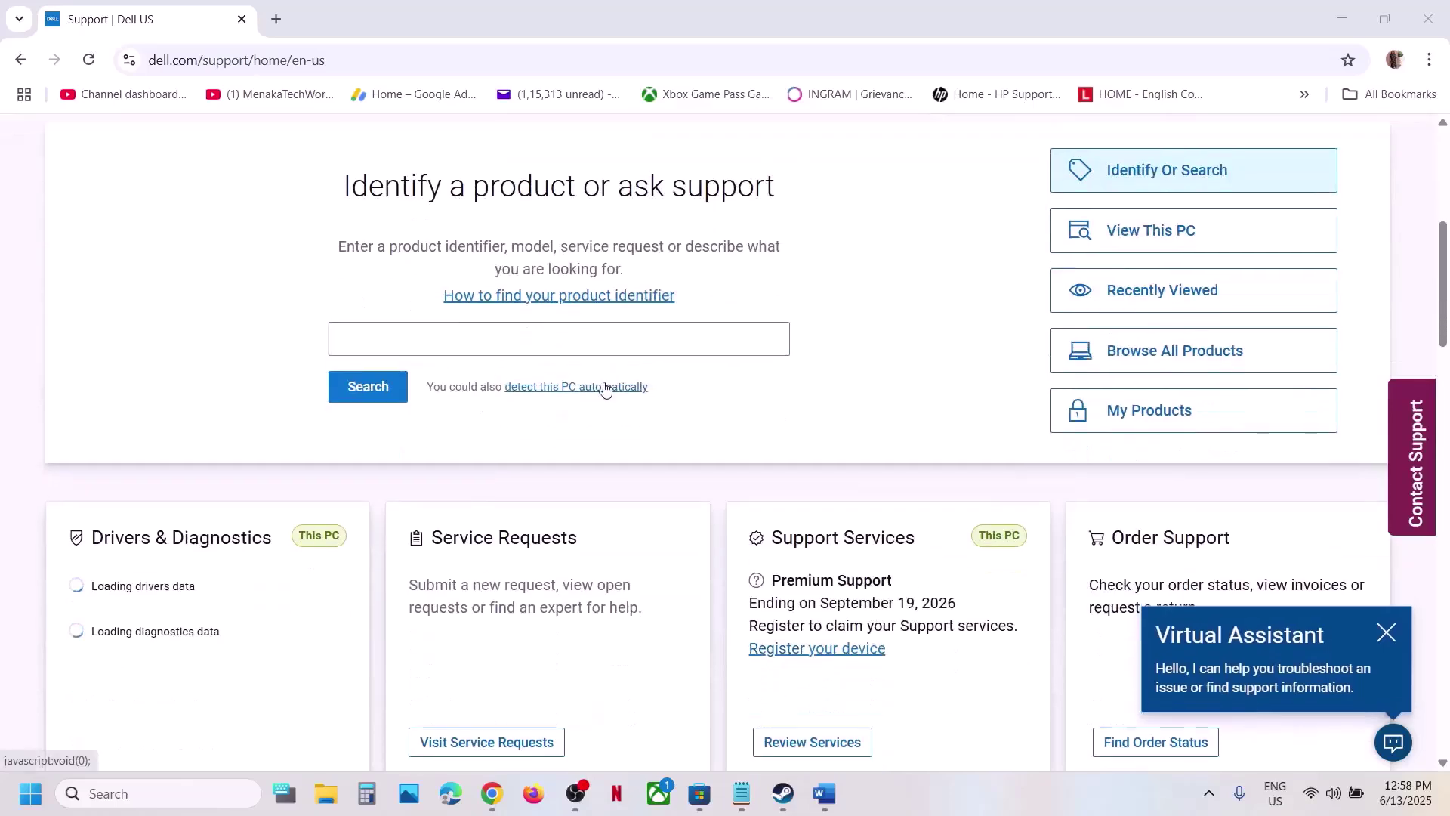
pyautogui.click(1188, 355)
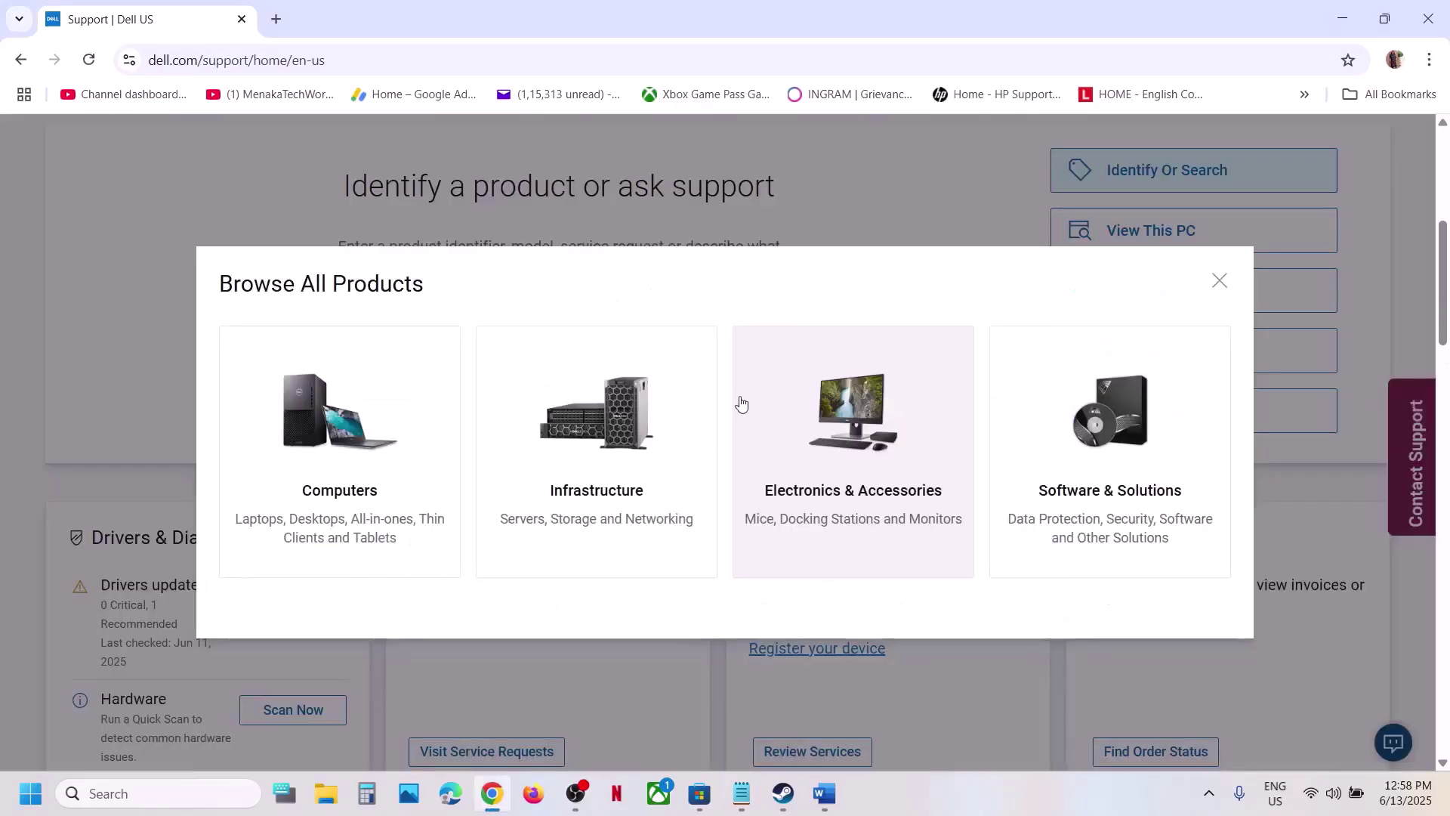
pyautogui.click(262, 499)
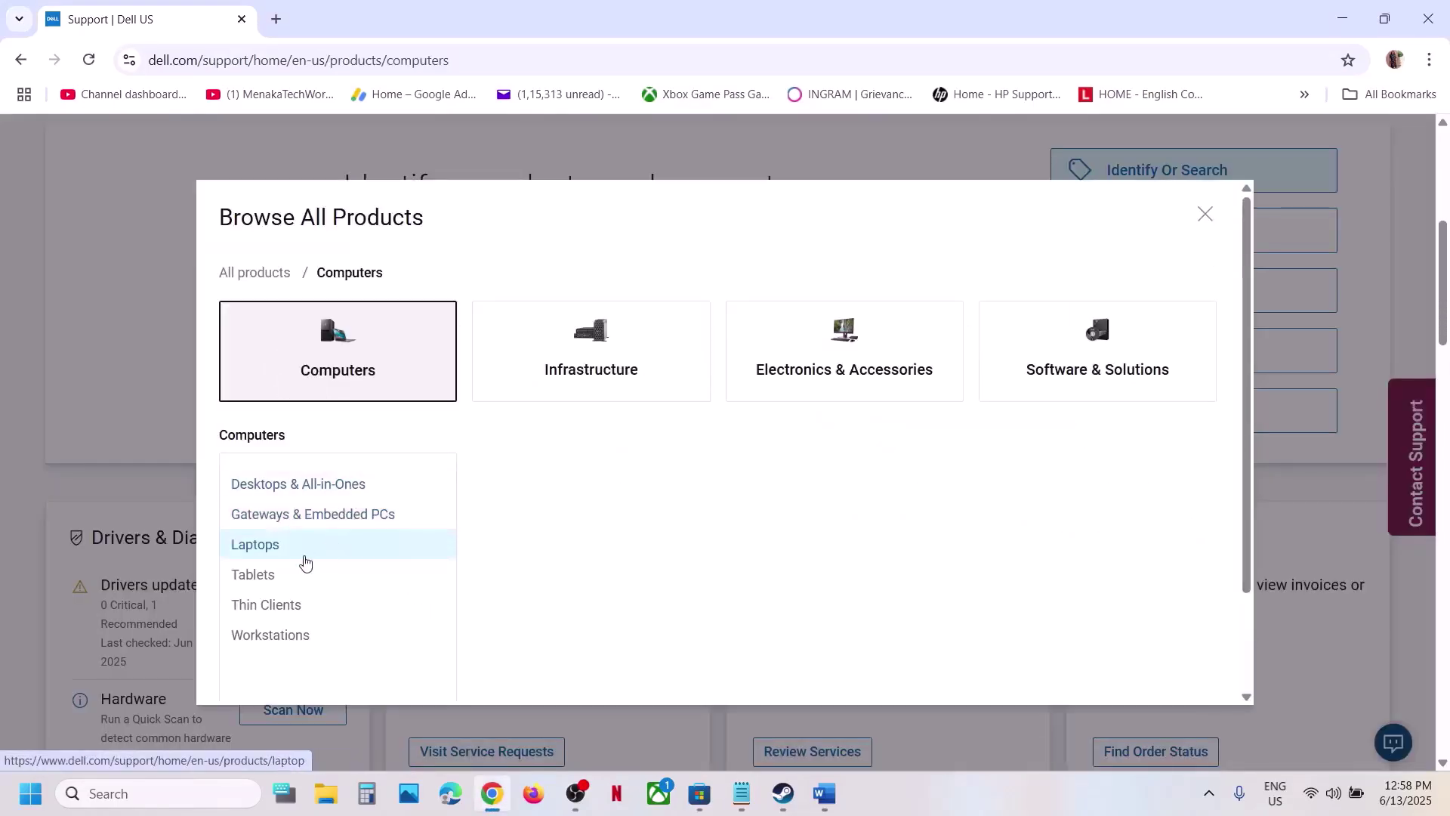
pyautogui.click(302, 554)
pyautogui.scroll(-3, 602, 514)
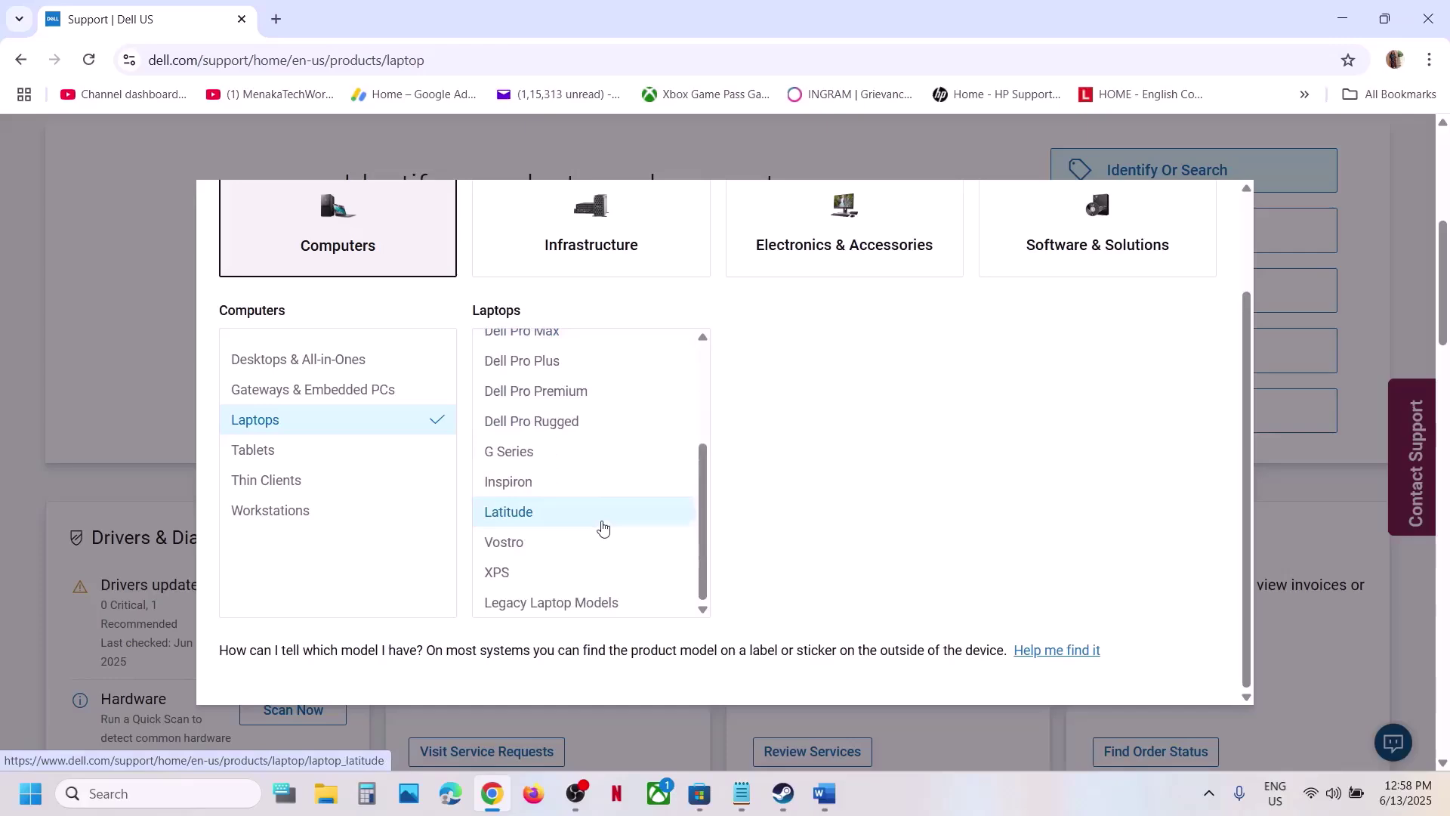
pyautogui.click(535, 453)
pyautogui.click(831, 365)
pyautogui.click(1045, 537)
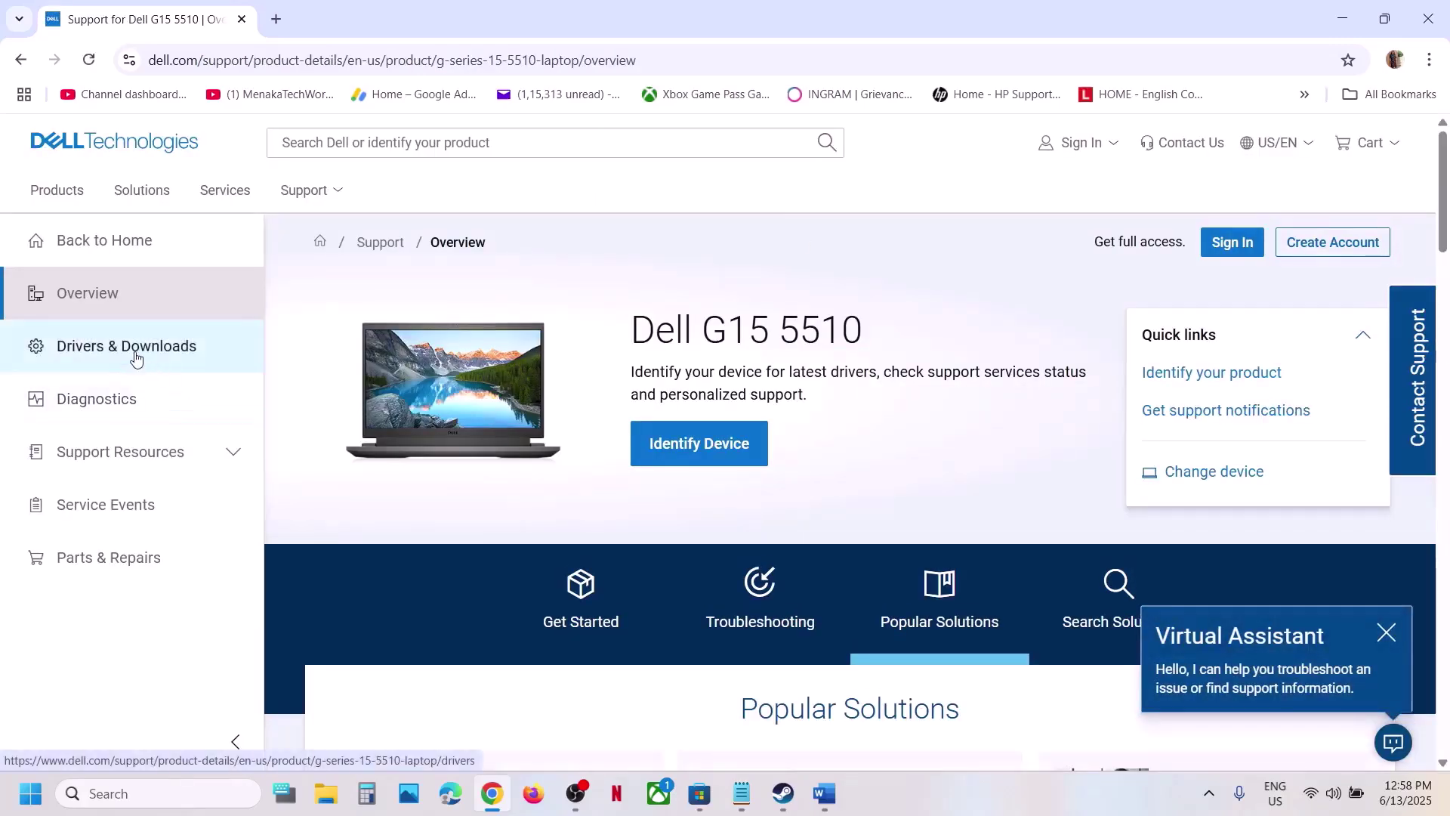
# Step: Open the list of specific drivers for the Dell G15 5510 and set its operating system to Windows 11
pyautogui.click(140, 349)
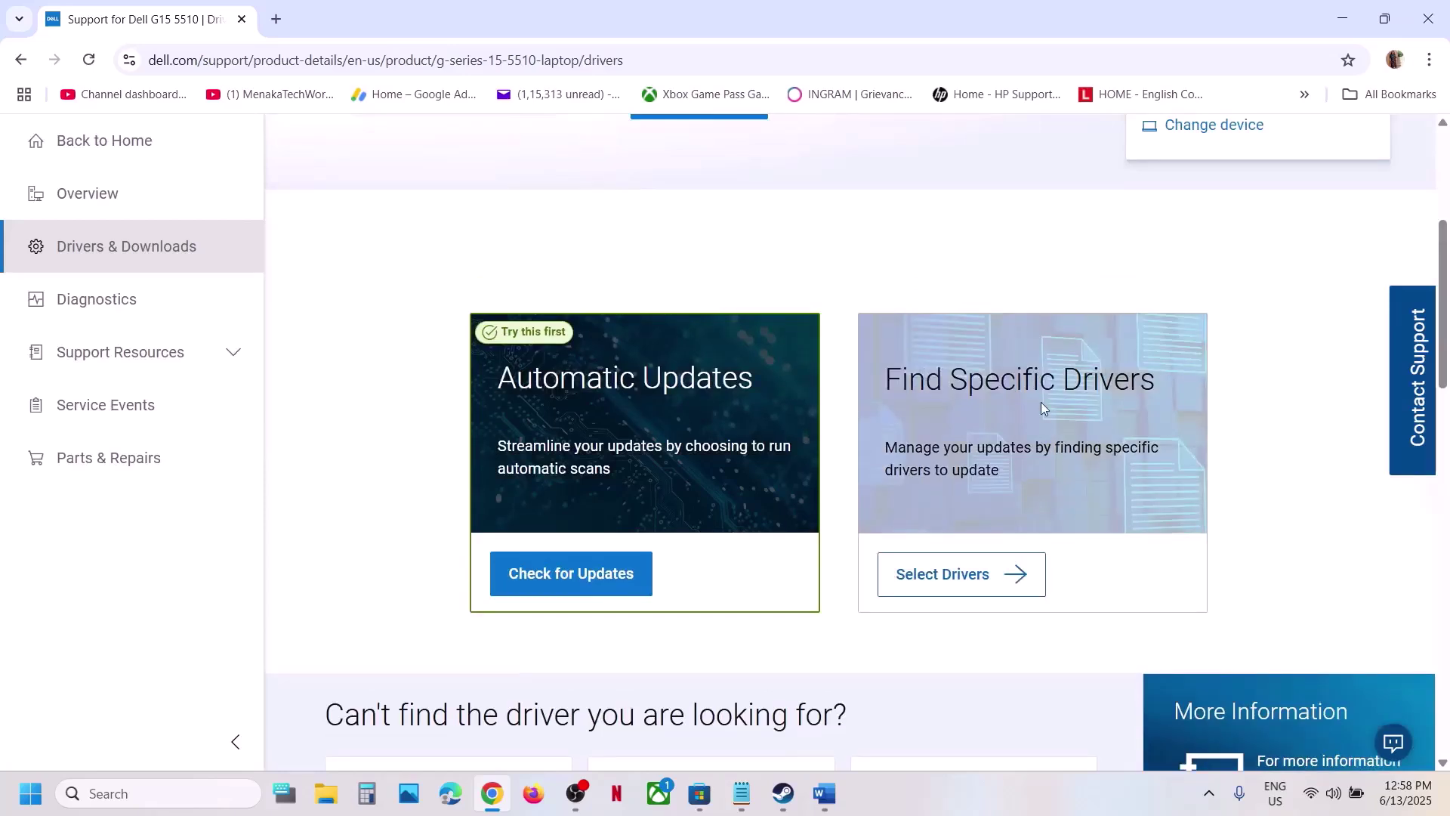
pyautogui.click(976, 579)
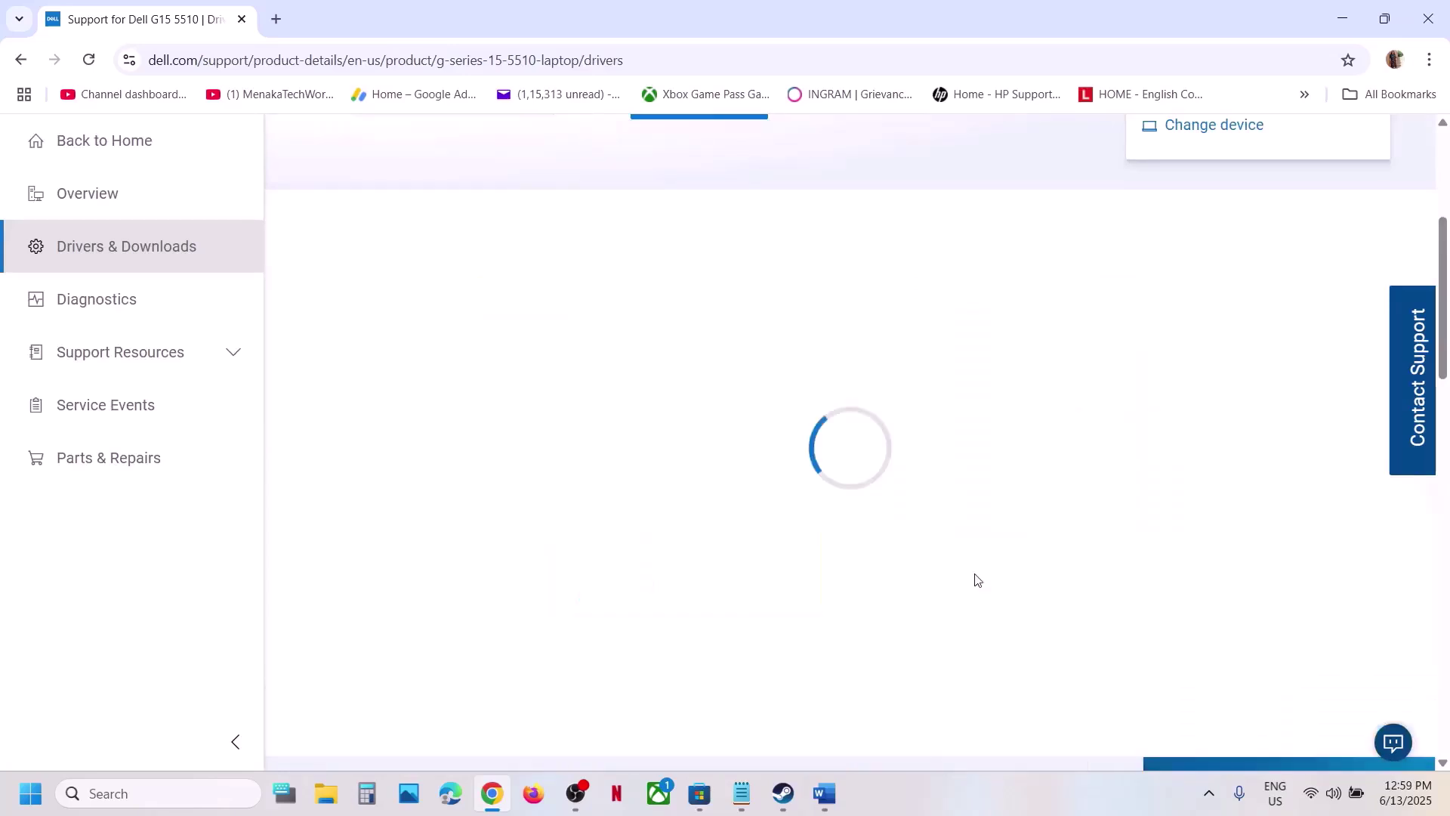
pyautogui.click(975, 321)
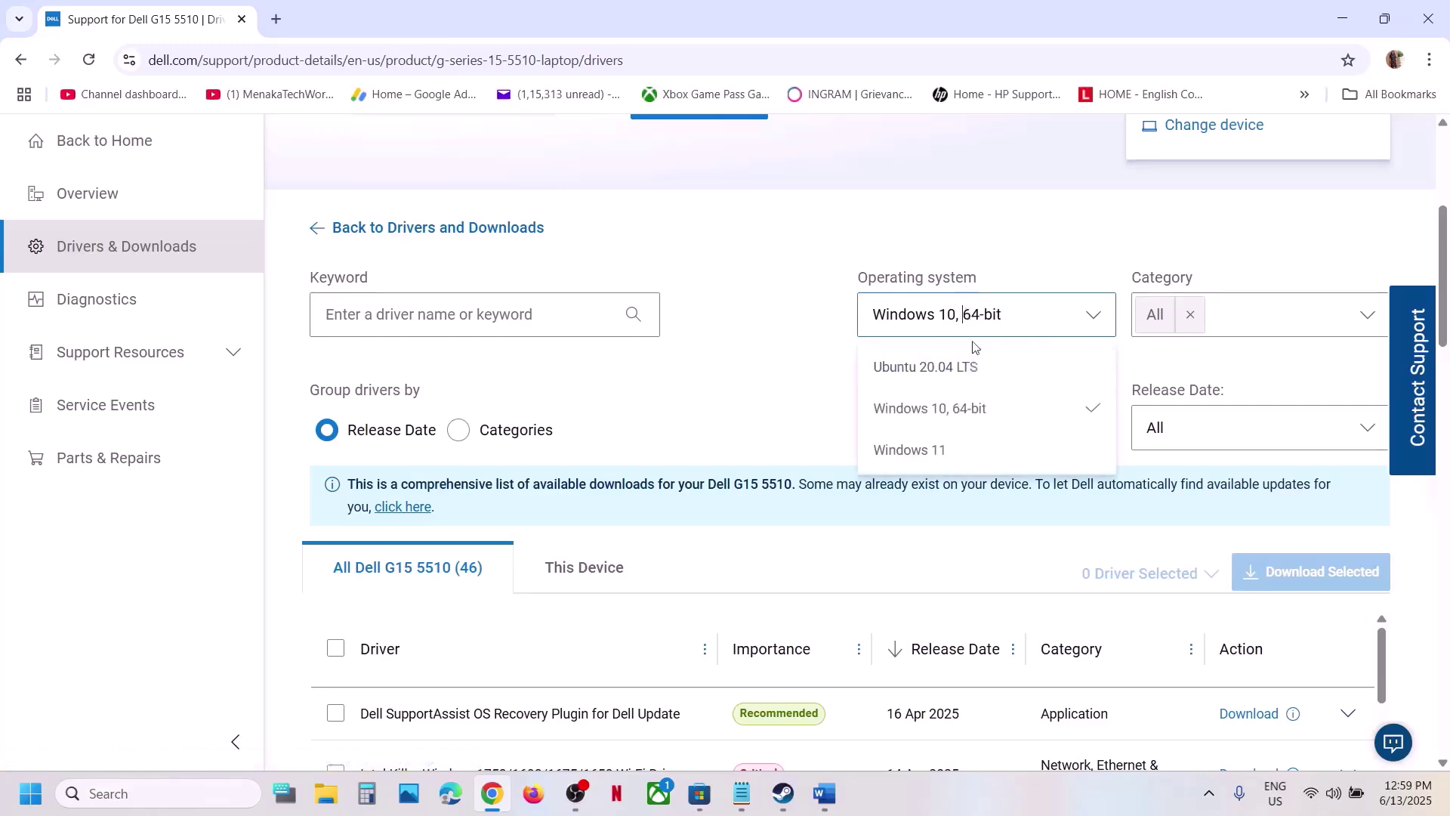
pyautogui.click(972, 448)
# Step: Download the Dell G15 5510 System BIOS update and check the laptop's battery charge
pyautogui.scroll(-10, 993, 401)
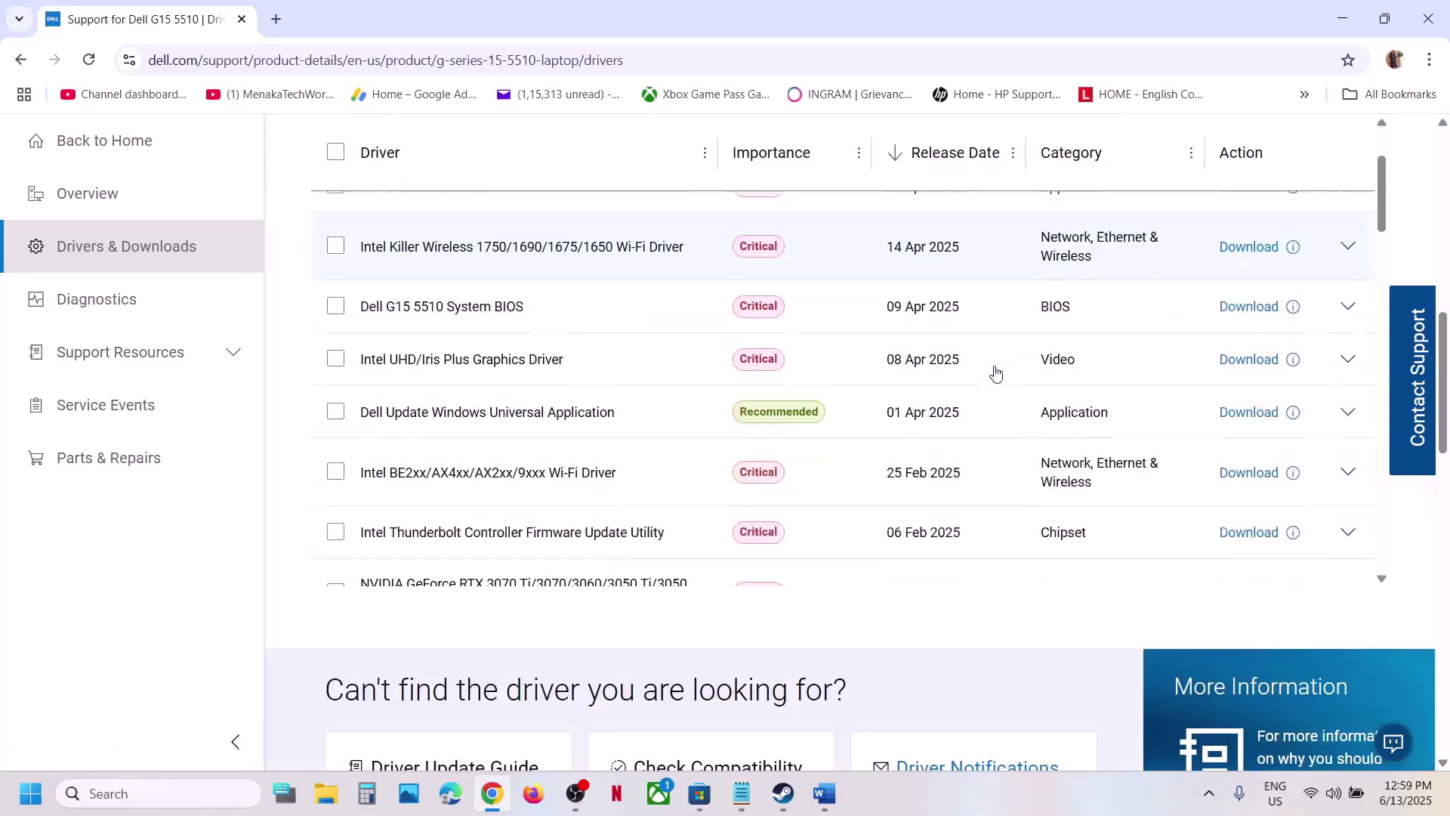
pyautogui.scroll(4, 971, 408)
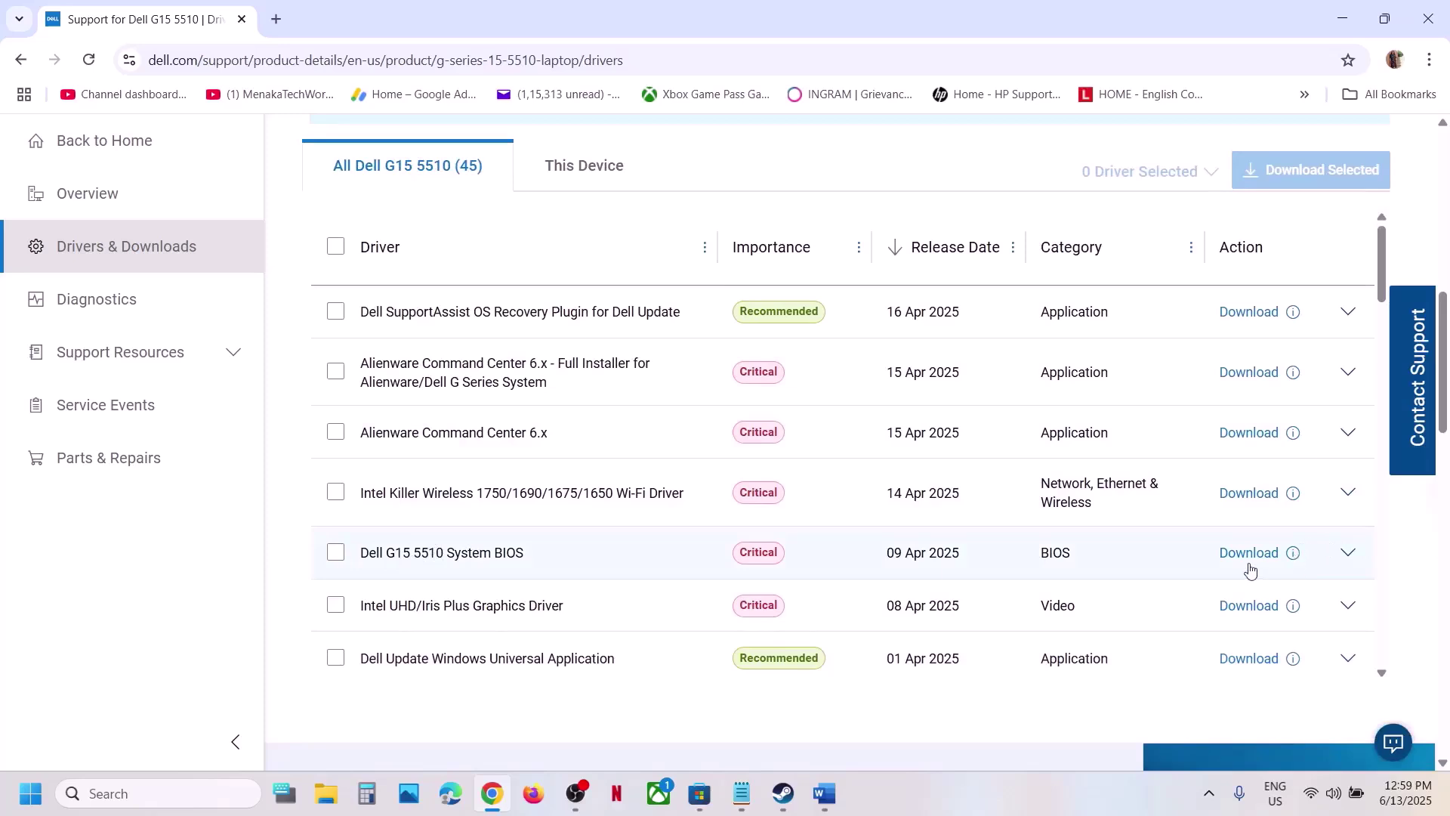
pyautogui.click(1251, 572)
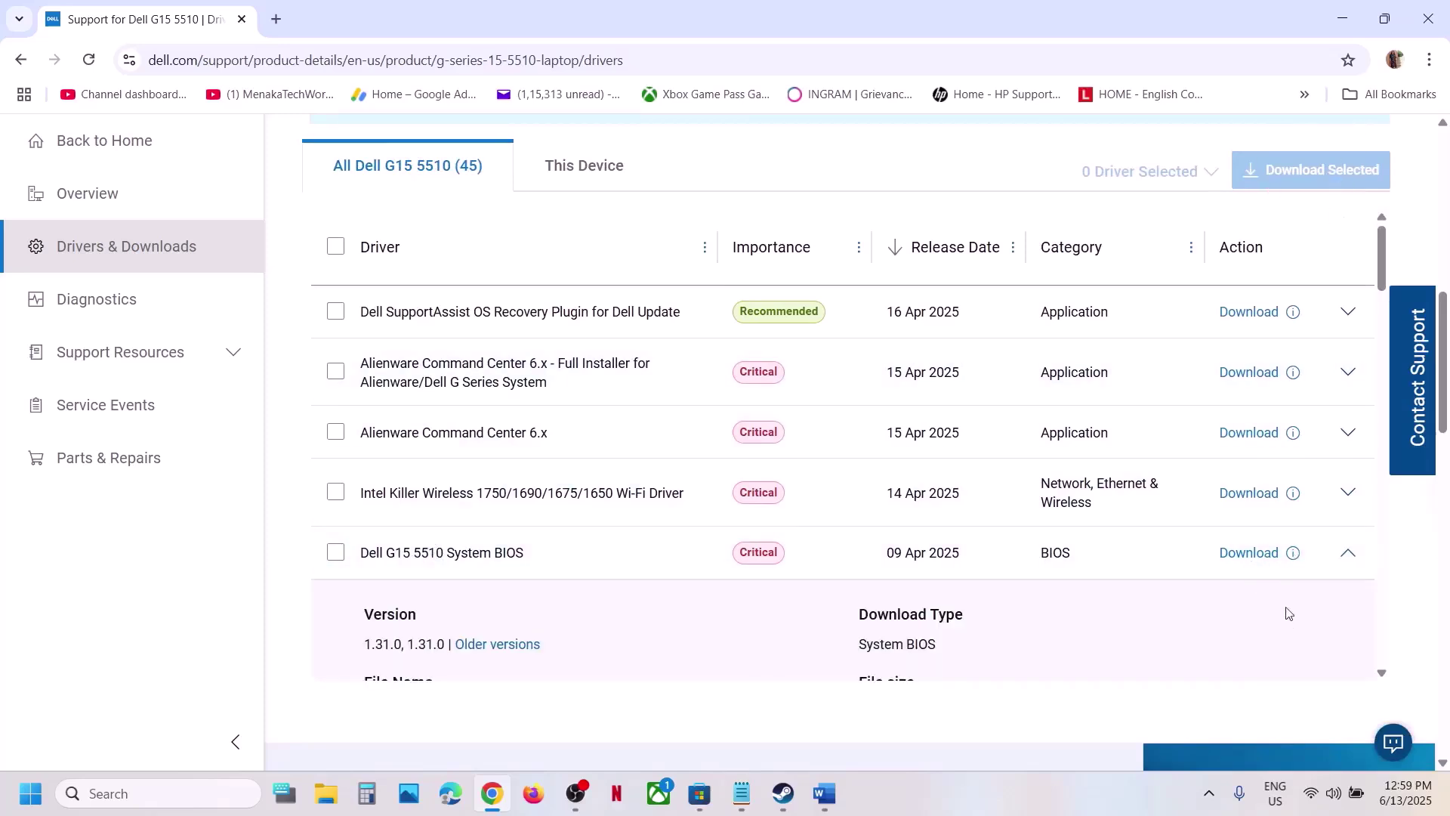
pyautogui.click(1250, 555)
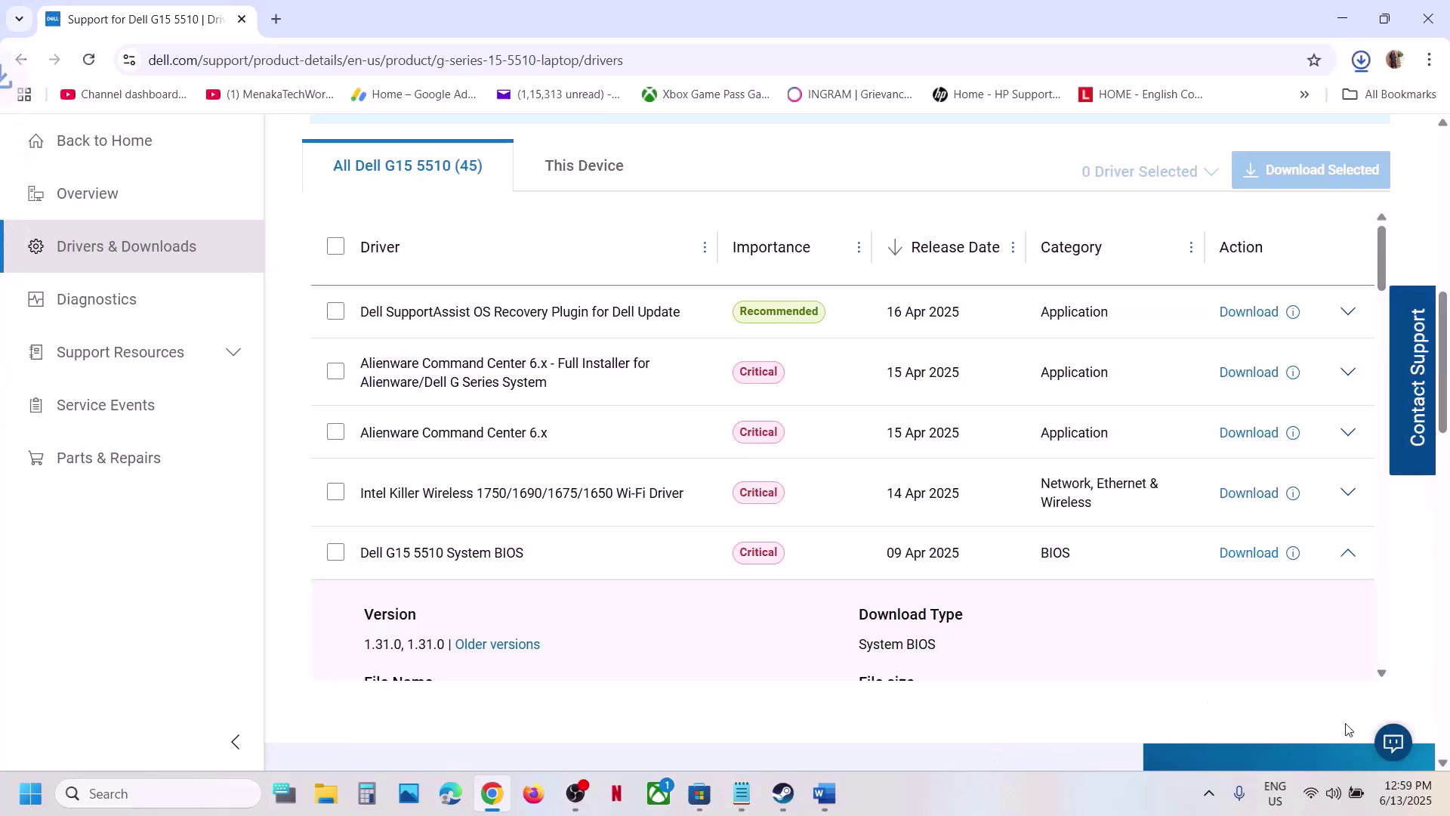
pyautogui.click(1356, 793)
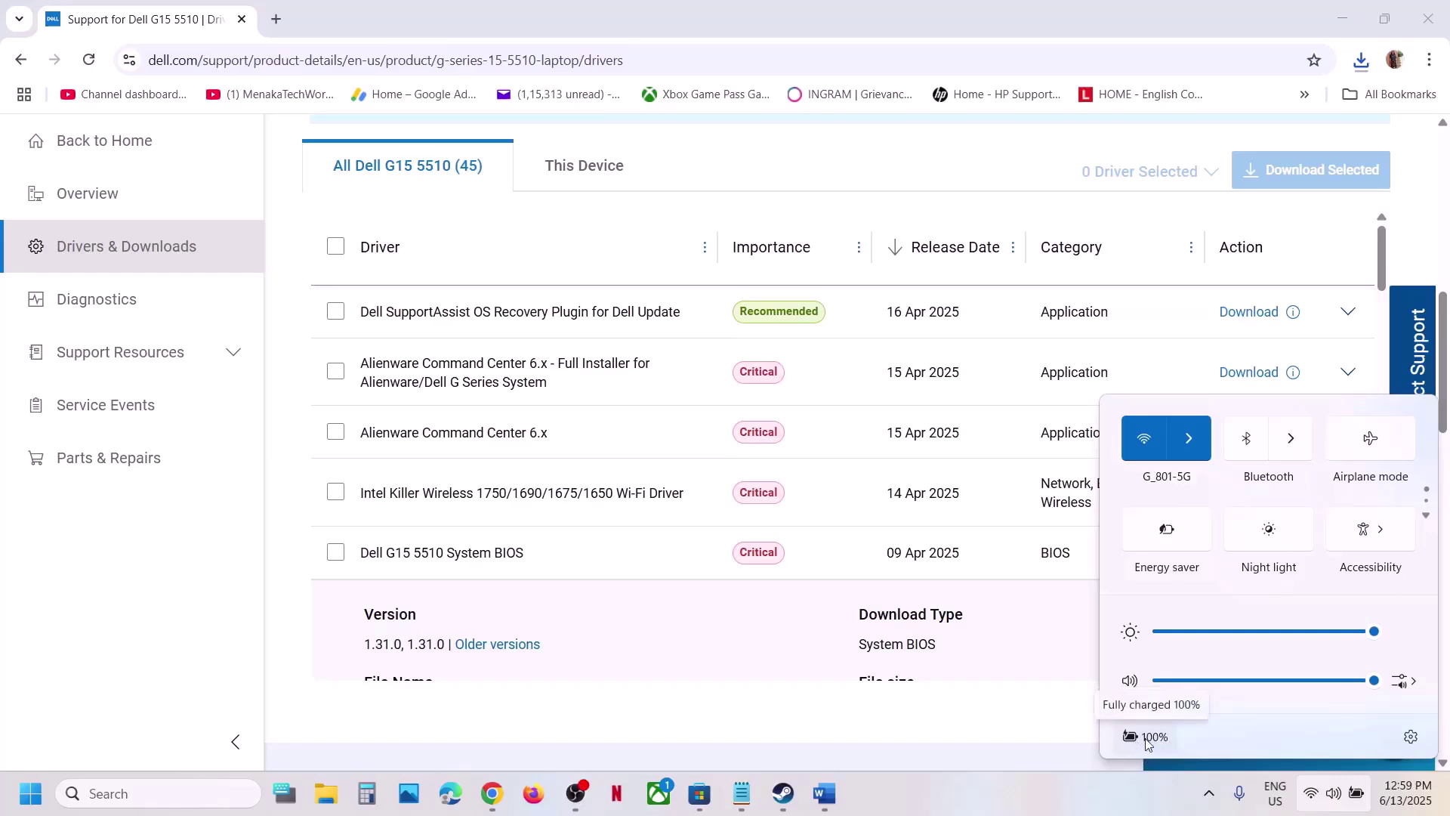
pyautogui.click(1045, 806)
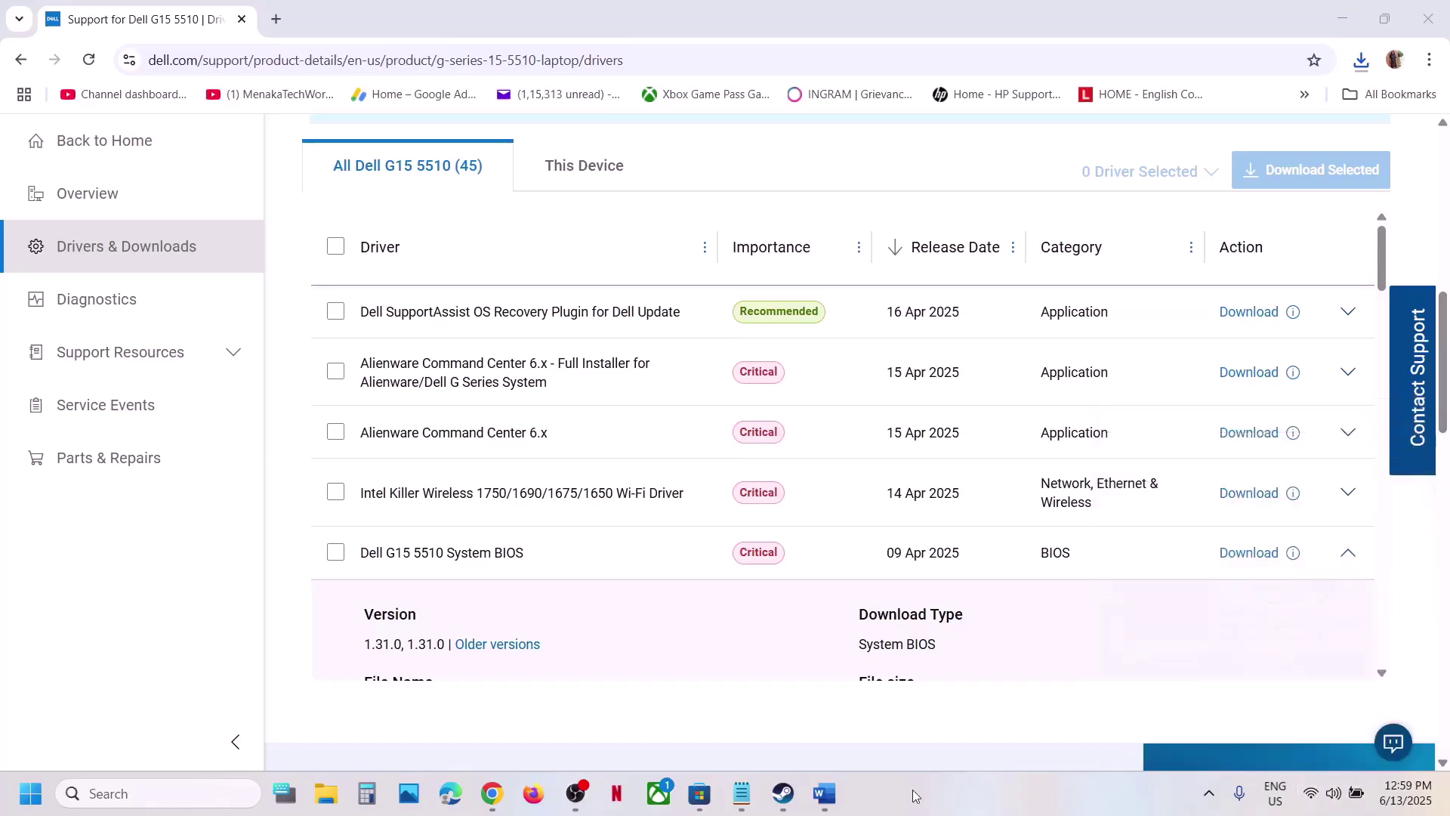
# Step: Return to the Word document with Steam behind it and highlight the Step 2 BIOS text again
pyautogui.click(840, 798)
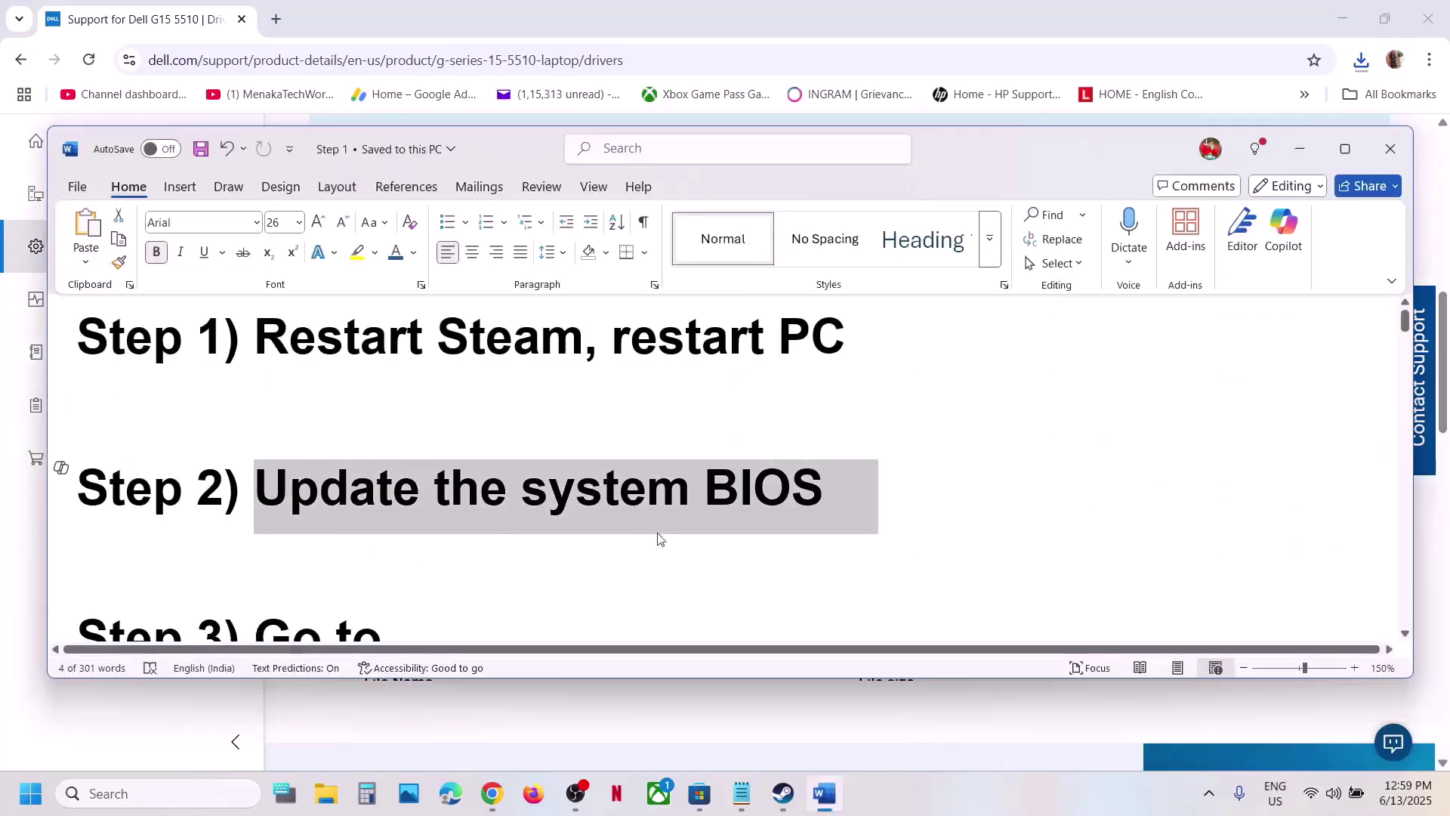
pyautogui.click(783, 795)
pyautogui.click(822, 794)
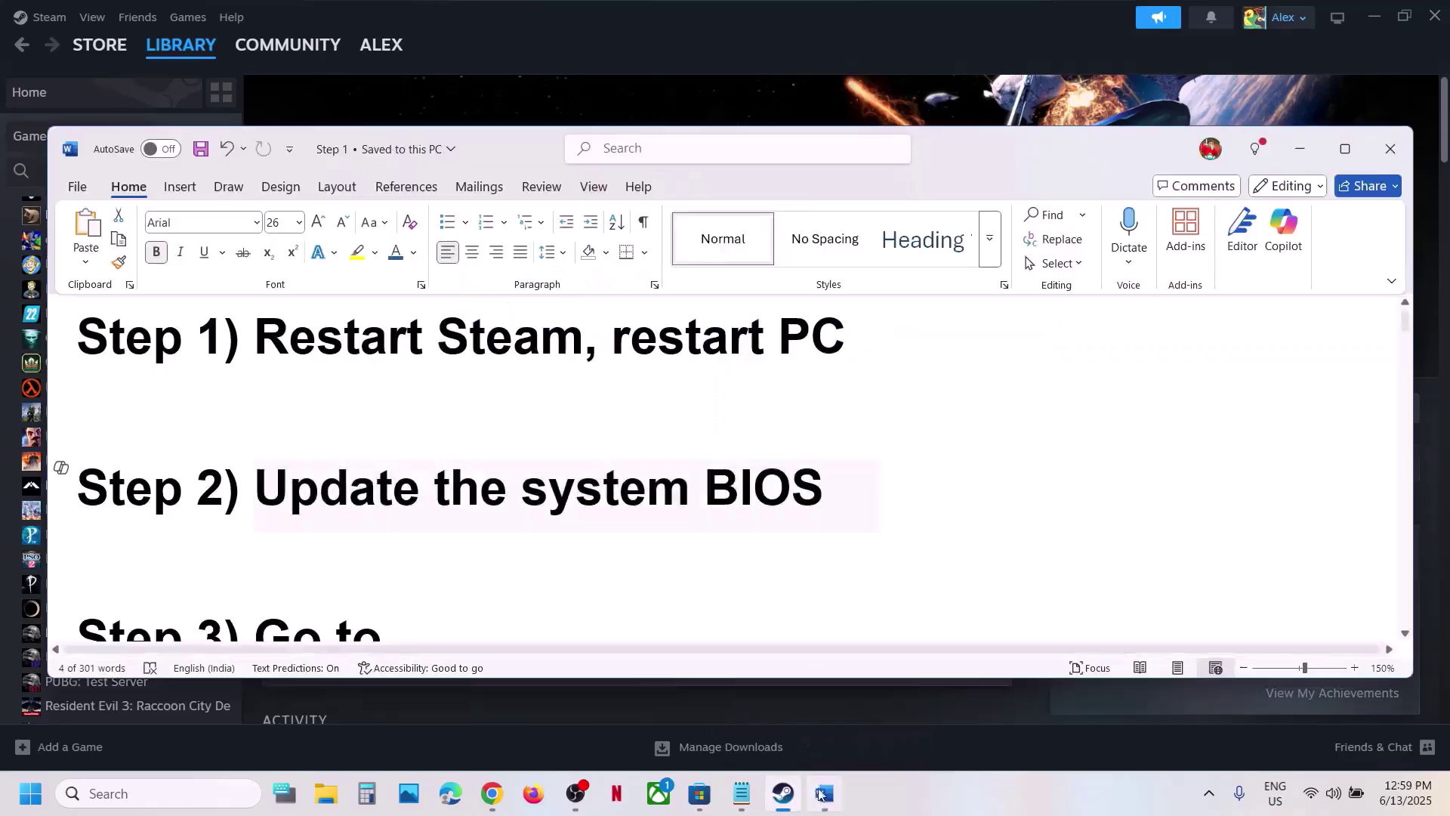
pyautogui.click(774, 488)
pyautogui.moveTo(255, 488); pyautogui.dragTo(791, 488)
pyautogui.scroll(-1, 546, 532)
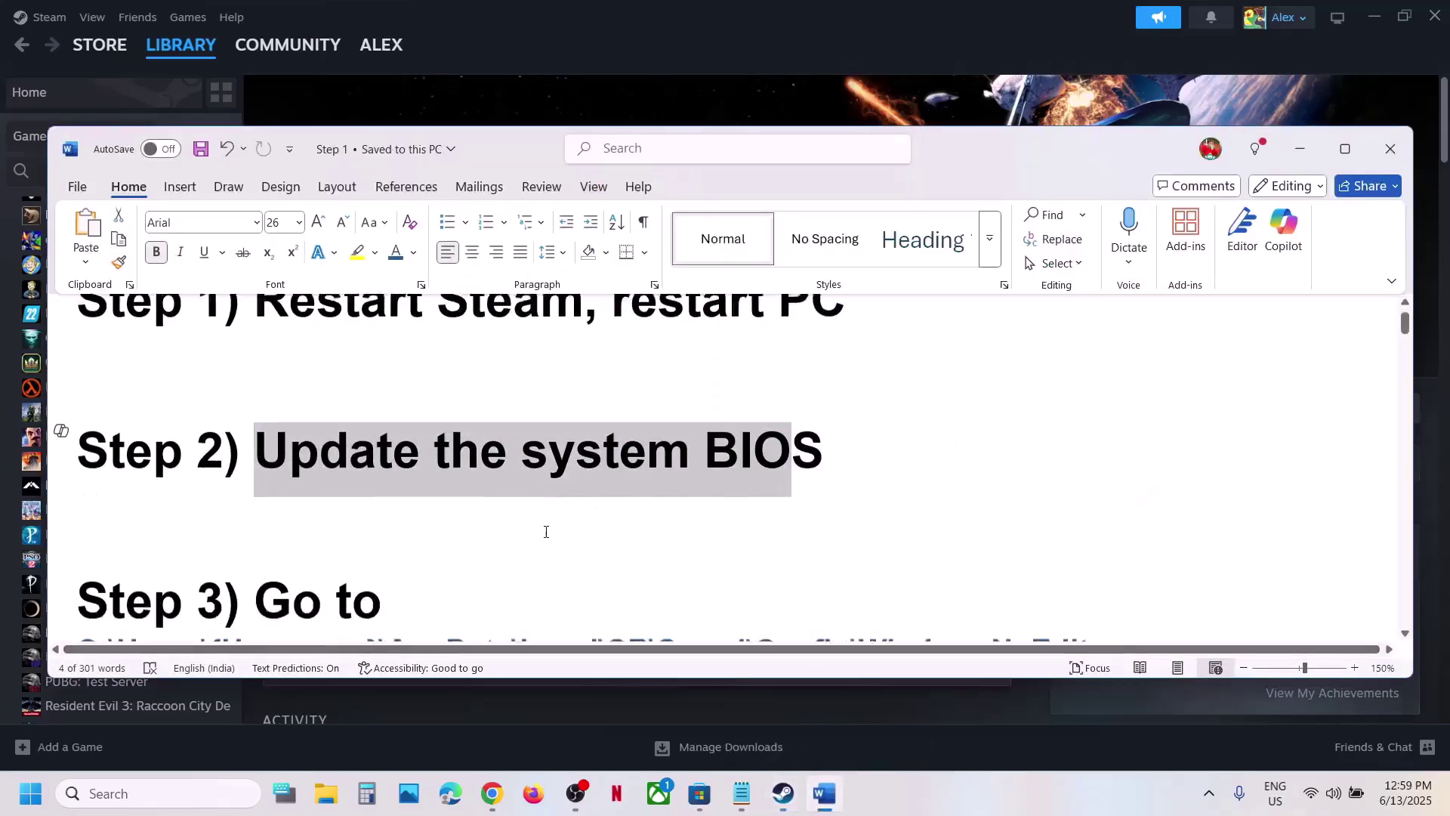
# Step: Examine Step 3, highlighting the WindowsNoEditor config folder path and the UpscalerType=SB_GAMEUSERSETTINGS_LOW setting
pyautogui.scroll(-3, 546, 532)
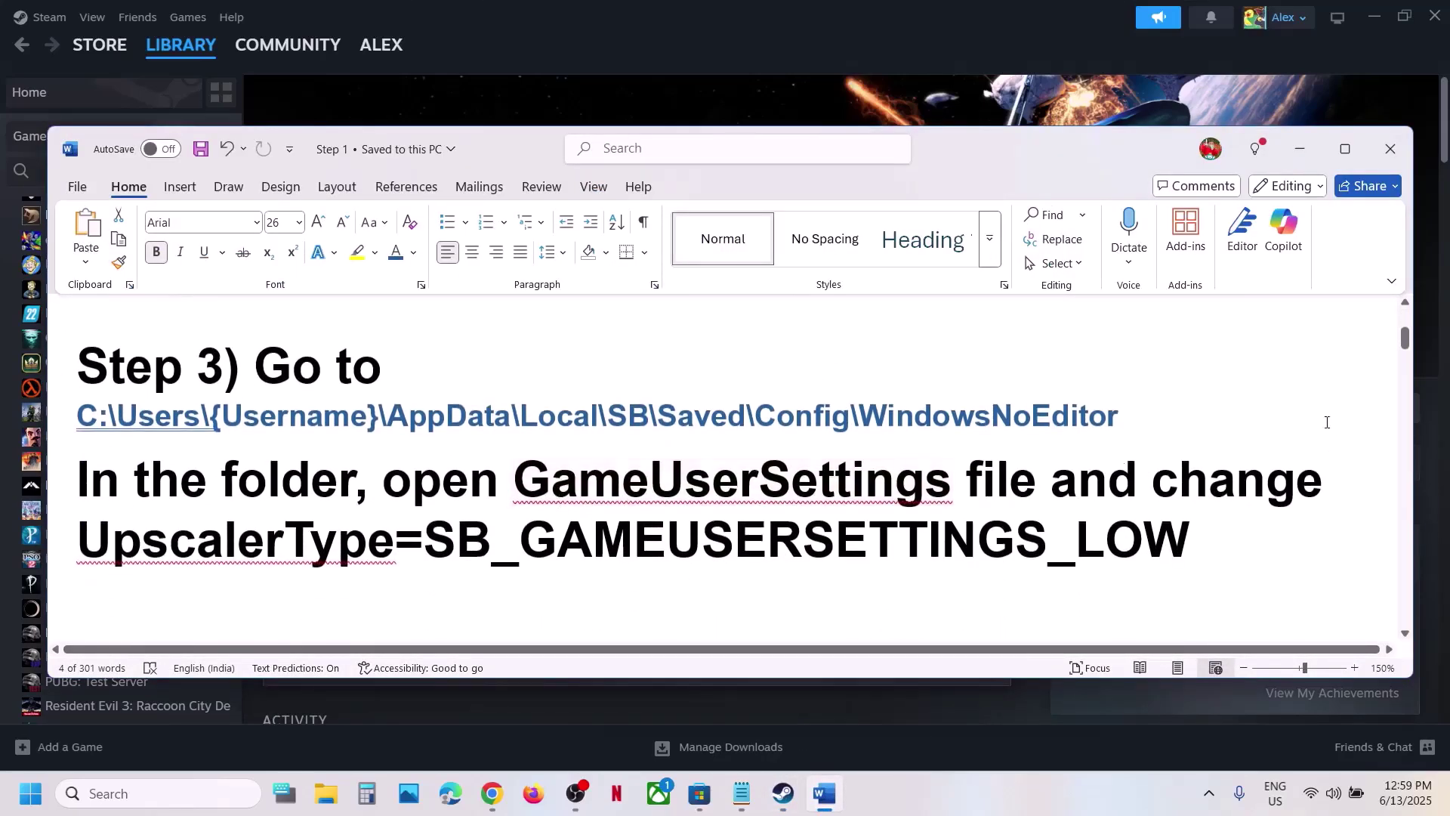
pyautogui.moveTo(1131, 414); pyautogui.dragTo(98, 416)
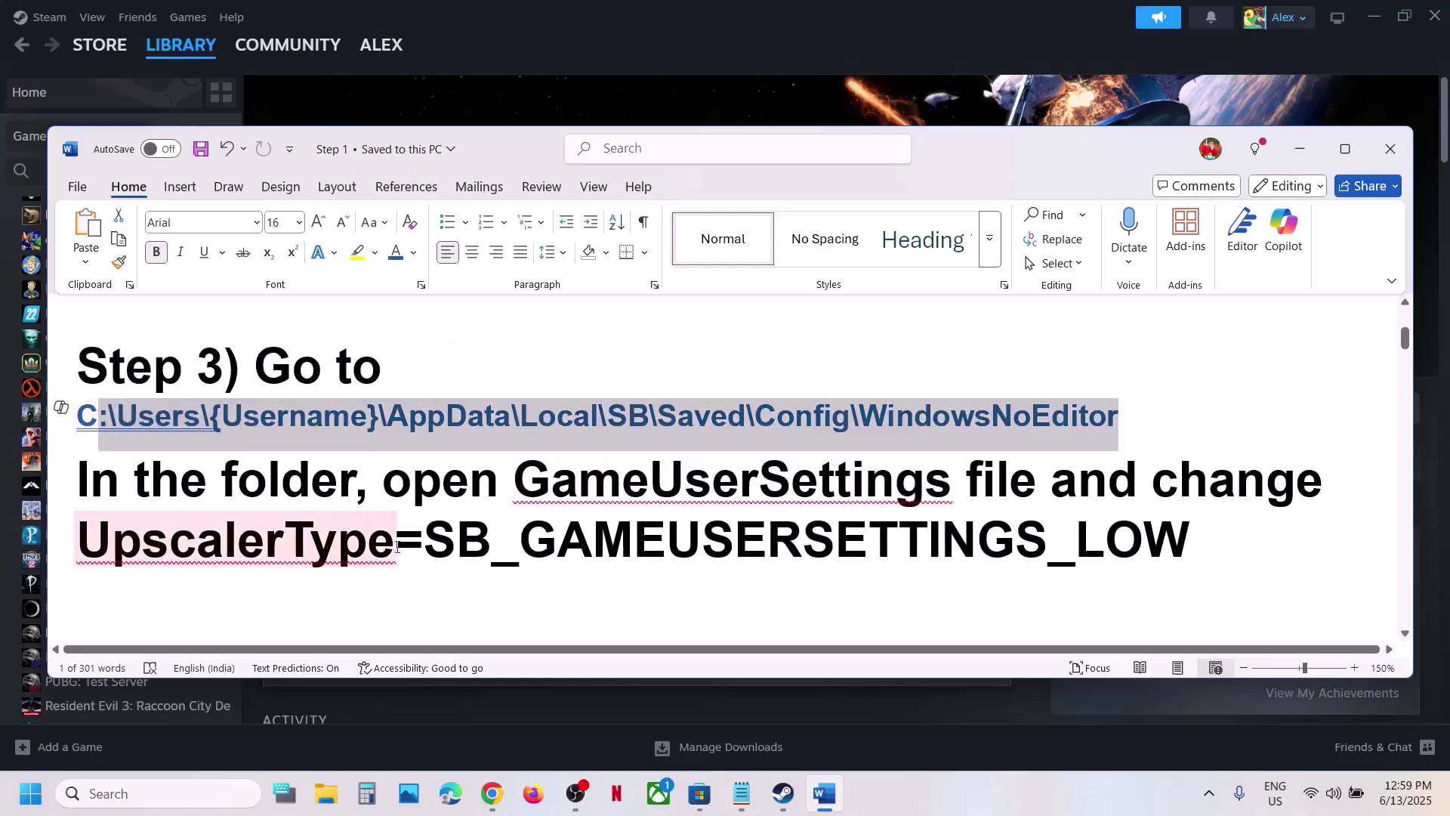
pyautogui.moveTo(426, 541); pyautogui.dragTo(1131, 529)
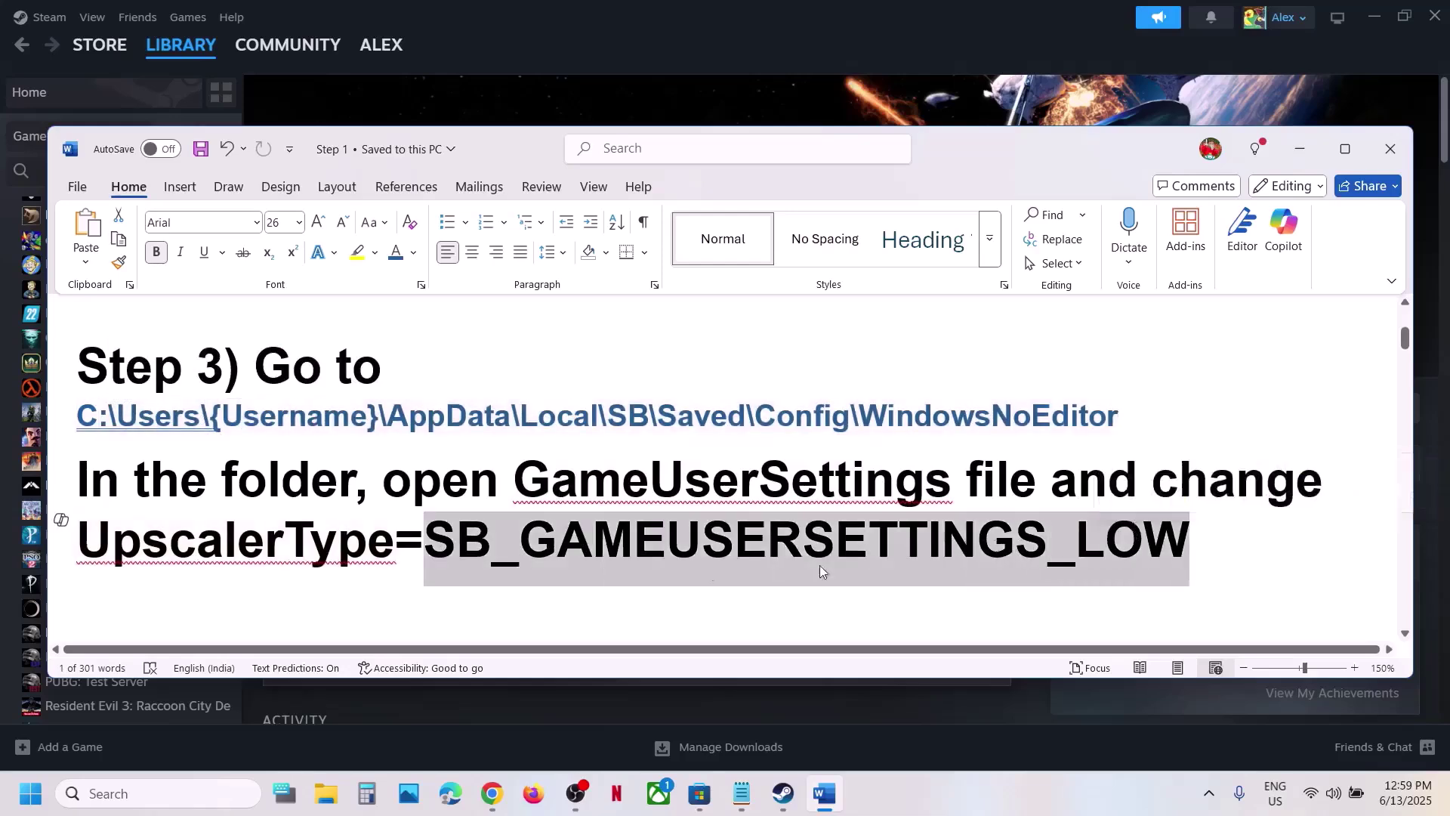
pyautogui.doubleClick(378, 540)
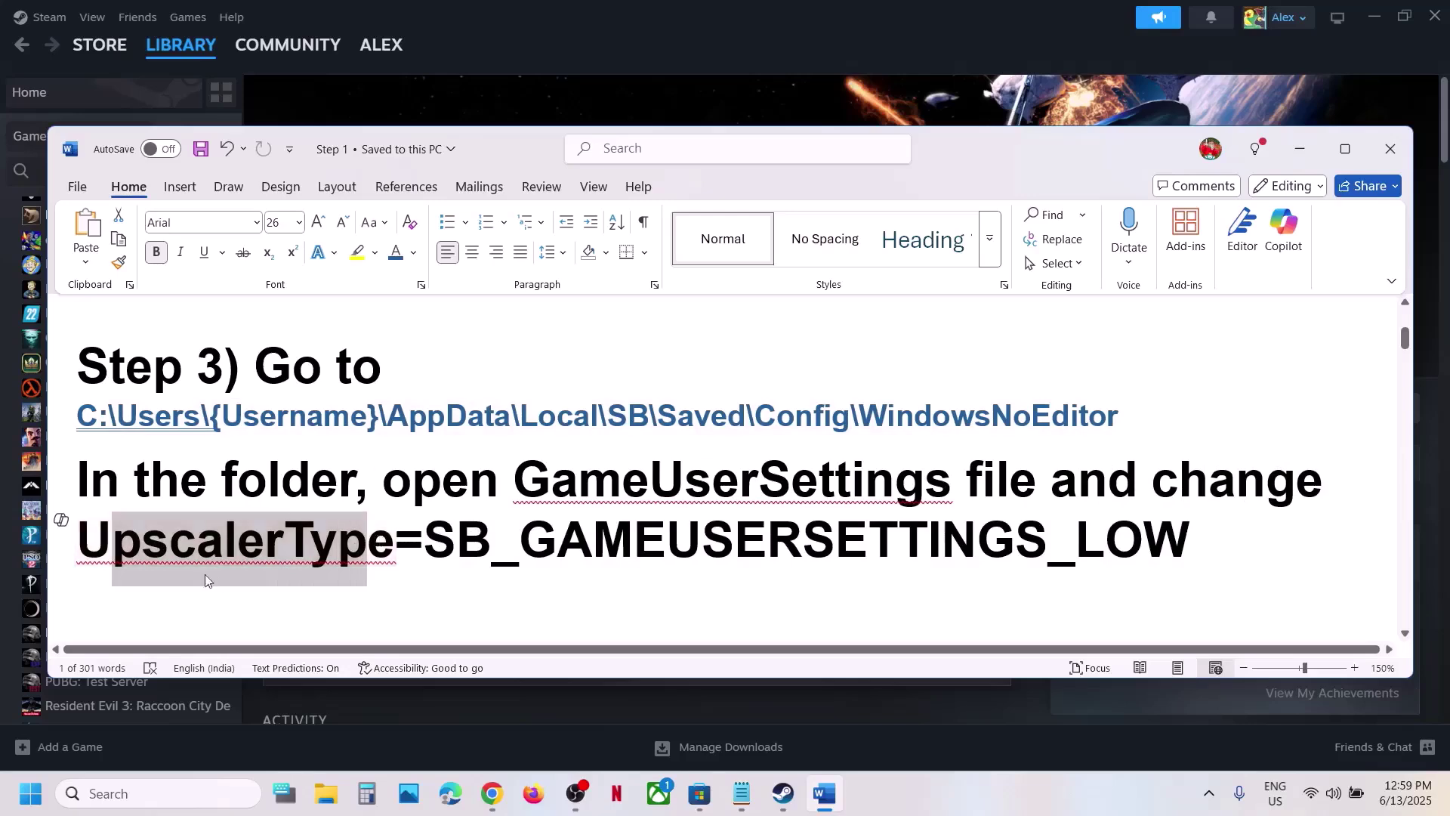
pyautogui.moveTo(1257, 544); pyautogui.dragTo(1050, 541)
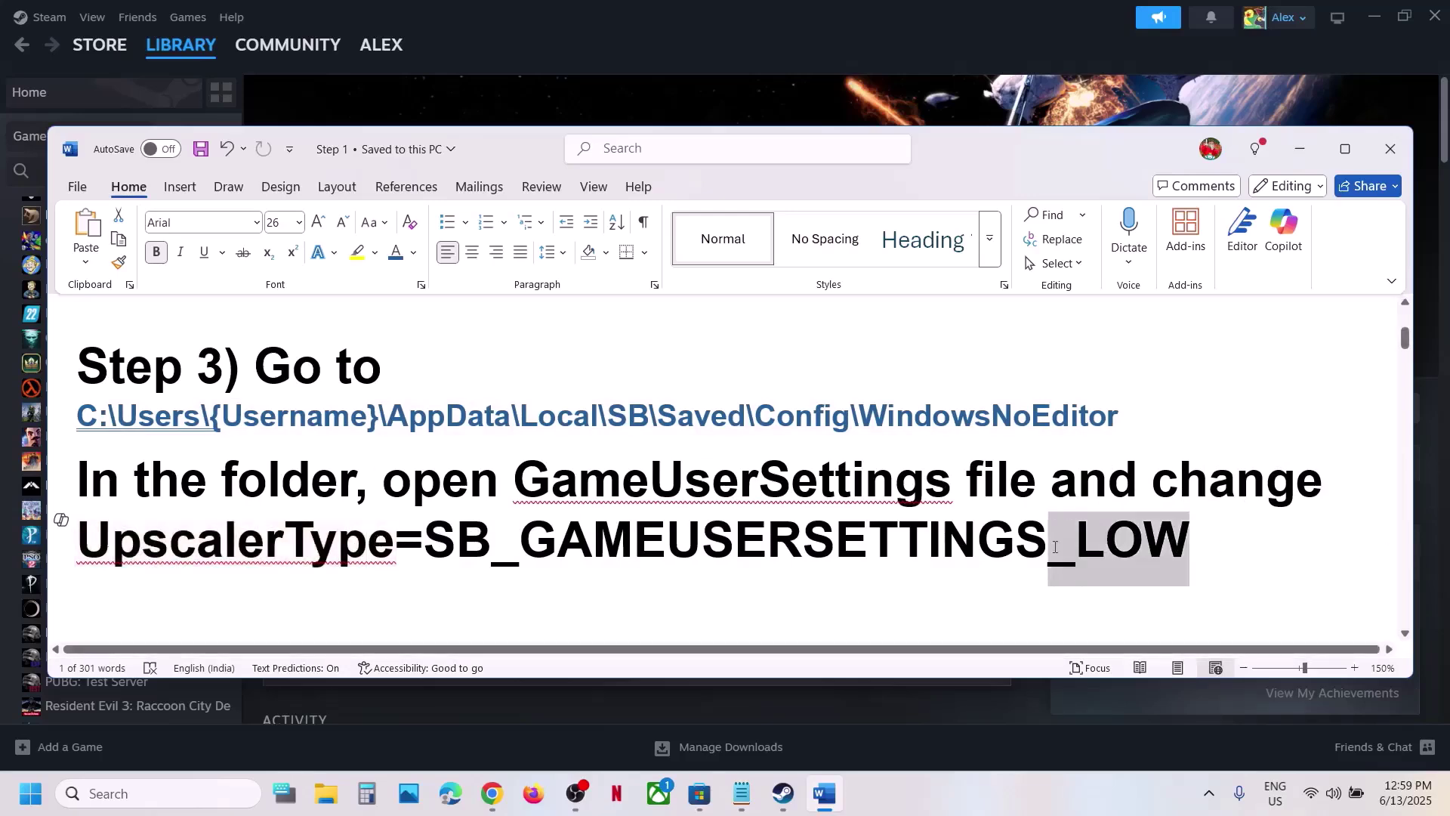
# Step: Switch to File Explorer and open the Test user folder under C:\Users
pyautogui.click(332, 794)
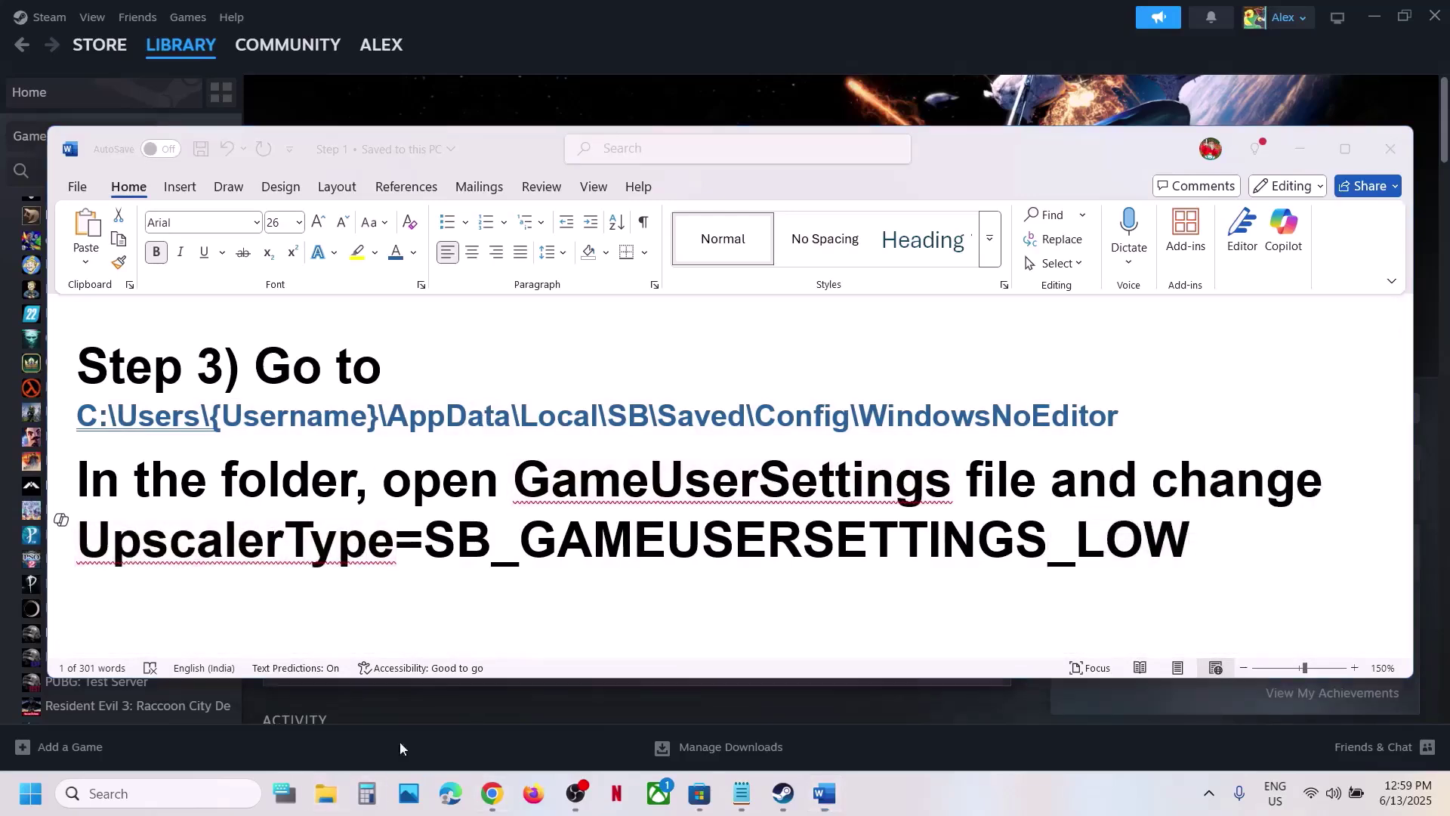
pyautogui.click(107, 444)
pyautogui.doubleClick(212, 176)
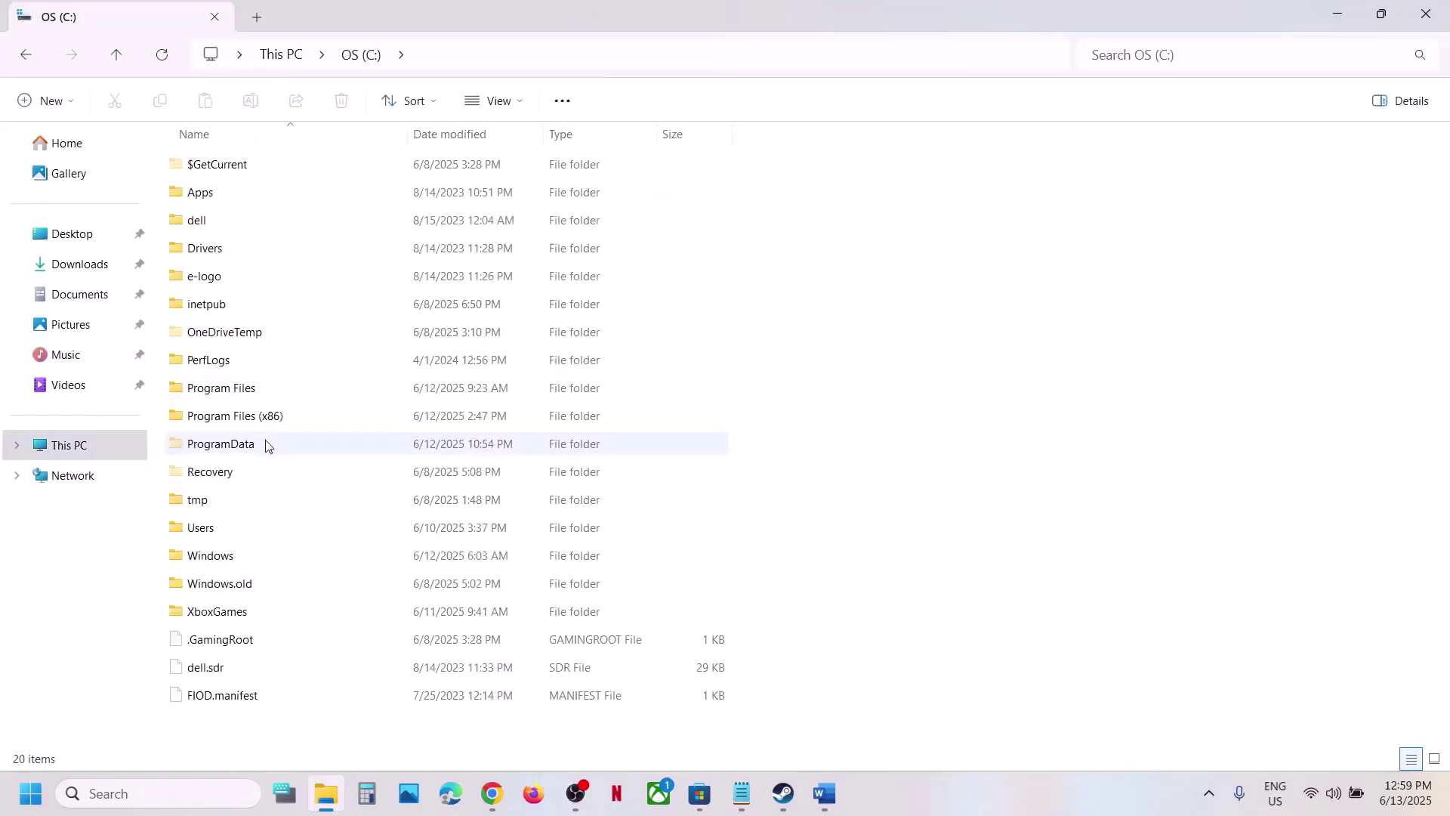
pyautogui.doubleClick(219, 528)
pyautogui.doubleClick(204, 166)
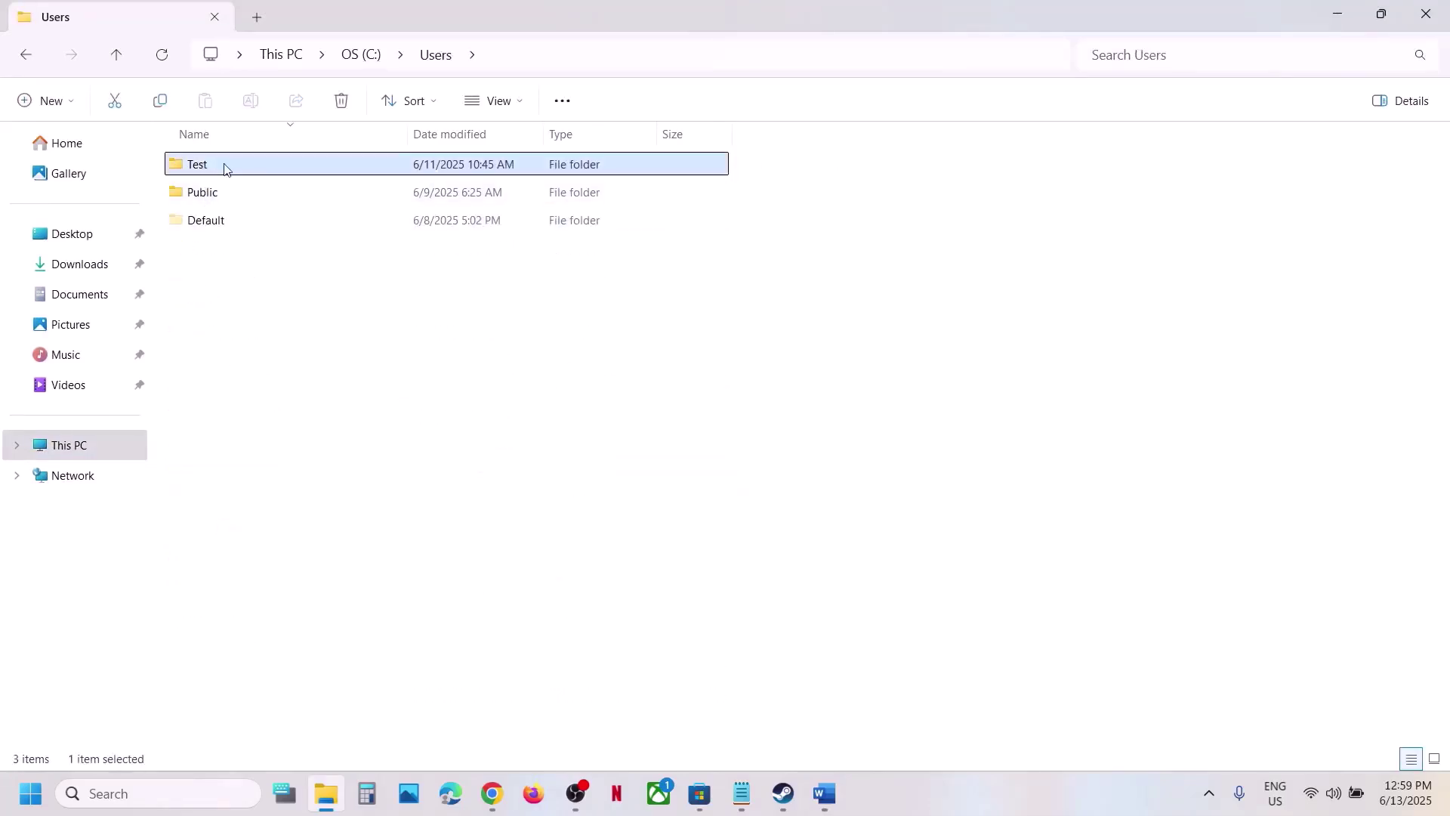
# Step: Check that hidden items are shown, and open the AppData\Local folder of the Test user
pyautogui.click(237, 189)
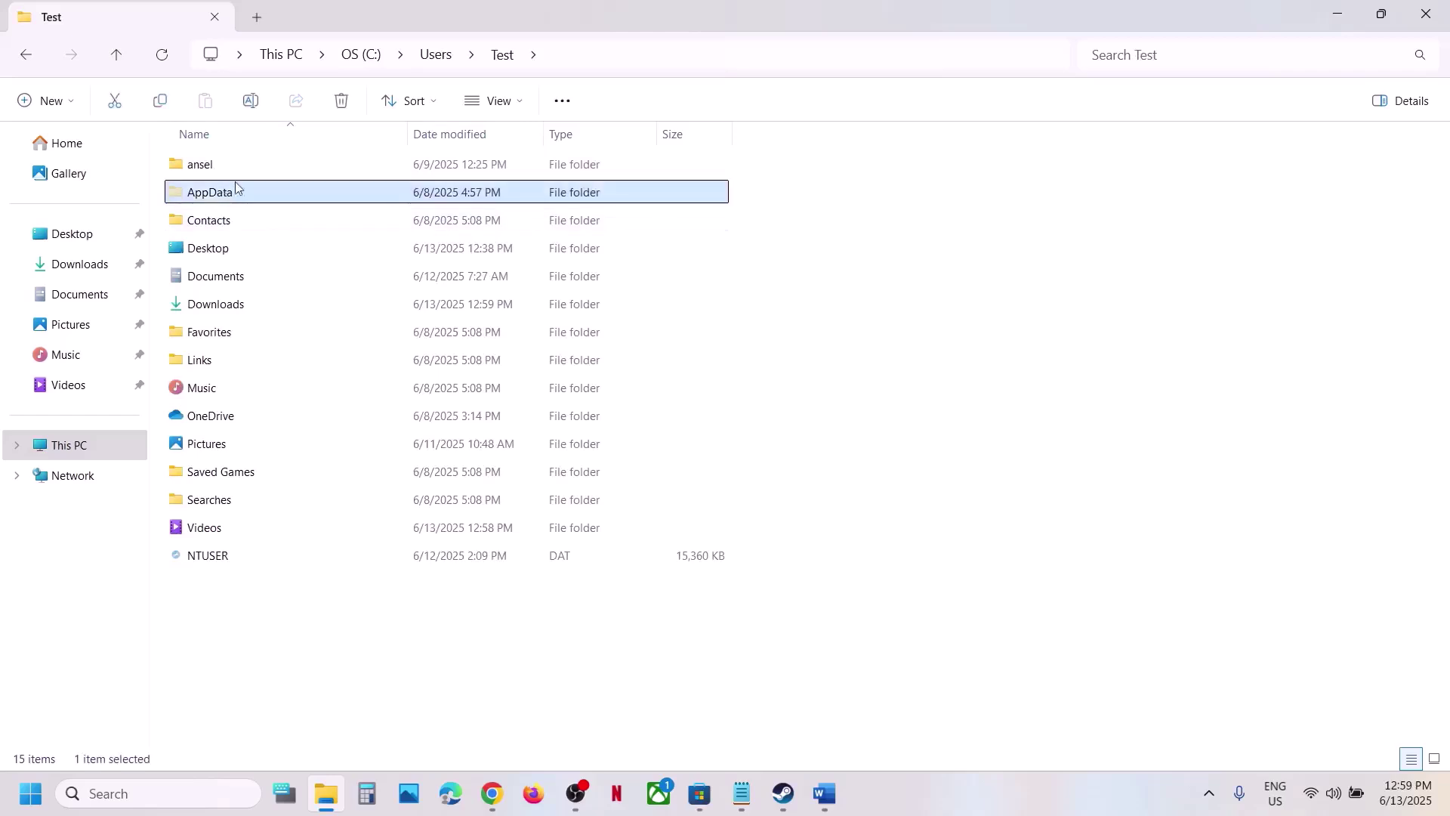
pyautogui.click(516, 101)
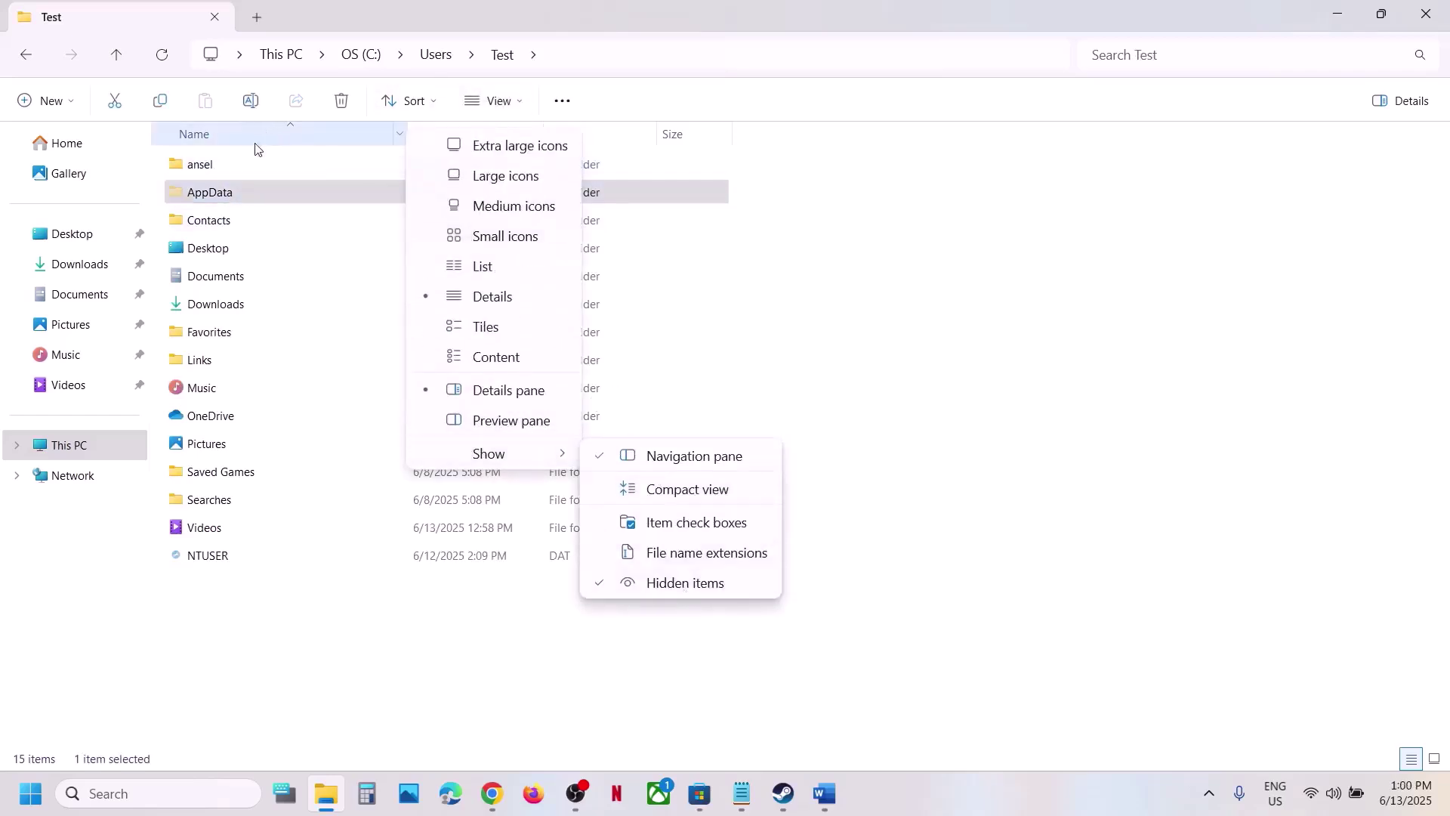
pyautogui.click(239, 194)
pyautogui.doubleClick(239, 194)
pyautogui.doubleClick(201, 166)
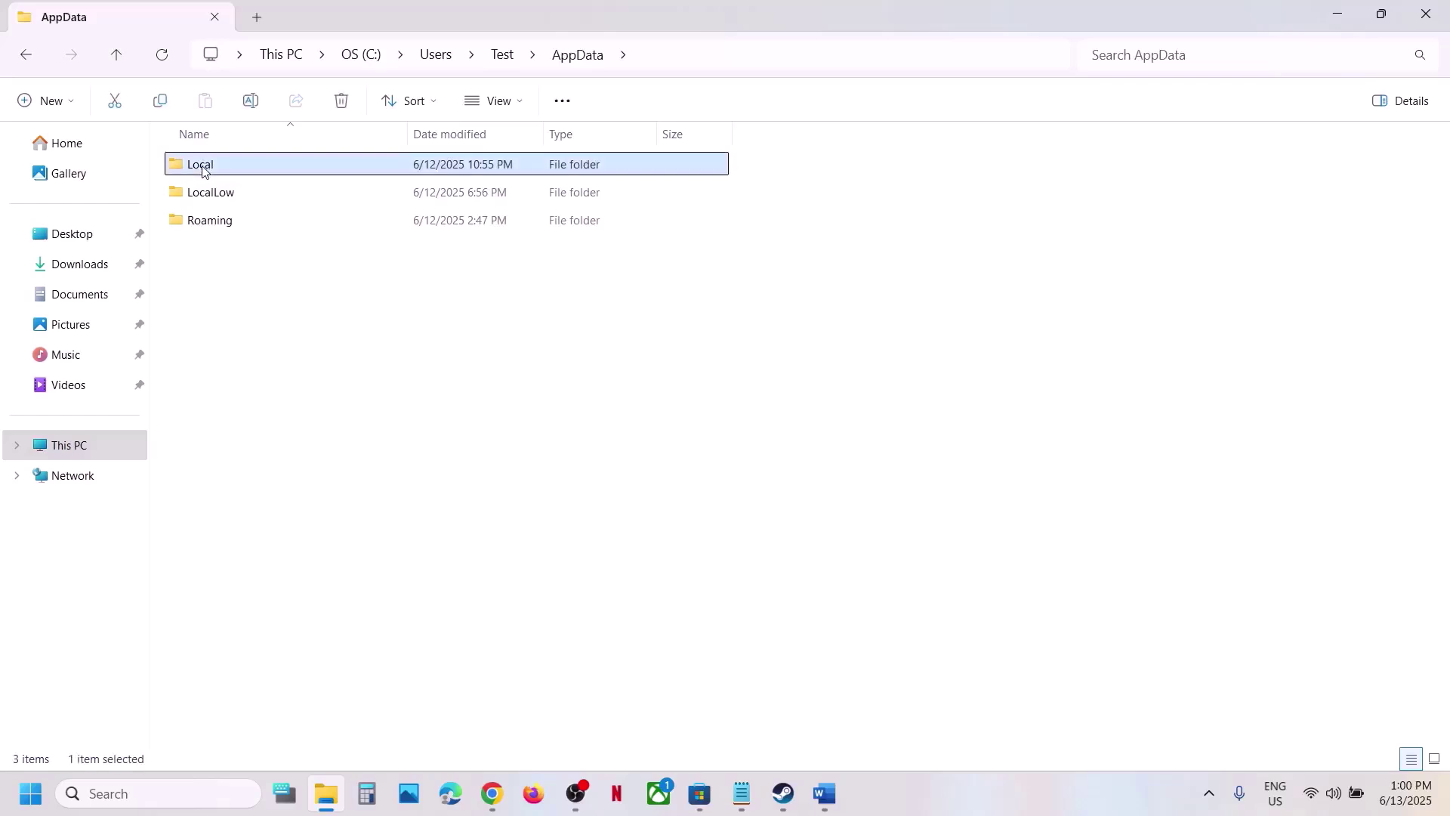
# Step: Open the SB\Saved\Config\WindowsNoEditor folder inside Local
pyautogui.scroll(-3, 249, 218)
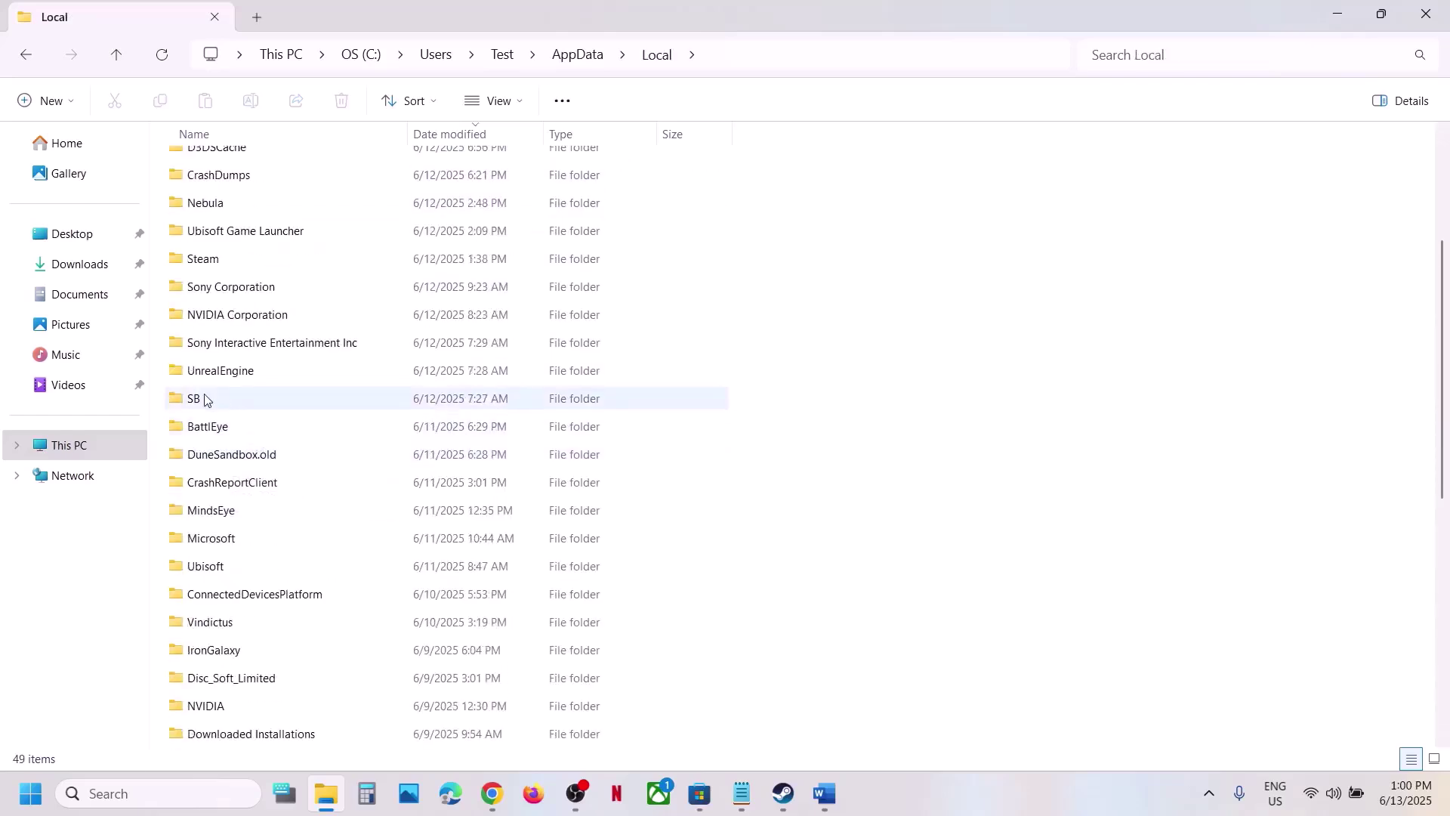
pyautogui.click(251, 408)
pyautogui.doubleClick(254, 408)
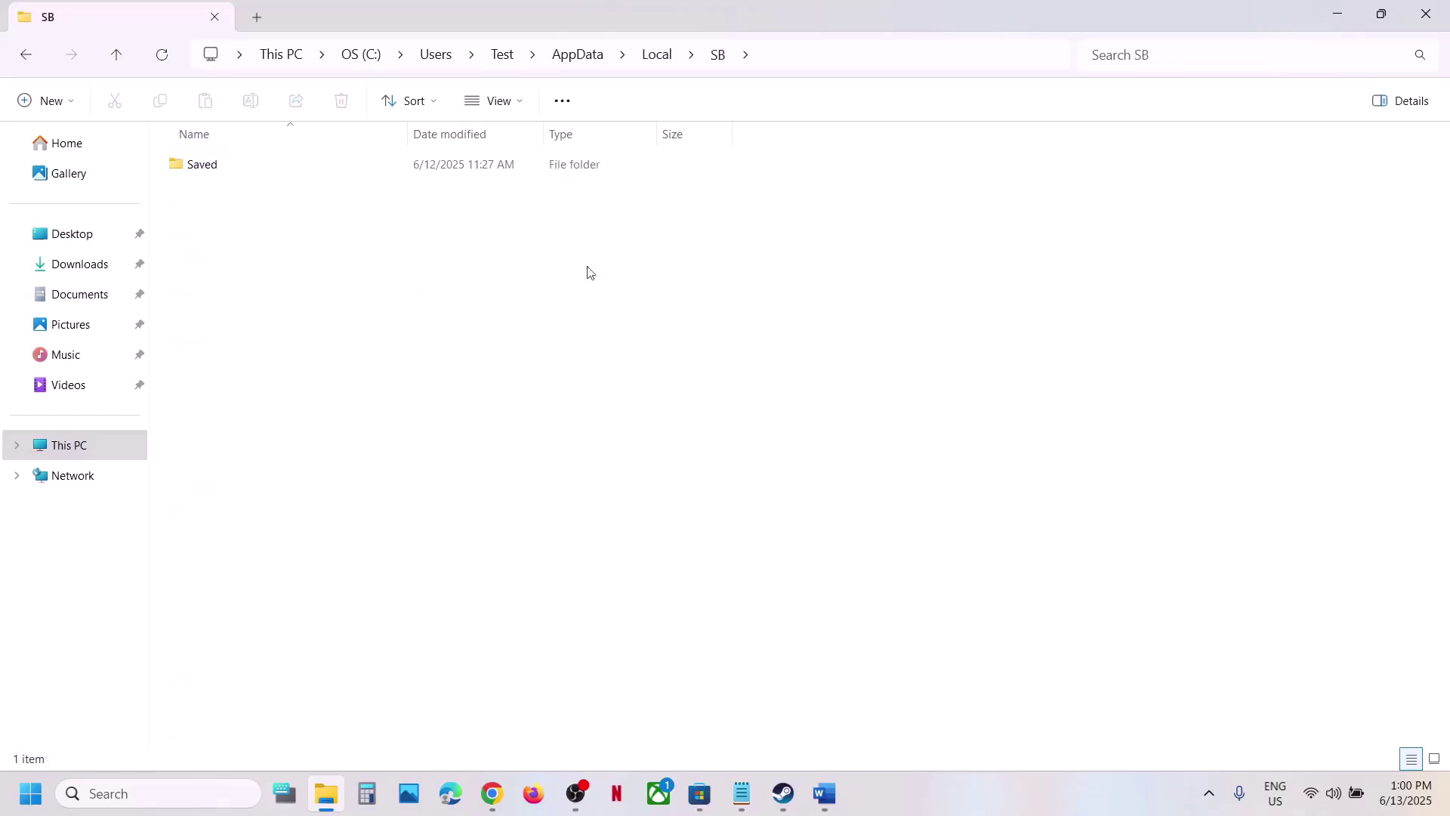
pyautogui.doubleClick(296, 169)
pyautogui.doubleClick(217, 167)
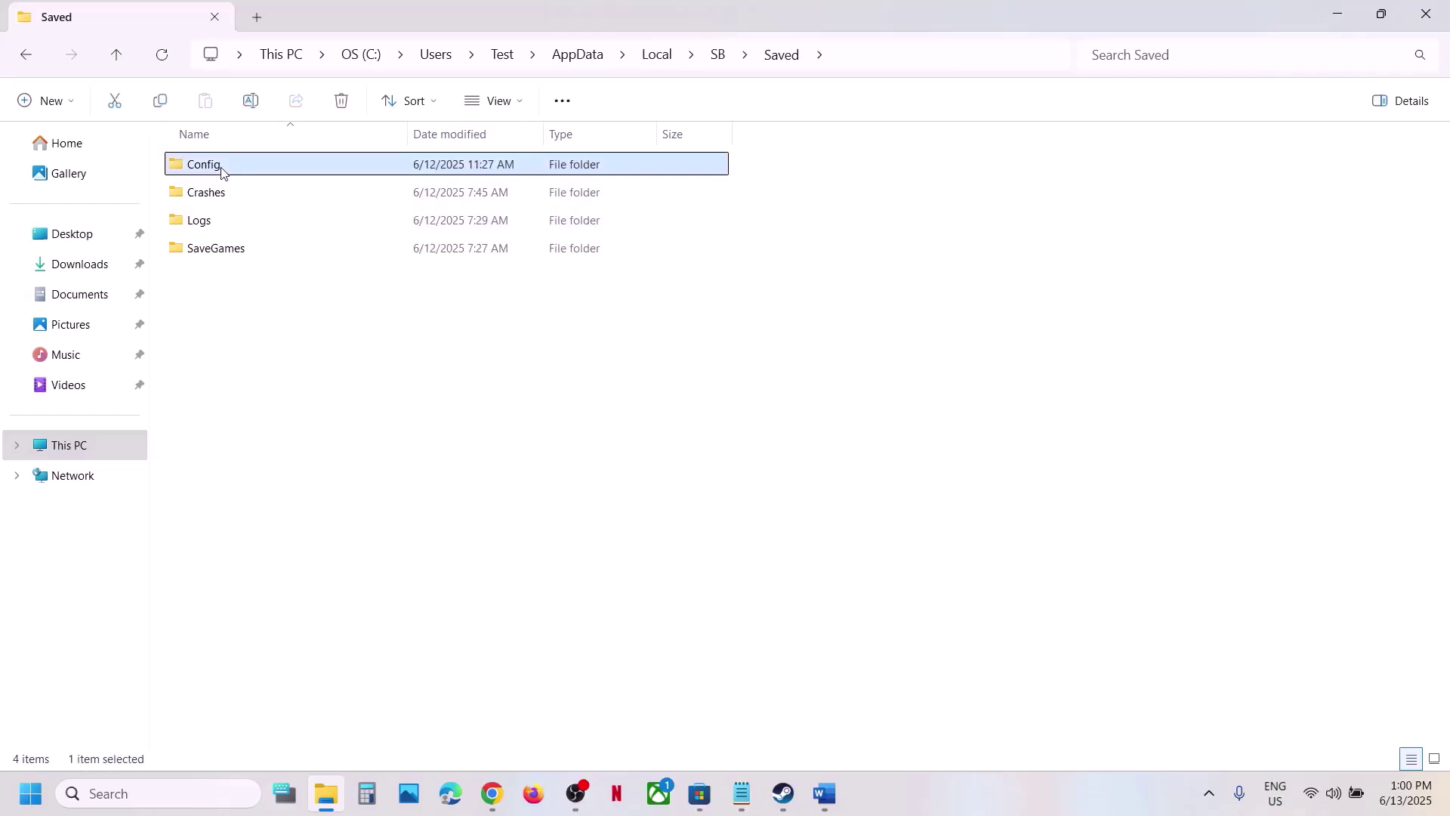
pyautogui.click(257, 195)
pyautogui.doubleClick(256, 195)
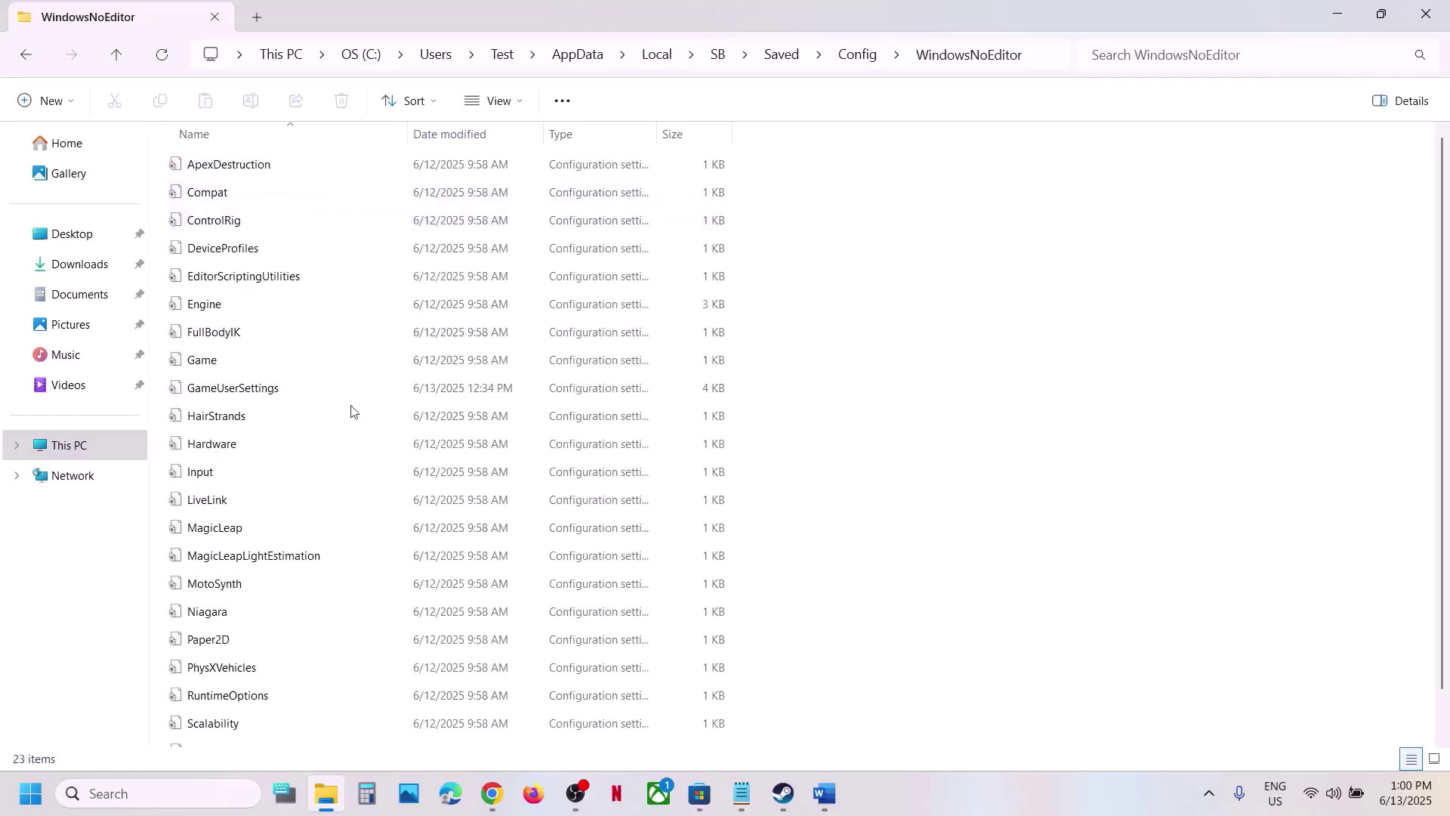
# Step: Open the GameUserSettings file in Notepad and find the "upscaler" entry
pyautogui.scroll(-1, 231, 646)
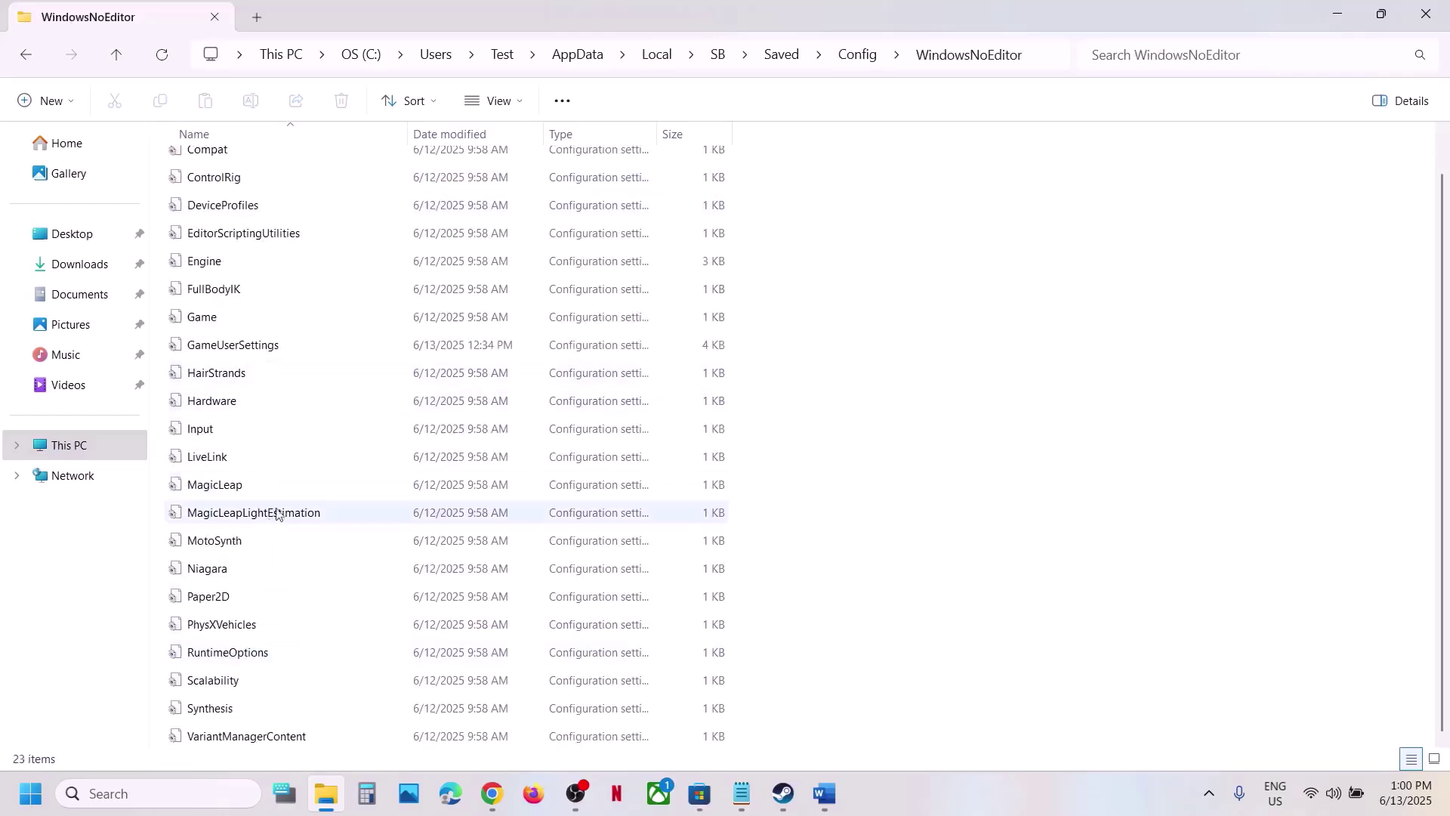
pyautogui.click(246, 348)
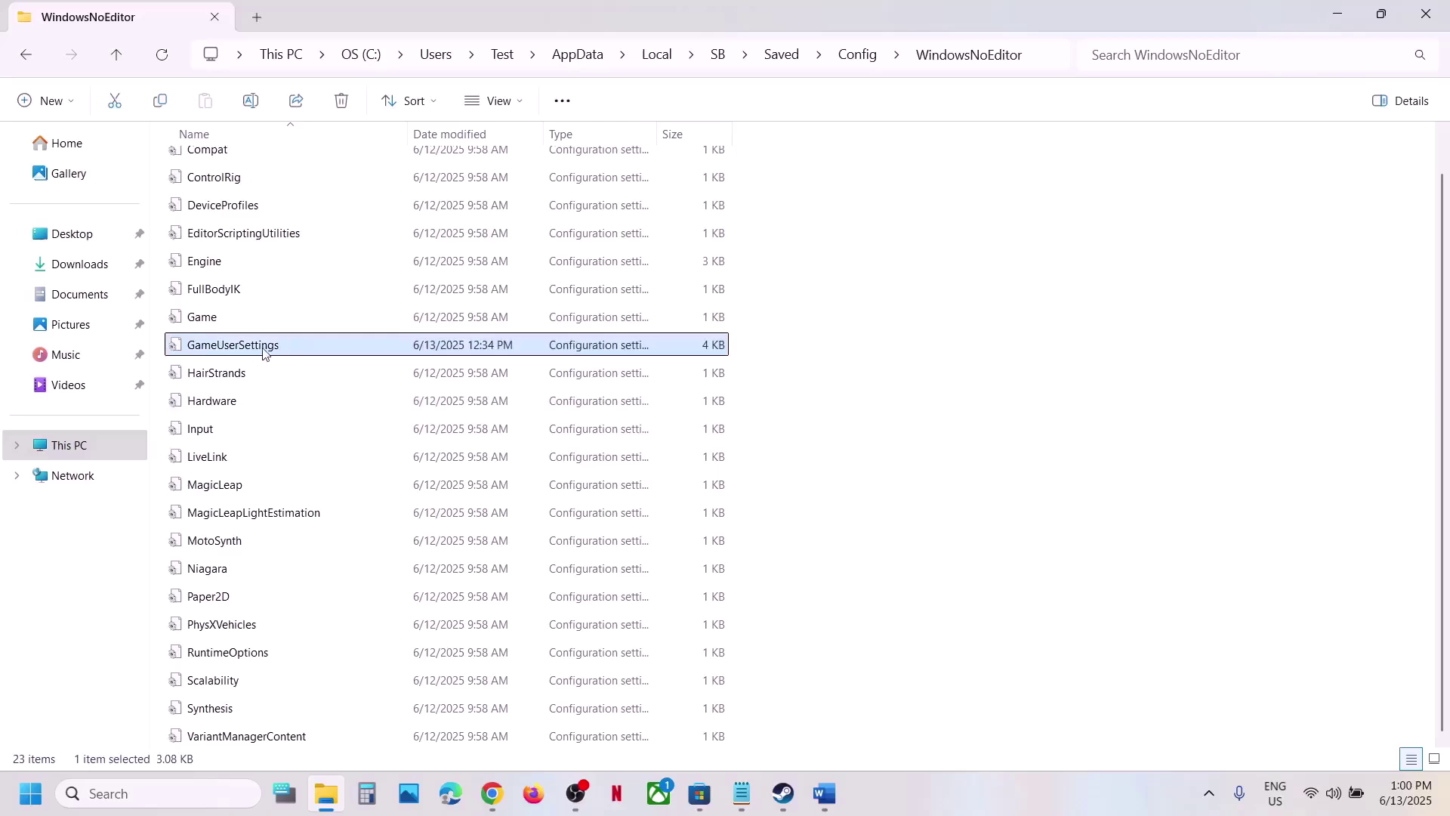
pyautogui.doubleClick(264, 348)
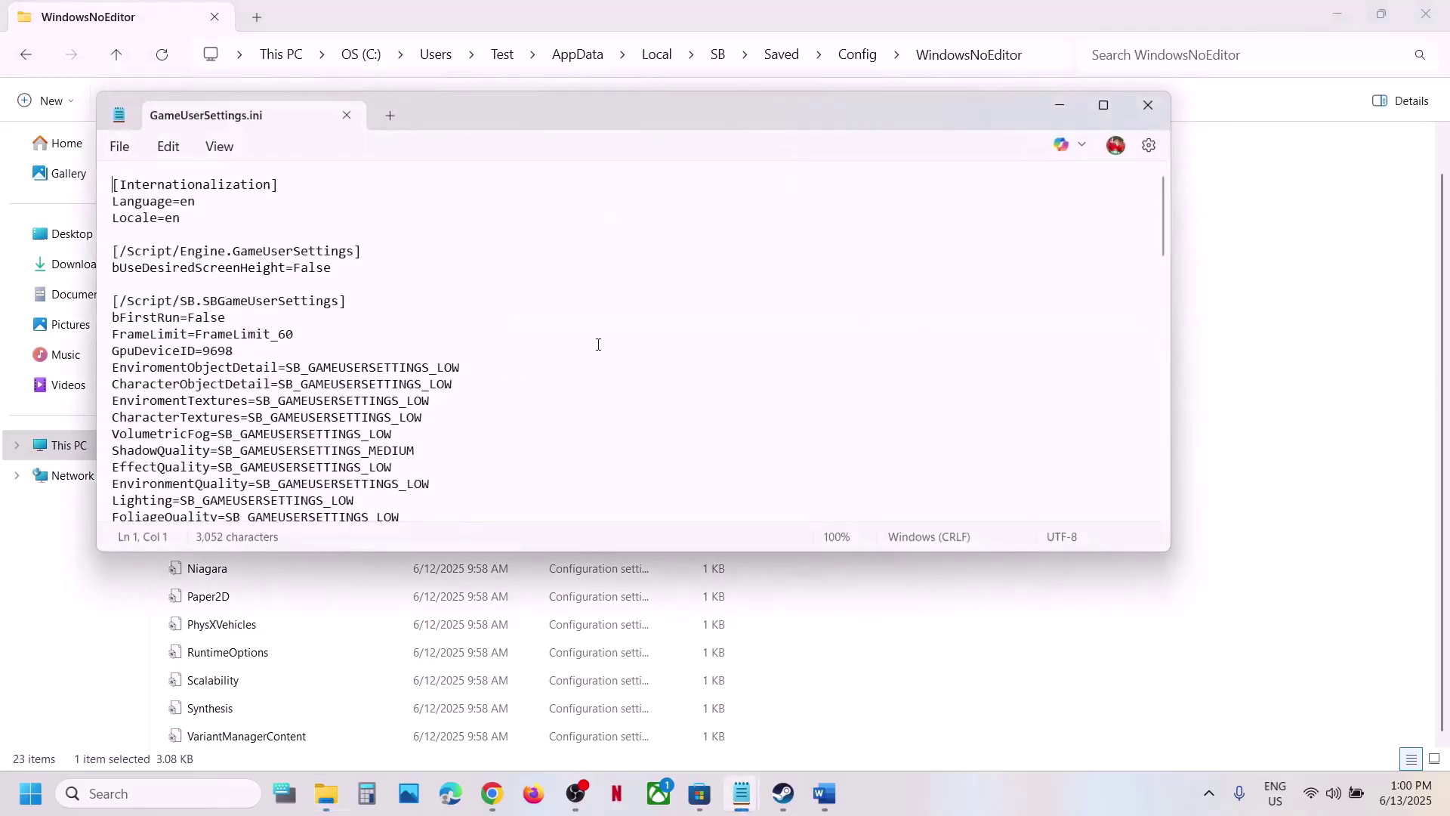
pyautogui.hotkey('ctrl', 'f')
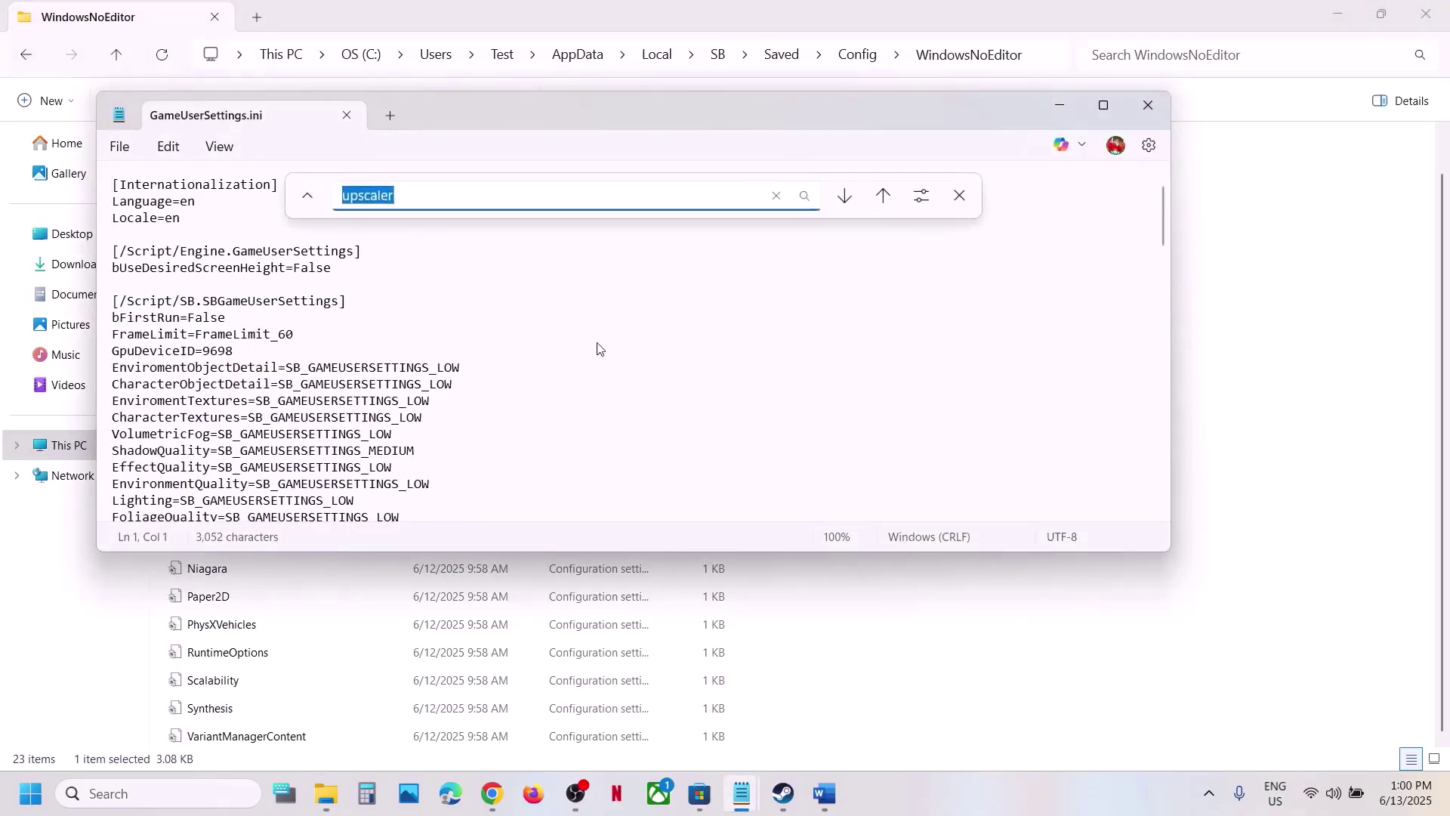
pyautogui.press('Return')
pyautogui.scroll(-3, 273, 445)
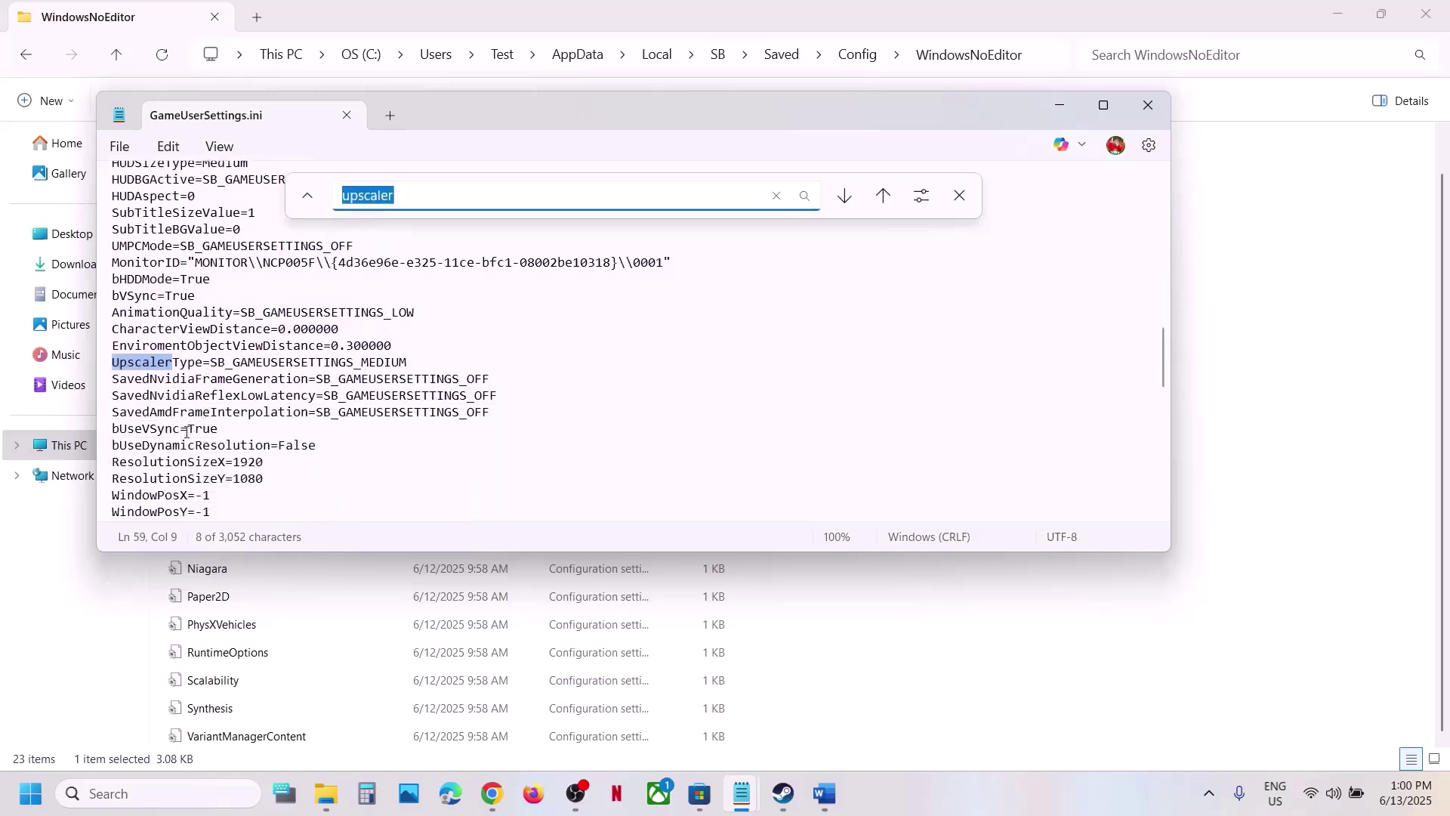
# Step: Set UpscalerType to SB_GAMEUSERSETTINGS_LOW, then save and close the GameUserSettings file
pyautogui.click(180, 354)
pyautogui.moveTo(122, 356); pyautogui.dragTo(387, 354)
pyautogui.click(453, 347)
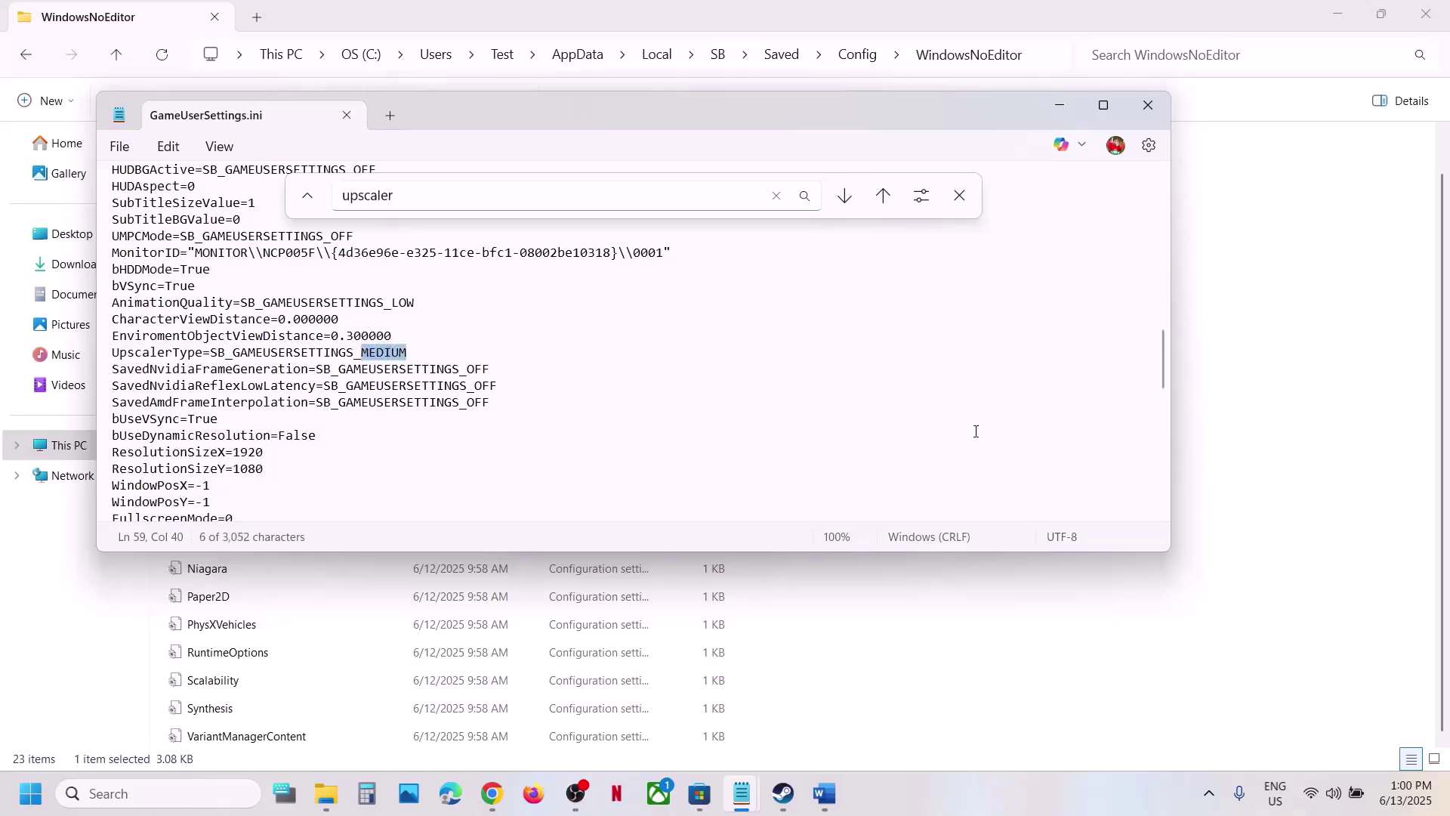
pyautogui.write('LOW')
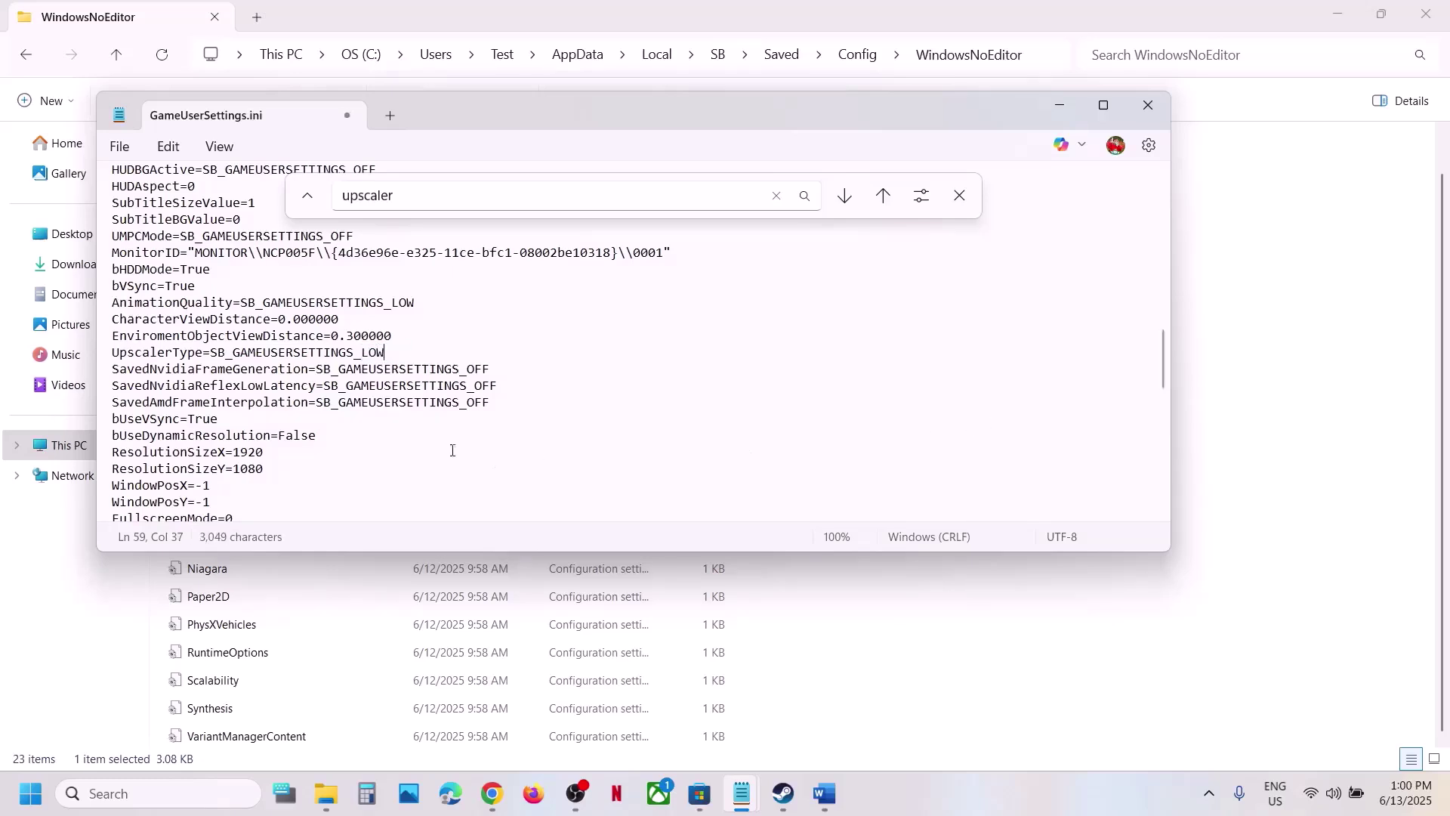
pyautogui.click(119, 146)
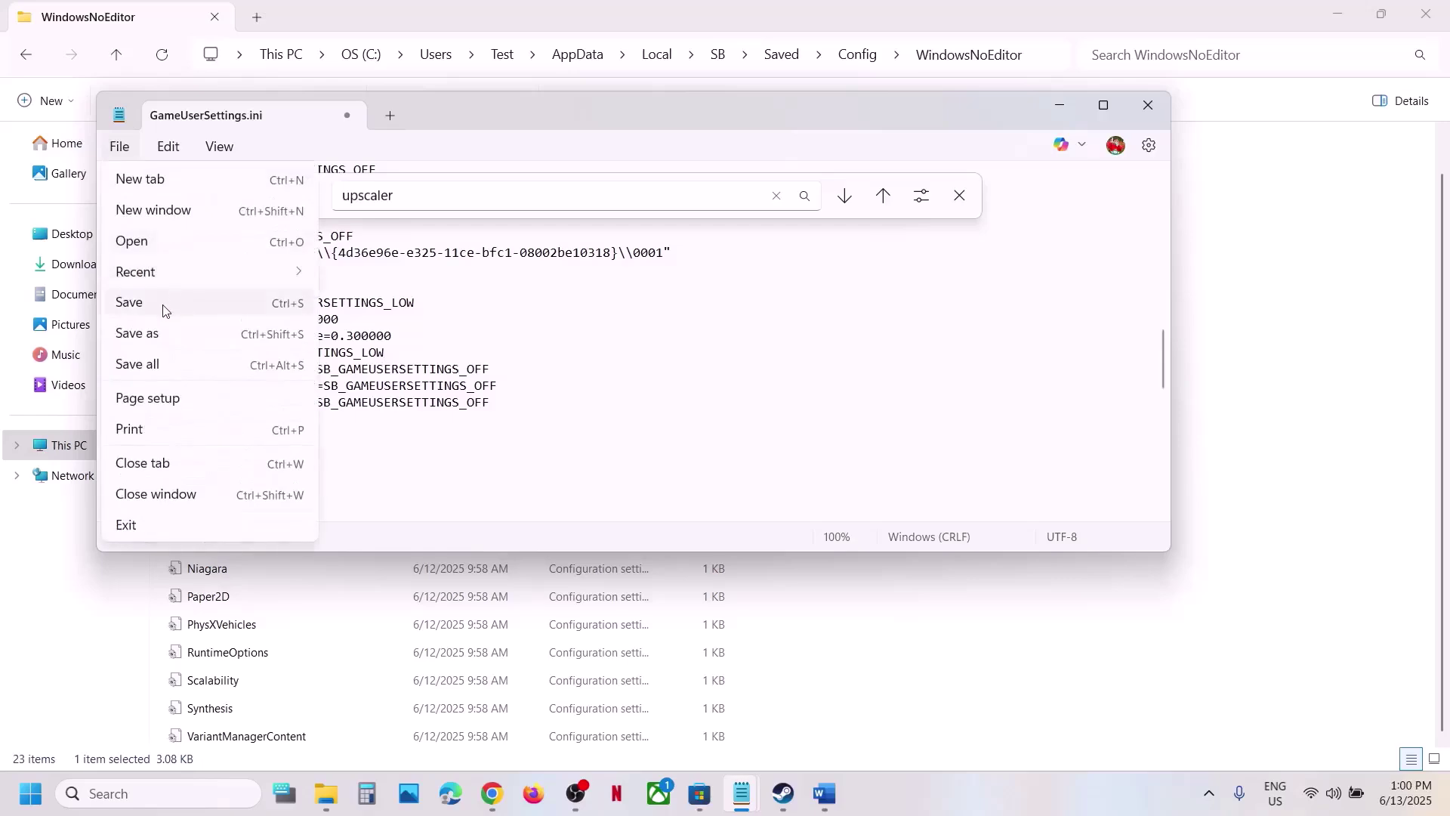
pyautogui.click(164, 302)
pyautogui.click(1149, 105)
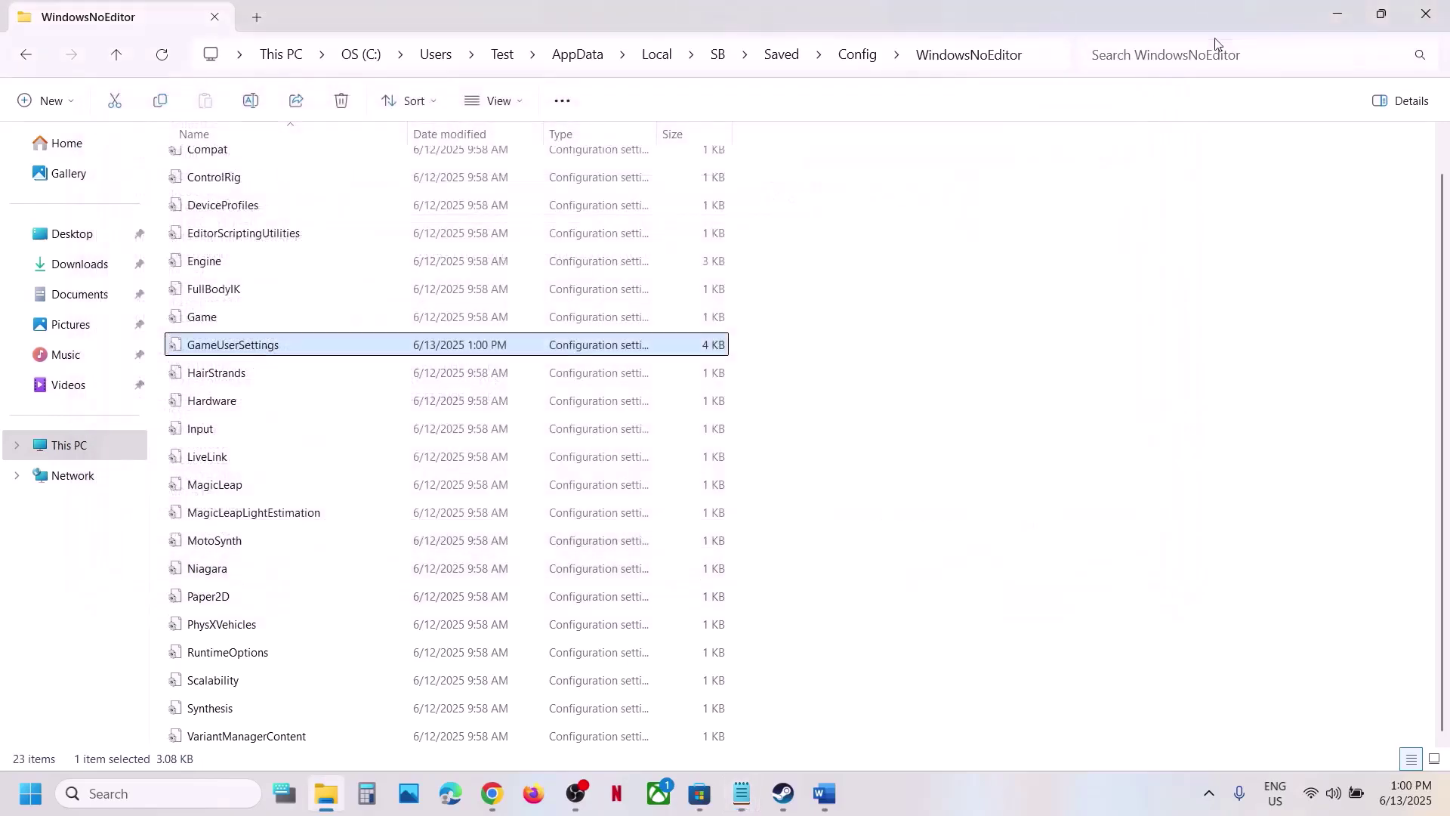
# Step: Review the general properties and attributes of the GameUserSettings file, and close its properties
pyautogui.rightClick(220, 349)
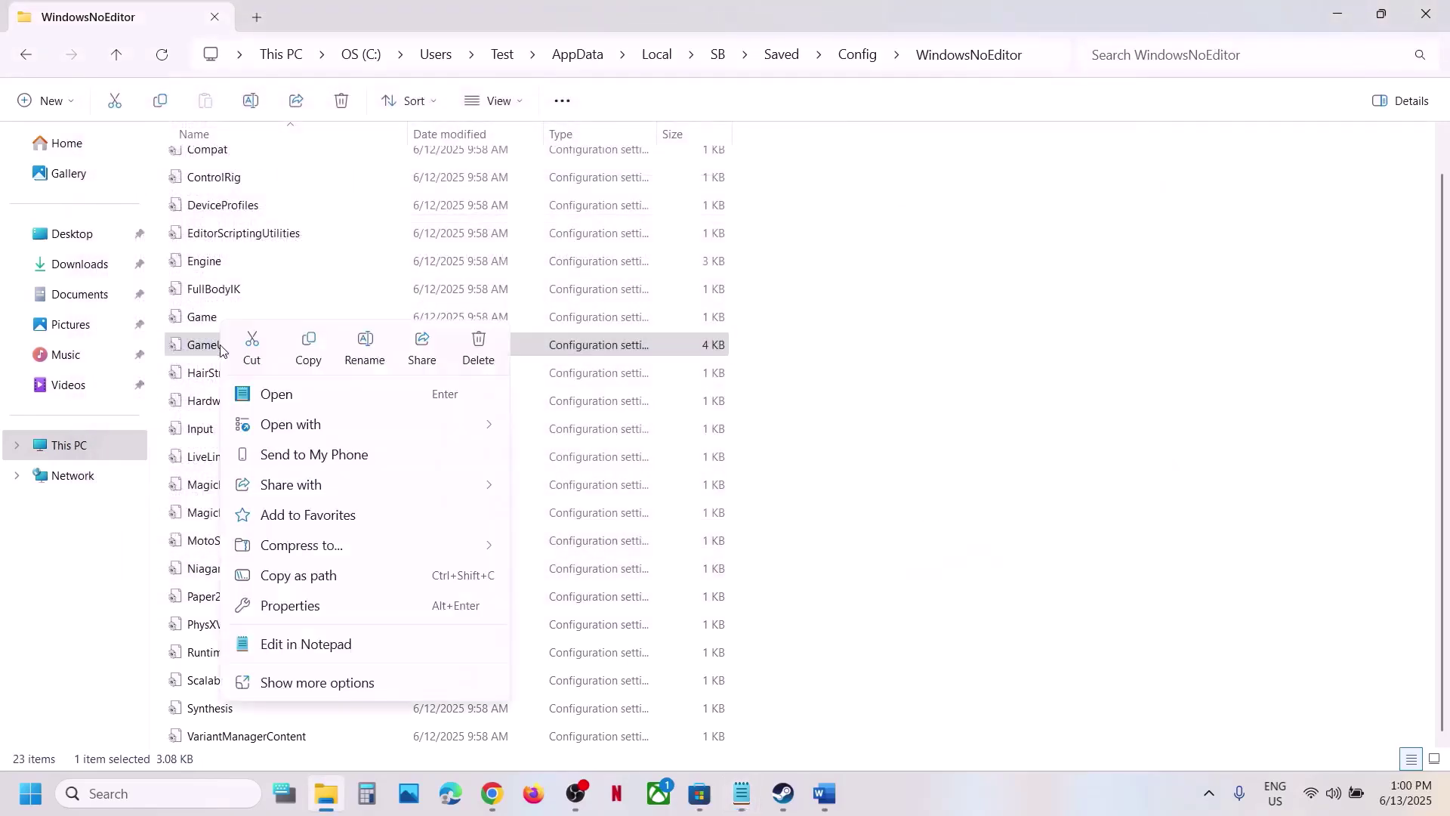
pyautogui.click(327, 608)
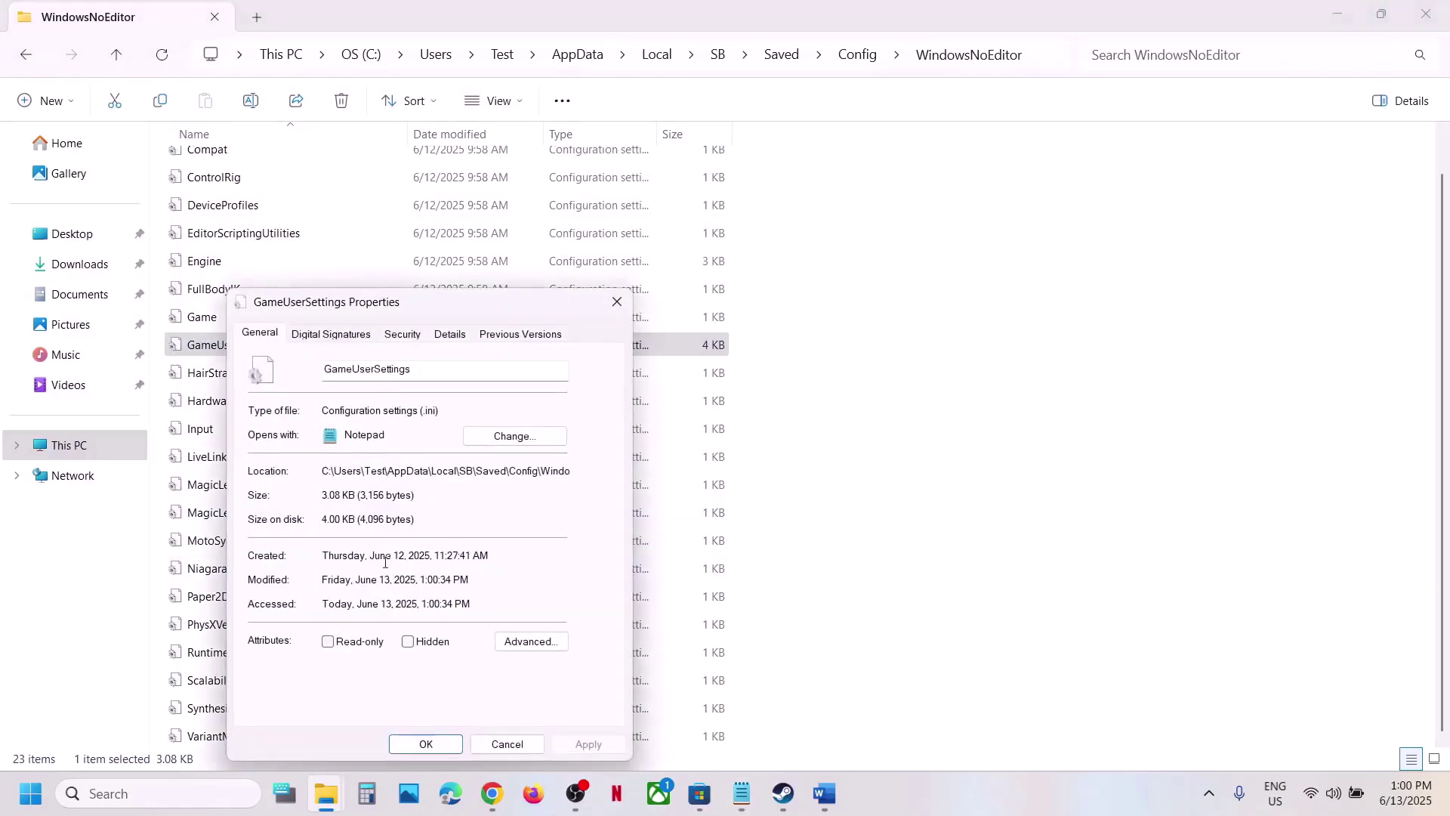
pyautogui.click(569, 746)
pyautogui.click(414, 747)
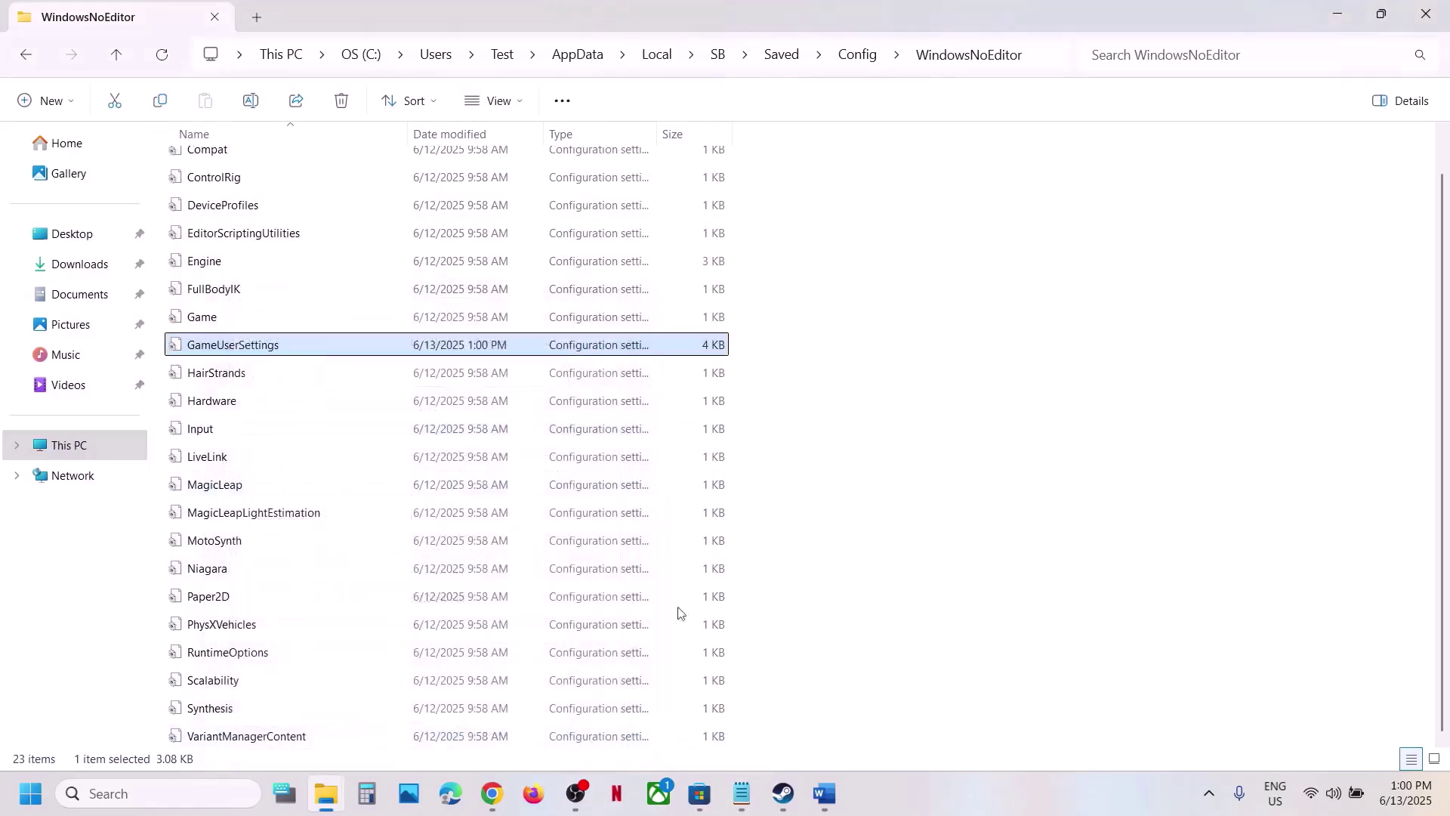
# Step: Switch to the Word document and read Step 4 on running install_pspc_sdk_runtime, PsPcSdkRuntimeInstaller and PsPcSdkRuntimeManager
pyautogui.click(822, 805)
pyautogui.click(824, 795)
pyautogui.click(823, 795)
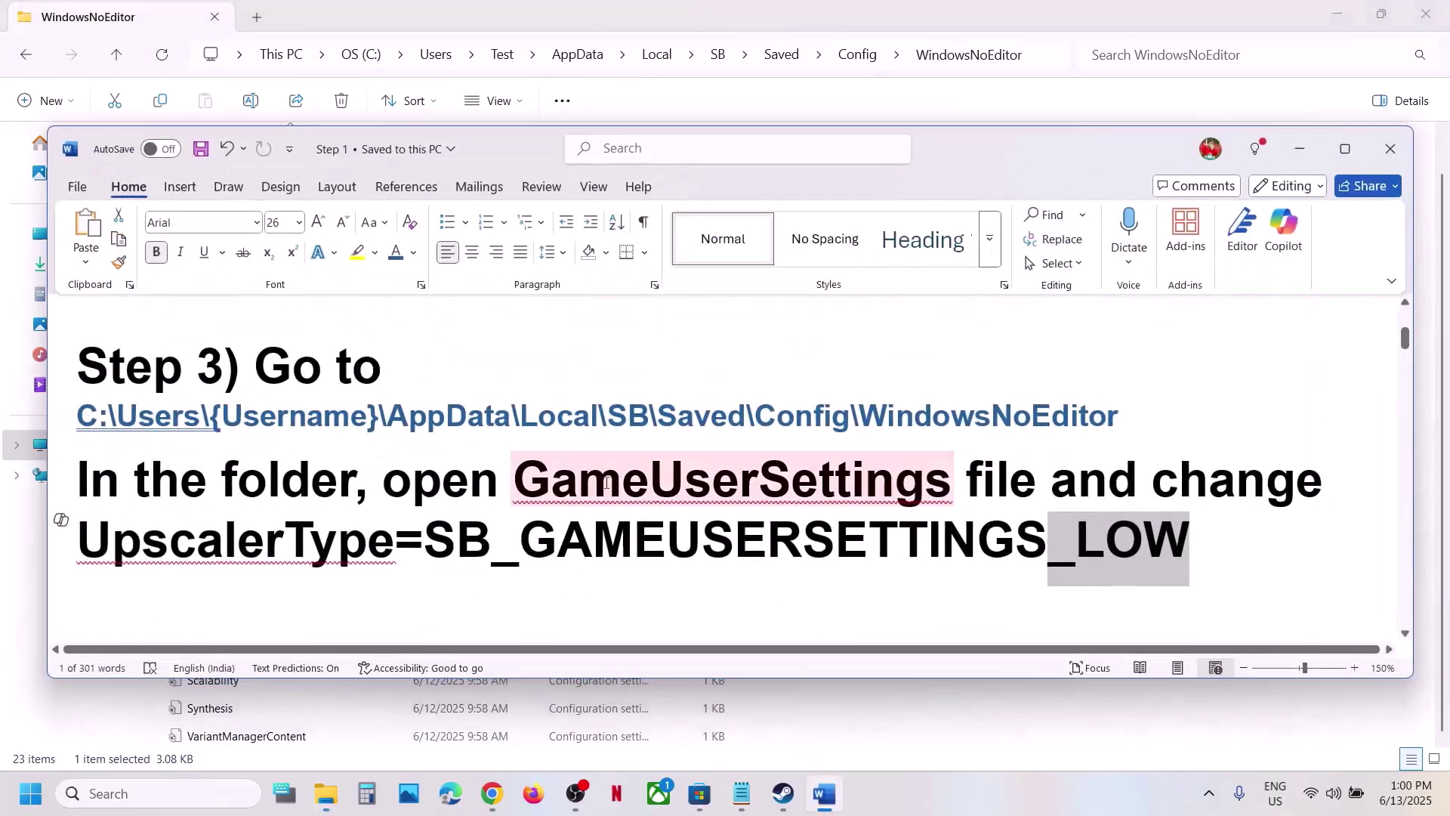
pyautogui.scroll(-2, 608, 483)
pyautogui.scroll(-1, 608, 484)
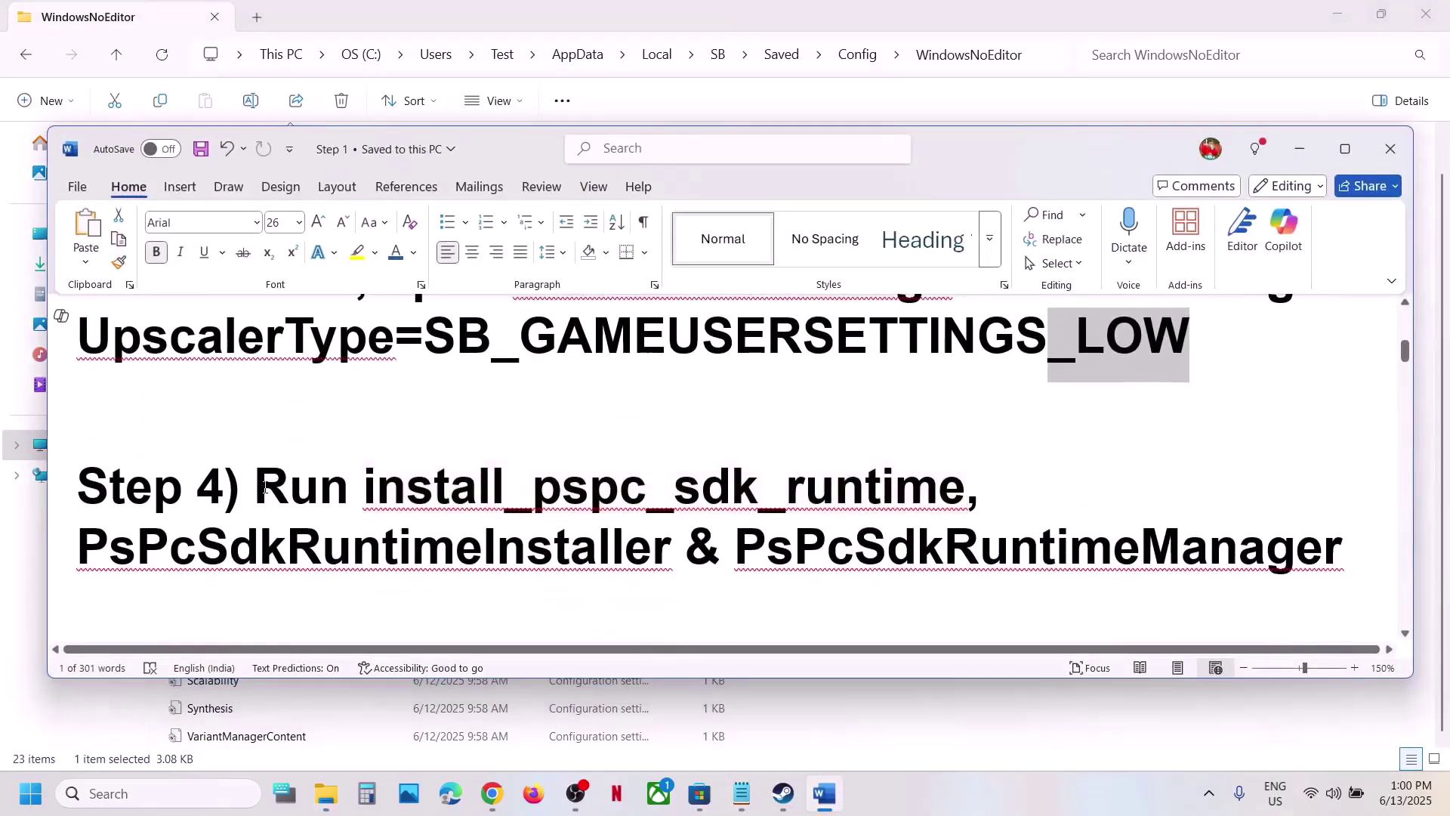
pyautogui.moveTo(366, 488); pyautogui.dragTo(836, 759)
# Step: Switch to Steam and browse the local files of Stellar Blade from the game library
pyautogui.click(784, 793)
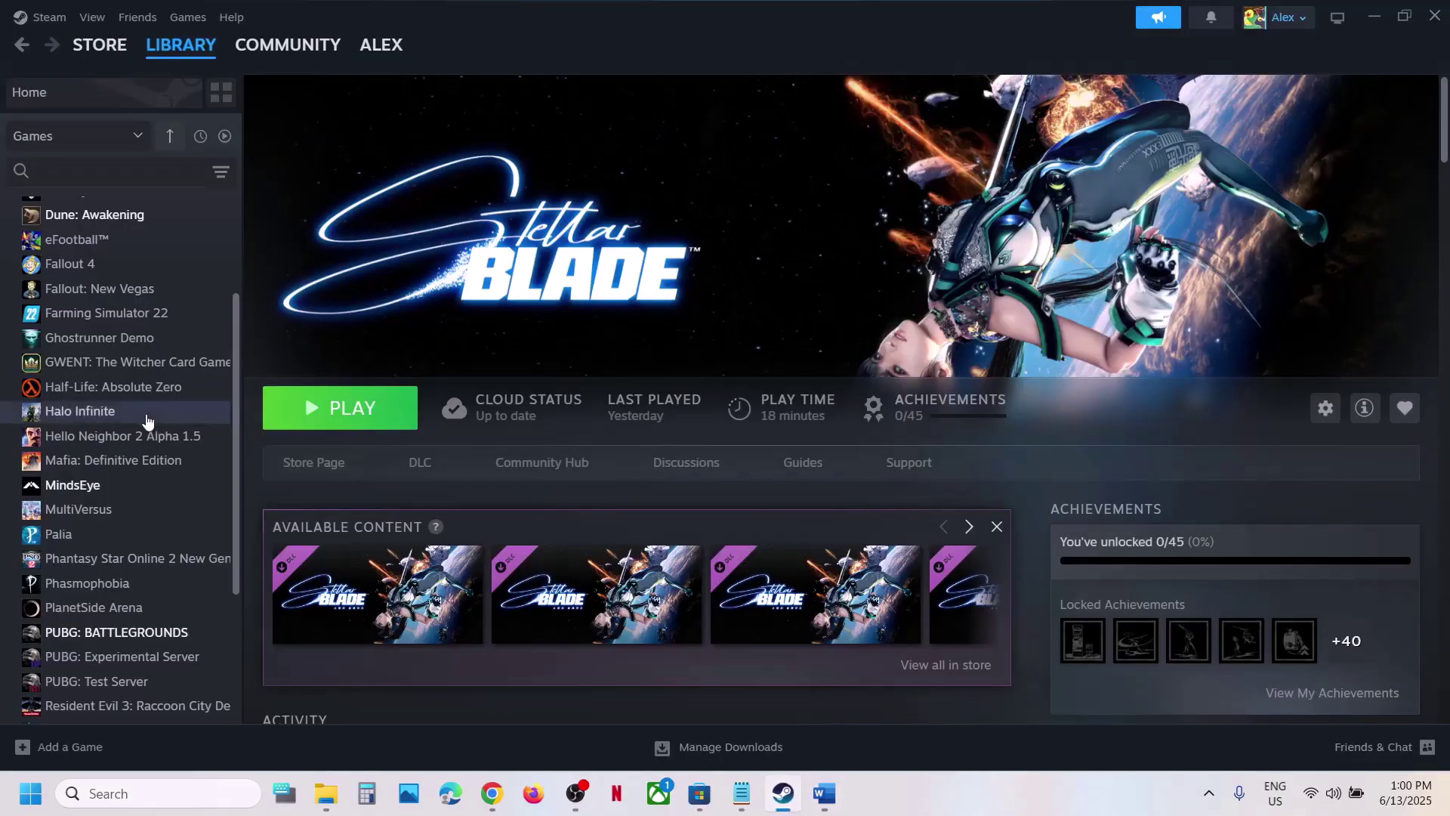
pyautogui.scroll(-1, 151, 427)
pyautogui.scroll(-2, 151, 429)
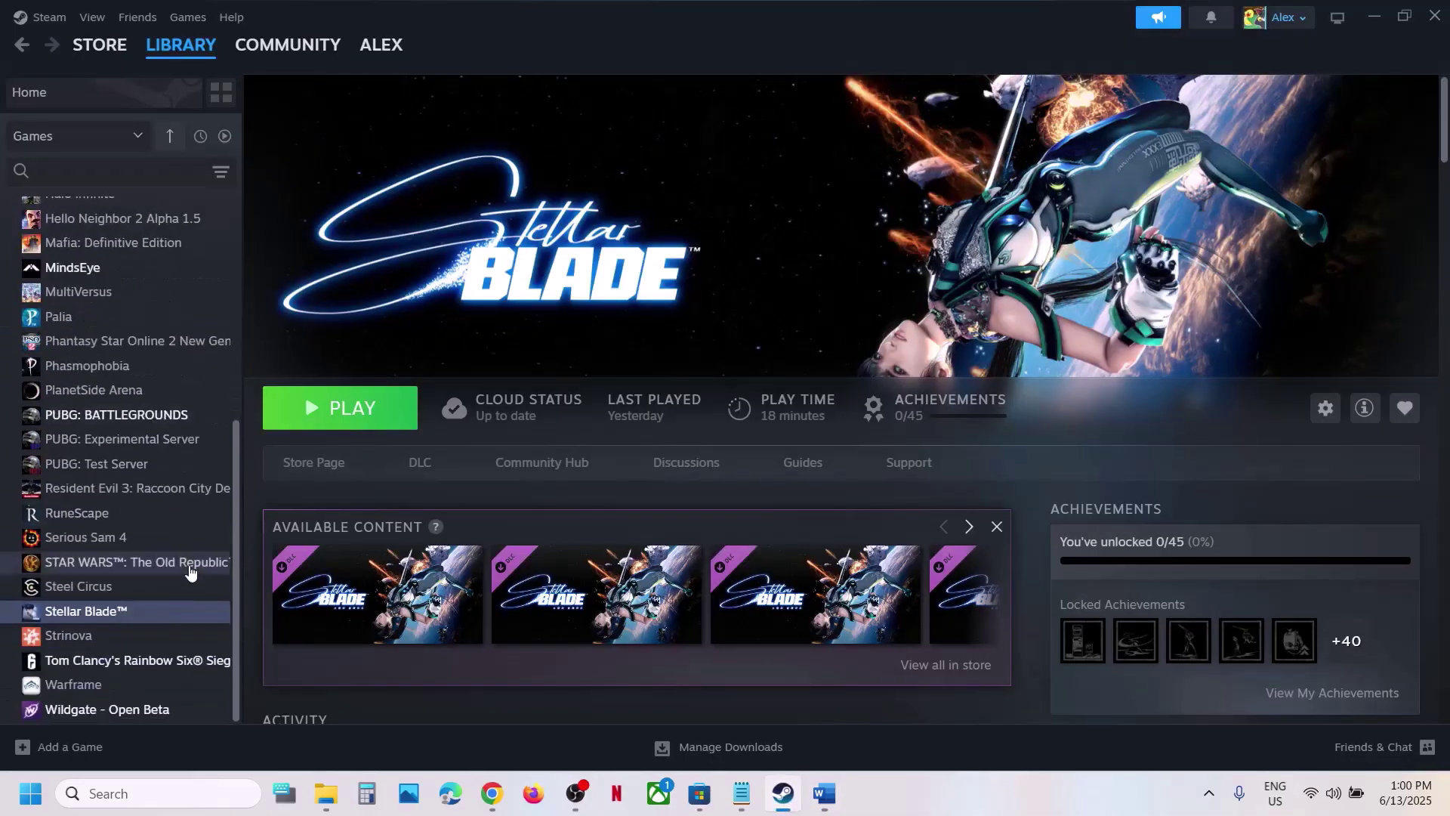
pyautogui.rightClick(108, 615)
pyautogui.moveTo(142, 564)
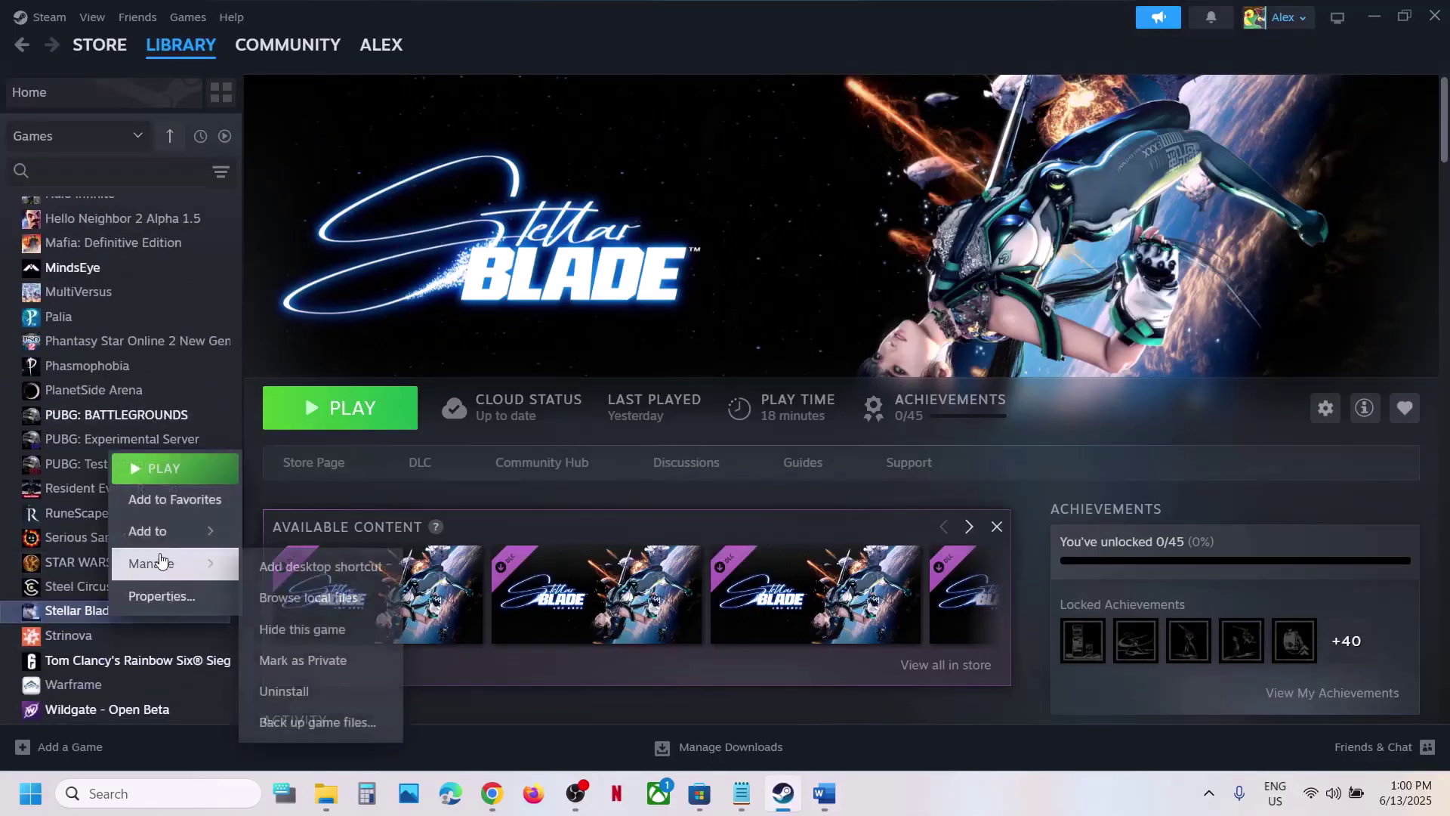
pyautogui.click(355, 596)
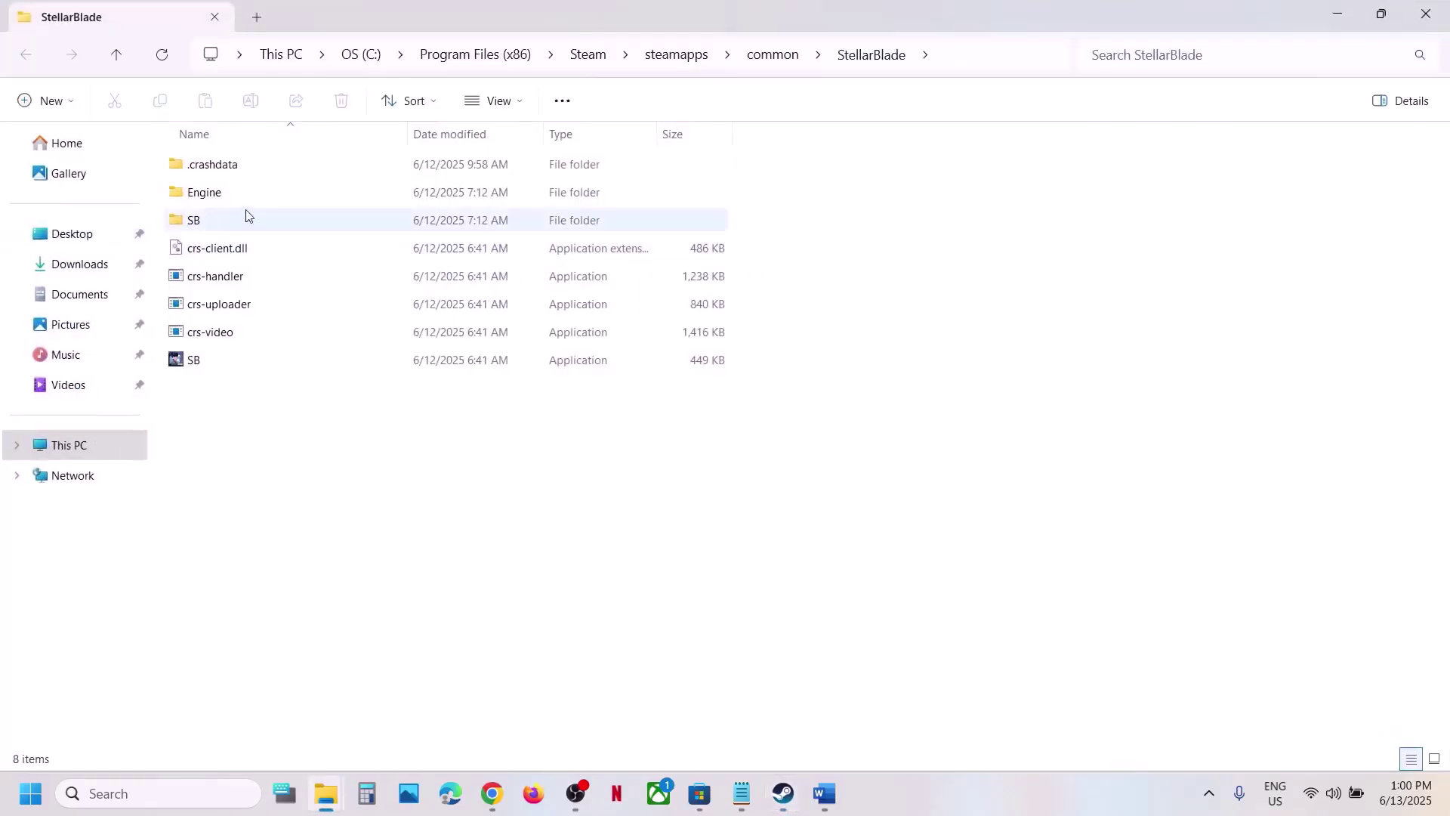
# Step: Open the SB\Binaries\Win64 folder inside the StellarBlade installation folder
pyautogui.doubleClick(215, 222)
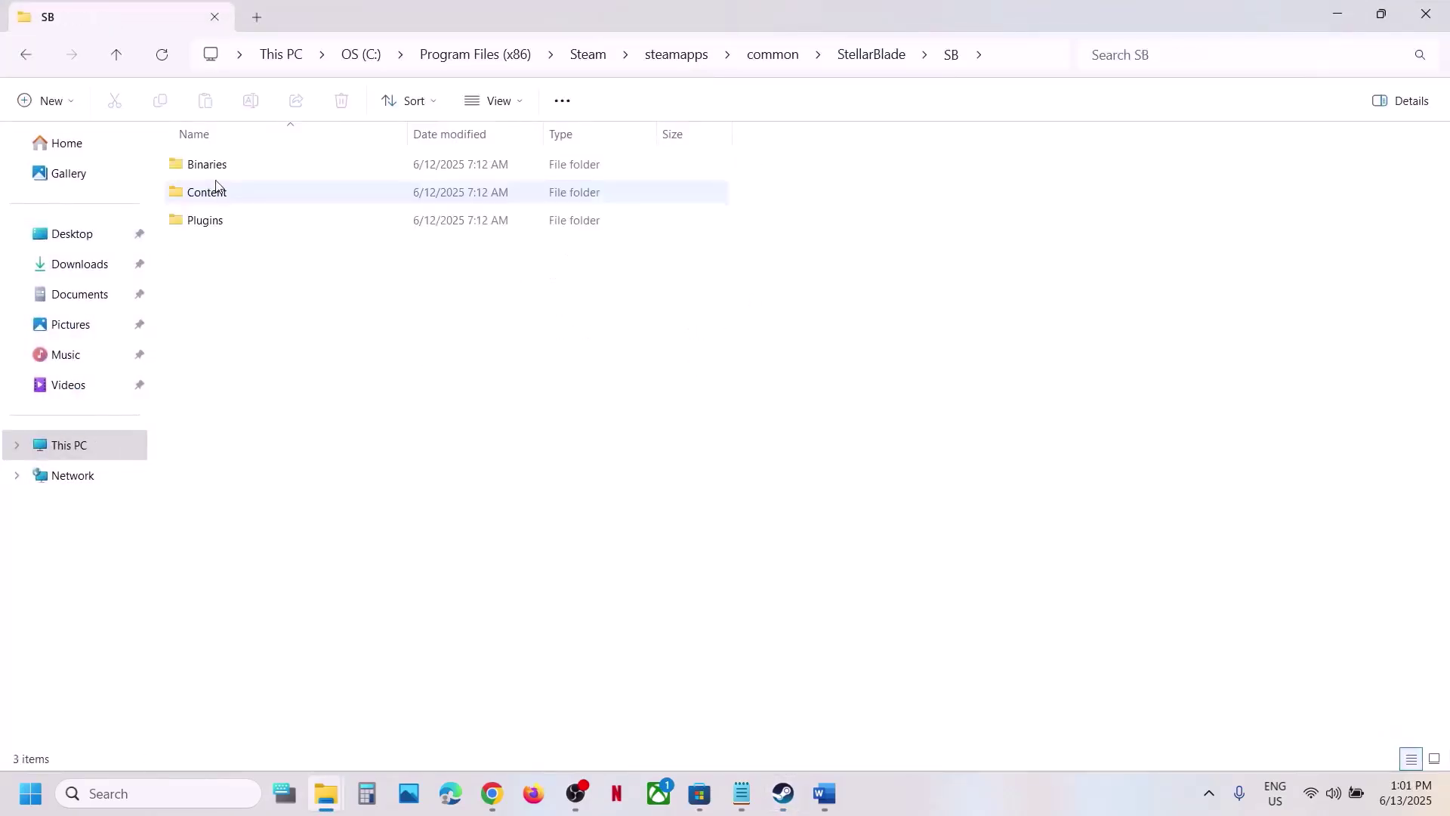
pyautogui.click(217, 173)
pyautogui.doubleClick(216, 173)
pyautogui.doubleClick(219, 172)
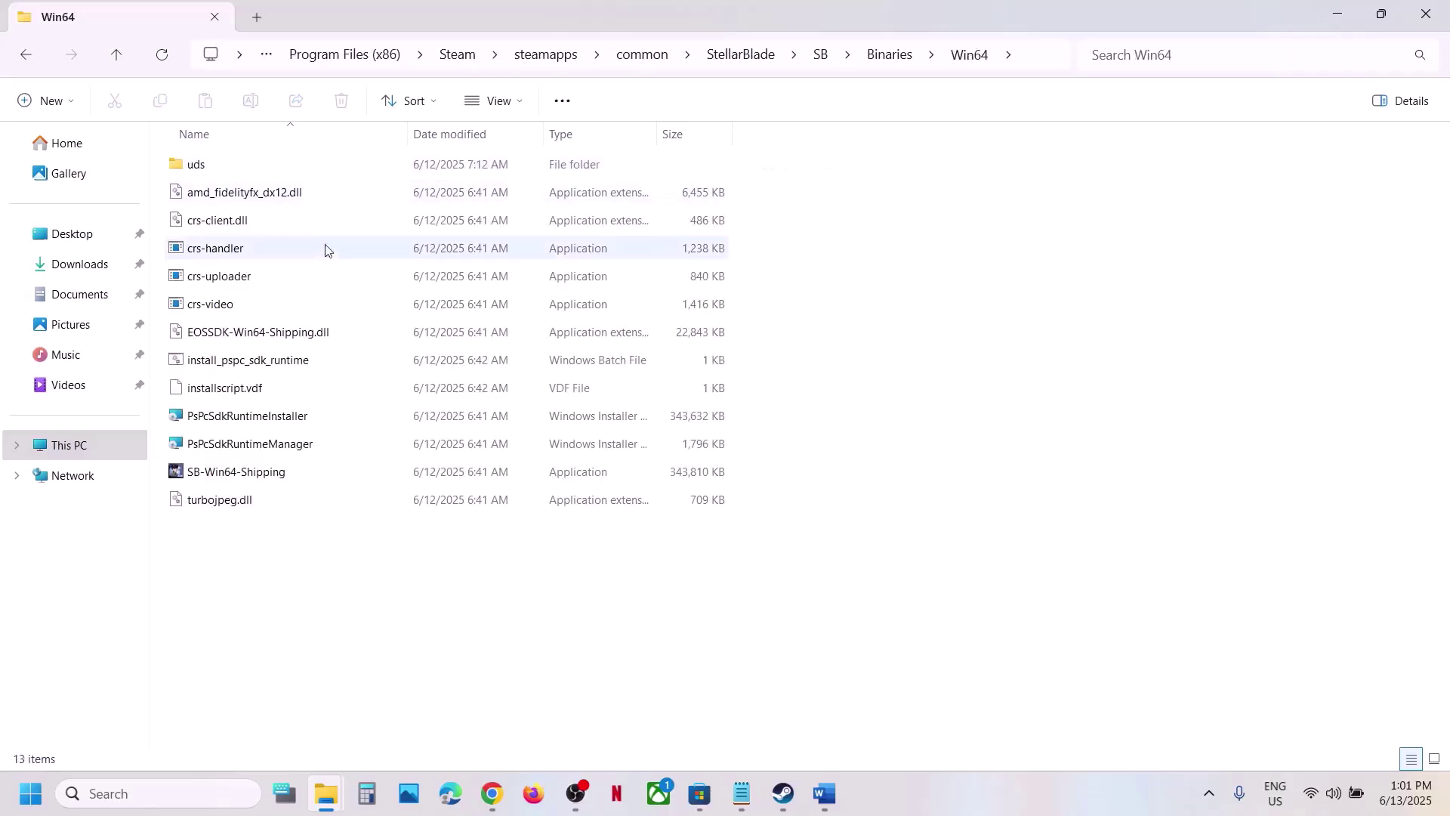
# Step: Run the install_pspc_sdk_runtime batch file as administrator, allow it to make changes, and dismiss its command window
pyautogui.click(214, 370)
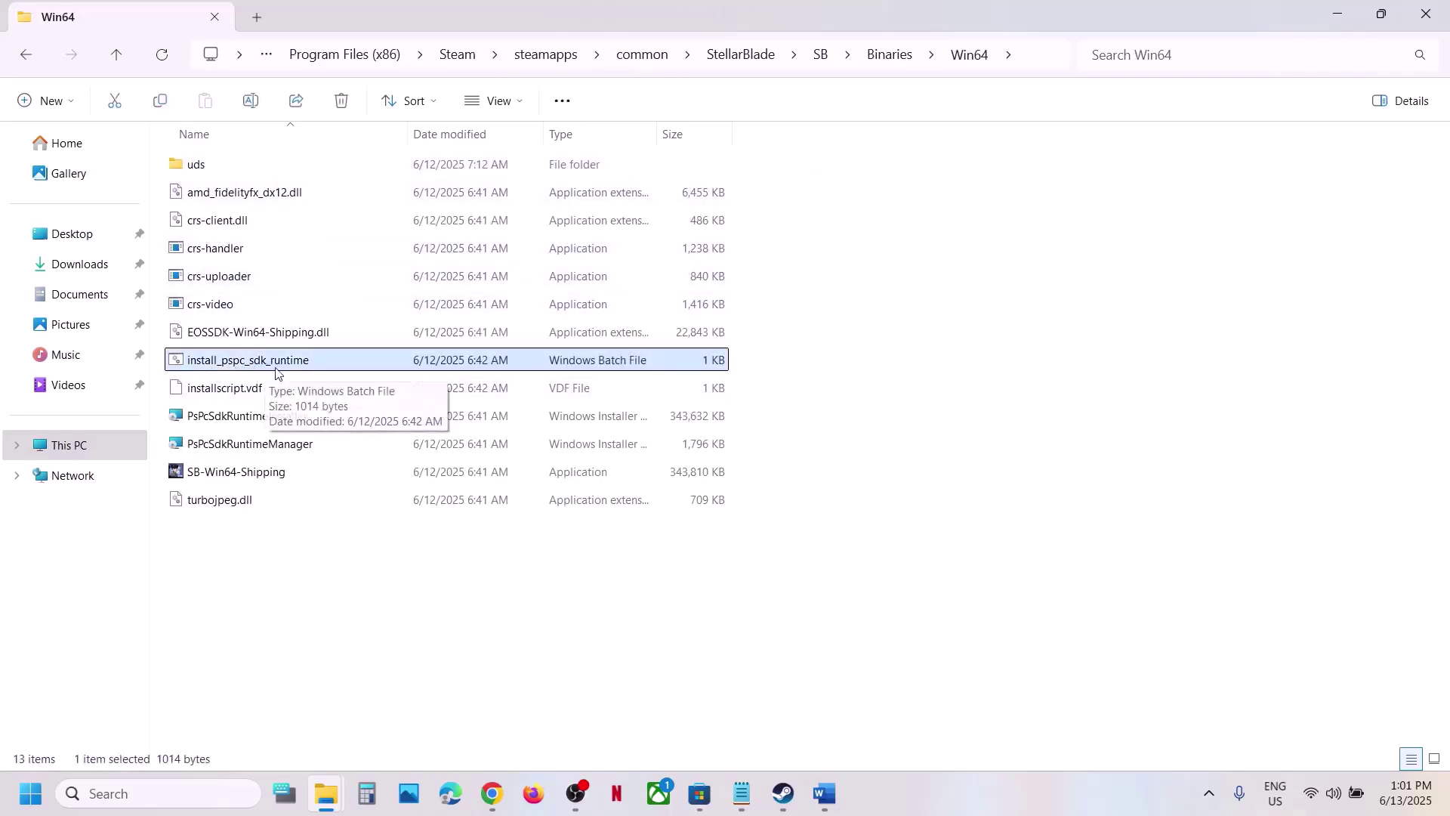
pyautogui.rightClick(276, 372)
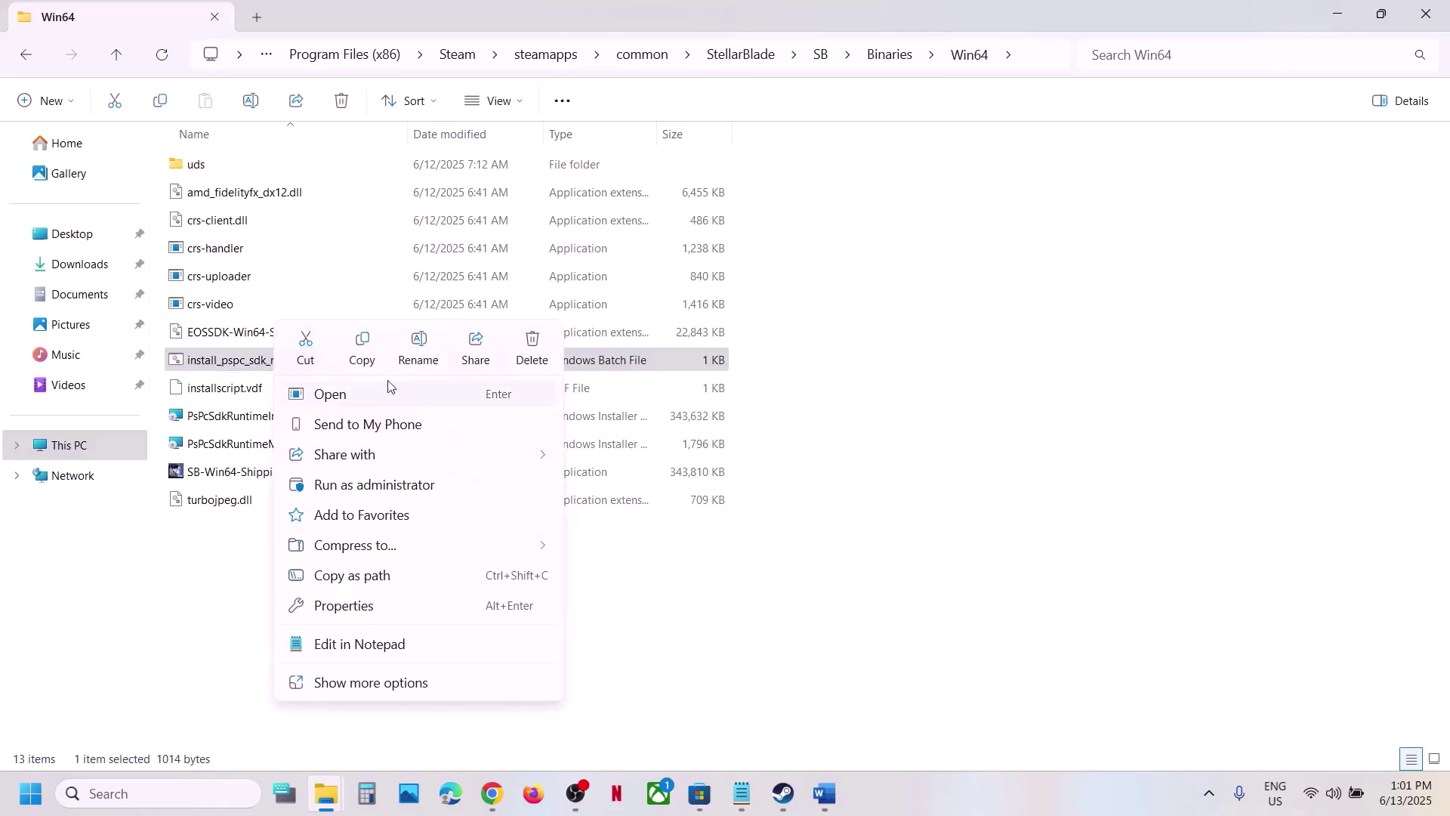
pyautogui.click(436, 483)
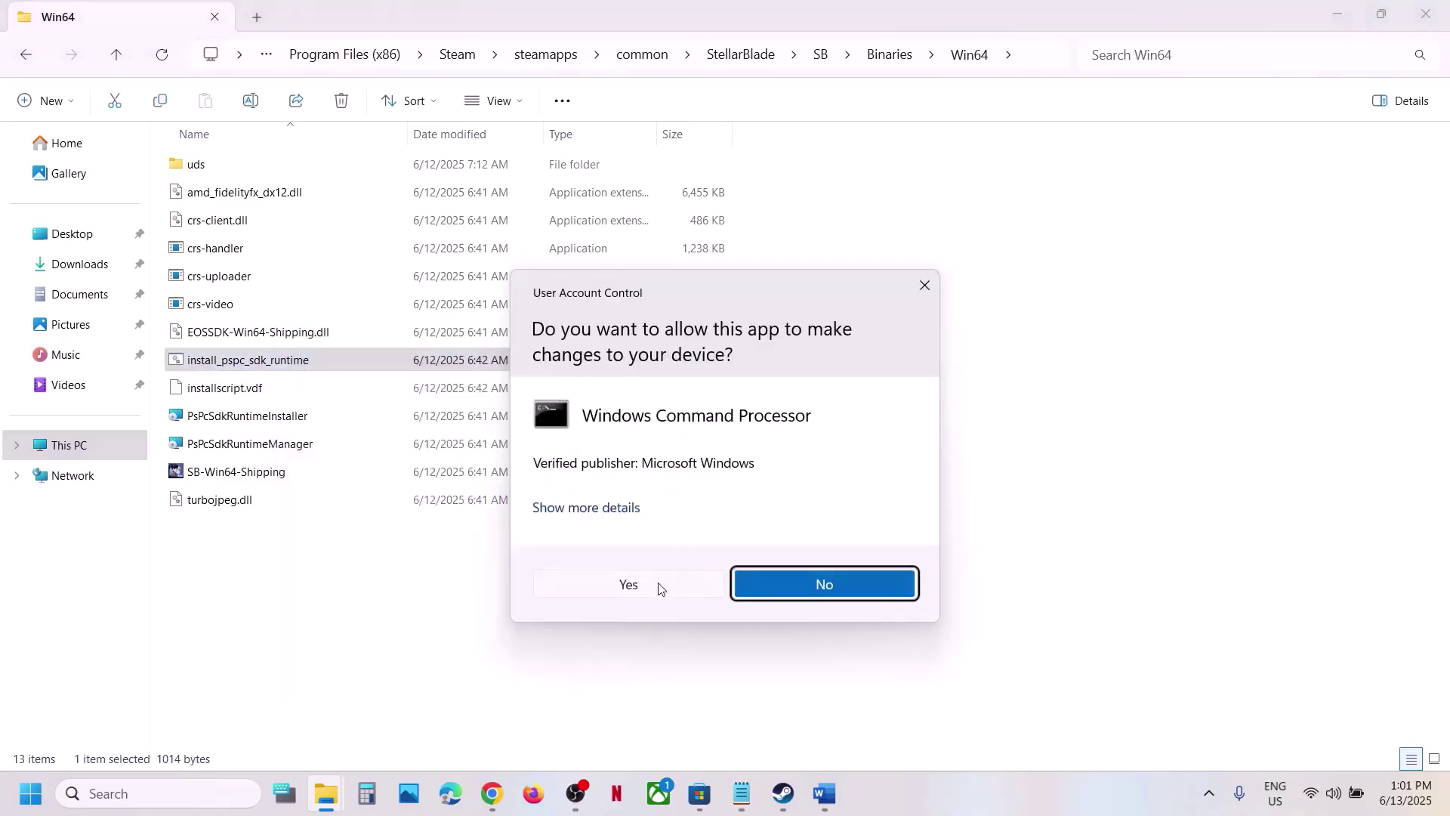
pyautogui.click(629, 585)
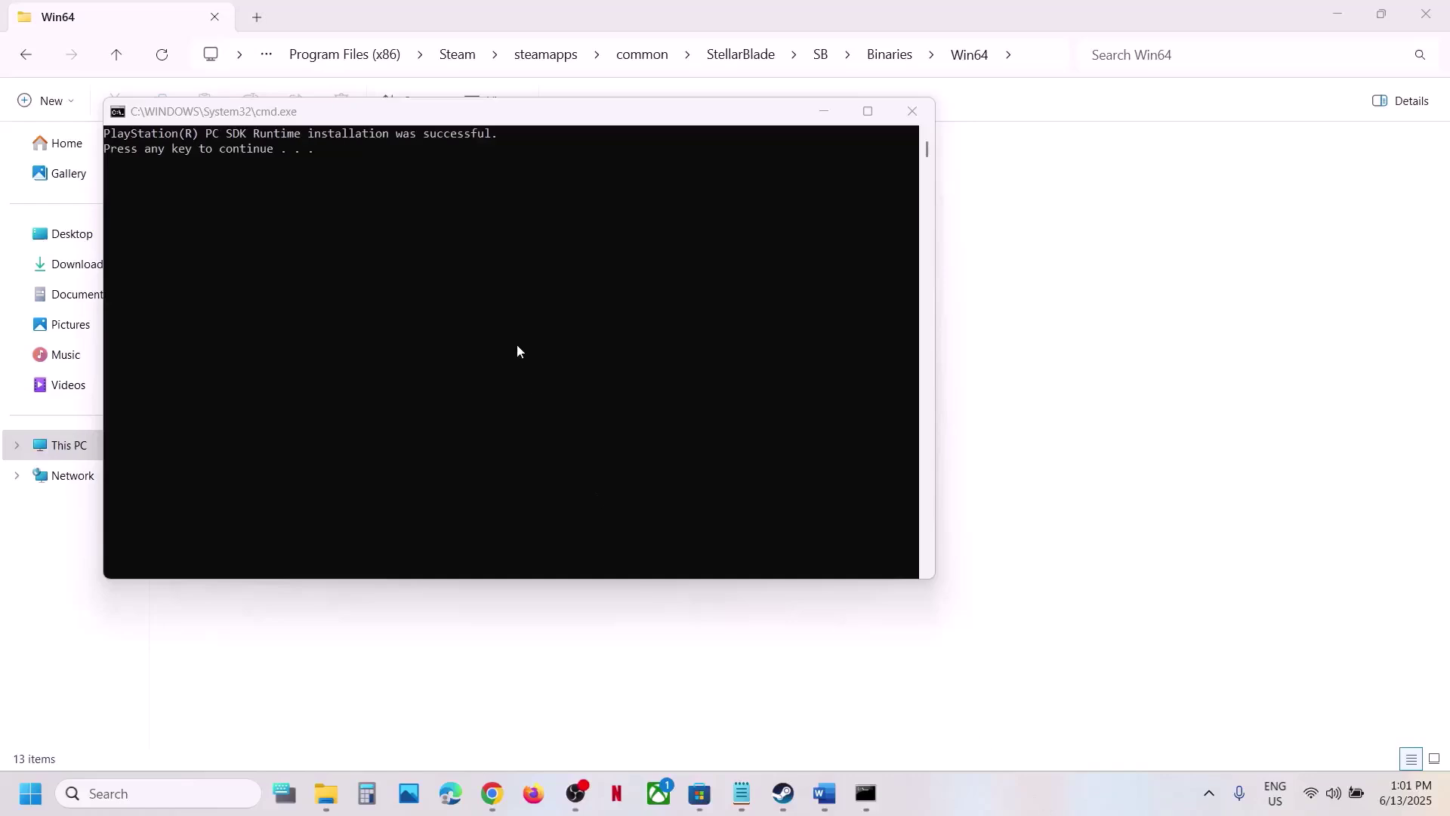
pyautogui.click(487, 314)
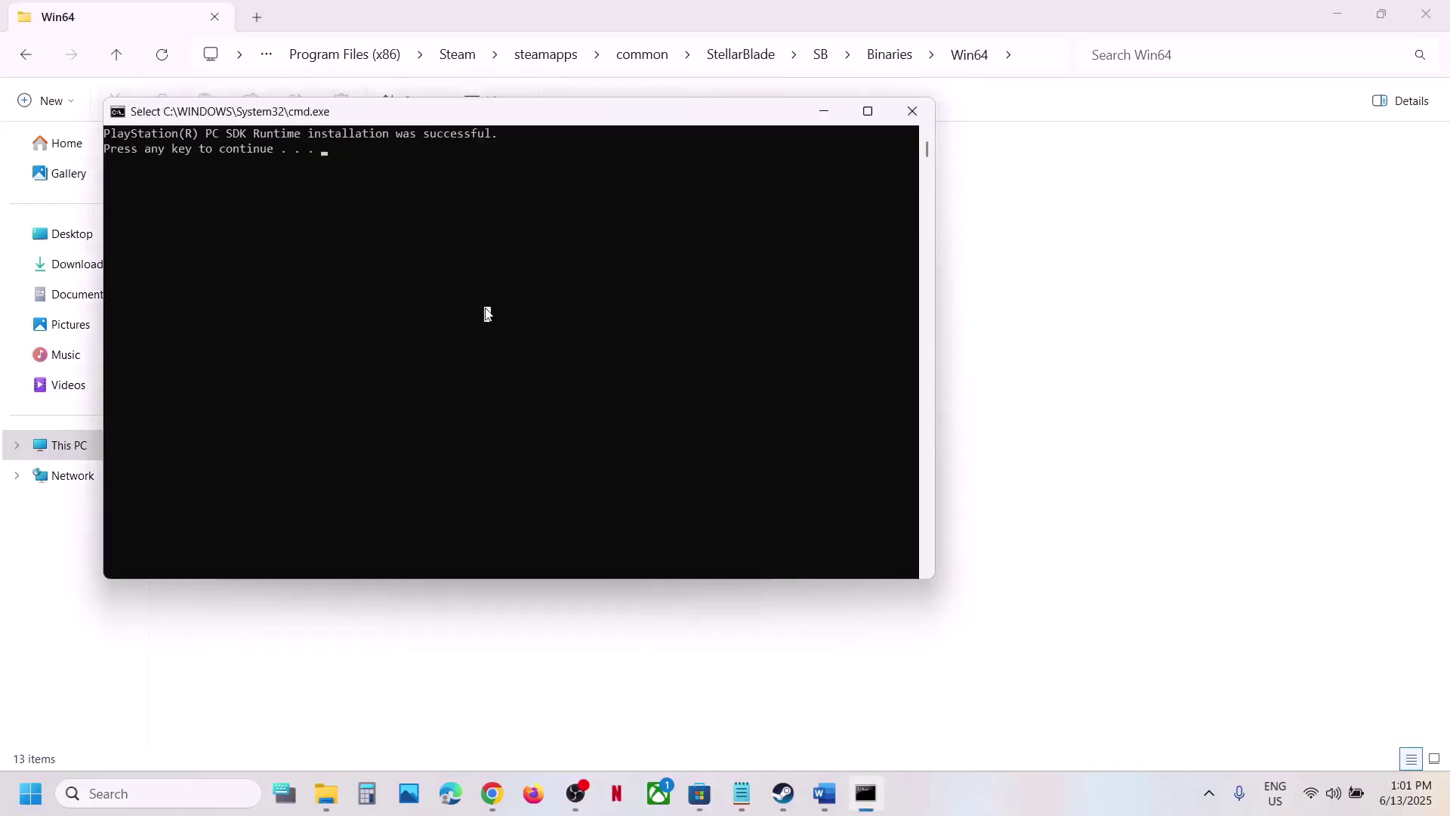
pyautogui.press('Return')
pyautogui.click(501, 285)
pyautogui.press('Return')
pyautogui.press('Return')
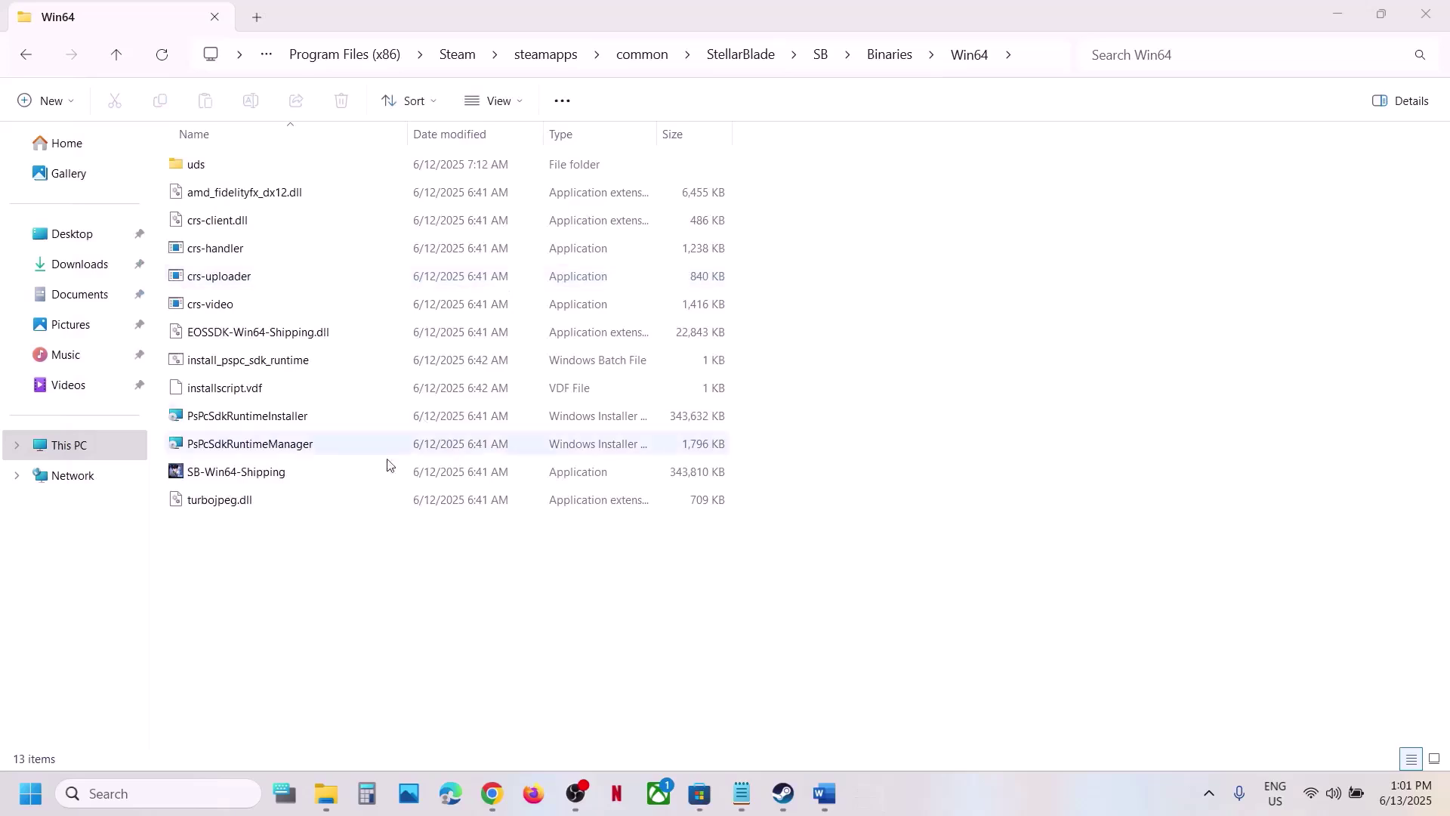
# Step: Launch the PsPcSdkRuntimeInstaller package from the Win64 folder
pyautogui.click(217, 428)
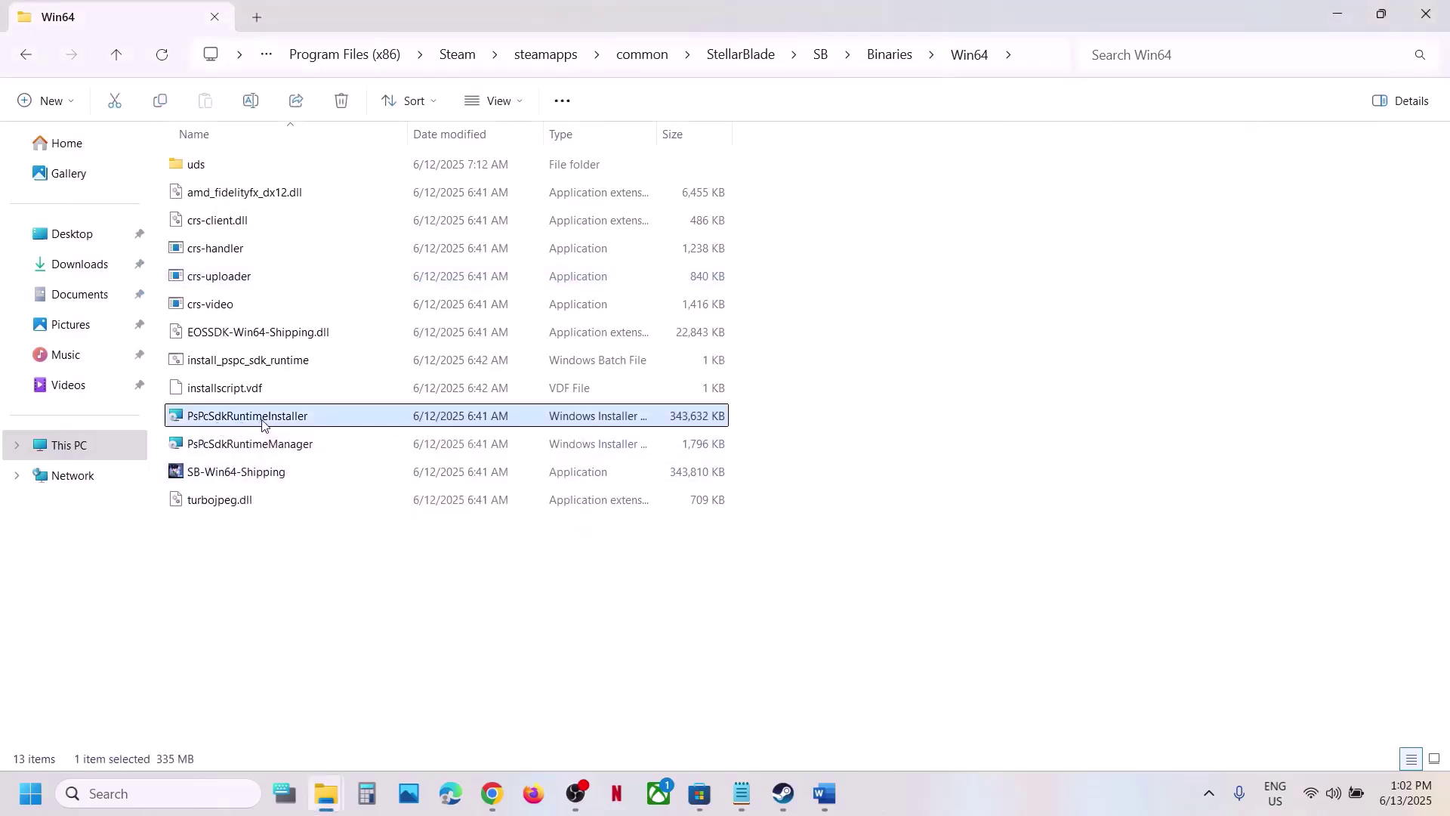
pyautogui.rightClick(242, 428)
pyautogui.click(238, 423)
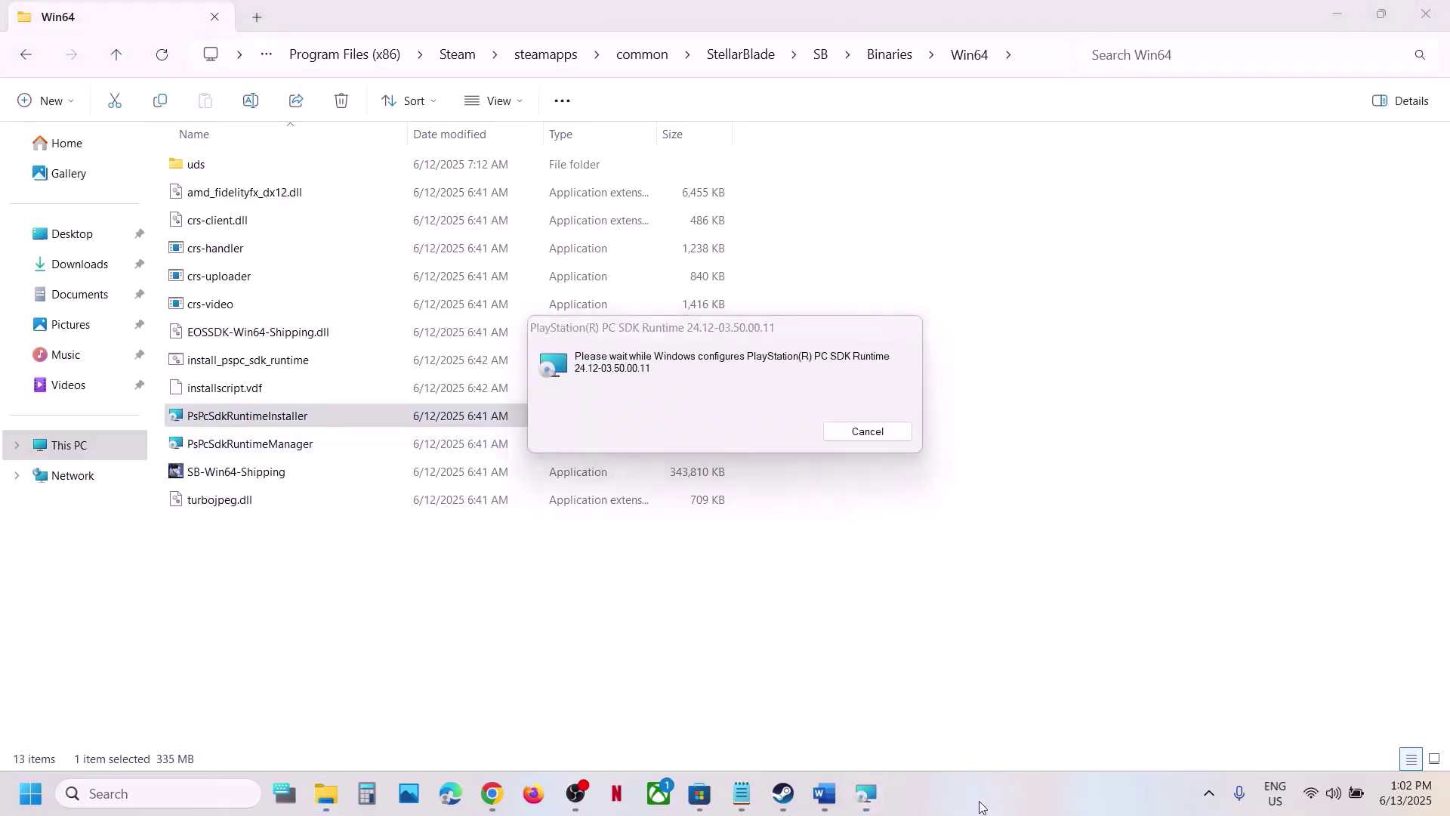
# Step: Launch the PsPcSdkRuntimeManager package from the Win64 folder
pyautogui.click(226, 452)
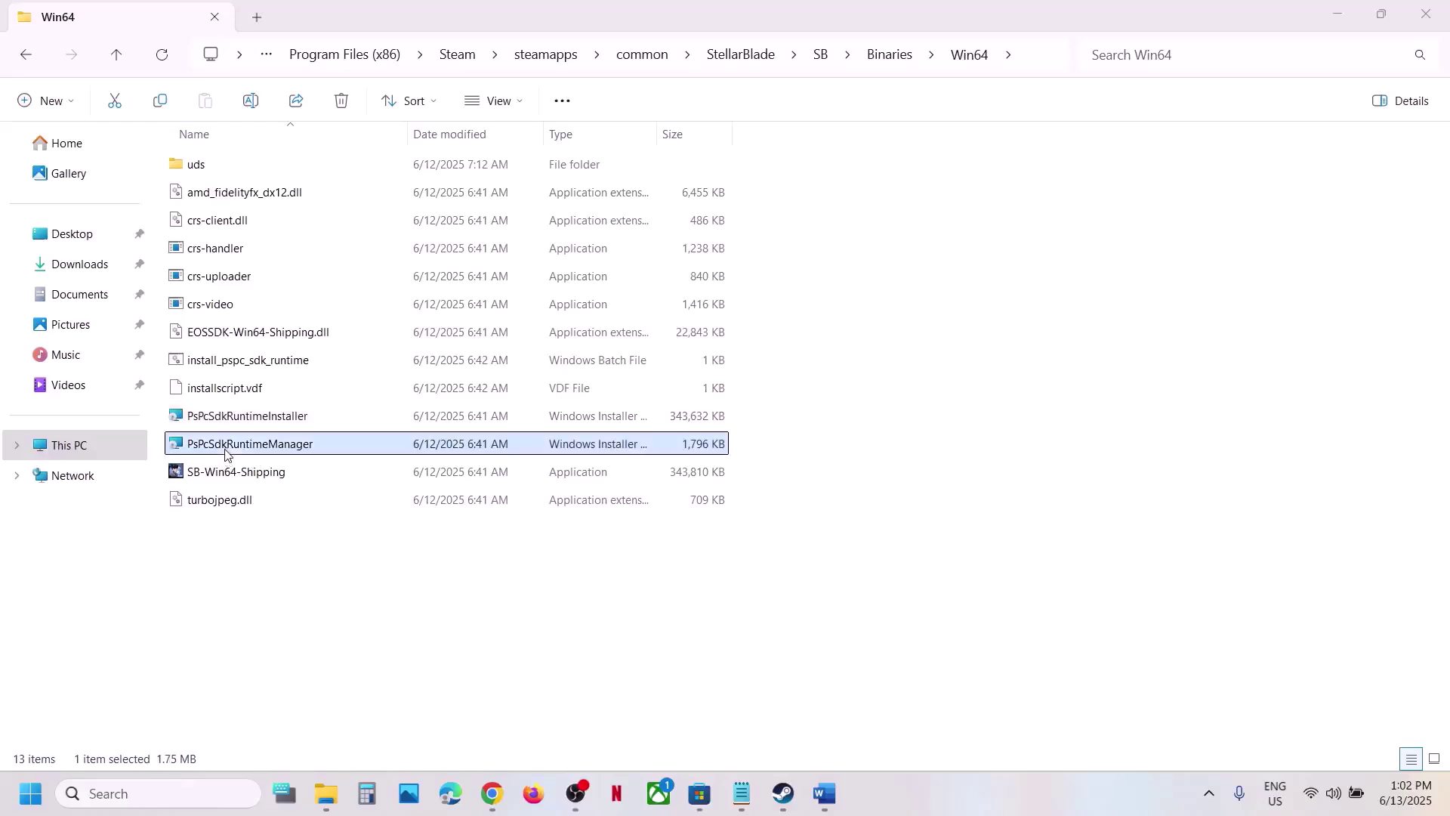
pyautogui.doubleClick(270, 450)
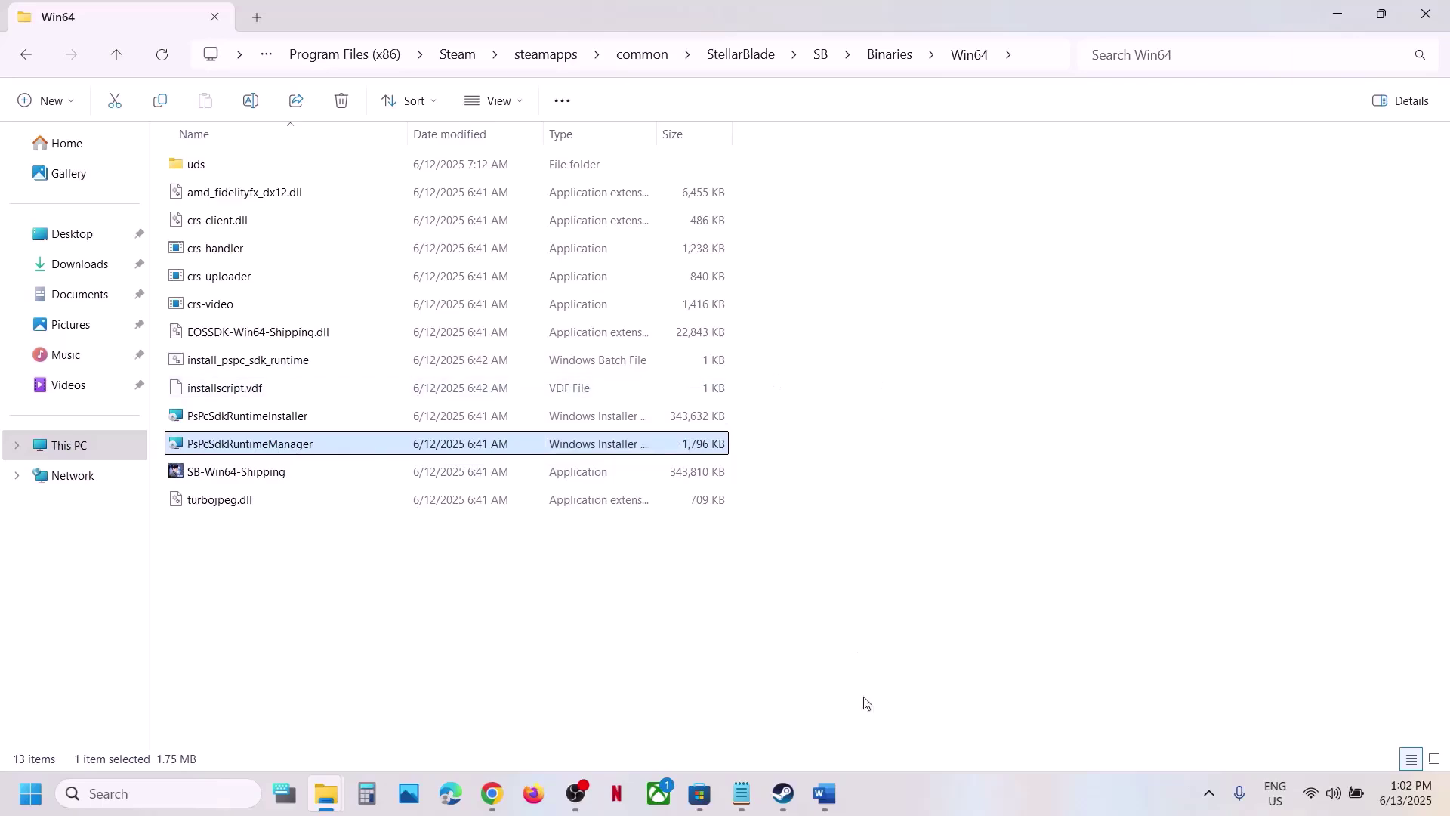
# Step: Switch to the Word notes and highlight the Step 5 path ending in StellarBlade\Engine\Extras\Redist\en-us
pyautogui.click(826, 793)
pyautogui.scroll(-4, 532, 534)
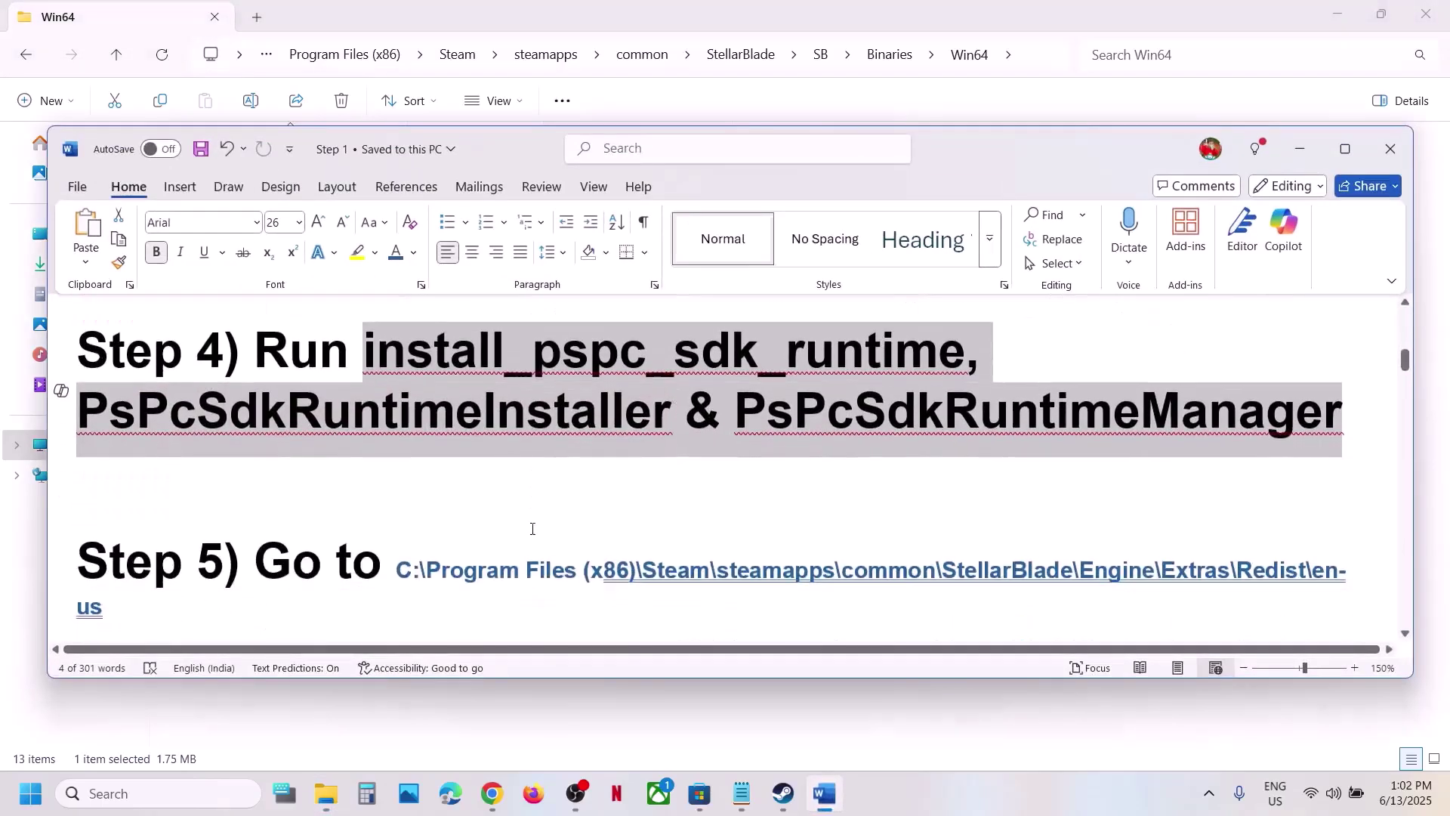
pyautogui.moveTo(415, 454); pyautogui.dragTo(1344, 468)
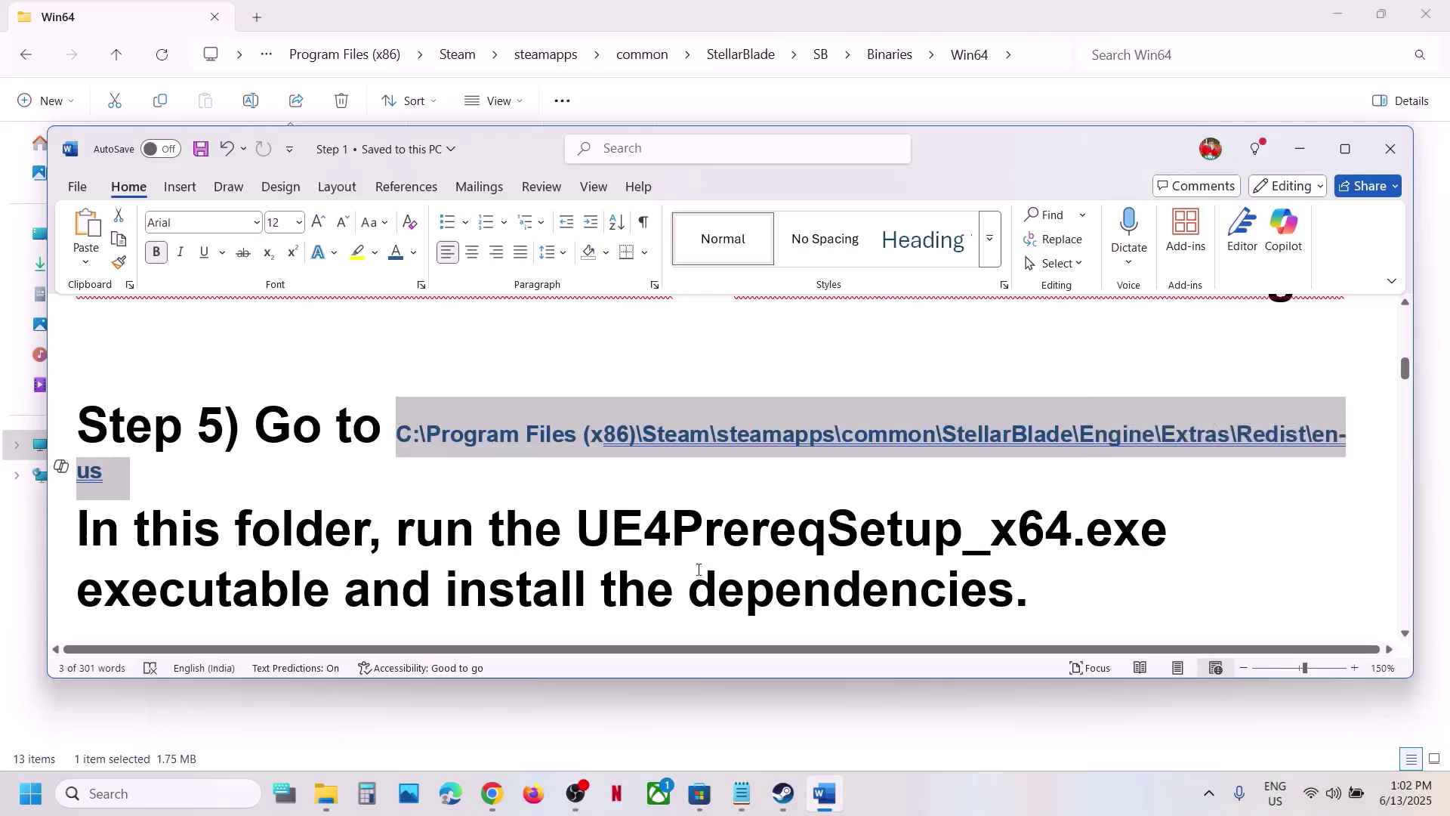
pyautogui.scroll(-2, 699, 571)
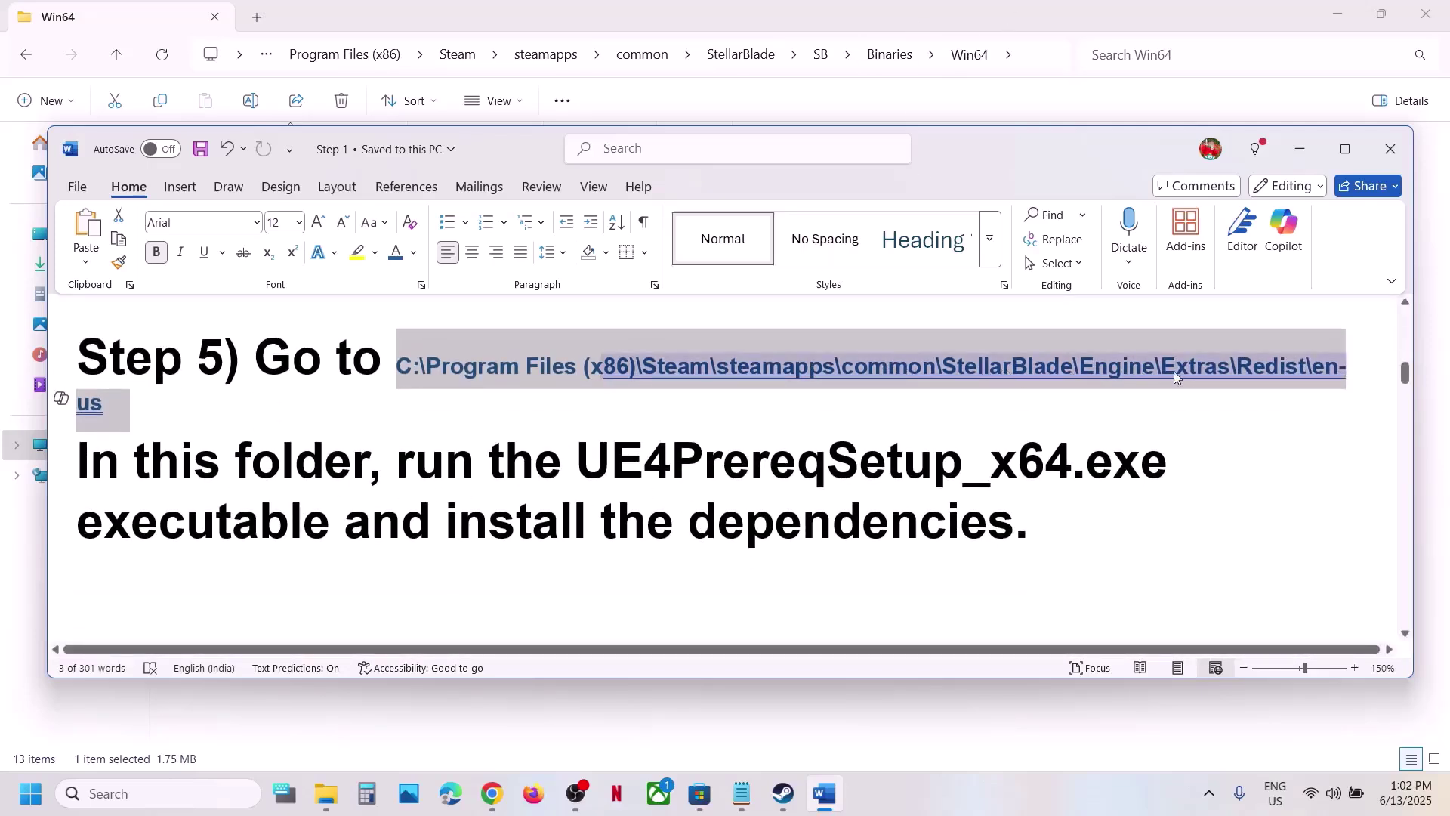
# Step: Return to File Explorer, open the Engine\Extras\Redist\en-us folder inside StellarBlade, and display its full path
pyautogui.click(384, 17)
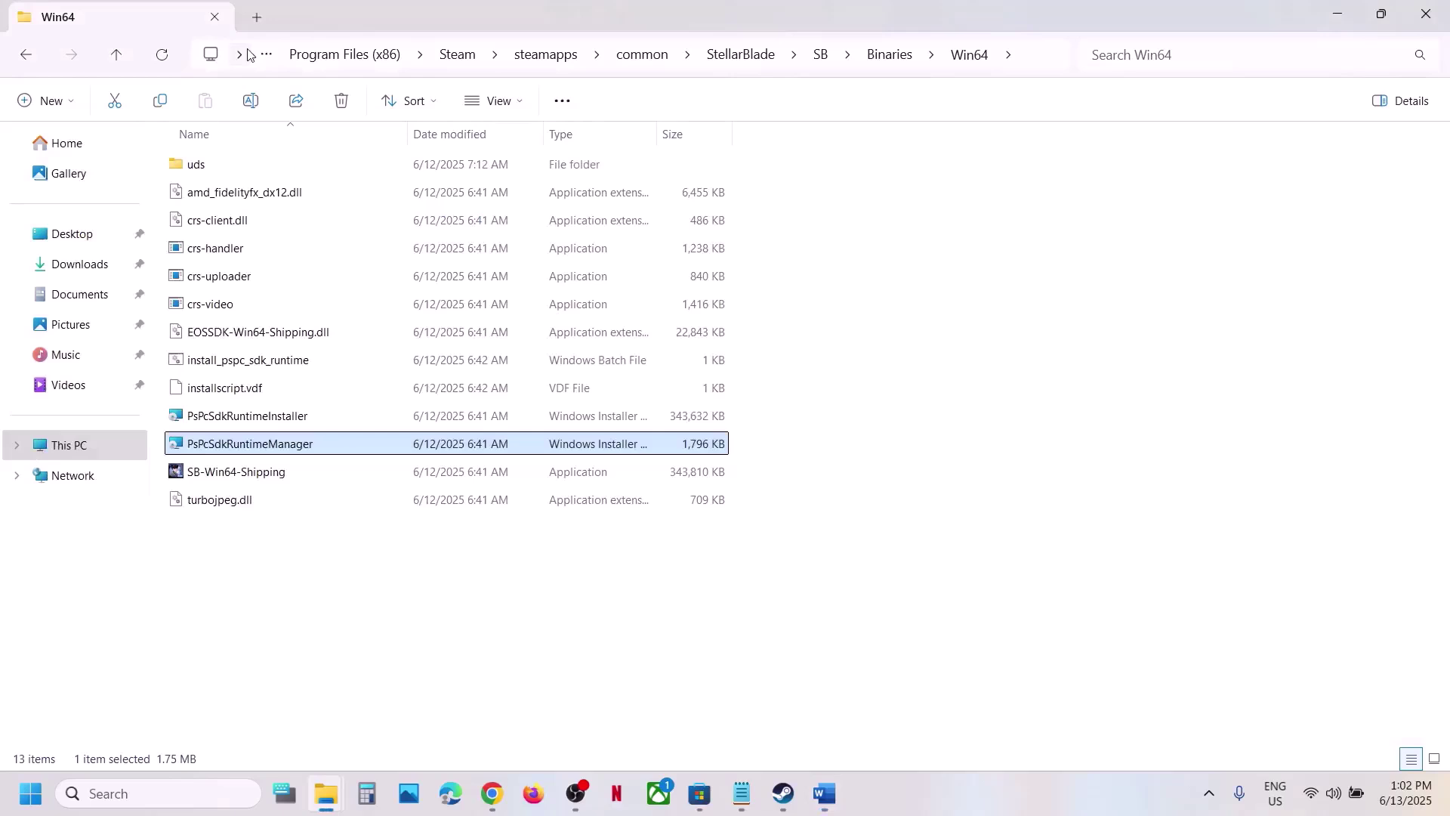
pyautogui.click(117, 56)
pyautogui.click(117, 55)
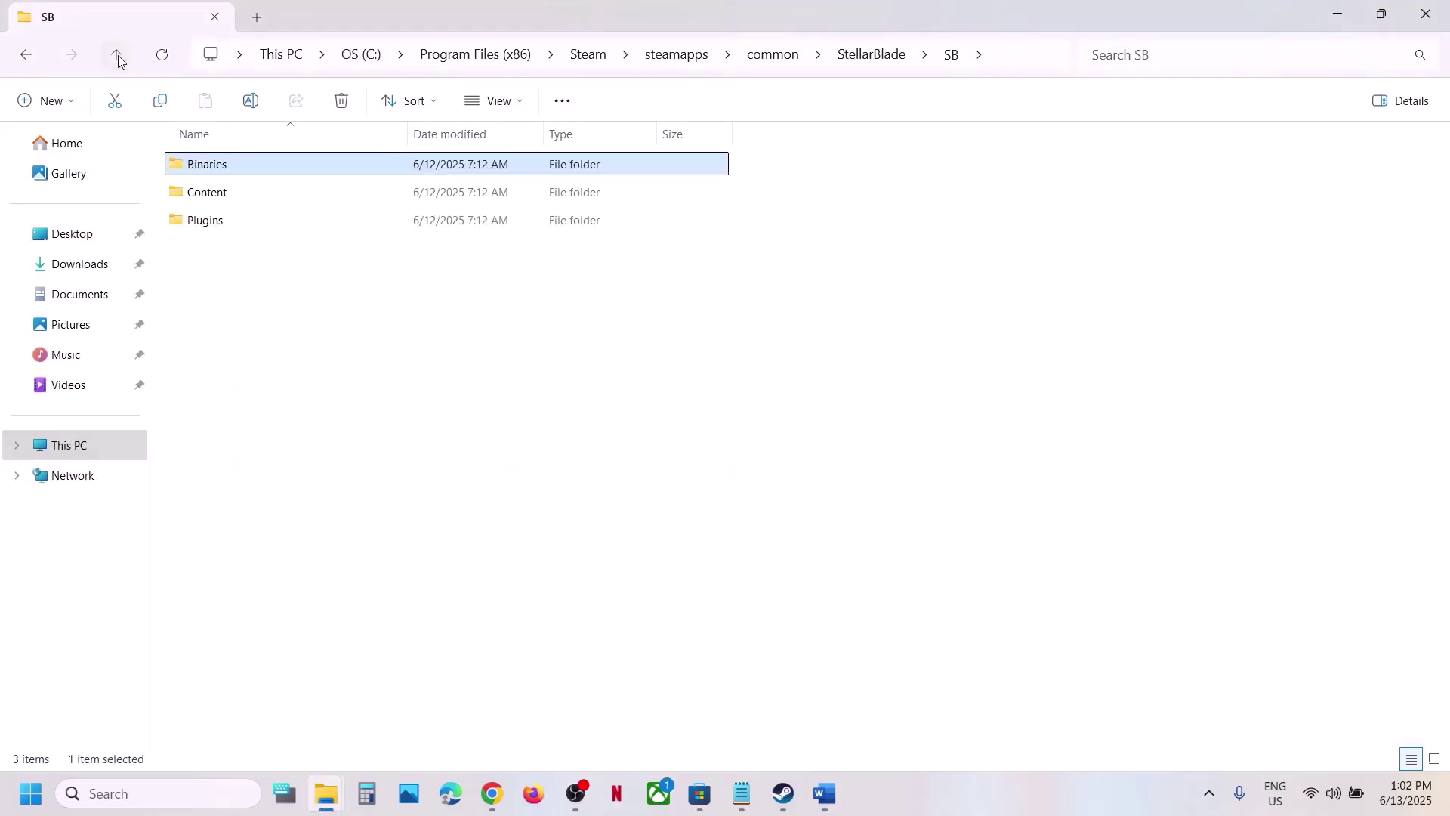
pyautogui.click(117, 56)
pyautogui.click(219, 195)
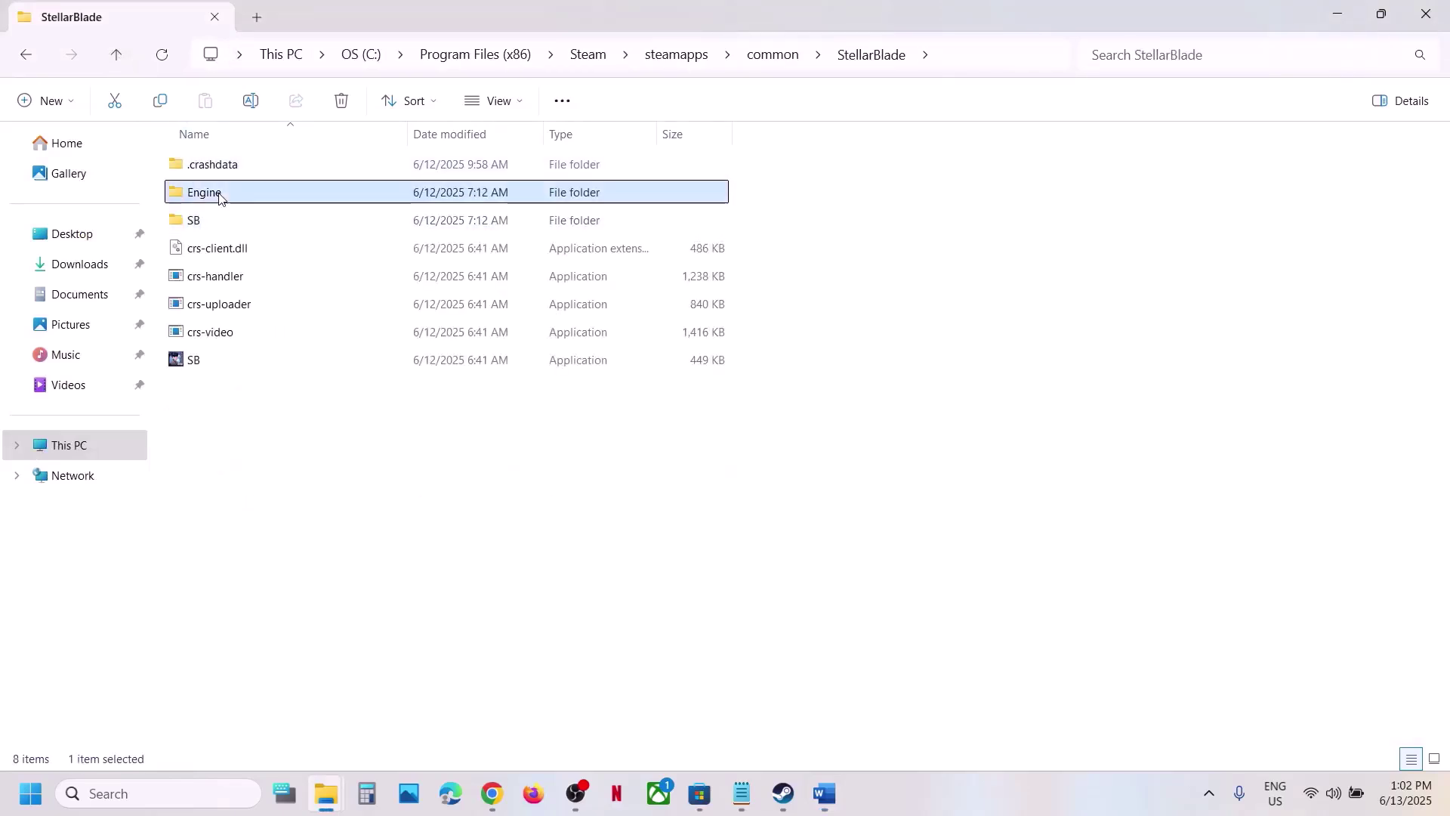
pyautogui.doubleClick(219, 195)
pyautogui.doubleClick(266, 195)
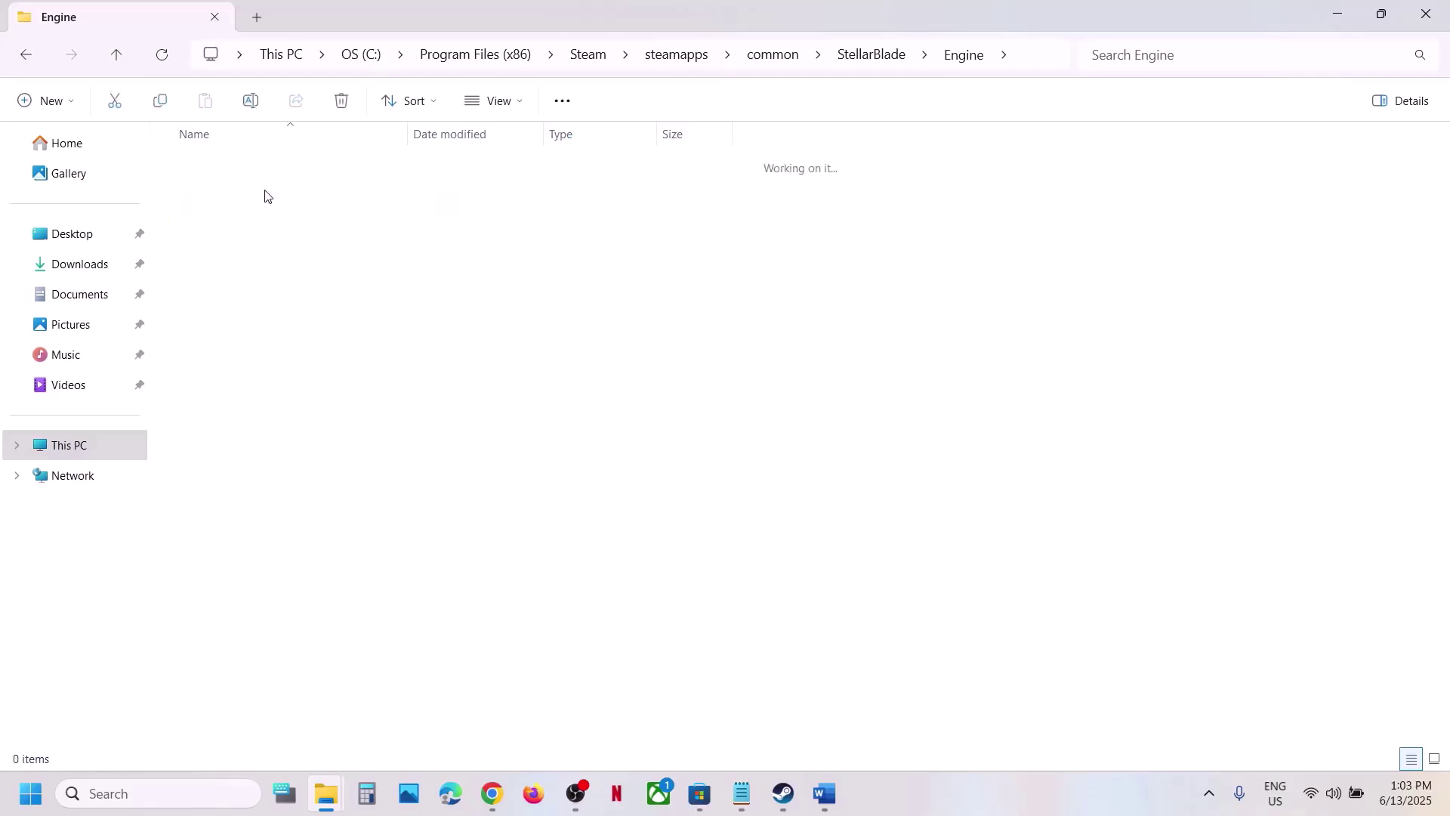
pyautogui.click(234, 168)
pyautogui.doubleClick(234, 168)
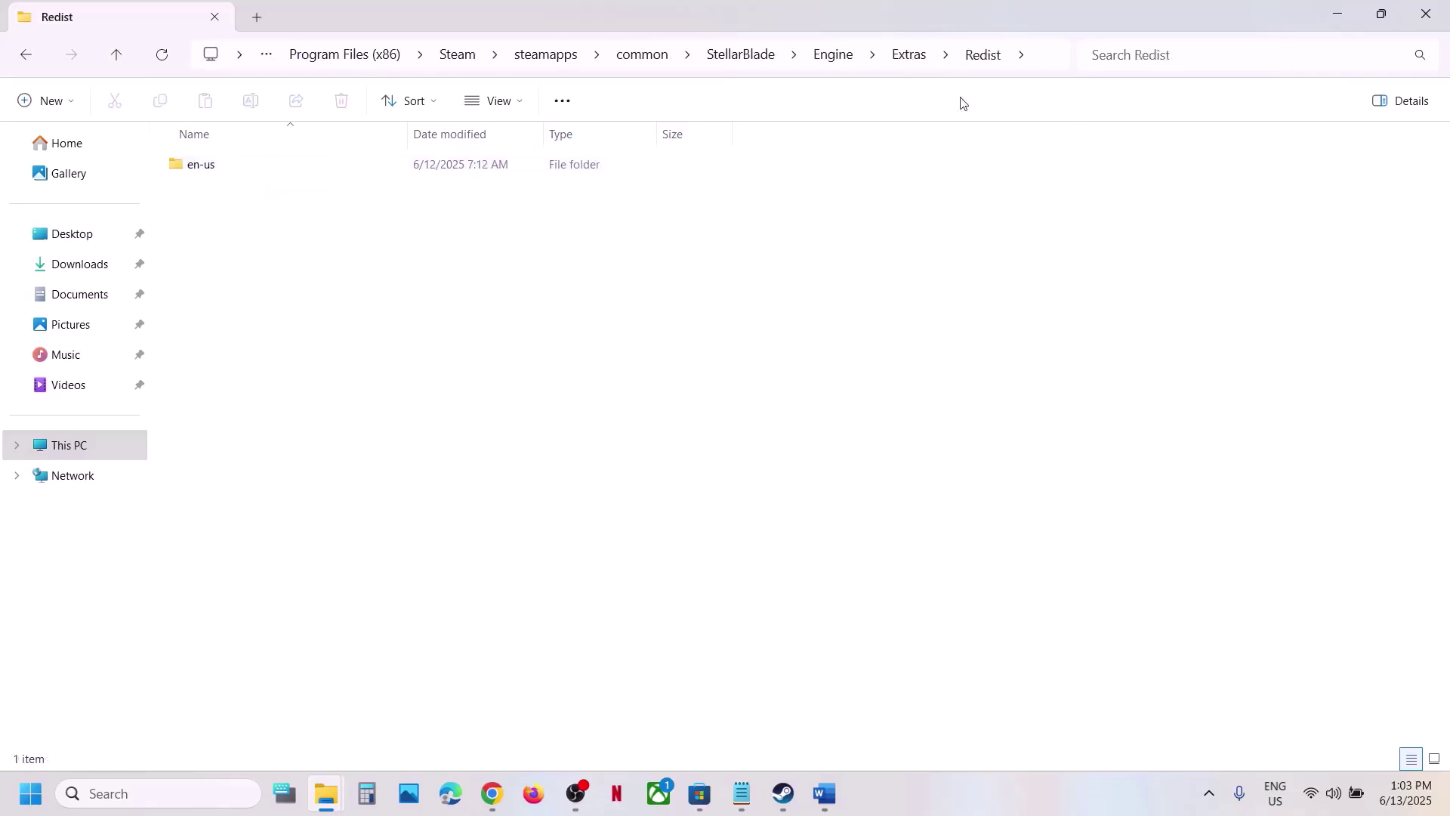
pyautogui.doubleClick(204, 168)
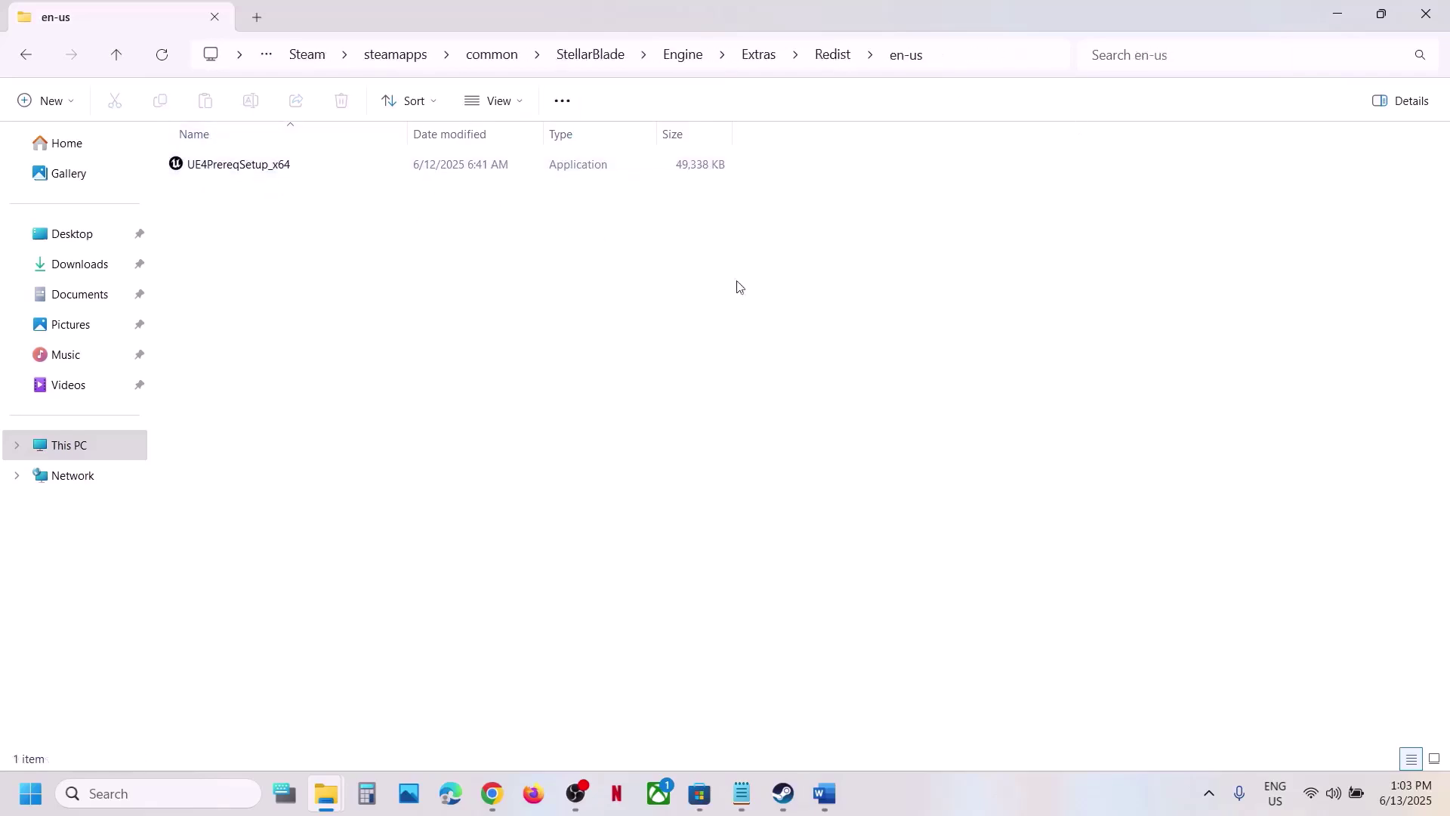
pyautogui.click(955, 57)
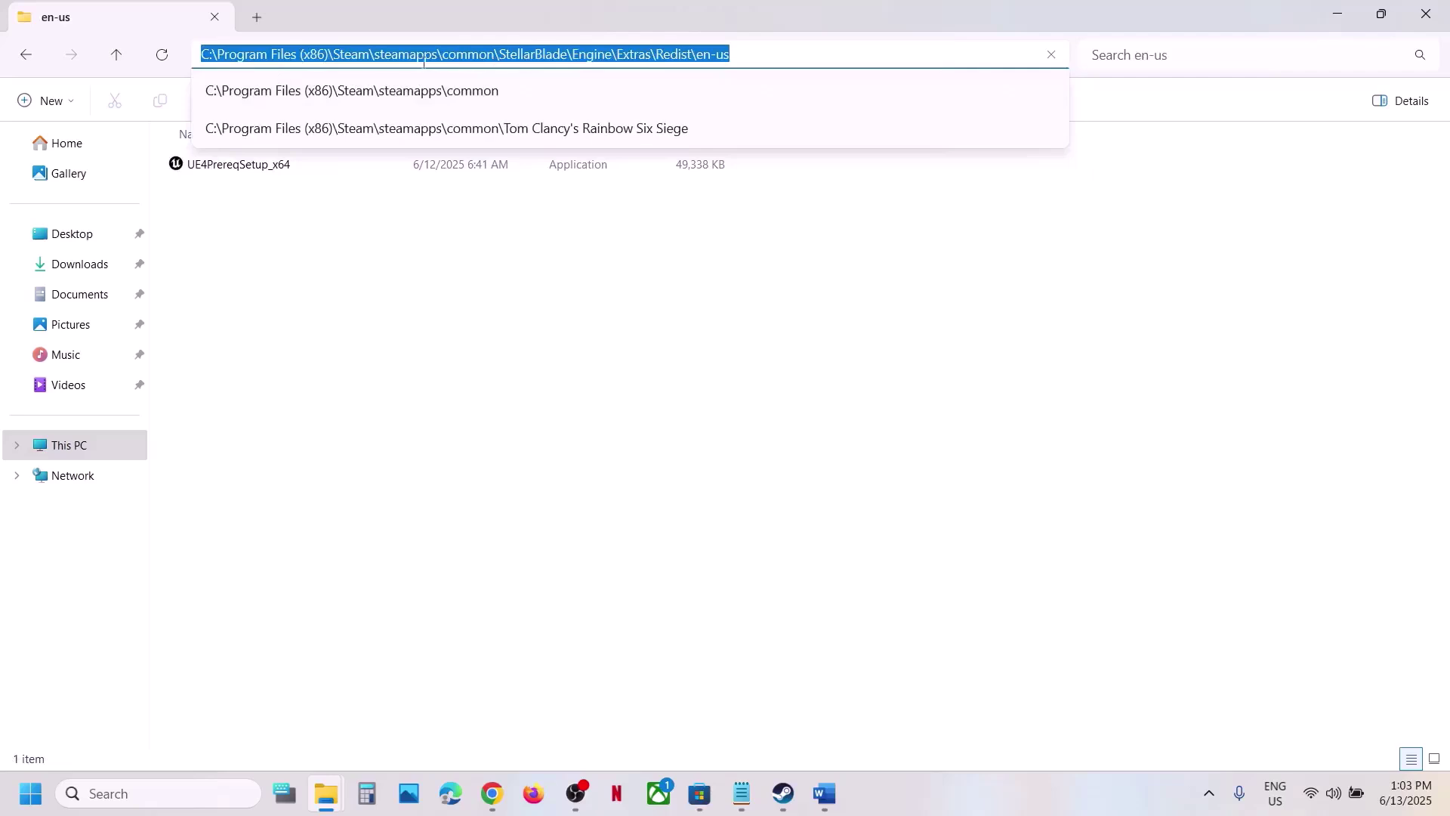
pyautogui.click(405, 352)
# Step: Run UE4PrereqSetup_x64 as administrator, allow it to make changes, and uninstall the existing UE Prerequisites (x64)
pyautogui.click(213, 165)
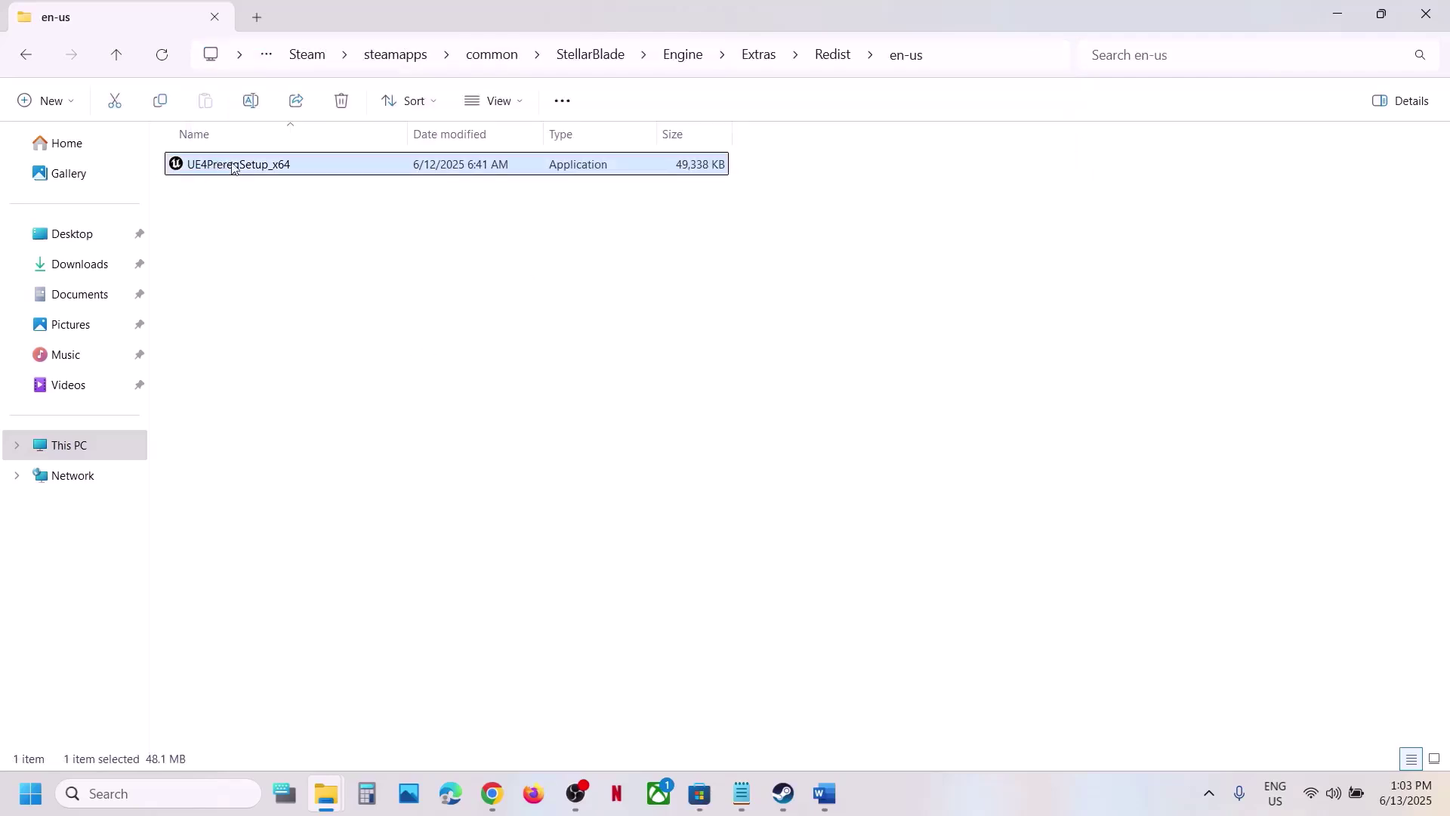
pyautogui.rightClick(234, 168)
pyautogui.click(343, 327)
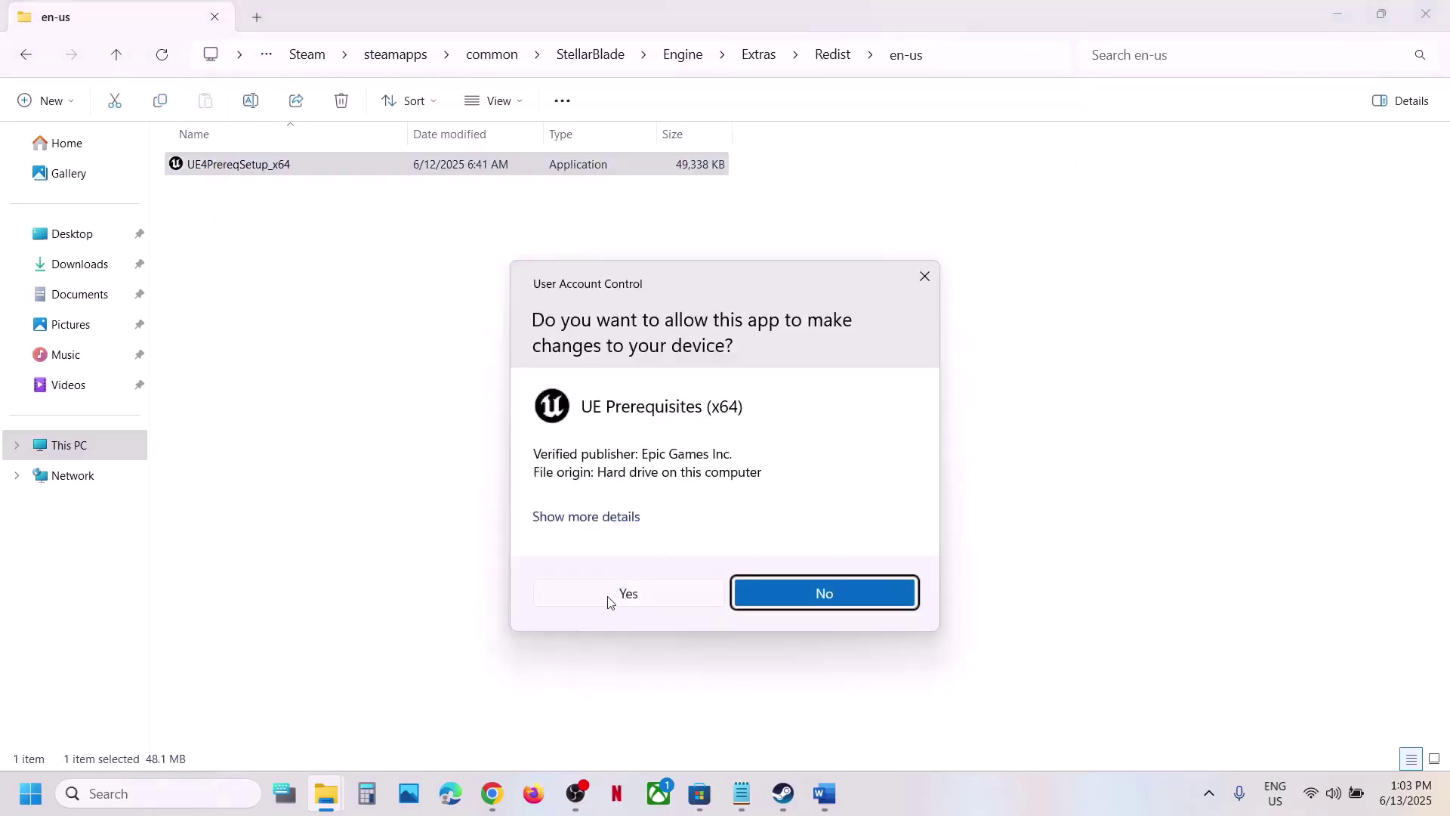
pyautogui.click(627, 593)
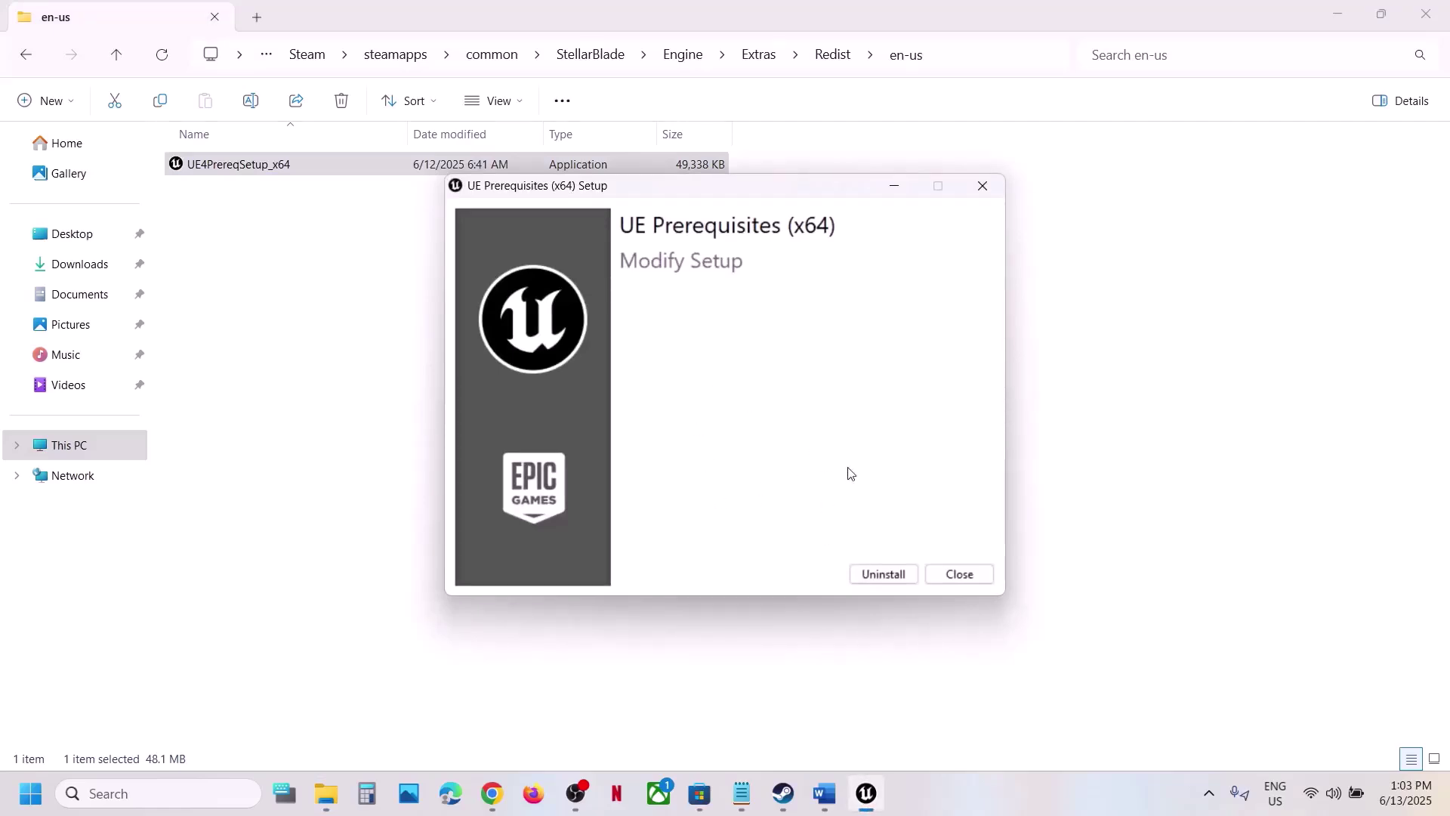
pyautogui.click(883, 575)
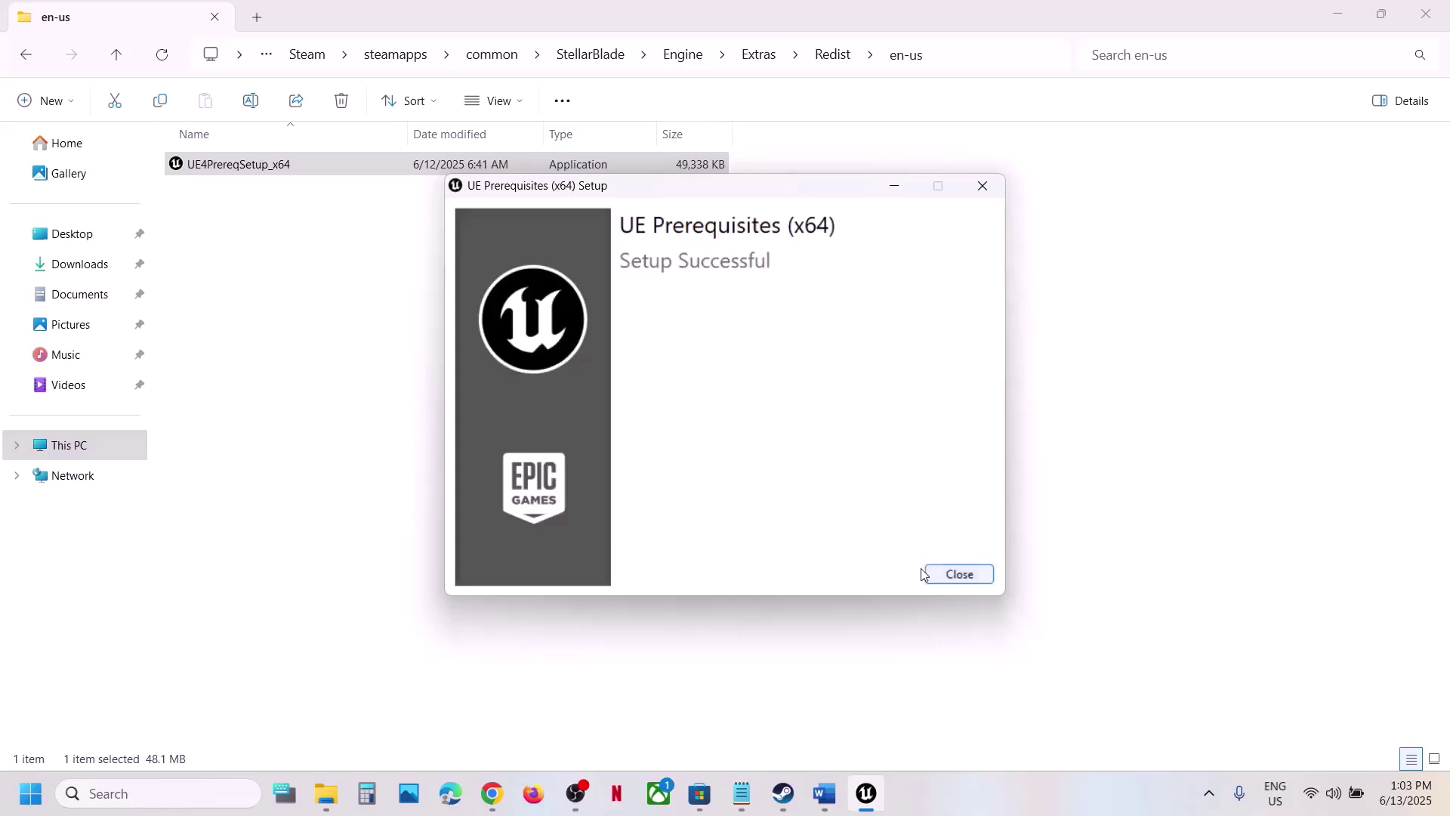
pyautogui.click(954, 576)
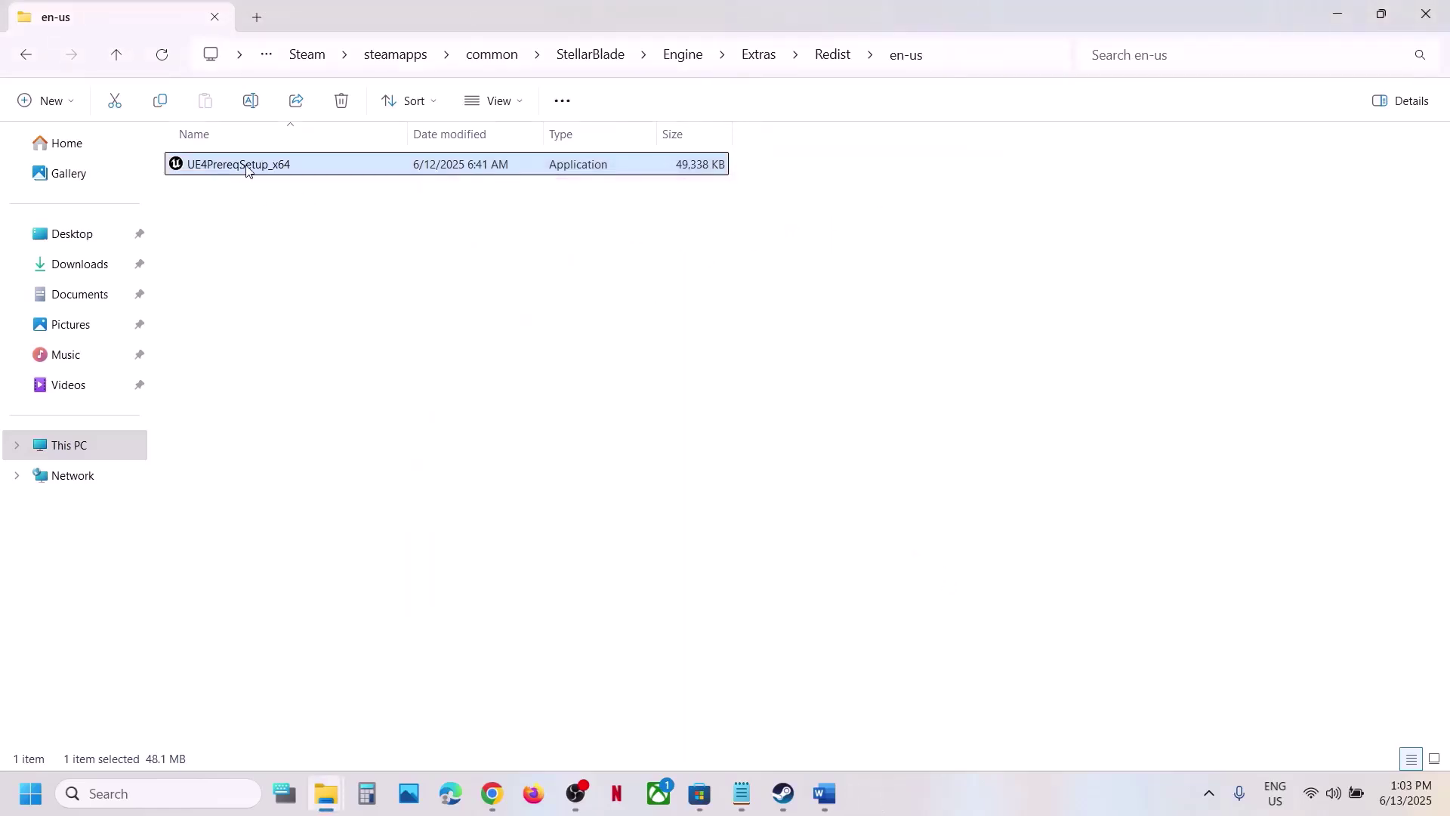
# Step: Run UE4PrereqSetup_x64 as administrator again, accept the license terms, and install UE Prerequisites (x64)
pyautogui.rightClick(247, 171)
pyautogui.click(361, 332)
pyautogui.click(667, 590)
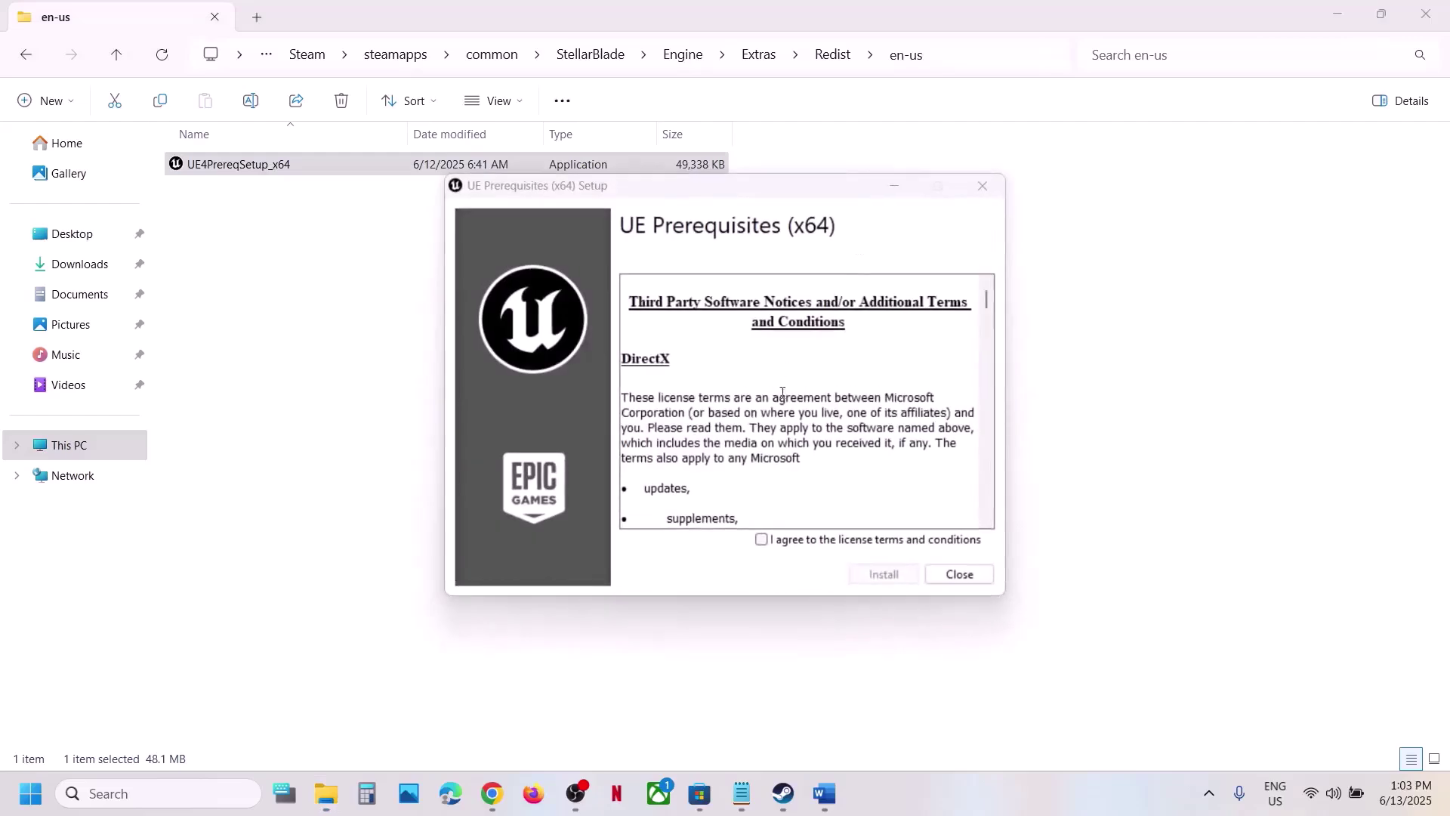
pyautogui.click(762, 541)
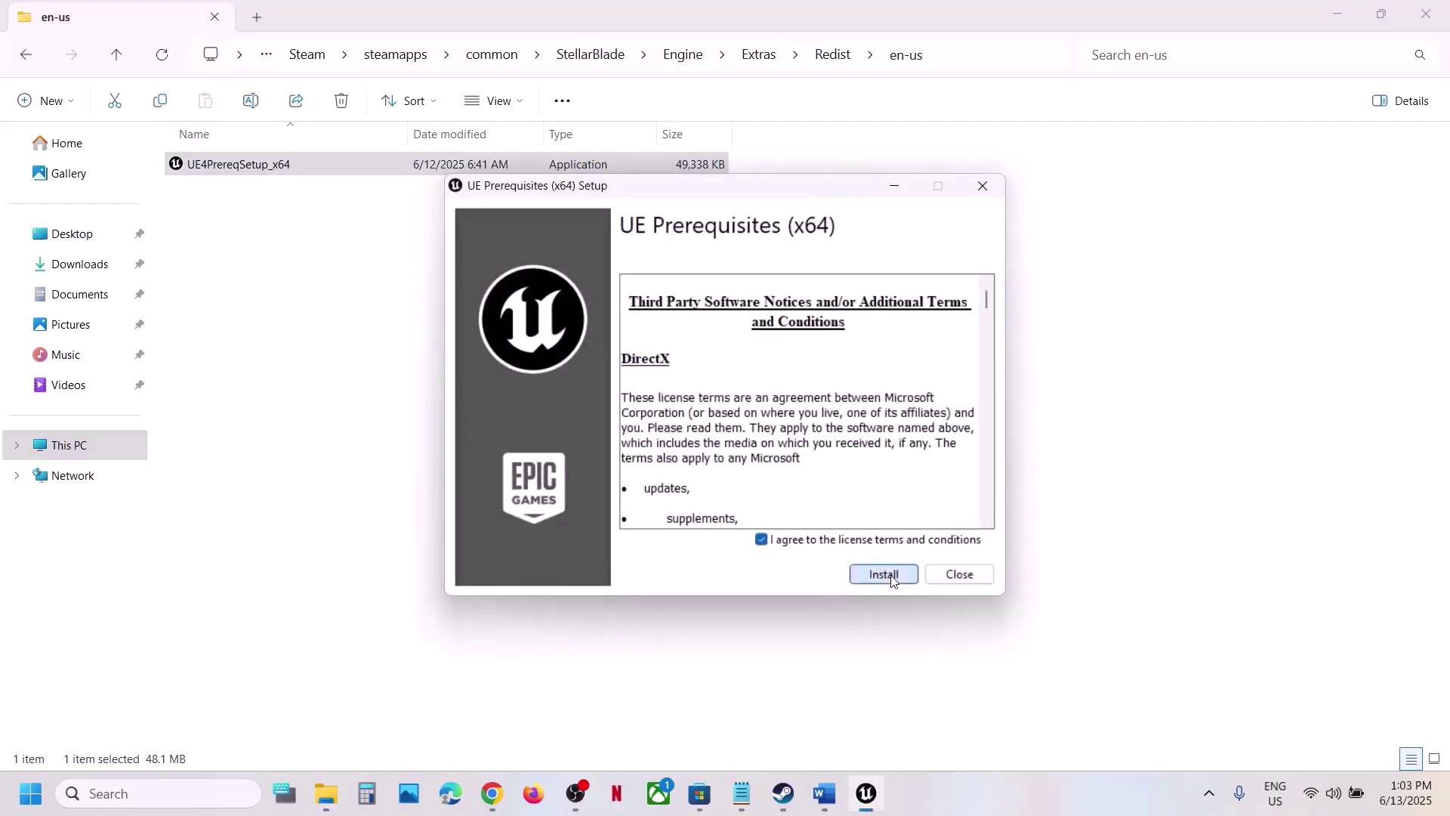
pyautogui.click(886, 576)
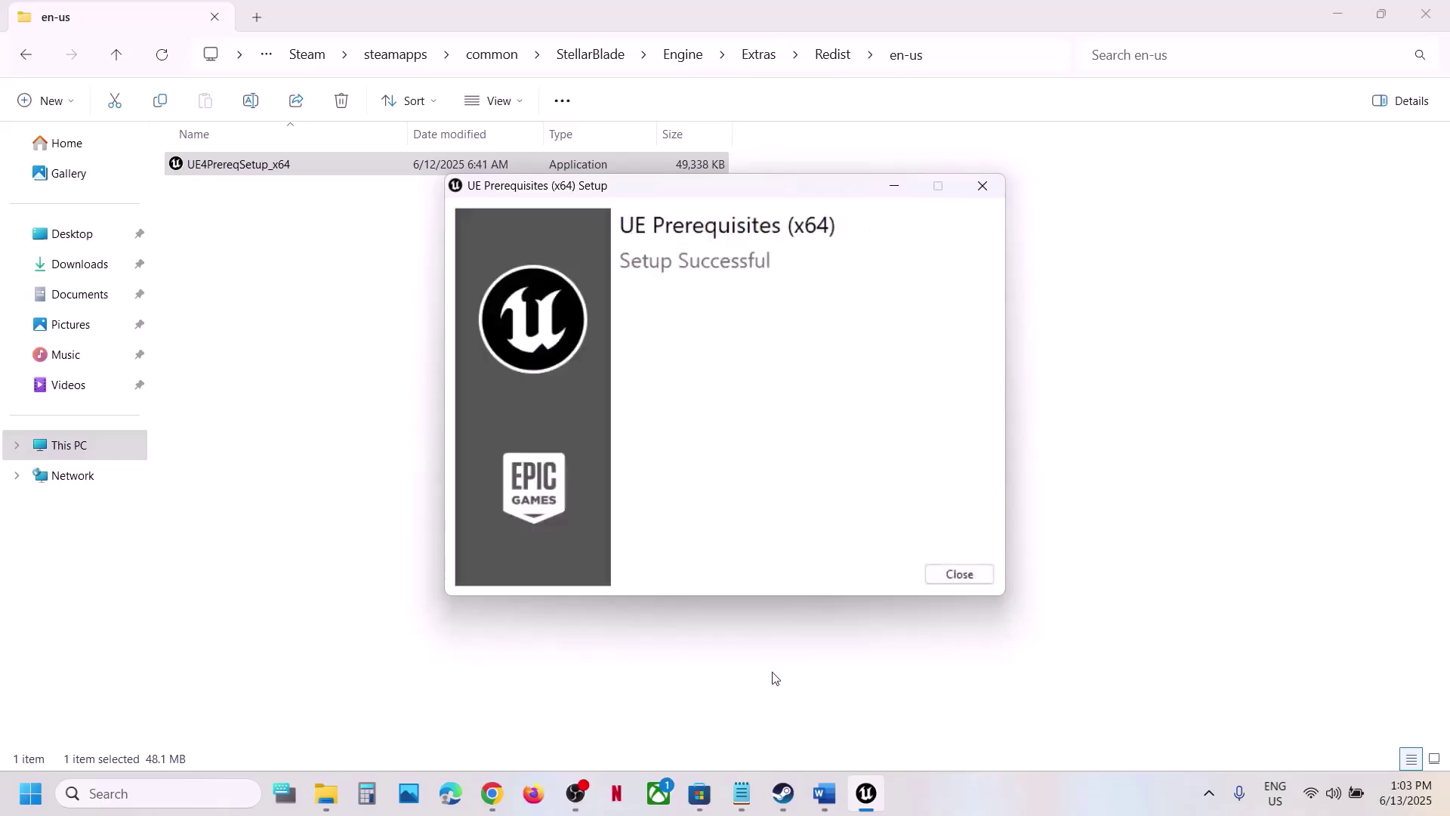
pyautogui.click(959, 576)
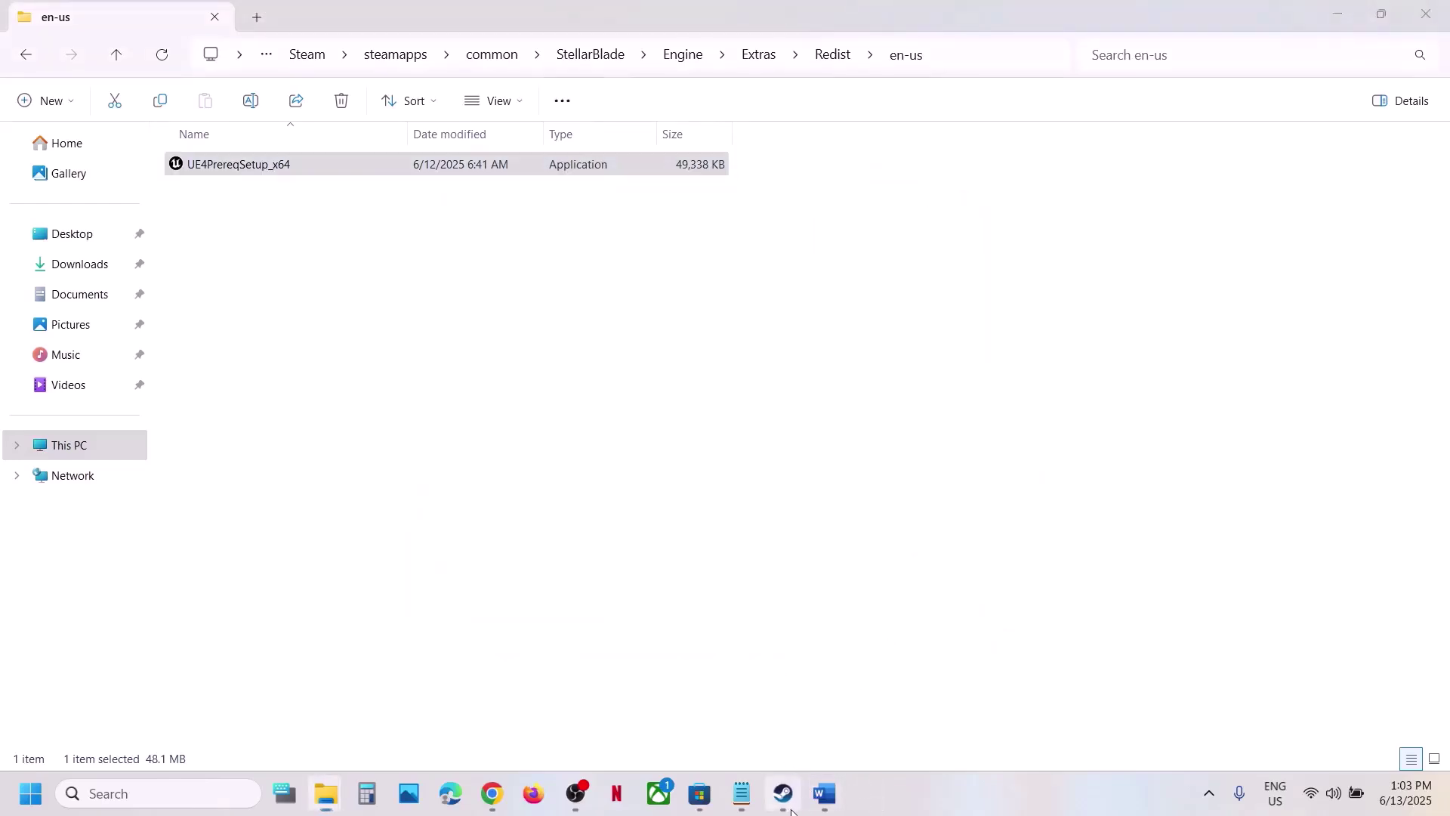
# Step: Switch to the Word notes and highlight the Step 6 instruction to increase the virtual memory
pyautogui.click(783, 793)
pyautogui.click(825, 793)
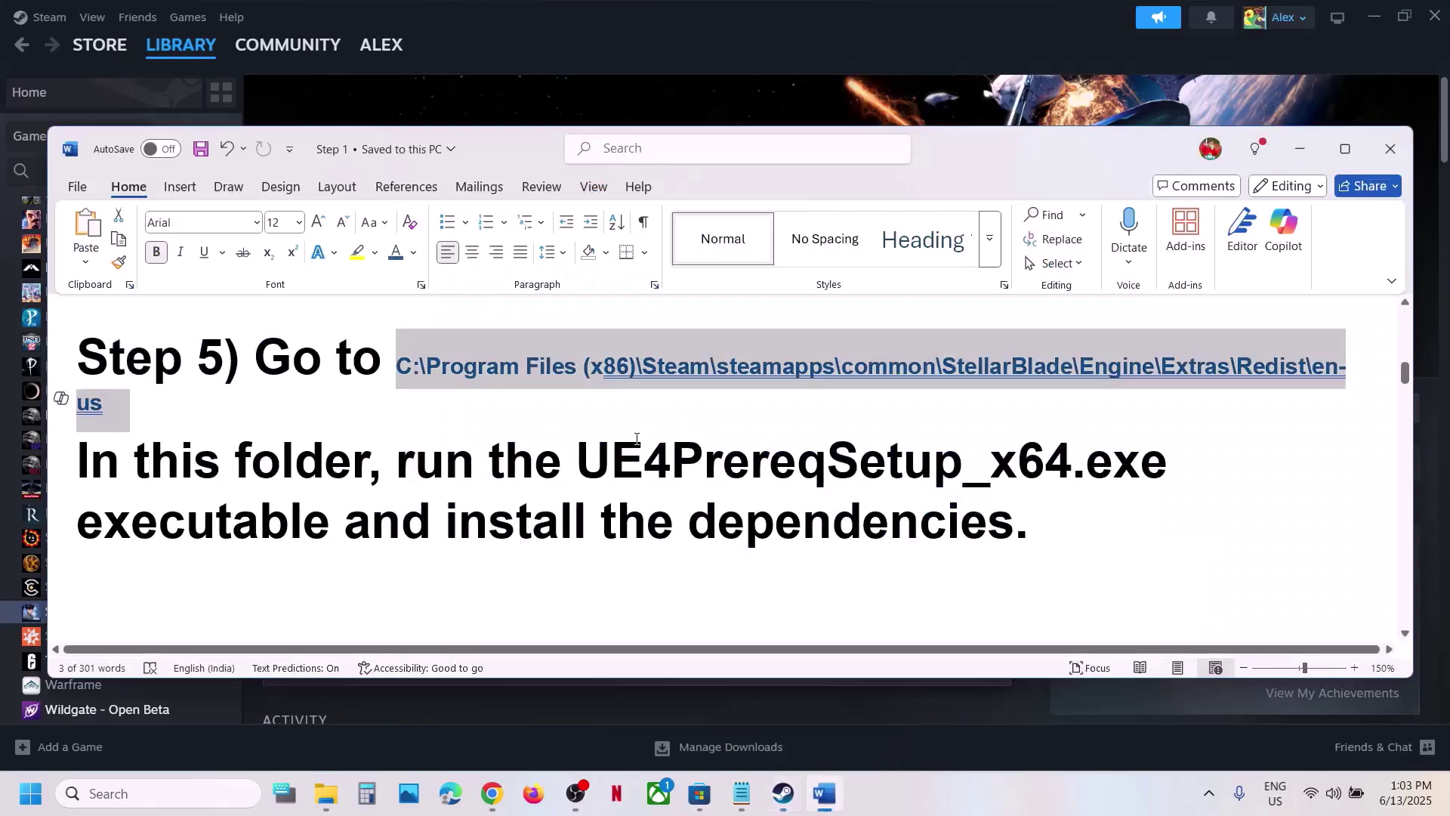
pyautogui.scroll(-3, 636, 438)
pyautogui.scroll(-1, 481, 506)
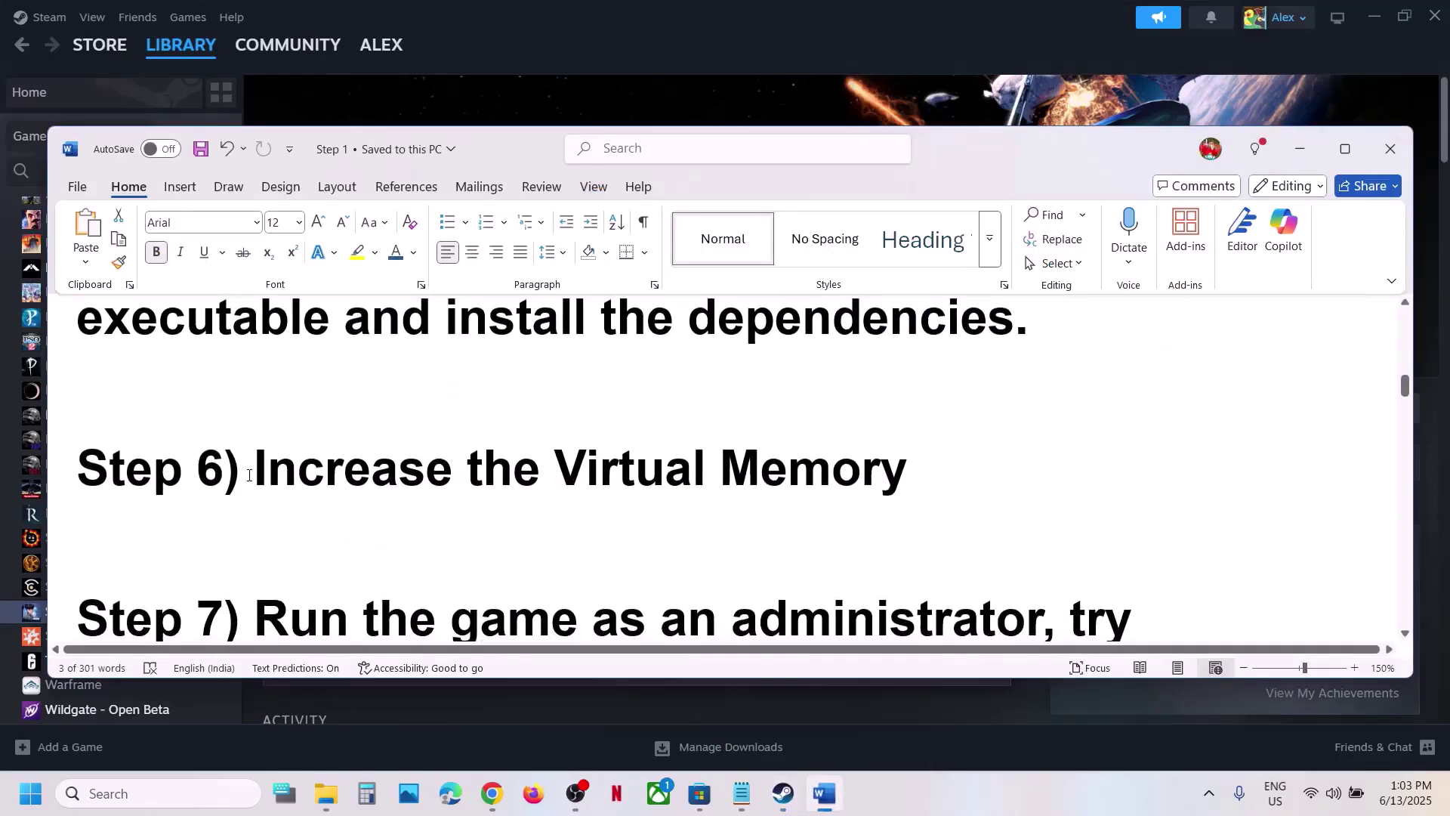
pyautogui.moveTo(248, 476); pyautogui.dragTo(940, 474)
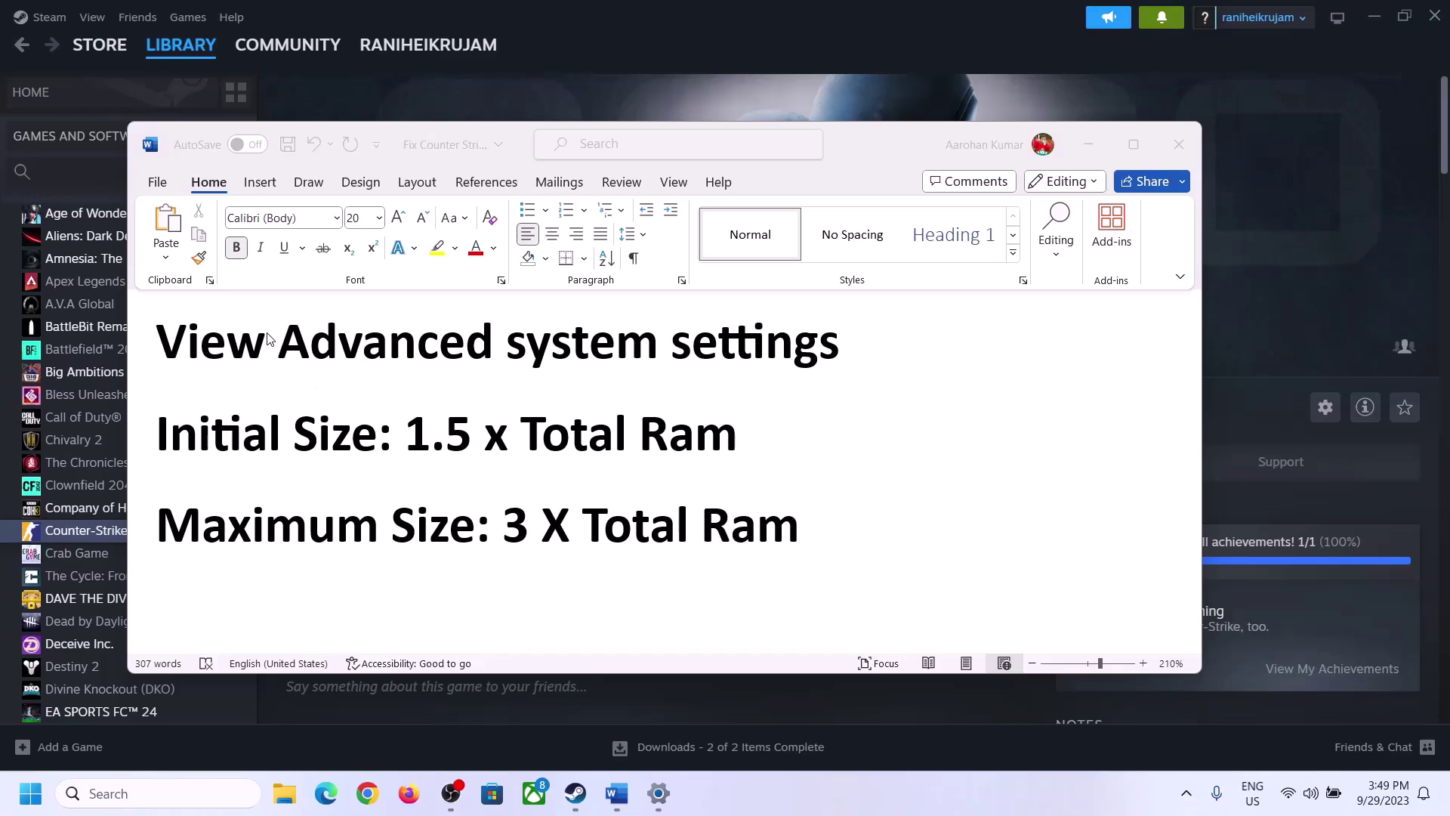
# Step: Copy "View Advanced system settings" from the Word notes, search Windows for it, and open the matching Control Panel item
pyautogui.click(205, 351)
pyautogui.moveTo(171, 348); pyautogui.dragTo(794, 366)
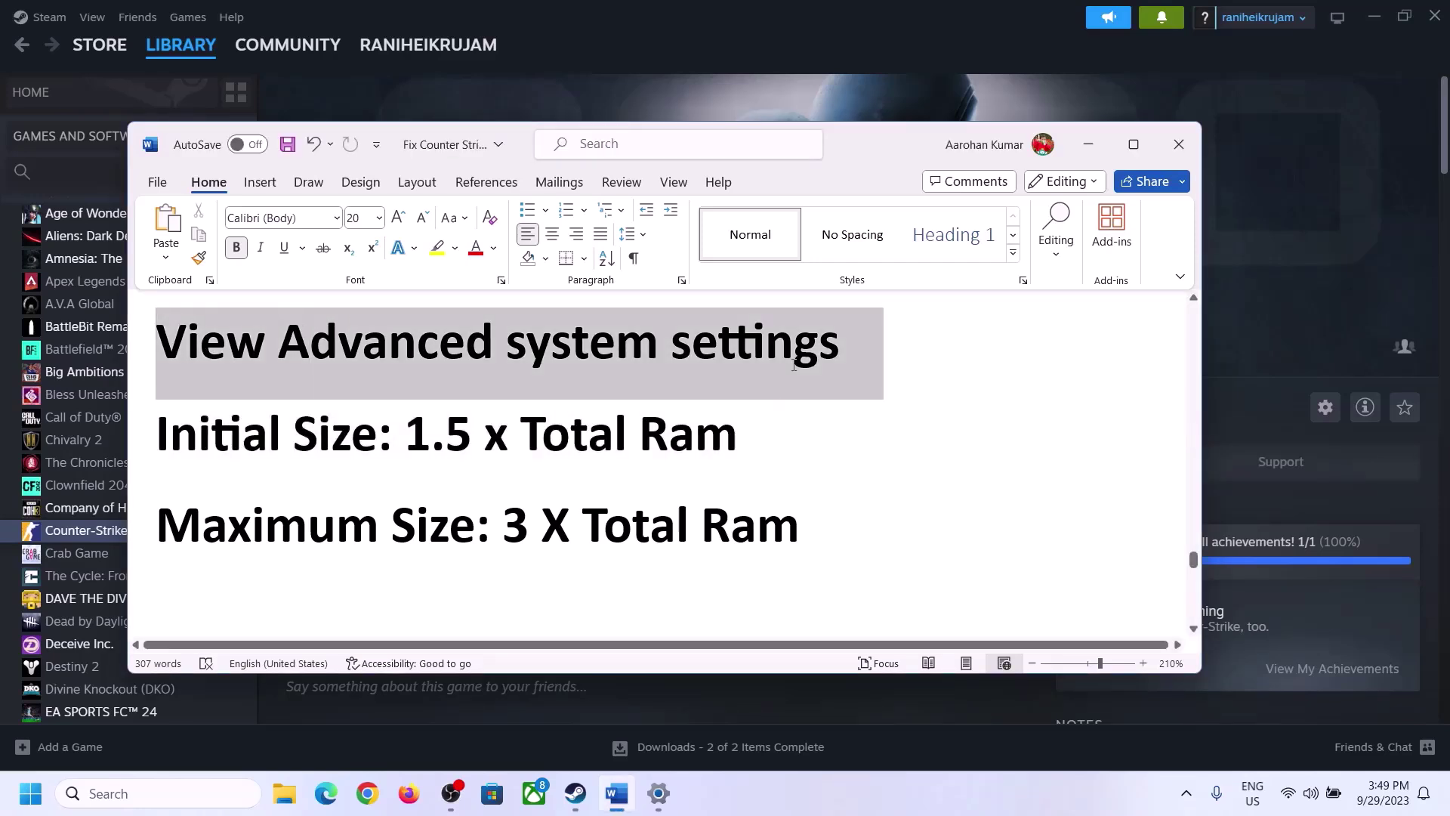
pyautogui.hotkey('ctrl', 'c')
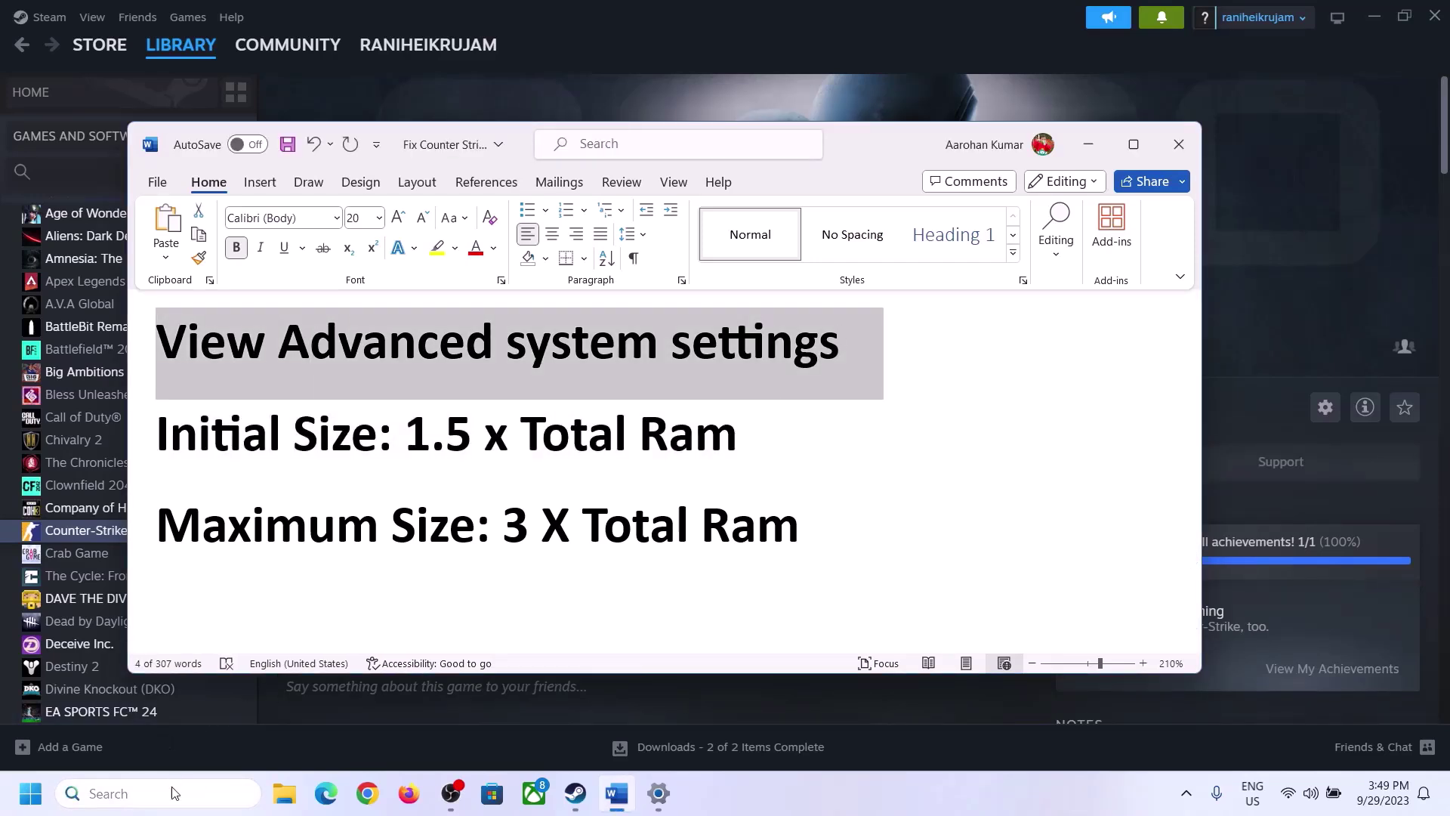
pyautogui.click(173, 793)
pyautogui.hotkey('ctrl', 'v')
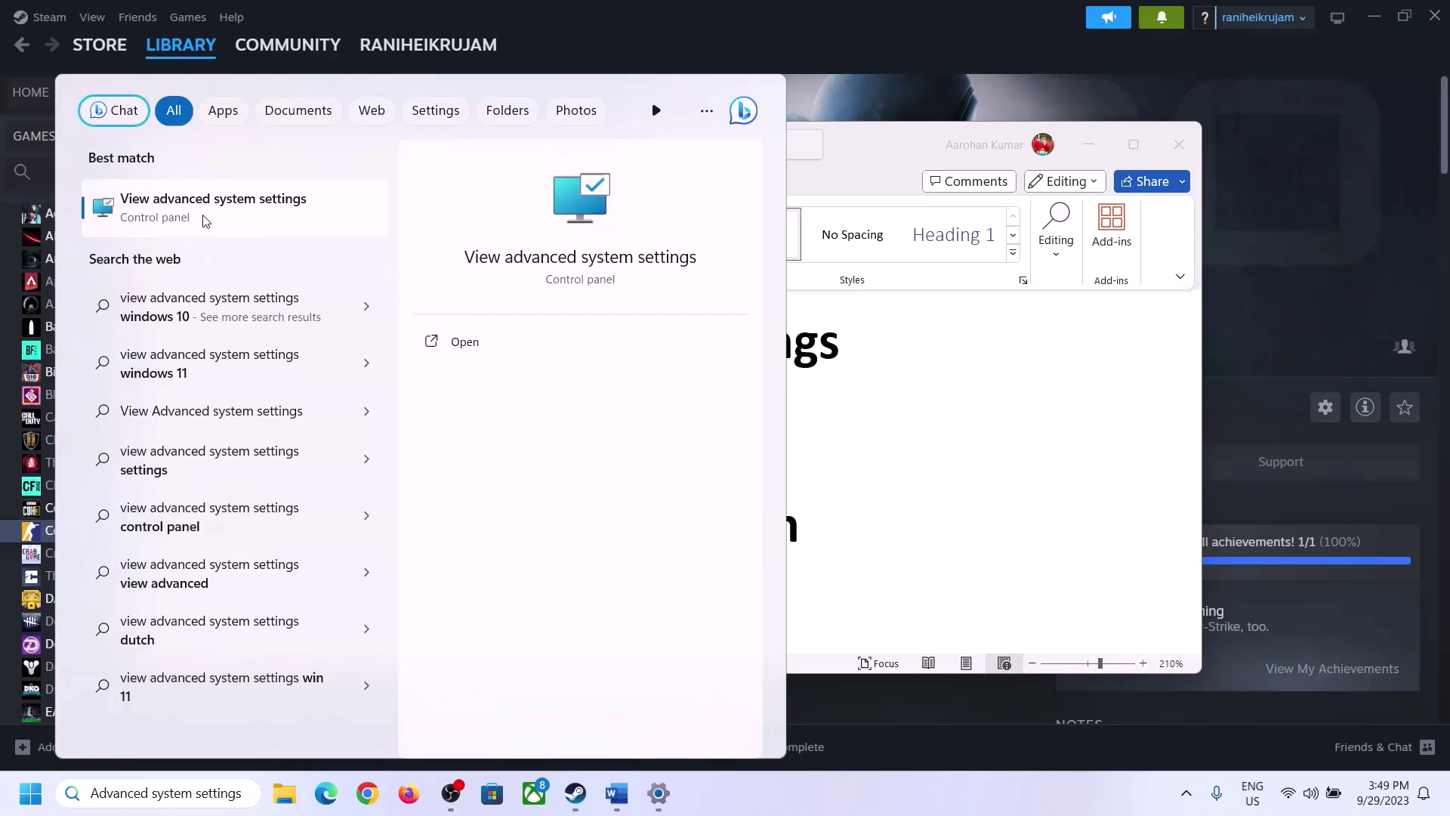
pyautogui.click(204, 219)
# Step: In the virtual memory settings, turn off automatic paging file management and choose a custom size for the C: drive
pyautogui.moveTo(300, 146); pyautogui.dragTo(648, 263)
pyautogui.click(812, 385)
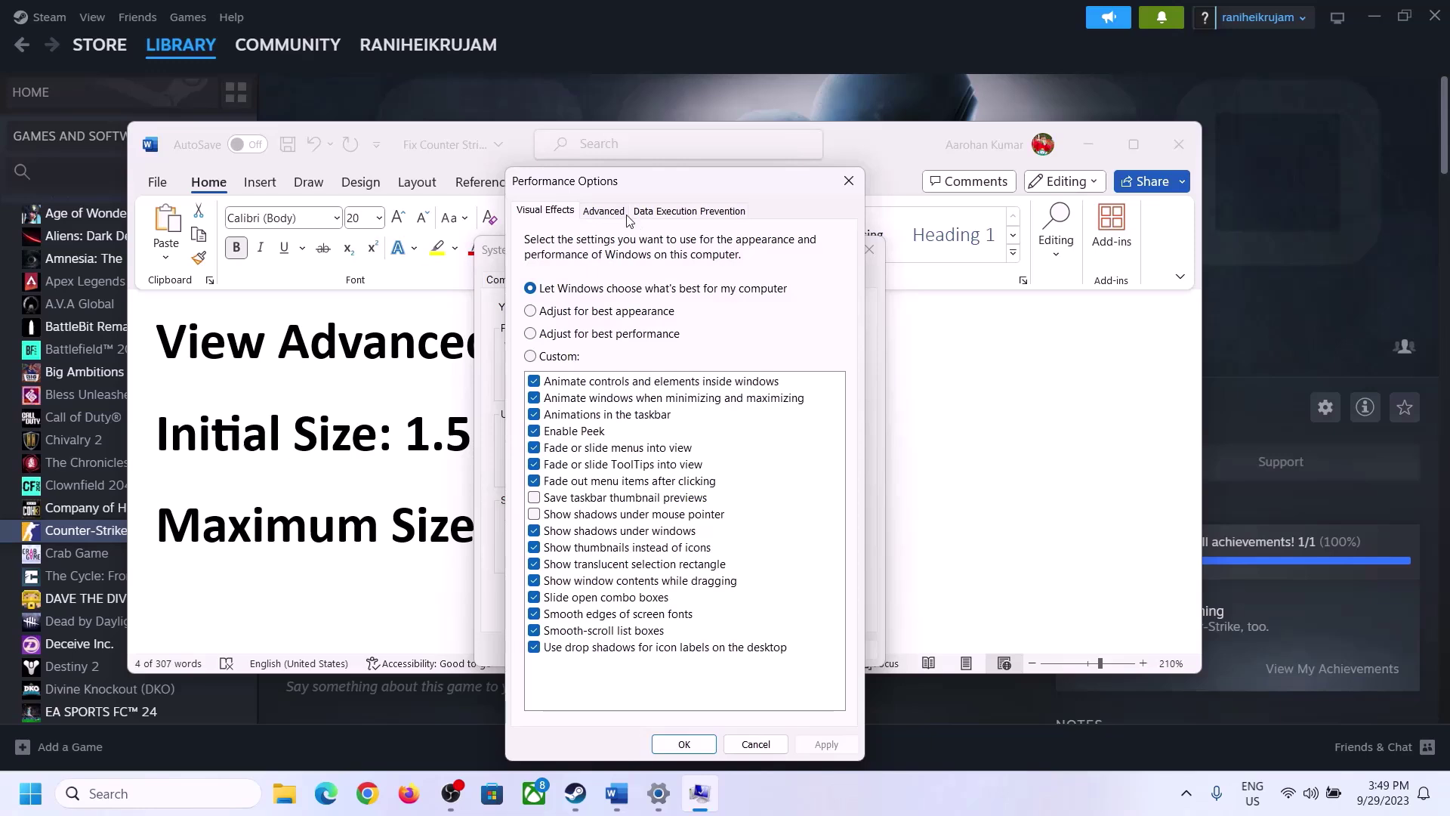
pyautogui.click(604, 212)
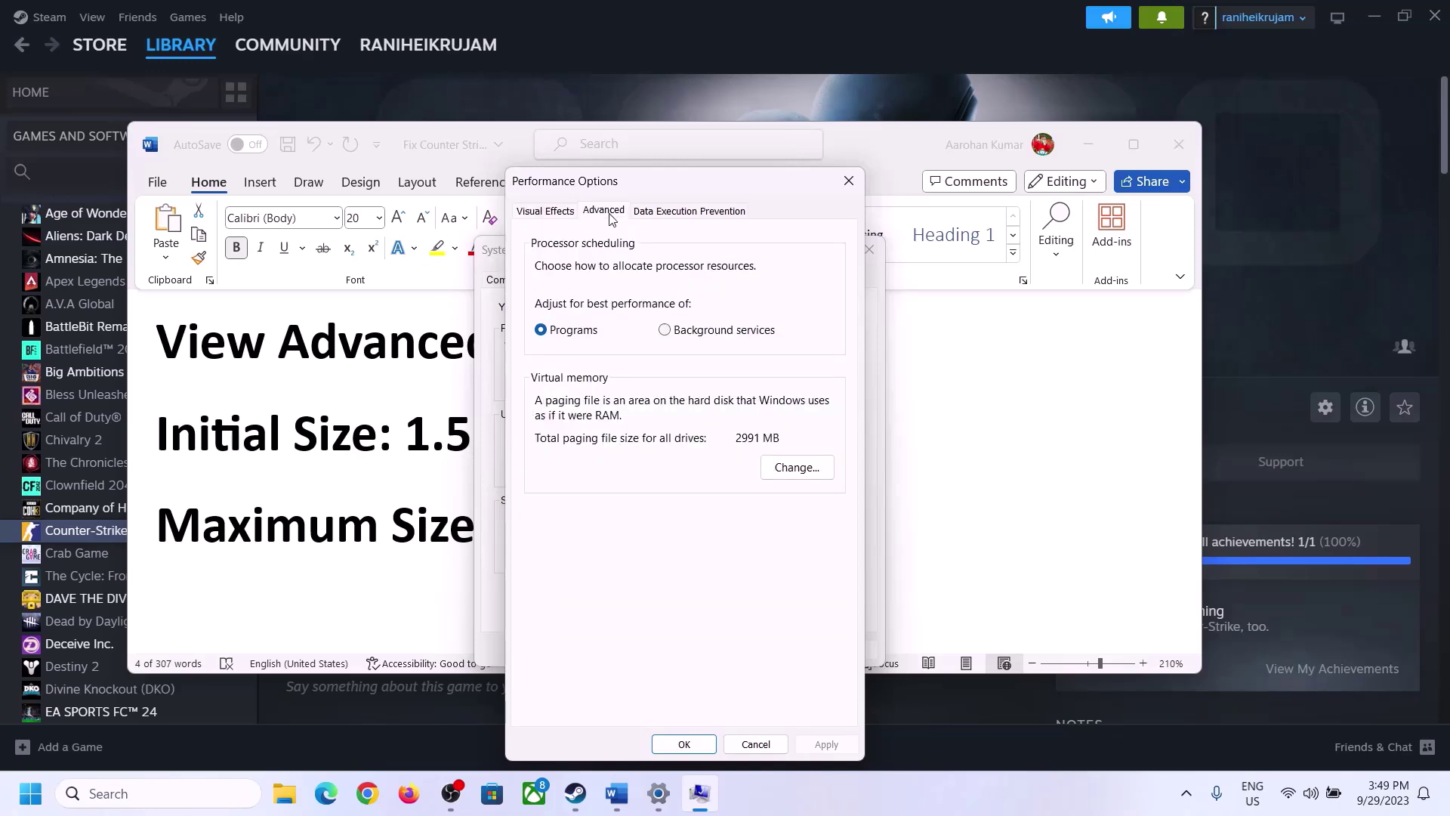
pyautogui.click(797, 470)
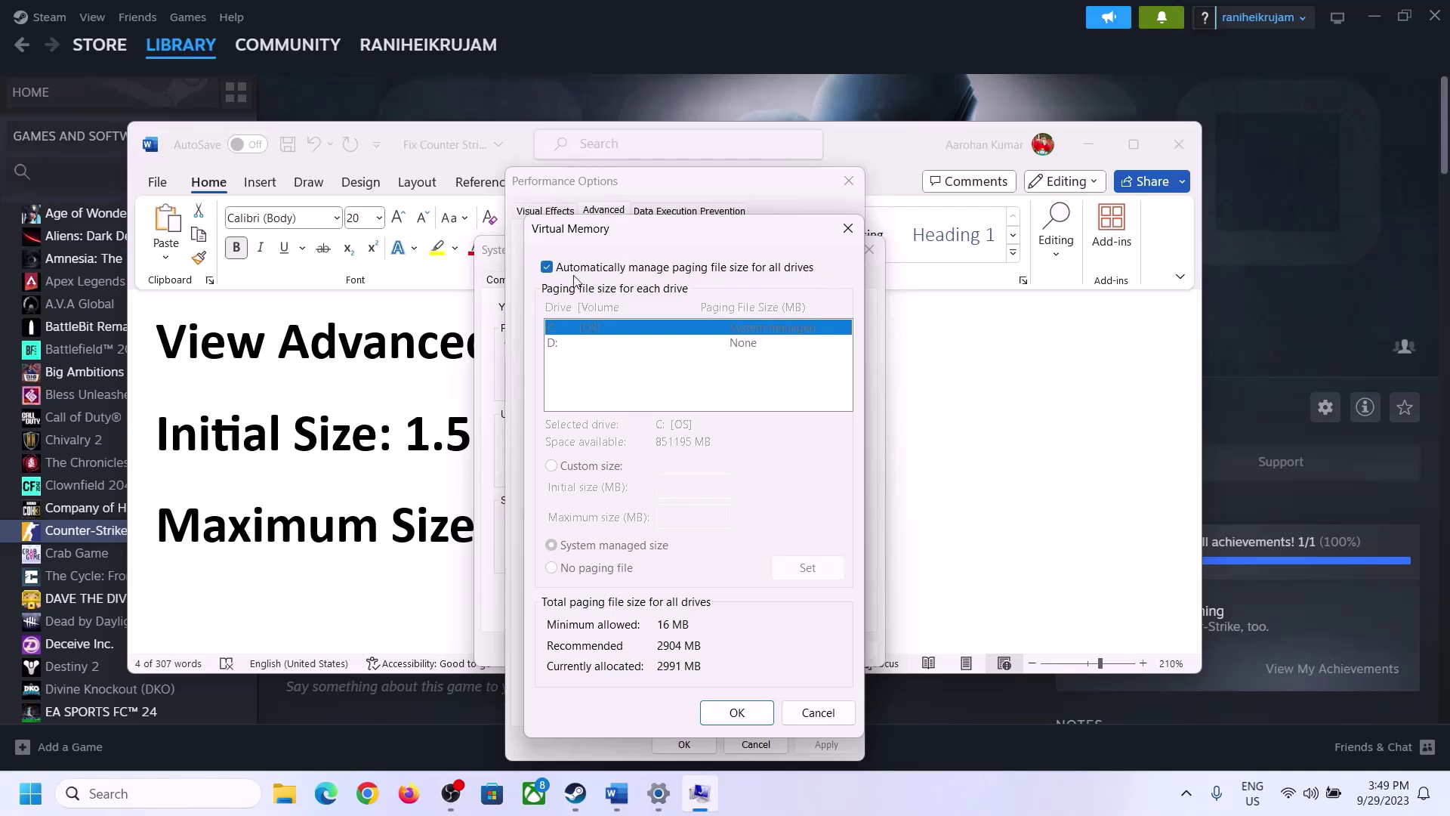
pyautogui.click(547, 268)
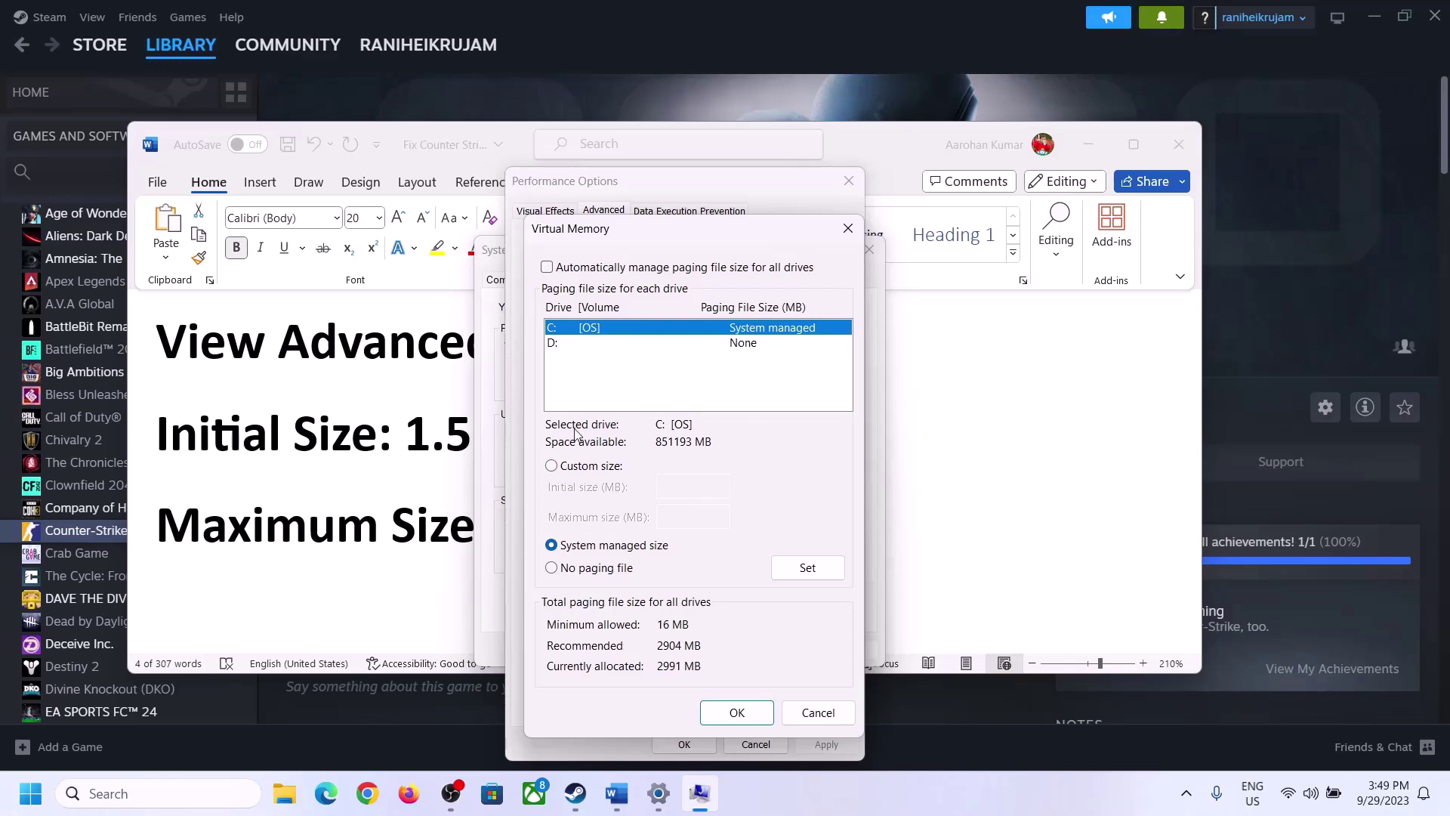
pyautogui.click(552, 467)
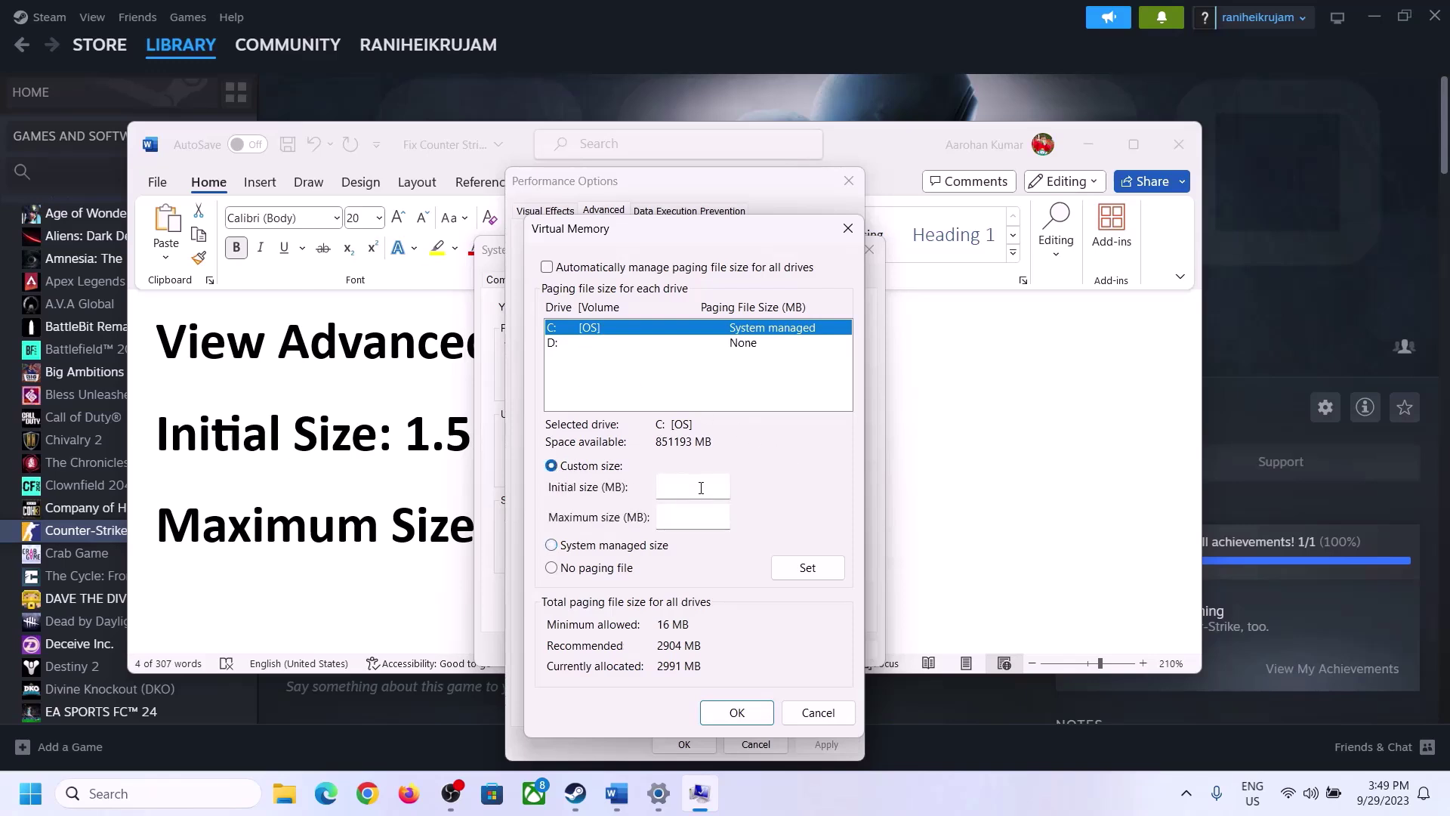
# Step: Highlight the 1.5 x Total Ram formula in the Word notes and check the installed RAM on the System About page in Settings
pyautogui.click(395, 451)
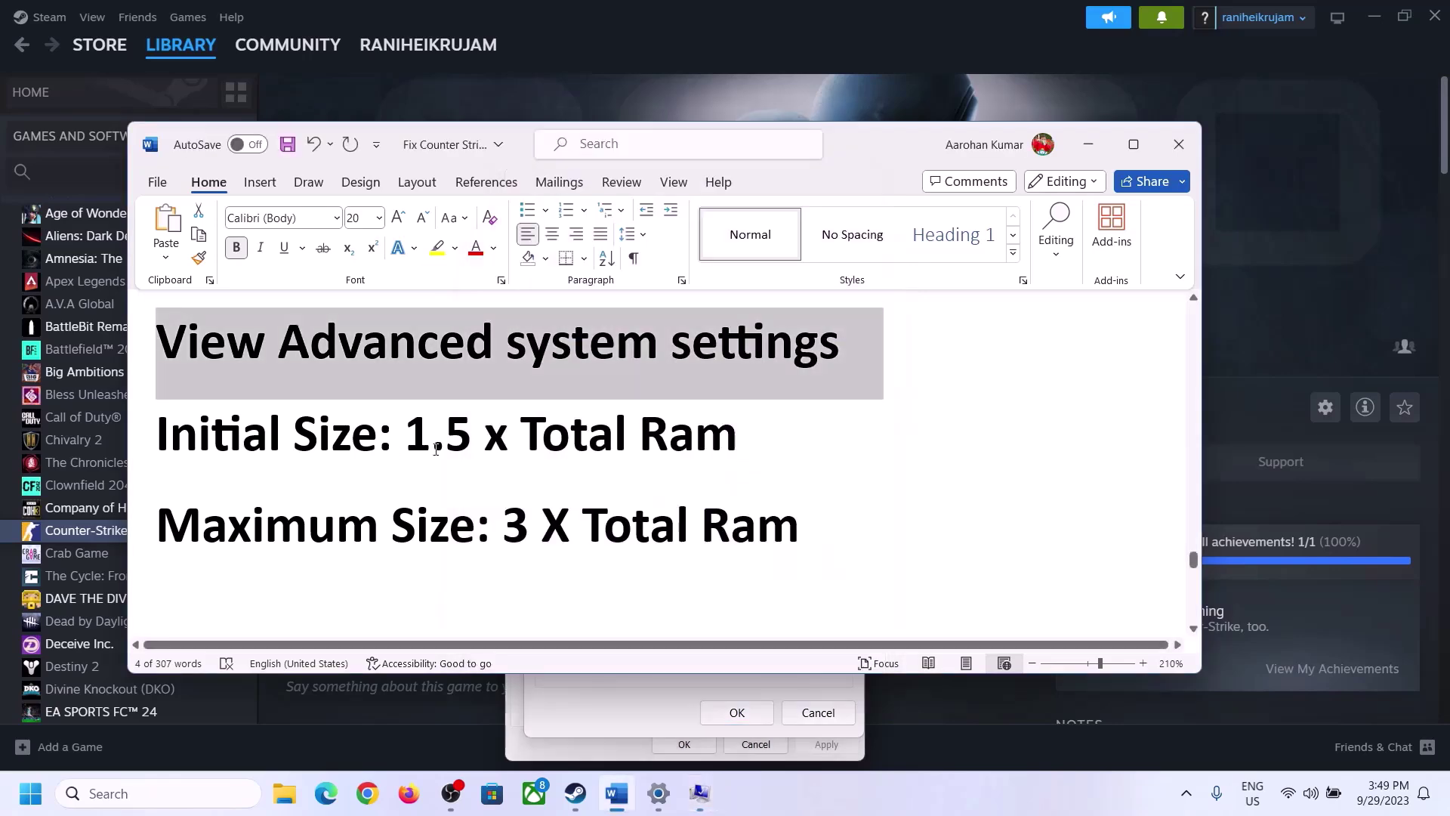
pyautogui.moveTo(406, 434); pyautogui.dragTo(744, 442)
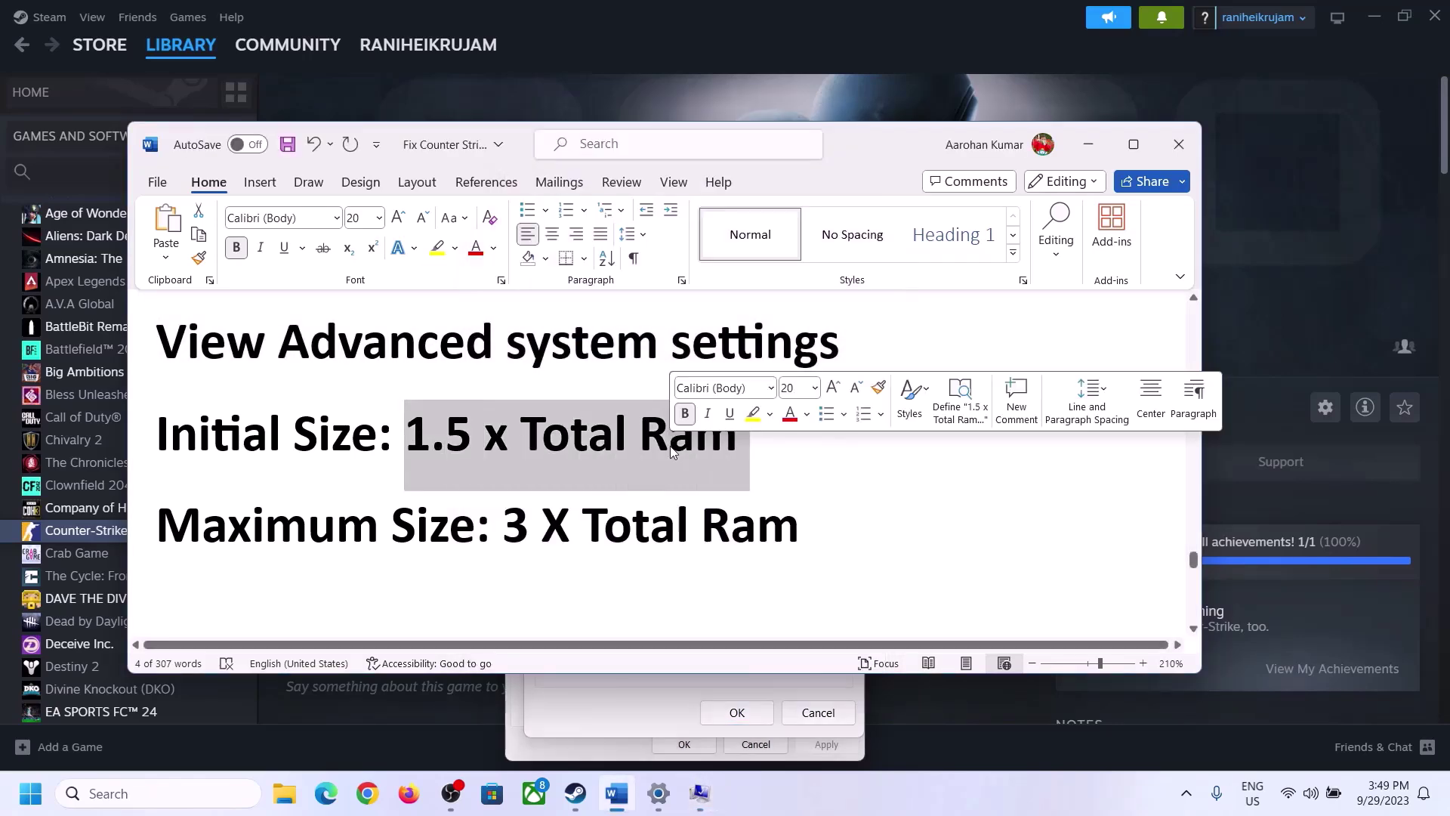
pyautogui.click(659, 793)
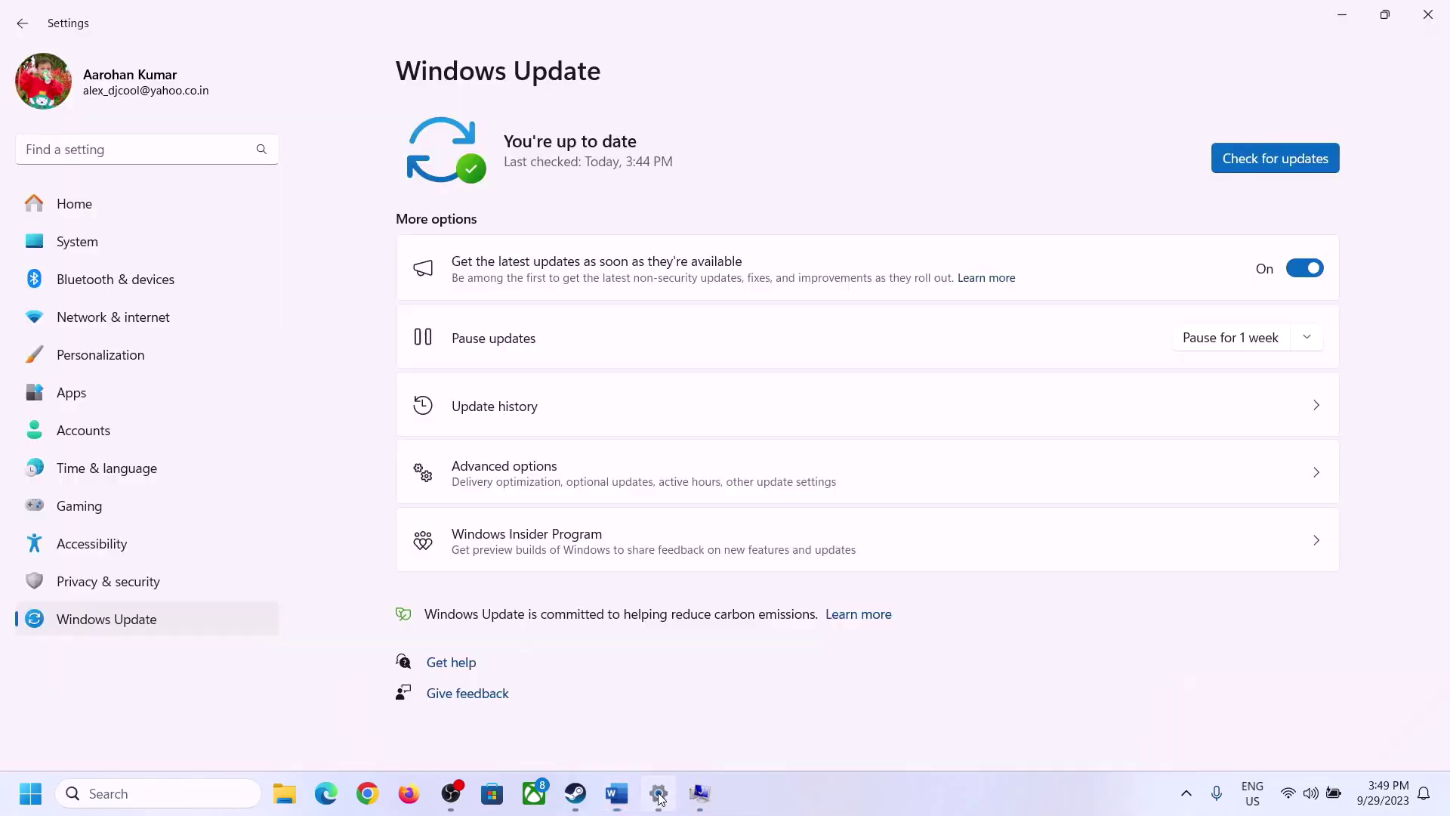
pyautogui.click(72, 243)
pyautogui.scroll(-10, 505, 638)
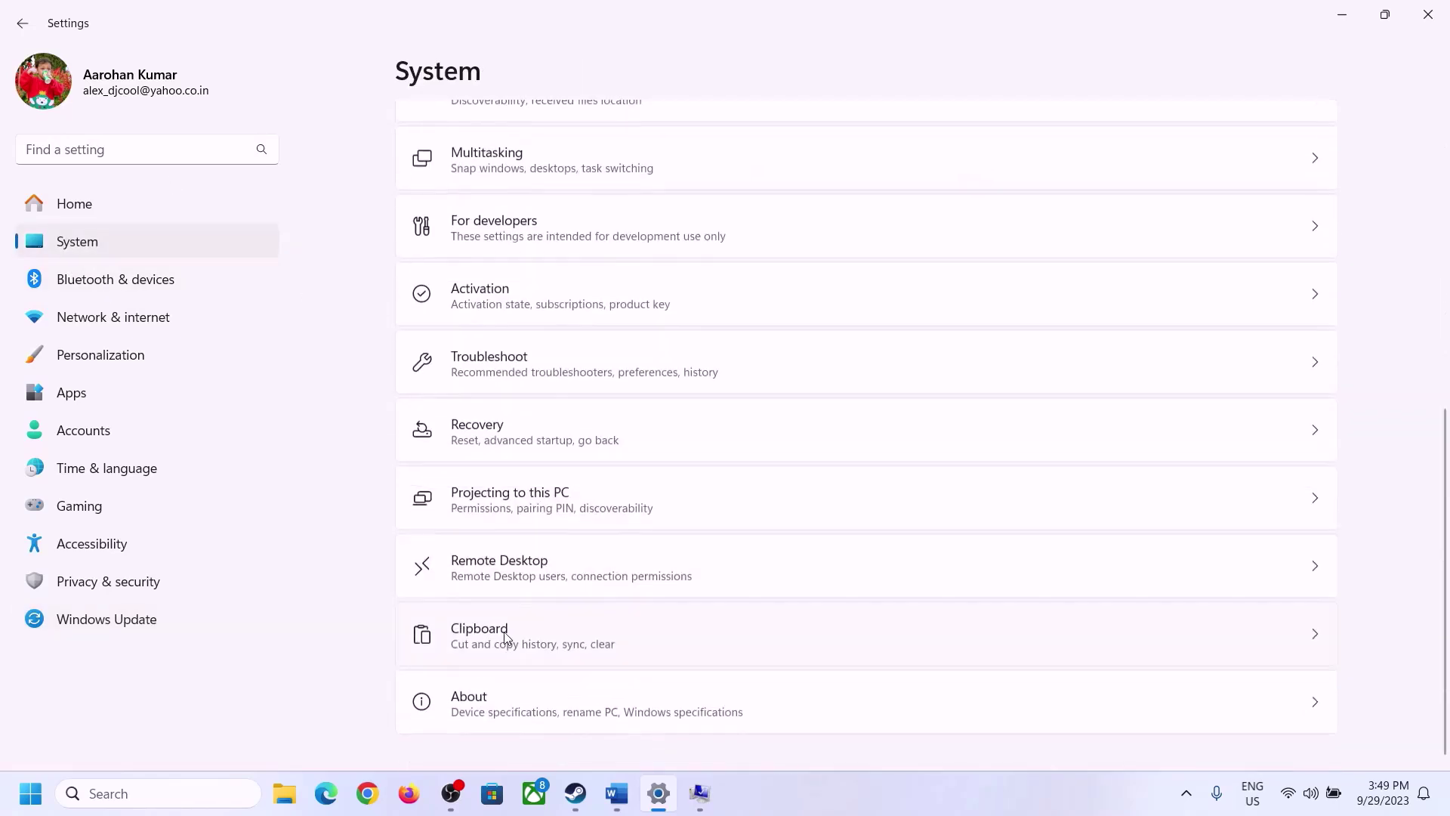
pyautogui.click(479, 712)
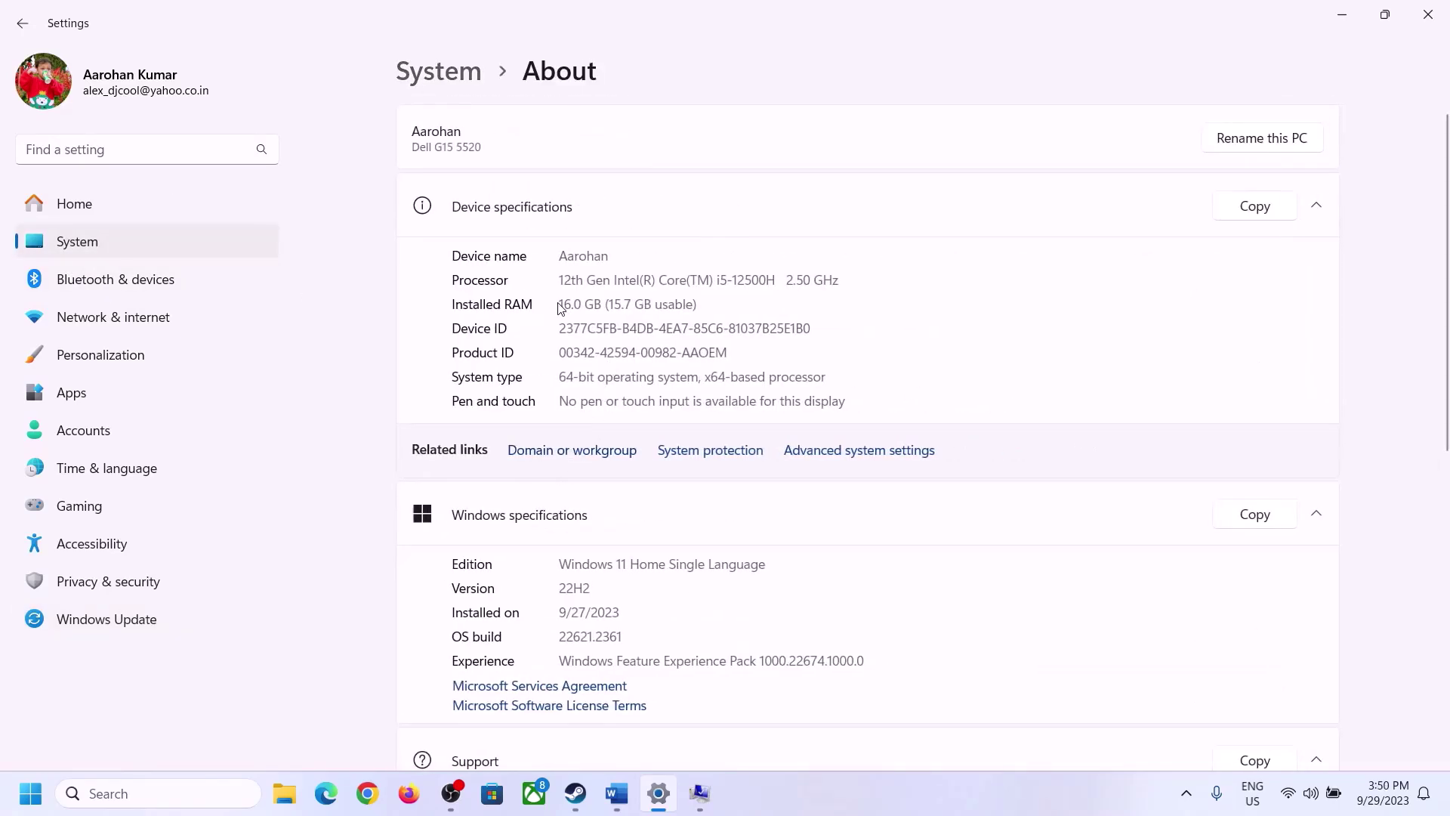
pyautogui.moveTo(570, 303); pyautogui.dragTo(553, 307)
pyautogui.click(584, 307)
pyautogui.moveTo(573, 302); pyautogui.dragTo(556, 305)
# Step: Launch Calculator with the Run command calc and place it beside the Virtual Memory dialog, with the Word notes' size formulas in view
pyautogui.click(700, 795)
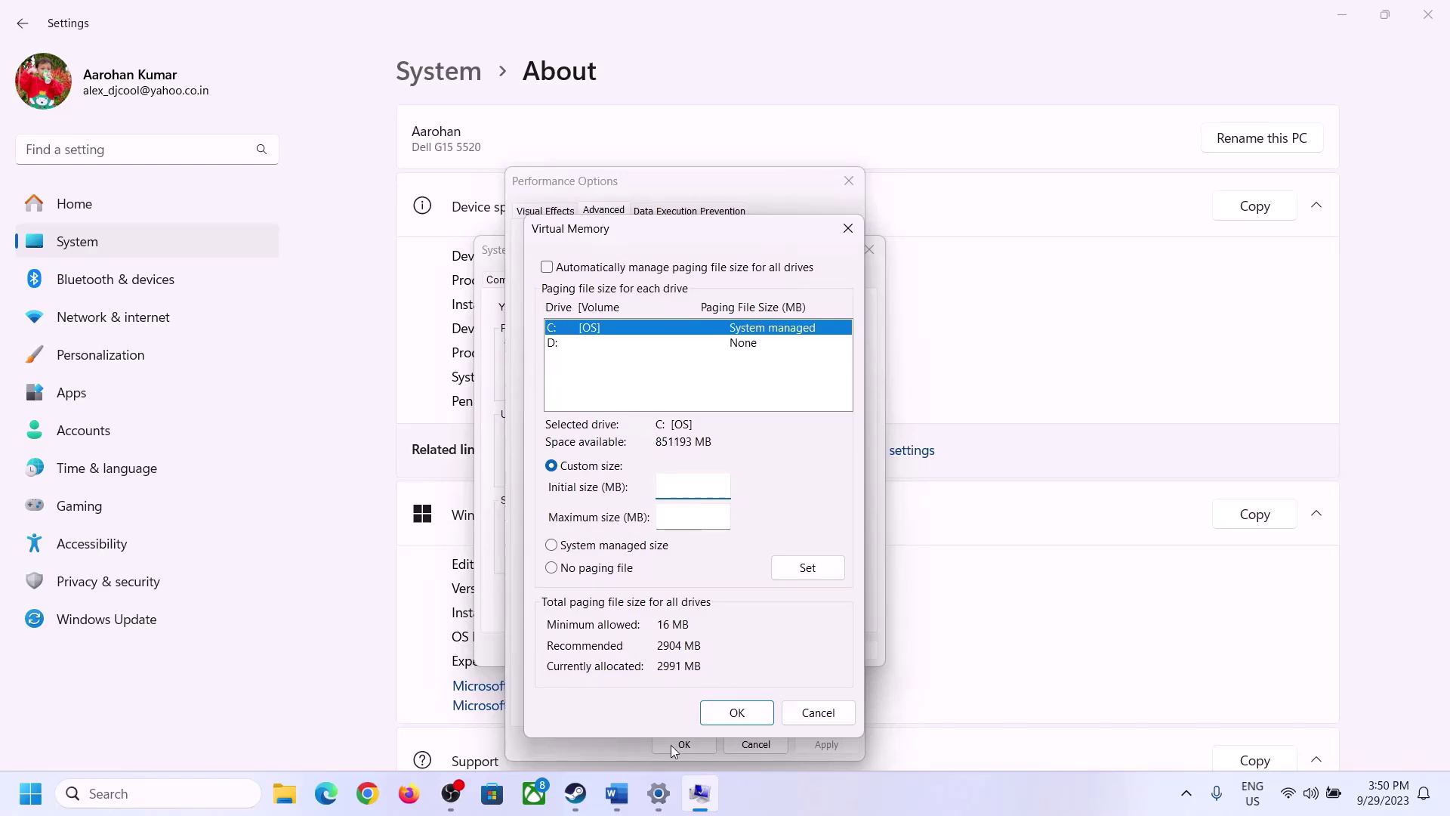
pyautogui.moveTo(659, 793)
pyautogui.click(654, 699)
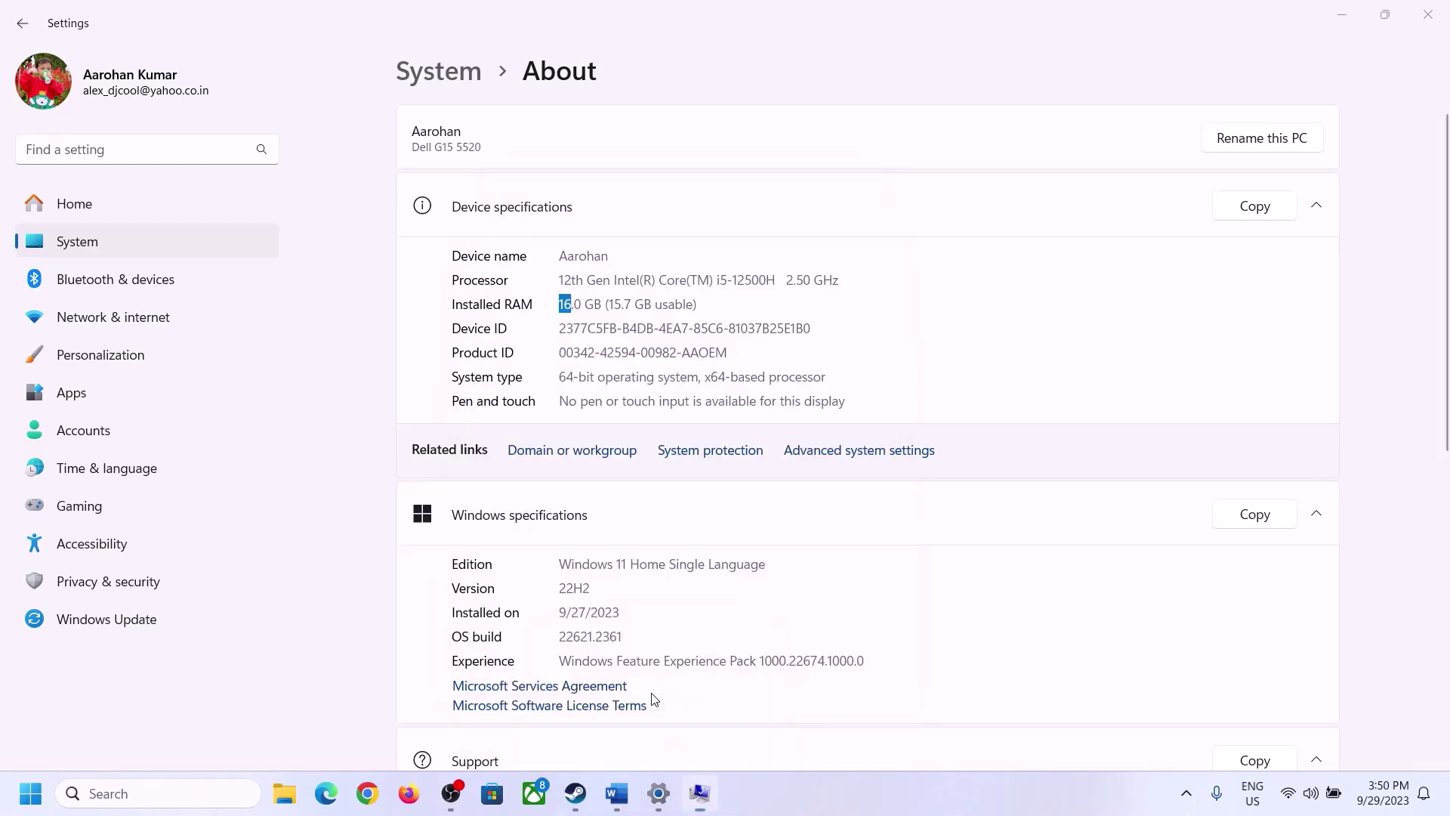
pyautogui.press('super+r')
pyautogui.write('c')
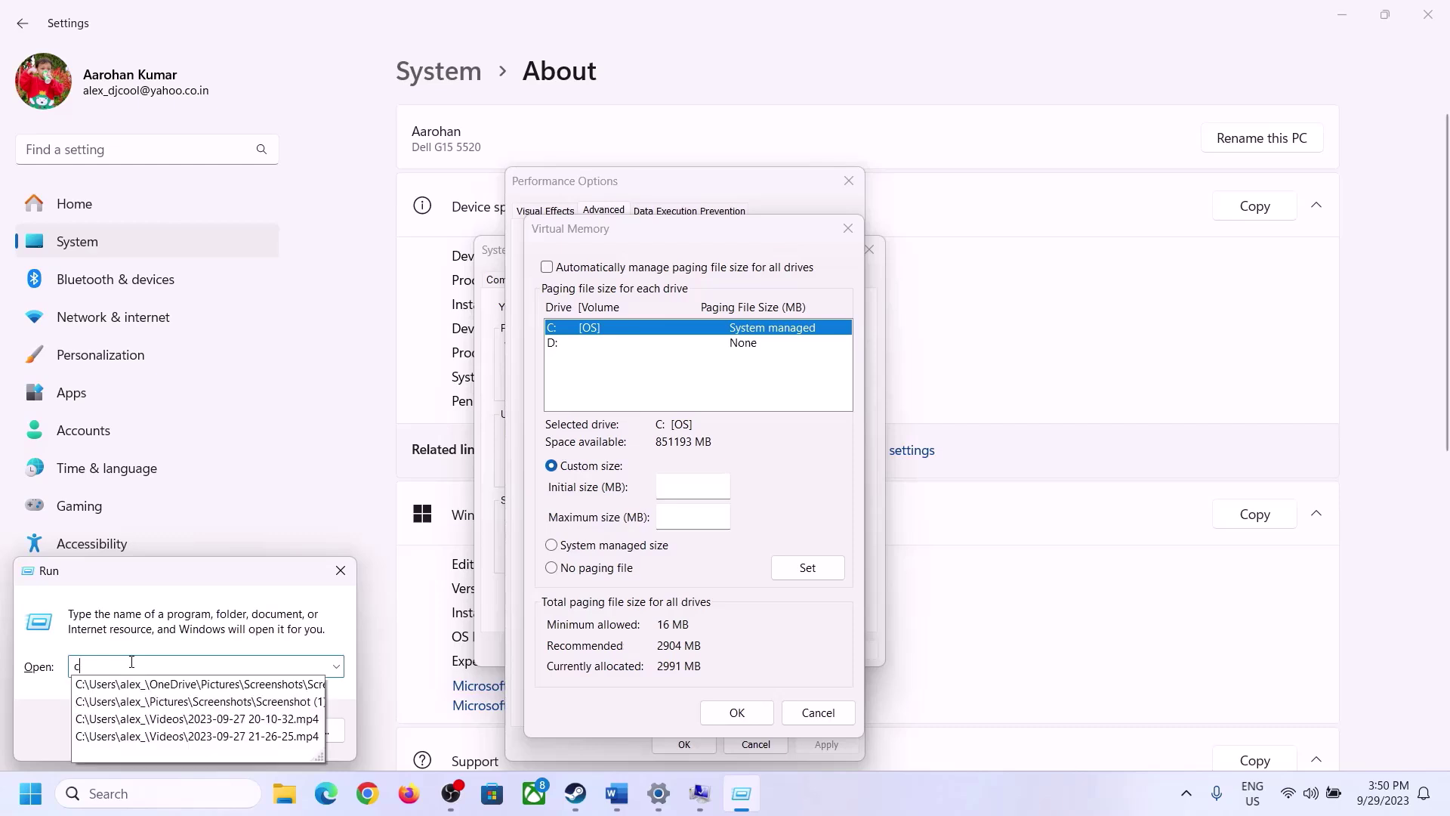
pyautogui.write('alc')
pyautogui.click(145, 730)
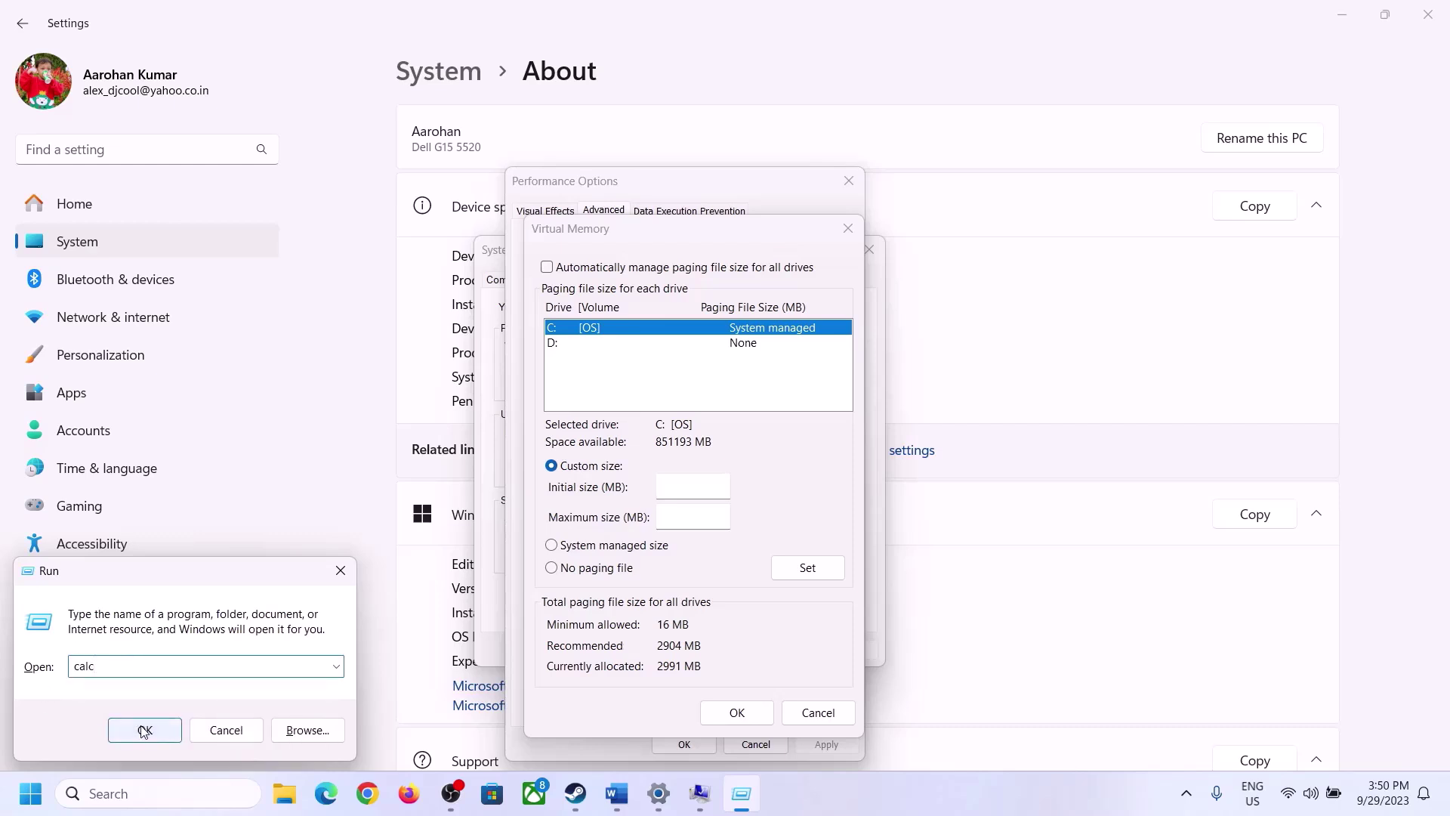
pyautogui.moveTo(181, 26); pyautogui.dragTo(1059, 248)
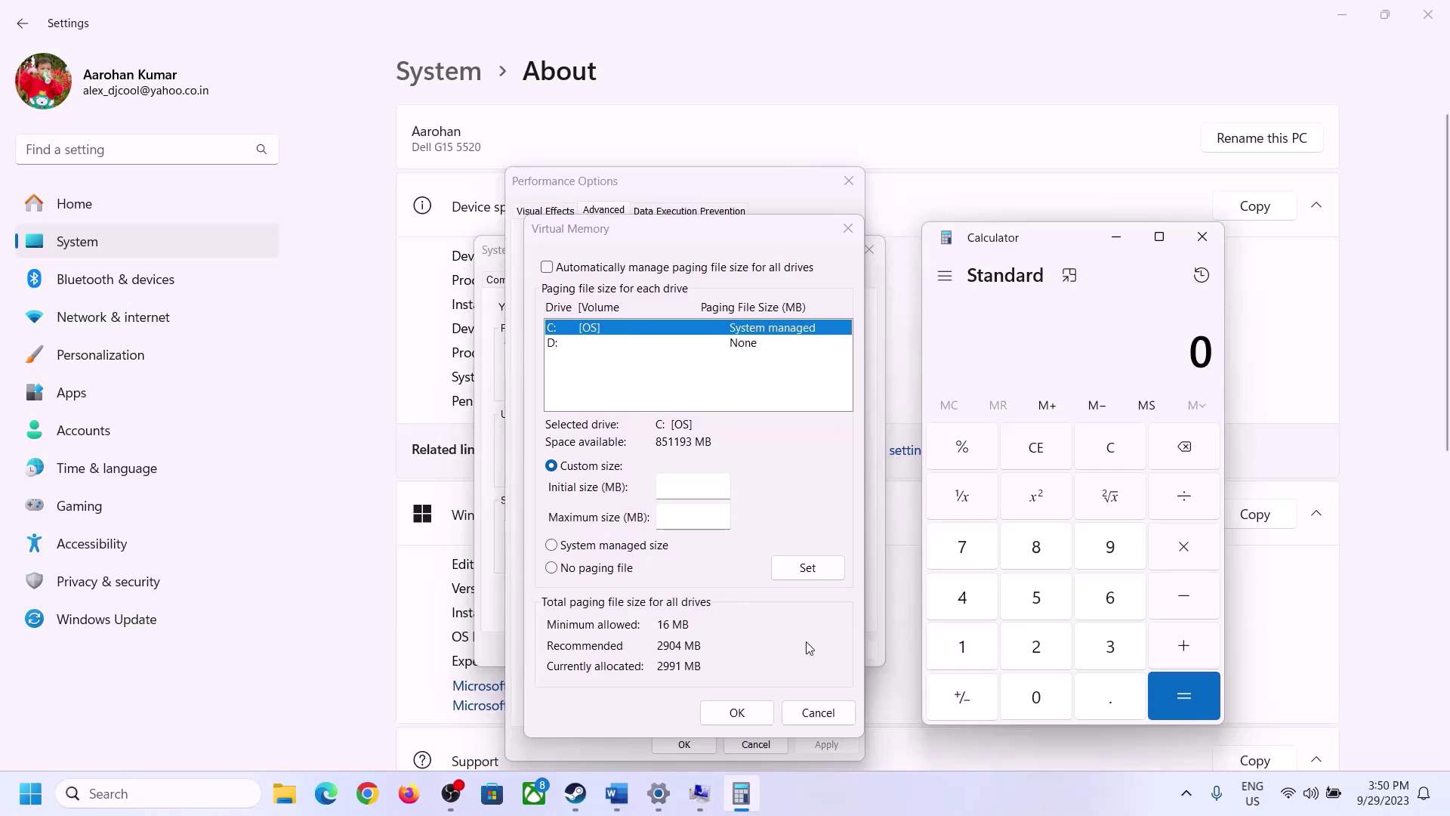
pyautogui.click(615, 791)
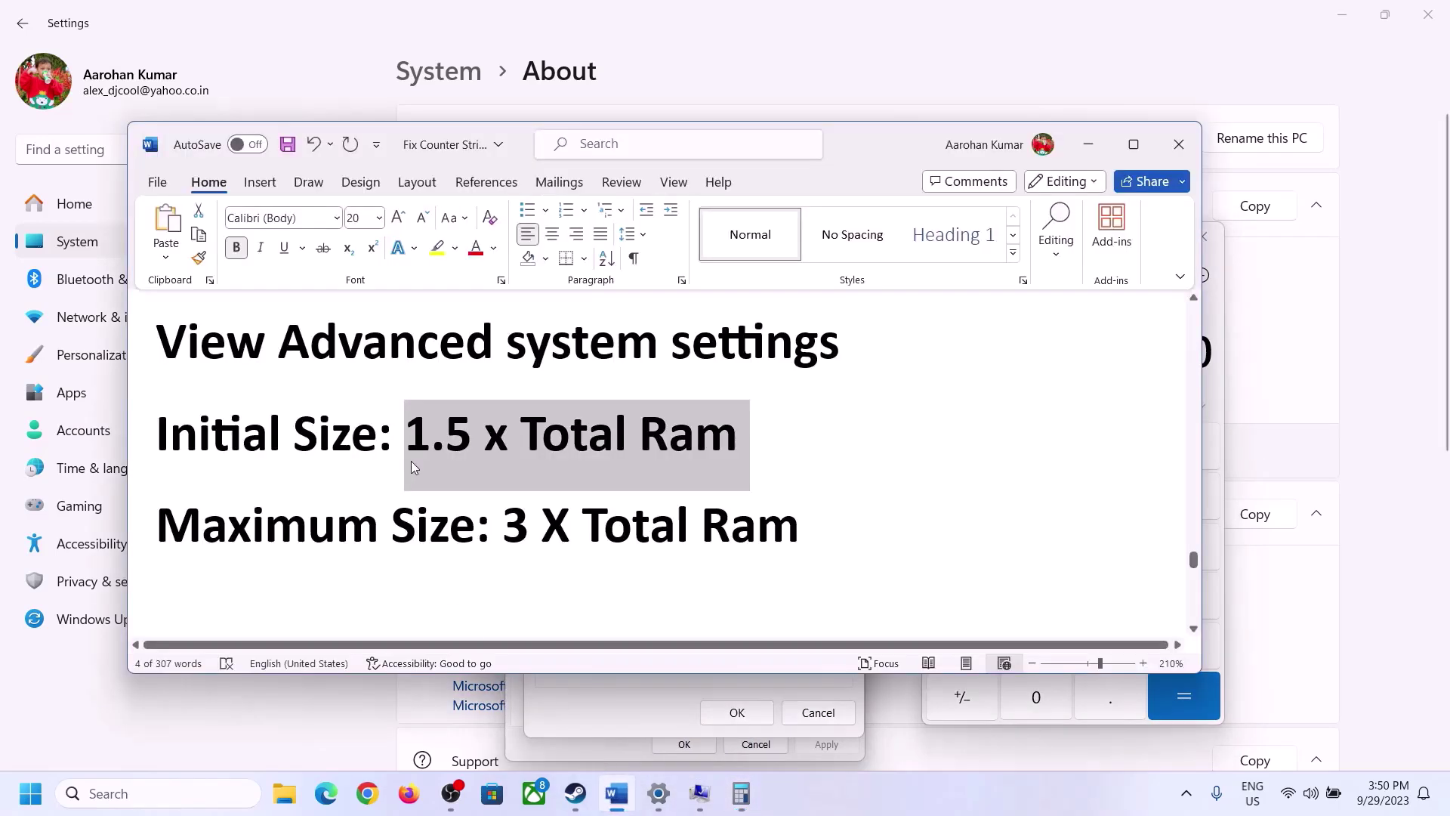
pyautogui.click(750, 797)
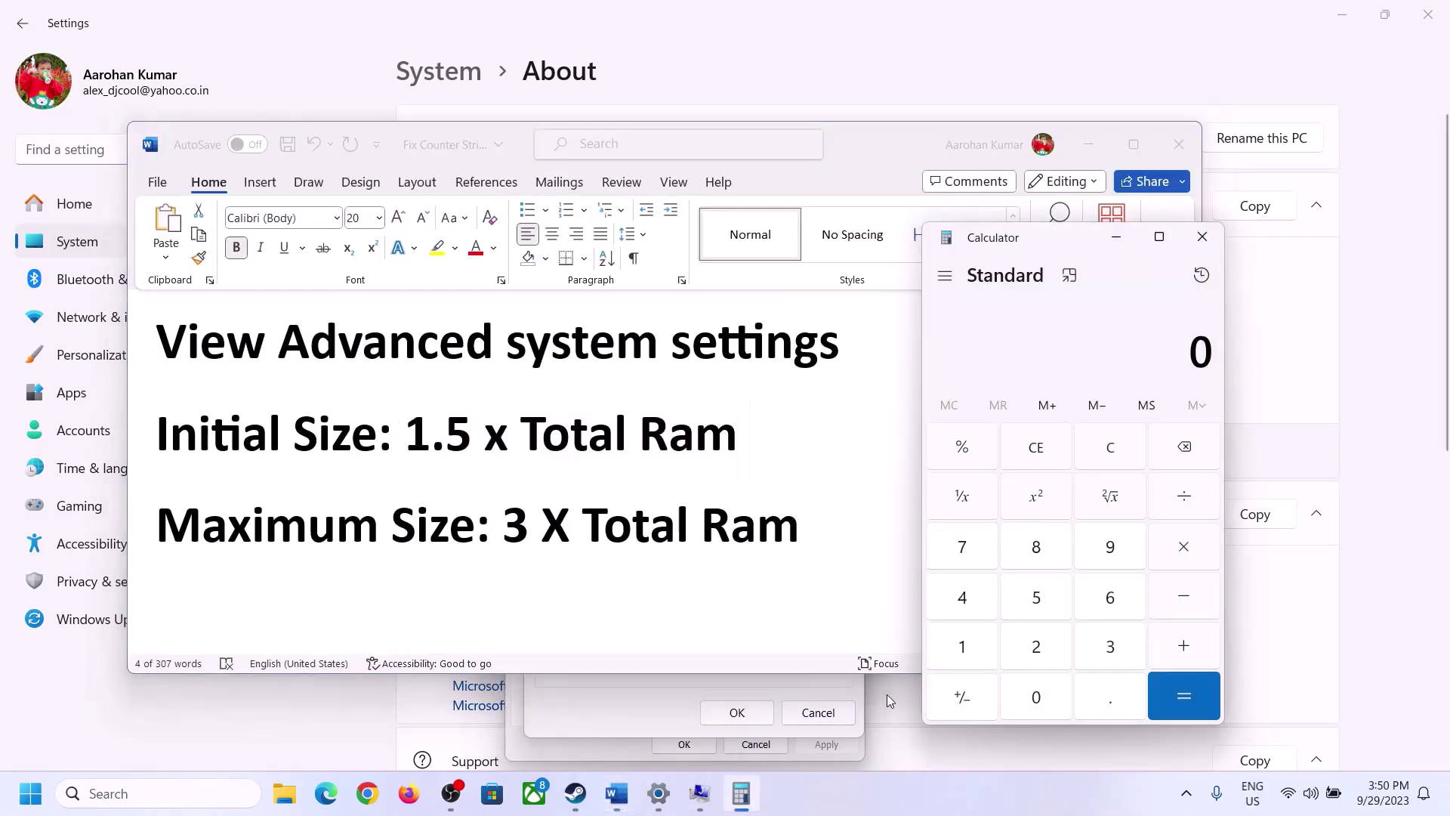
pyautogui.click(964, 651)
pyautogui.click(1106, 608)
pyautogui.click(1112, 461)
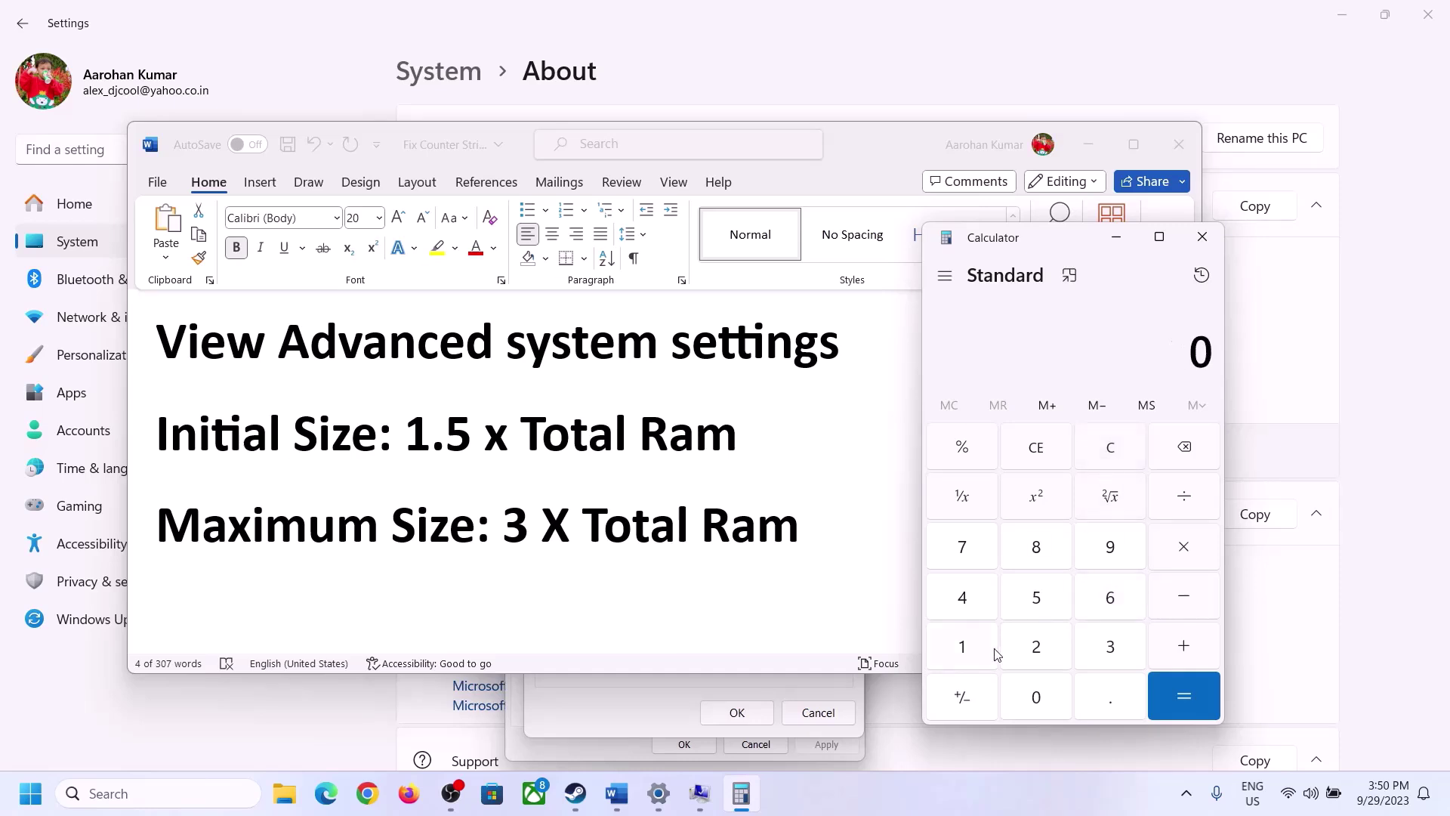
# Step: Calculate 16 × 1024 in Calculator to convert the installed RAM to megabytes
pyautogui.click(974, 650)
pyautogui.click(1113, 598)
pyautogui.click(1183, 556)
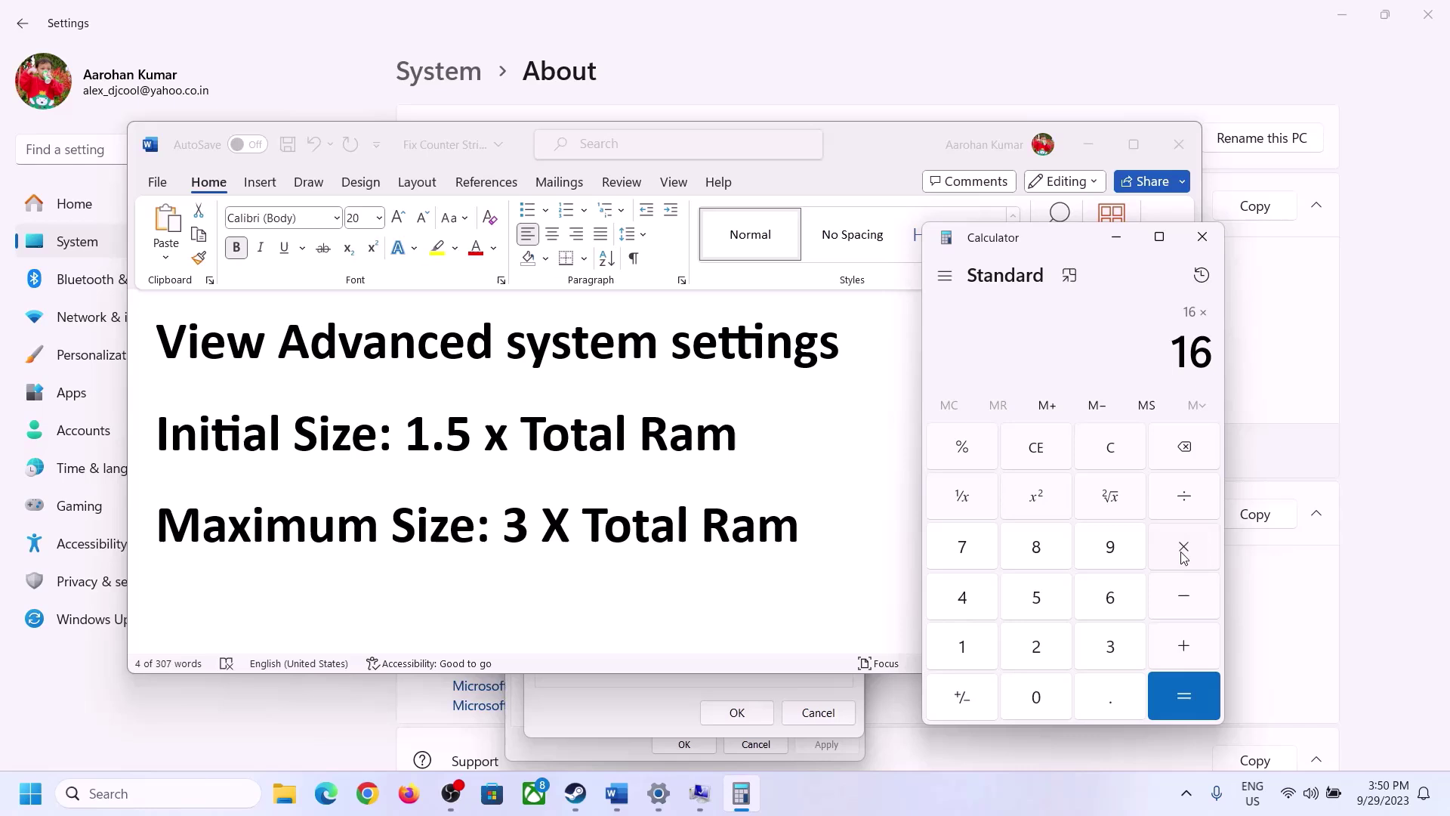
pyautogui.click(953, 656)
pyautogui.click(1049, 710)
pyautogui.click(1039, 649)
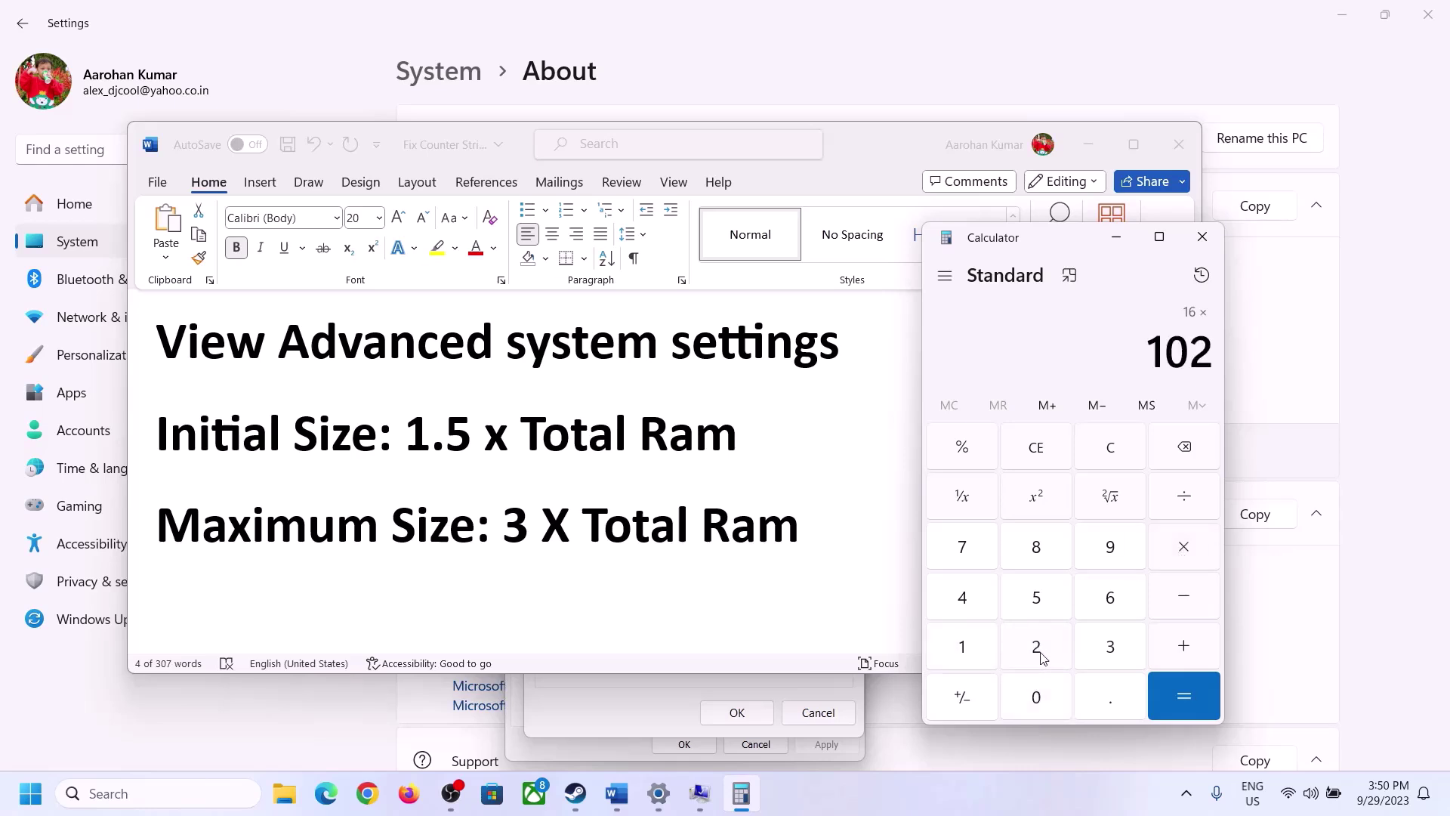
pyautogui.click(973, 608)
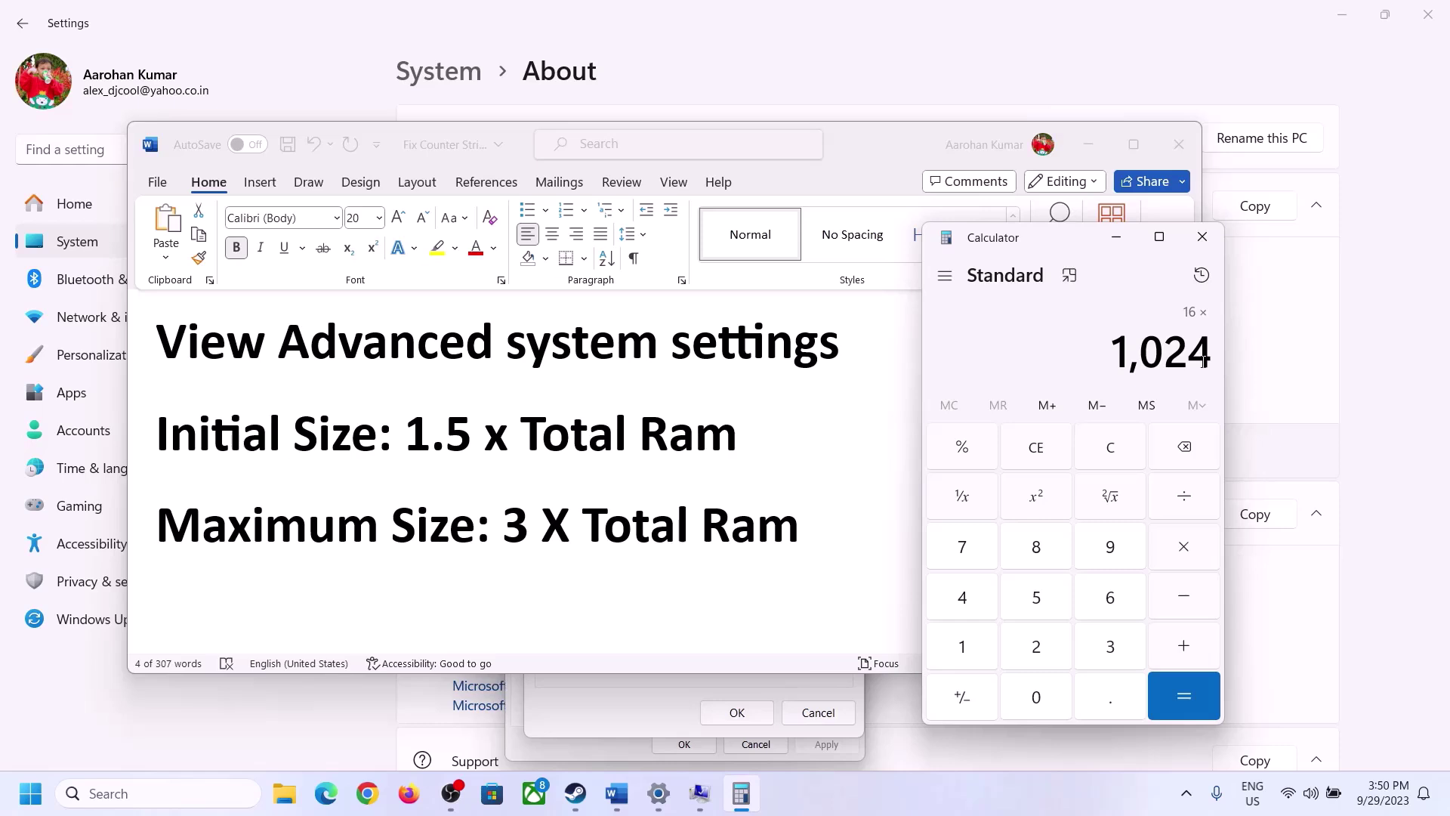
pyautogui.click(1183, 701)
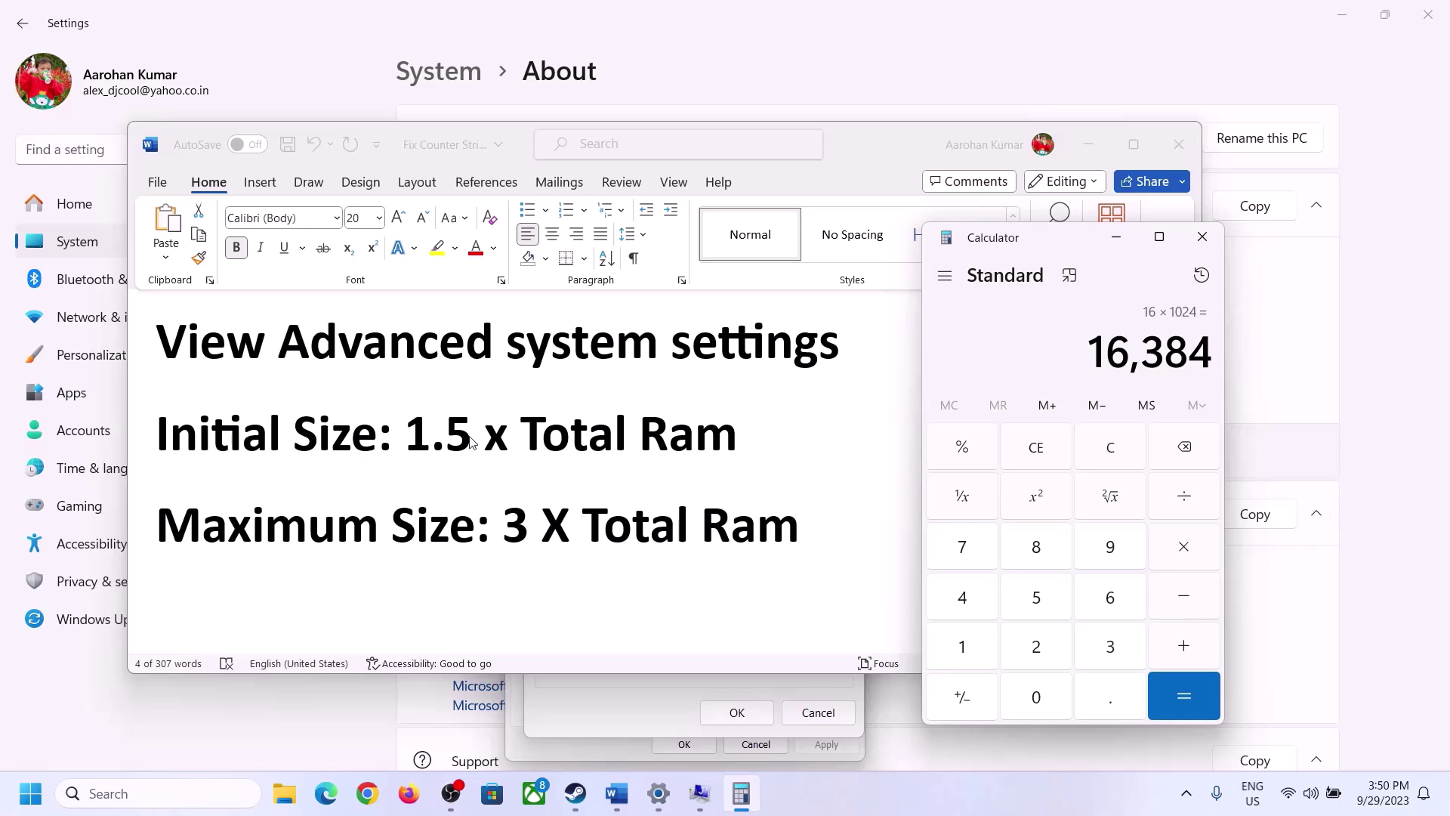
# Step: Multiply the RAM in megabytes by 1.5 in Calculator to get the initial paging file size
pyautogui.click(1185, 550)
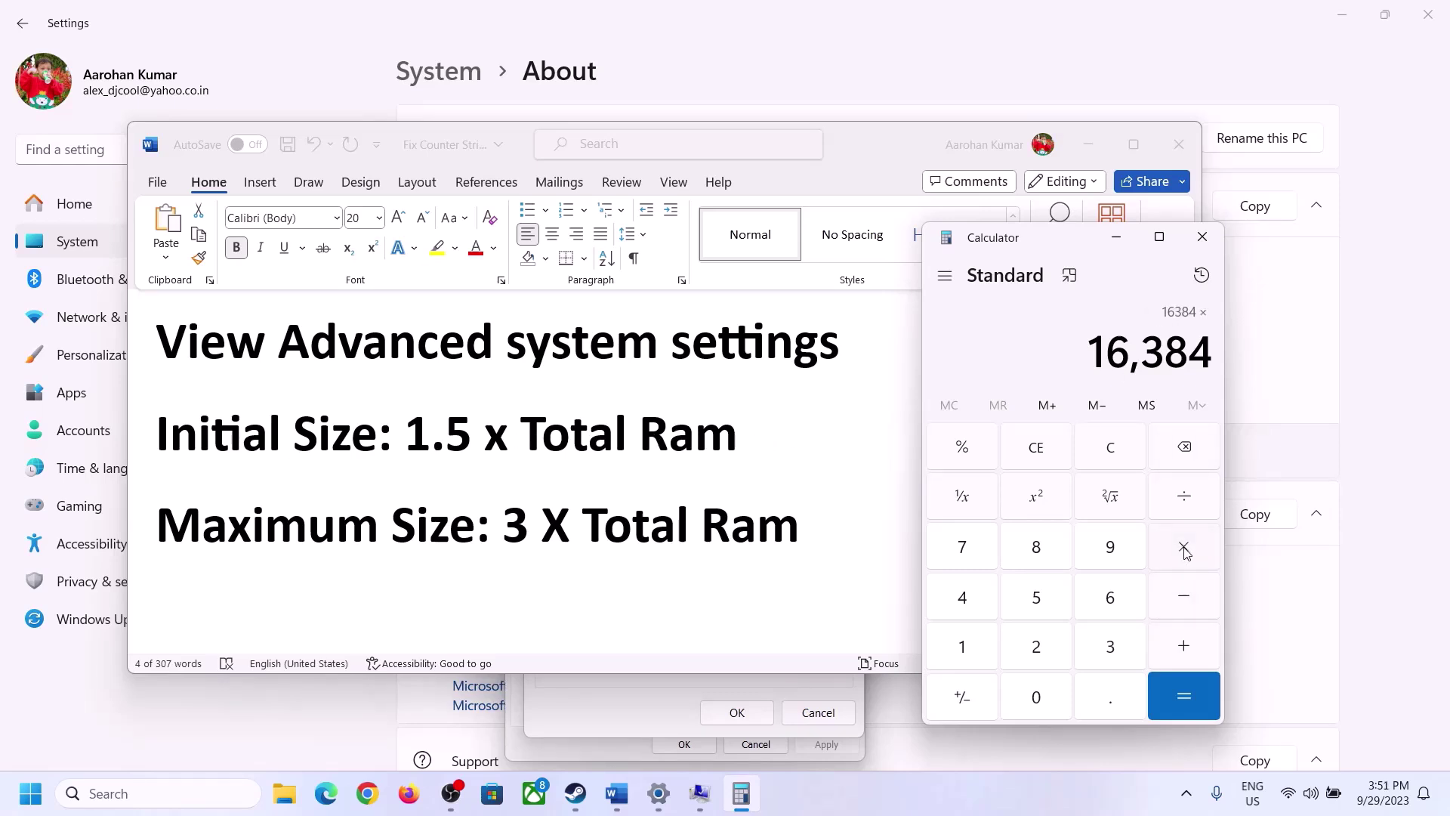
pyautogui.click(981, 648)
pyautogui.click(1104, 700)
pyautogui.click(1052, 607)
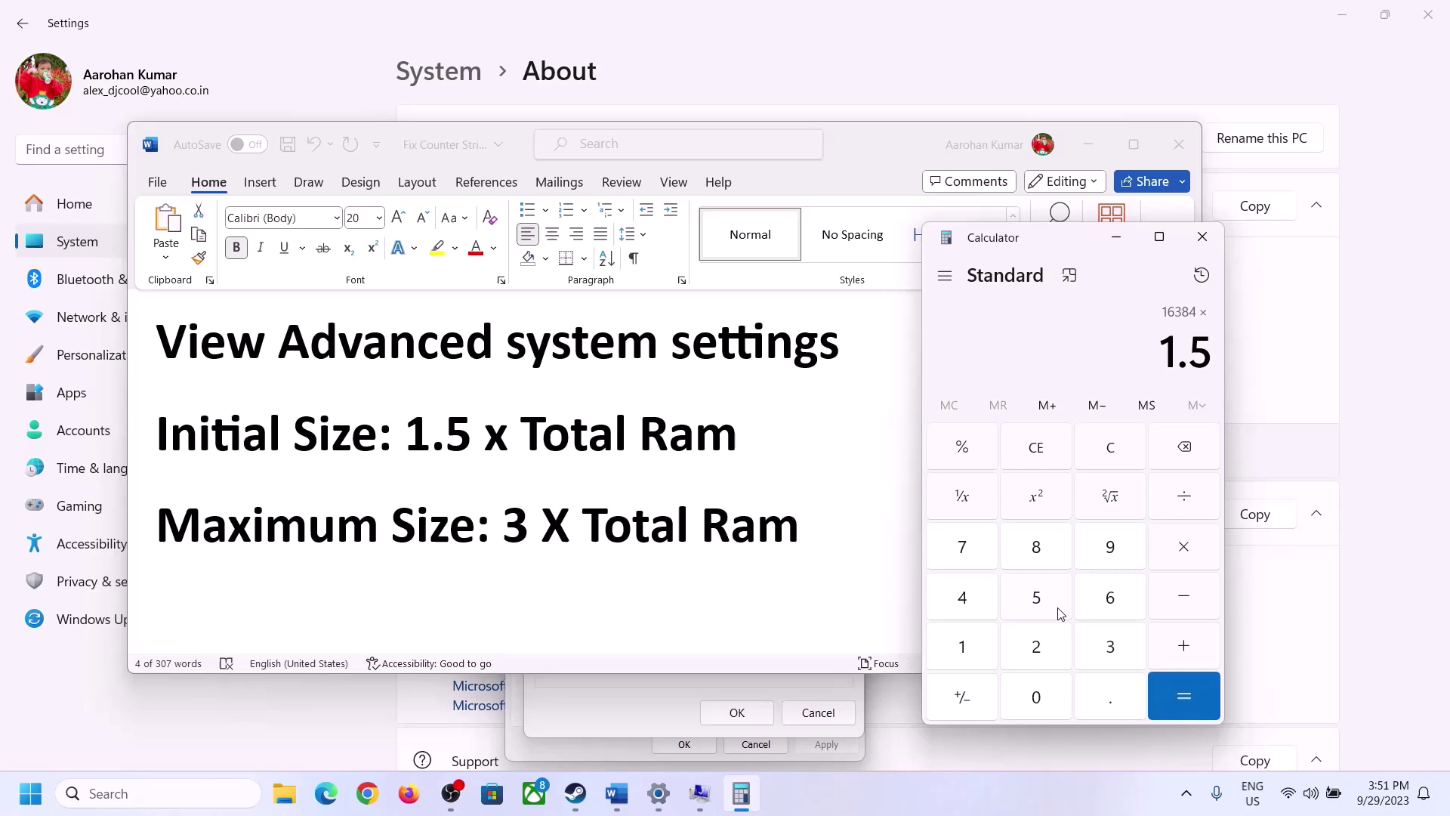
pyautogui.click(1182, 689)
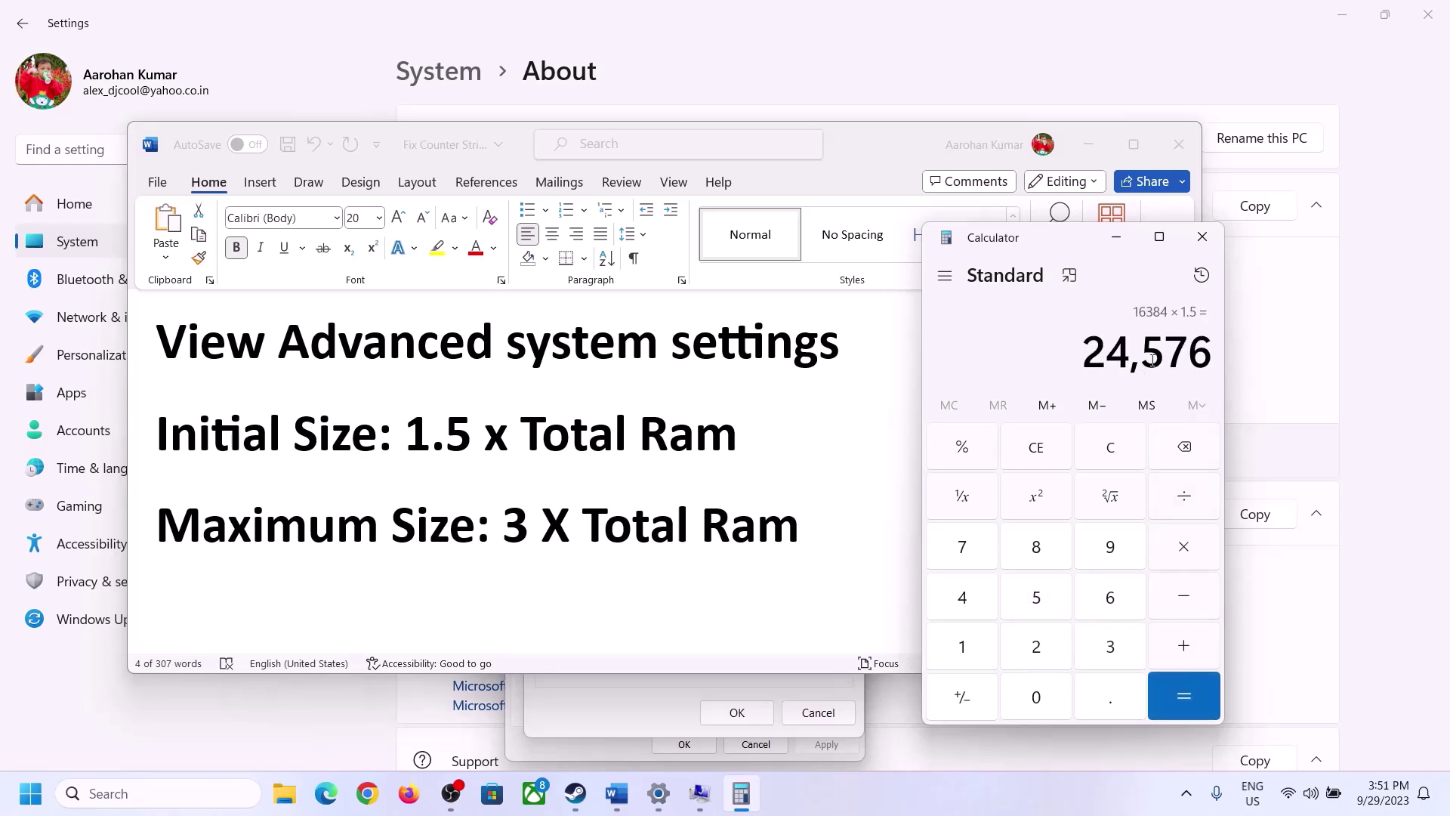
# Step: Set the custom initial paging file size of the C: drive to 24576 MB in the Virtual Memory dialog
pyautogui.click(670, 685)
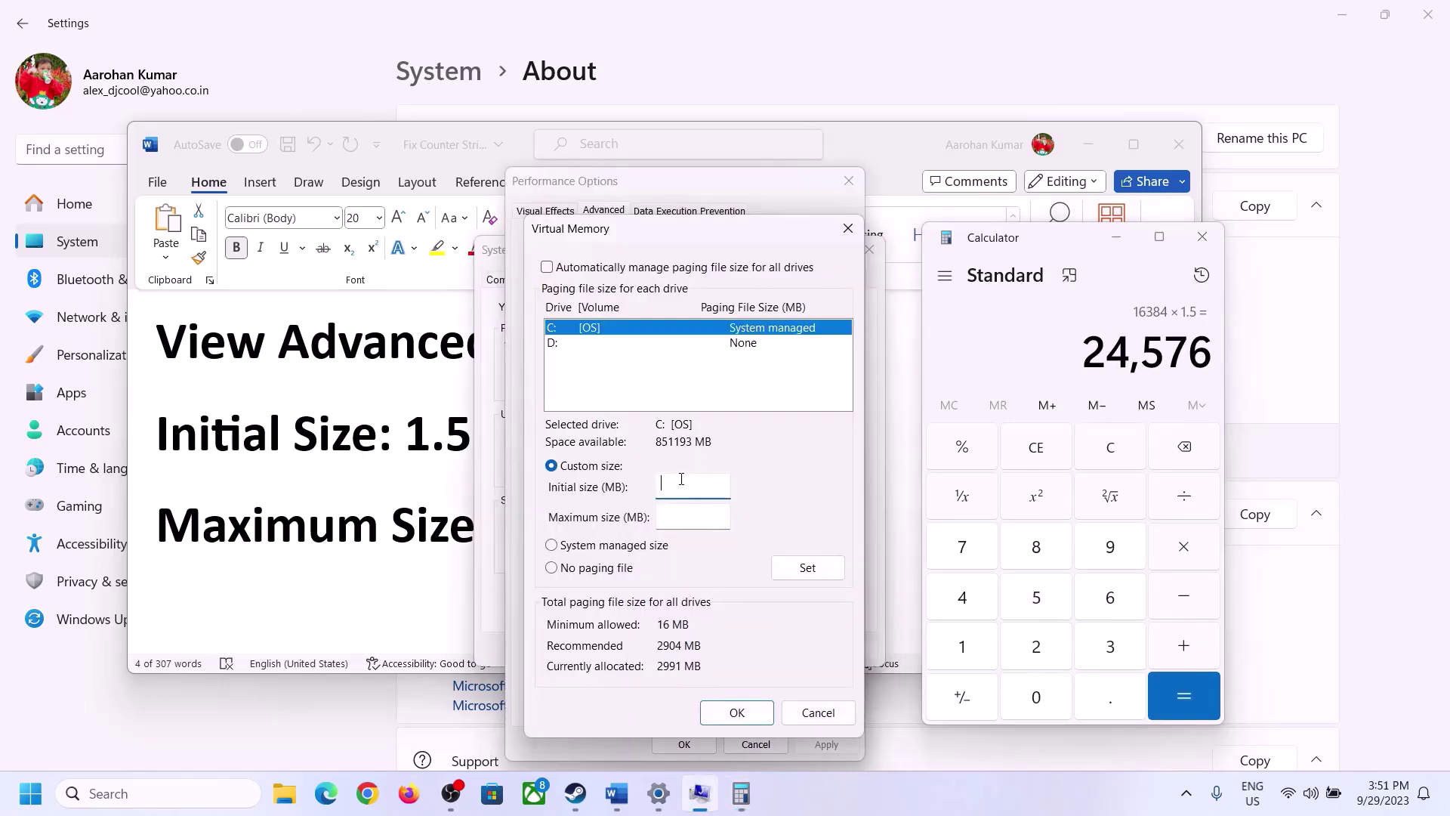
pyautogui.write('24576')
pyautogui.click(727, 516)
# Step: Return to Calculator, clear it, recheck the installed RAM in Settings, and calculate 16 × 1024 again
pyautogui.hotkey('alt', 'Tab')
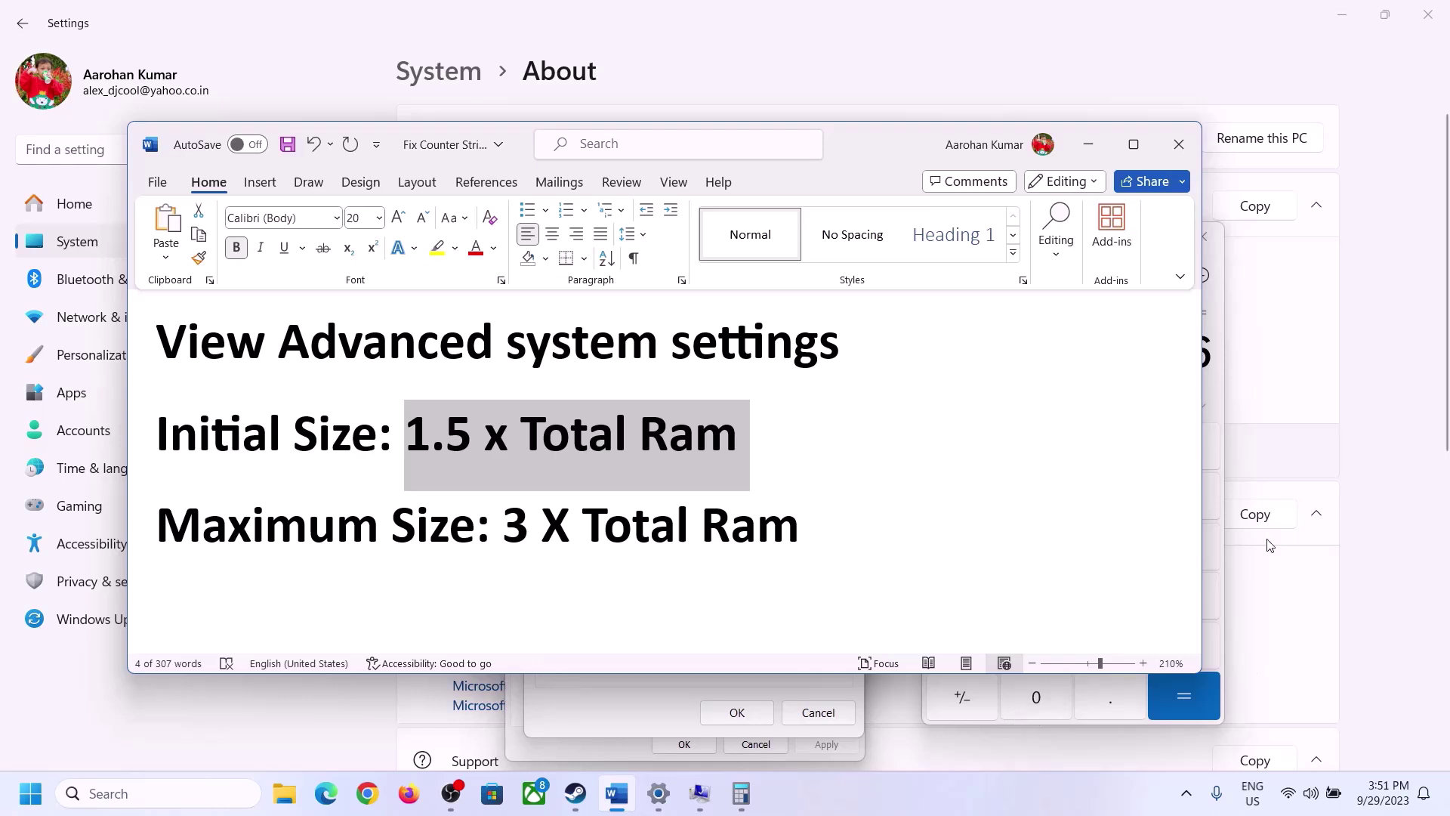
pyautogui.click(1218, 393)
pyautogui.click(1119, 448)
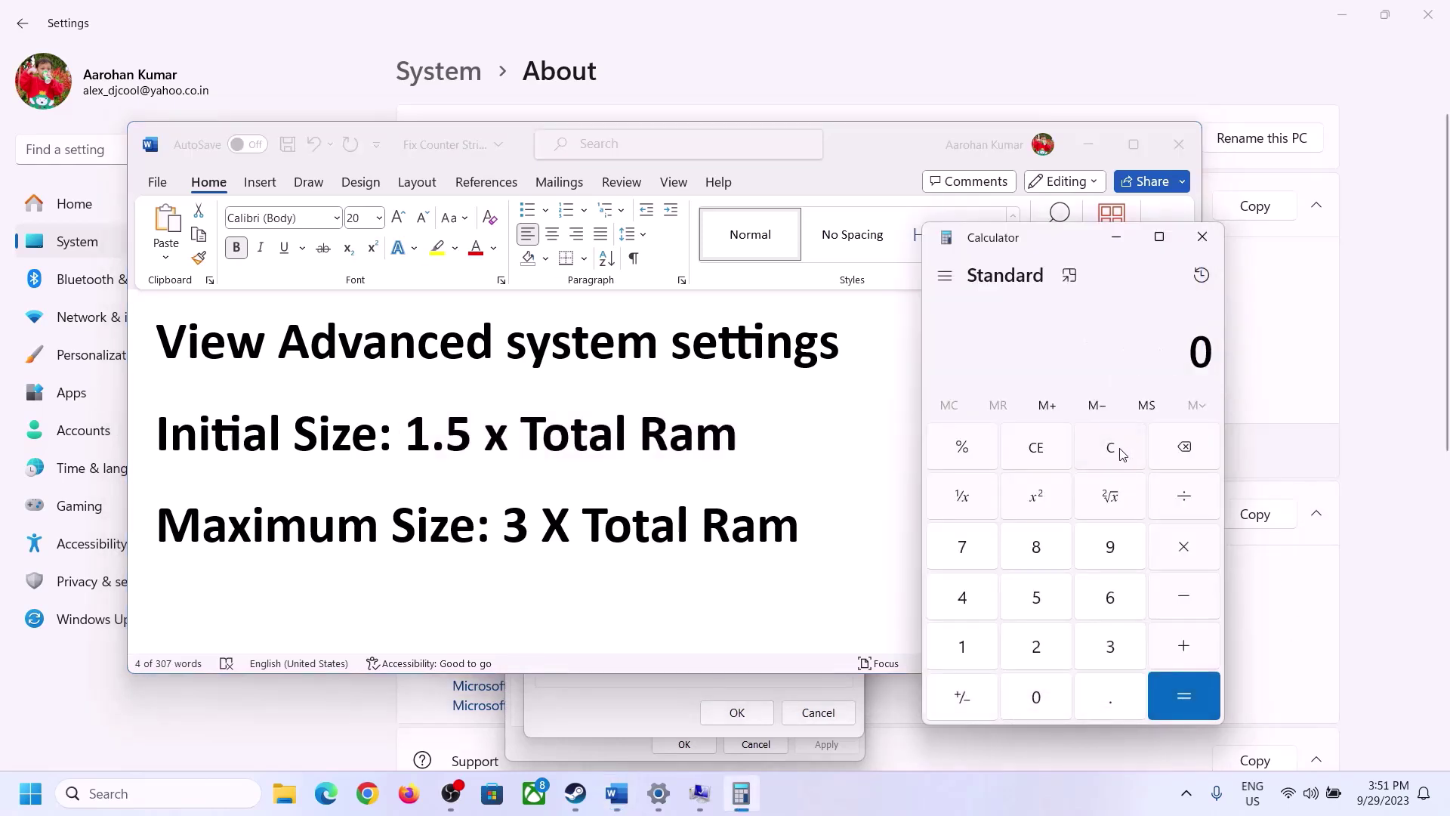
pyautogui.click(659, 793)
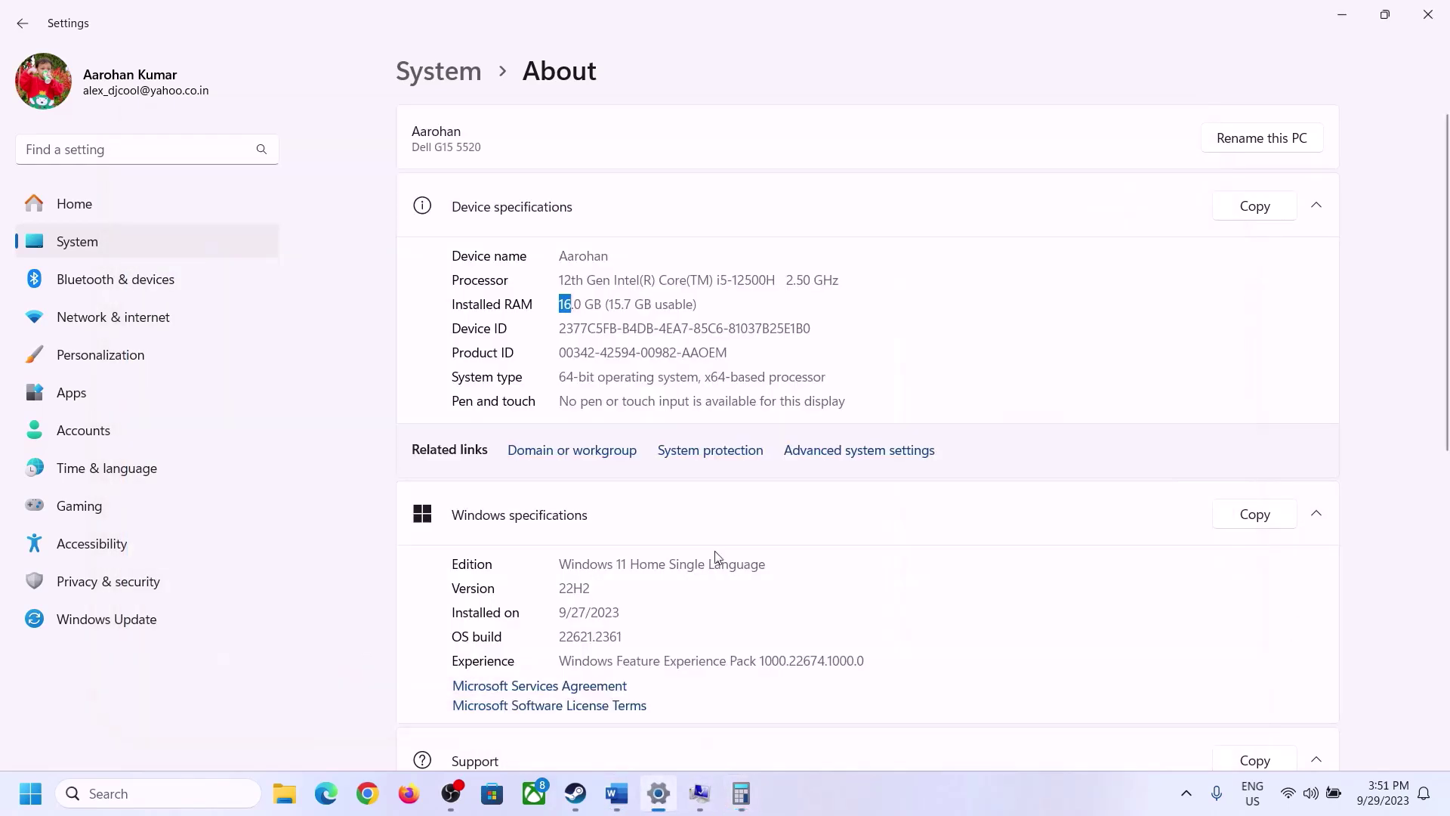
pyautogui.click(741, 793)
pyautogui.click(979, 644)
pyautogui.click(1103, 597)
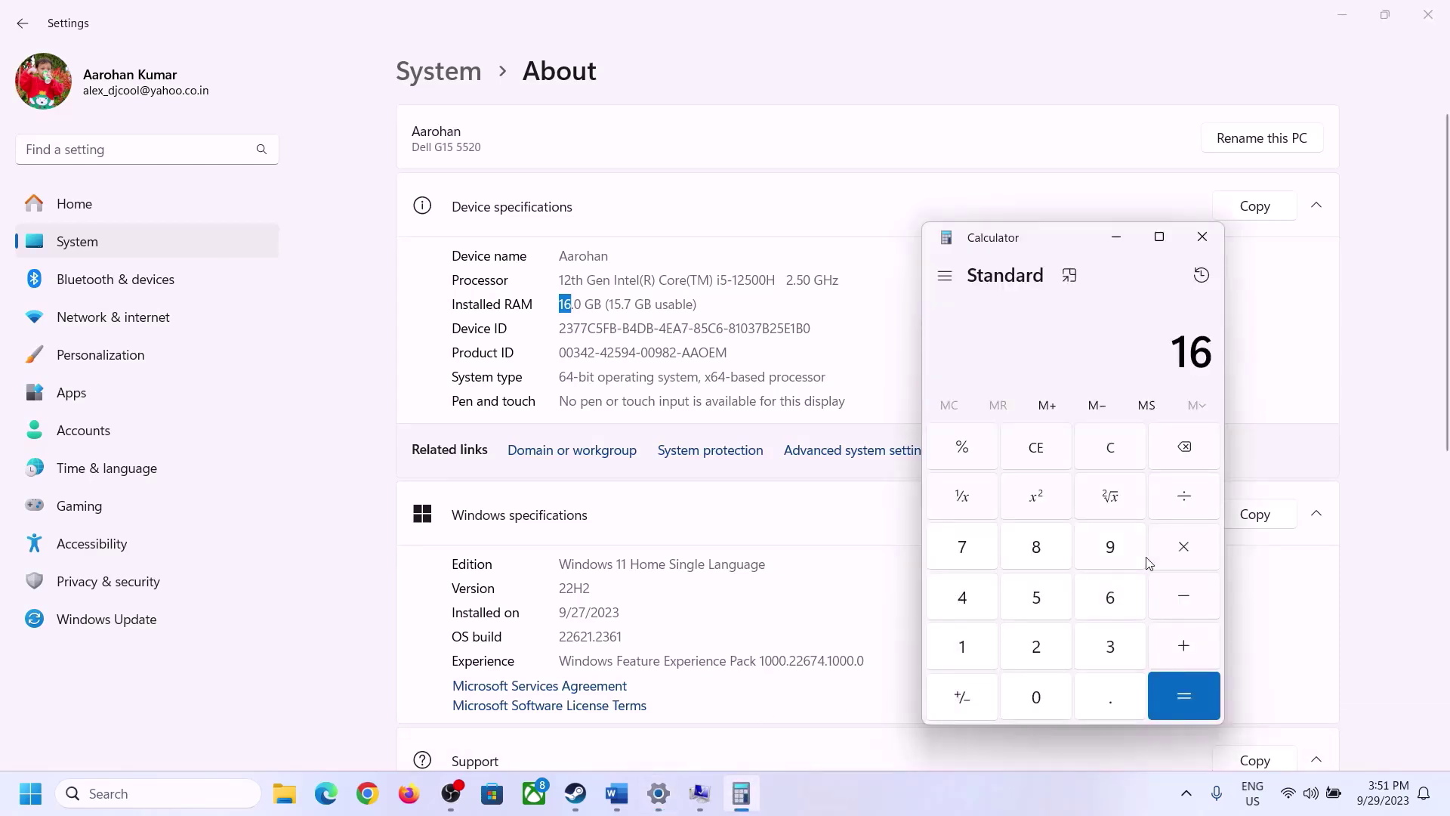
pyautogui.click(1167, 547)
pyautogui.click(971, 632)
pyautogui.click(1021, 691)
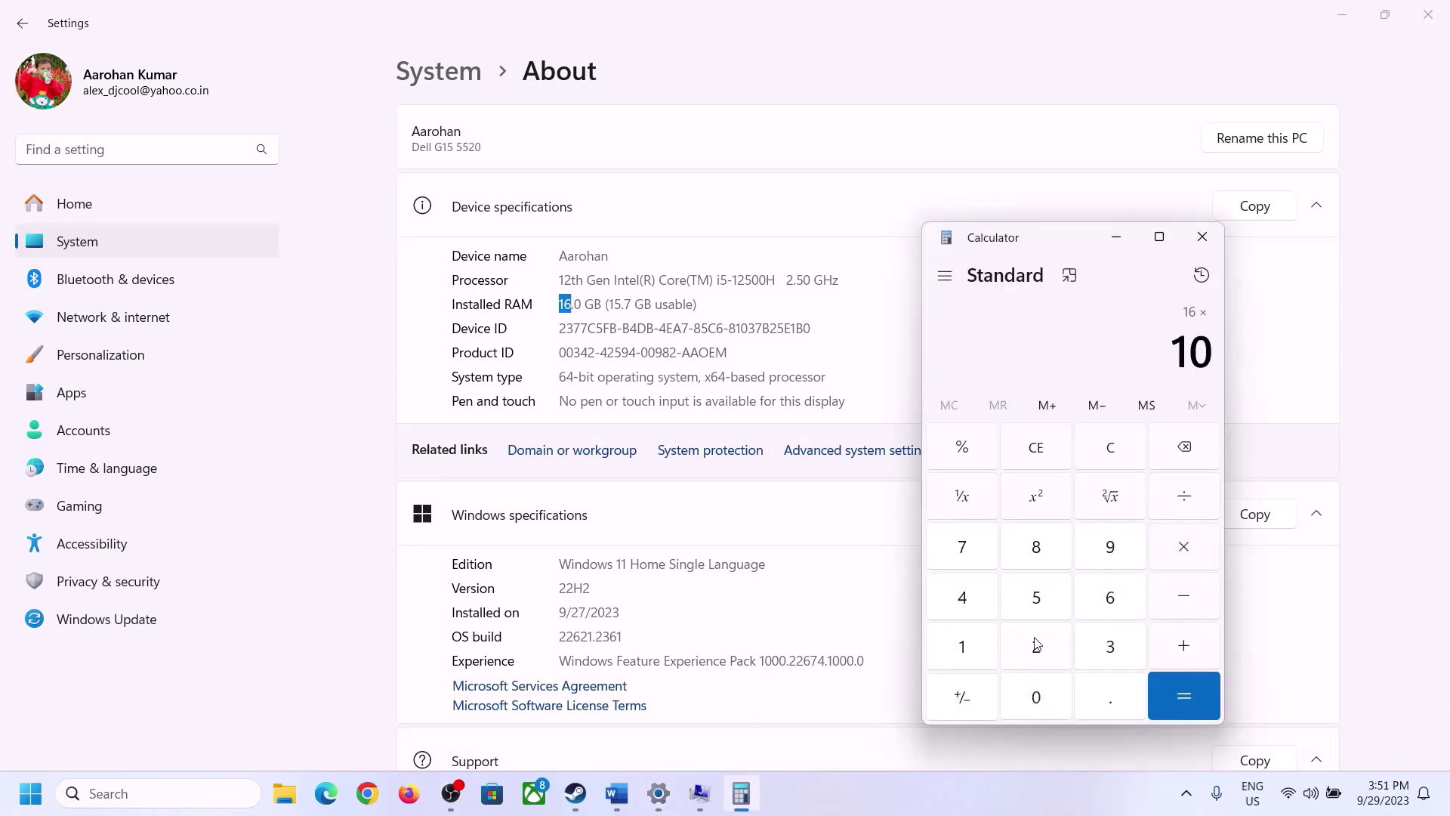
pyautogui.click(1036, 647)
pyautogui.click(967, 603)
pyautogui.click(1175, 710)
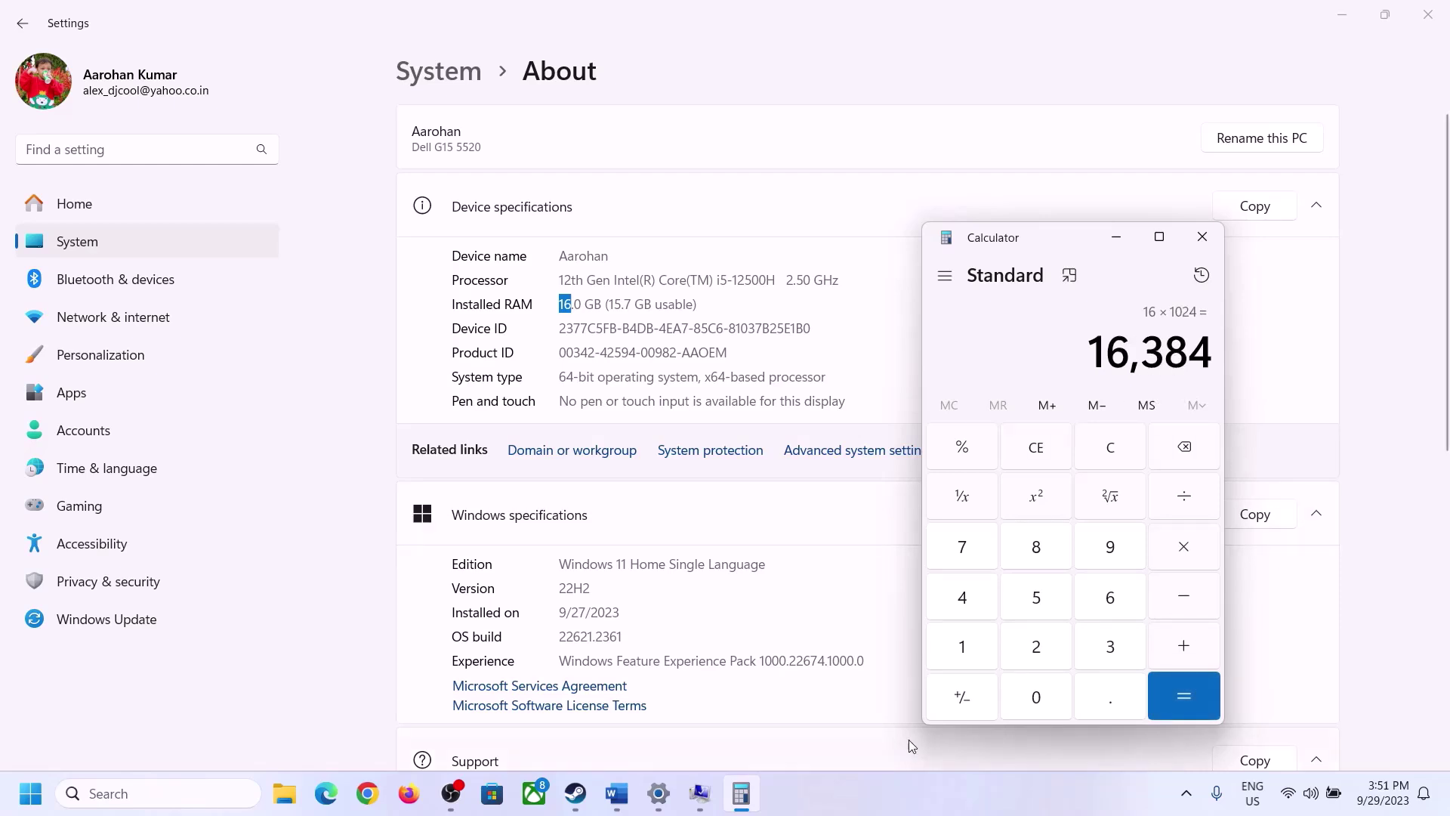
# Step: Check the maximum size formula in the Word notes and multiply the RAM in megabytes by 3 in Calculator
pyautogui.click(617, 793)
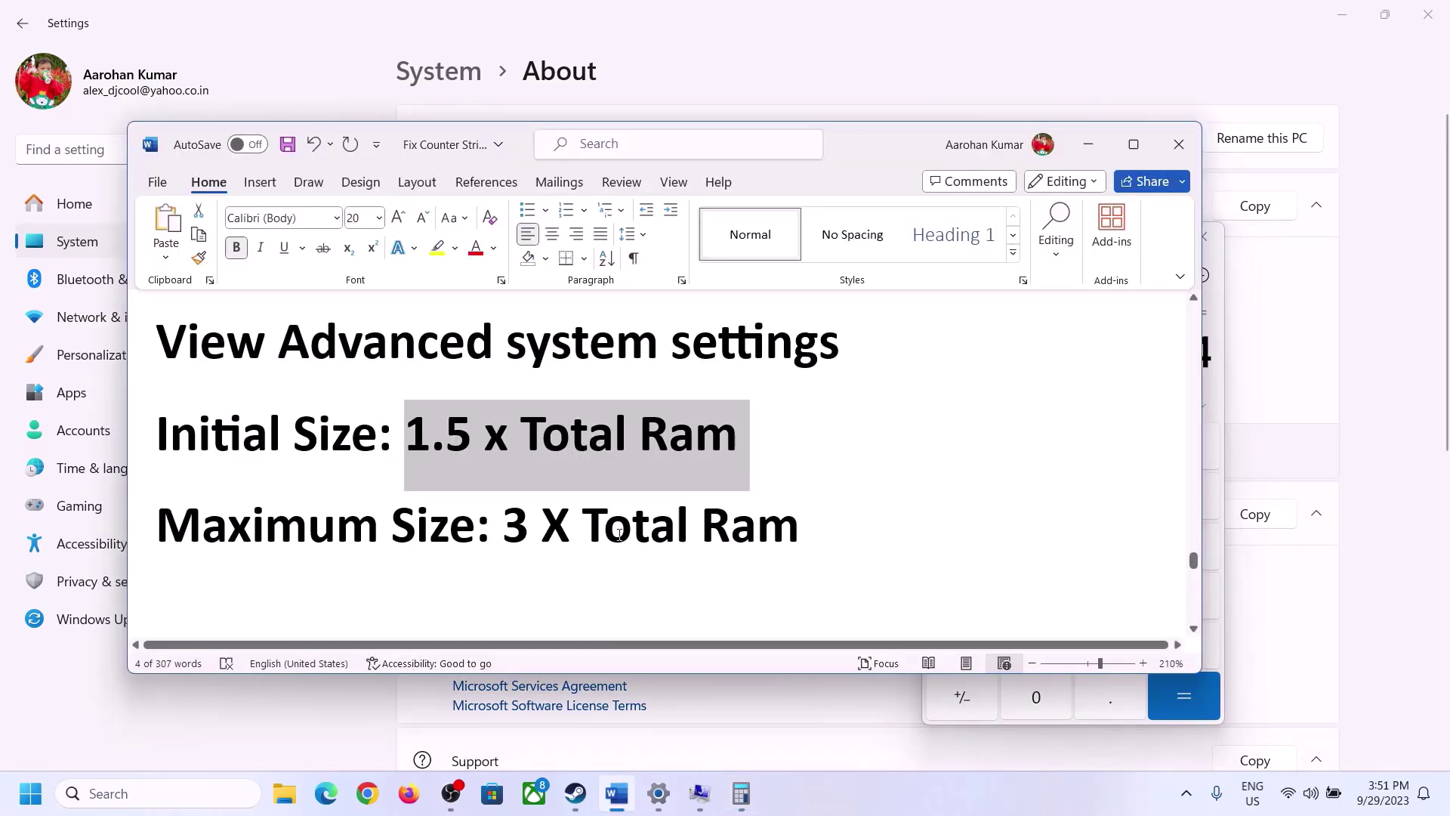
pyautogui.click(741, 793)
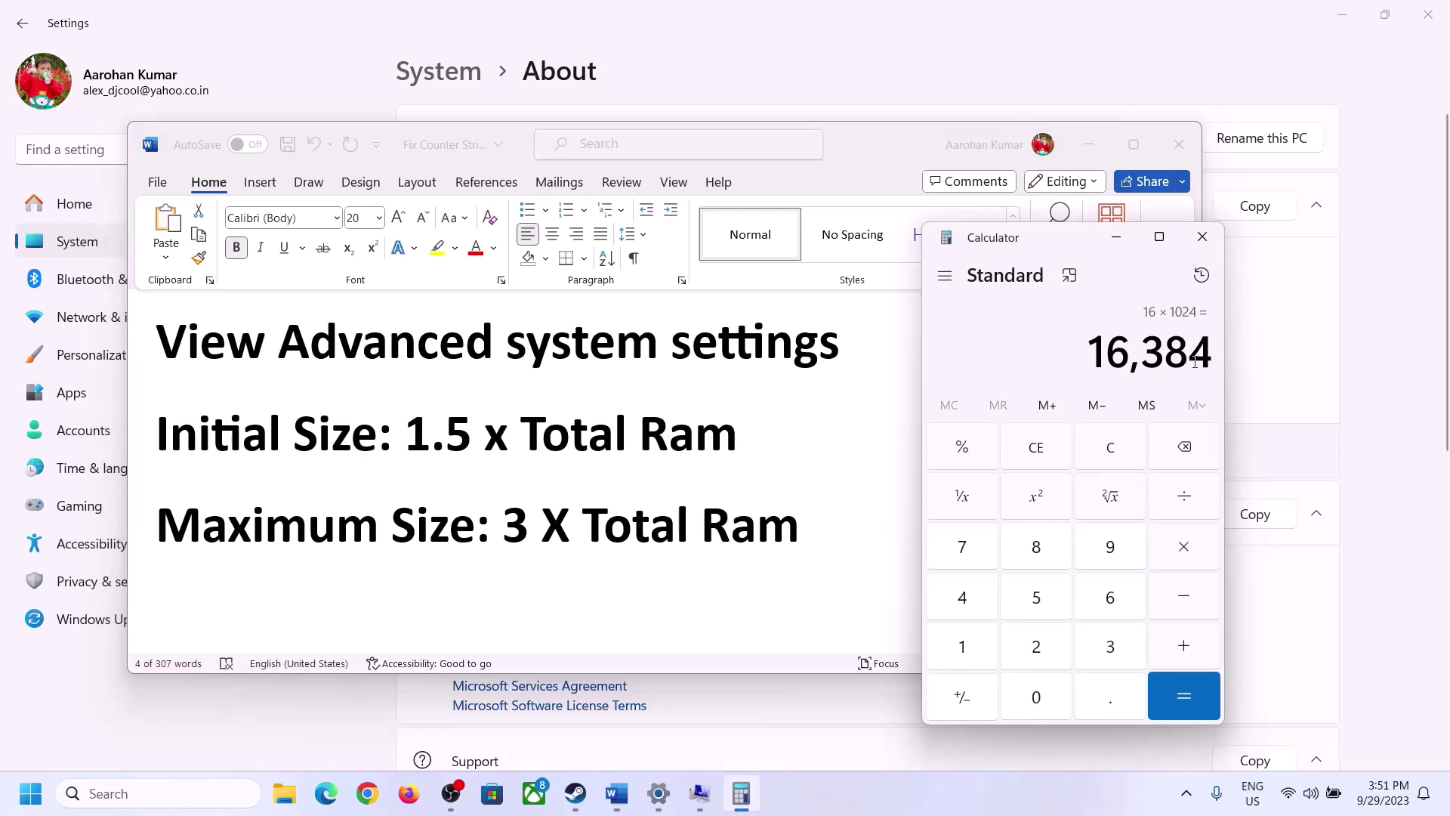
pyautogui.click(1184, 549)
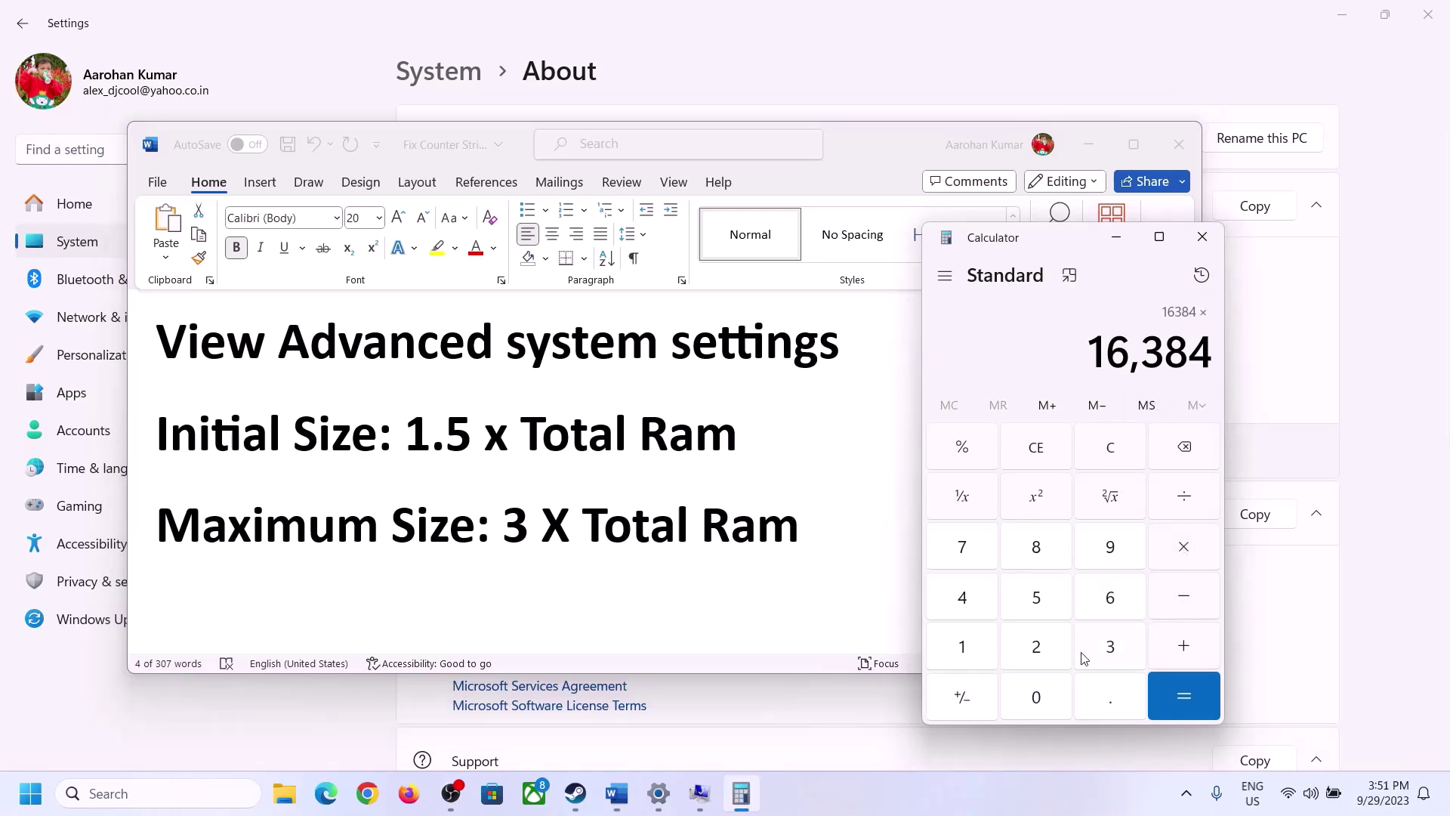
pyautogui.click(1109, 646)
pyautogui.click(1201, 698)
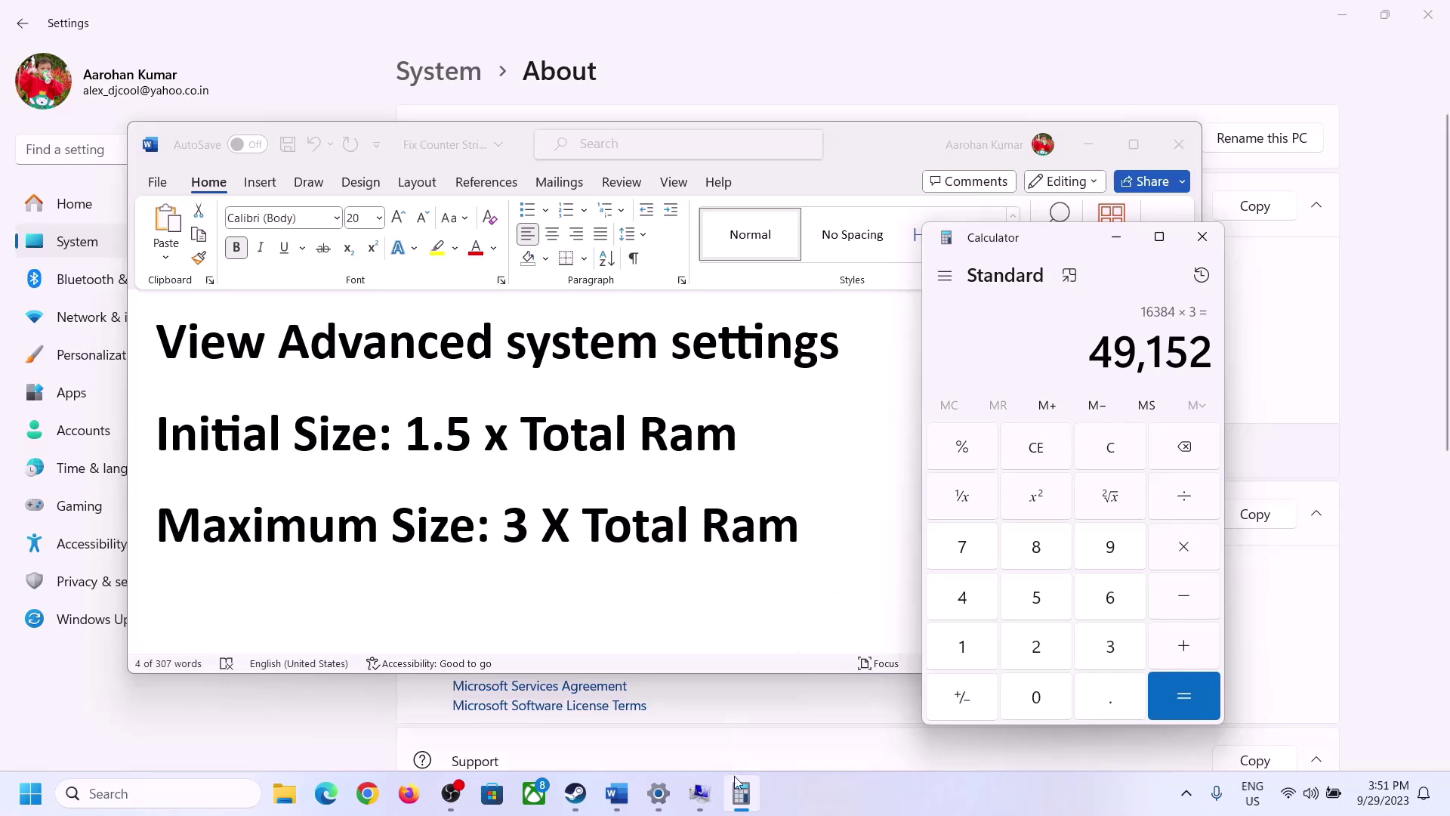
# Step: Set the C: drive's maximum paging file size to 49152 MB, assign the custom size, and accept the virtual memory changes and restart notice
pyautogui.click(699, 793)
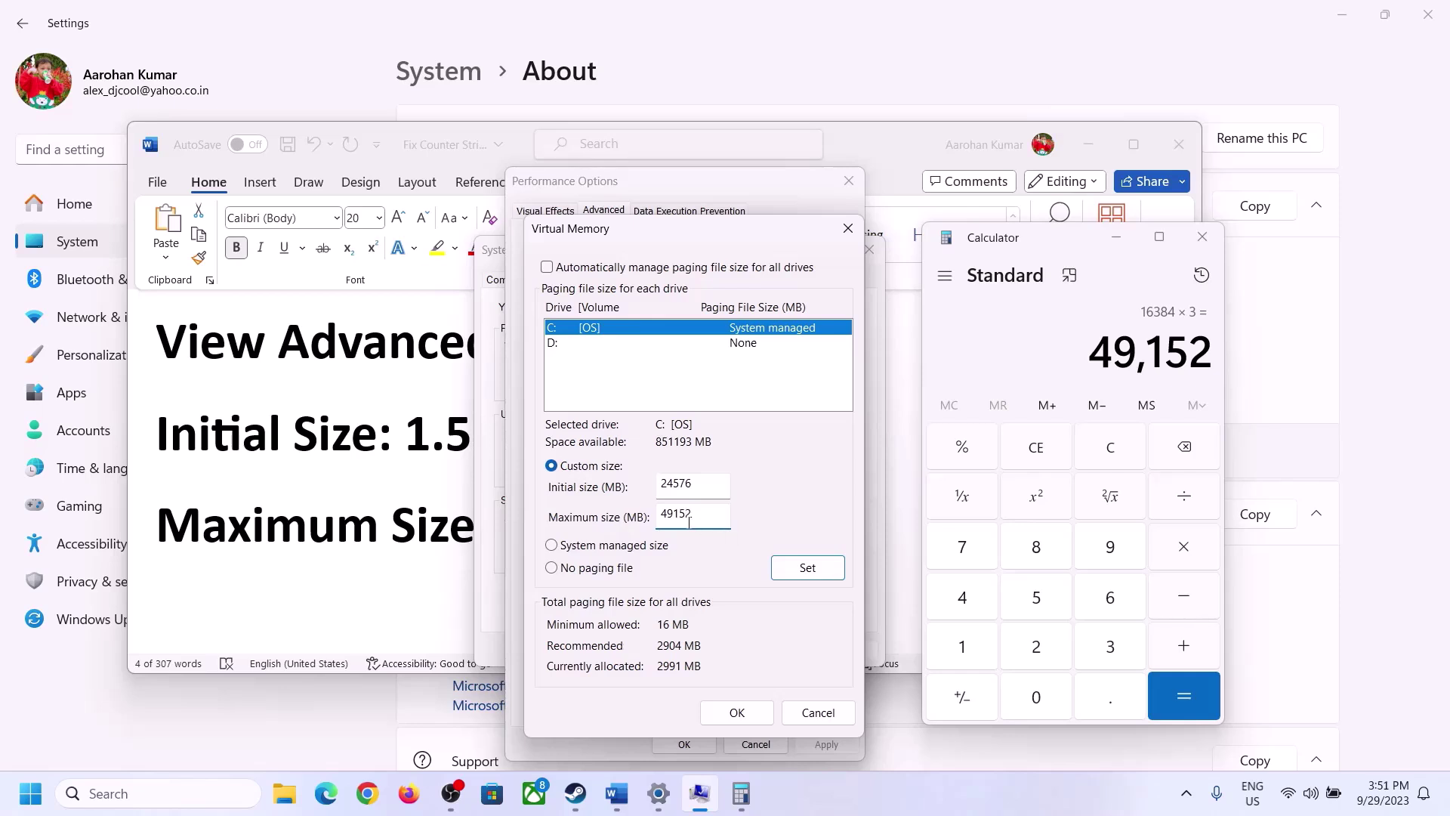
pyautogui.click(807, 570)
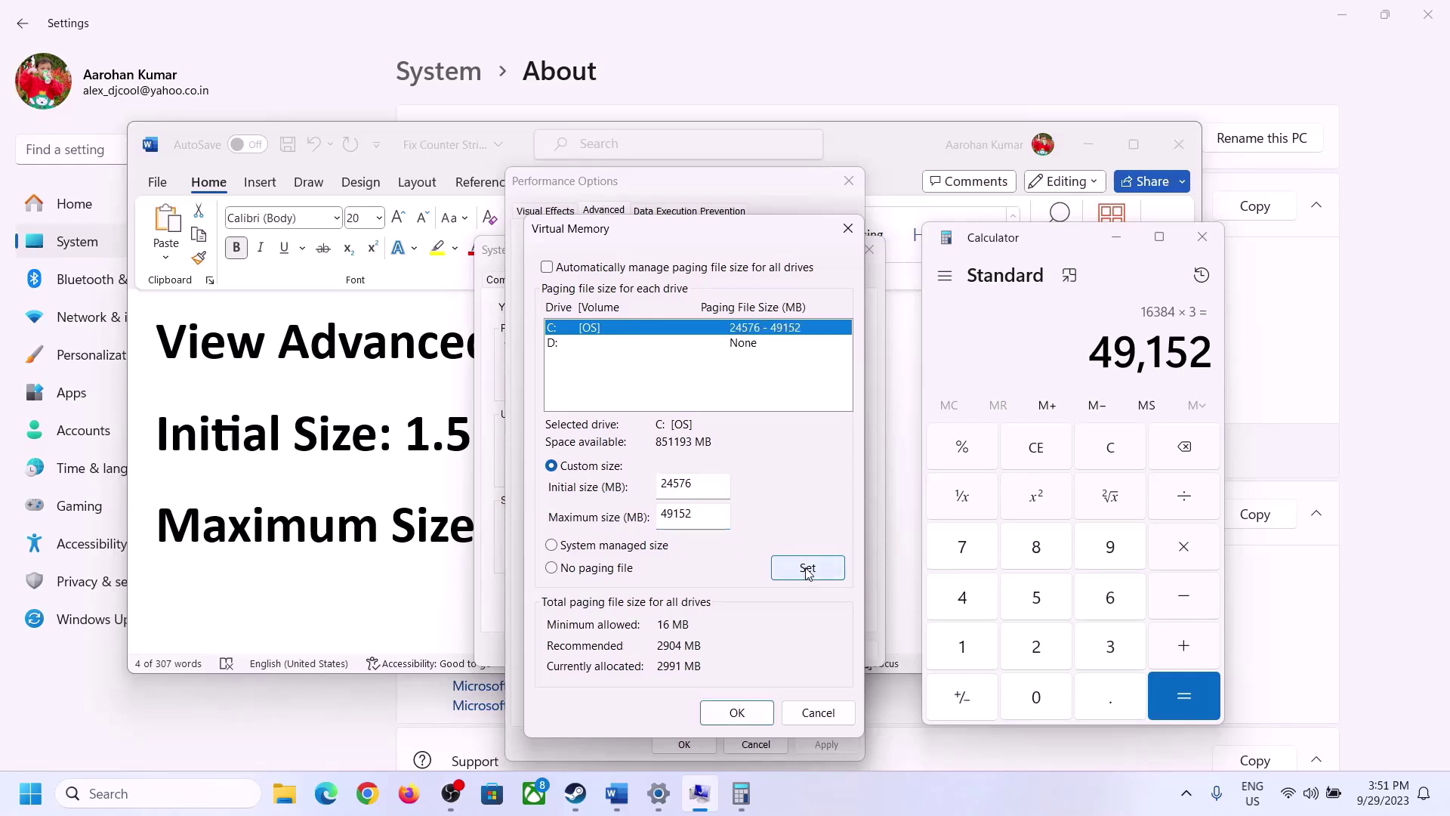
pyautogui.click(741, 714)
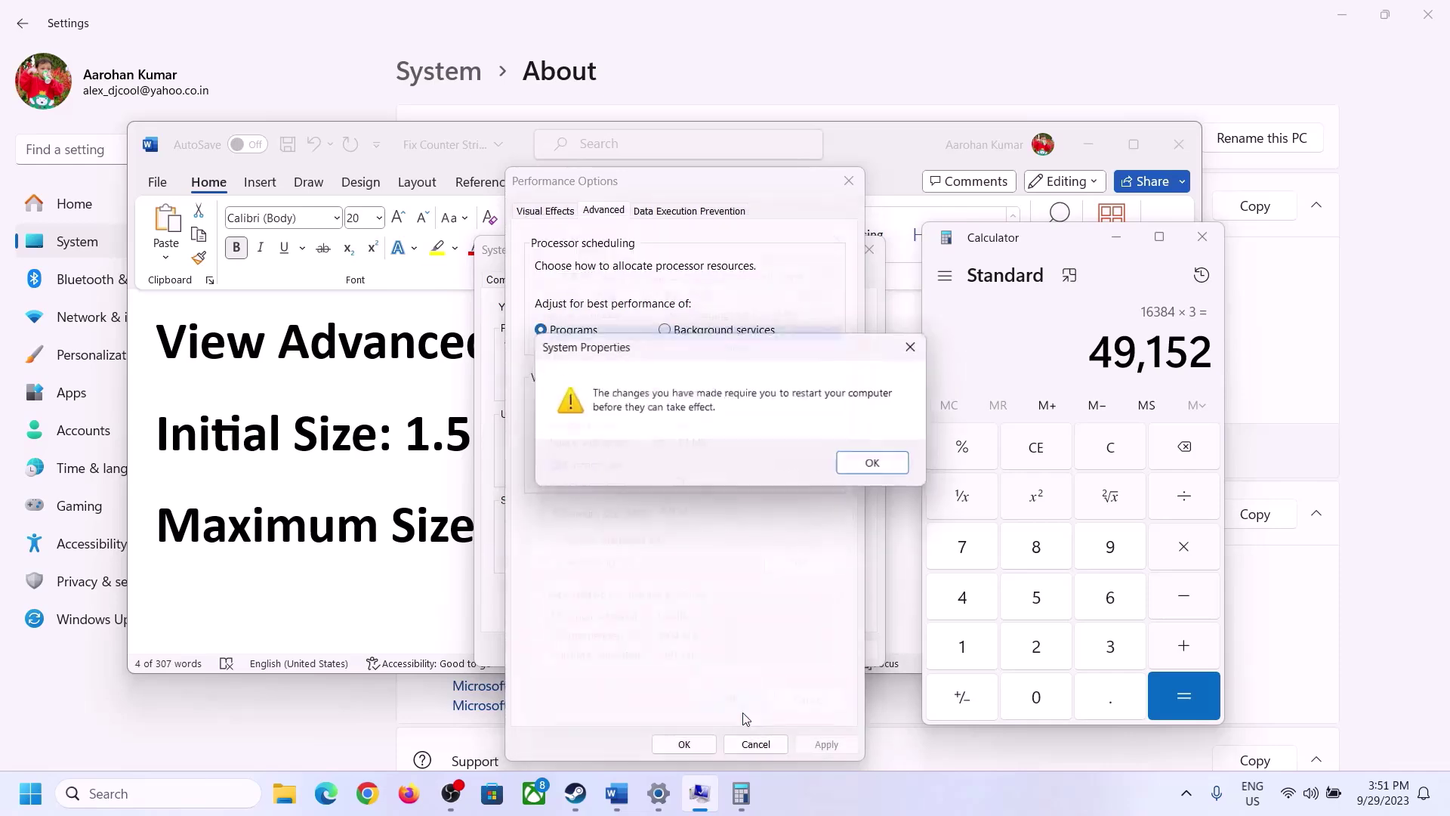
pyautogui.click(876, 464)
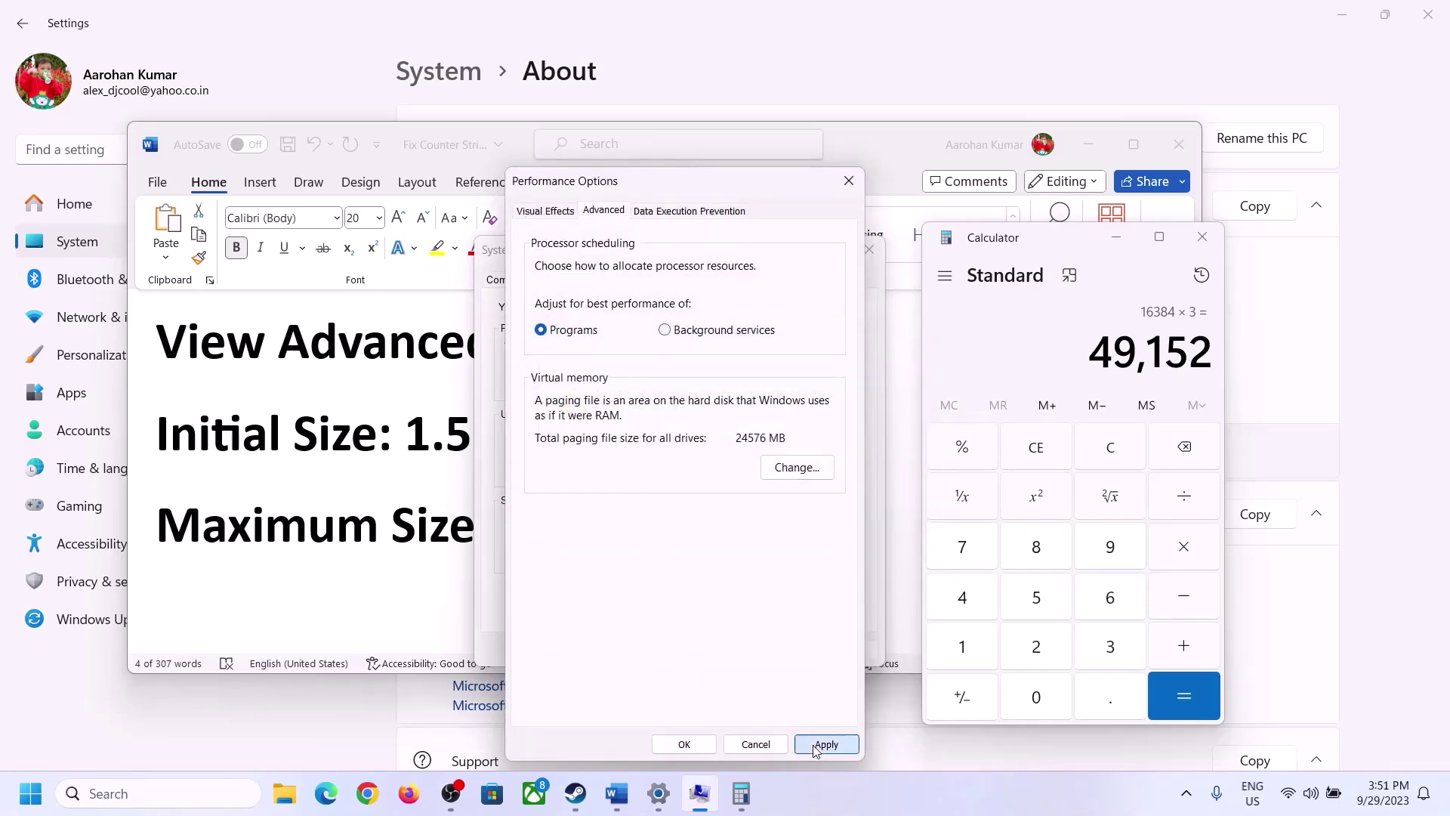
# Step: Accept the Performance Options and System Properties dialogs, then dismiss the restart prompt without restarting
pyautogui.click(685, 744)
pyautogui.click(684, 648)
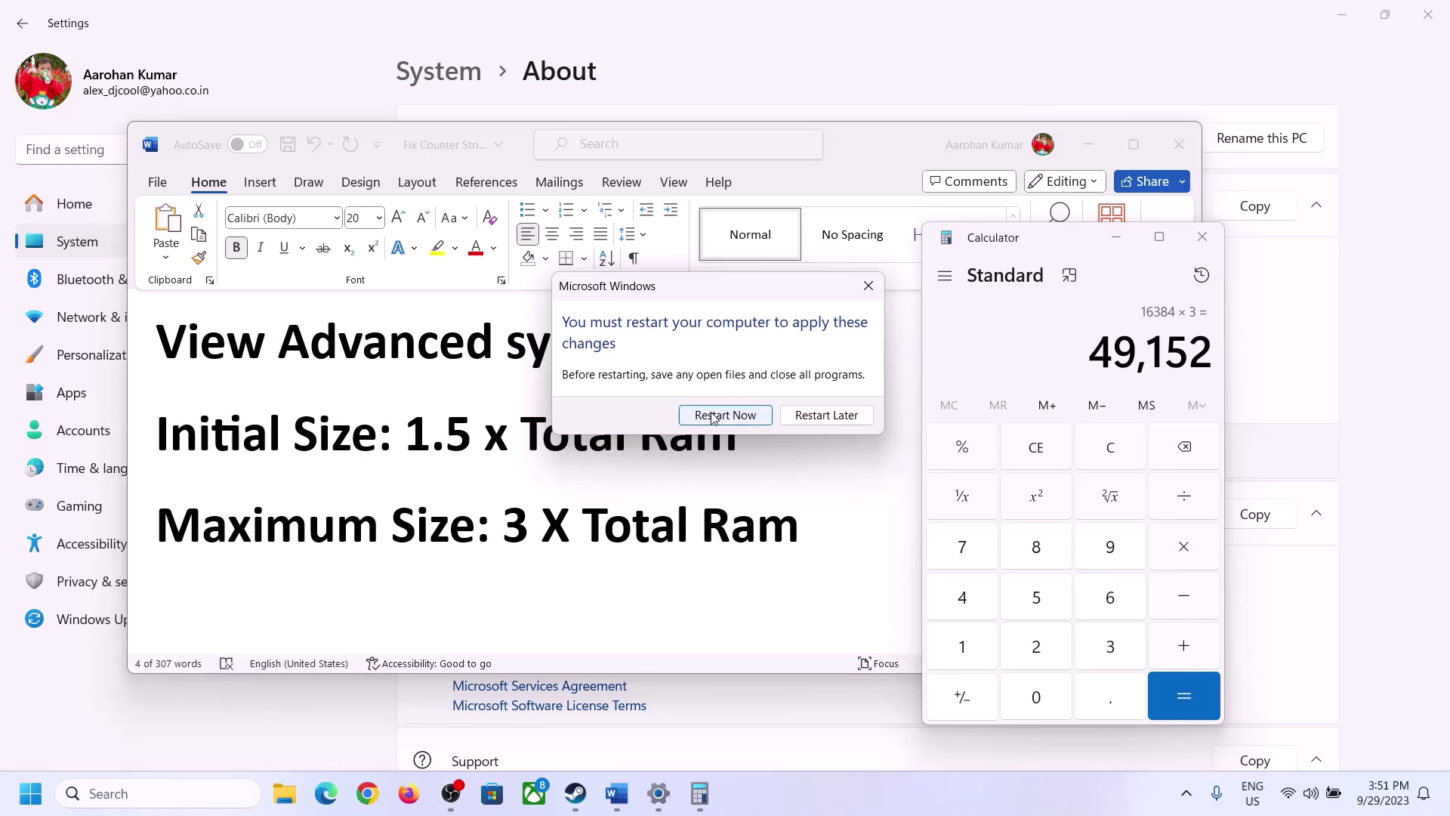
pyautogui.click(869, 286)
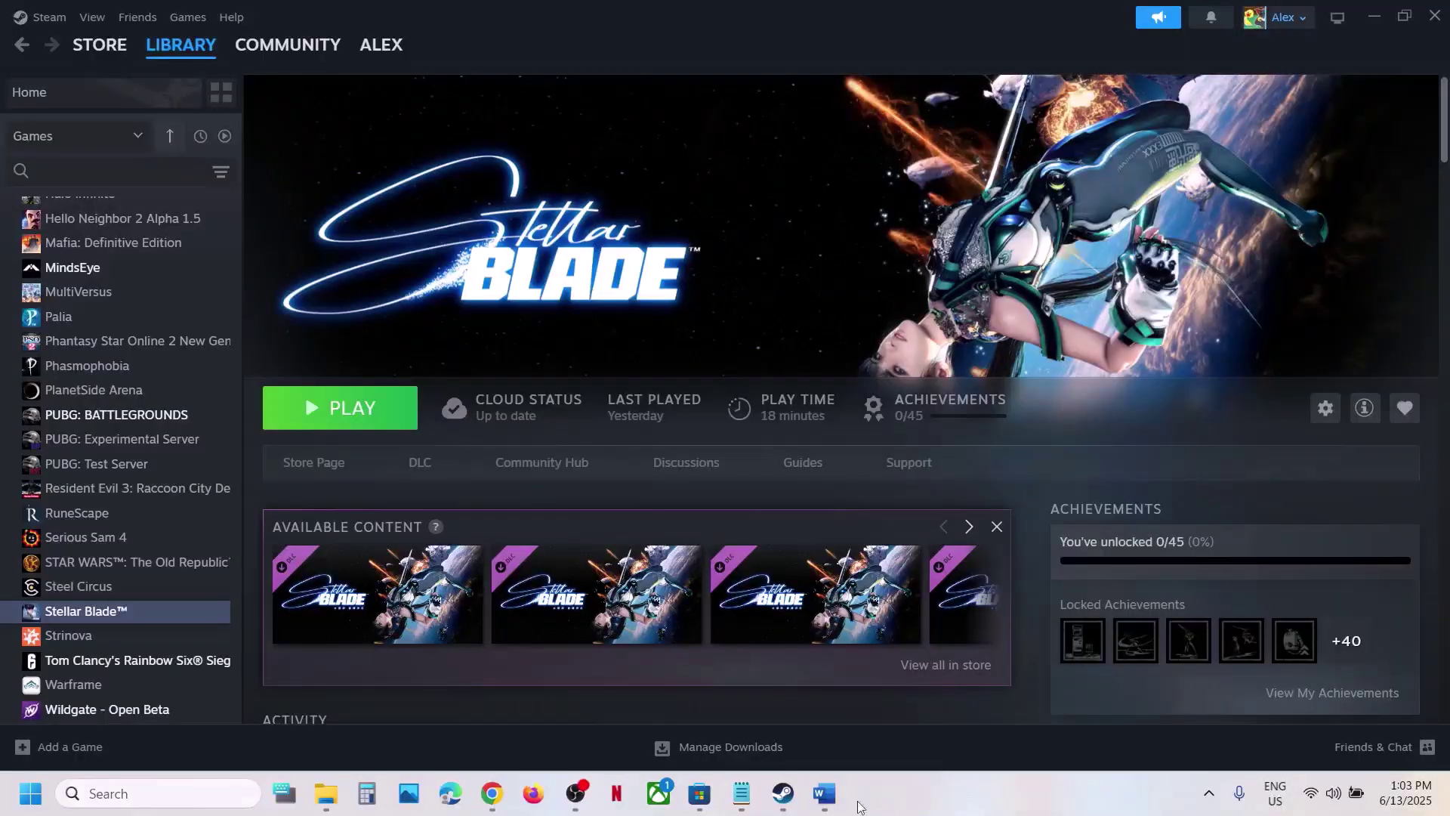
# Step: Check Step 7 in the Word notes, then return to the Stellar Blade page in Steam
pyautogui.click(824, 793)
pyautogui.scroll(-3, 593, 487)
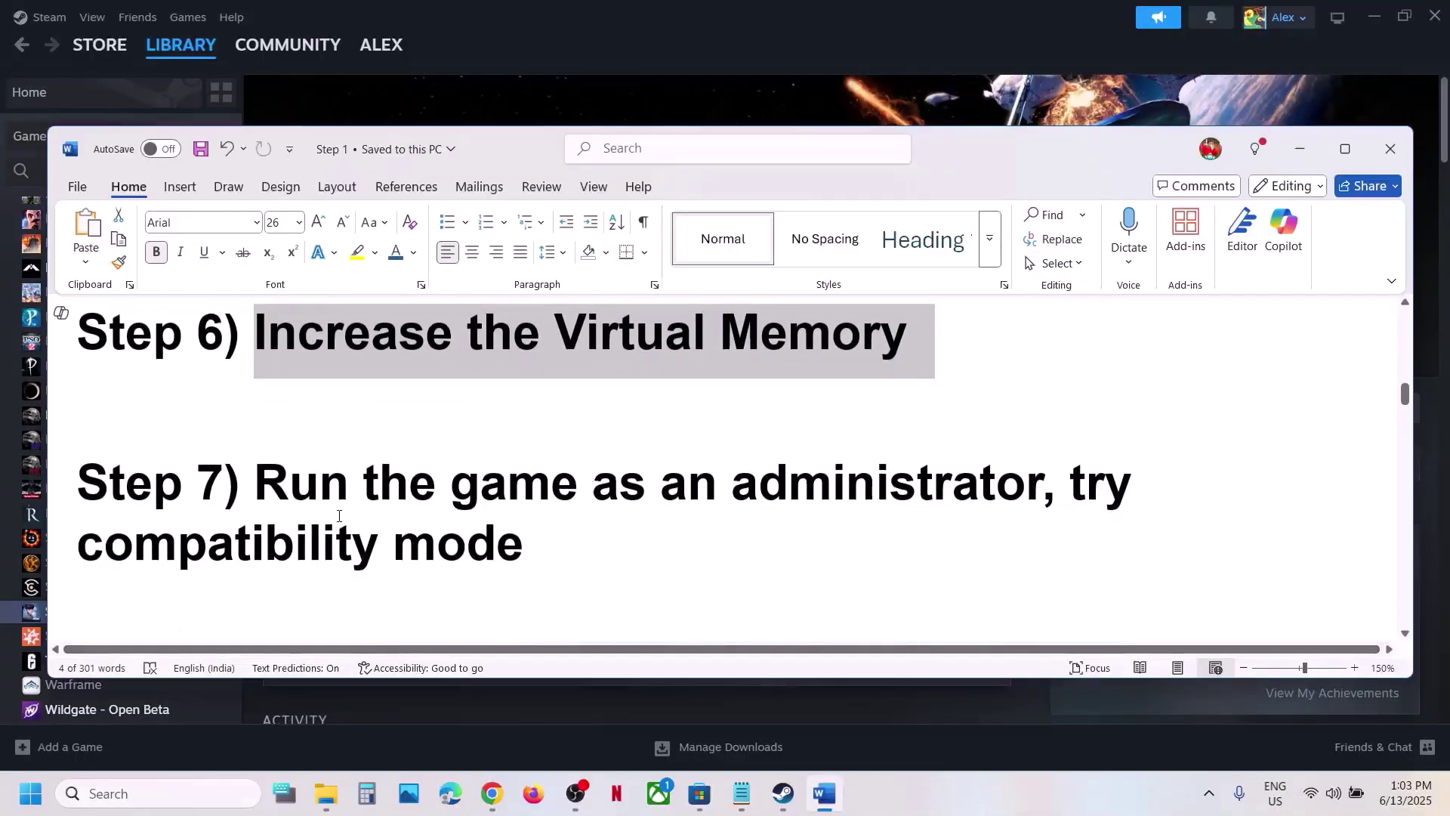
pyautogui.click(575, 44)
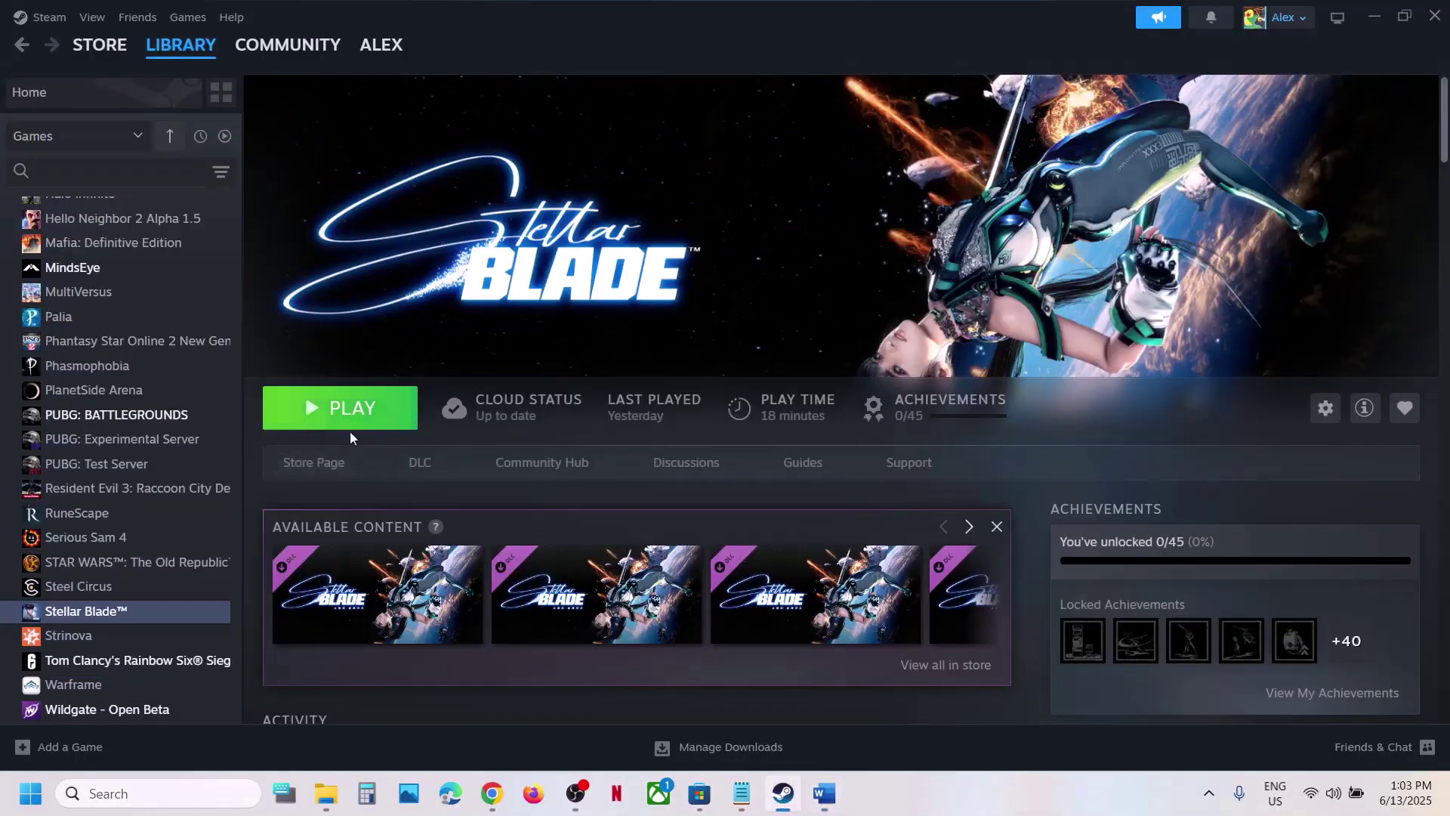
# Step: Browse Stellar Blade's local files from Steam and go to the SB > Binaries > Win64 folder
pyautogui.rightClick(115, 609)
pyautogui.moveTo(218, 567)
pyautogui.click(316, 591)
pyautogui.doubleClick(199, 220)
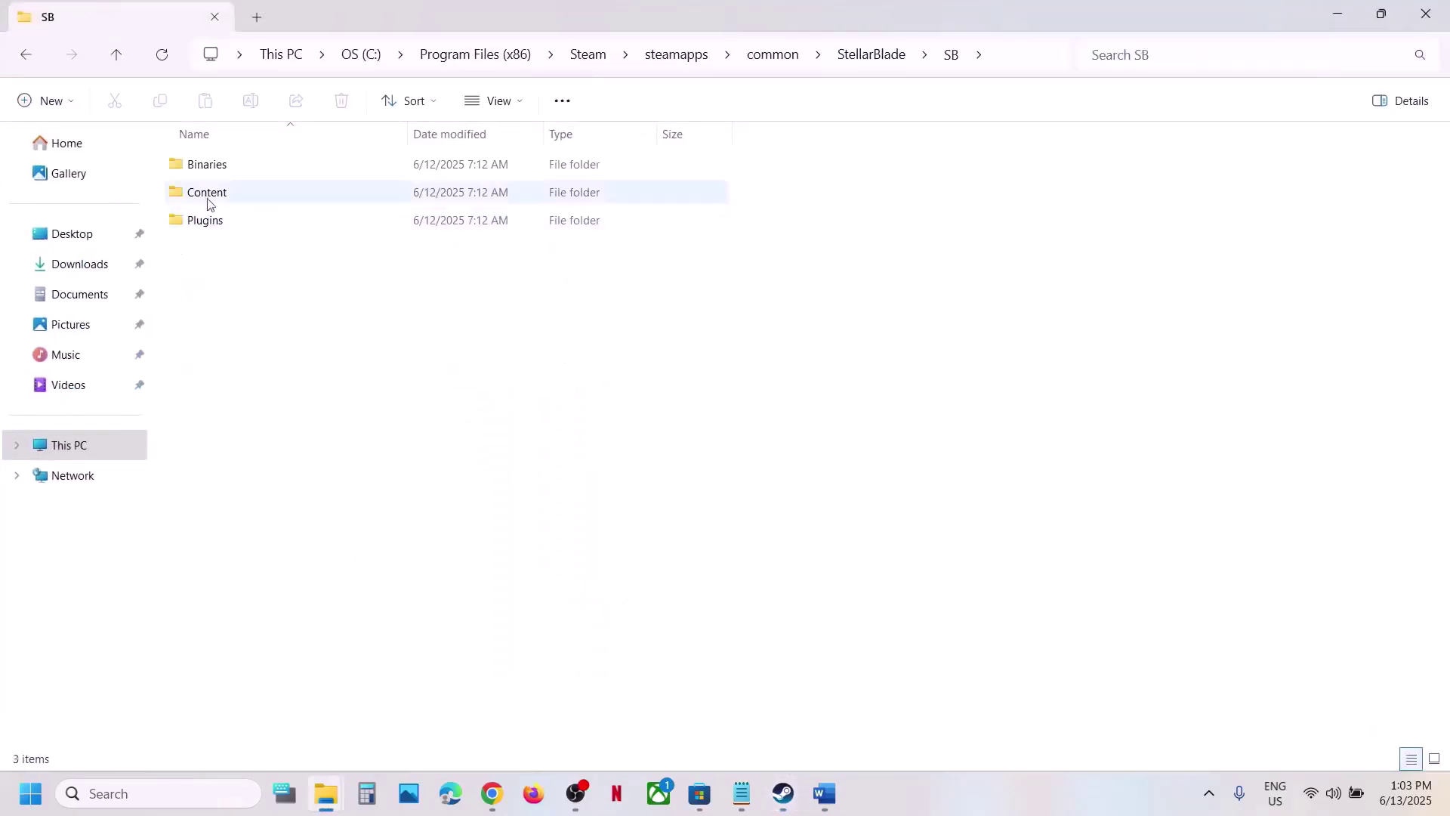
pyautogui.doubleClick(213, 166)
pyautogui.doubleClick(213, 166)
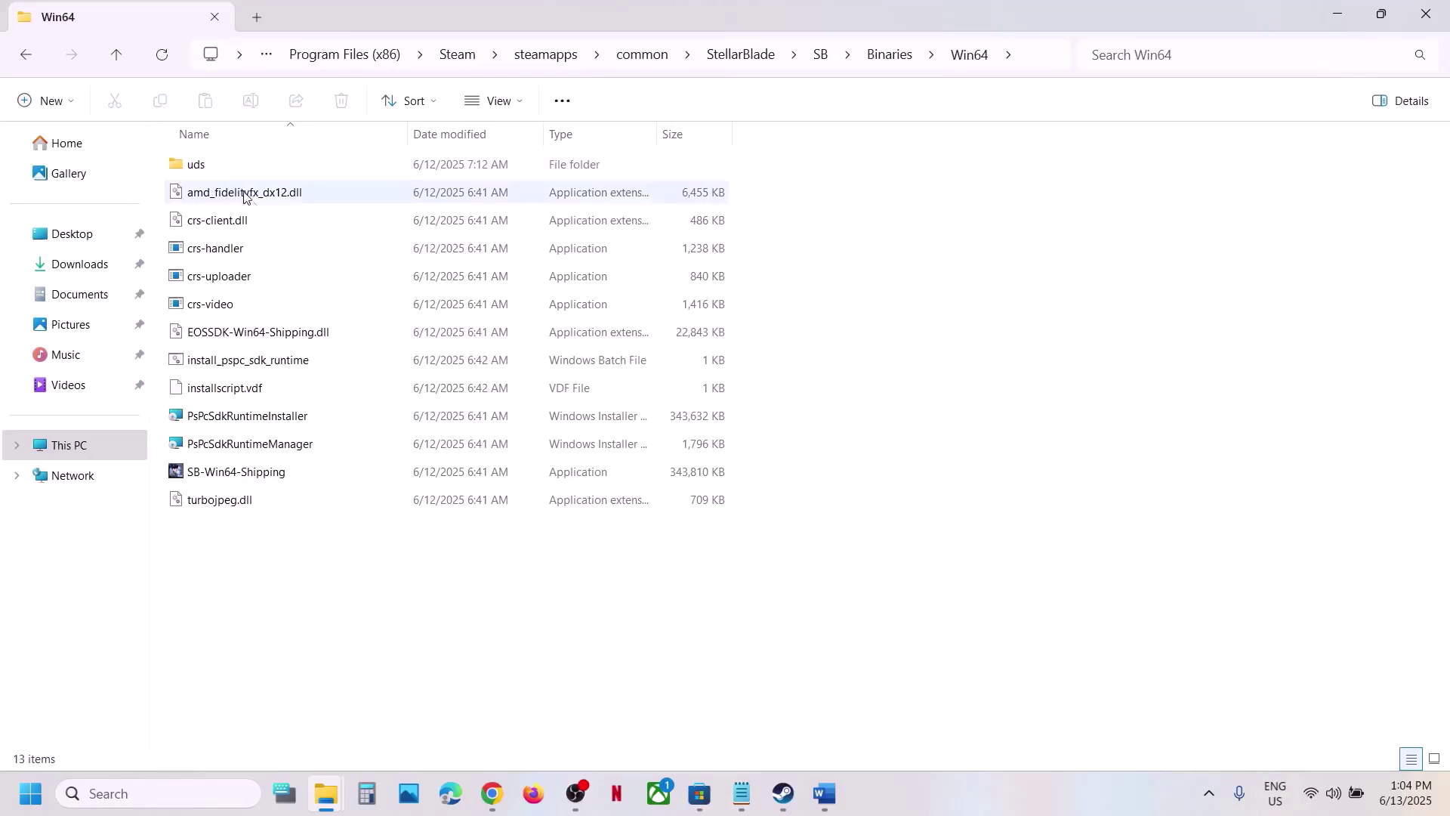
# Step: Set the SB-Win64-Shipping application to run as an administrator in its compatibility properties and save the change
pyautogui.click(244, 475)
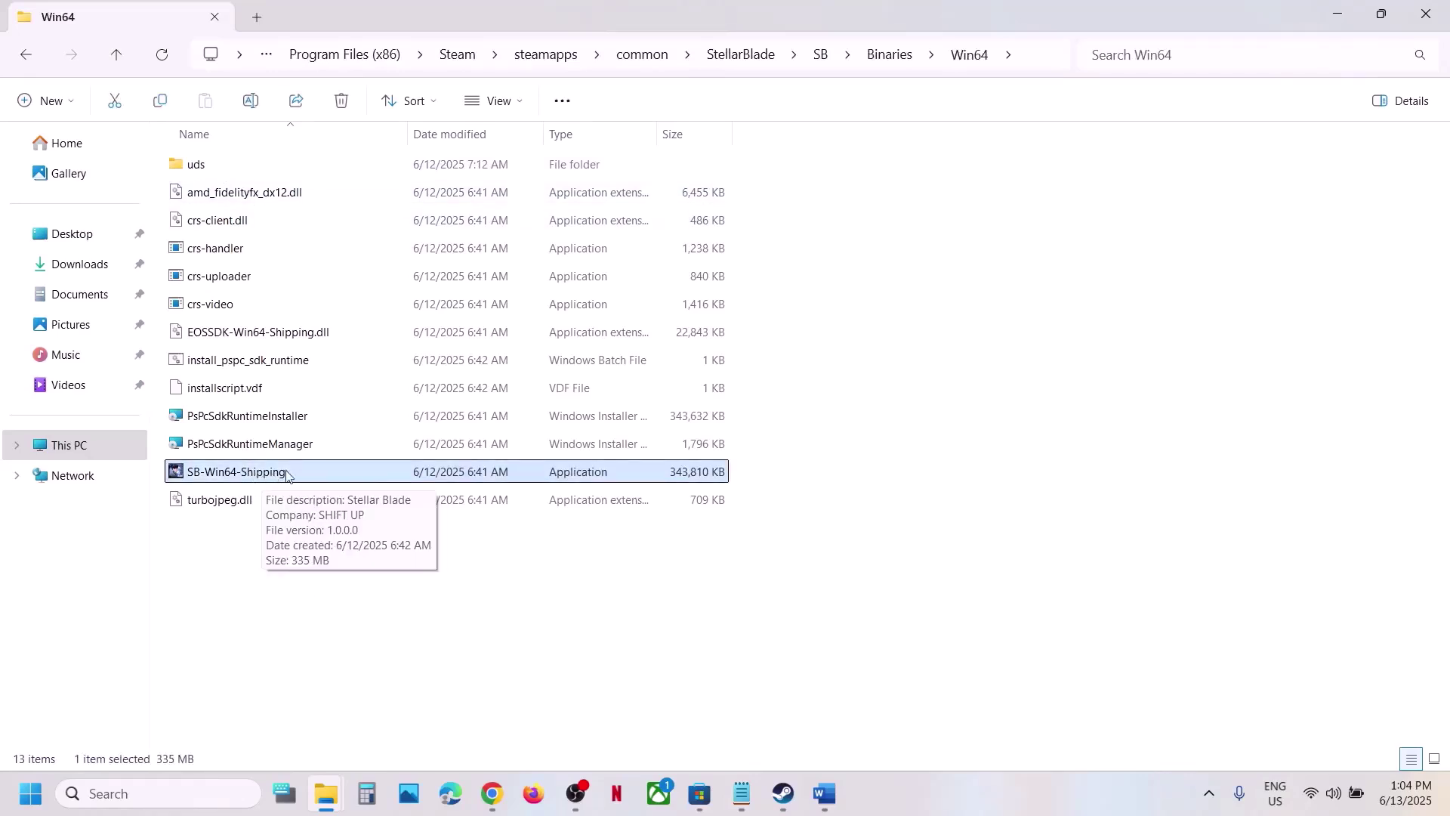
pyautogui.rightClick(281, 474)
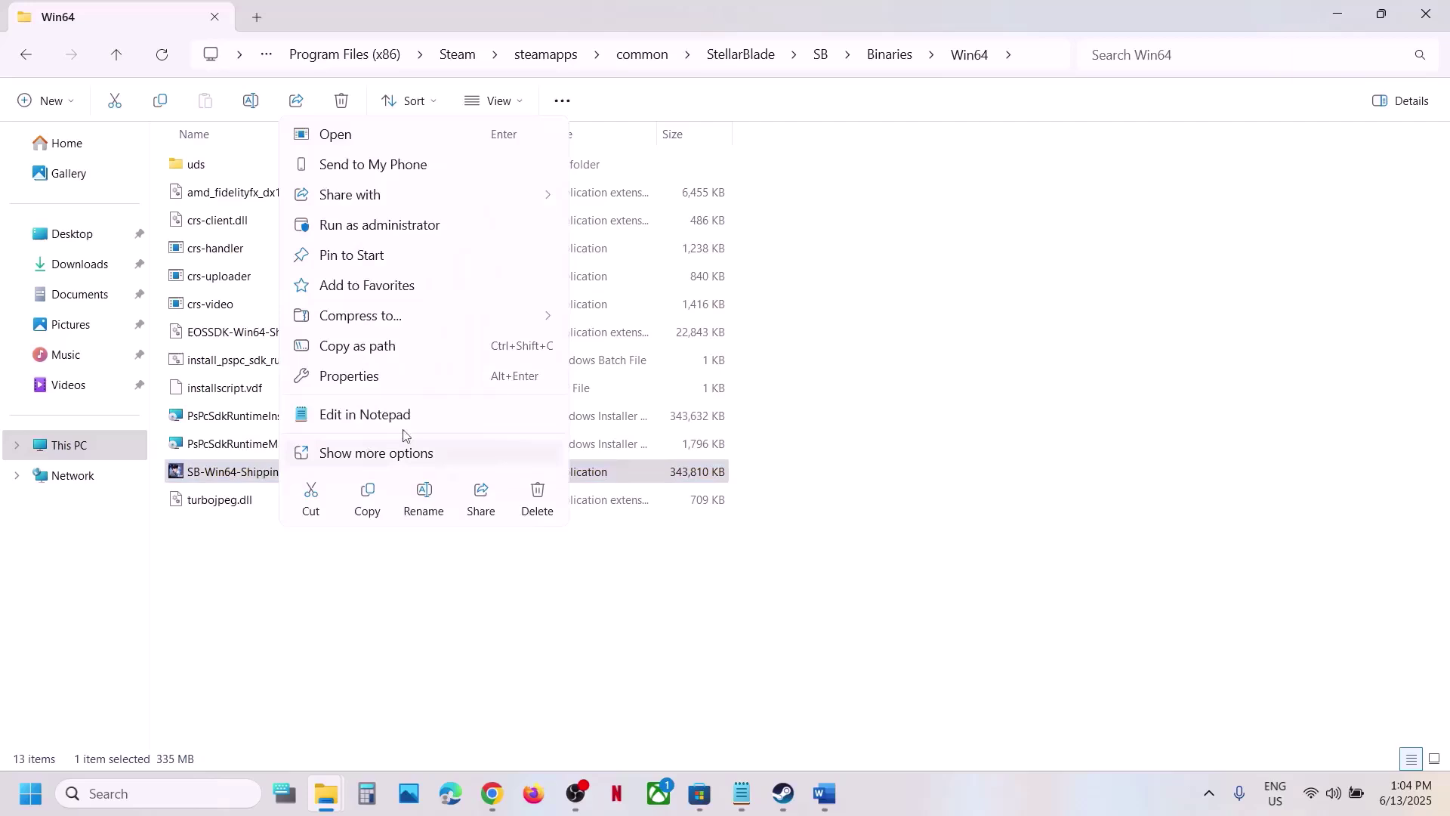
pyautogui.click(403, 383)
pyautogui.click(477, 301)
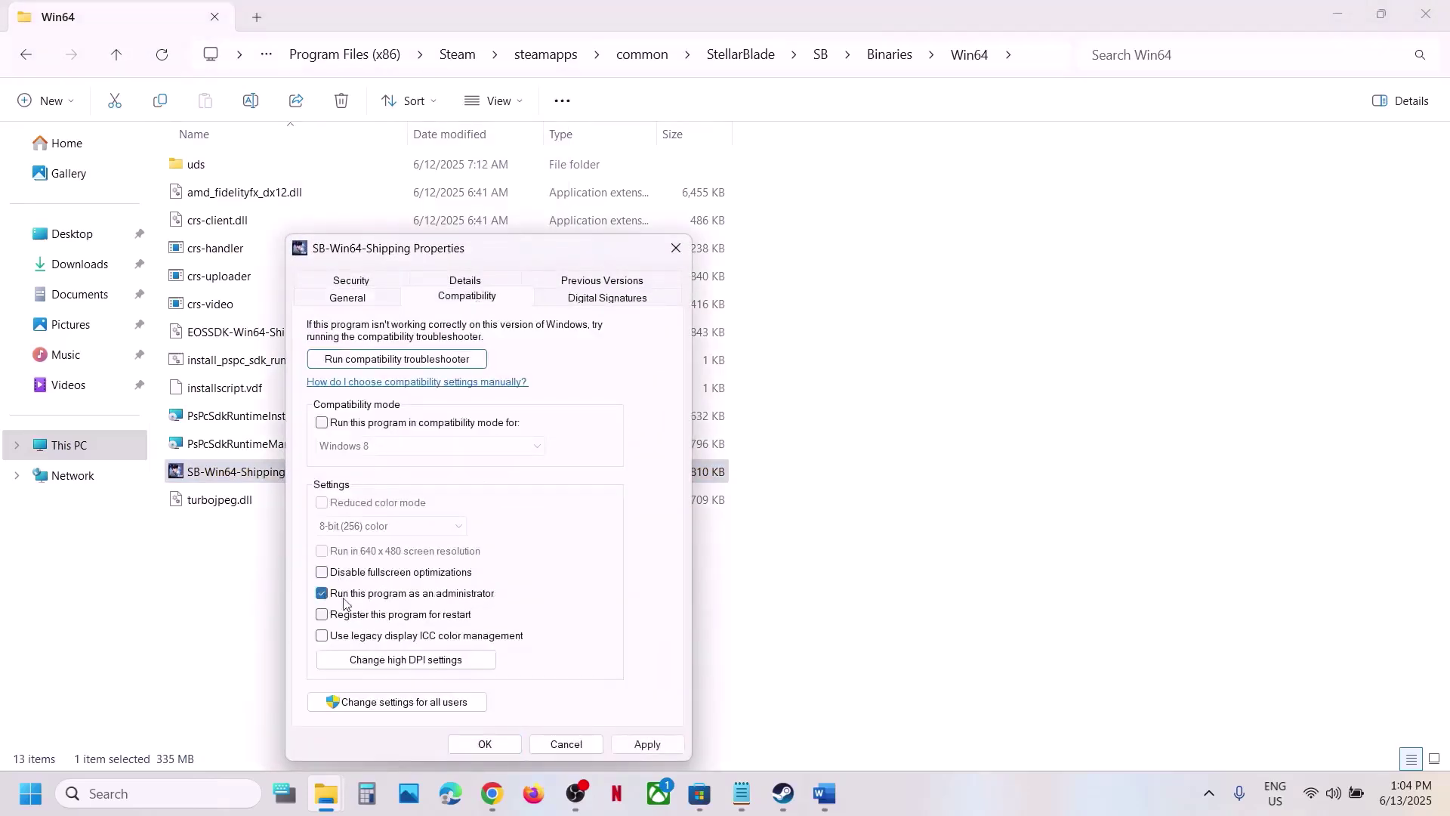
pyautogui.click(653, 747)
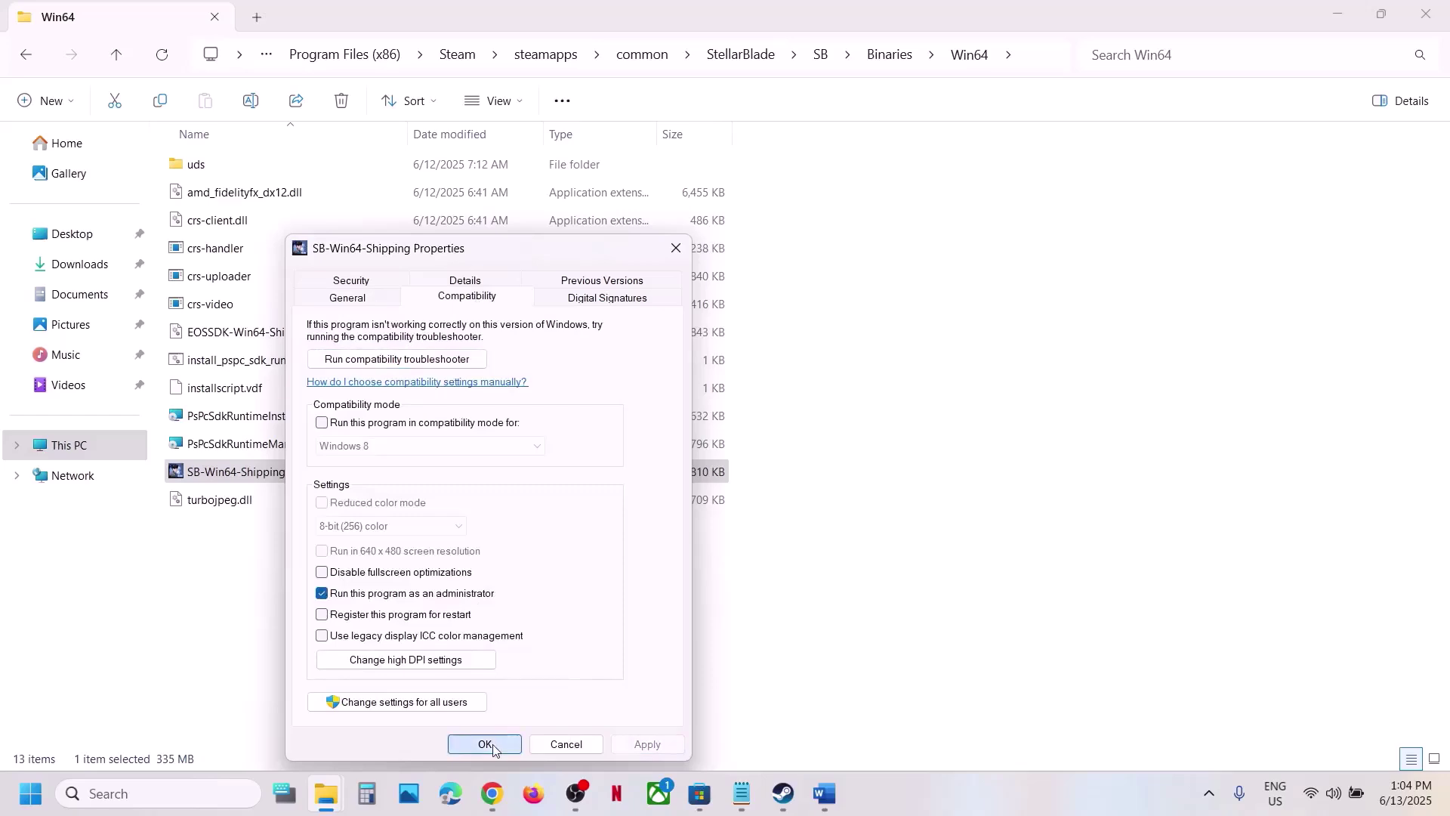
pyautogui.click(486, 744)
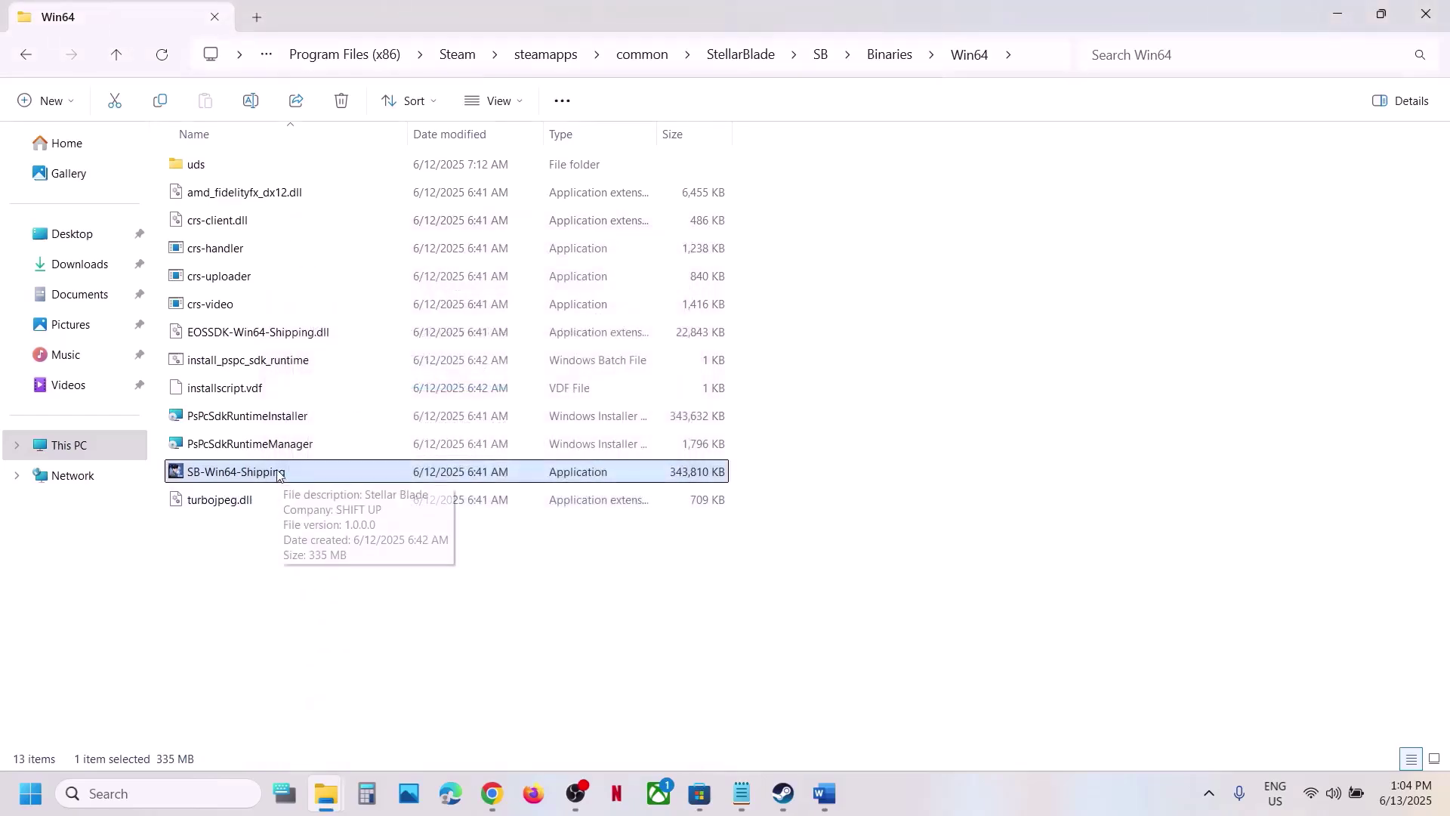
# Step: Reopen the SB-Win64-Shipping compatibility properties and apply compatibility mode for Windows 8
pyautogui.rightClick(280, 479)
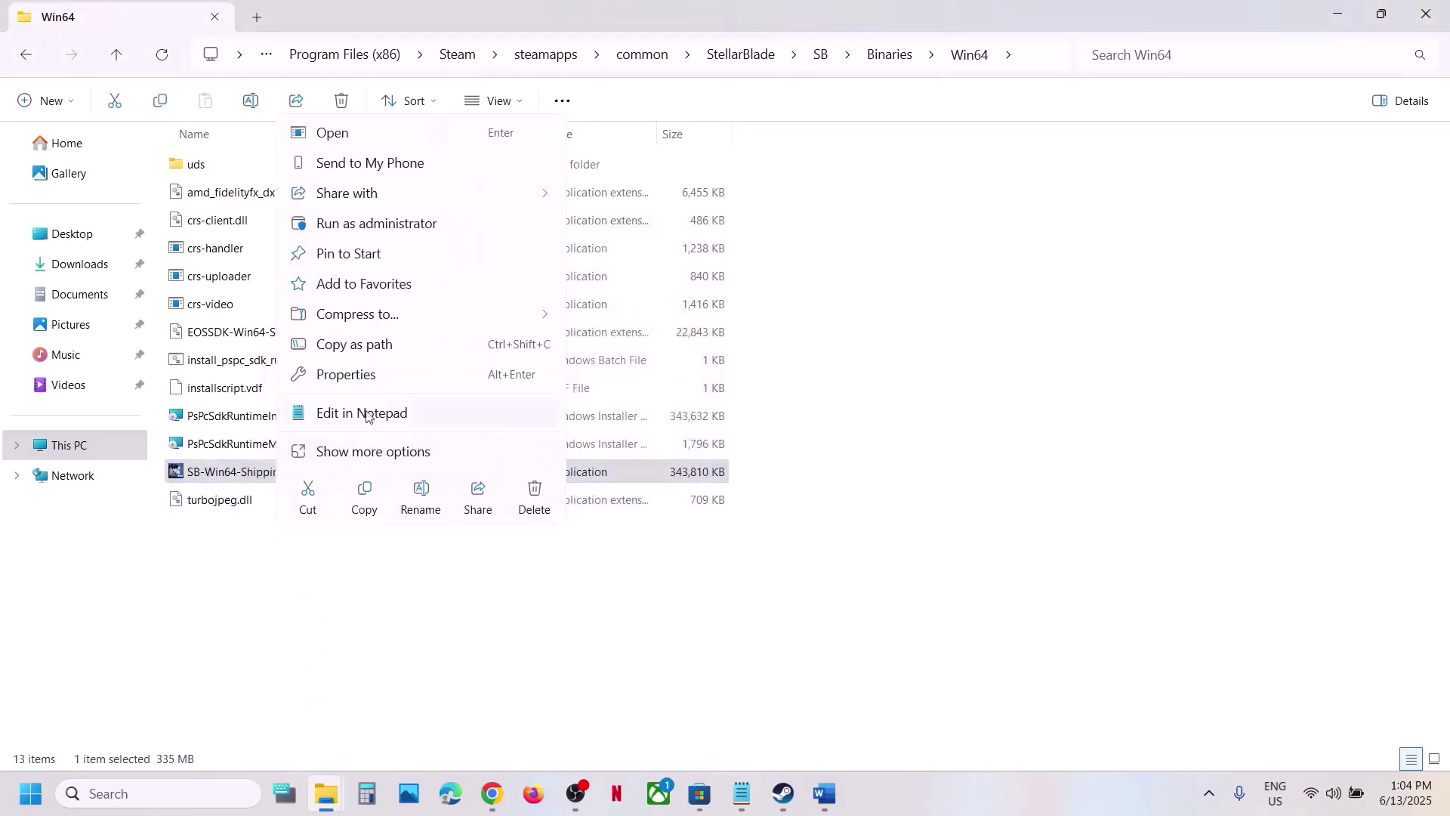
pyautogui.click(352, 378)
pyautogui.click(462, 302)
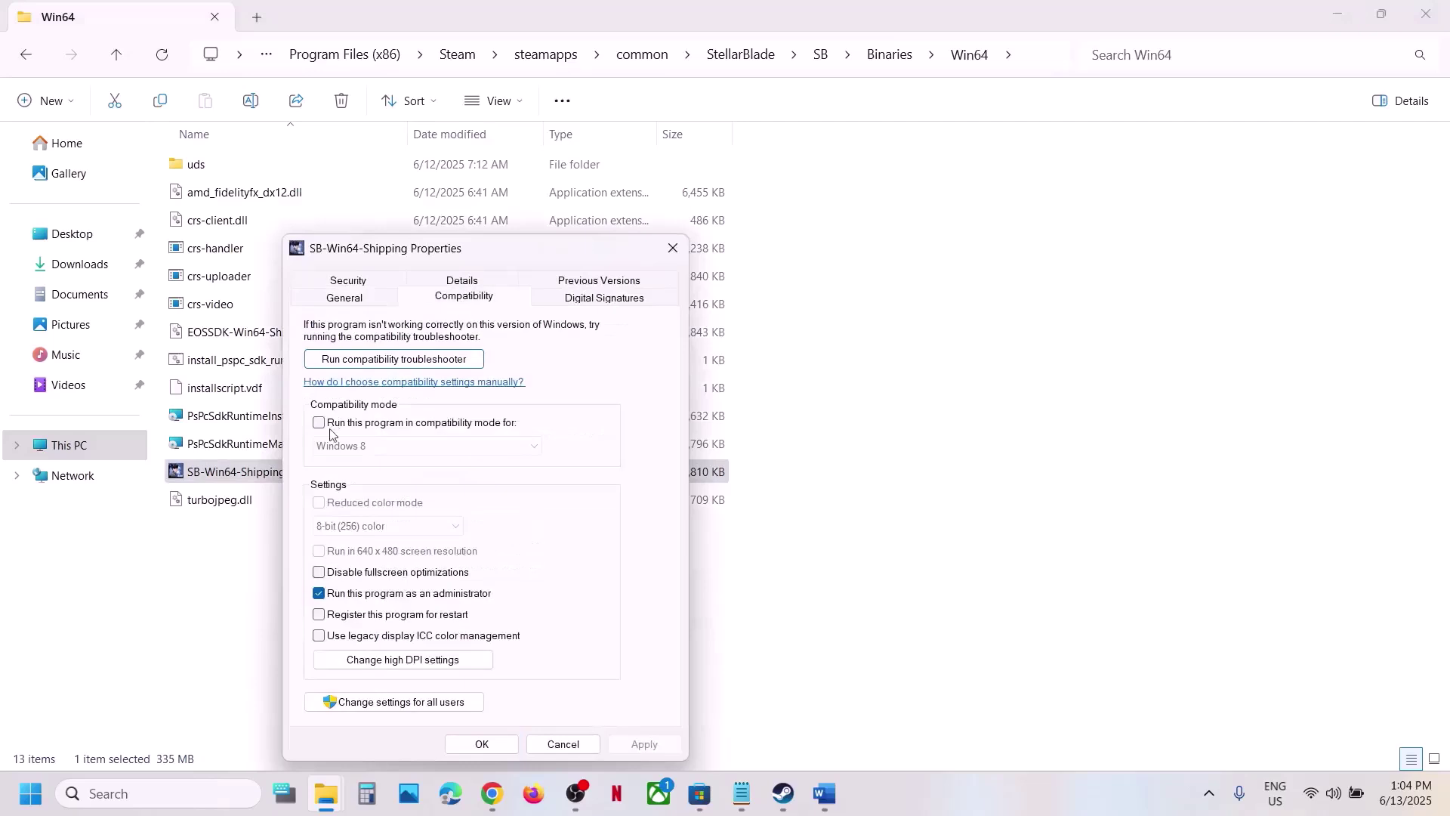
pyautogui.click(318, 424)
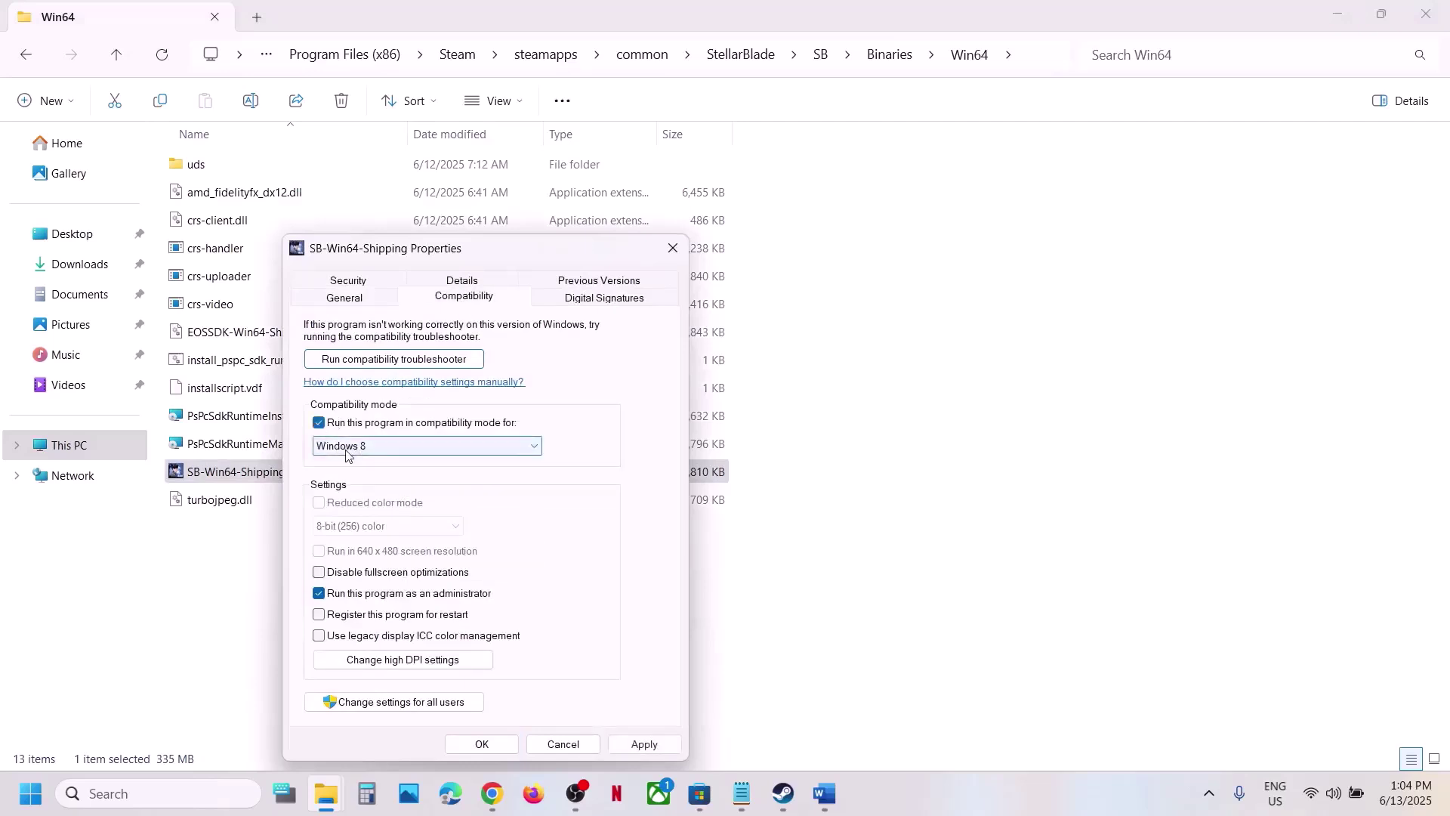
pyautogui.click(645, 742)
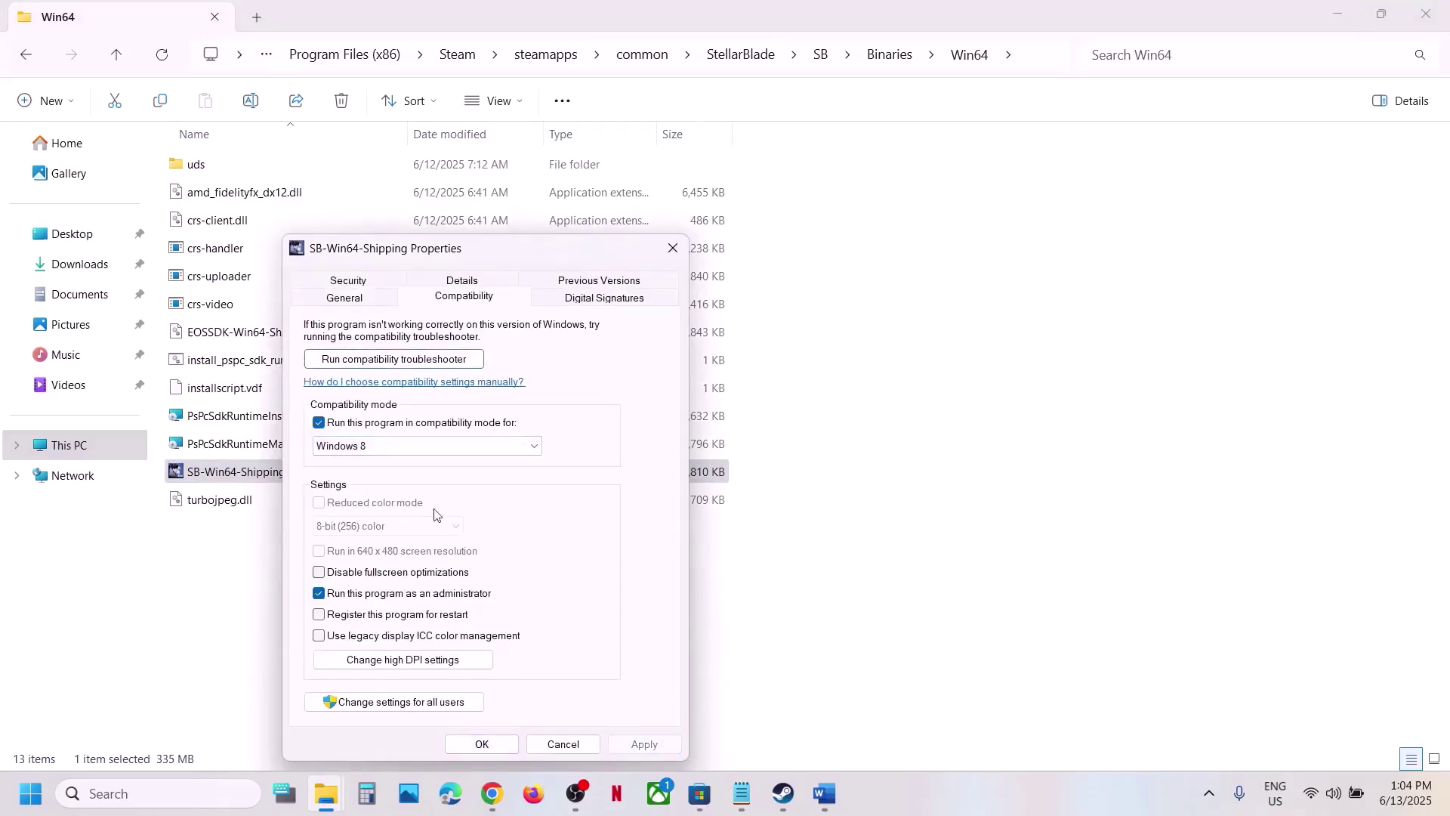
# Step: Switch the compatibility mode to Windows 7, disable fullscreen optimizations, and save the properties
pyautogui.click(412, 446)
pyautogui.click(367, 499)
pyautogui.click(632, 746)
pyautogui.click(493, 746)
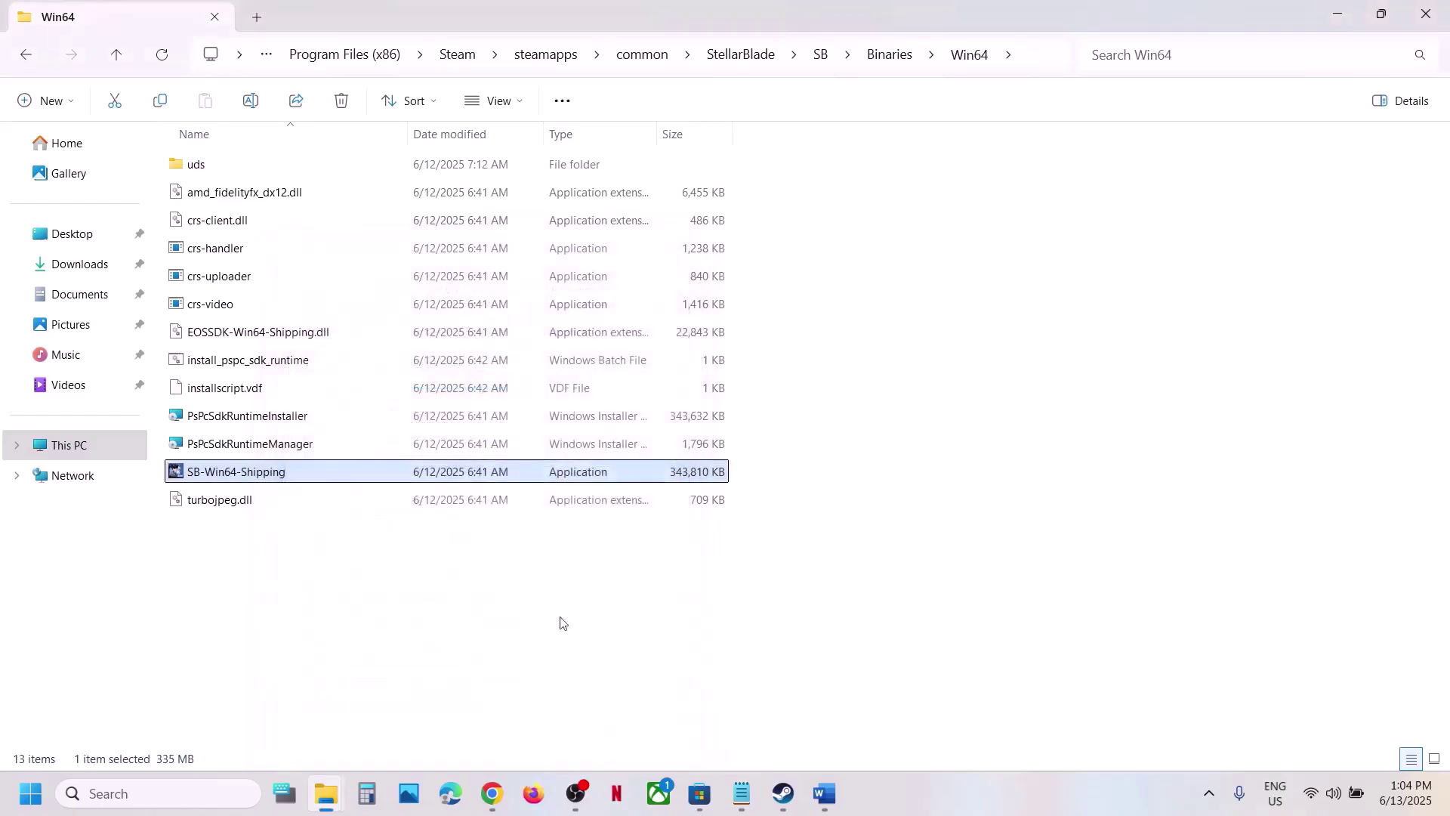
# Step: Turn off compatibility mode, disabled fullscreen optimizations and running as administrator for SB-Win64-Shipping, and save the properties
pyautogui.rightClick(257, 479)
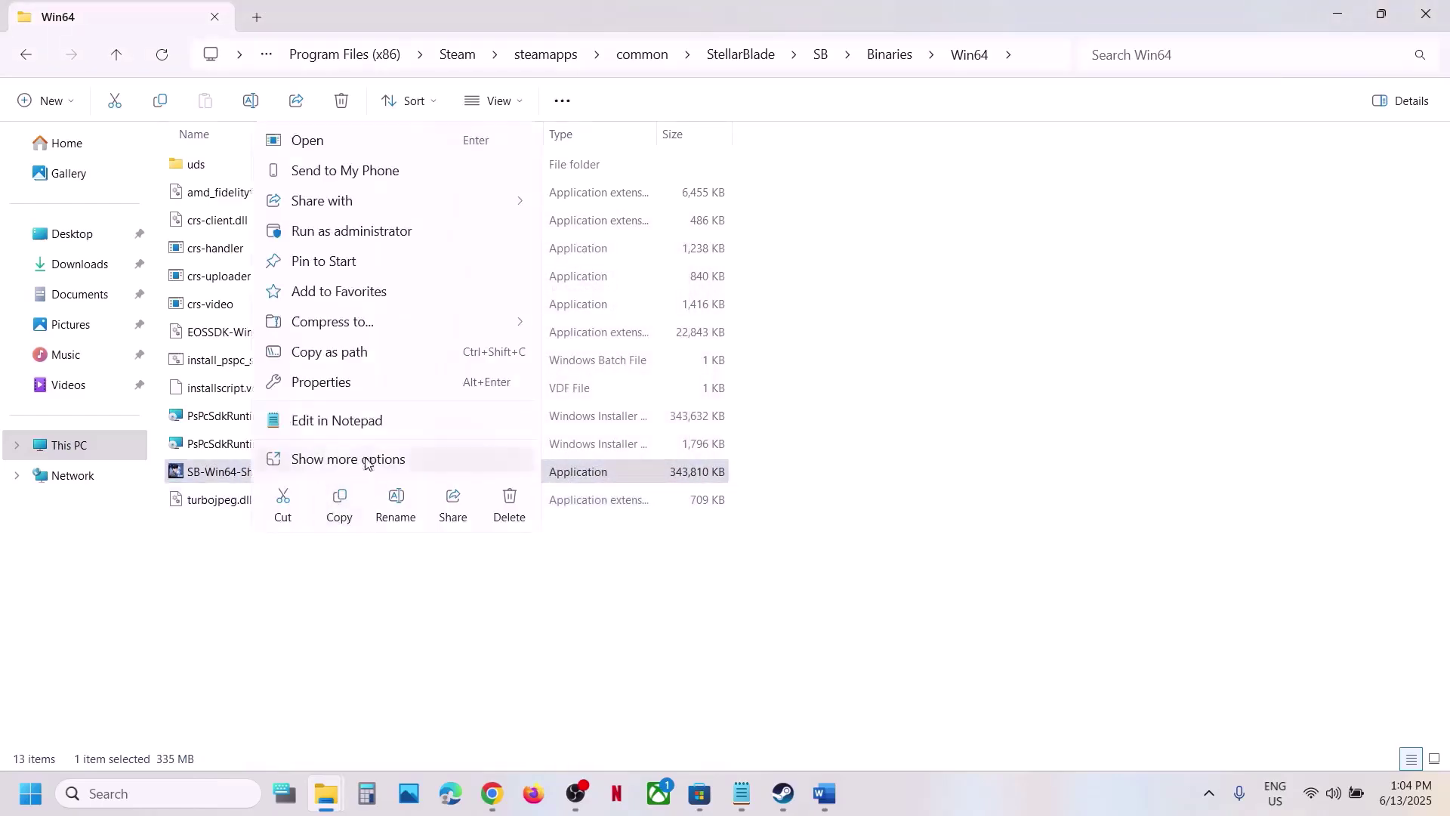
pyautogui.click(340, 380)
pyautogui.click(439, 296)
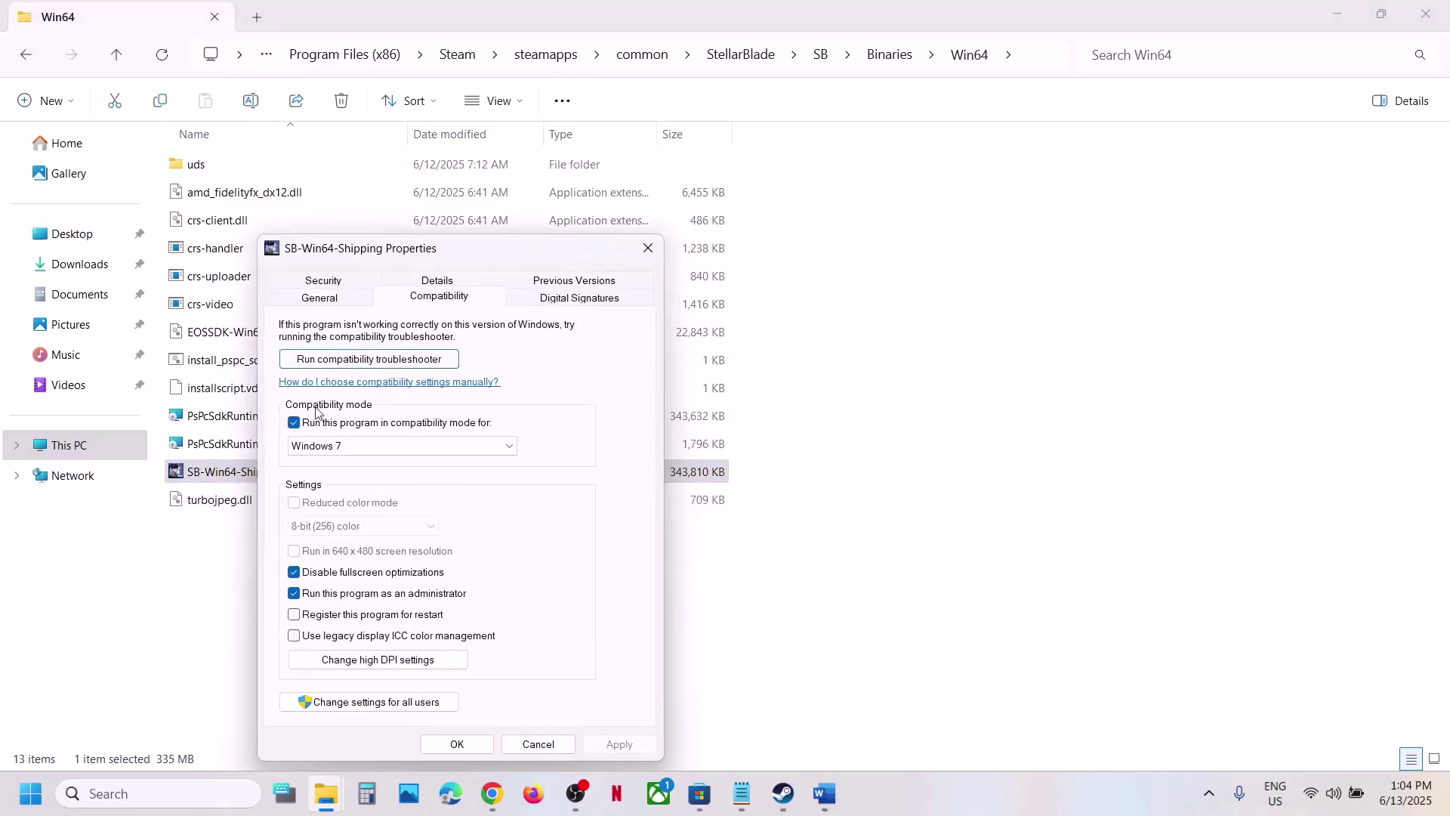
pyautogui.click(294, 424)
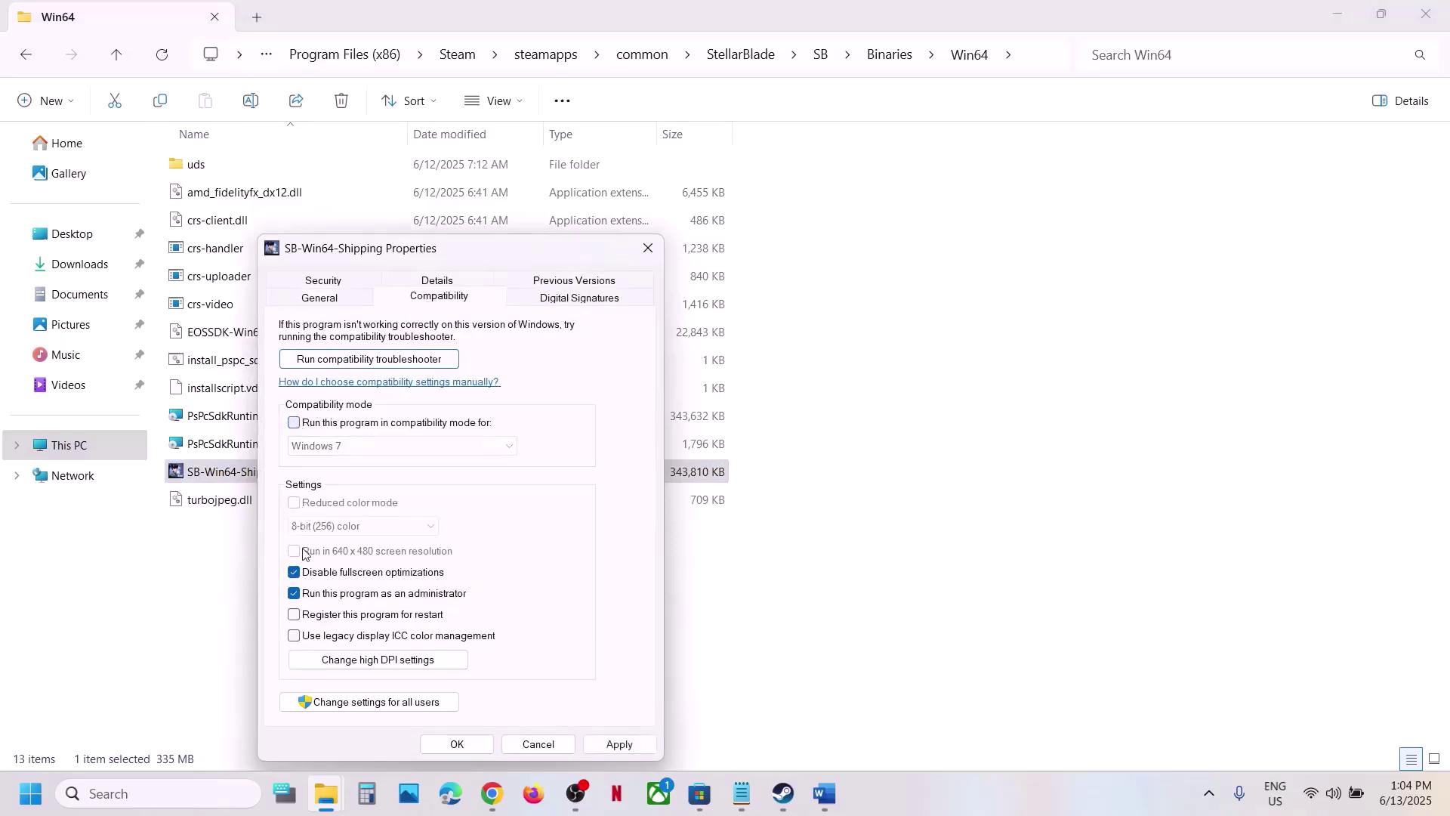
pyautogui.click(295, 594)
pyautogui.click(640, 747)
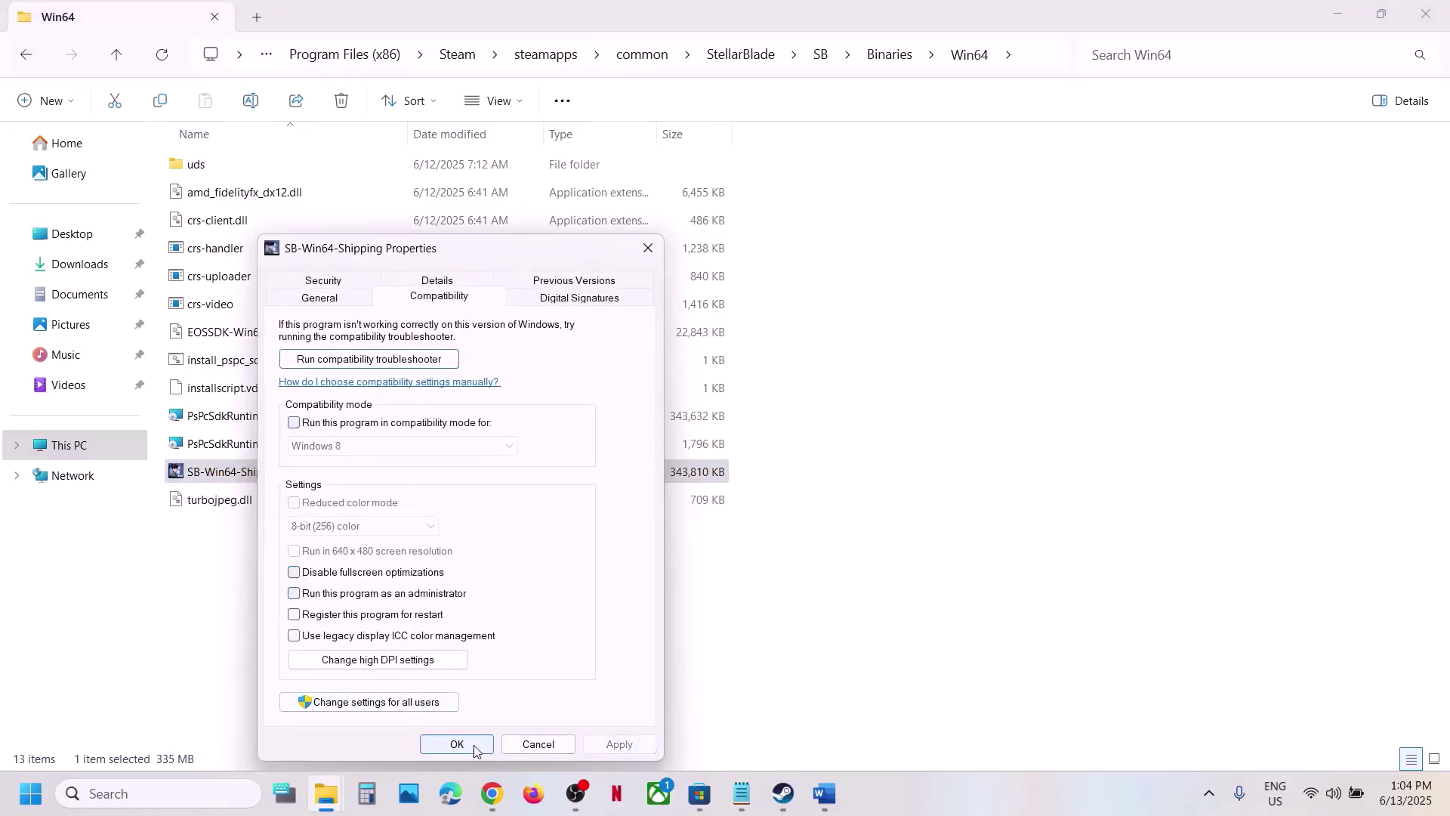
pyautogui.click(457, 745)
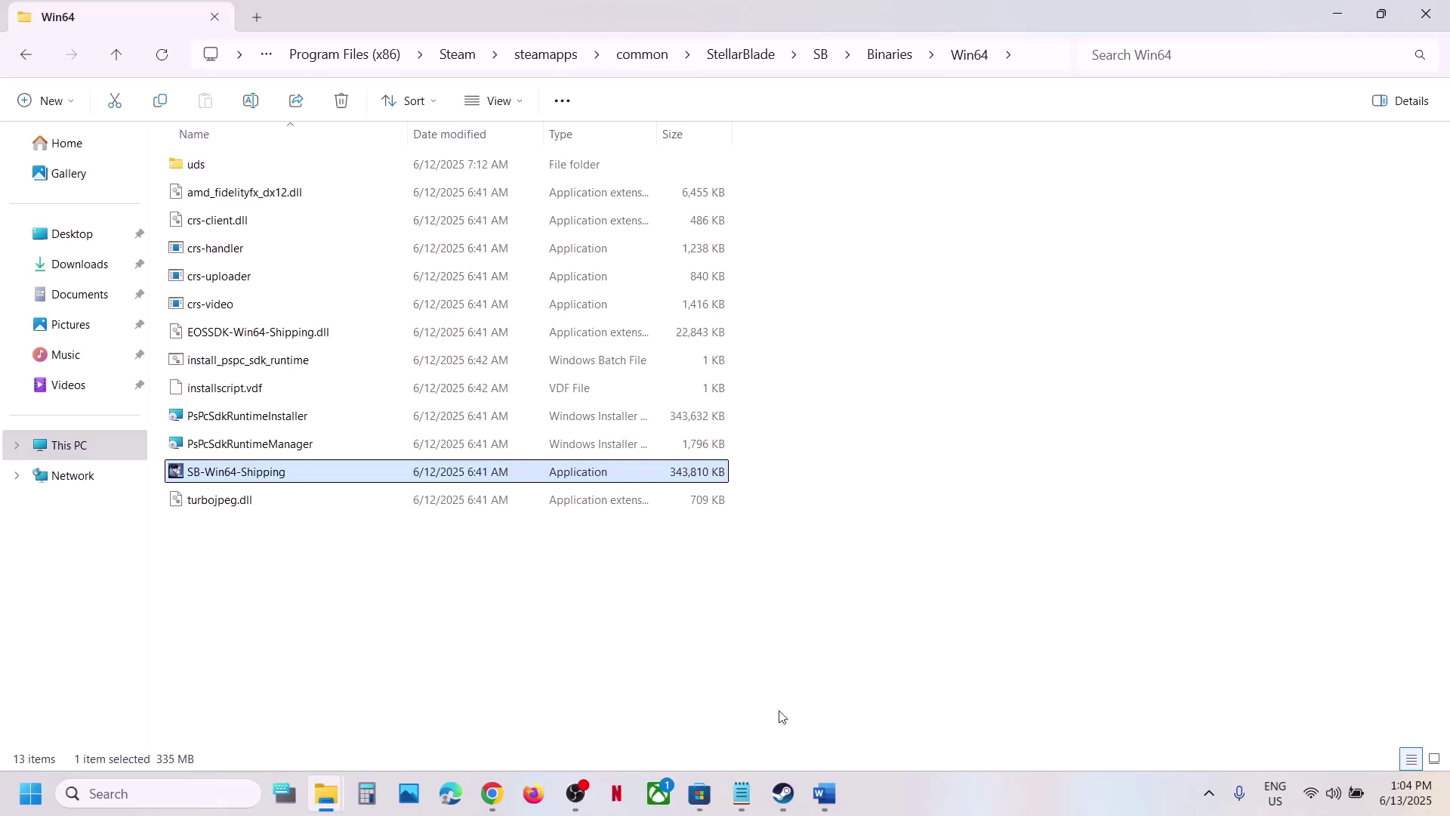
# Step: Read and highlight Step 8 in the Word notes about allowing the game exe in antivirus, Windows Security and firewall
pyautogui.click(831, 782)
pyautogui.scroll(-5, 335, 523)
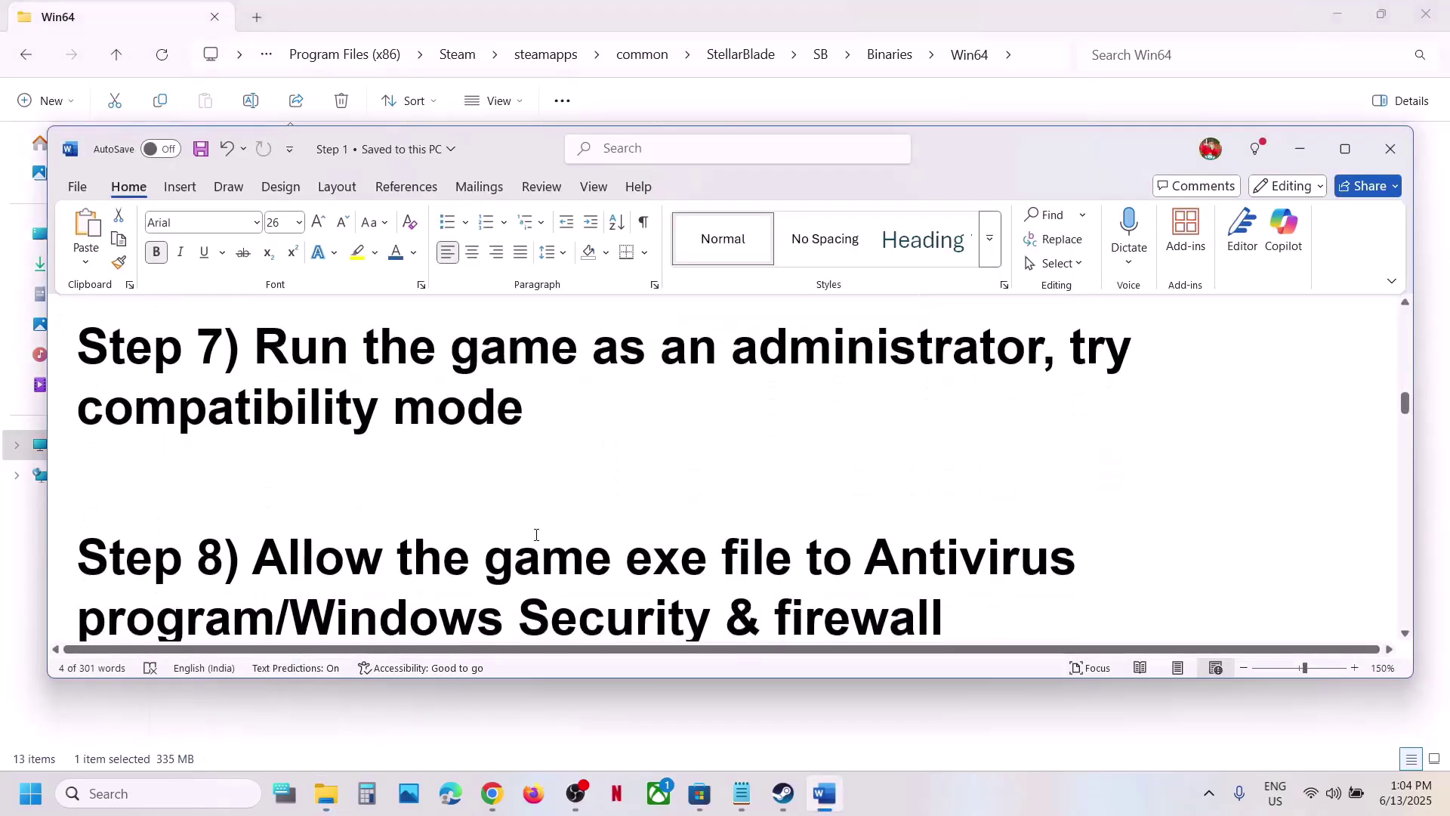
pyautogui.moveTo(261, 492); pyautogui.dragTo(266, 542)
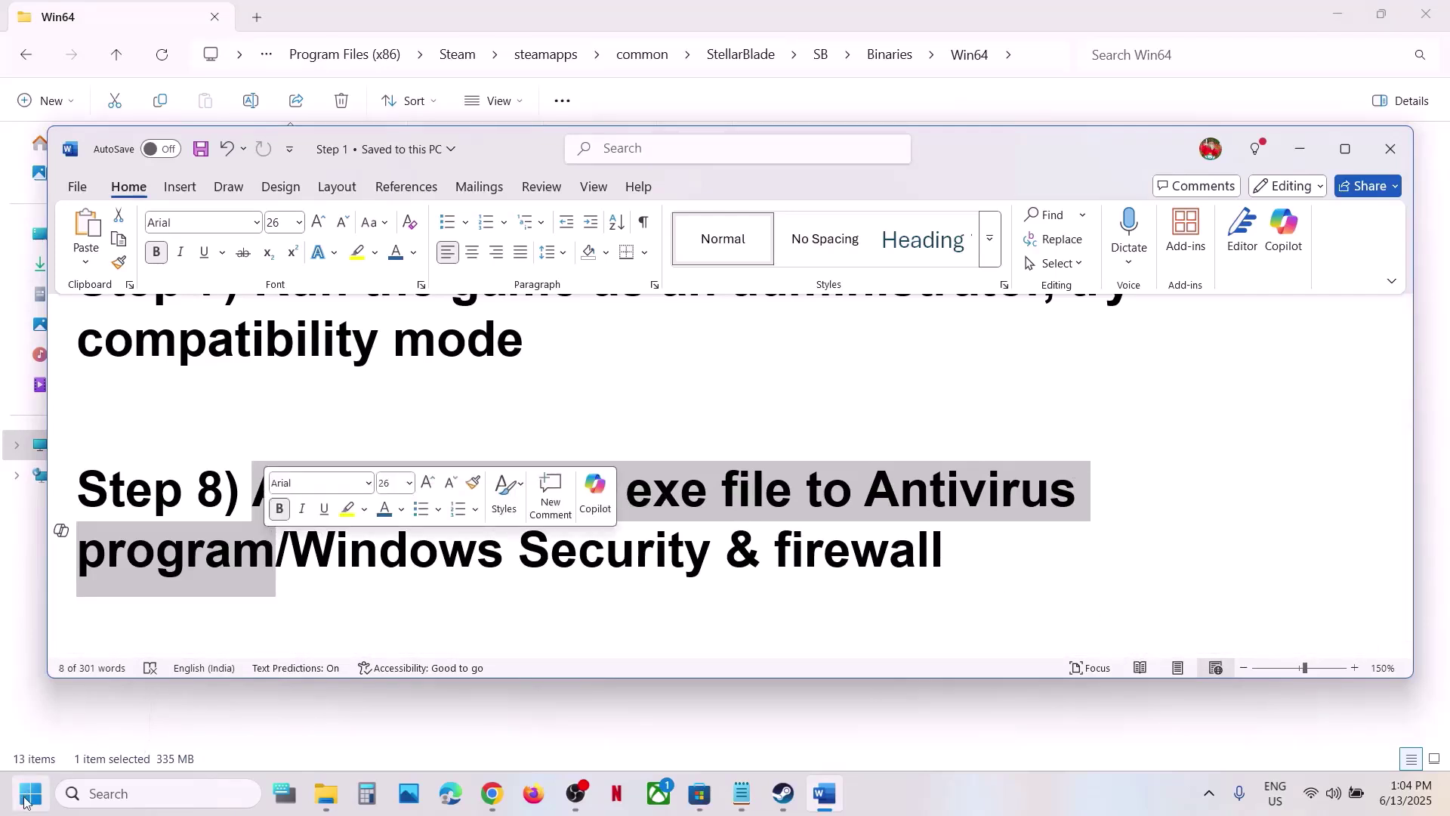
pyautogui.click(655, 550)
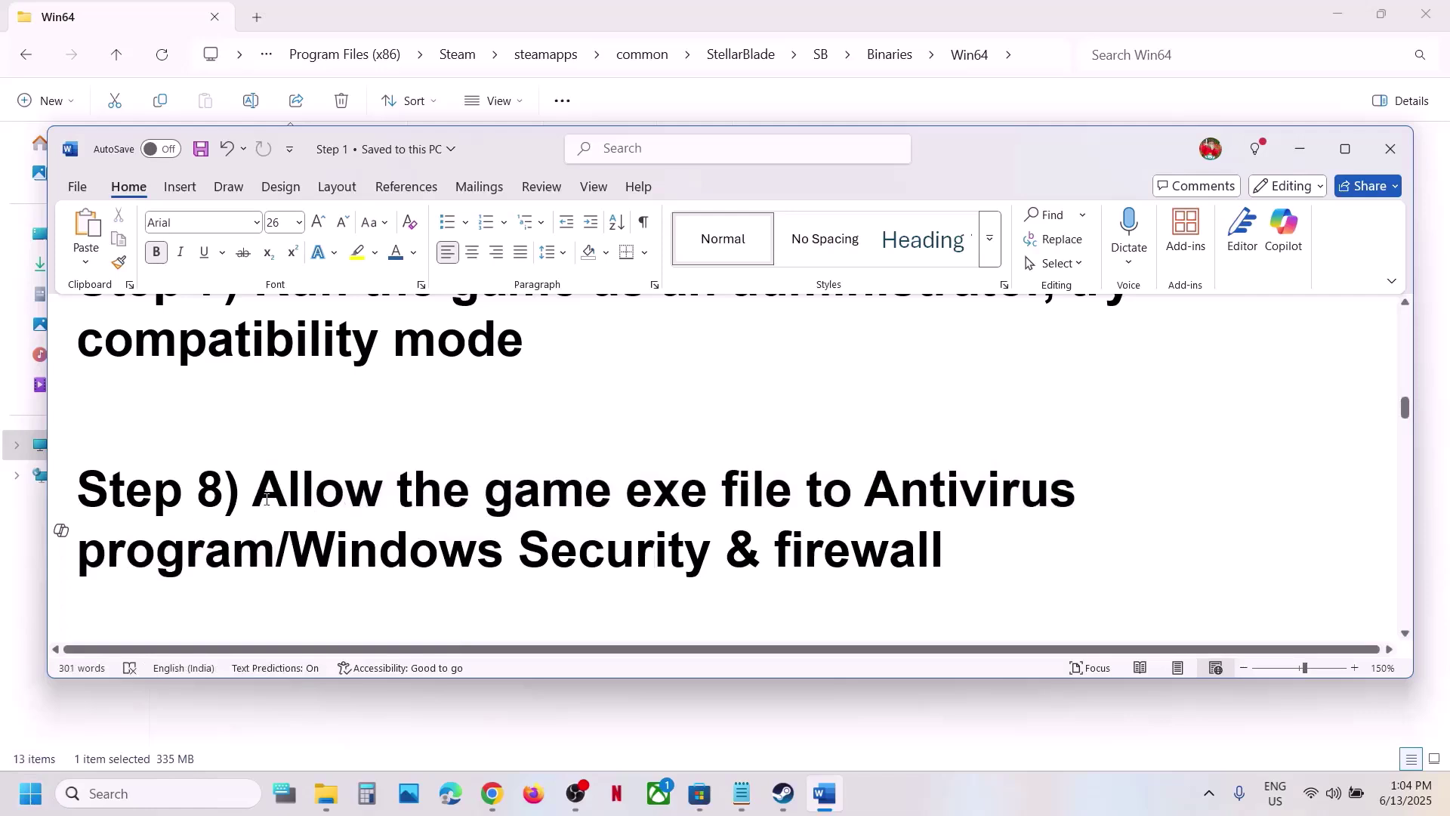
pyautogui.moveTo(266, 499); pyautogui.dragTo(276, 568)
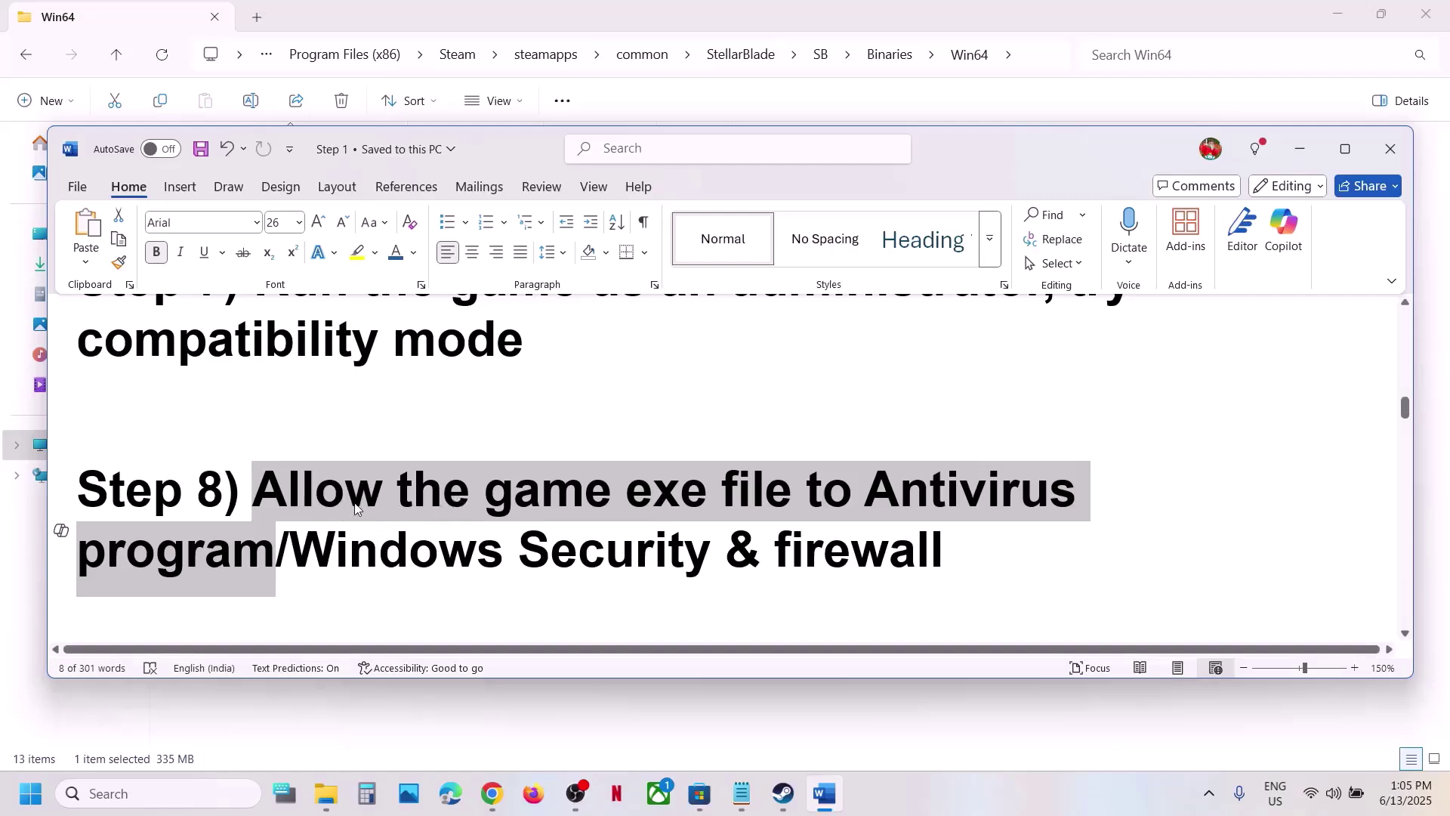
pyautogui.click(268, 499)
pyautogui.moveTo(269, 499); pyautogui.dragTo(839, 555)
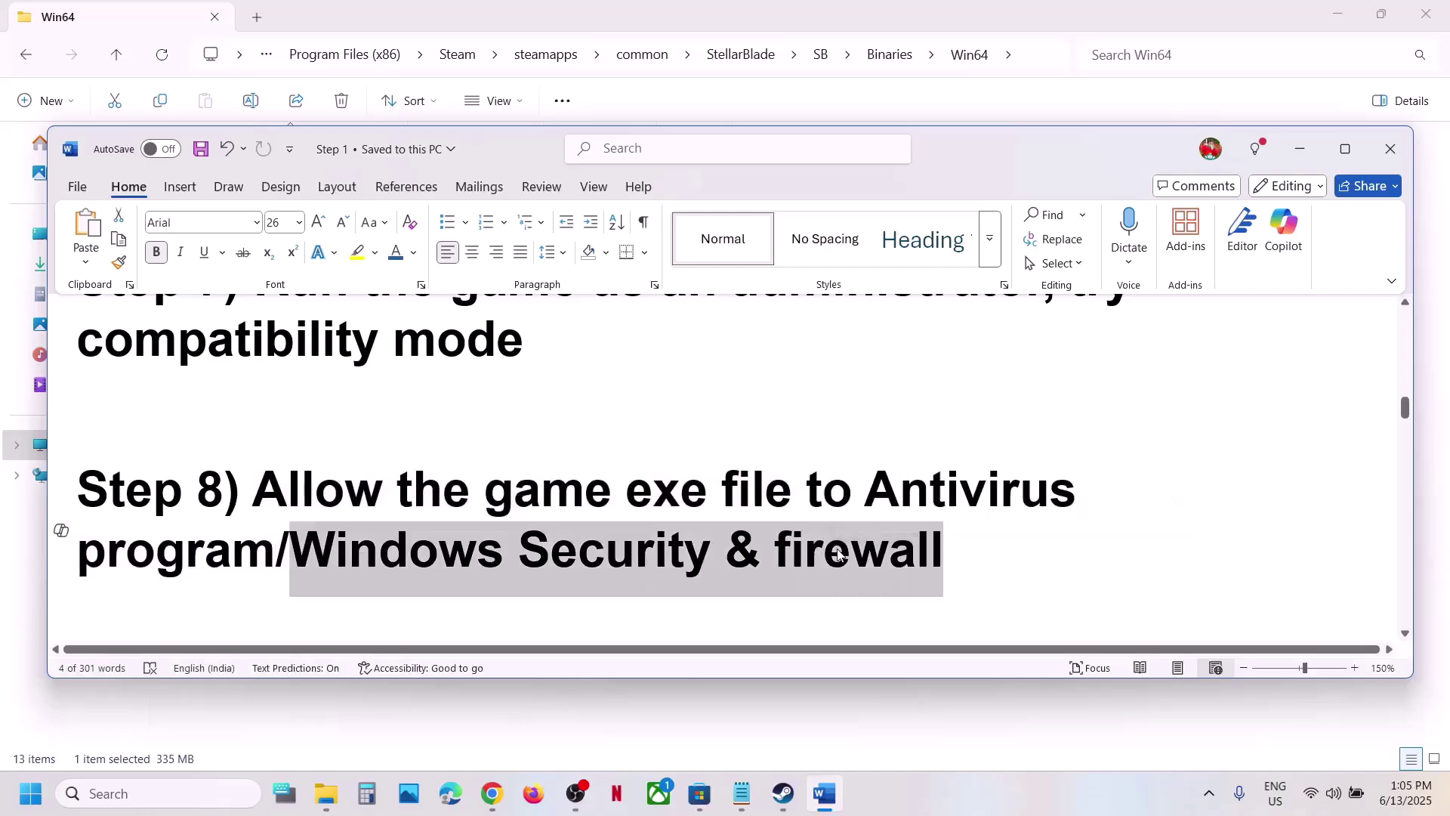
# Step: Open Windows Security's virus and threat protection from the Windows privacy settings and go to ransomware protection management
pyautogui.press('super+i')
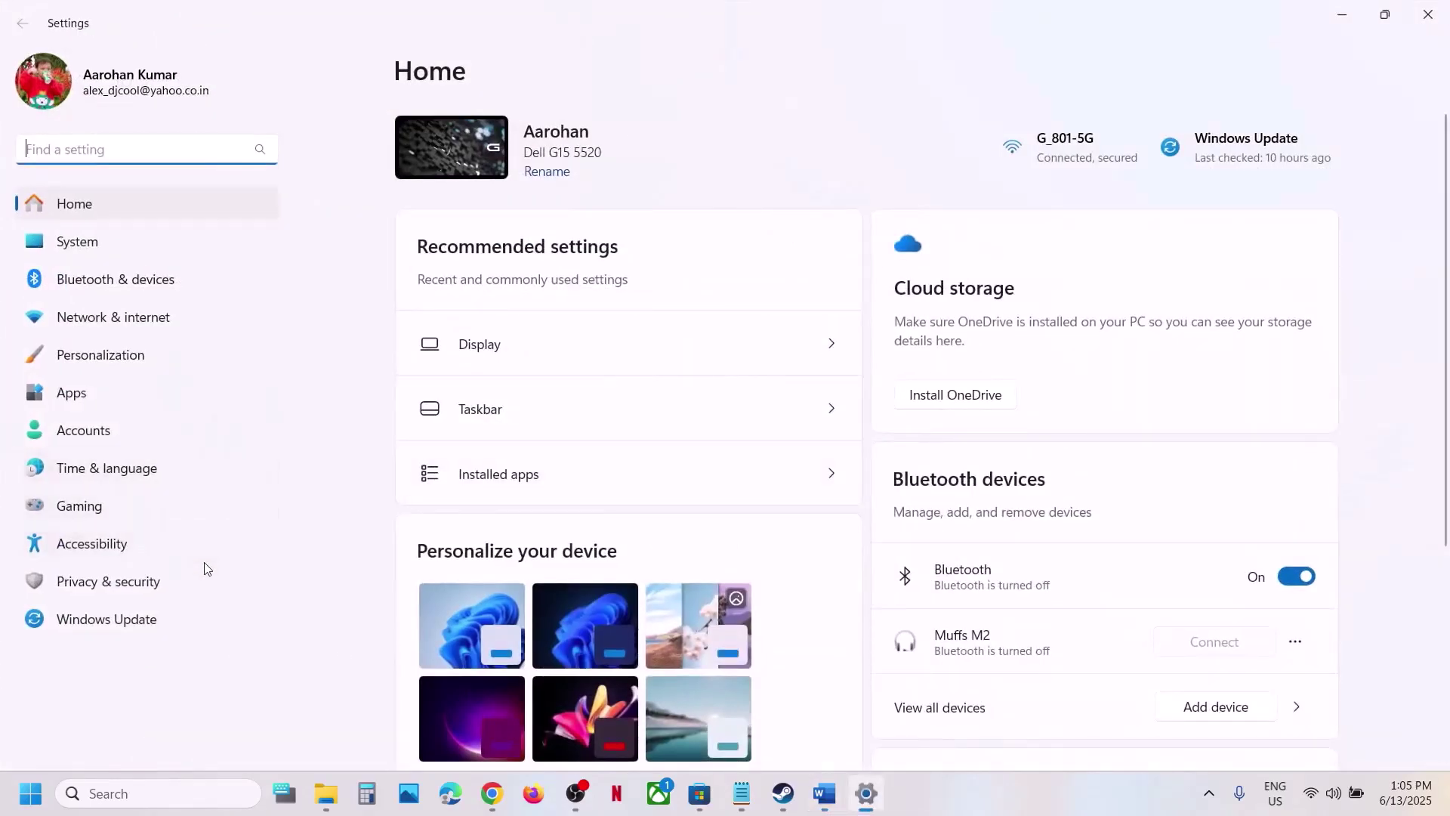
pyautogui.click(189, 578)
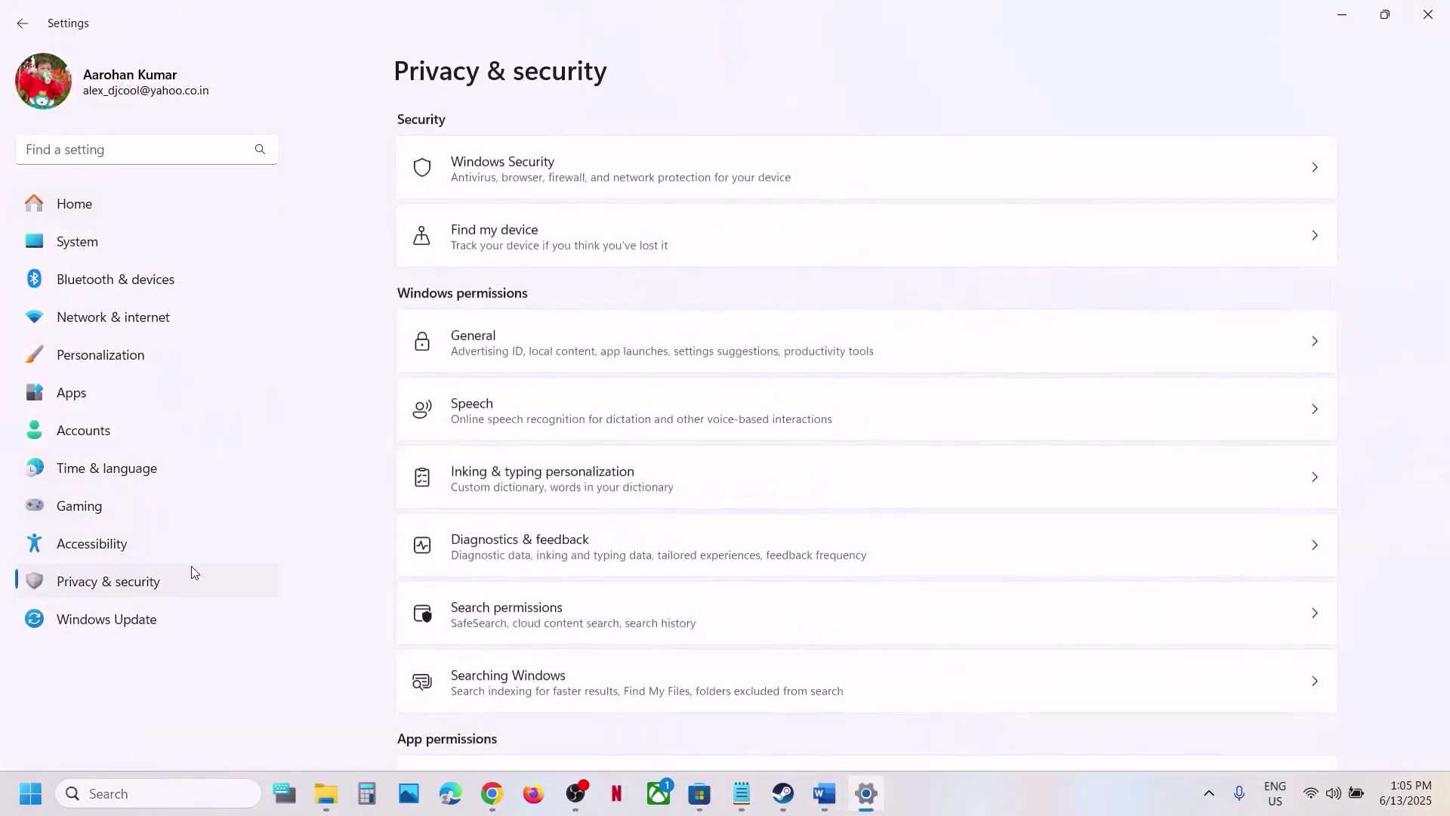
pyautogui.click(518, 169)
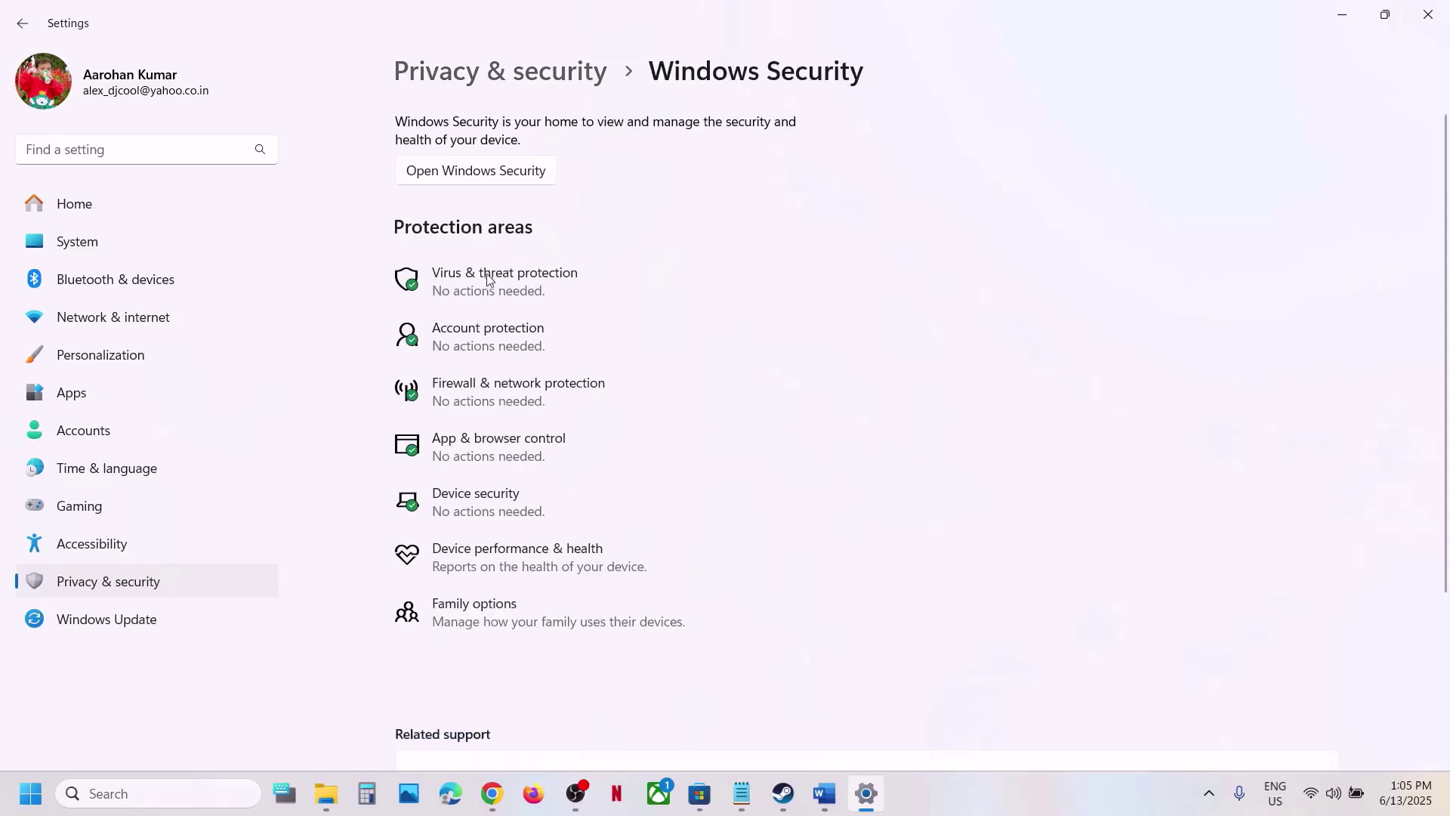
pyautogui.click(495, 277)
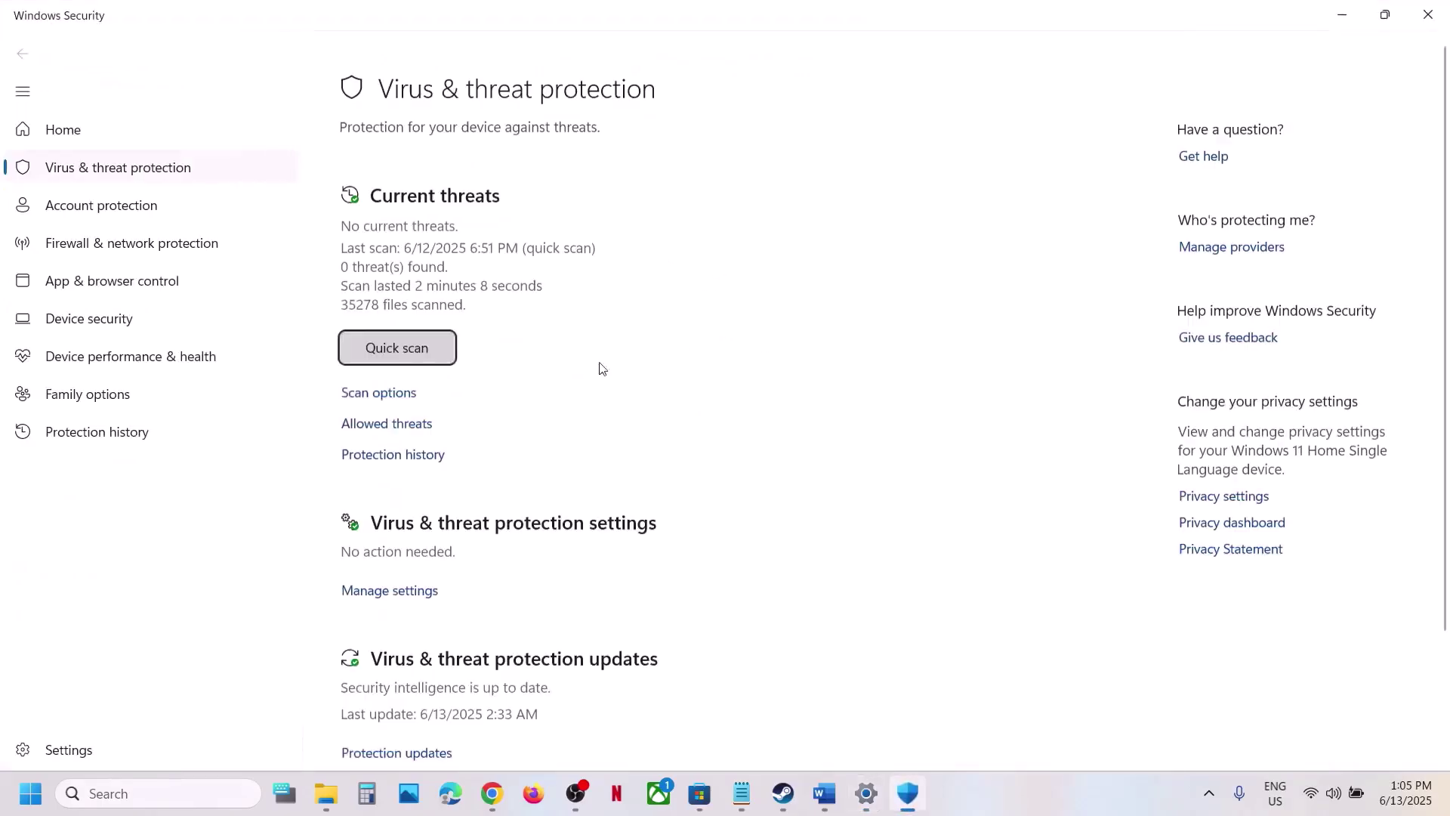
pyautogui.scroll(-2, 599, 369)
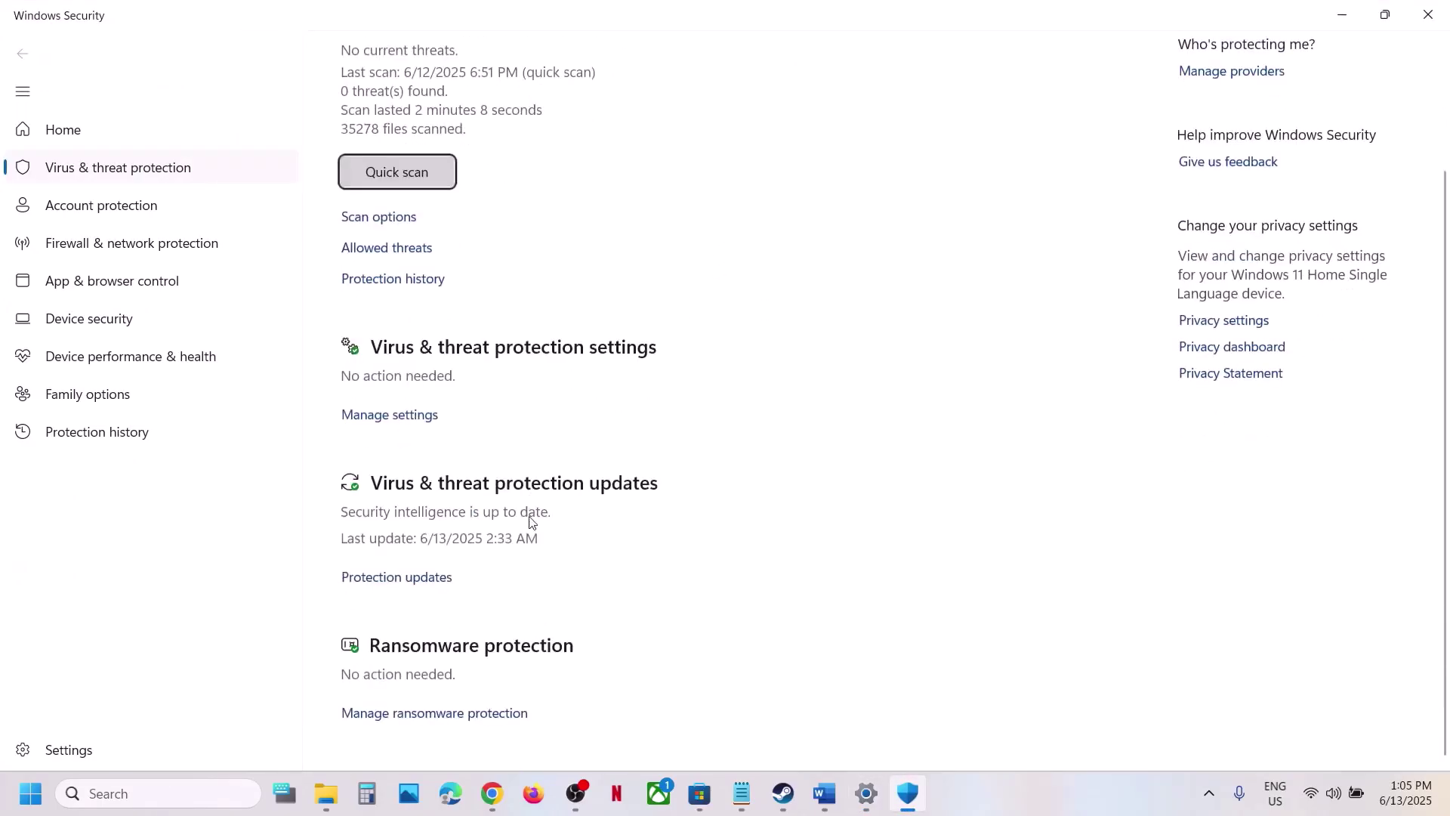
pyautogui.click(444, 714)
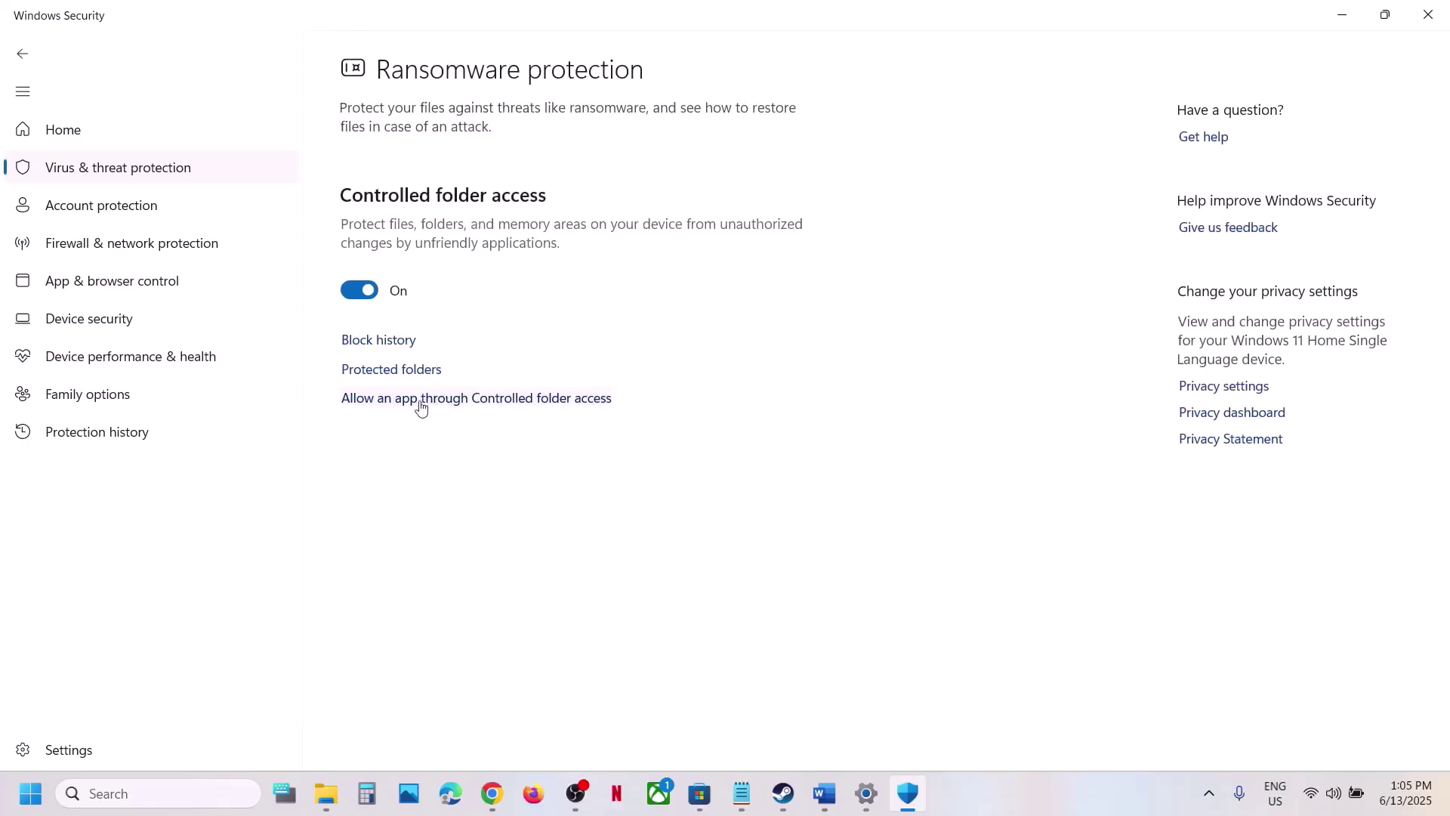
# Step: Open the apps allowed through Controlled folder access, approve the elevation, and add SB from the steamapps\common\StellarBlade folder
pyautogui.click(462, 408)
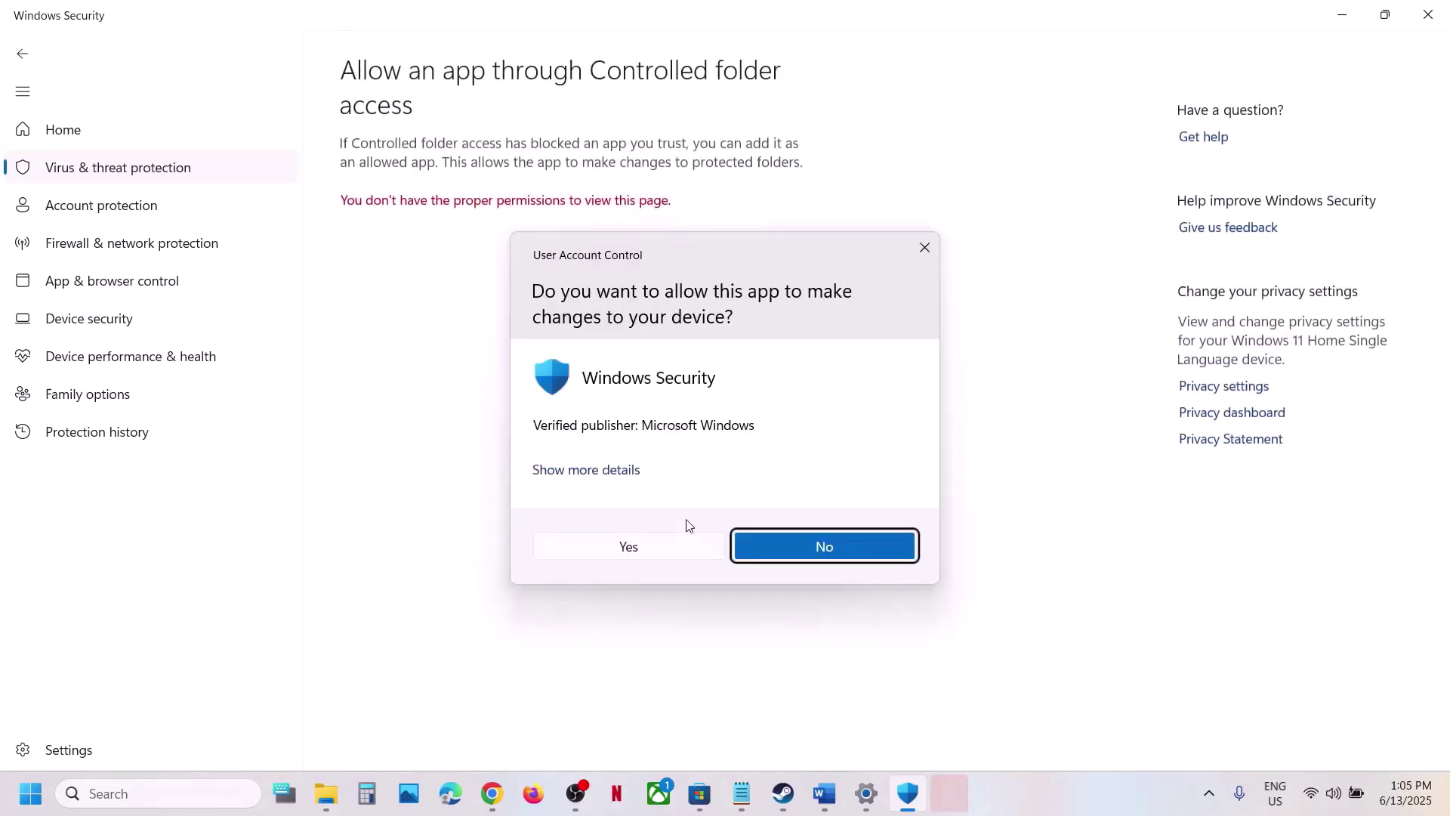
pyautogui.click(644, 547)
pyautogui.scroll(-3, 337, 298)
pyautogui.click(450, 66)
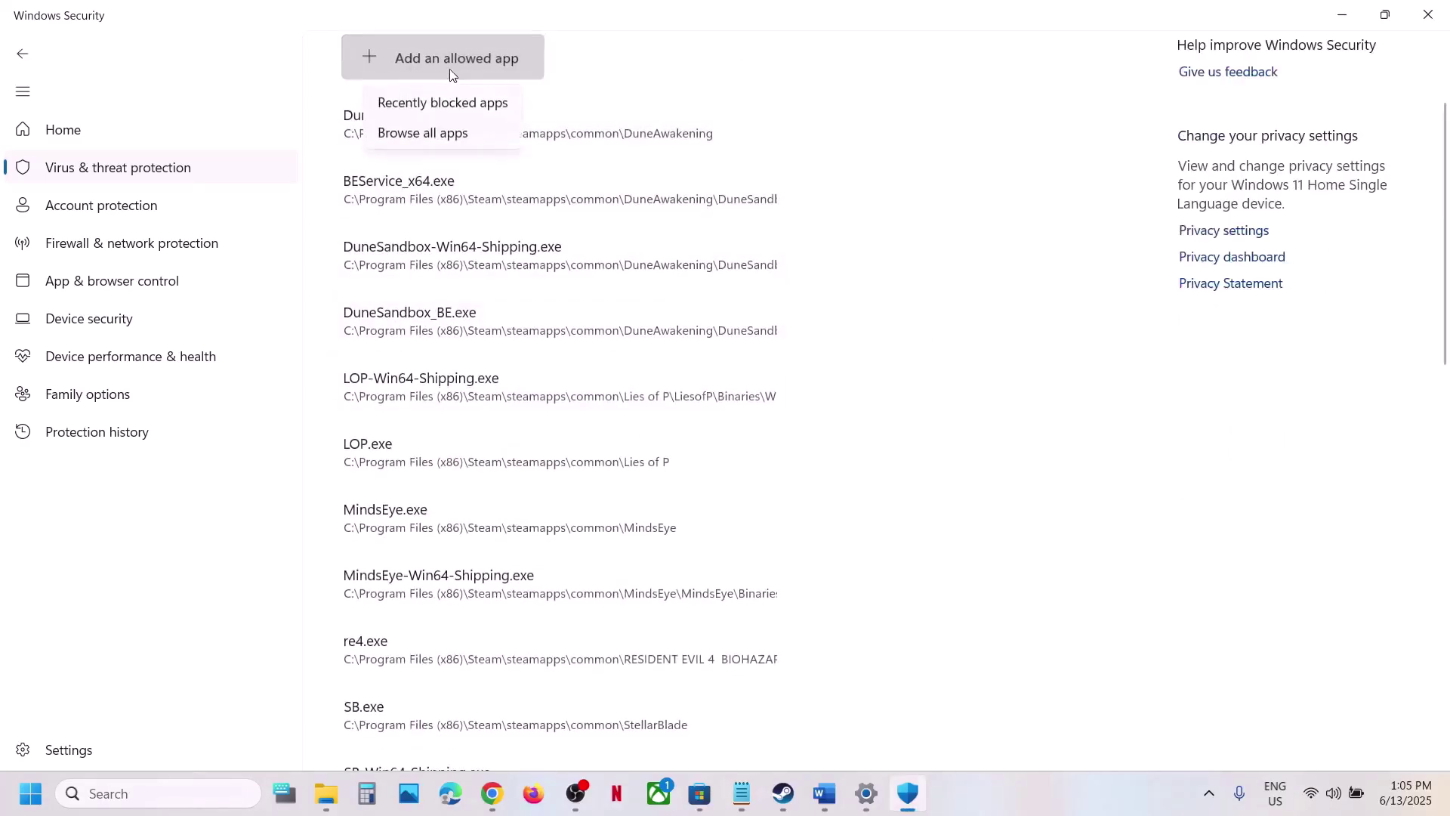
pyautogui.click(459, 132)
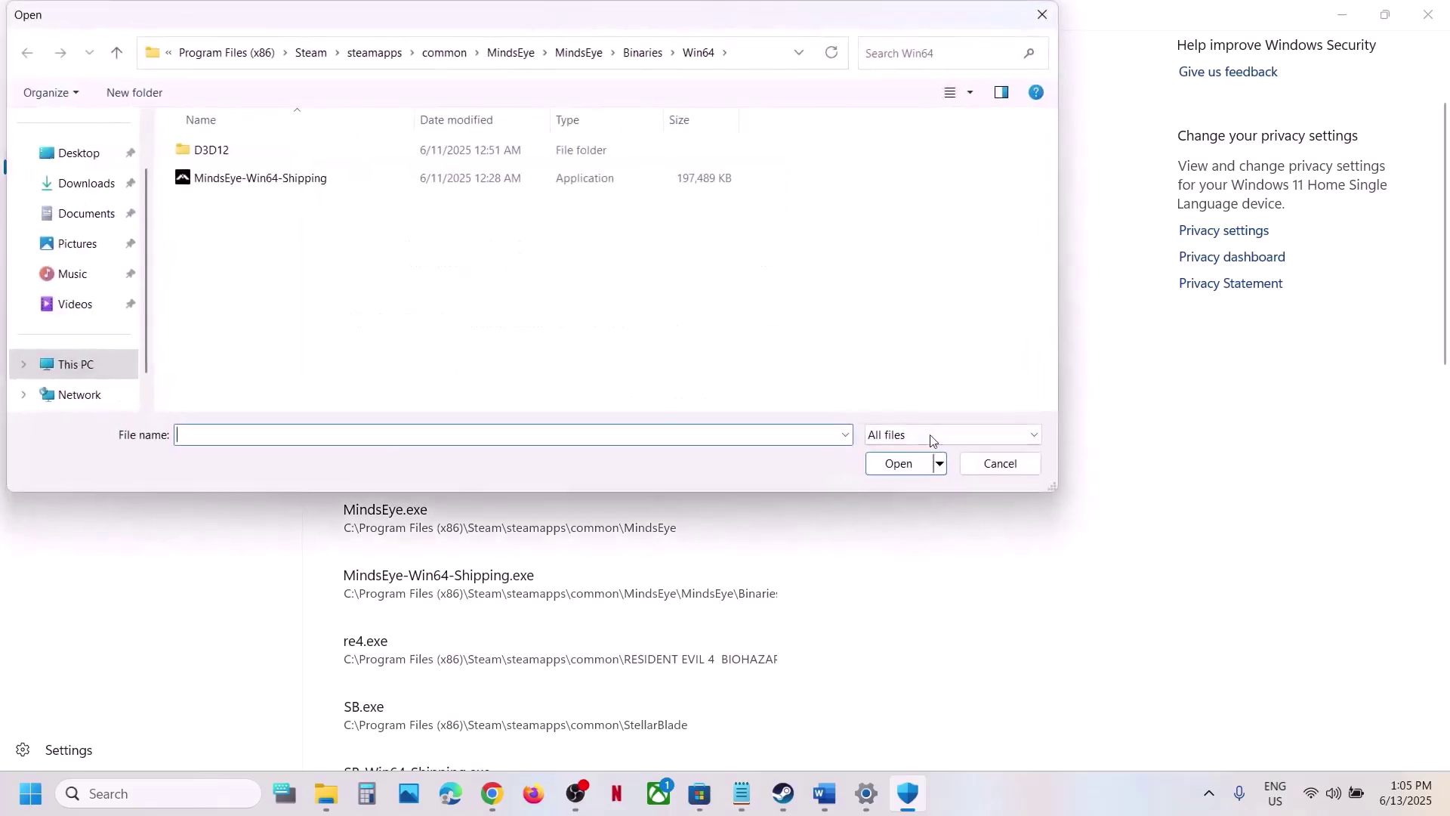
pyautogui.click(444, 53)
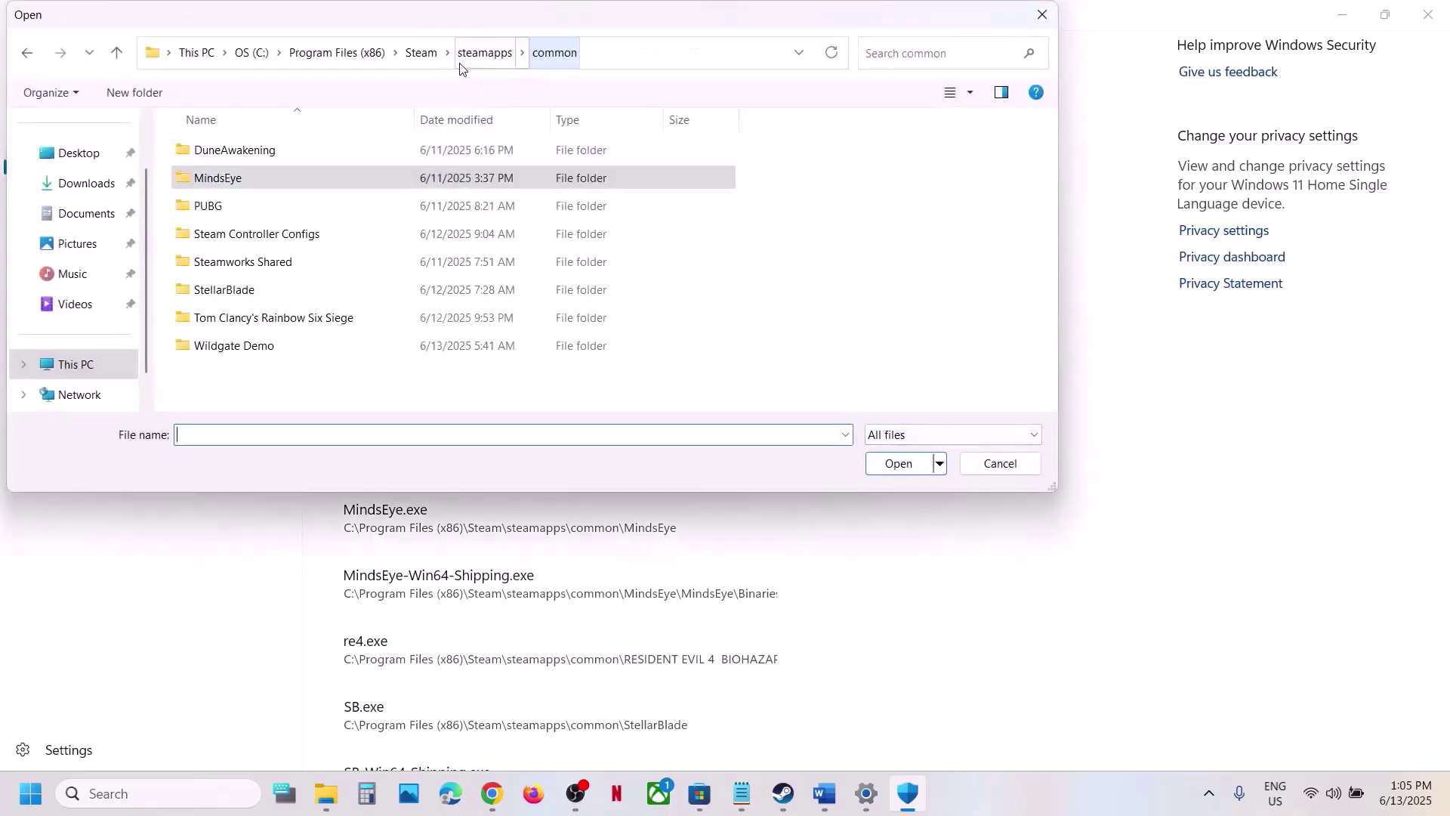
pyautogui.doubleClick(240, 290)
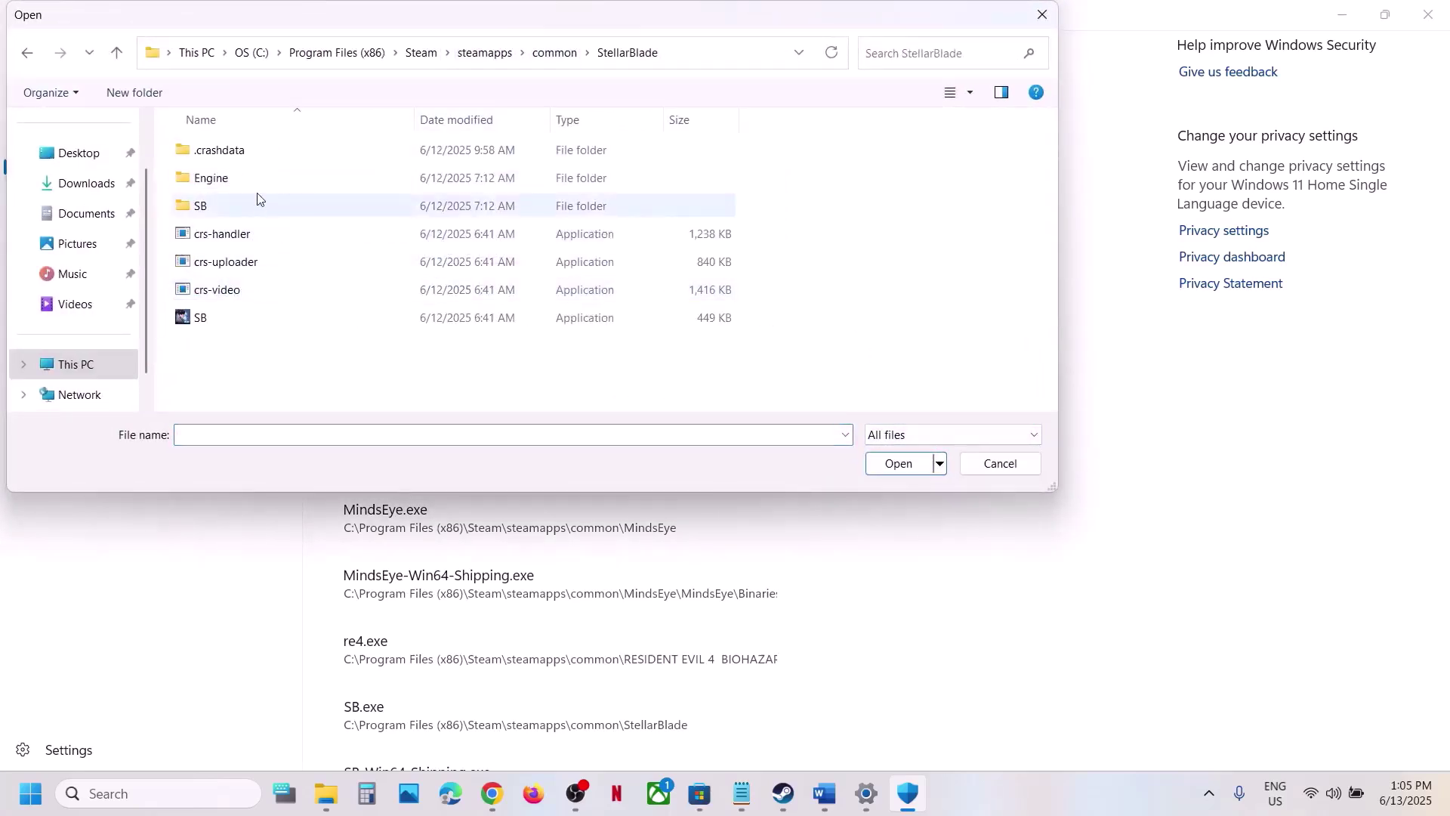
pyautogui.click(217, 322)
pyautogui.click(899, 466)
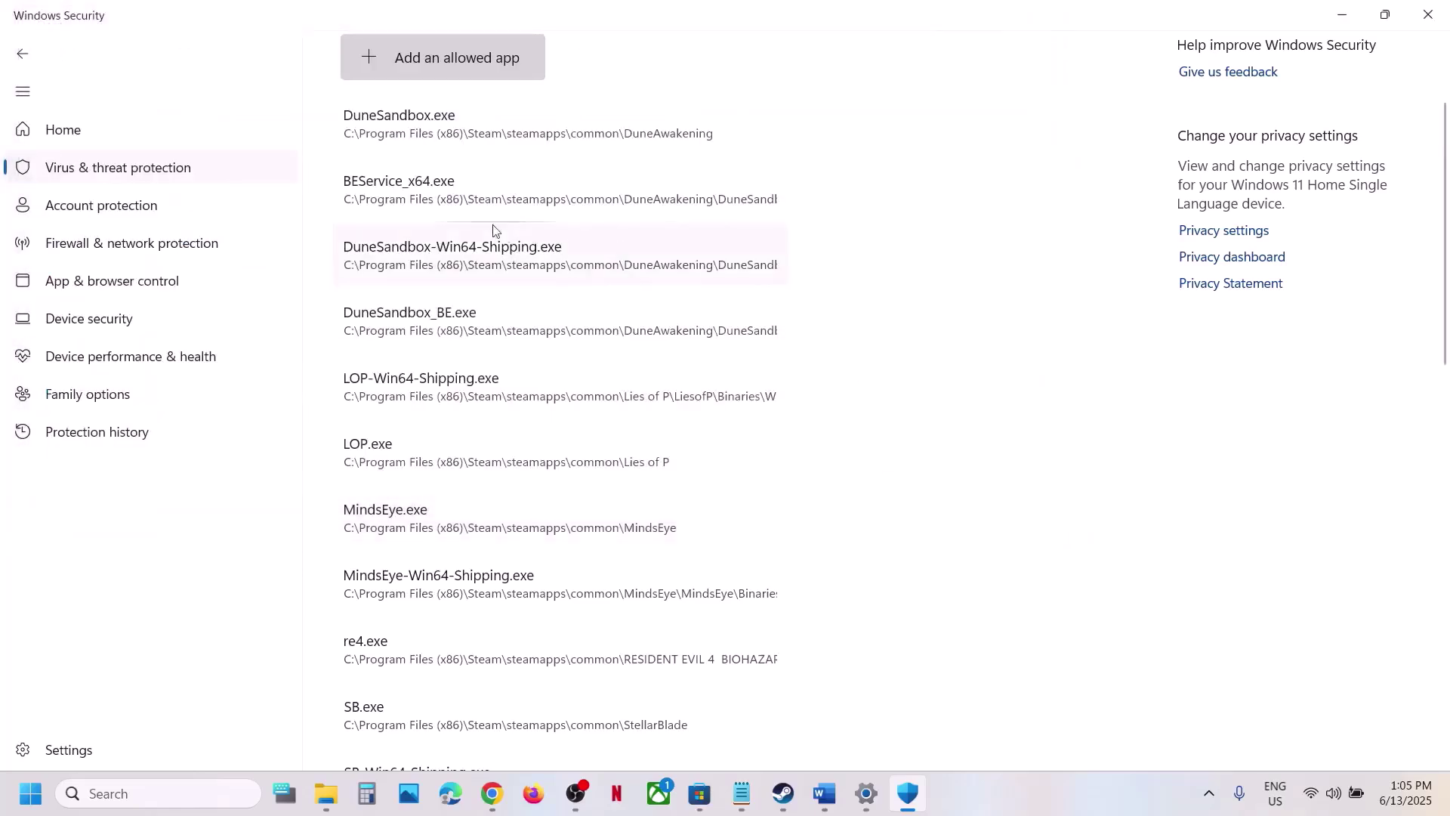
# Step: Add SB-Win64-Shipping from StellarBlade's SB\Binaries\Win64 folder to the apps allowed through Controlled folder access
pyautogui.click(459, 62)
pyautogui.click(473, 136)
pyautogui.click(244, 208)
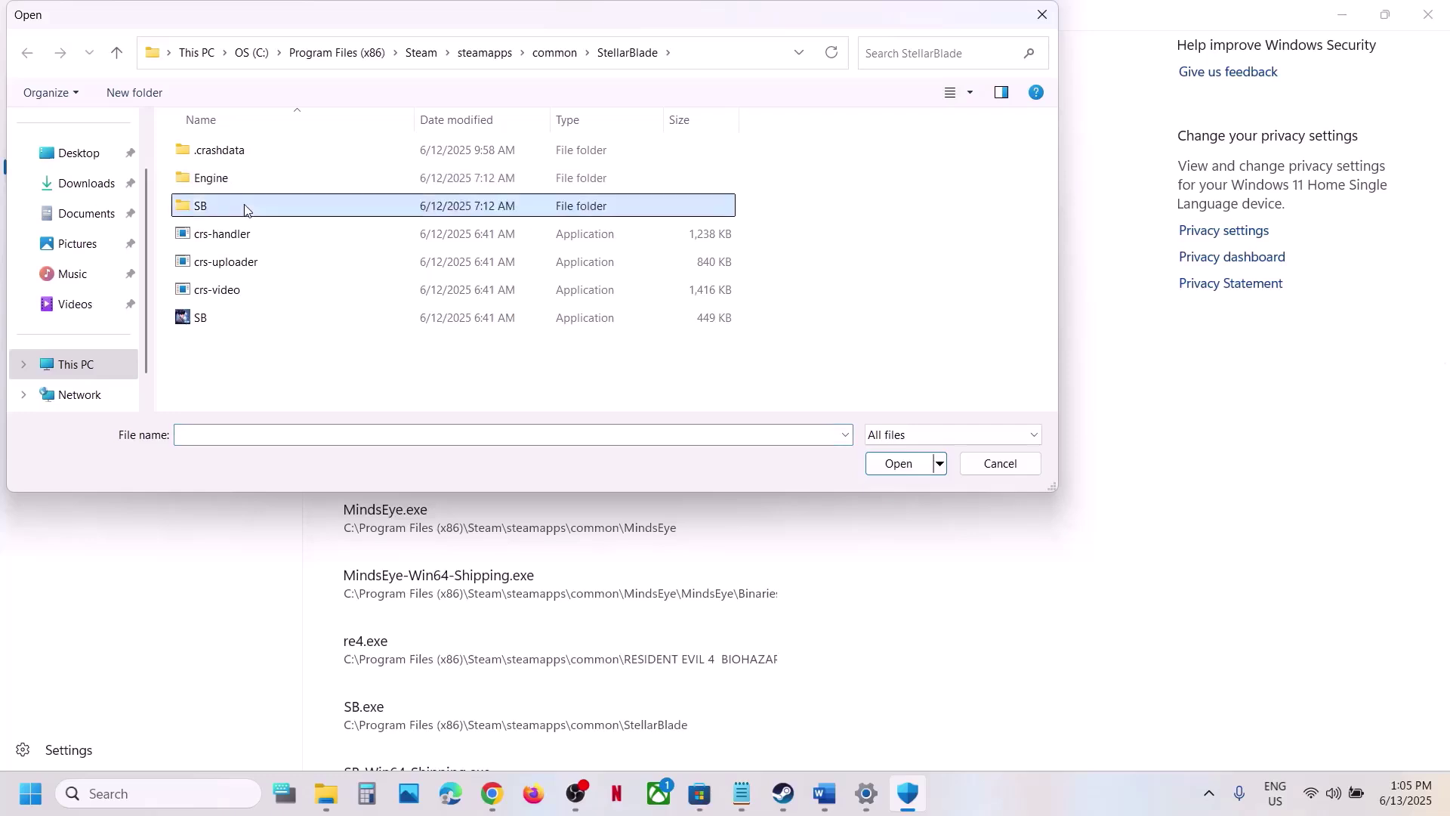
pyautogui.doubleClick(244, 208)
pyautogui.doubleClick(227, 151)
pyautogui.doubleClick(227, 151)
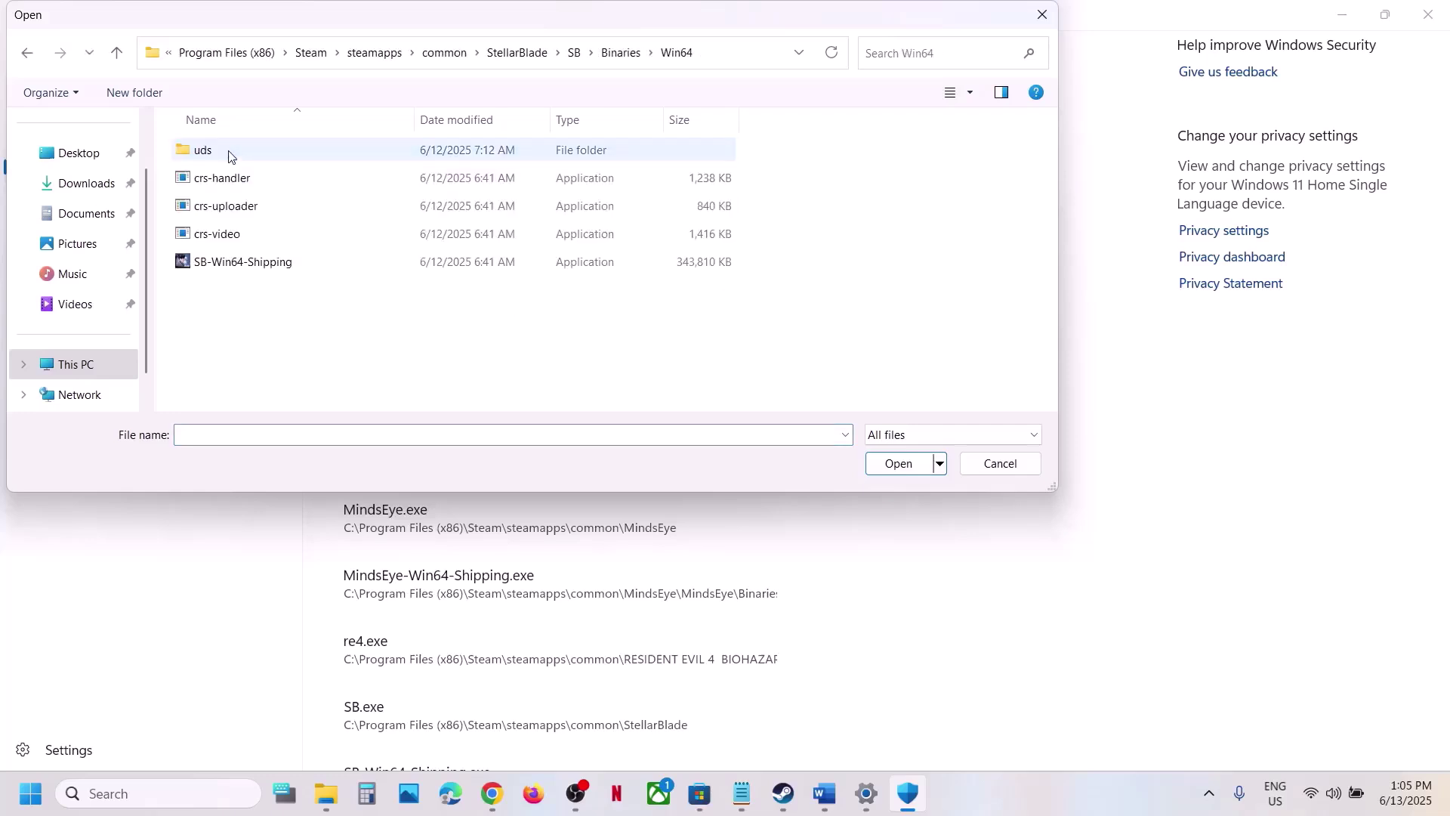
pyautogui.doubleClick(255, 264)
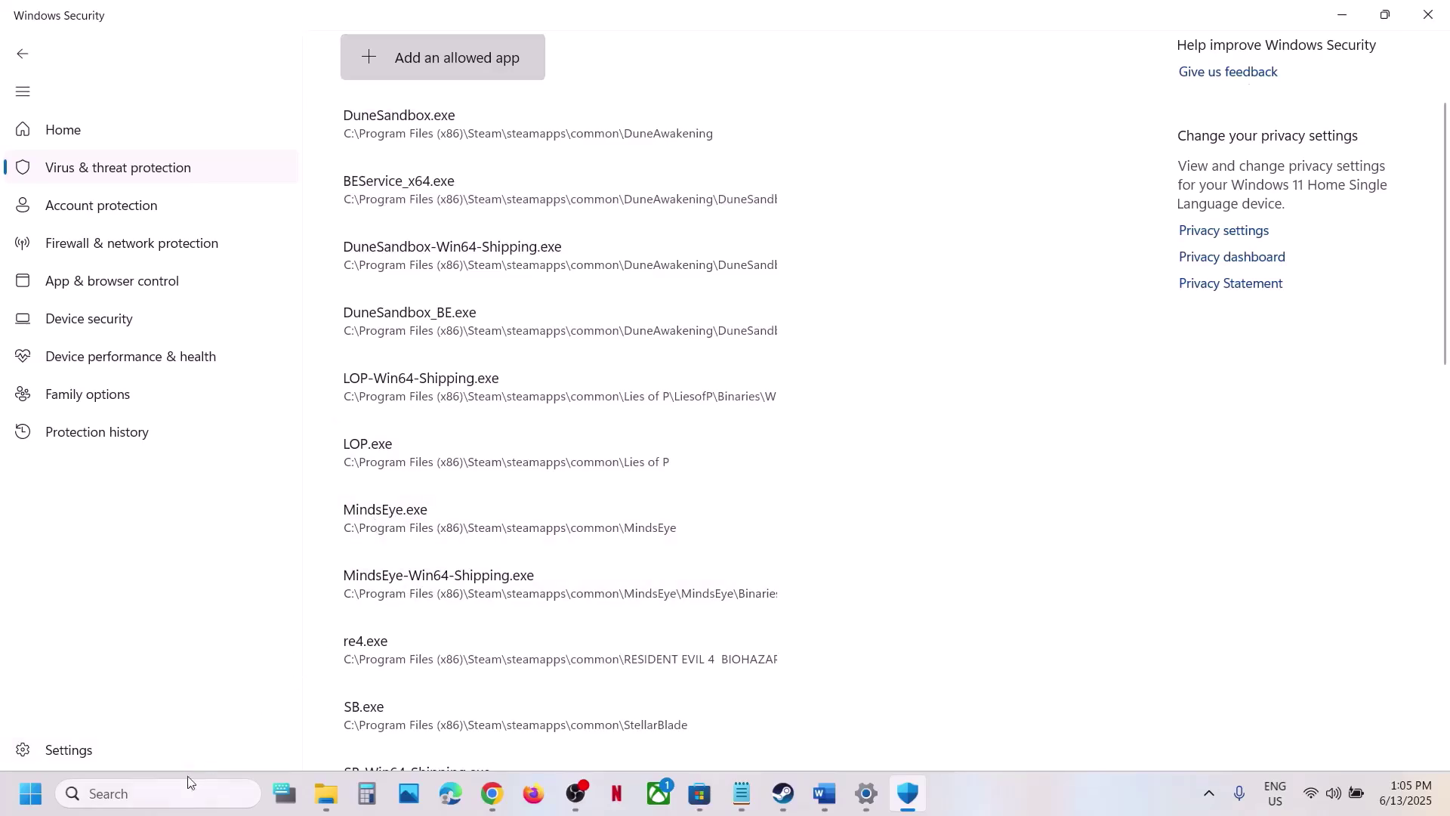
# Step: Open Control Panel and go to Windows Defender Firewall's list of allowed apps and features
pyautogui.click(155, 793)
pyautogui.write('con')
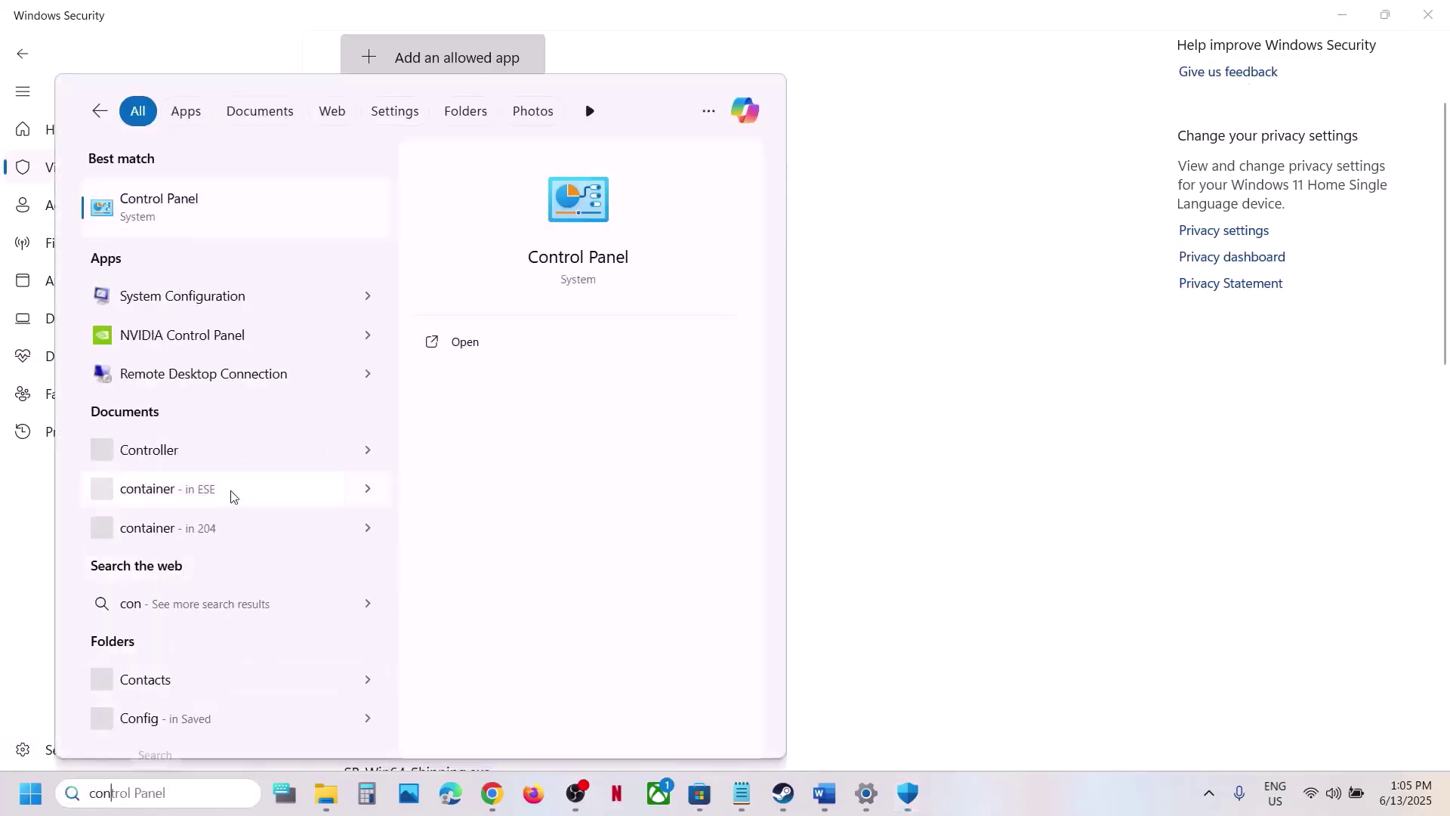
pyautogui.click(170, 212)
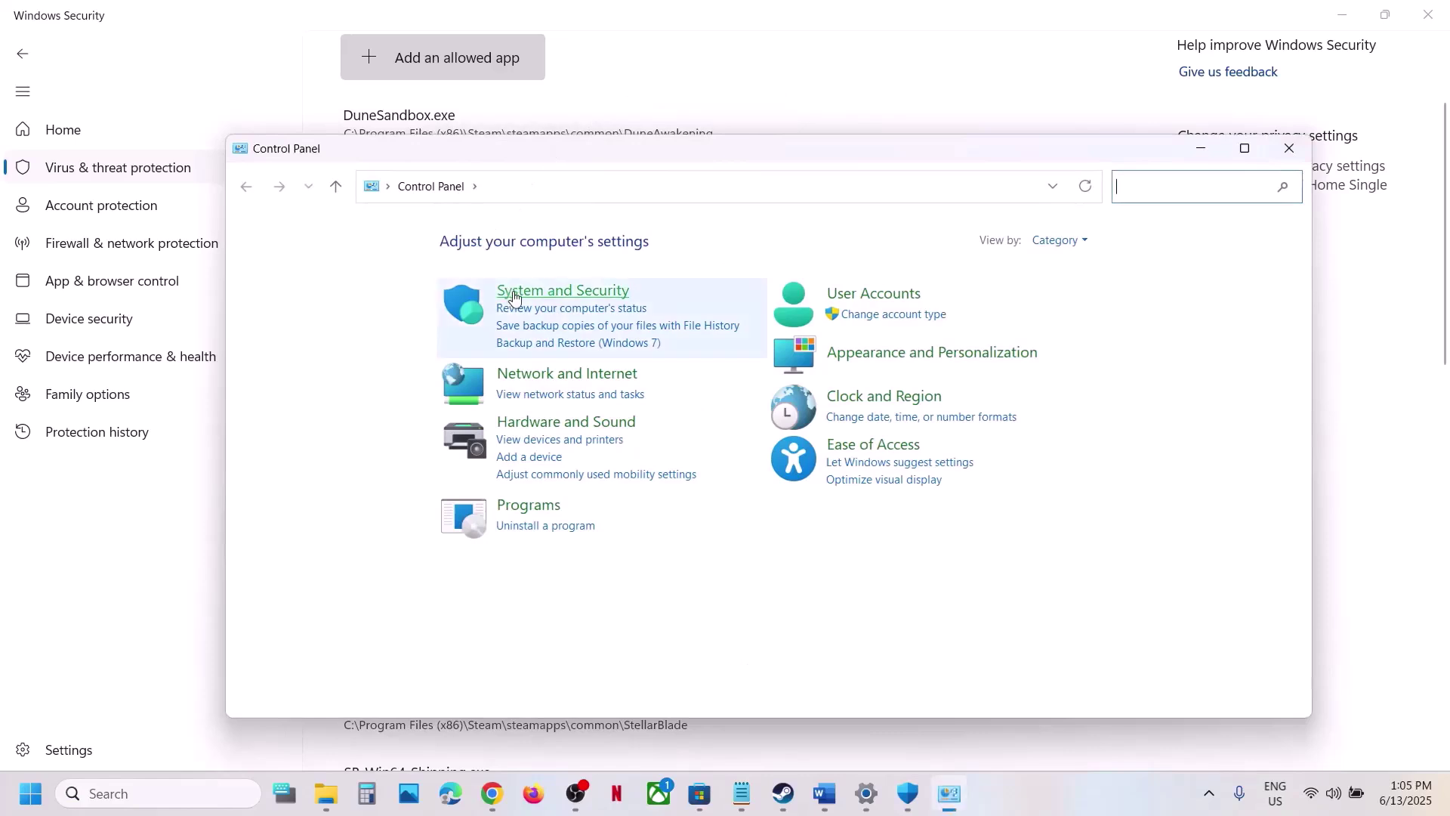
pyautogui.click(503, 288)
pyautogui.click(561, 306)
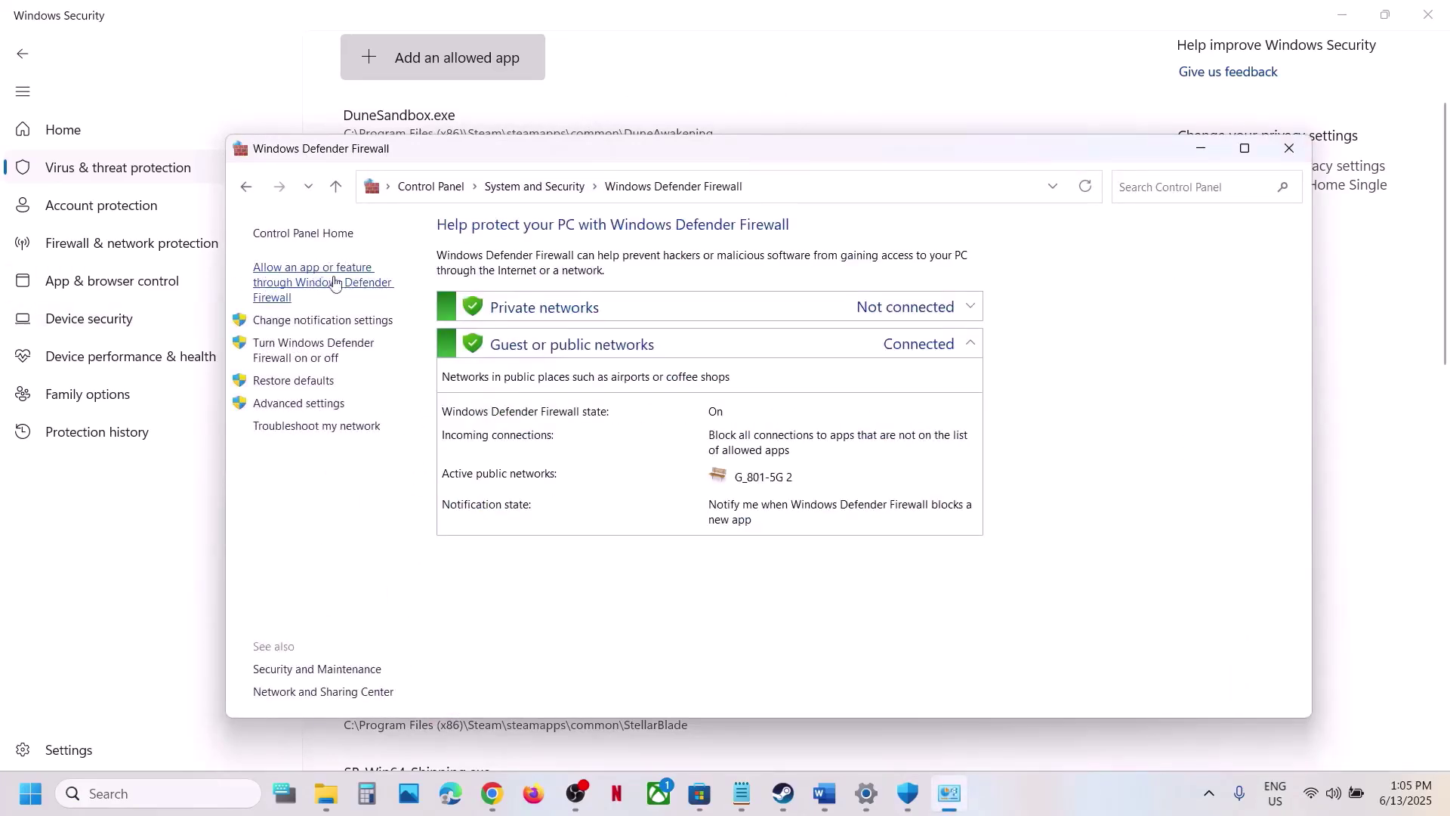
pyautogui.click(332, 283)
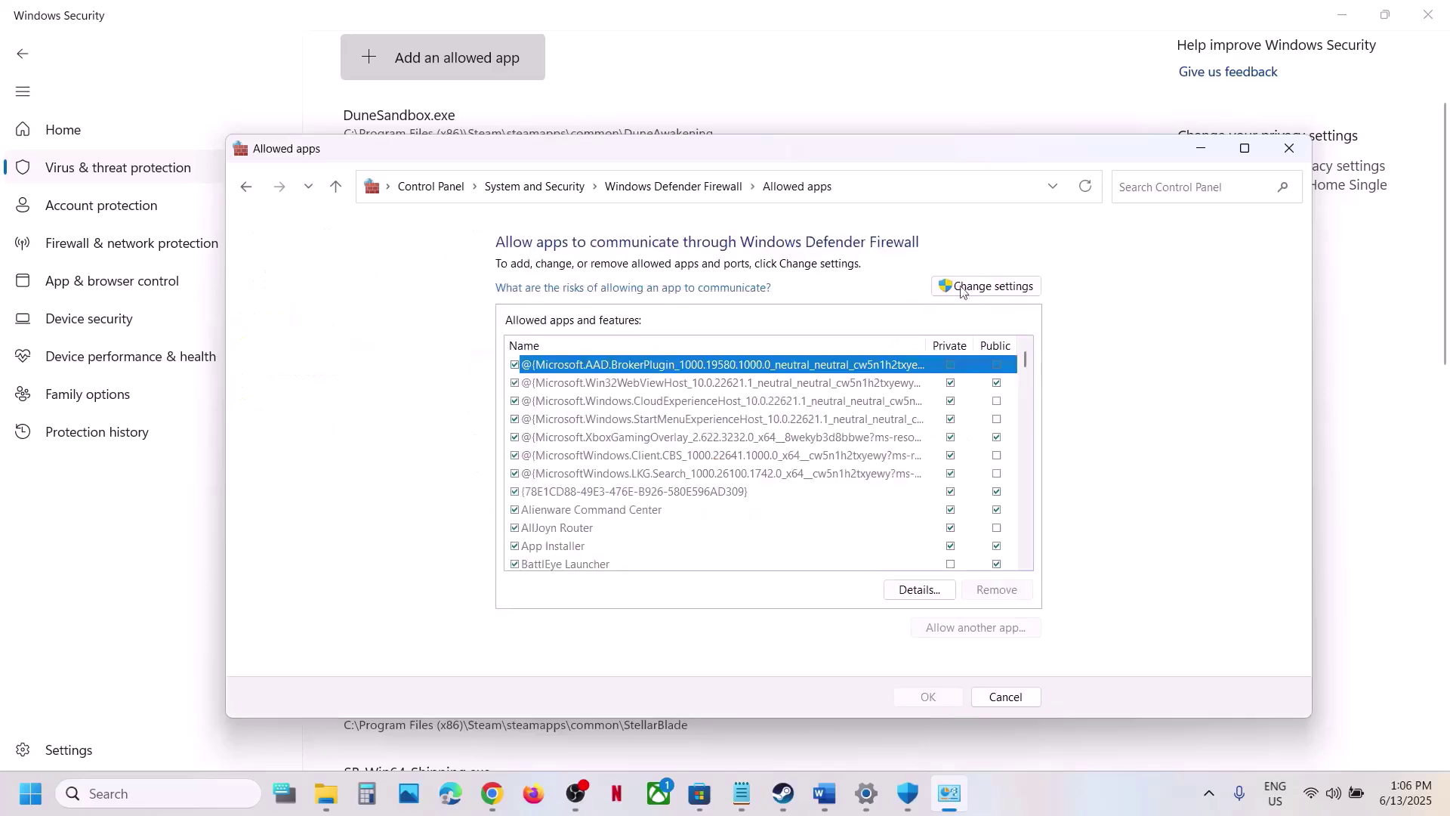
# Step: Enable editing of the firewall's allowed apps and try to add the SB application from the steamapps\common\StellarBlade folder
pyautogui.click(963, 289)
pyautogui.click(992, 624)
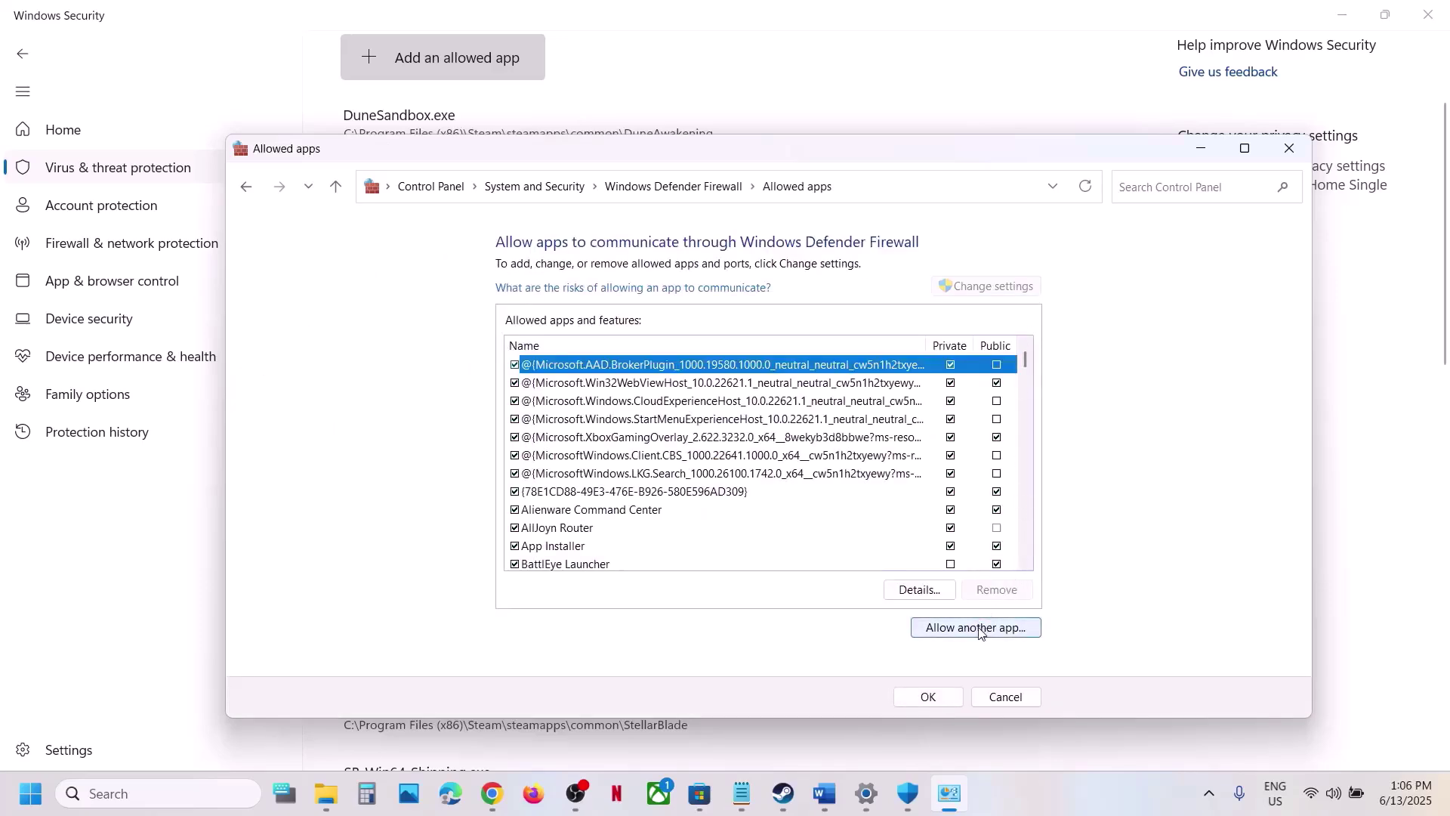
pyautogui.click(885, 530)
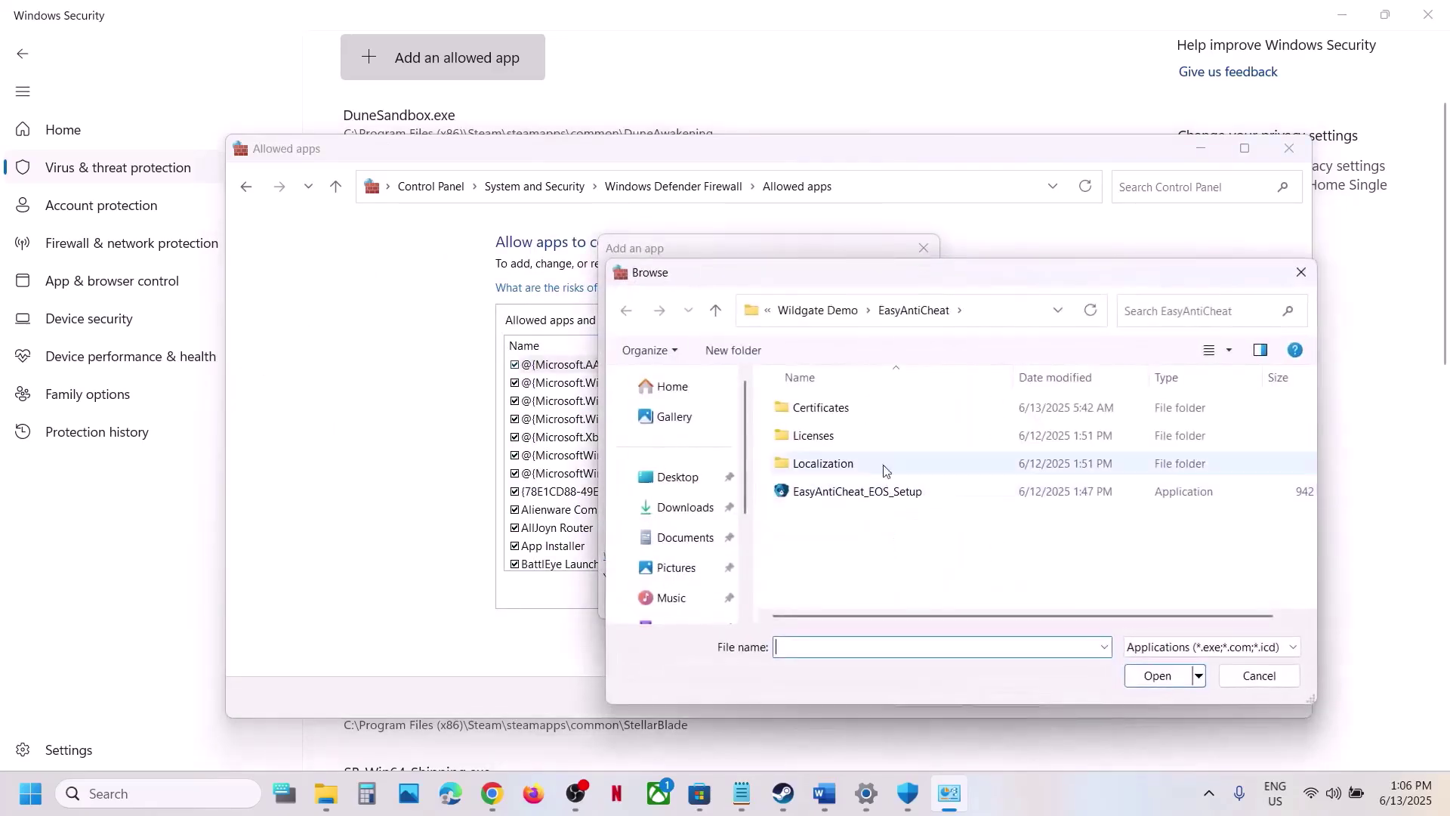
pyautogui.click(823, 317)
pyautogui.click(821, 313)
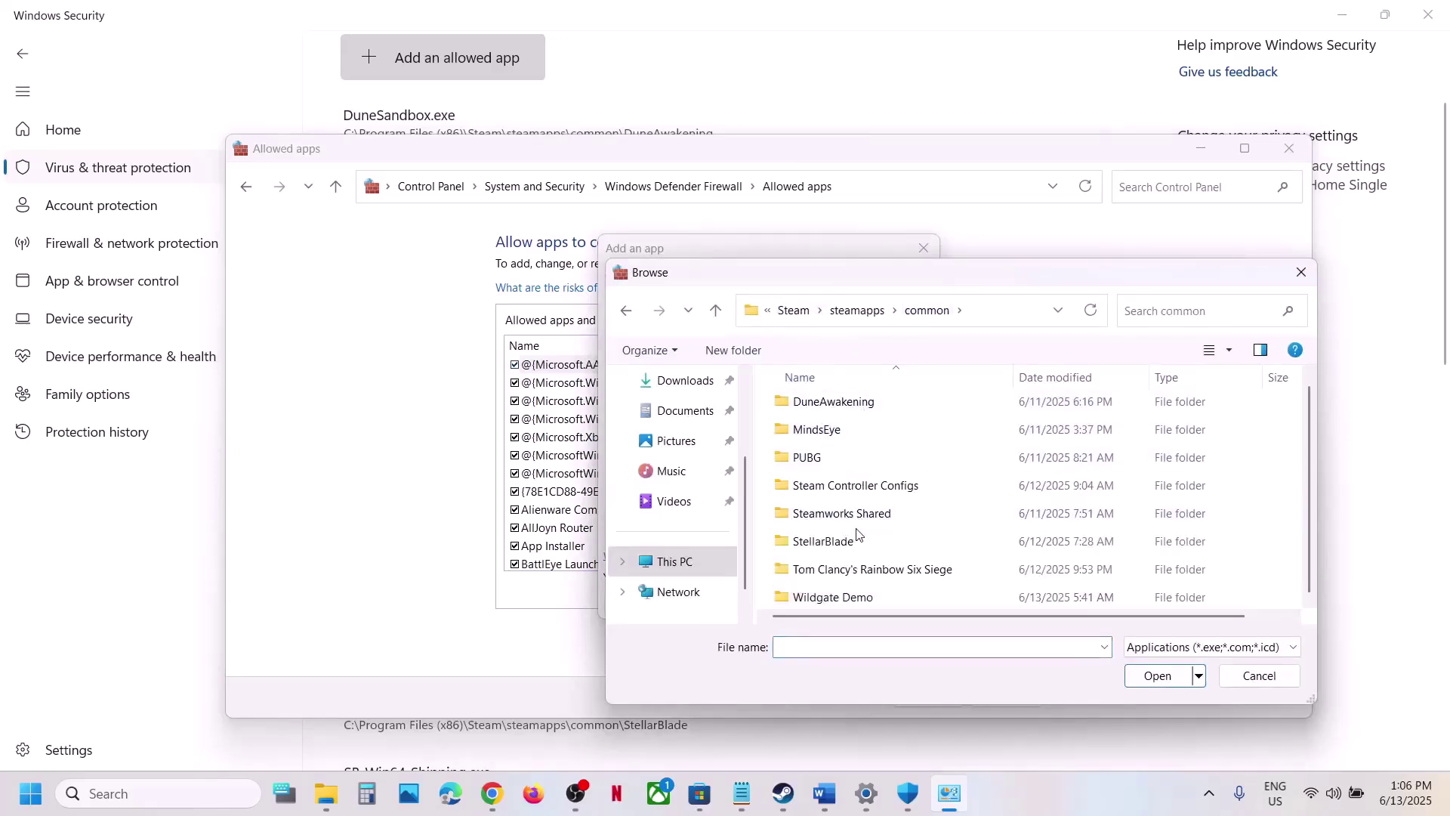
pyautogui.doubleClick(859, 537)
pyautogui.doubleClick(837, 569)
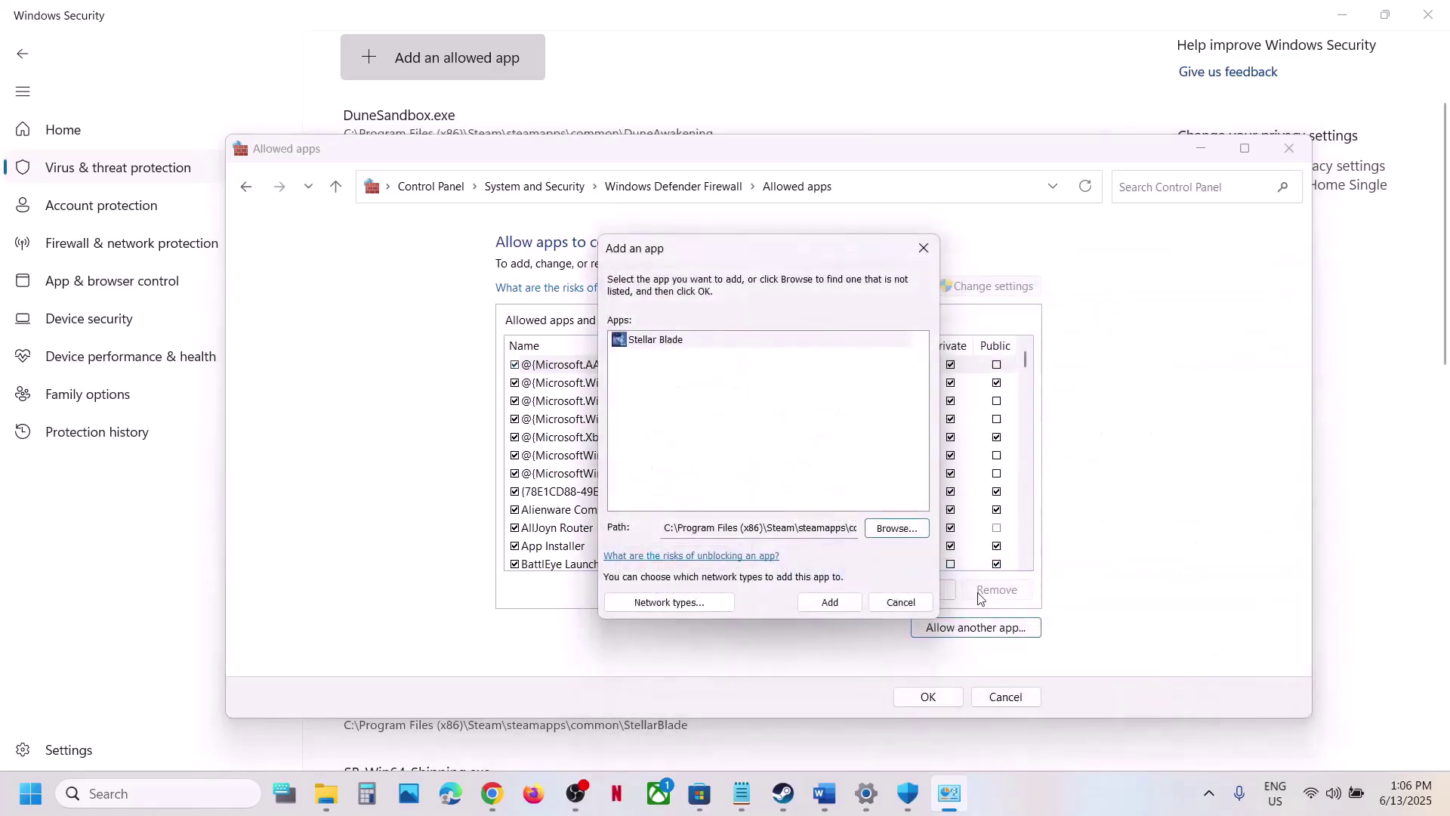
pyautogui.click(830, 602)
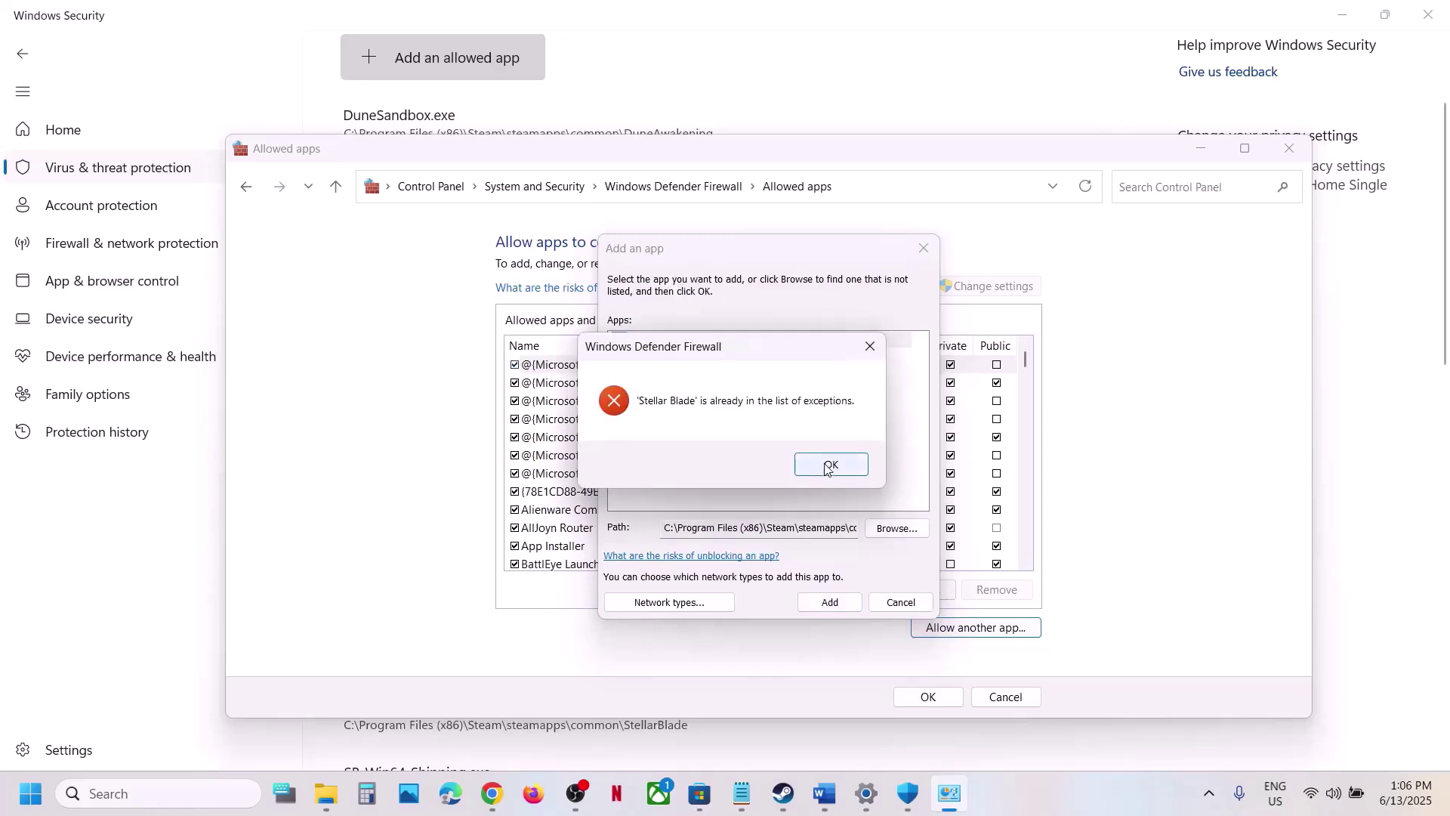
pyautogui.click(832, 466)
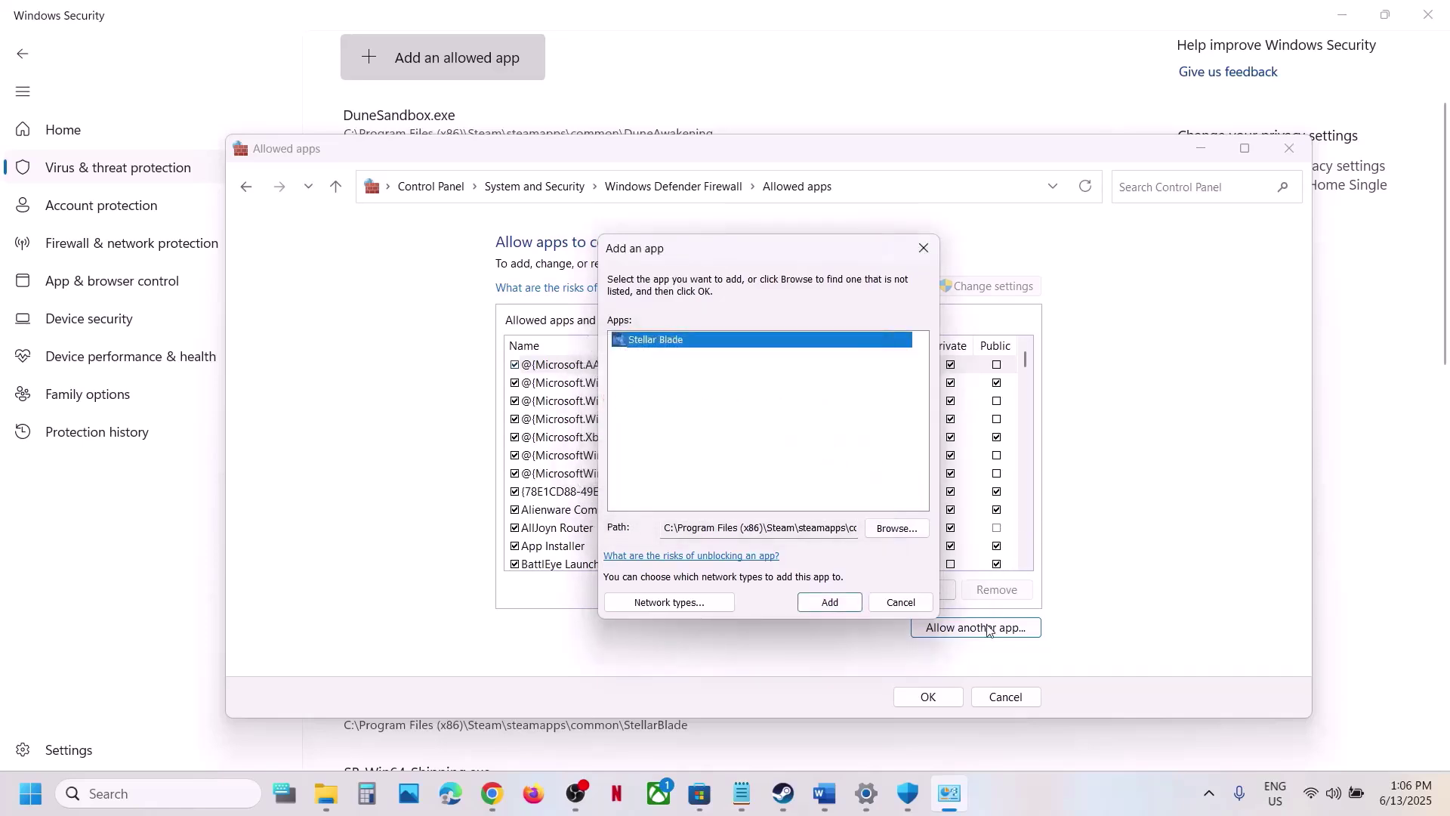
# Step: Try to add SB-Win64-Shipping from StellarBlade\SB\Binaries\Win64 to the firewall's allowed apps, and close the add-app dialog
pyautogui.click(897, 528)
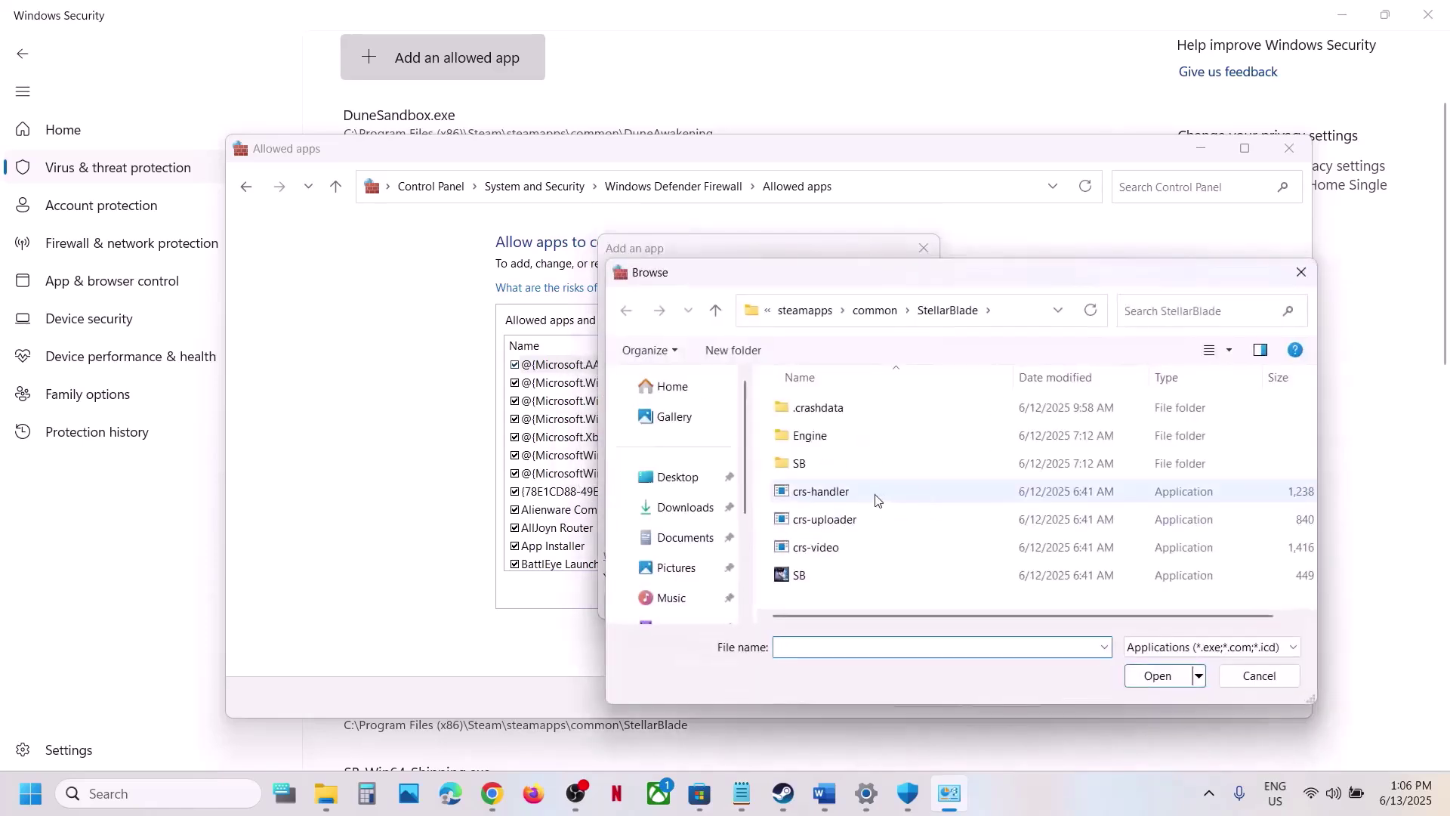
pyautogui.doubleClick(802, 463)
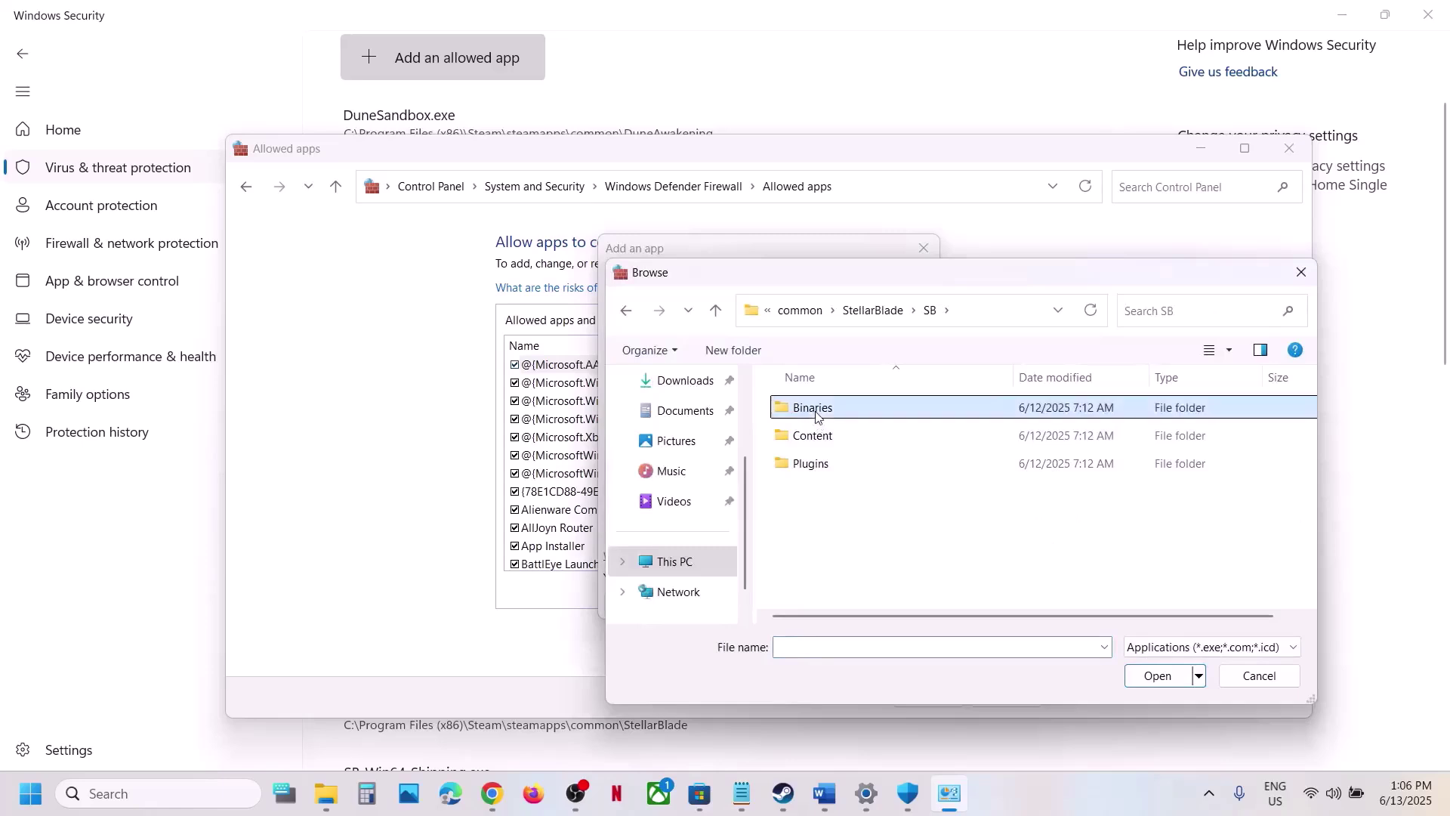
pyautogui.doubleClick(816, 411)
pyautogui.click(816, 415)
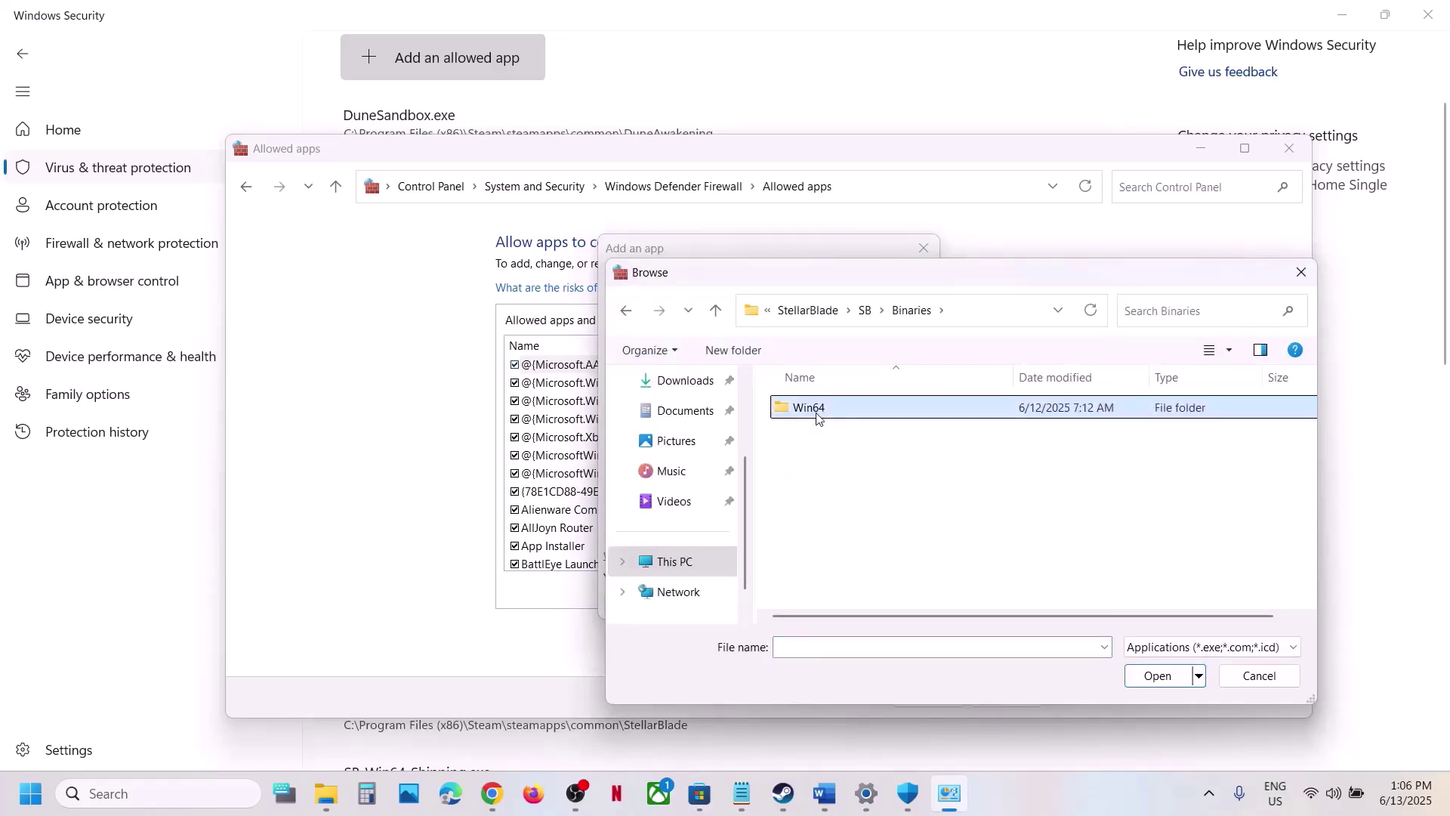
pyautogui.doubleClick(869, 414)
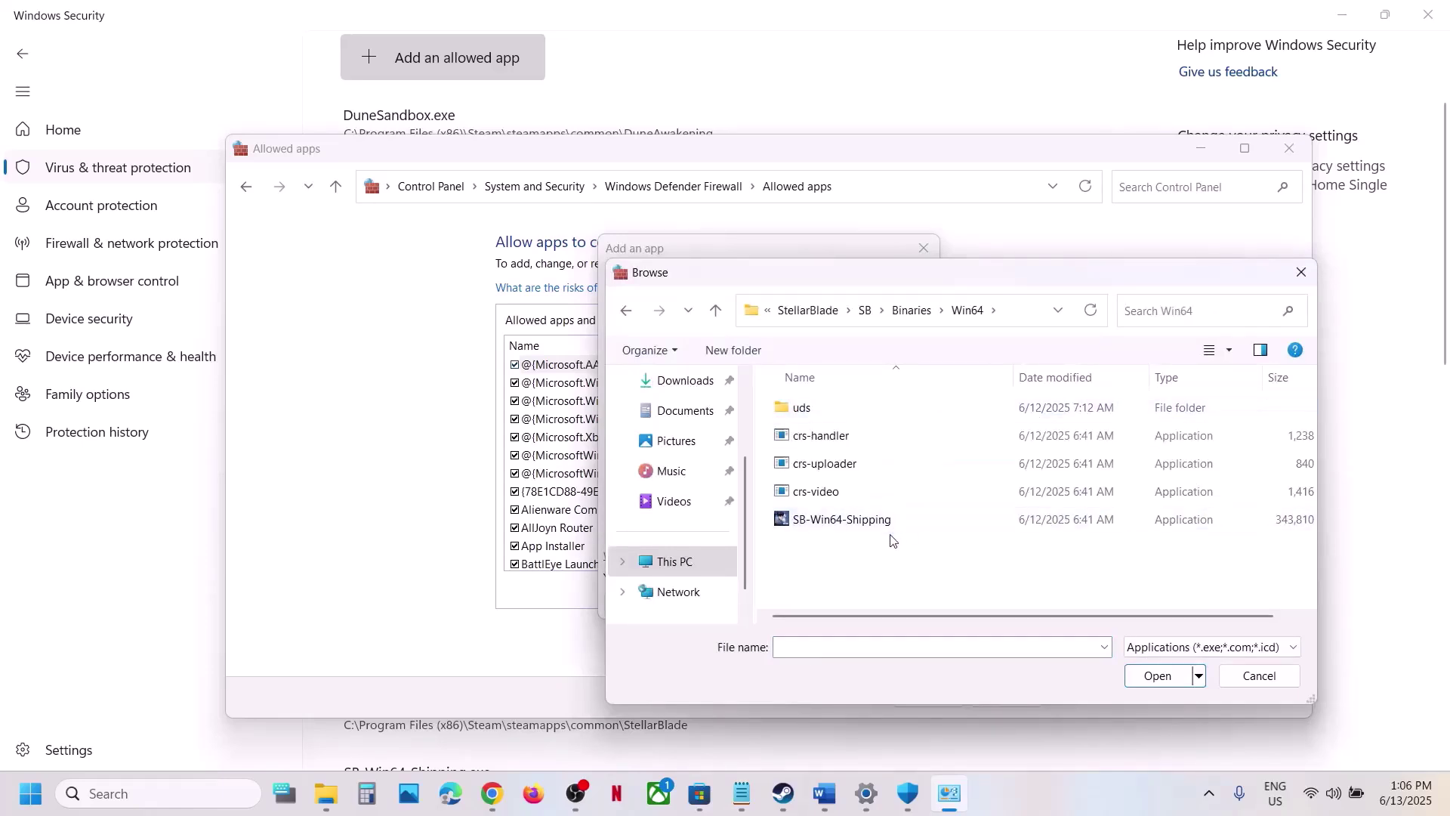
pyautogui.click(845, 521)
pyautogui.click(1141, 672)
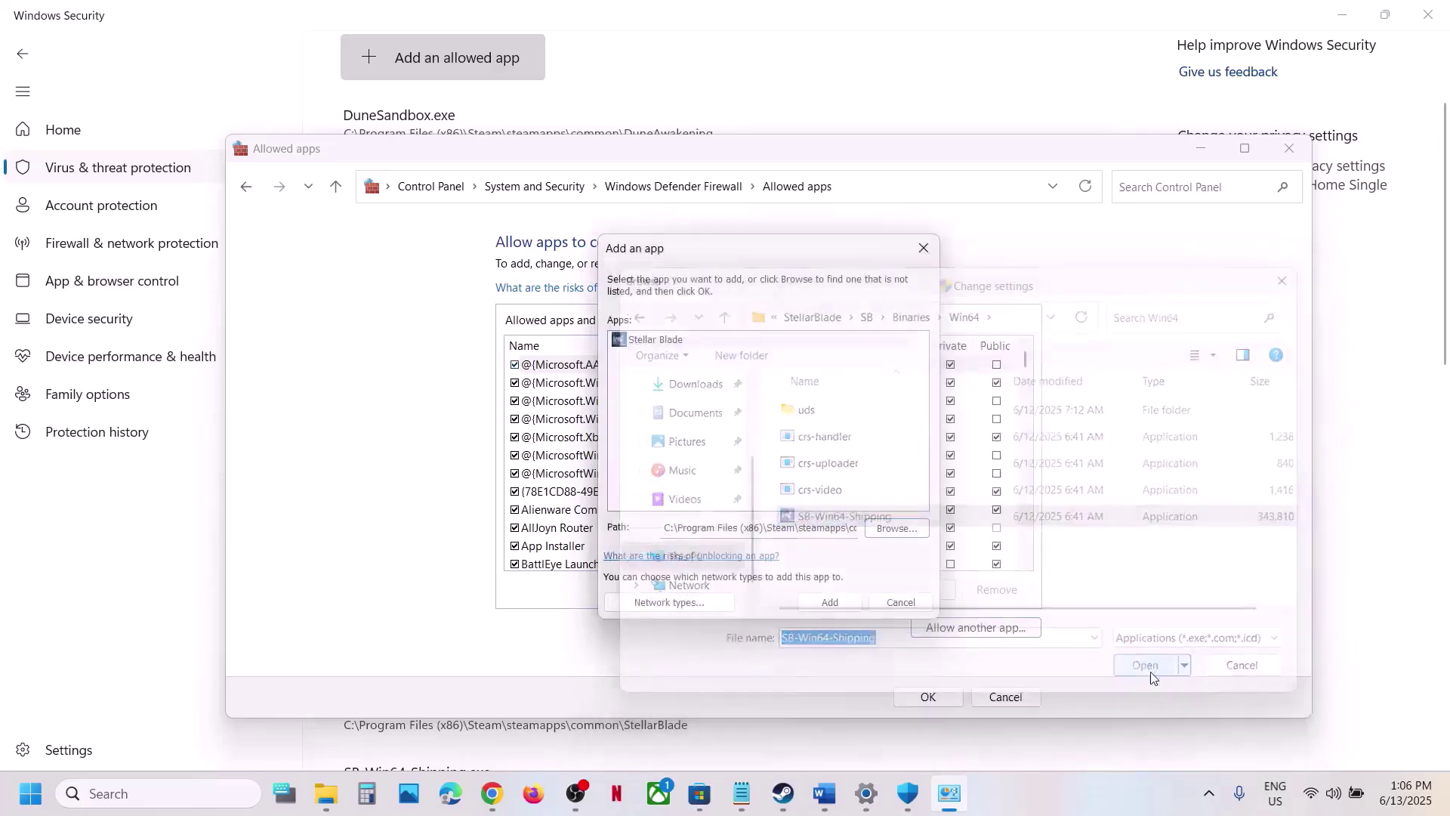
pyautogui.click(831, 602)
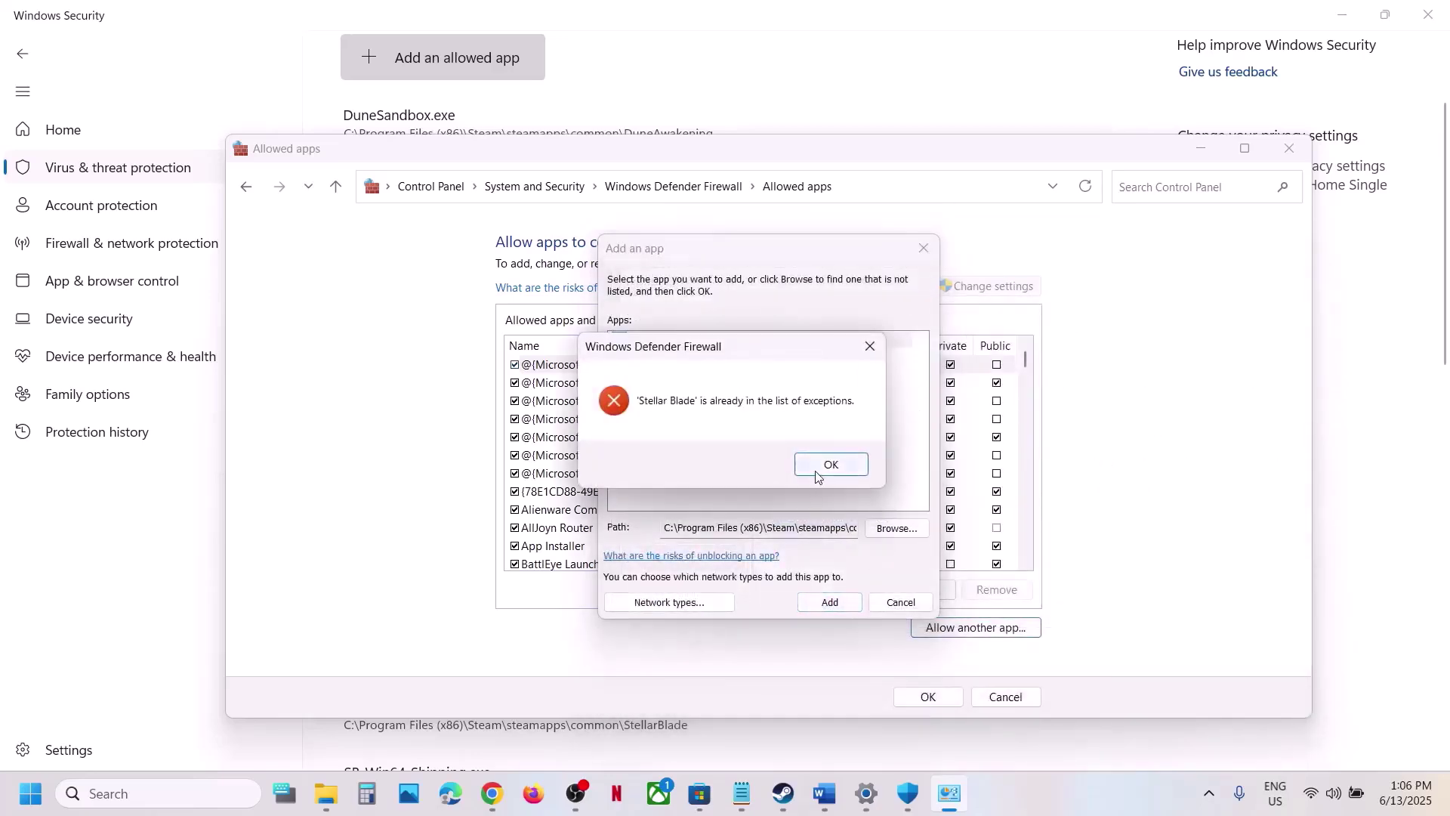
pyautogui.click(816, 467)
pyautogui.click(924, 249)
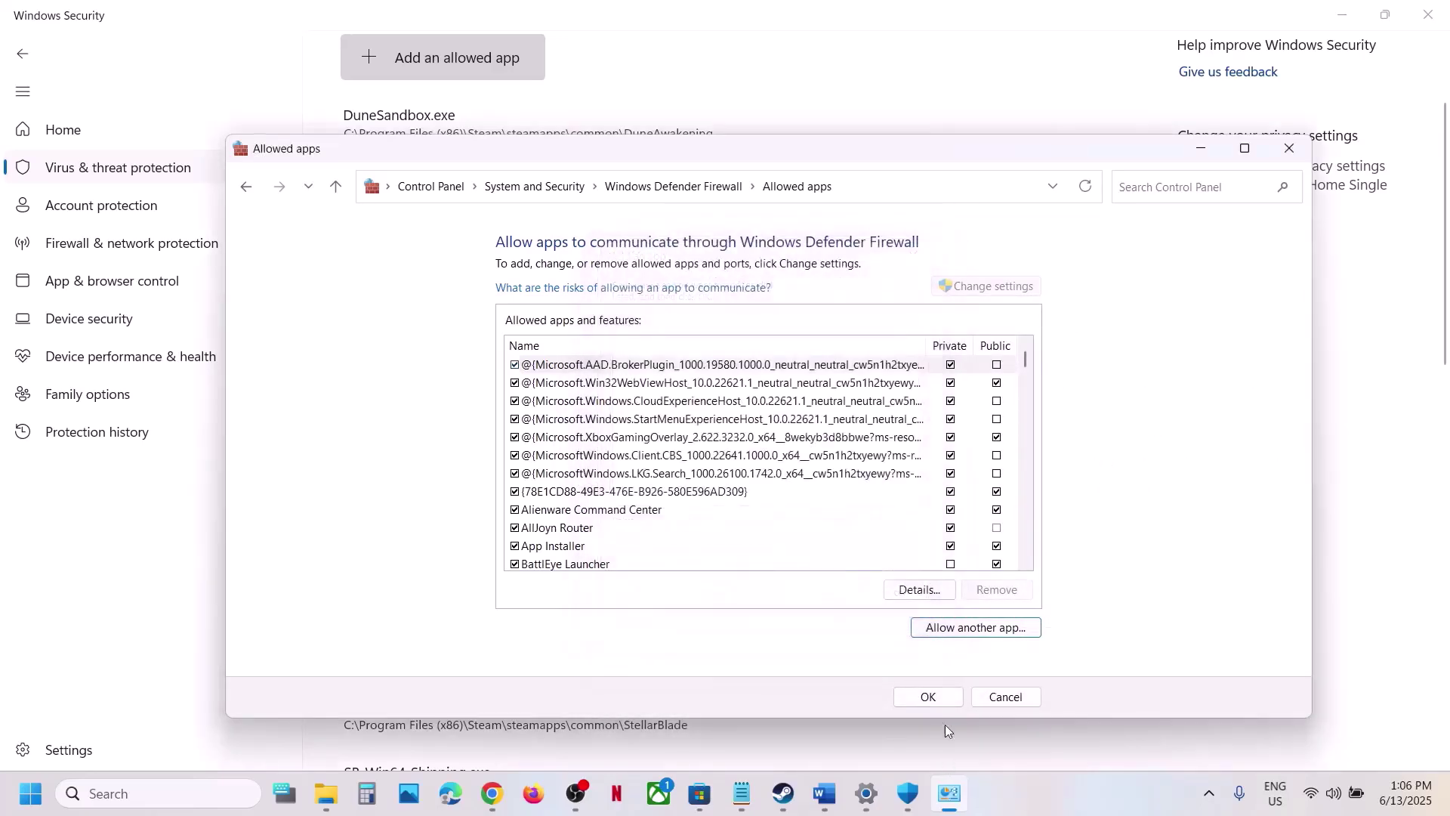
# Step: Close the firewall, Windows Security and Settings windows, and highlight "Delete the config folder" in Step 9 of the Word notes
pyautogui.click(1291, 145)
pyautogui.click(1427, 14)
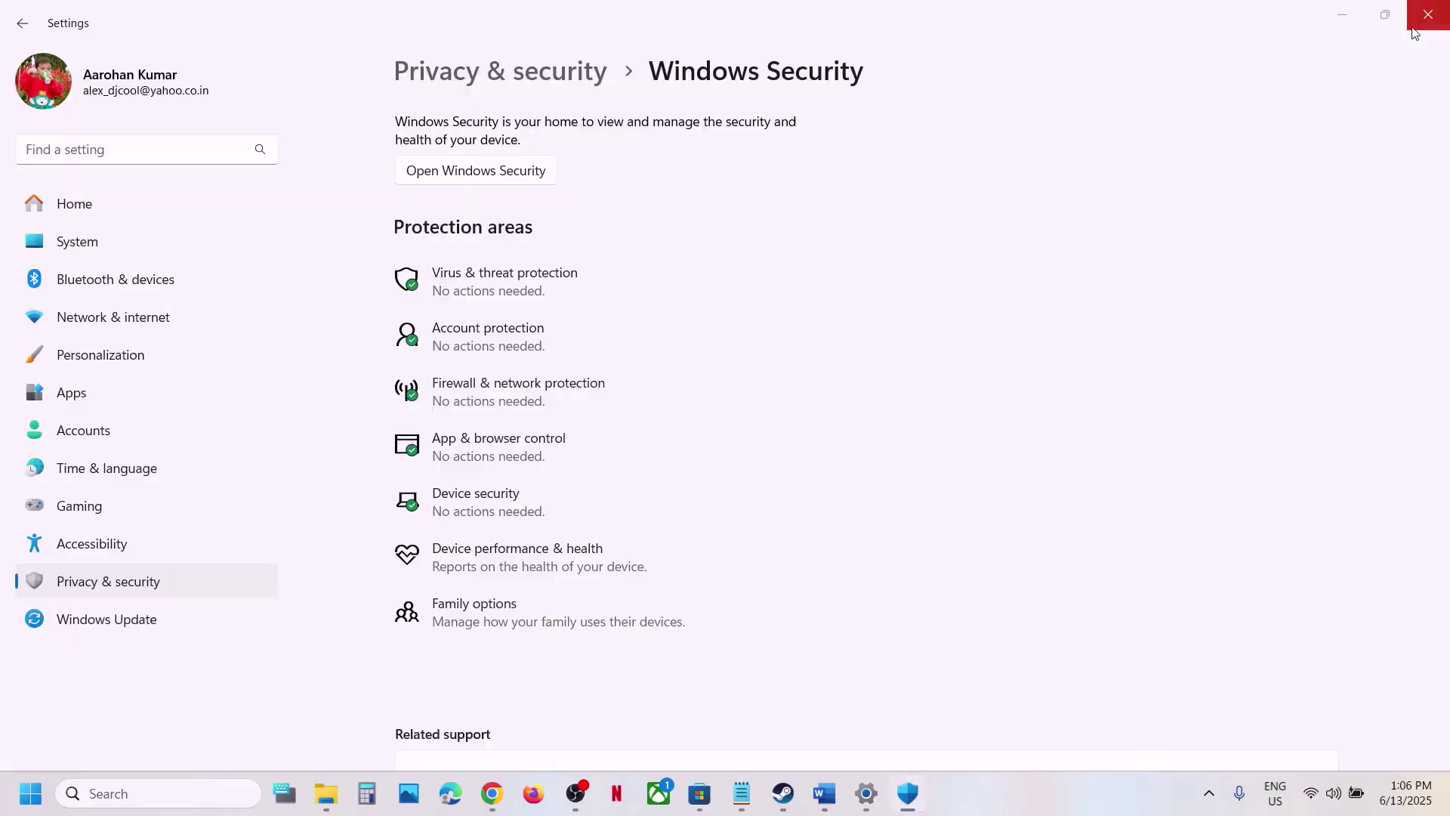
pyautogui.click(1428, 14)
pyautogui.scroll(-5, 790, 389)
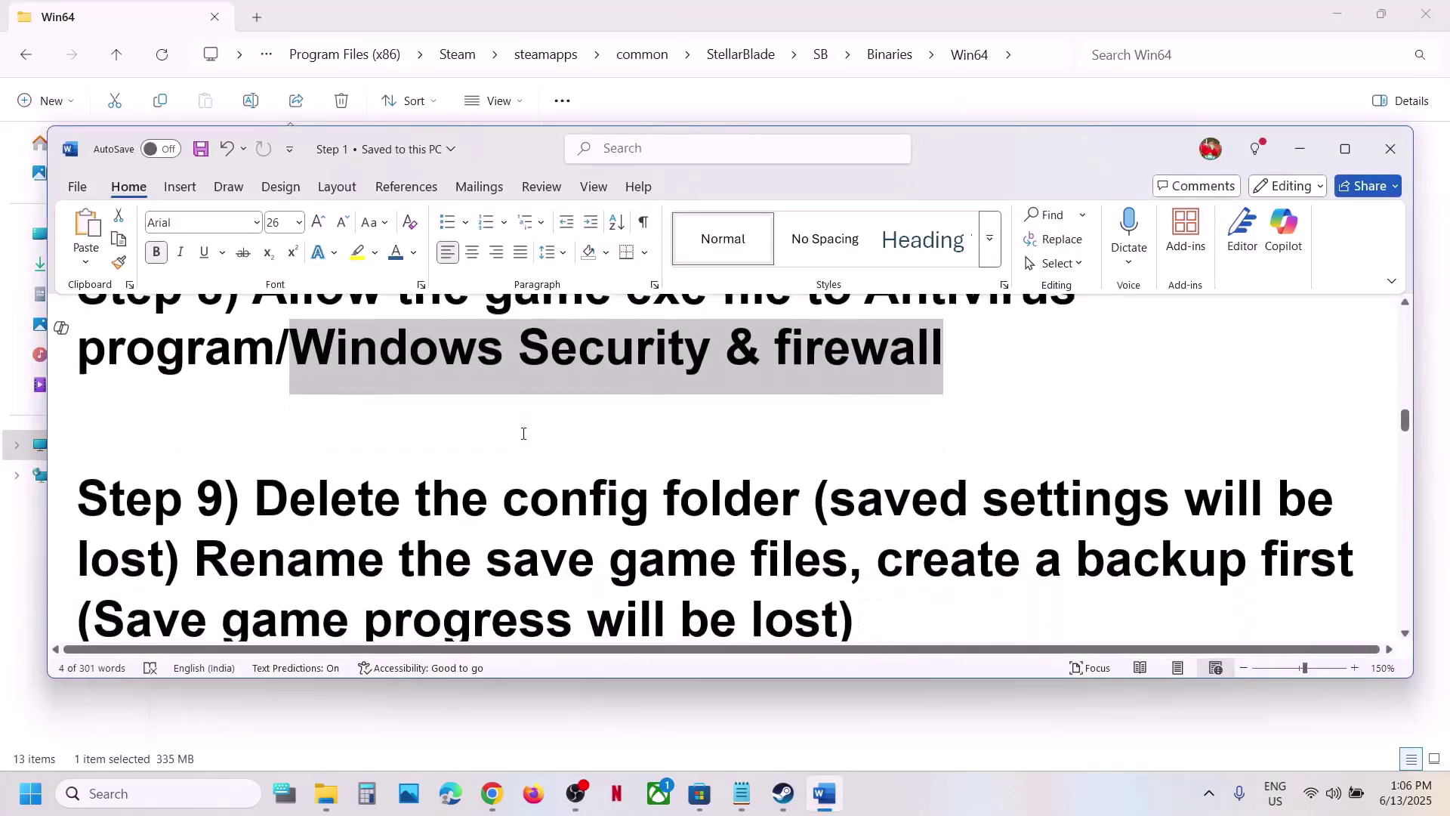
pyautogui.moveTo(828, 429); pyautogui.dragTo(256, 429)
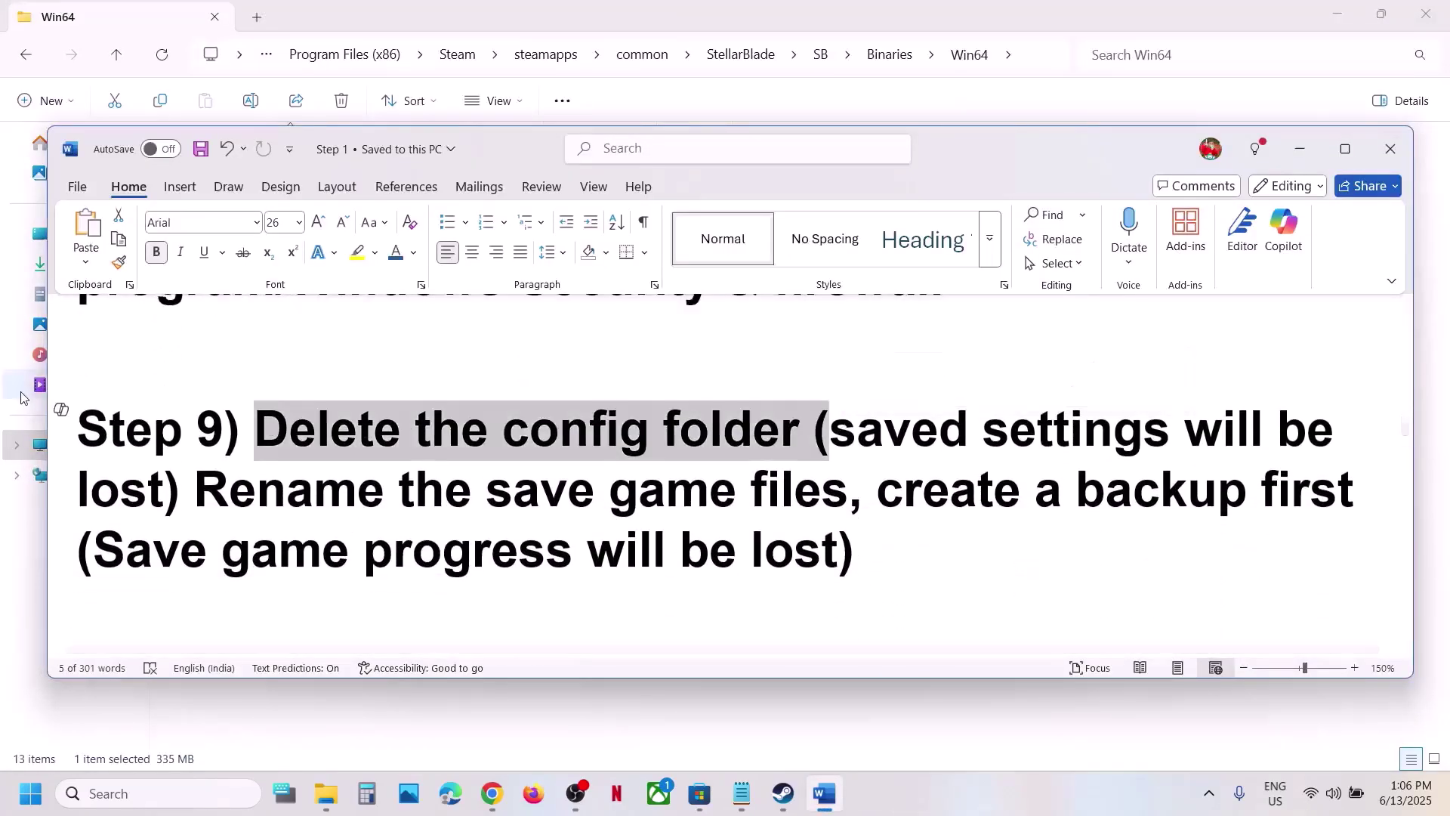
# Step: Switch to File Explorer and open the game's saved data folder at C:\Users\Test\AppData\Local\SB\Saved
pyautogui.click(23, 611)
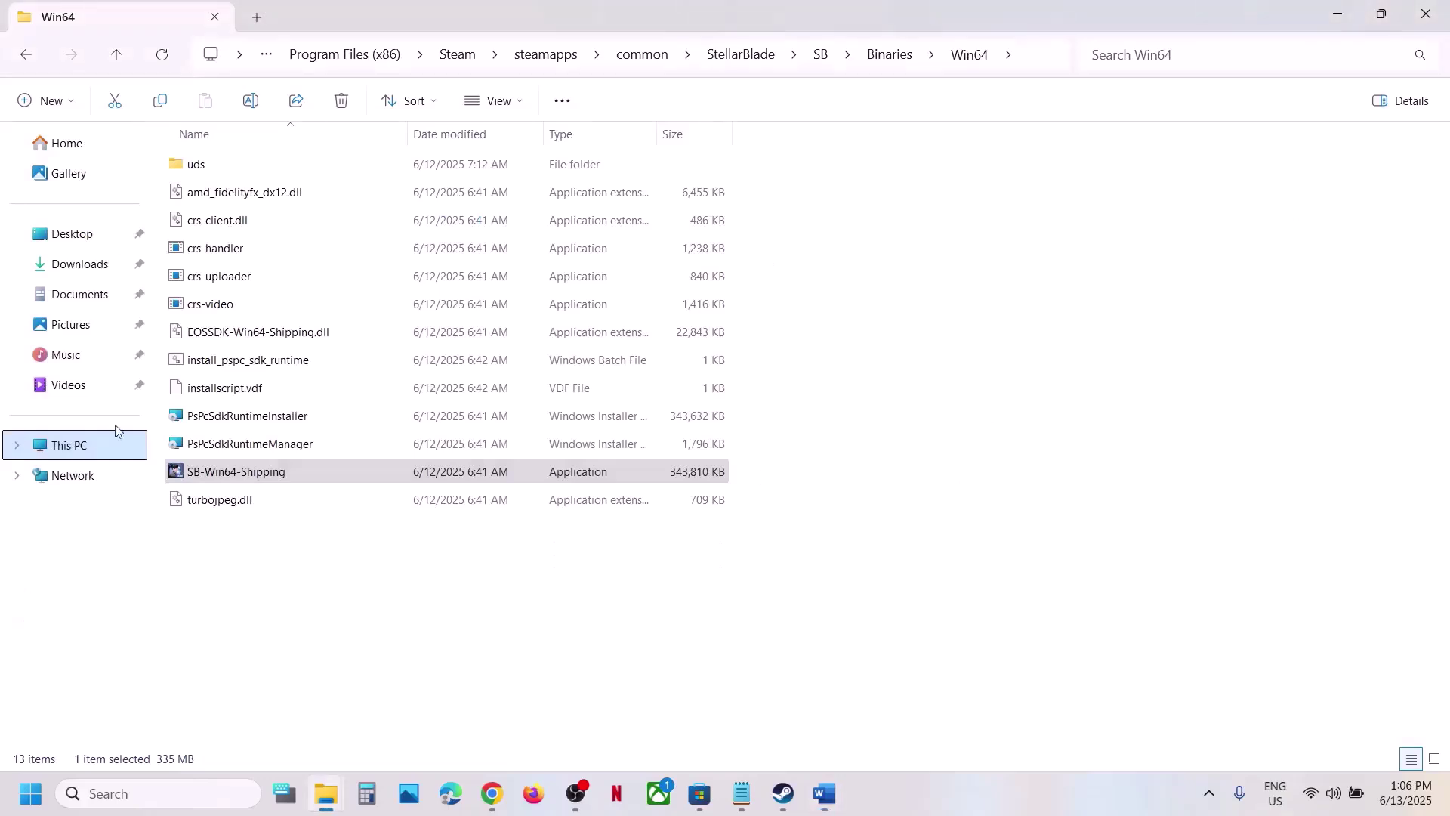
pyautogui.click(109, 459)
pyautogui.doubleClick(326, 183)
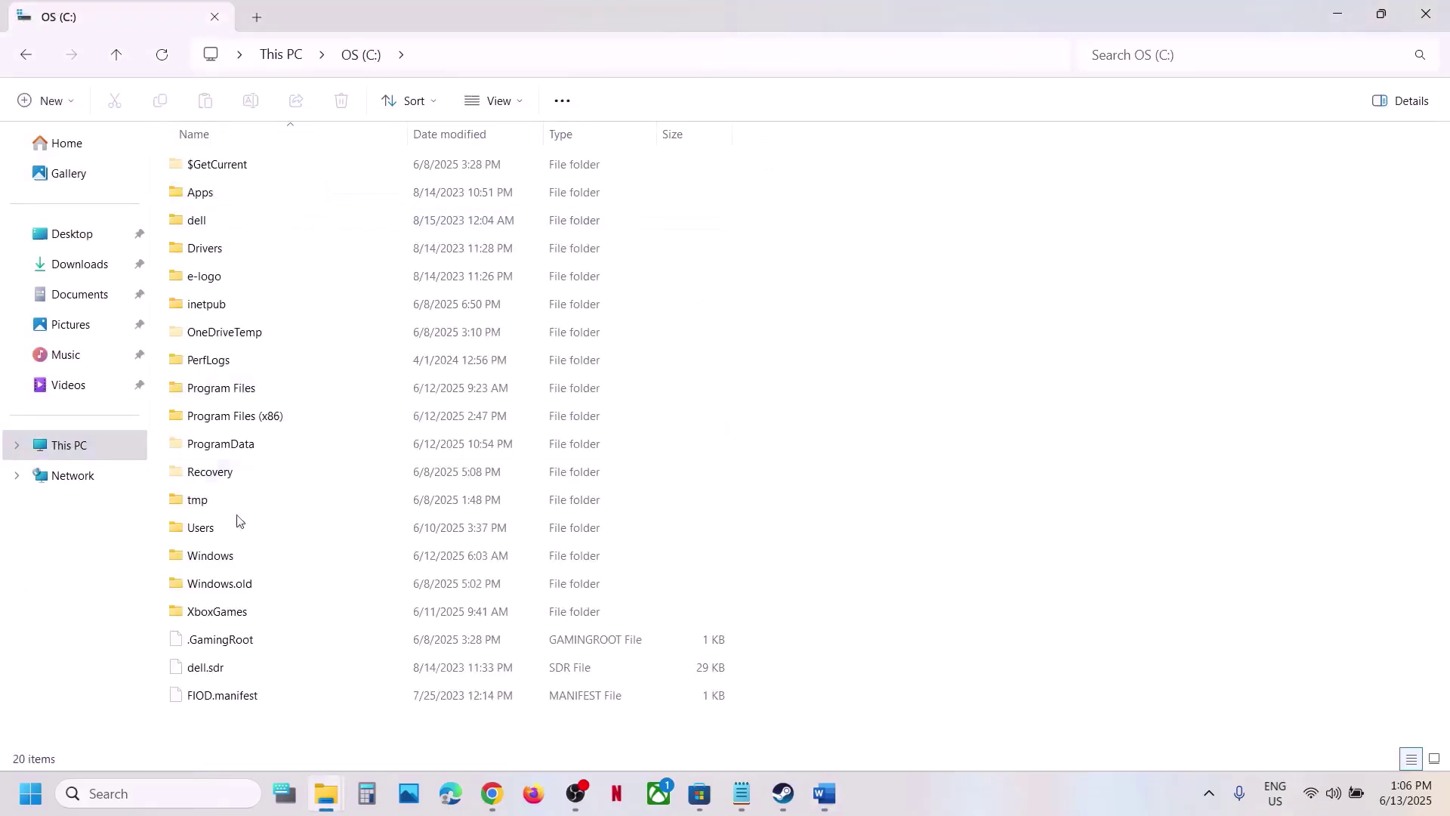
pyautogui.doubleClick(219, 531)
pyautogui.doubleClick(198, 166)
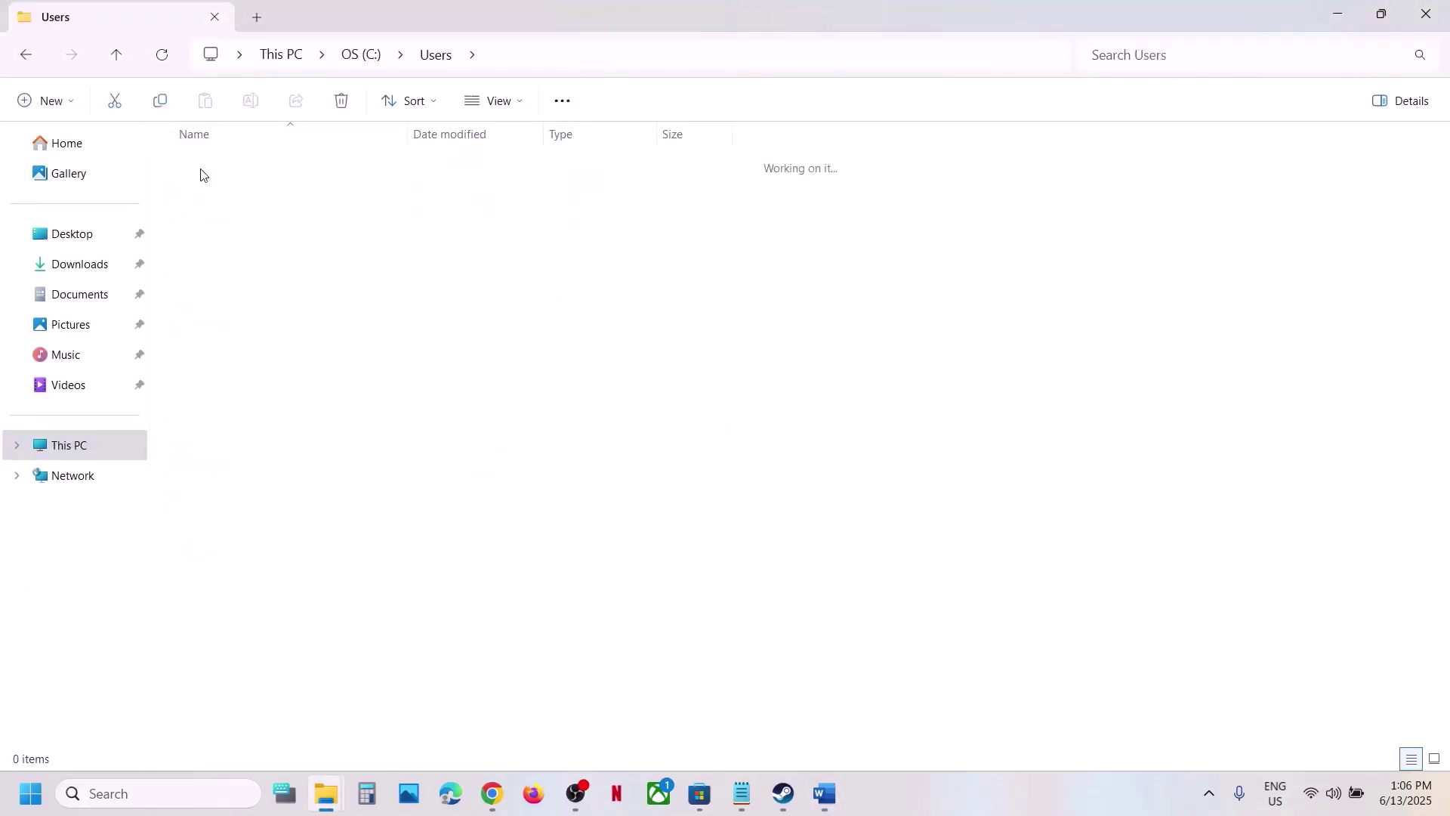
pyautogui.doubleClick(211, 193)
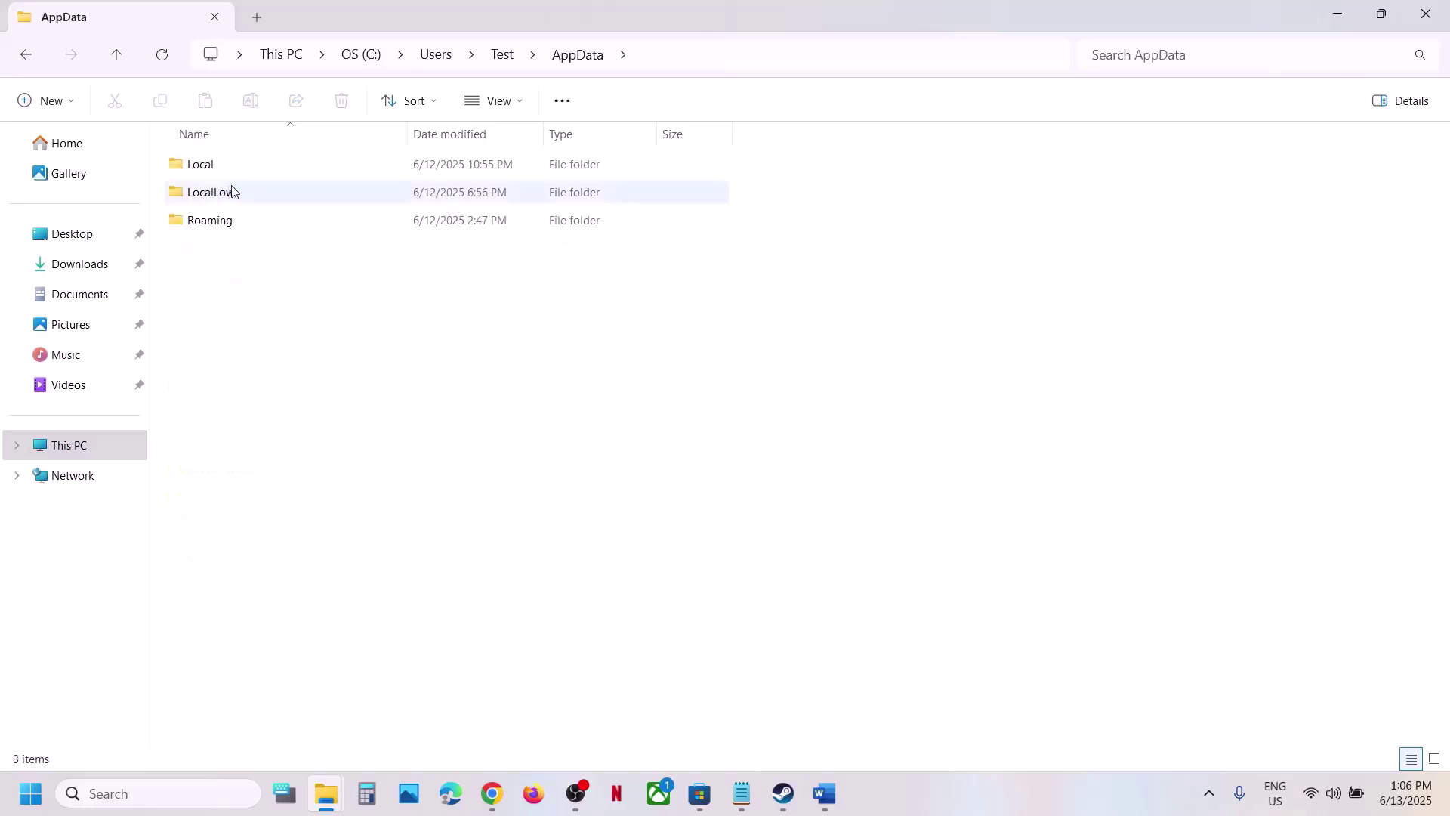
pyautogui.doubleClick(216, 167)
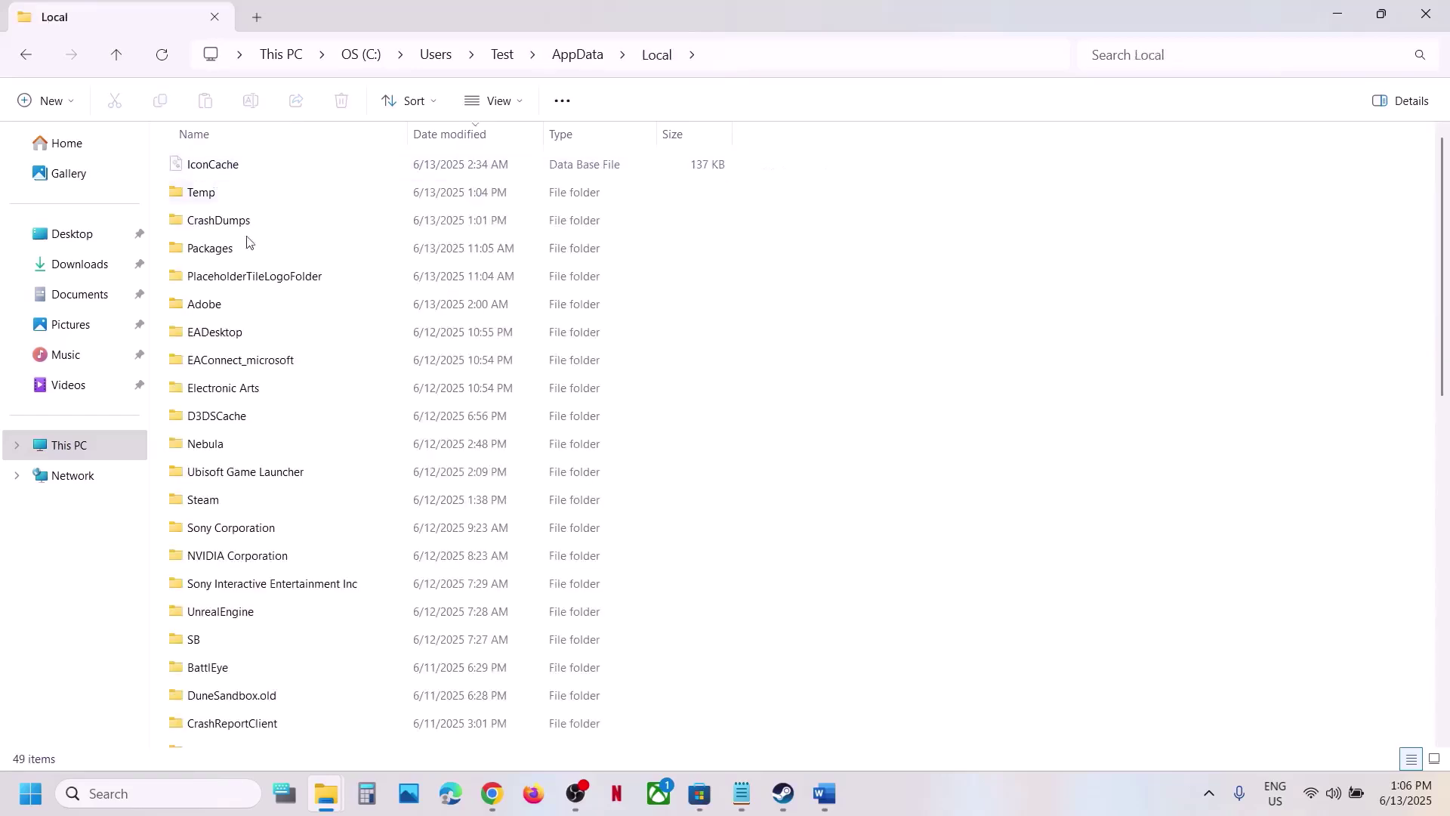
pyautogui.doubleClick(209, 639)
pyautogui.doubleClick(224, 172)
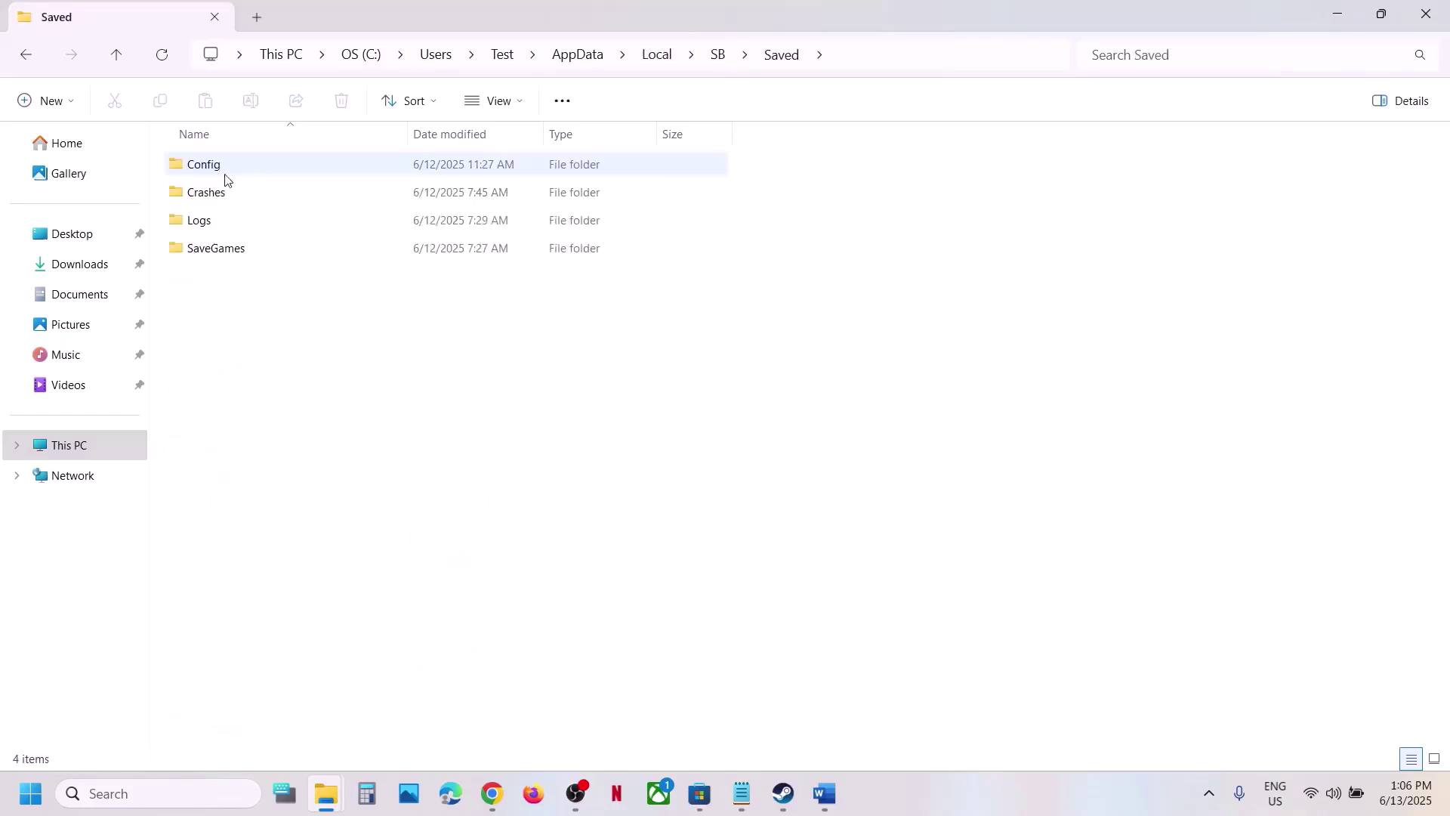
# Step: Select the Config folder, and highlight "saved settings will be lost" in Step 9 of the Word notes
pyautogui.click(223, 176)
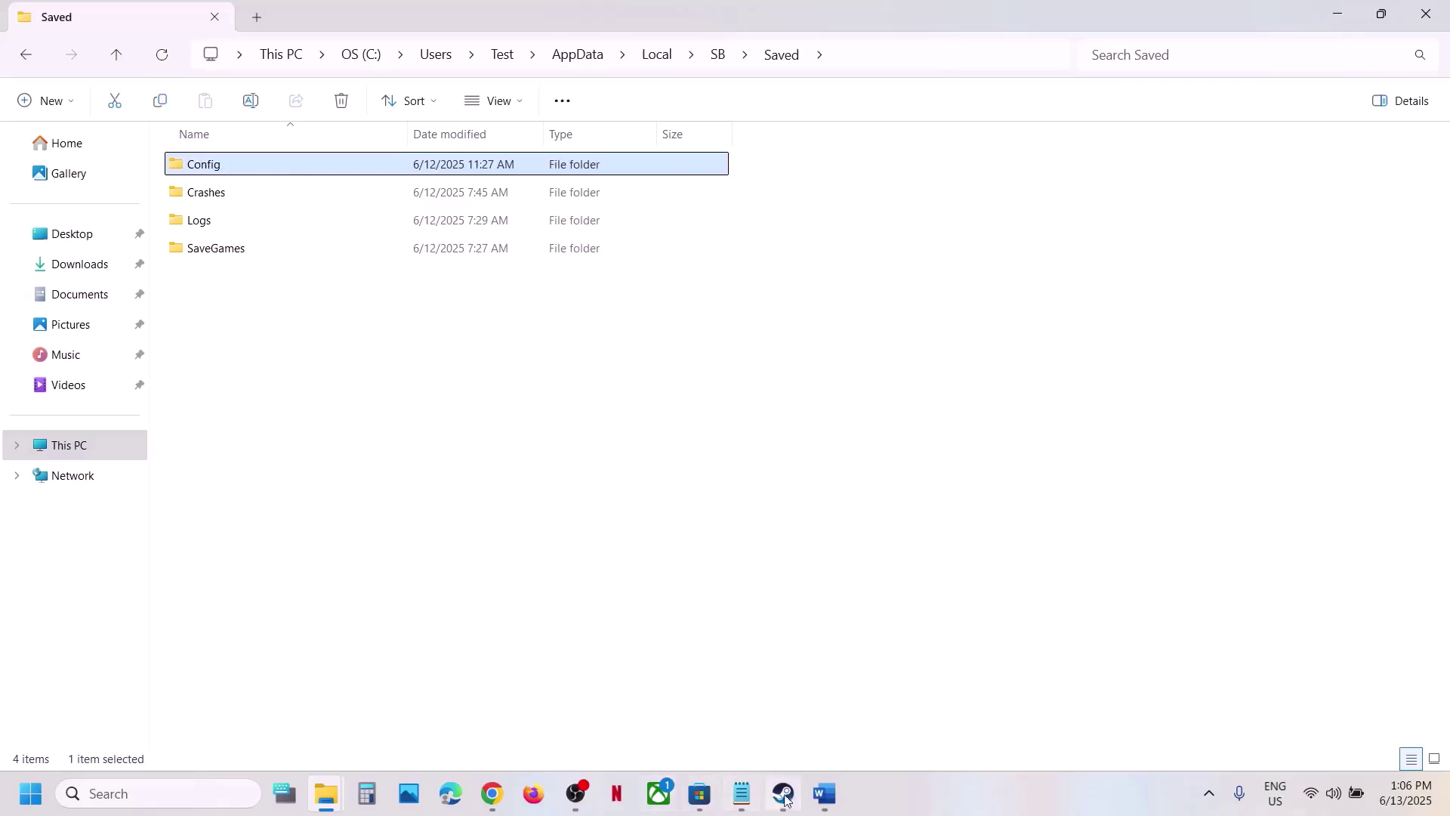
pyautogui.click(825, 793)
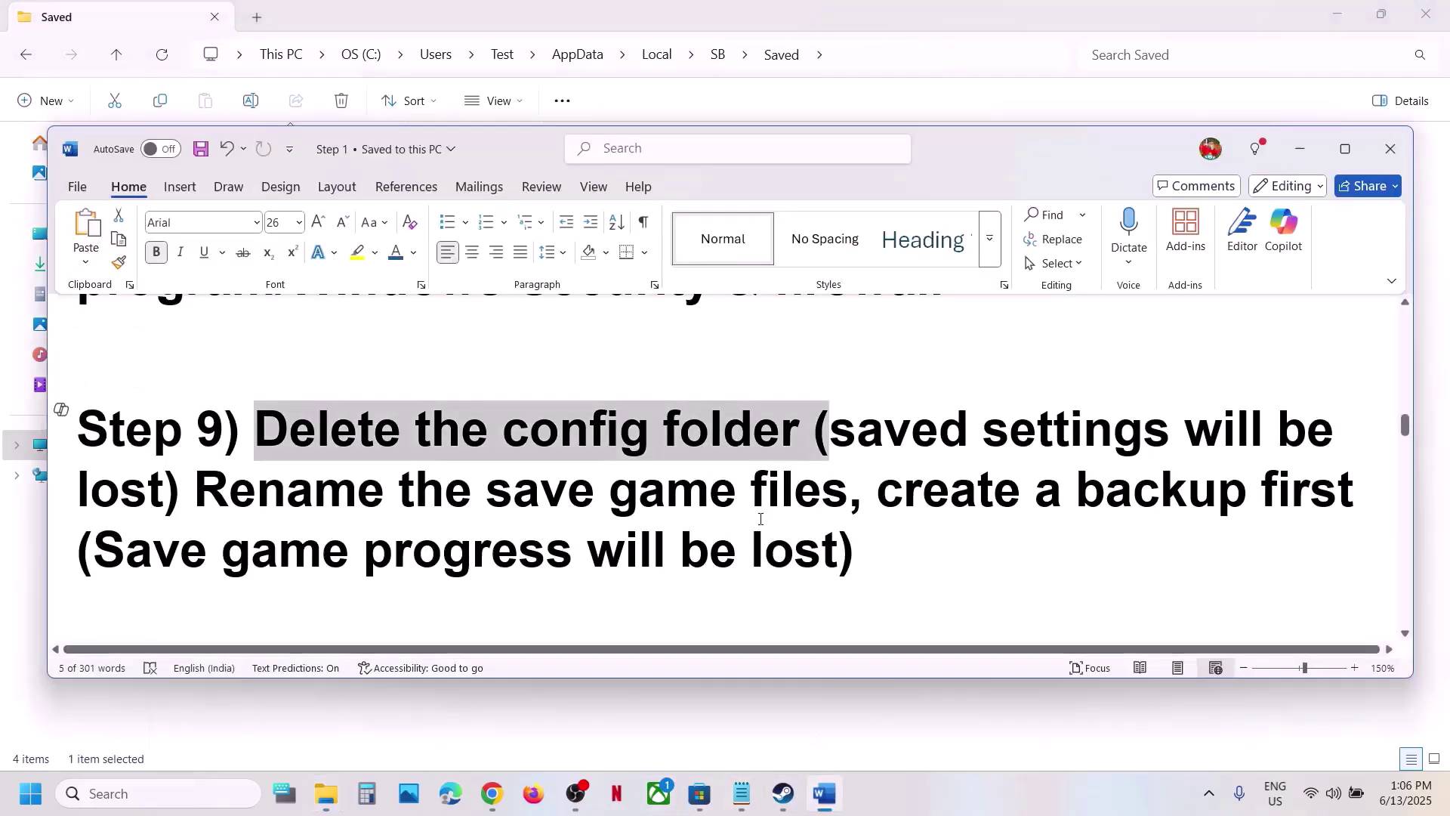
pyautogui.click(965, 432)
pyautogui.moveTo(979, 426); pyautogui.dragTo(1336, 432)
pyautogui.click(38, 525)
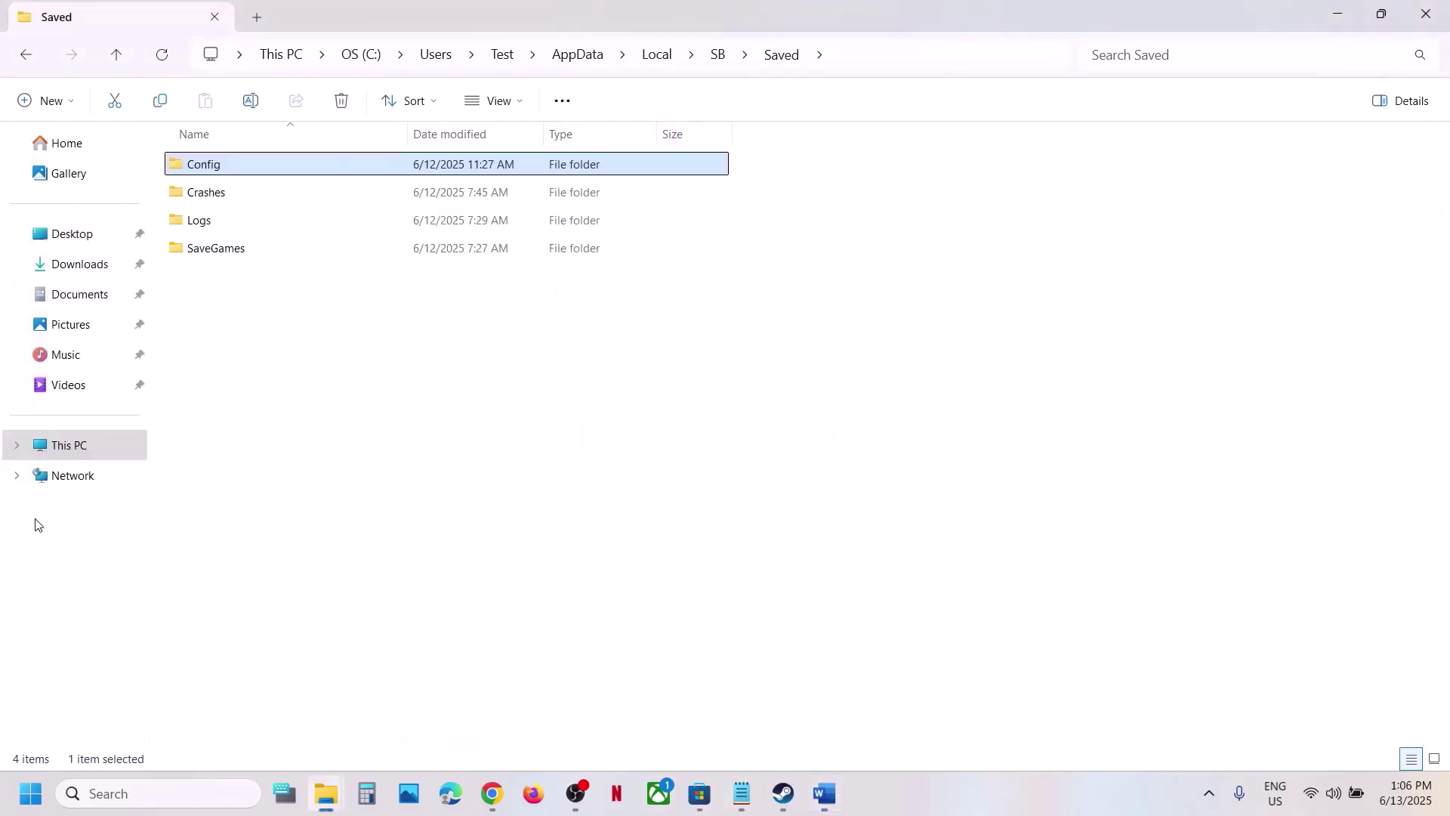
pyautogui.click(825, 793)
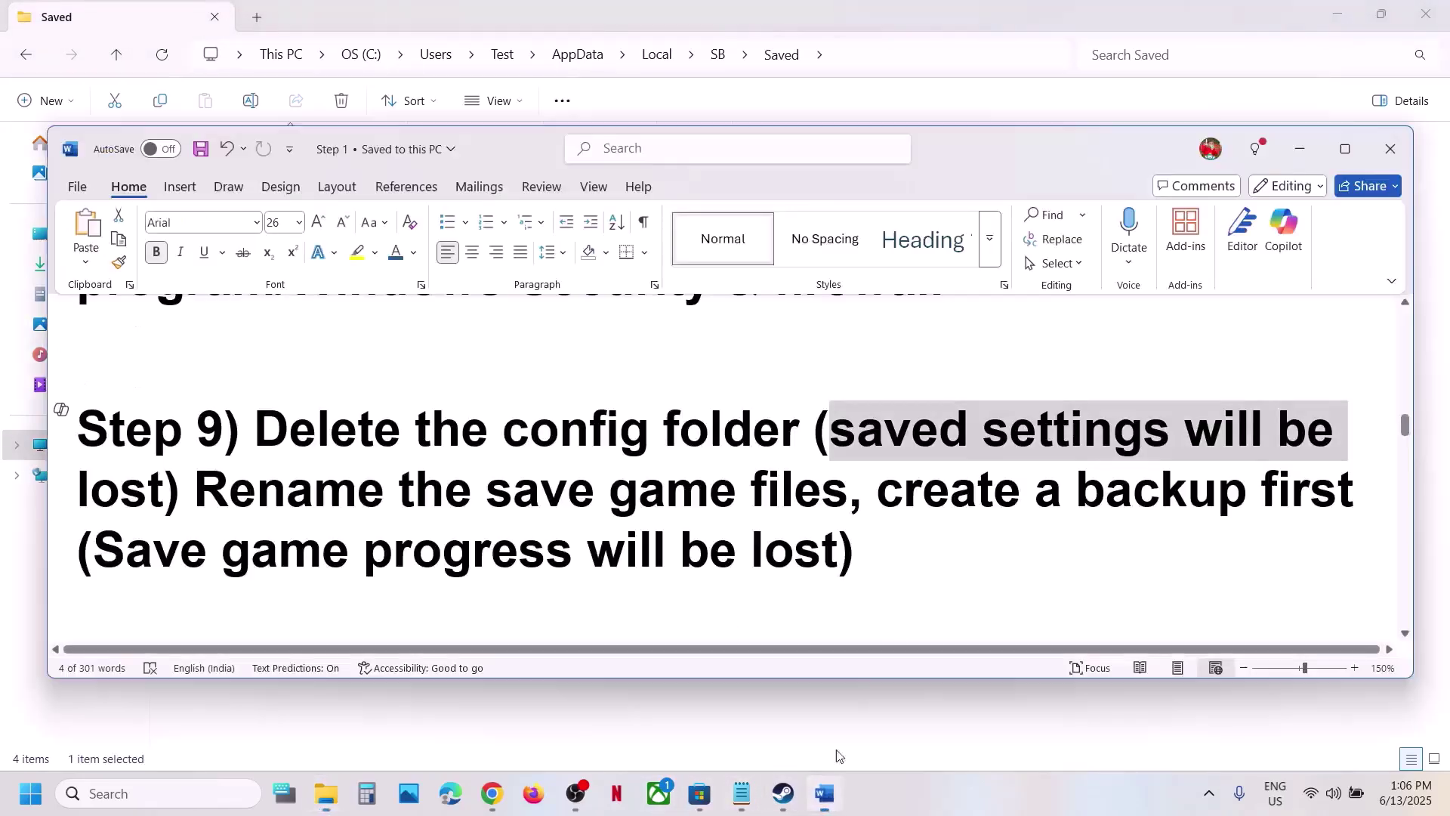
pyautogui.click(341, 500)
pyautogui.moveTo(831, 431); pyautogui.dragTo(143, 491)
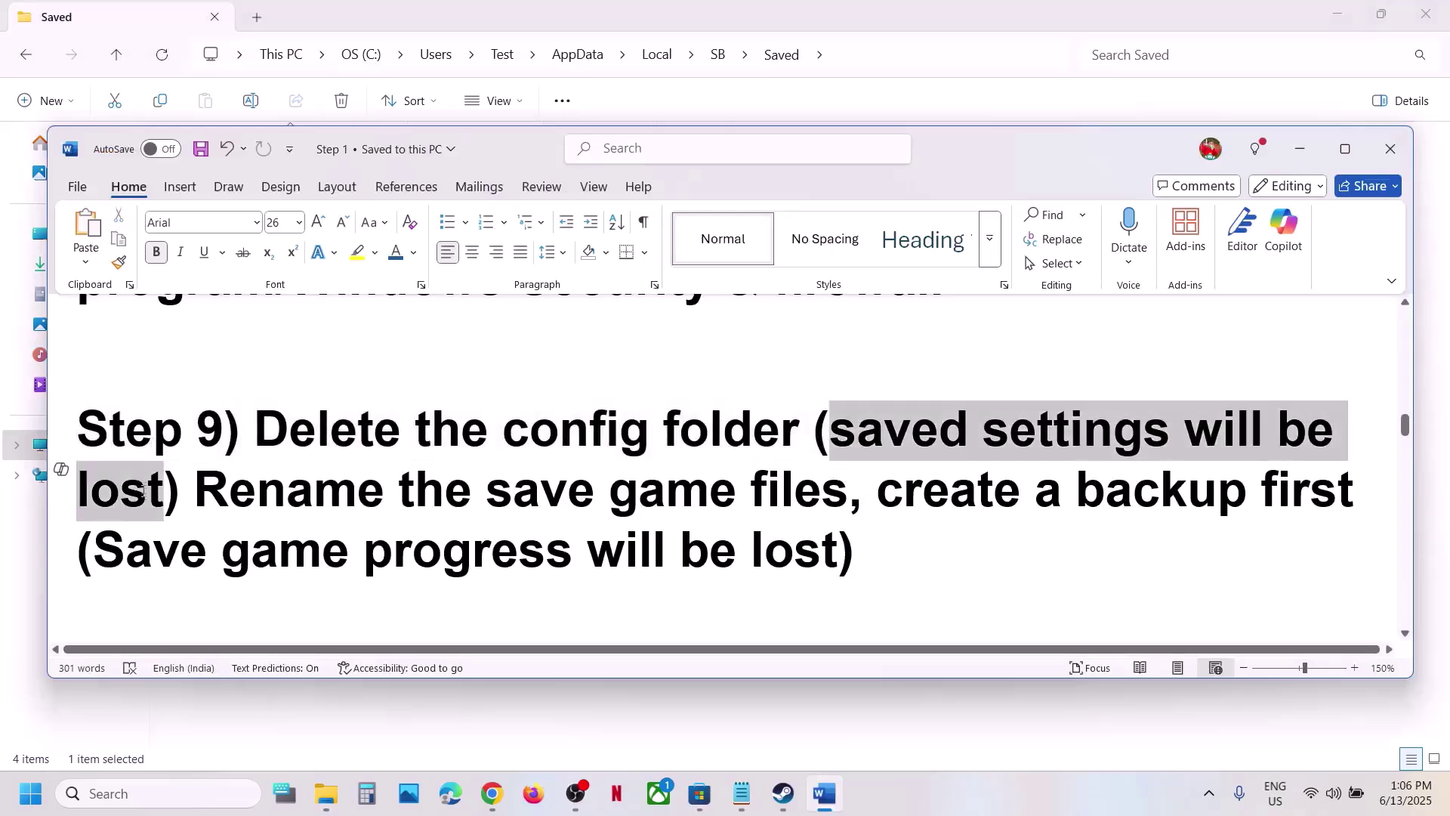
# Step: Return to File Explorer and delete the Config folder from the game's Saved folder
pyautogui.click(423, 22)
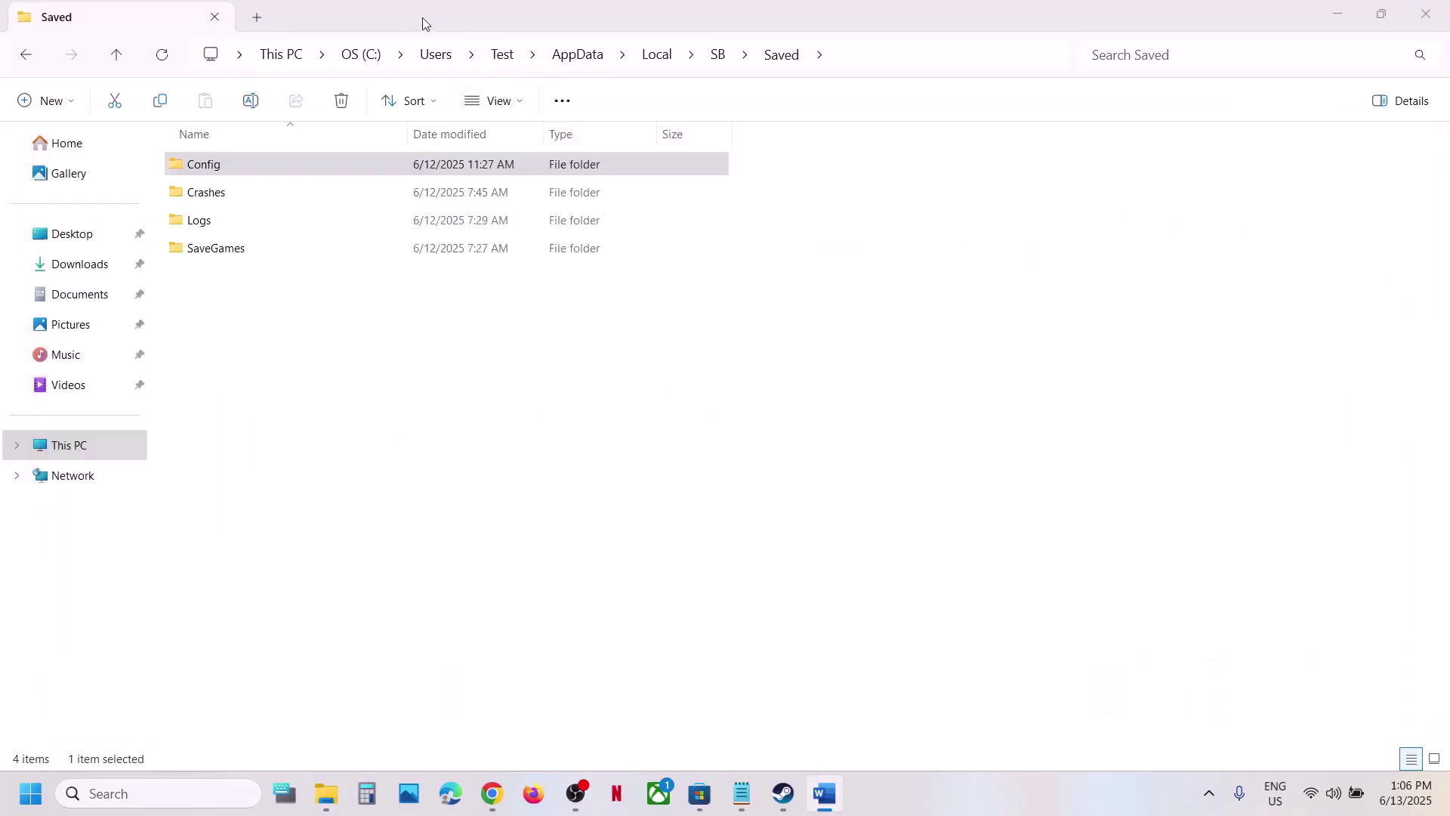
pyautogui.rightClick(229, 172)
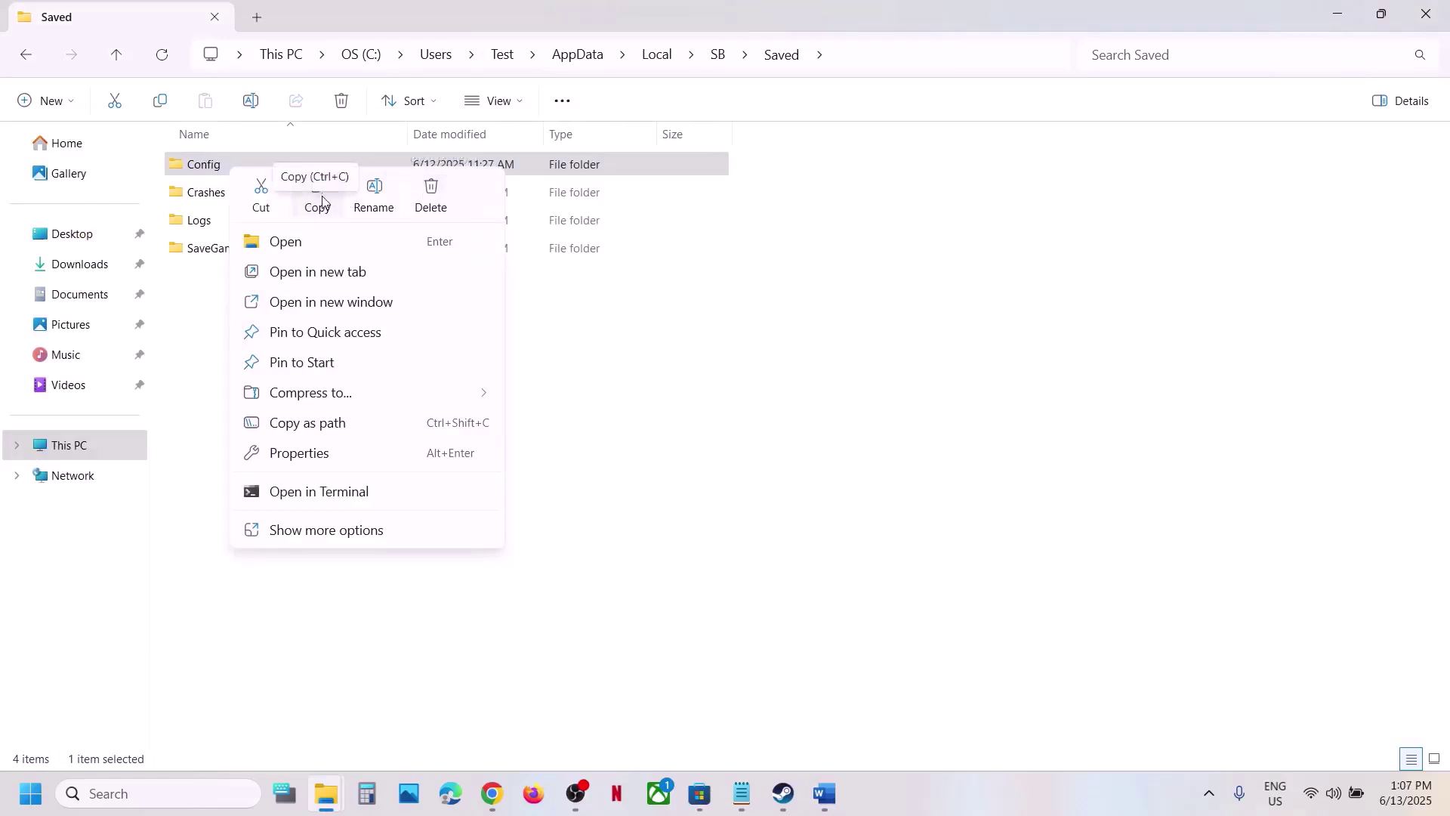
pyautogui.click(431, 195)
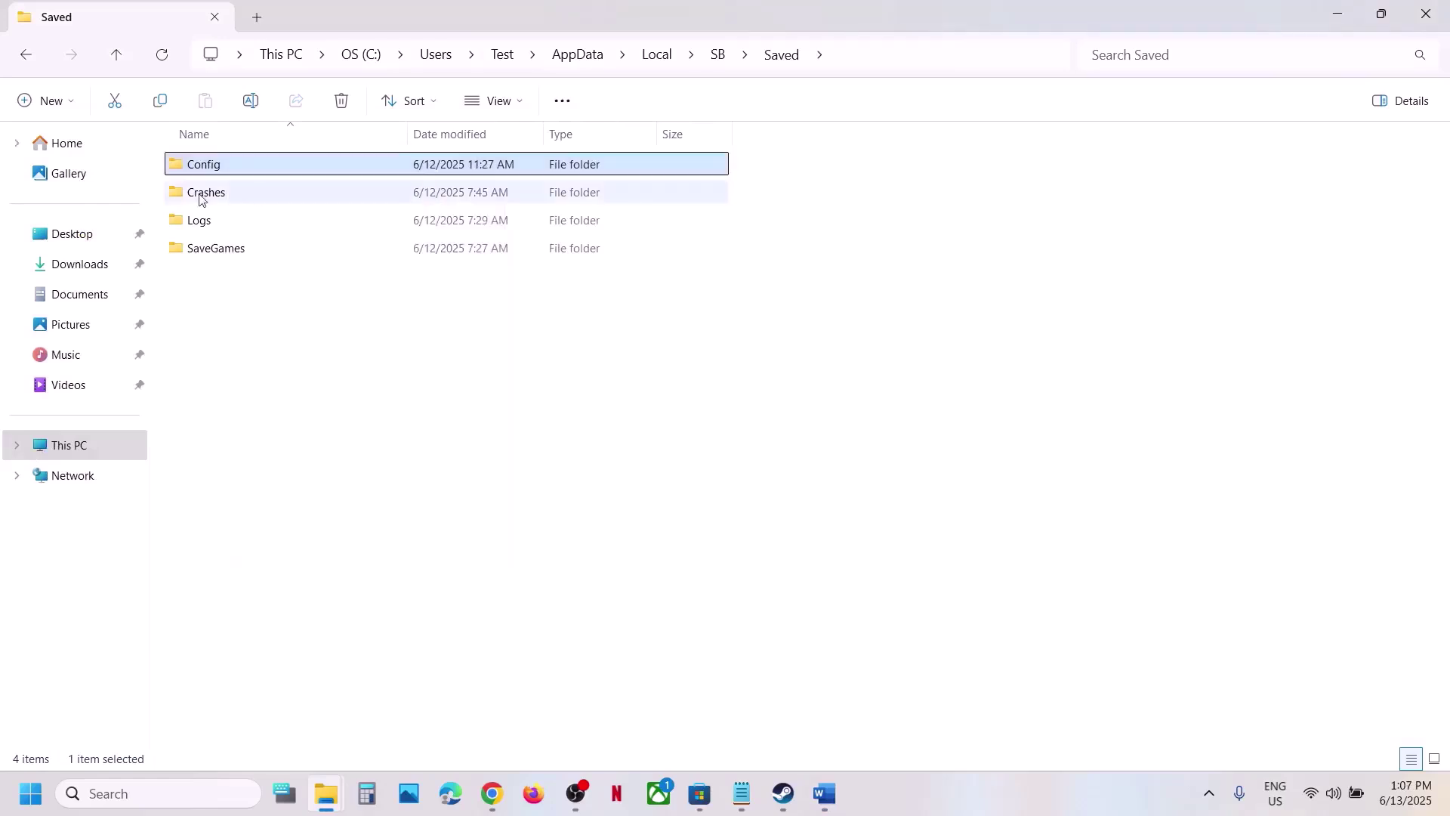
# Step: Switch to the Word notes and highlight Step 9's remarks on renaming save game files, losing save progress and creating a backup first
pyautogui.click(825, 793)
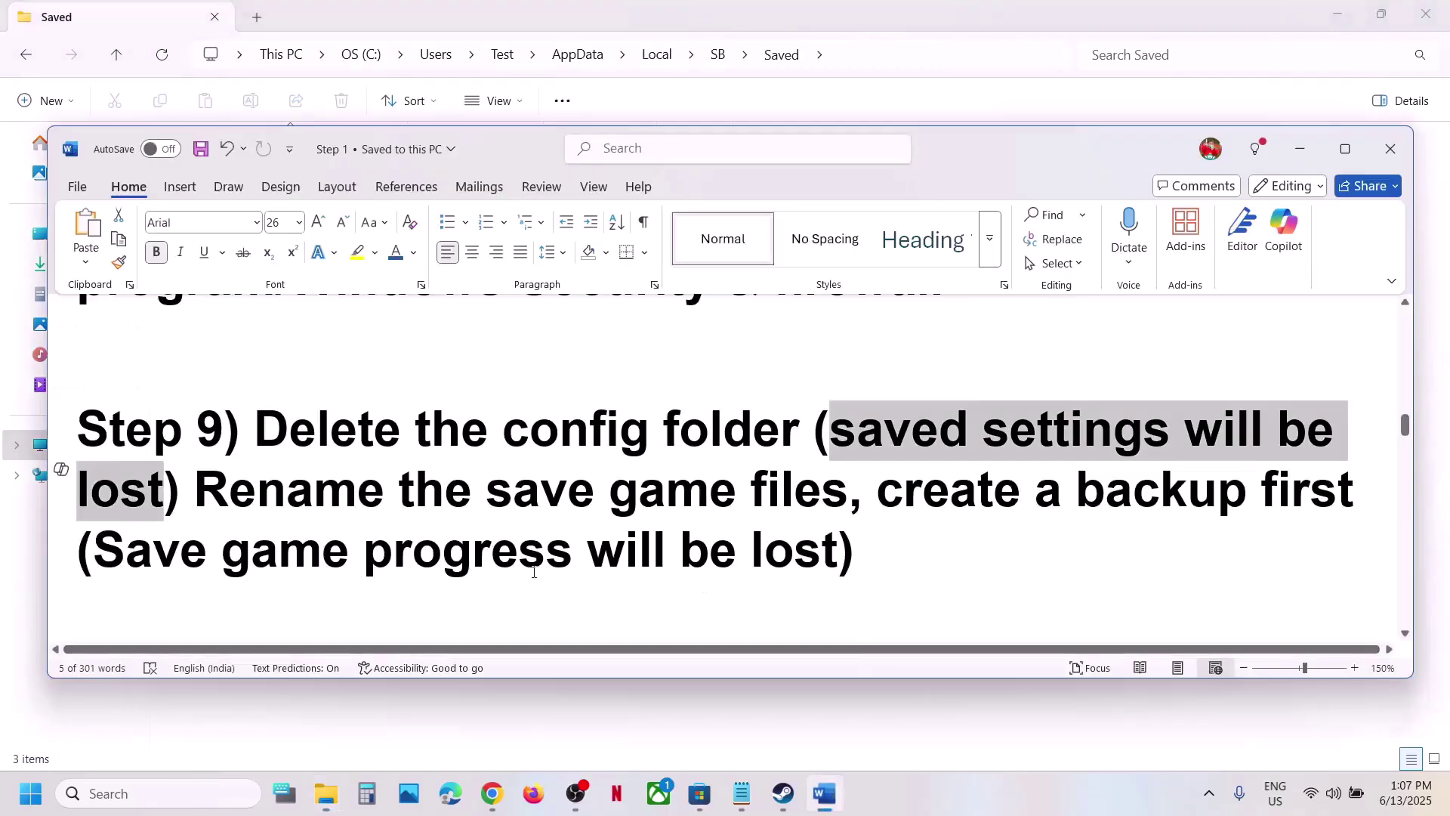
pyautogui.moveTo(215, 502); pyautogui.dragTo(732, 495)
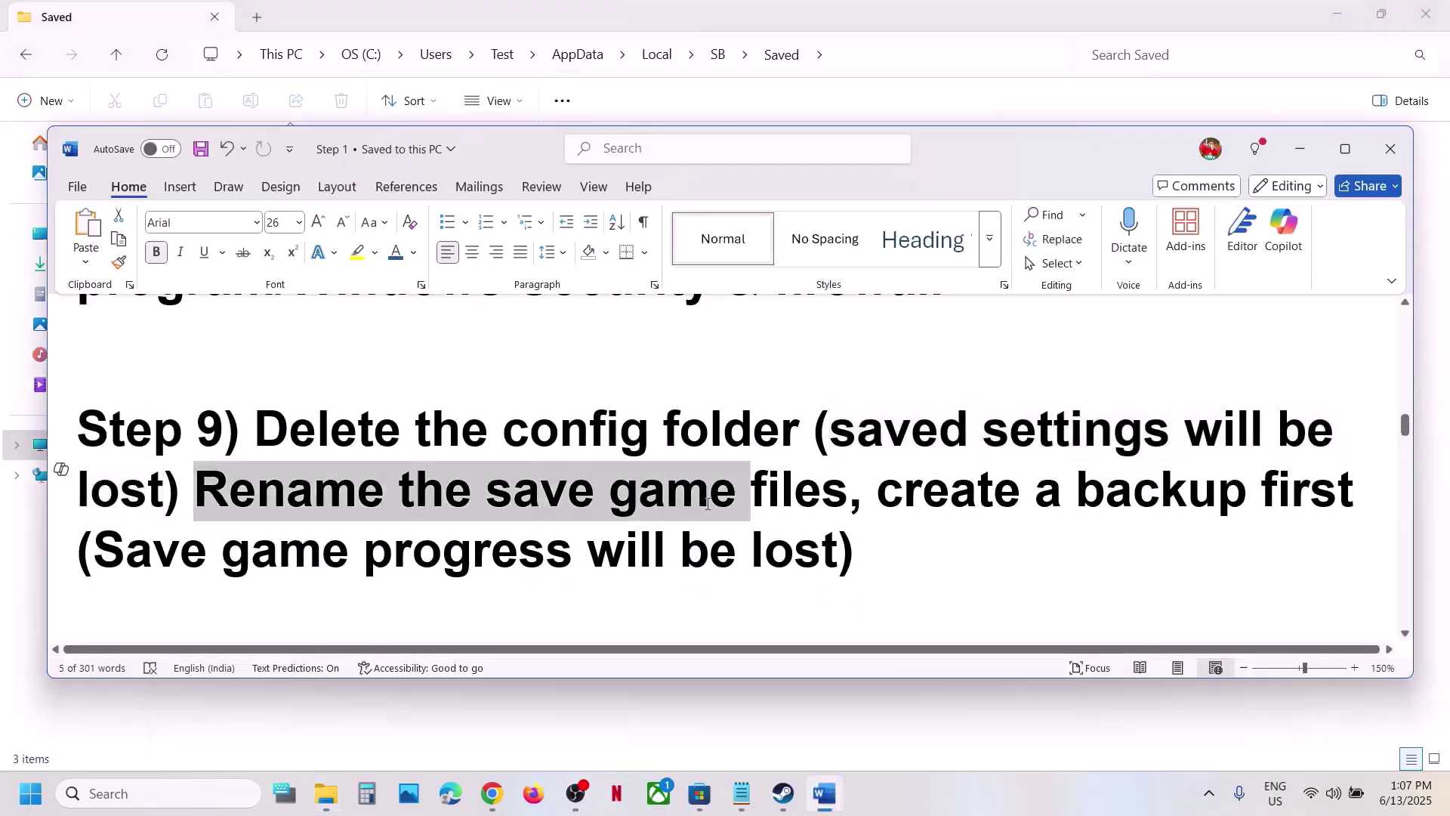
pyautogui.moveTo(91, 541); pyautogui.dragTo(855, 569)
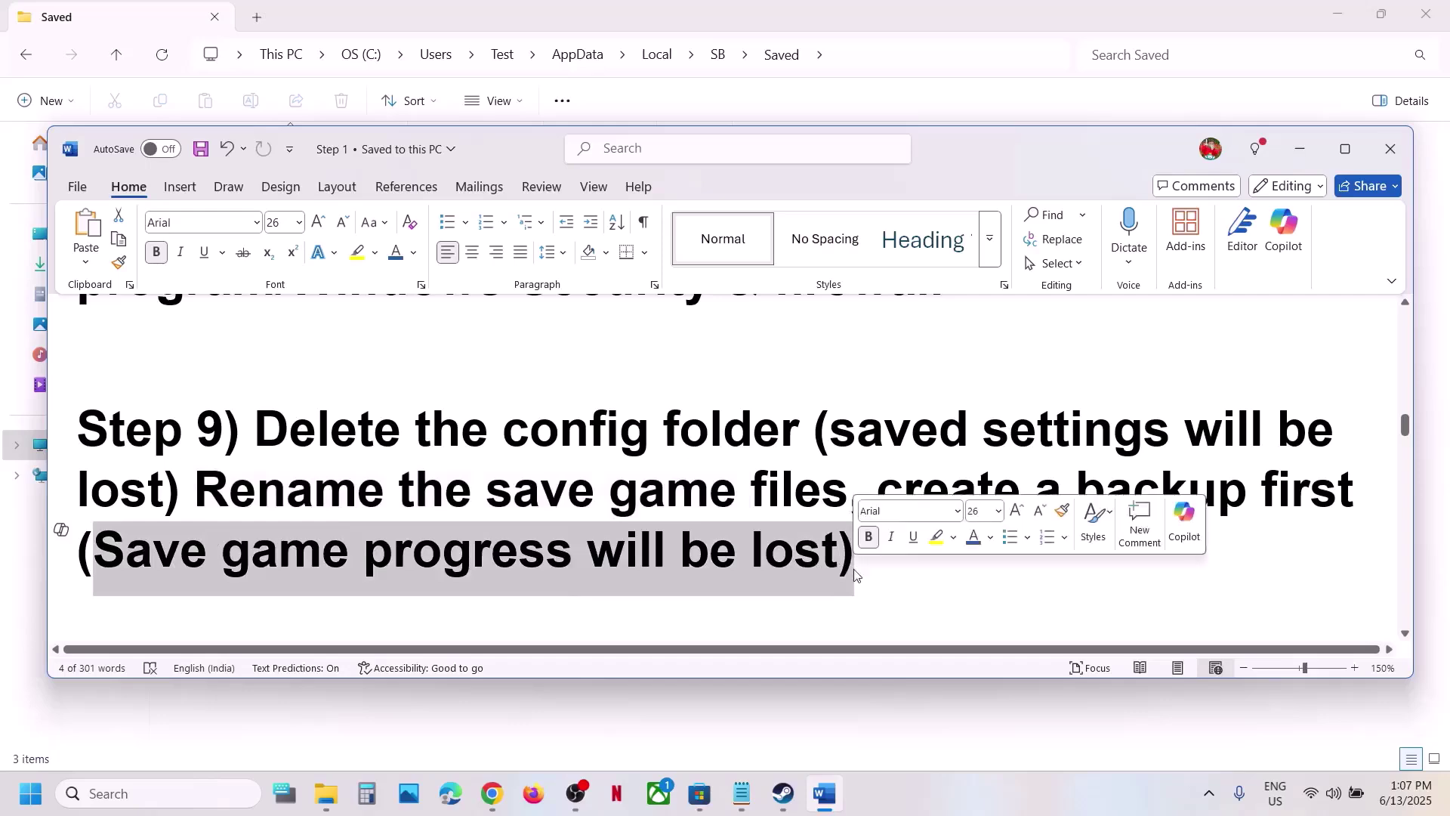
pyautogui.click(595, 491)
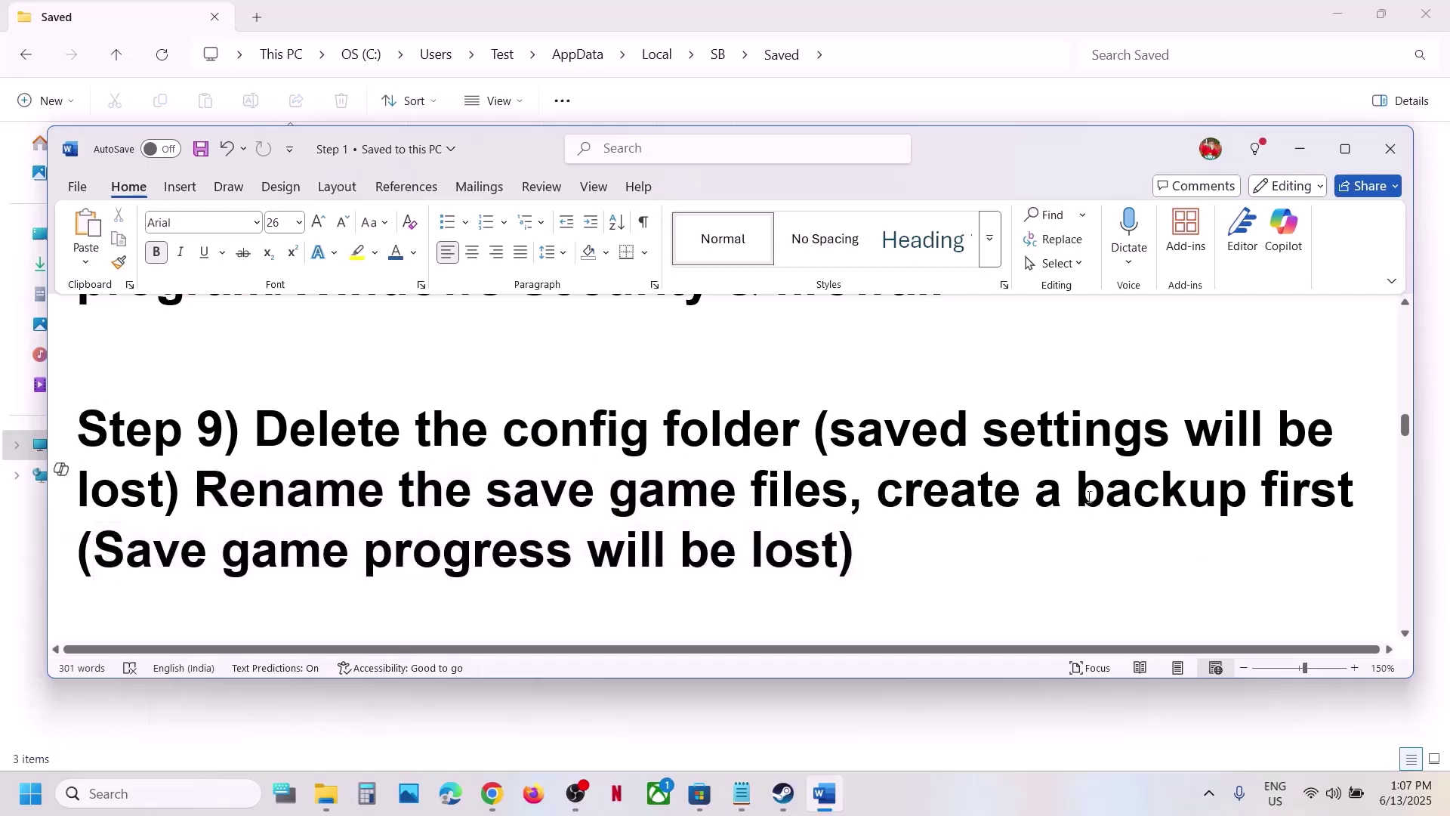
pyautogui.moveTo(877, 493); pyautogui.dragTo(1369, 495)
pyautogui.click(903, 491)
pyautogui.scroll(-4, 1345, 484)
pyautogui.scroll(3, 864, 576)
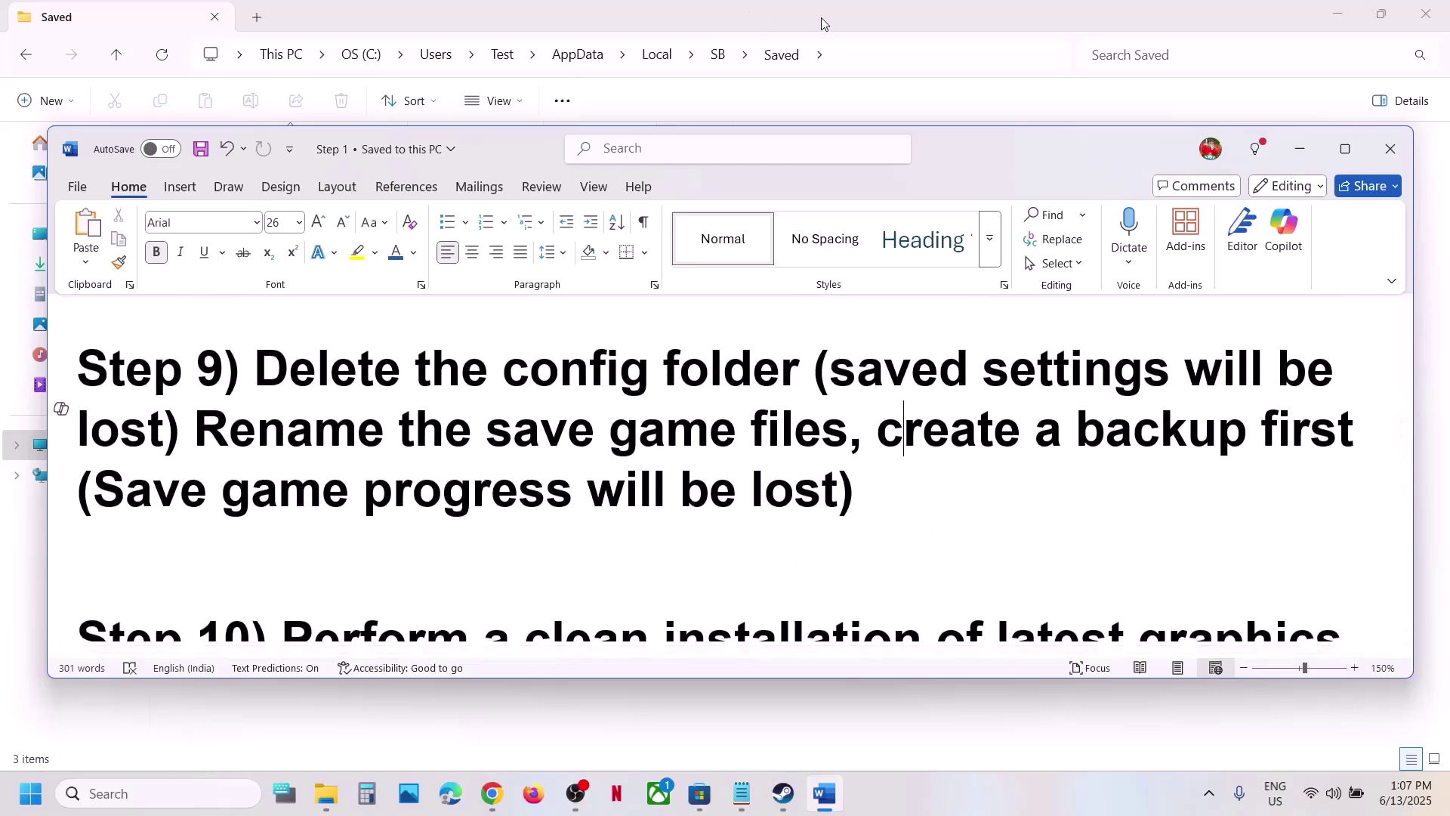
# Step: Back up the SB folder from AppData\Local by copying it to the desktop, and place the copy below the MindsEye folder
pyautogui.click(823, 18)
pyautogui.click(121, 58)
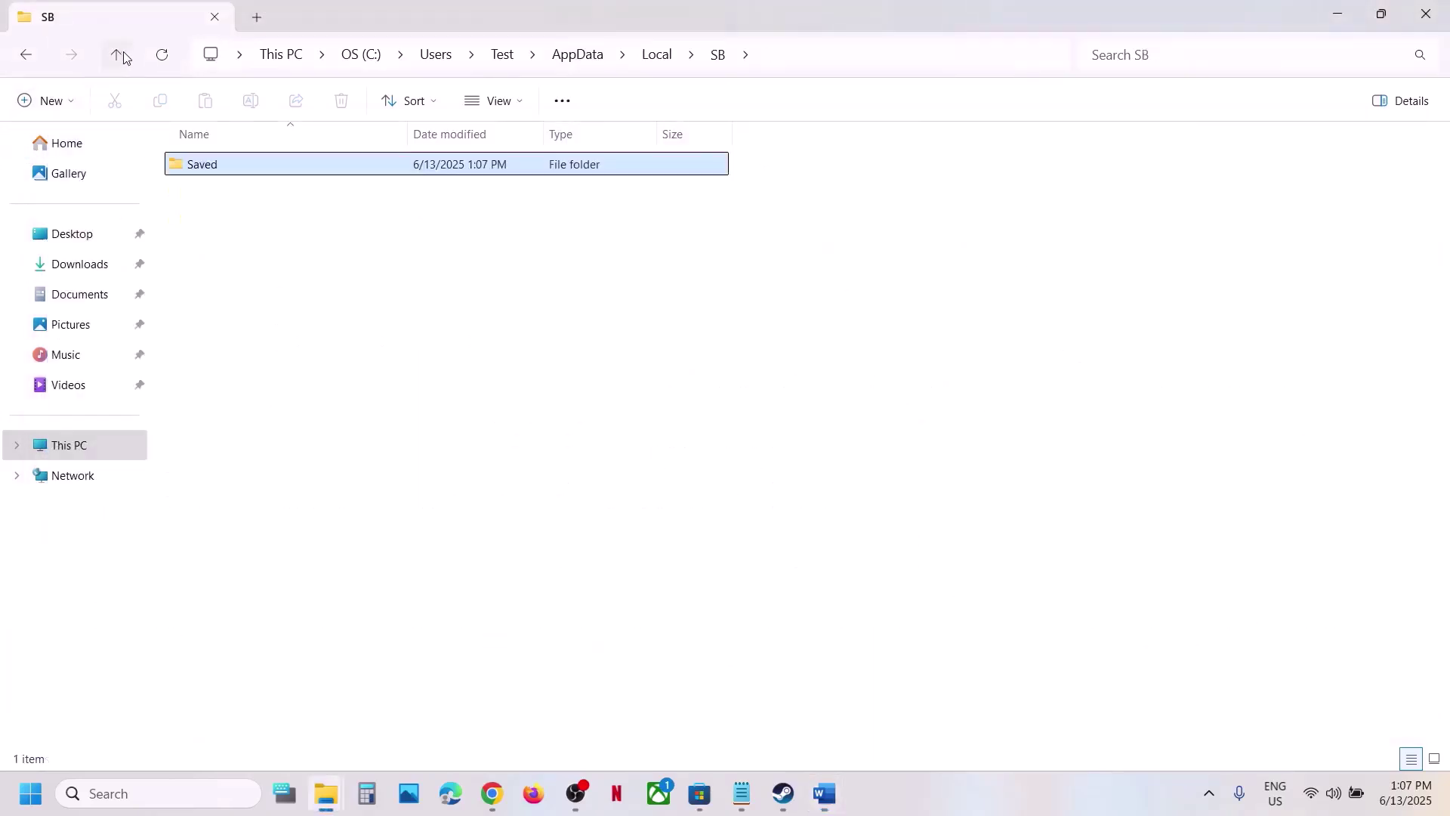
pyautogui.click(120, 57)
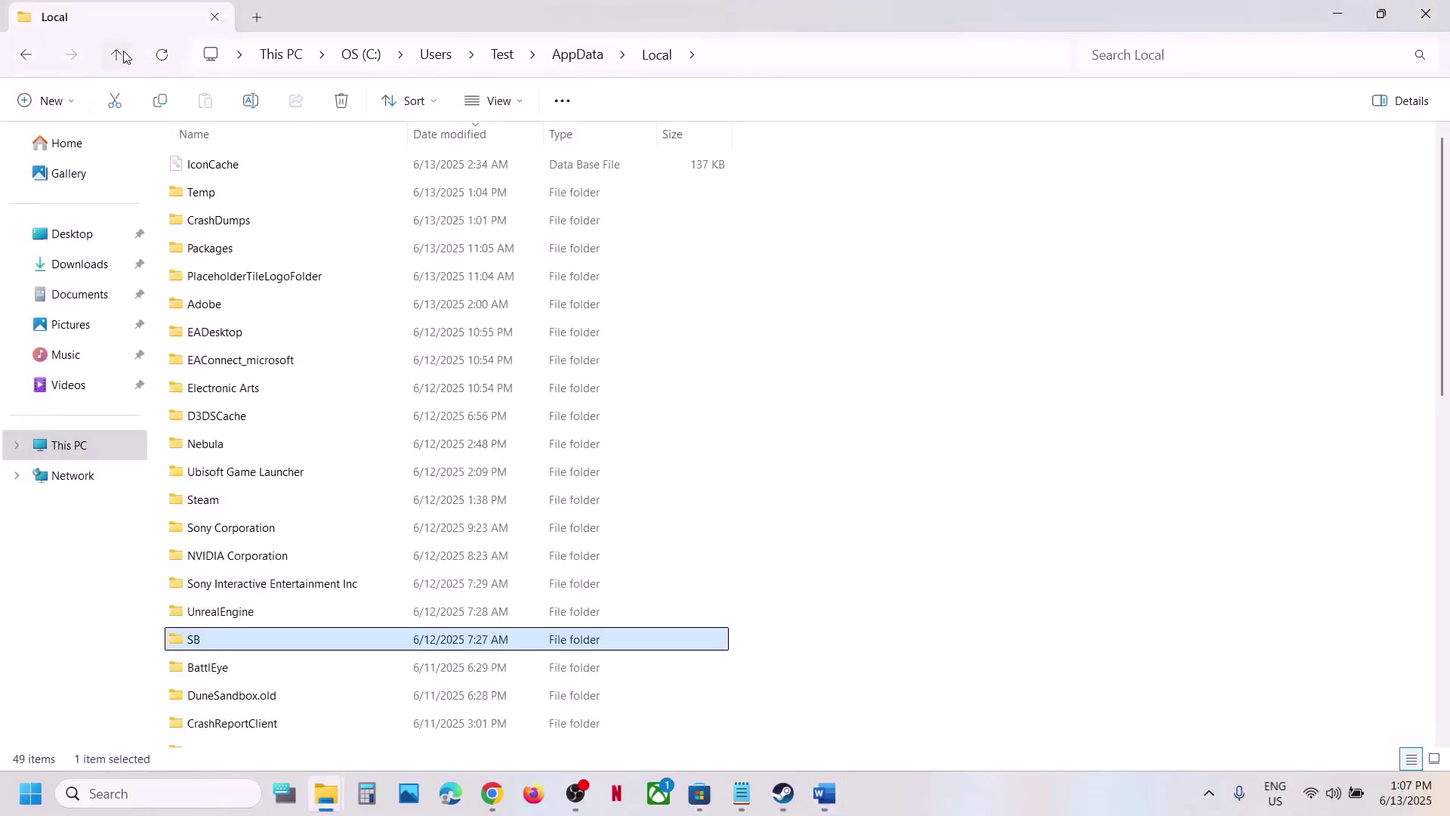
pyautogui.rightClick(227, 644)
pyautogui.click(321, 672)
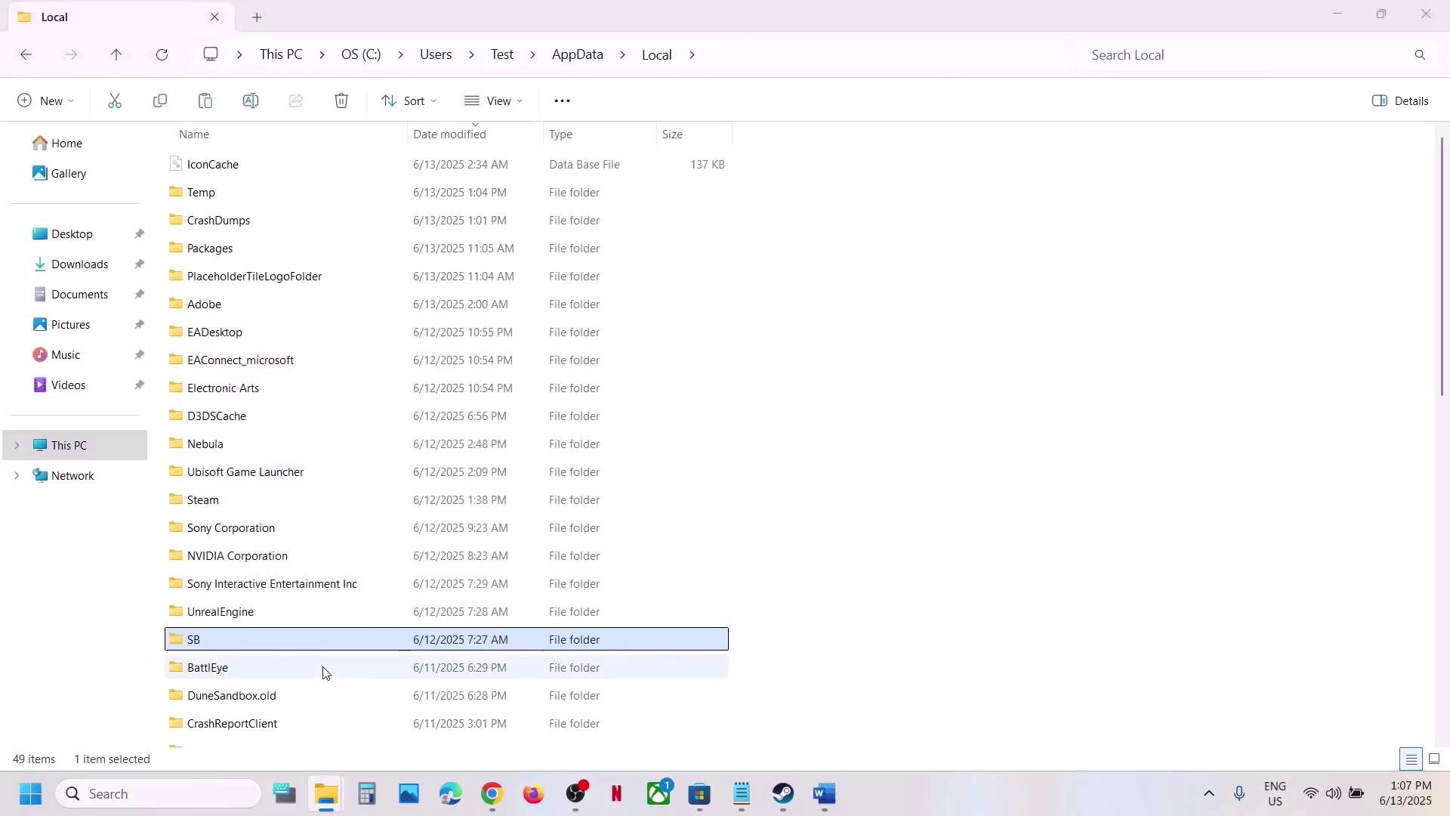
pyautogui.press('super+d')
pyautogui.hotkey('ctrl', 'v')
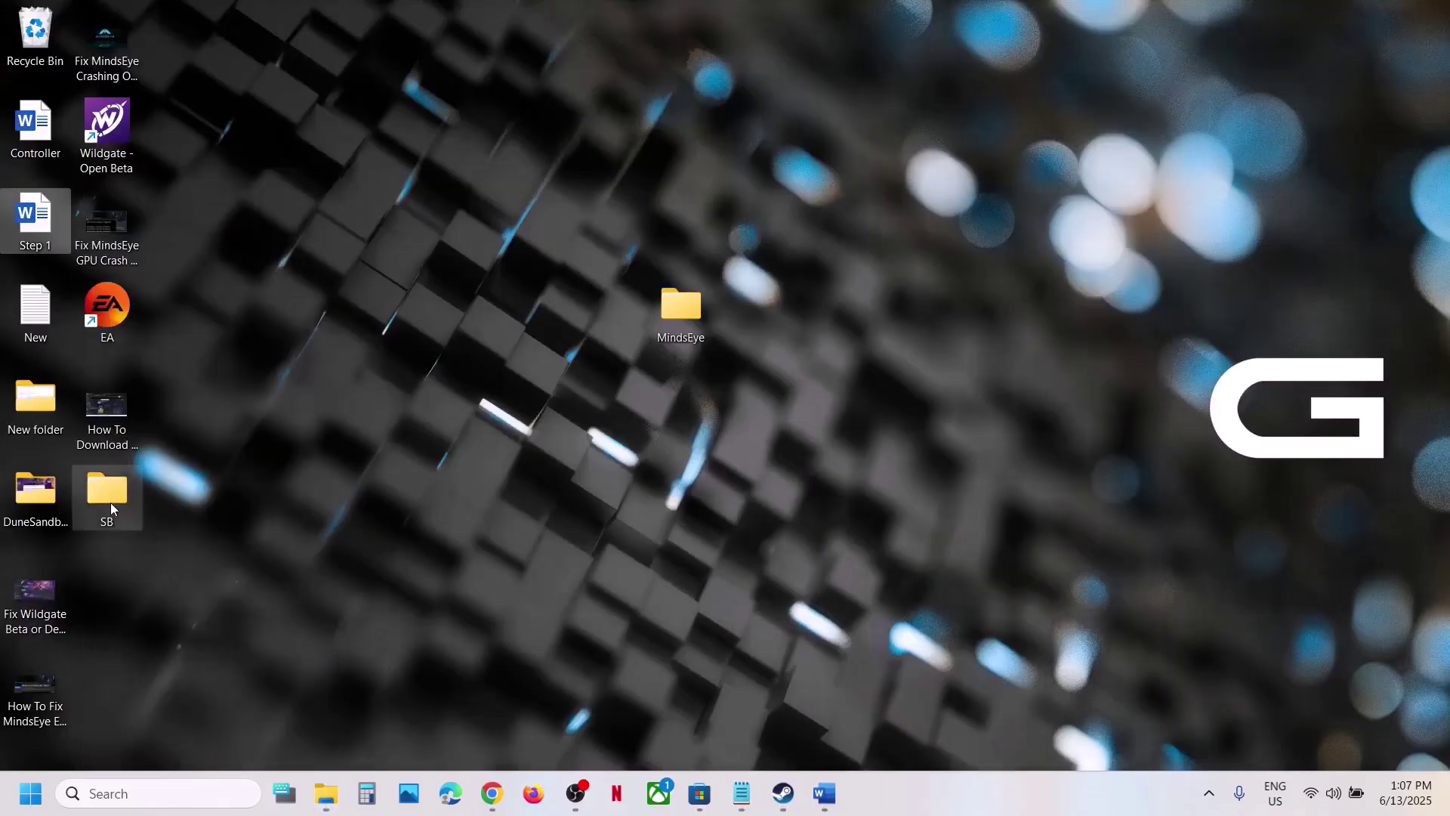
pyautogui.moveTo(110, 501); pyautogui.dragTo(689, 421)
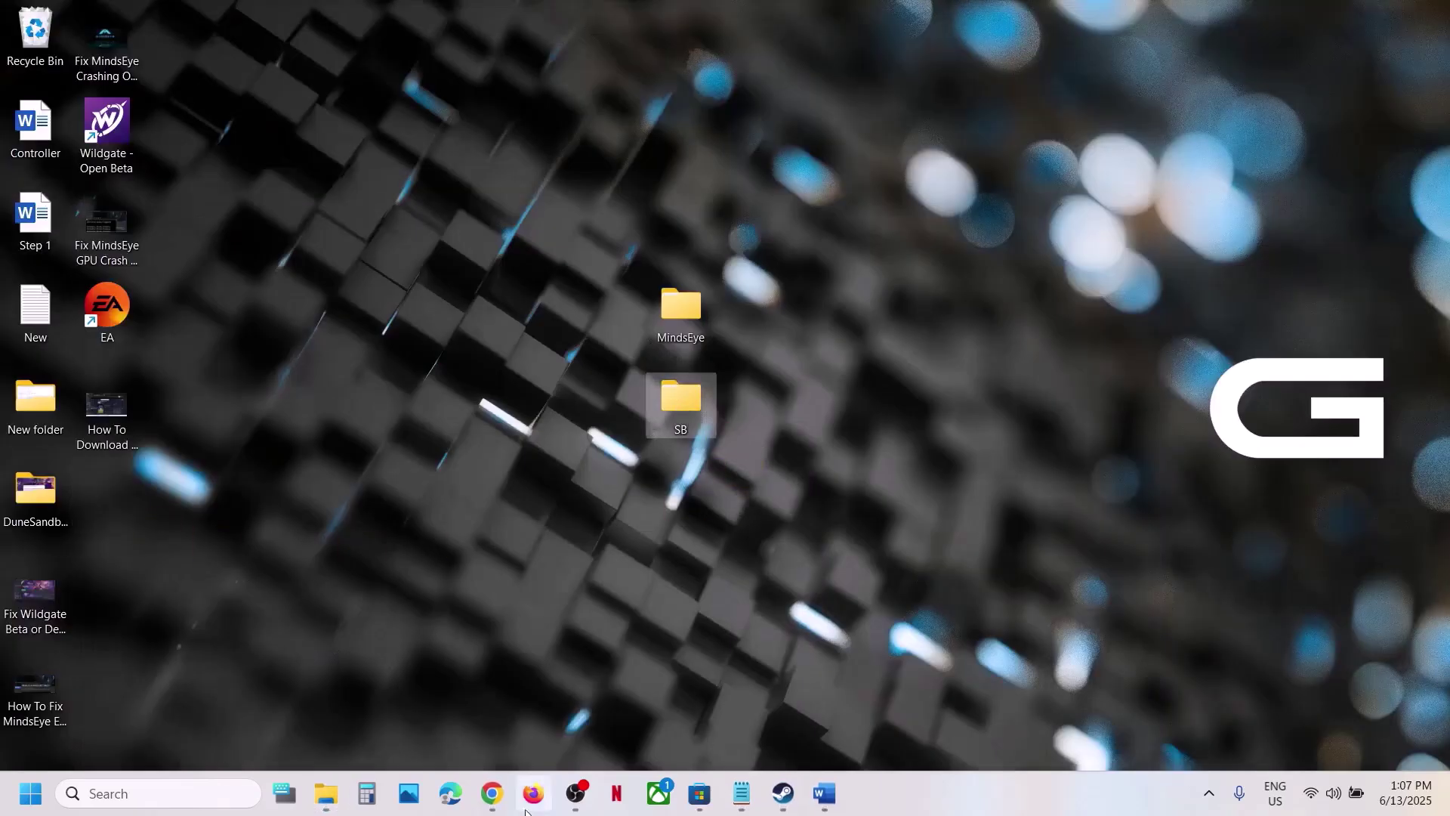
# Step: Return to the Local folder in File Explorer and rename the SB folder to SB.old
pyautogui.moveTo(327, 793)
pyautogui.click(484, 688)
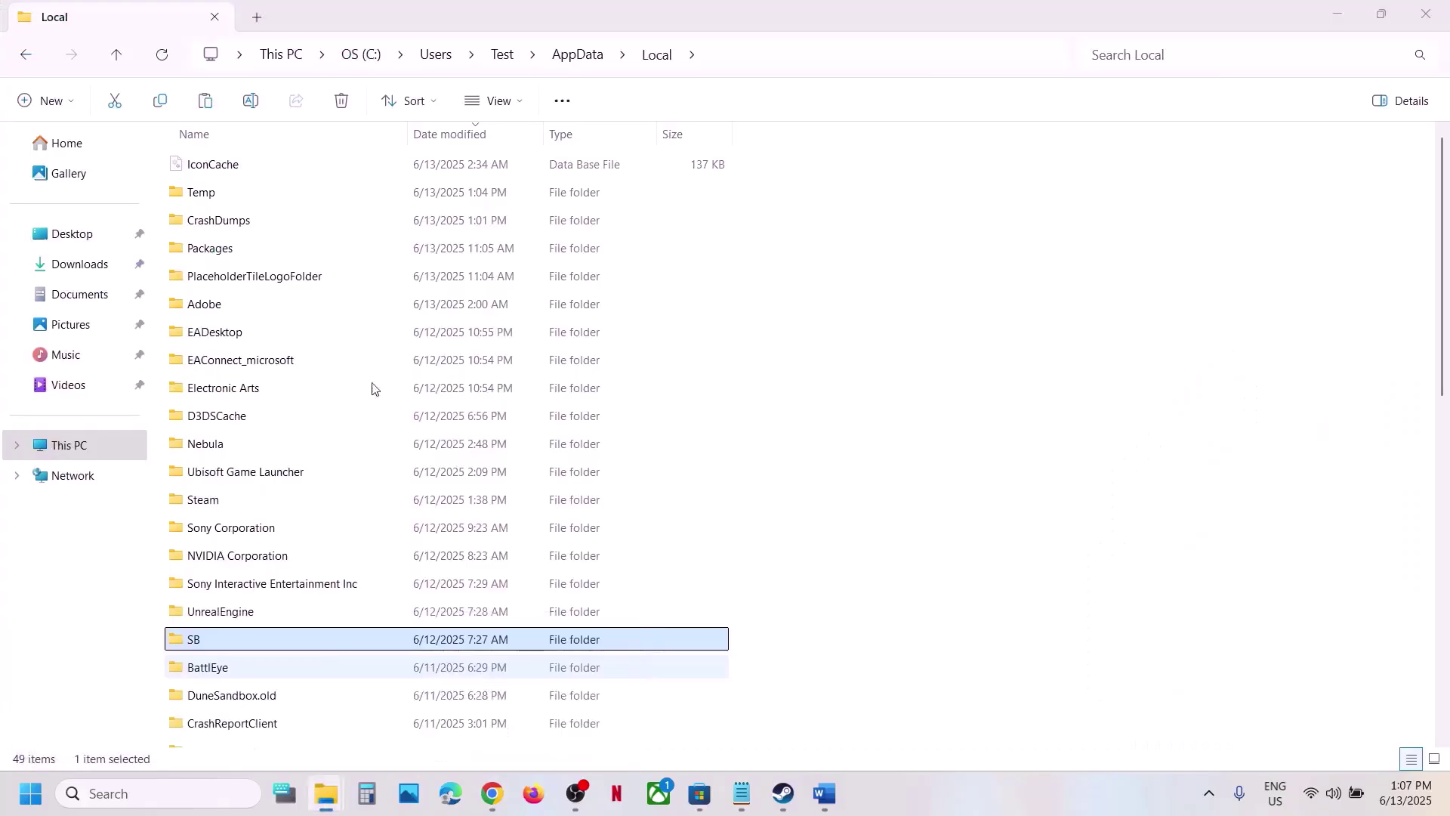
pyautogui.rightClick(216, 648)
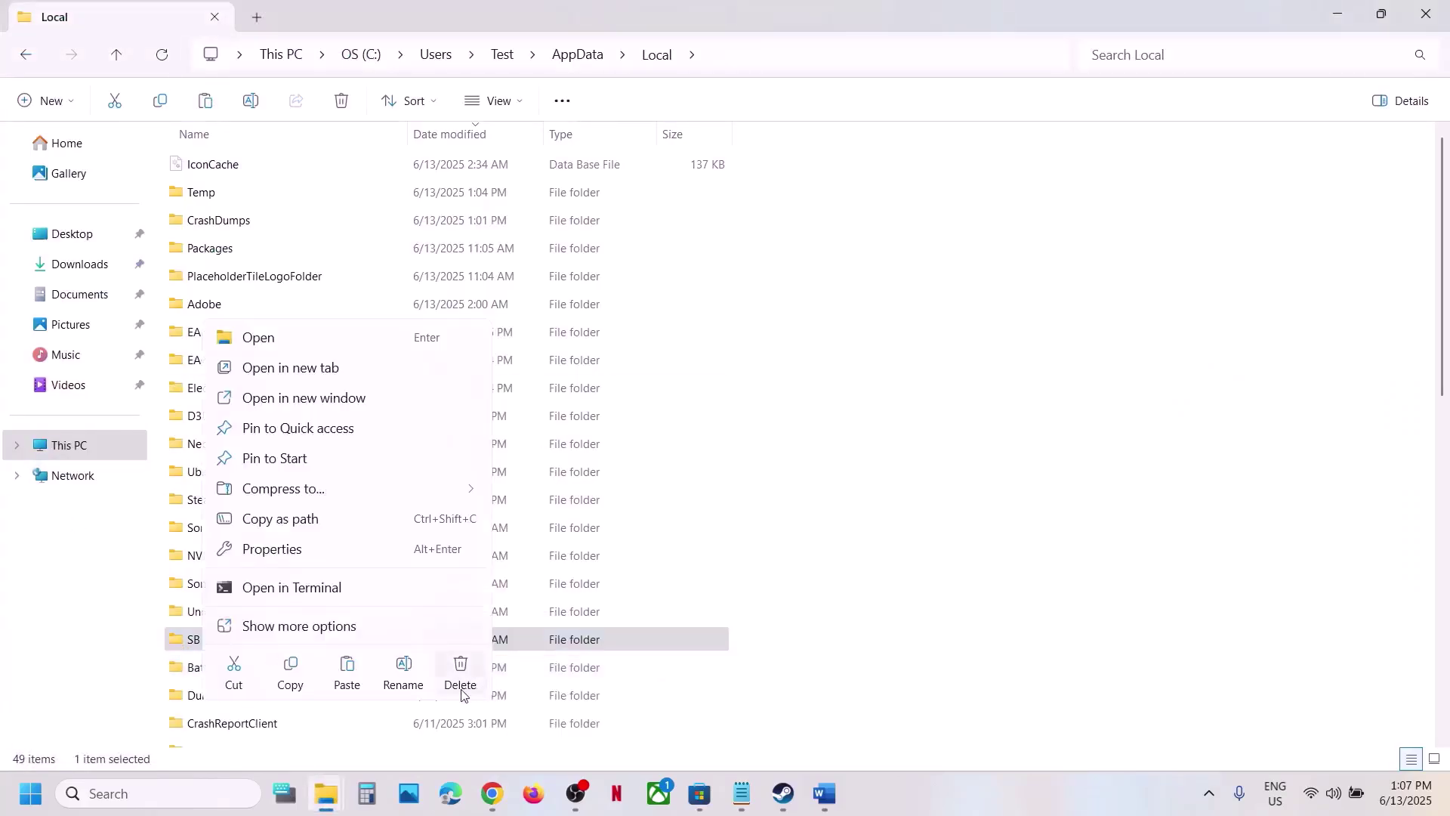
pyautogui.click(404, 675)
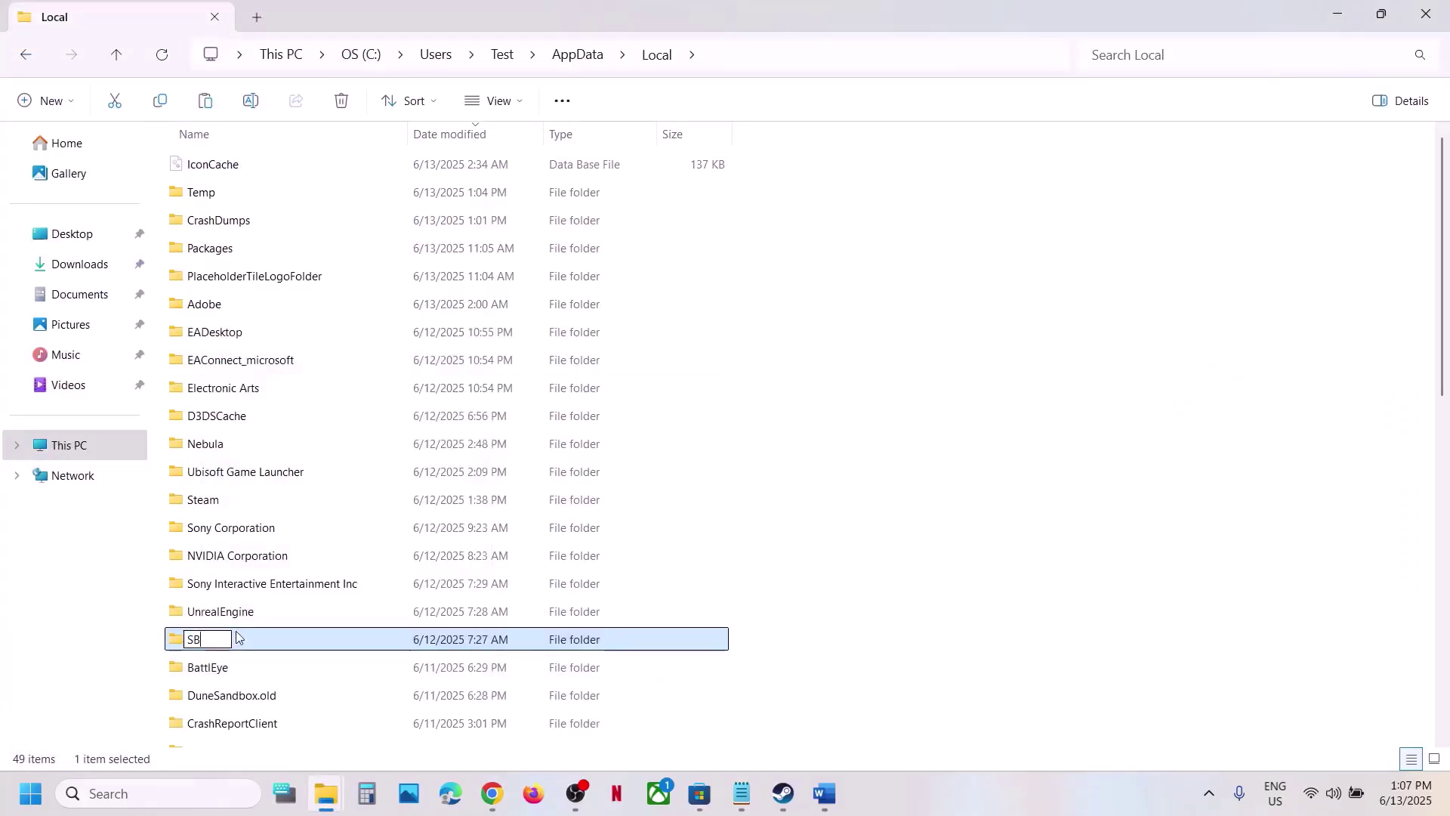
pyautogui.write('.o')
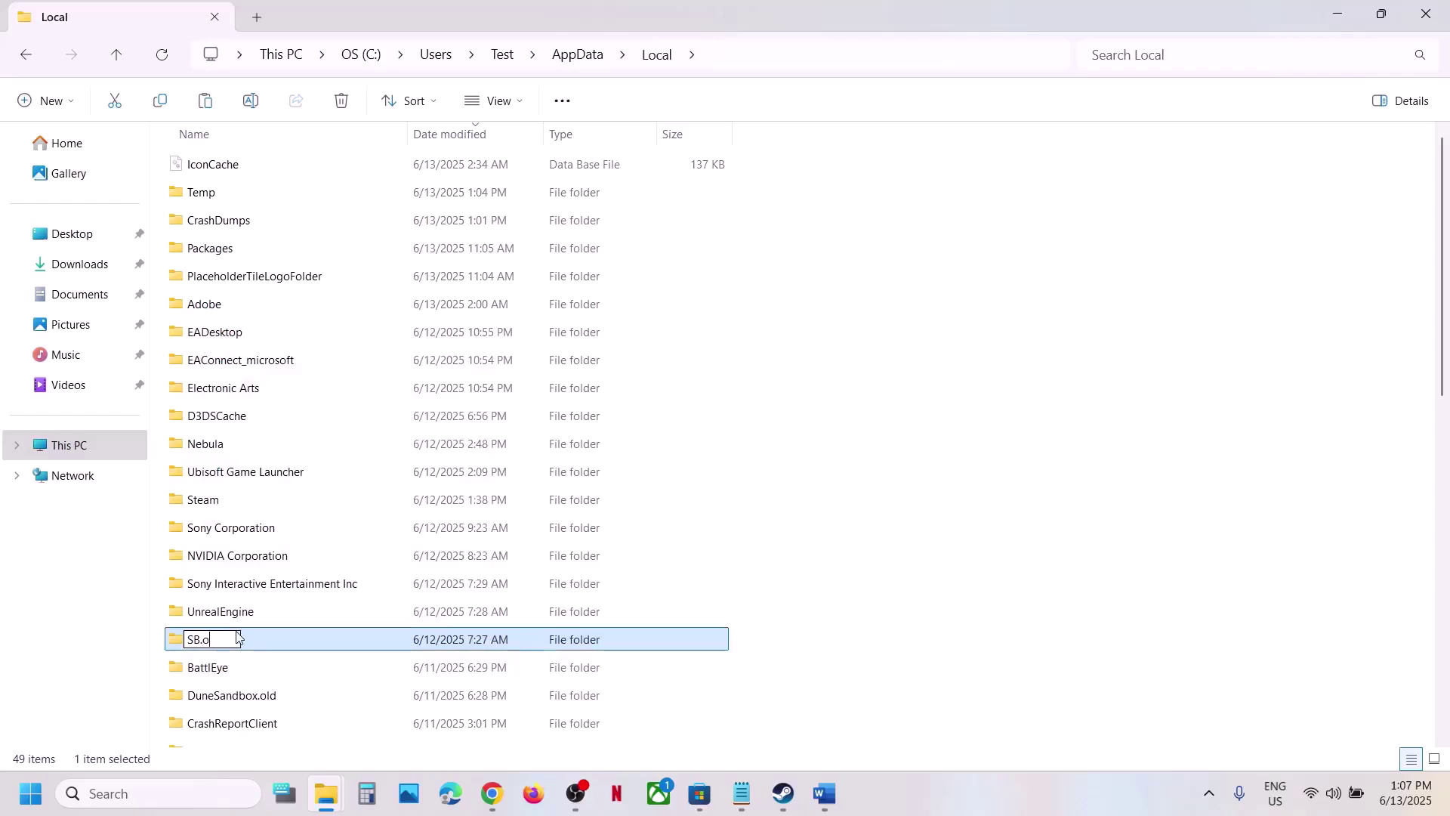
pyautogui.write('ld')
pyautogui.click(1295, 685)
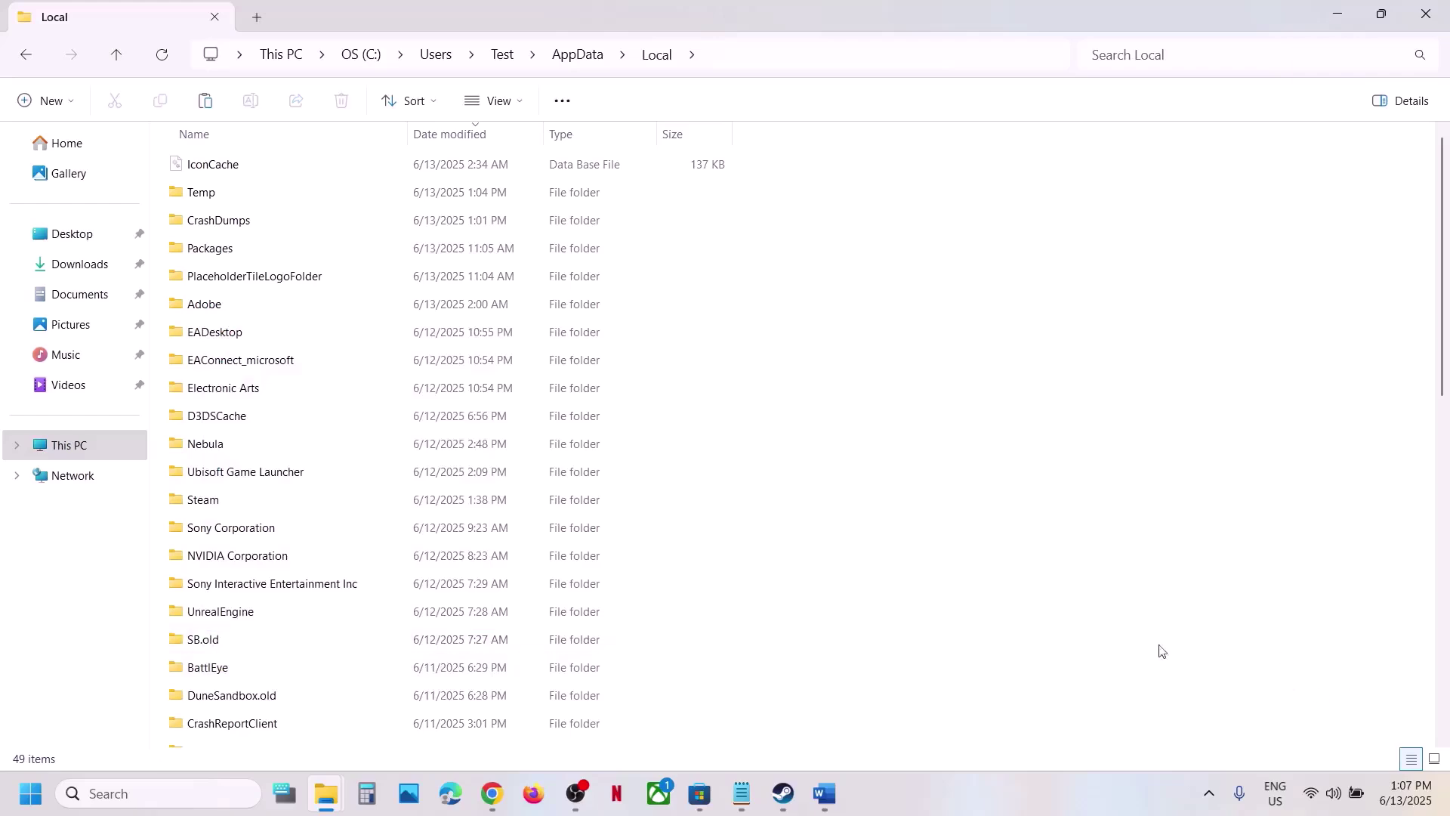
# Step: Switch to the Word notes and highlight the NVIDIA and AMD driver links under Step 10
pyautogui.click(823, 794)
pyautogui.scroll(-3, 502, 556)
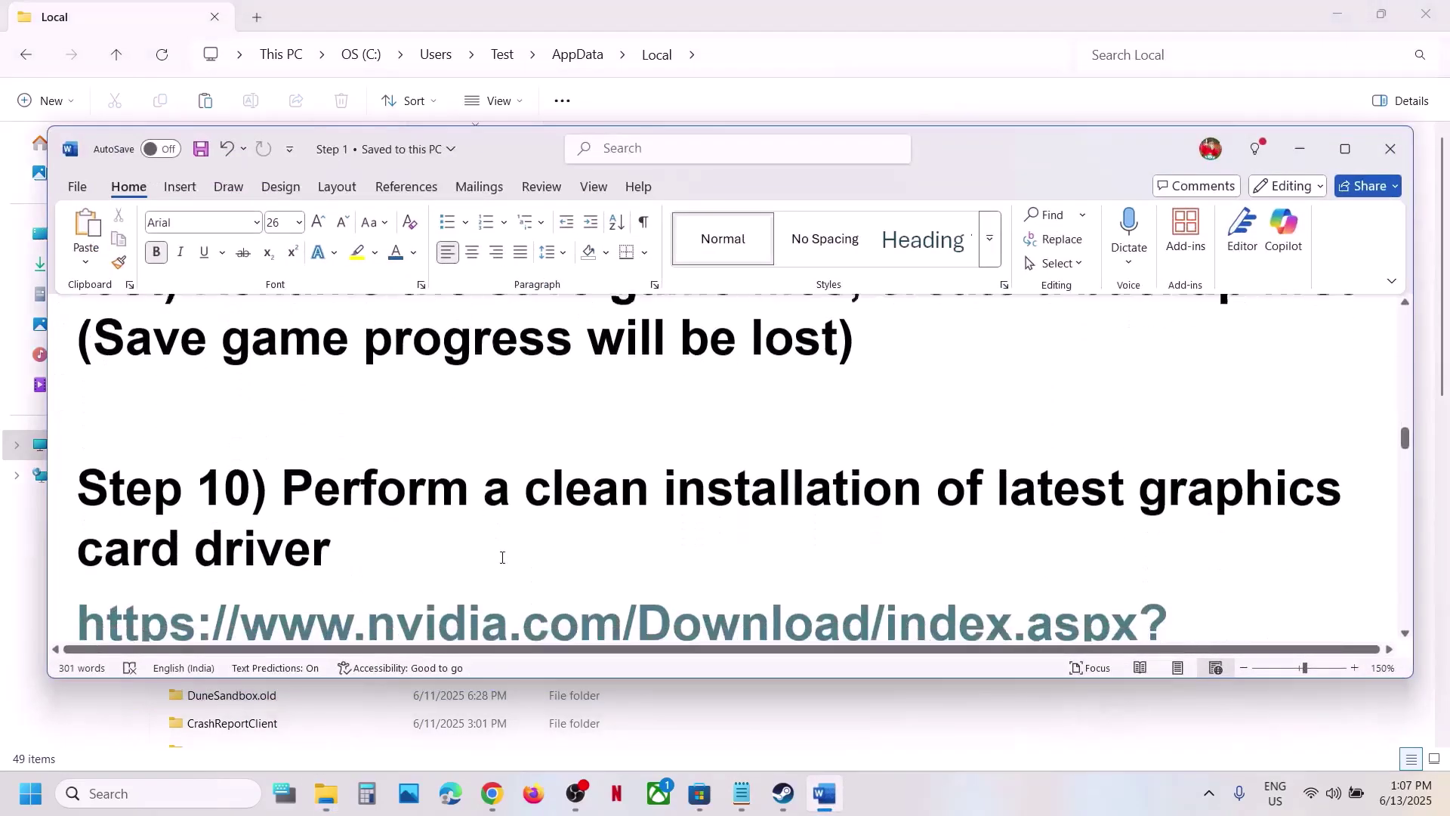
pyautogui.scroll(-1, 501, 557)
pyautogui.scroll(1, 518, 524)
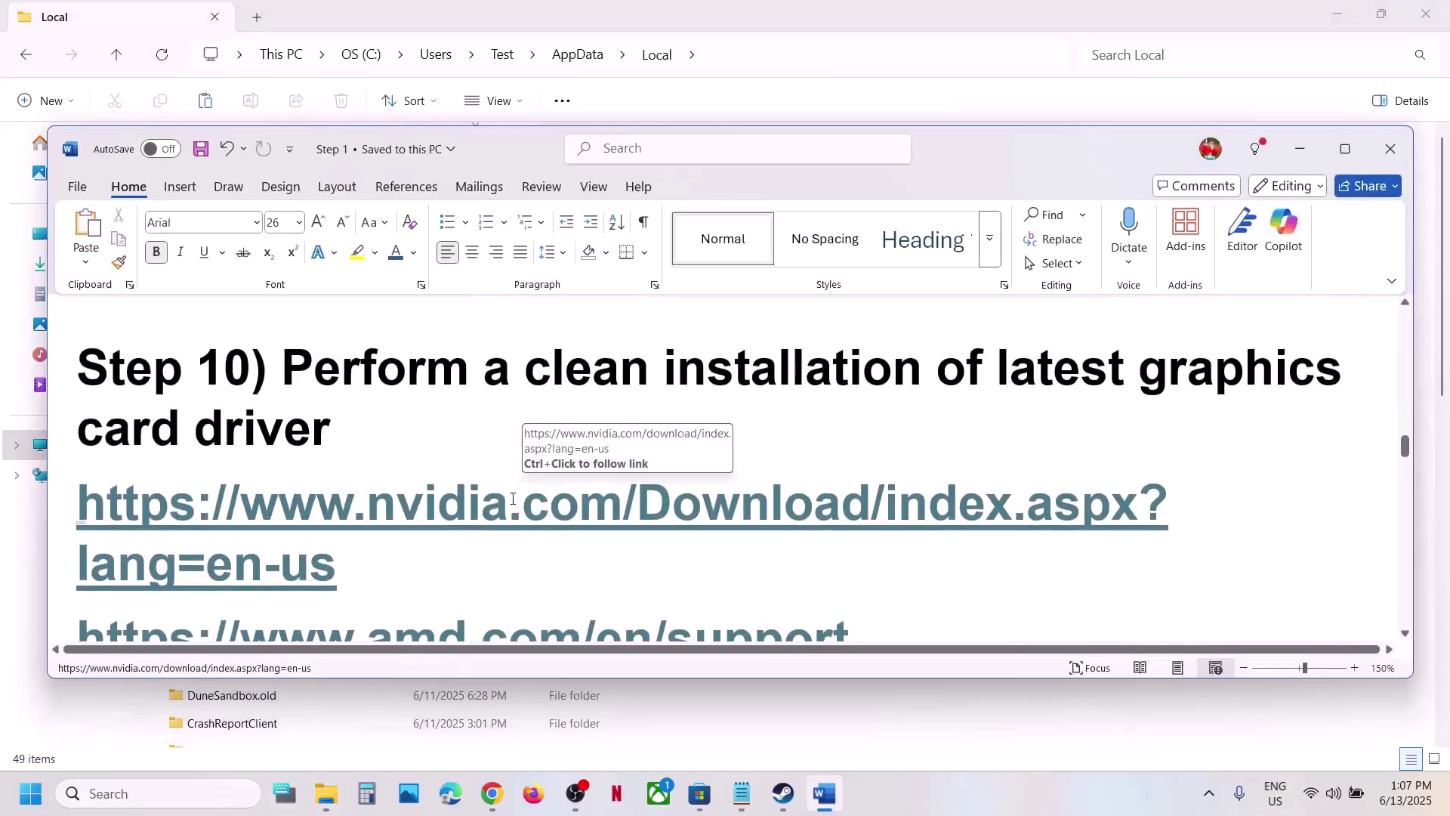
pyautogui.tripleClick(370, 578)
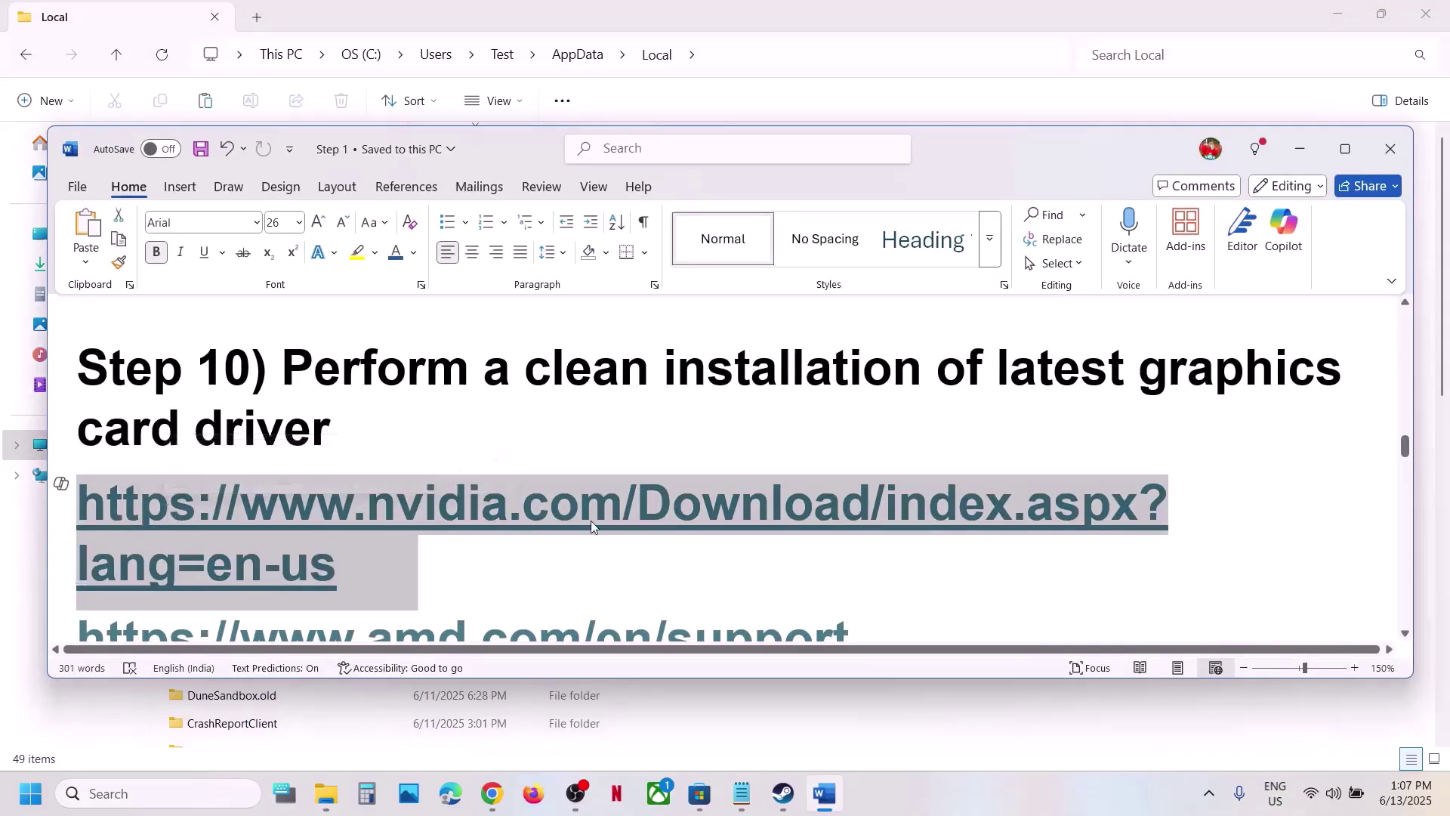
pyautogui.scroll(-1, 642, 545)
pyautogui.tripleClick(898, 571)
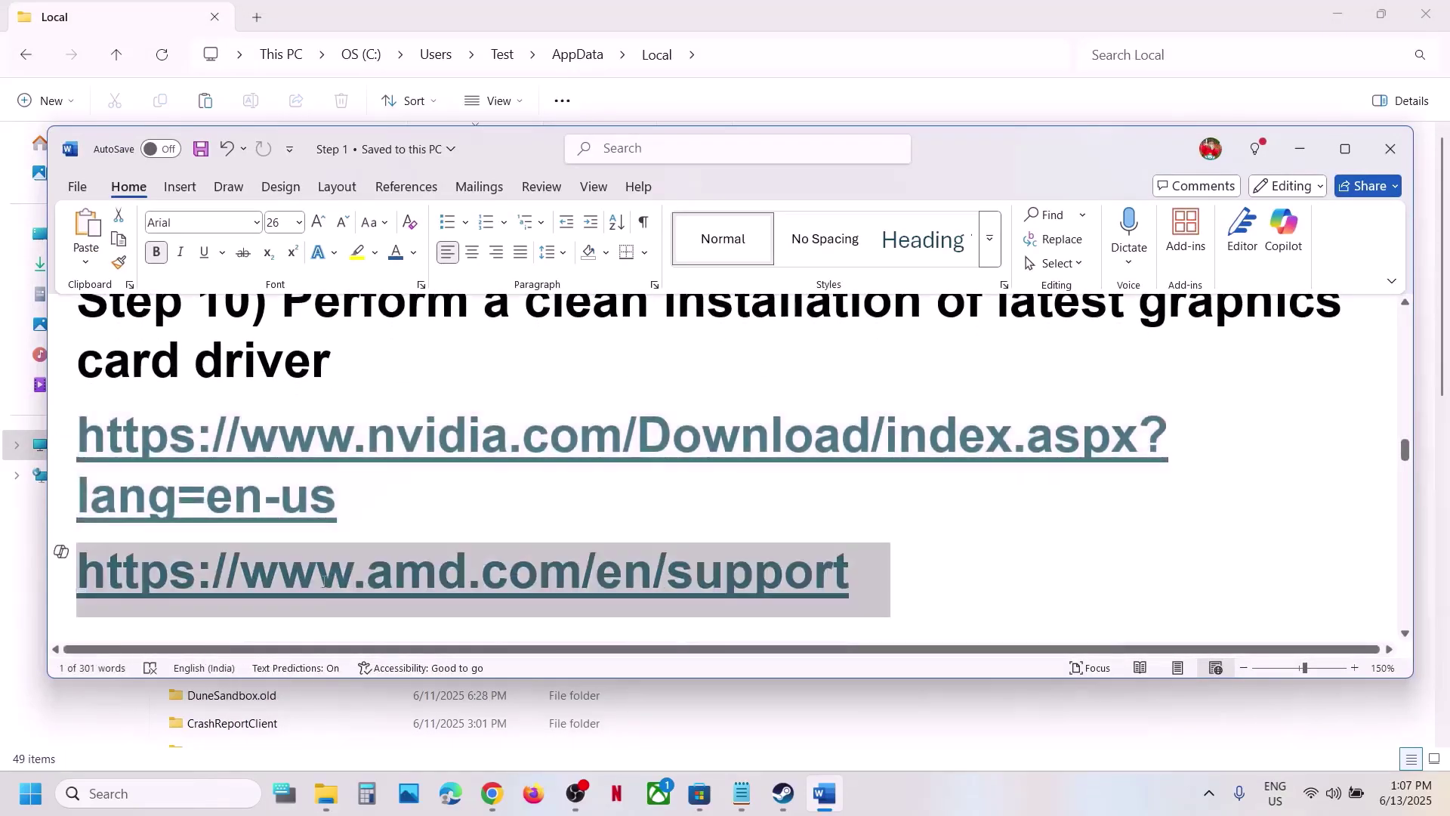
pyautogui.scroll(1, 475, 431)
pyautogui.click(913, 810)
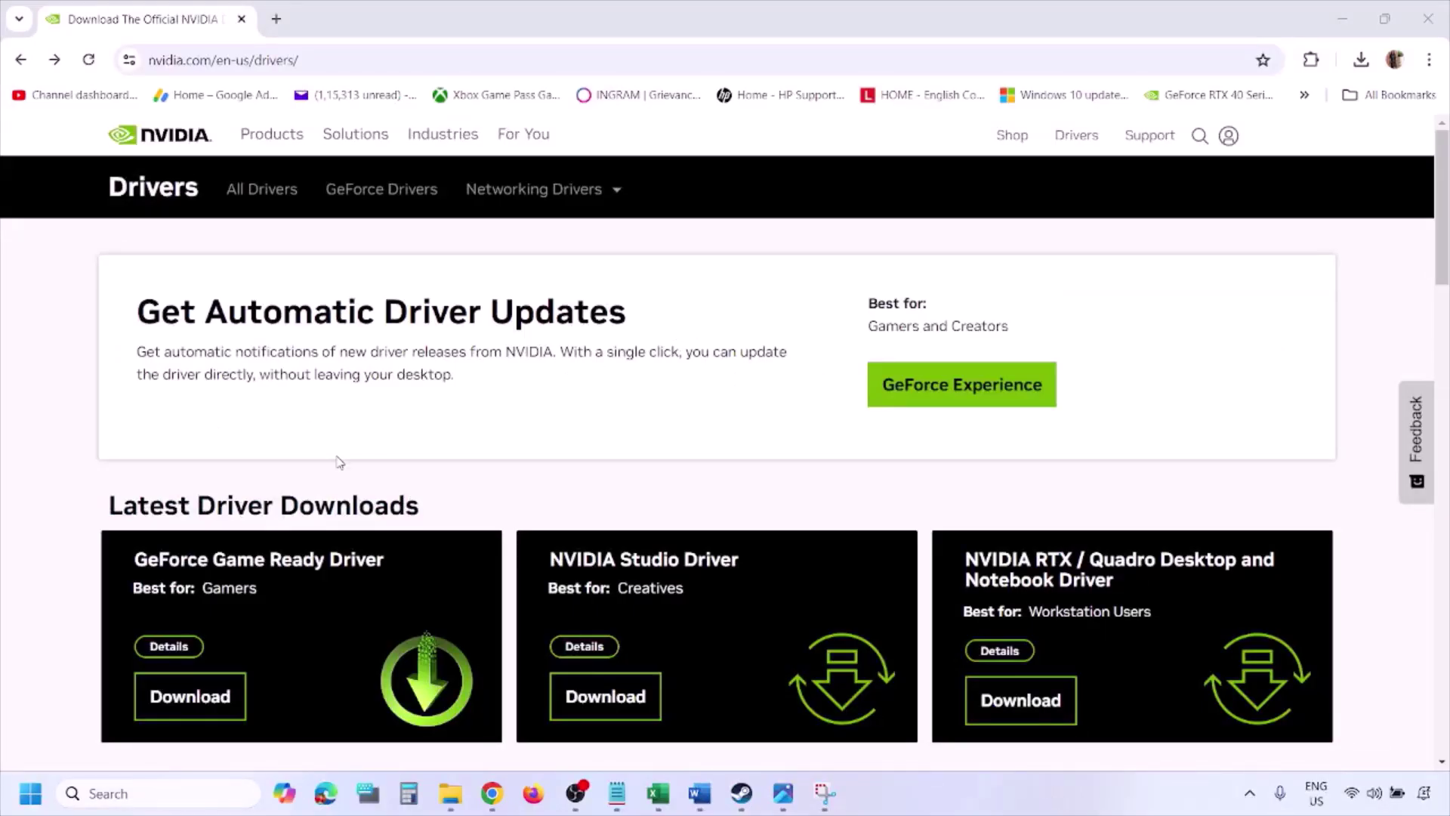
# Step: Search NVIDIA's manual driver finder for the GeForce RTX 3050 Laptop GPU with Windows 11 and English (US)
pyautogui.scroll(-8, 339, 462)
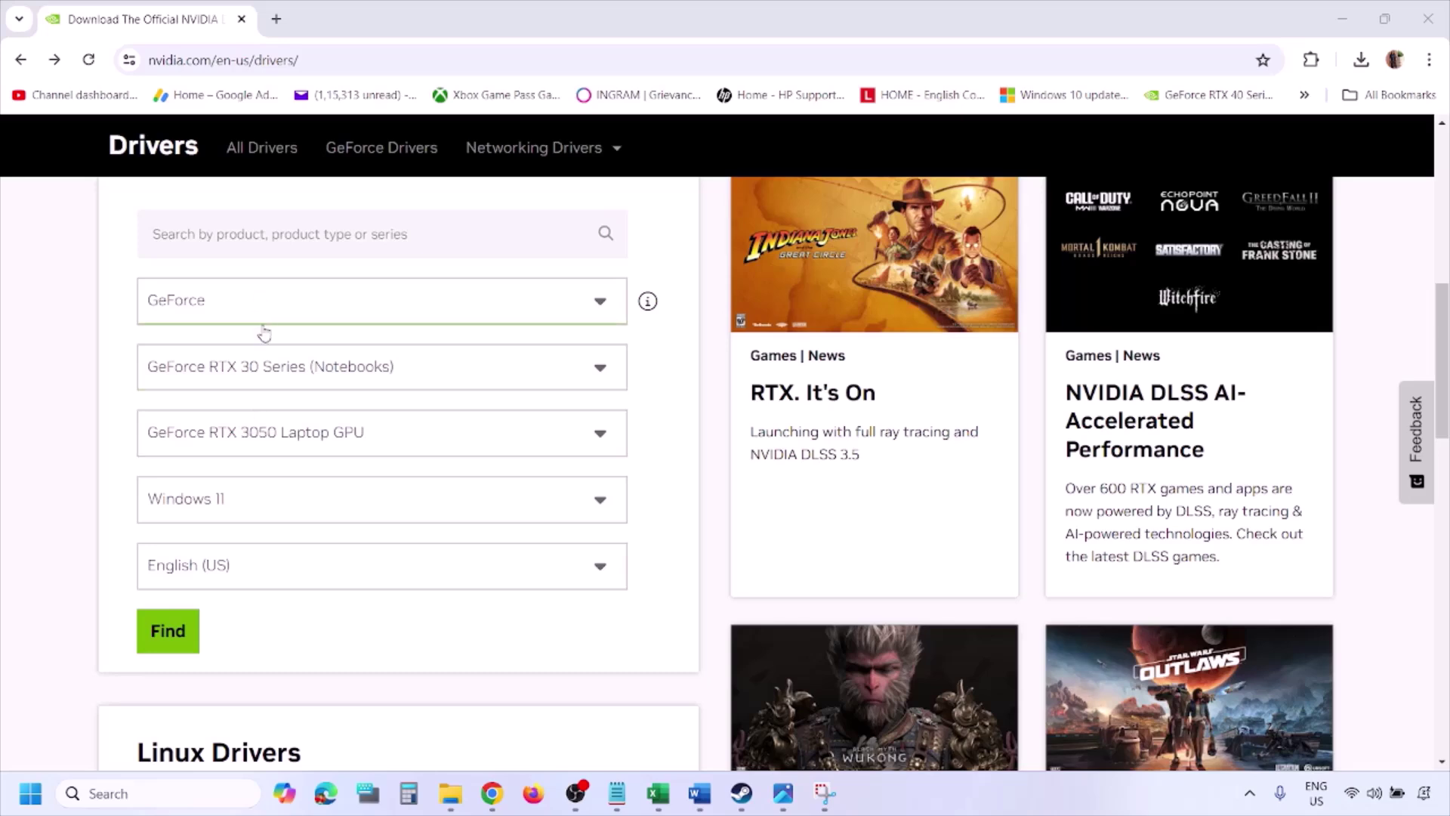
pyautogui.click(240, 504)
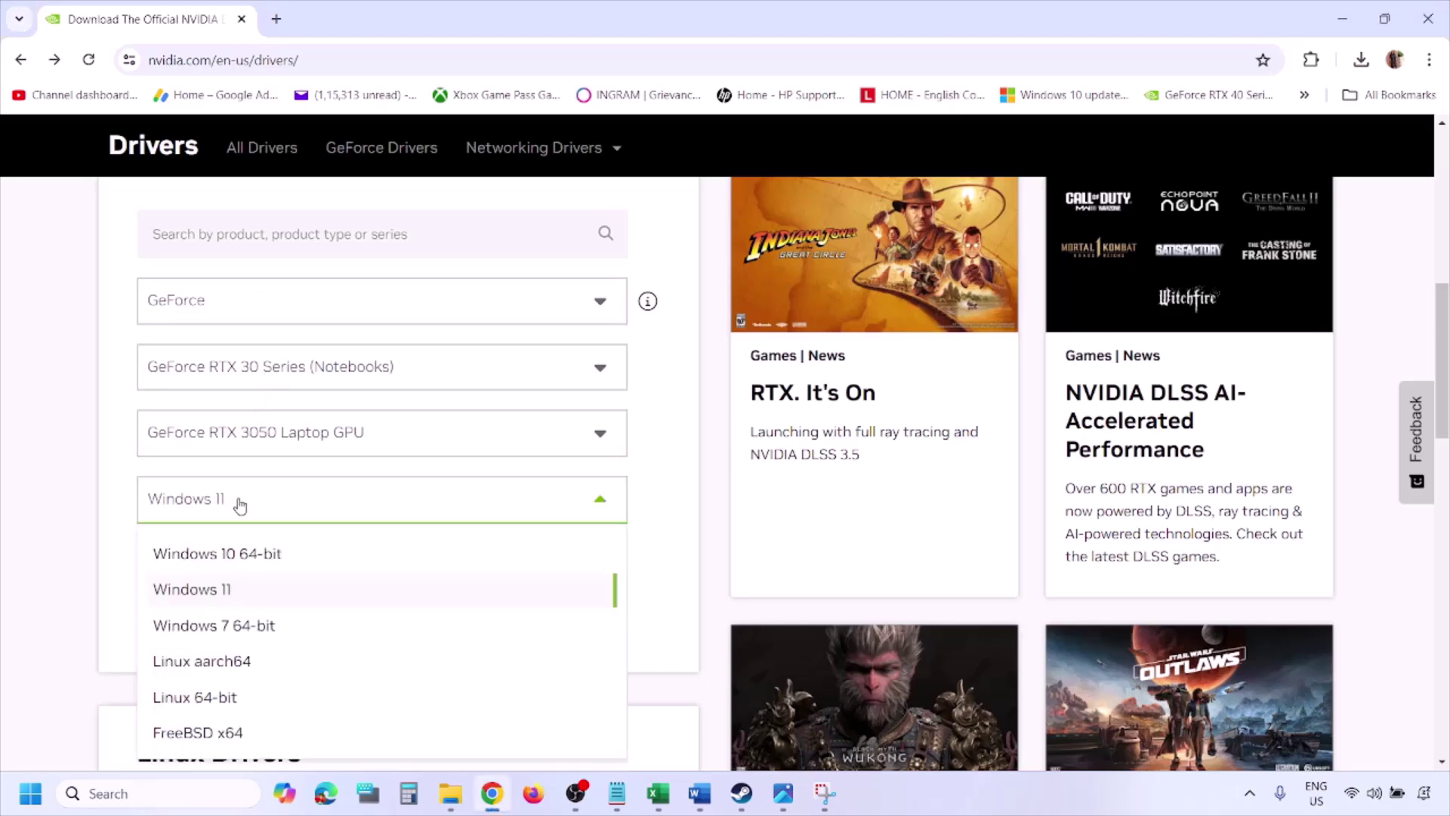
pyautogui.click(212, 590)
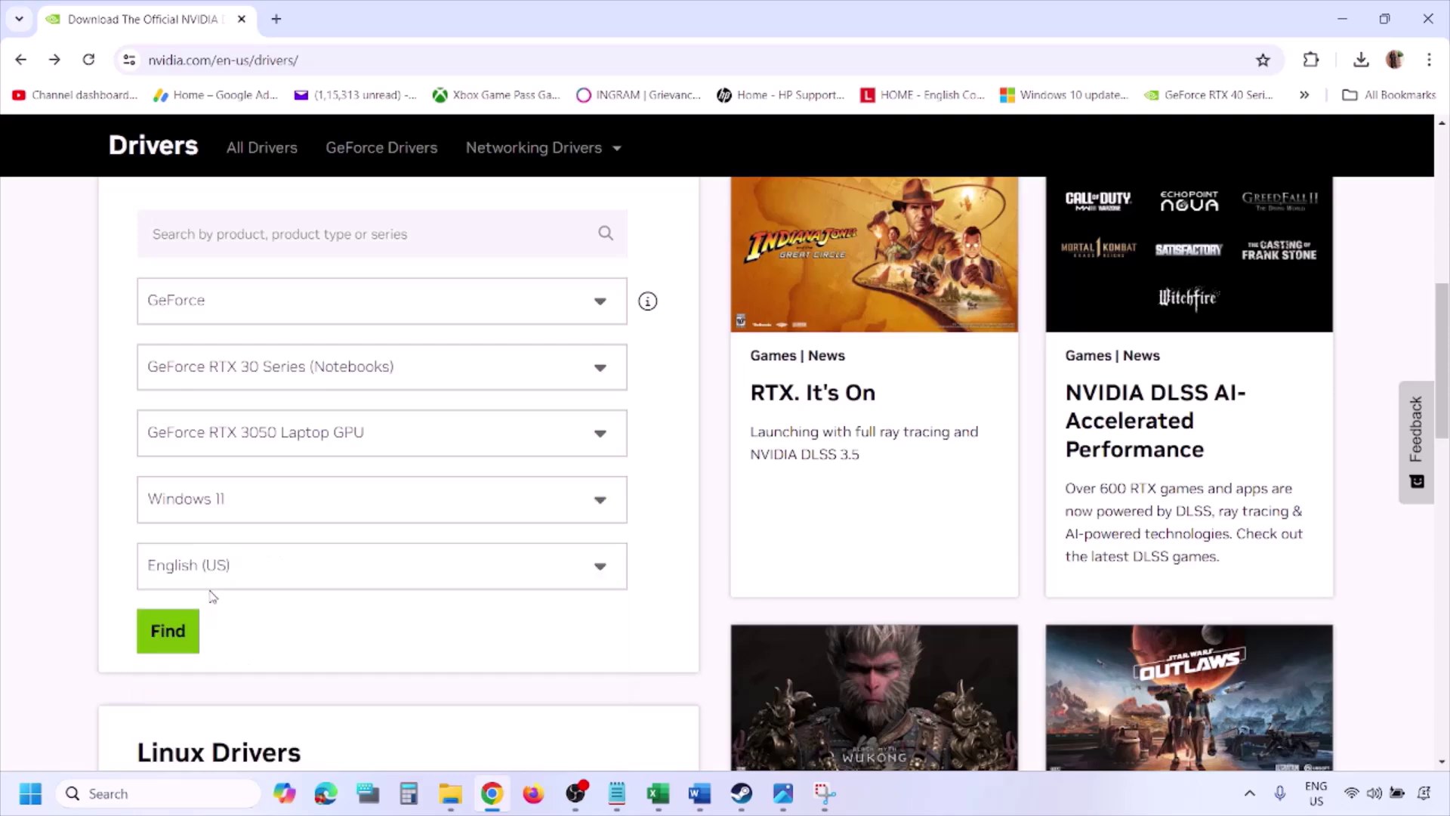
pyautogui.click(168, 633)
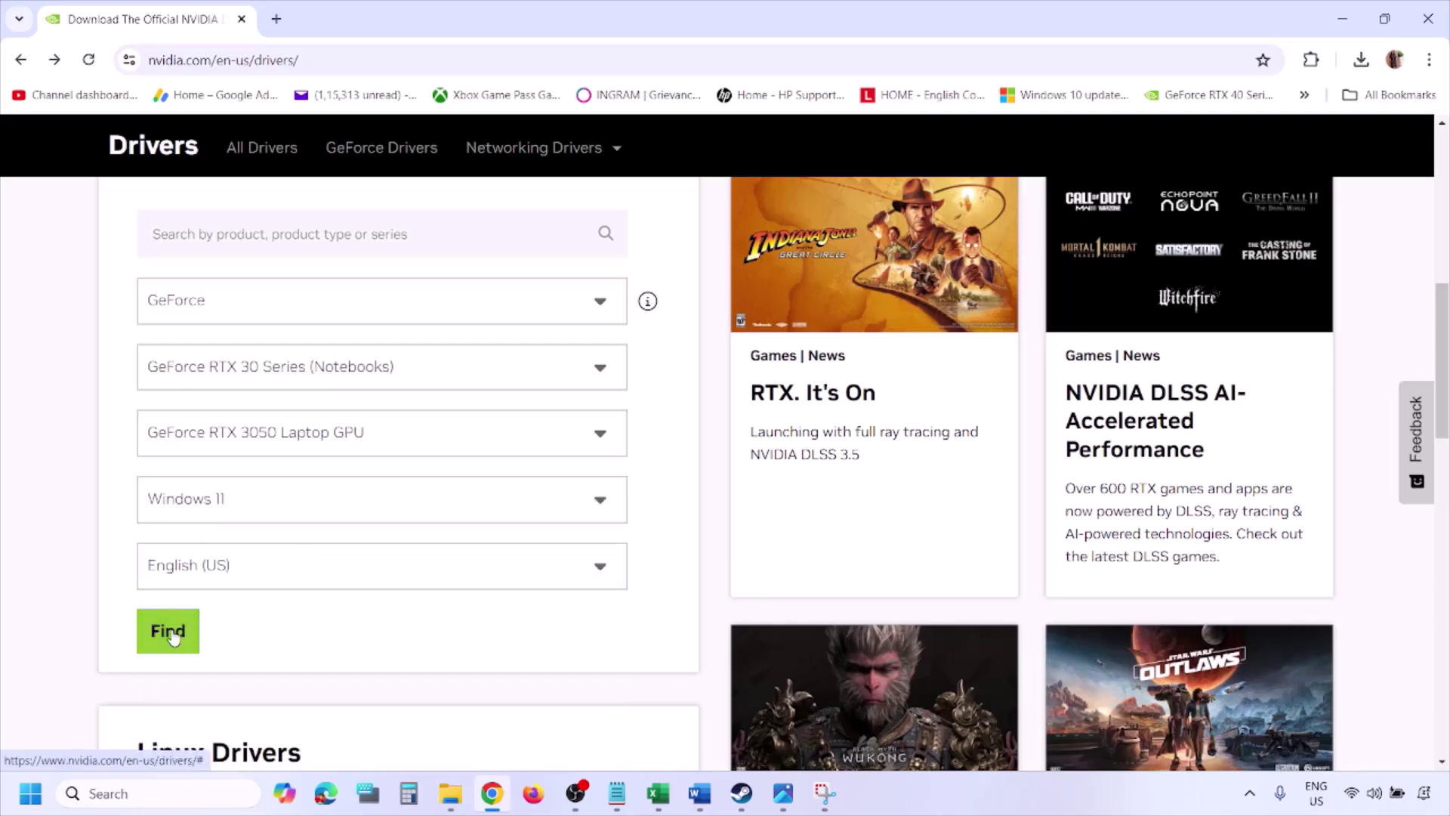
# Step: Switch to Photos and view the NVIDIA driver screenshots from 1.png through 3.png
pyautogui.click(783, 793)
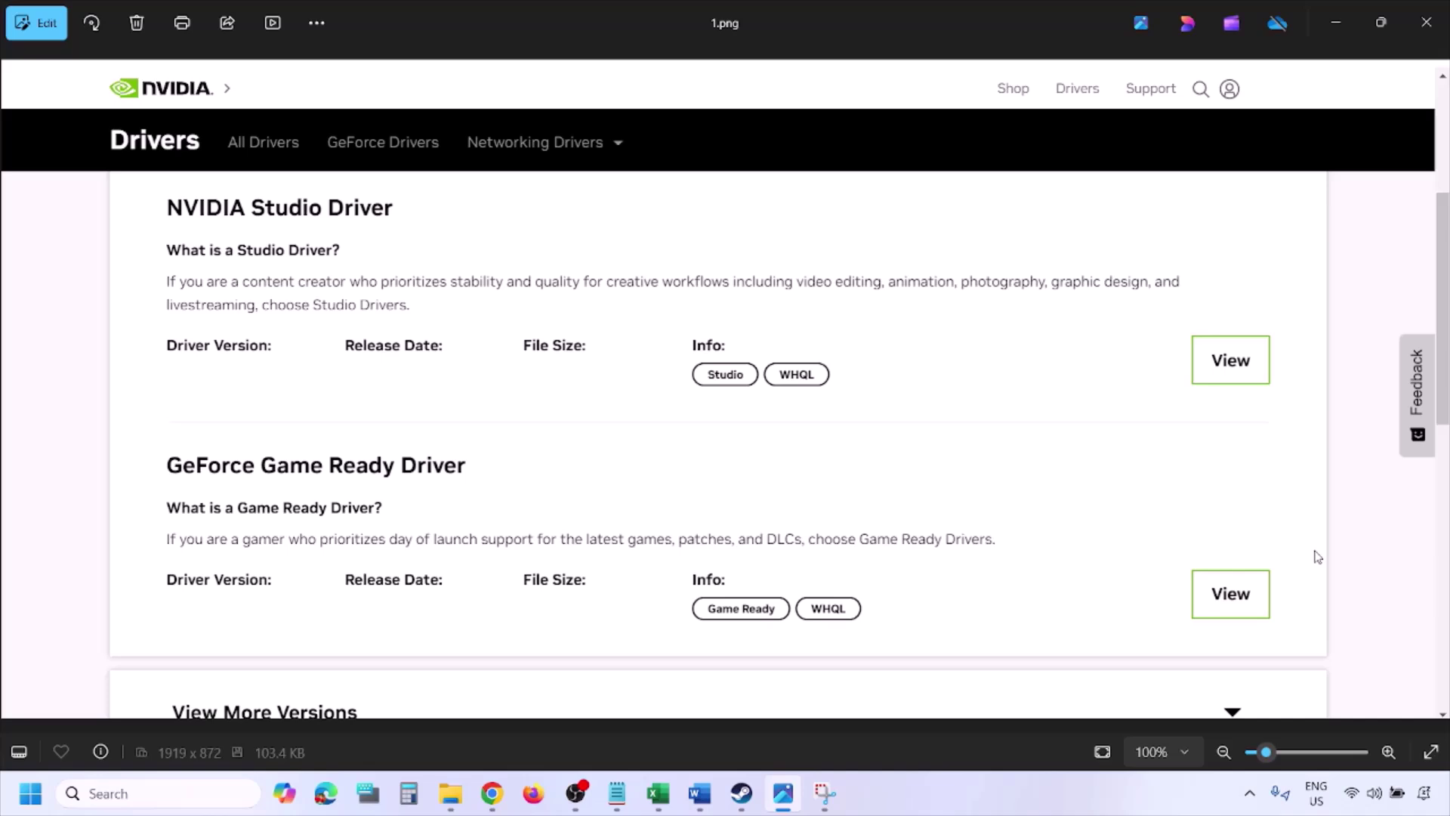
pyautogui.press('Right')
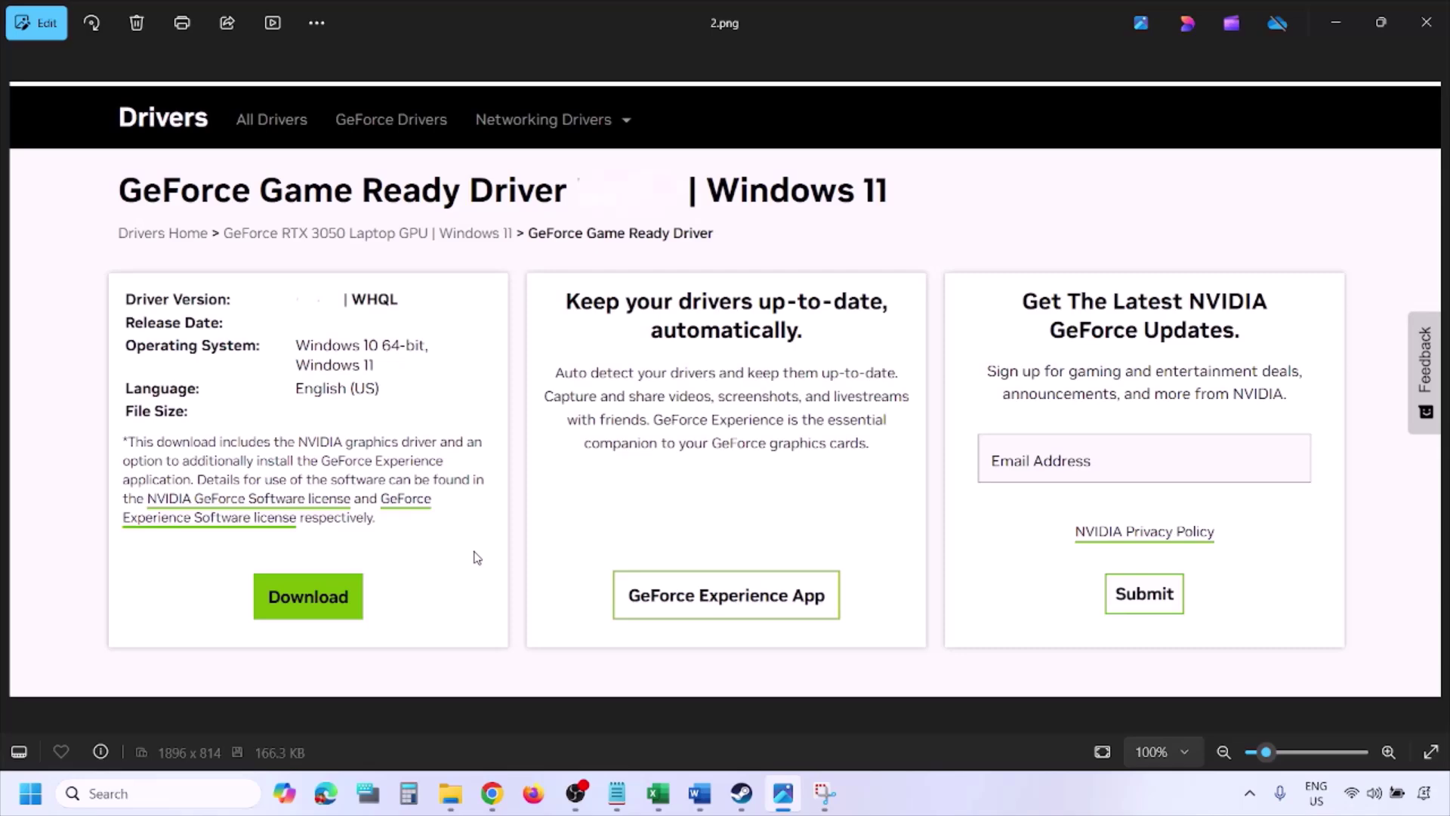
pyautogui.press('Right')
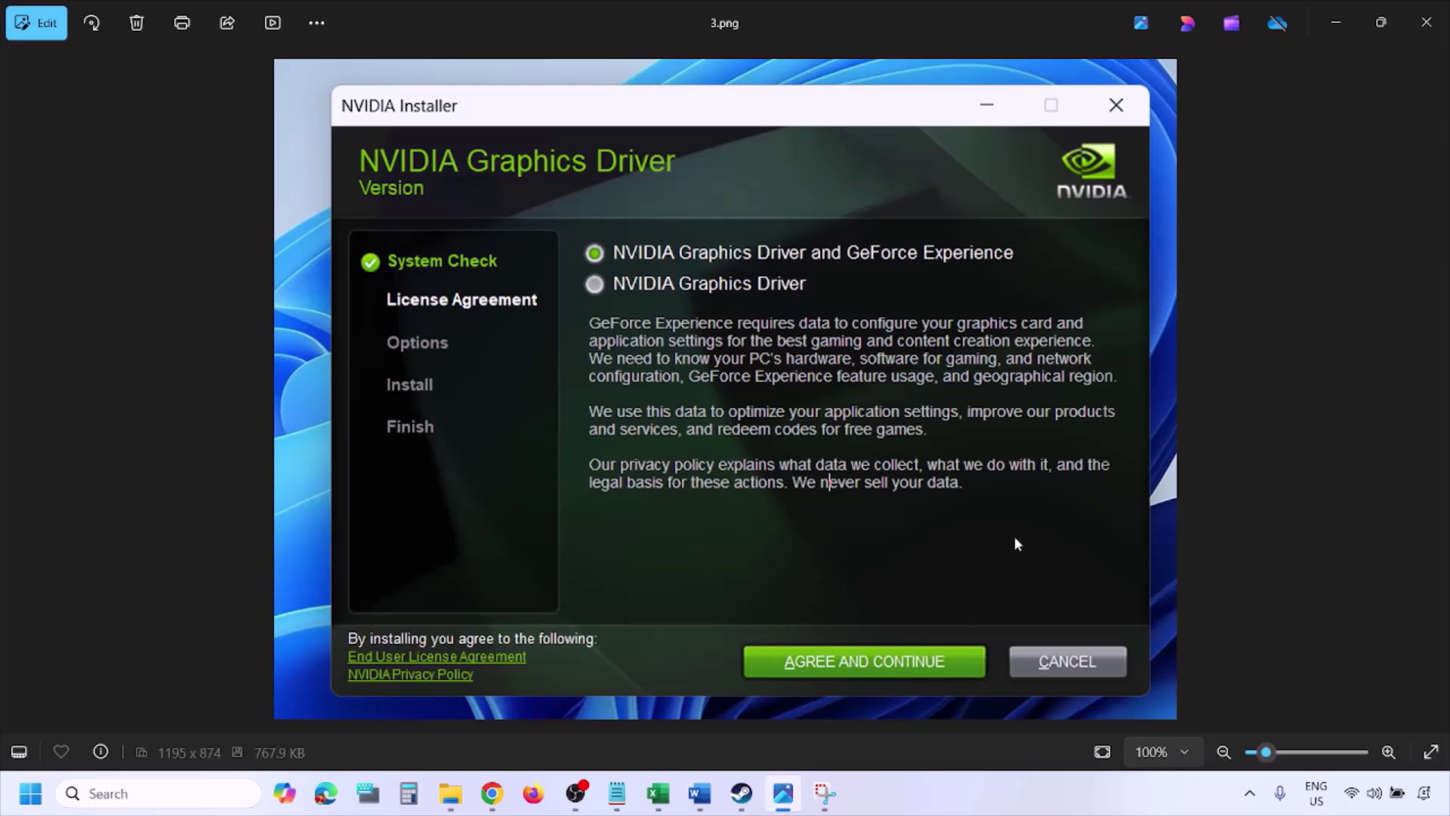
# Step: View installer screenshots 4.png and 5.png in Photos, and show the Windows restart option
pyautogui.press('Right')
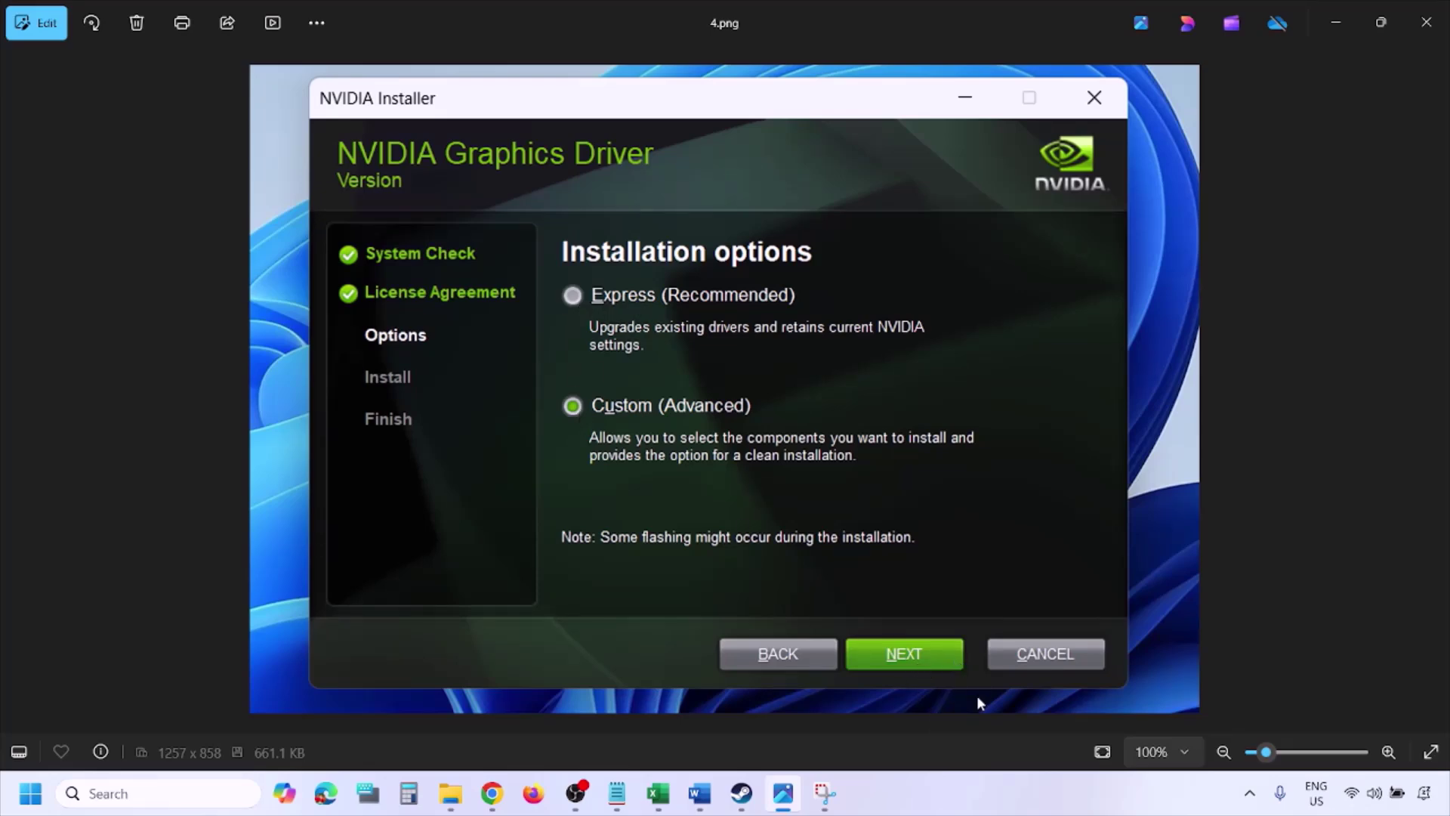
pyautogui.press('Right')
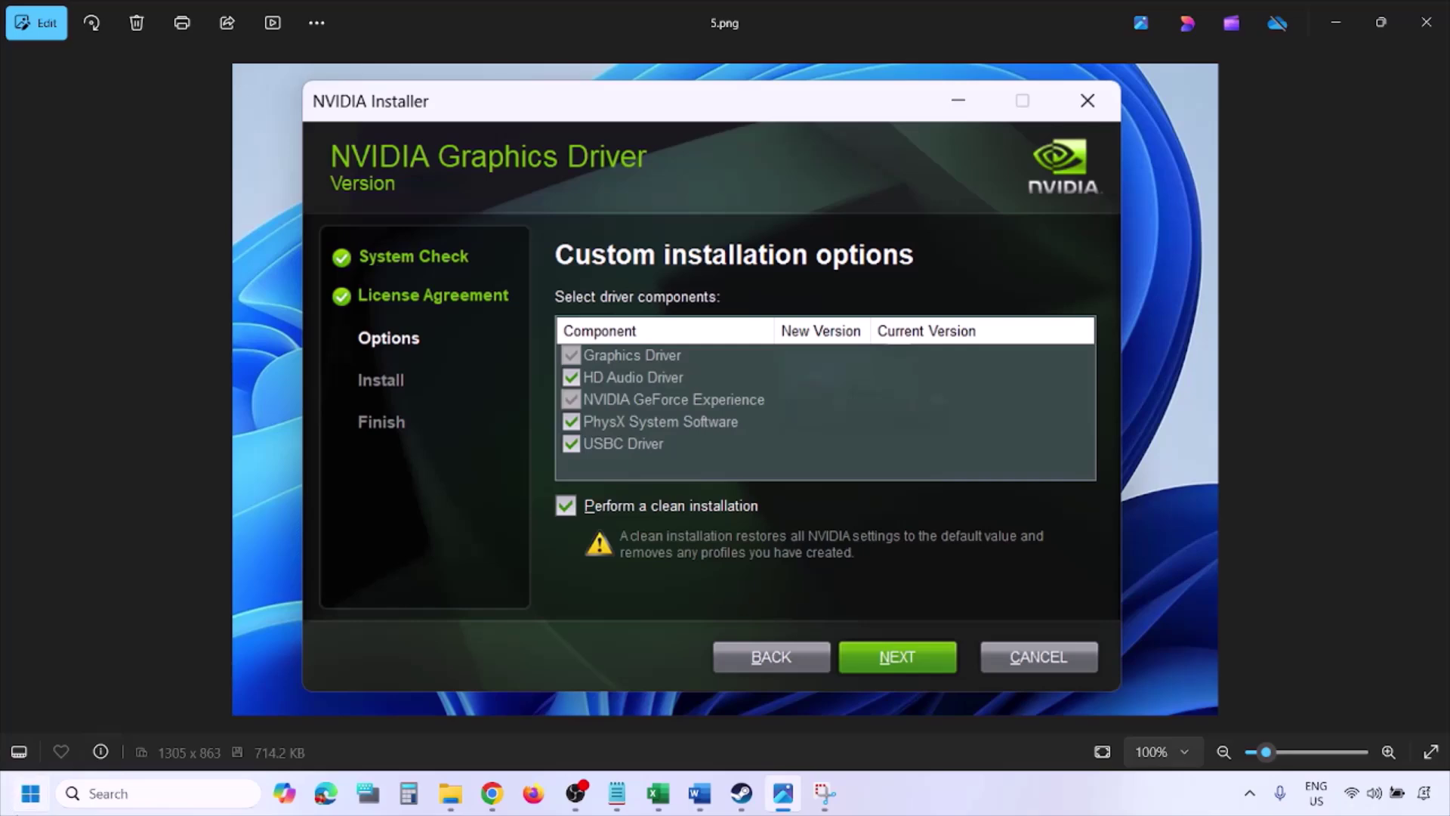
pyautogui.click(31, 793)
pyautogui.click(552, 731)
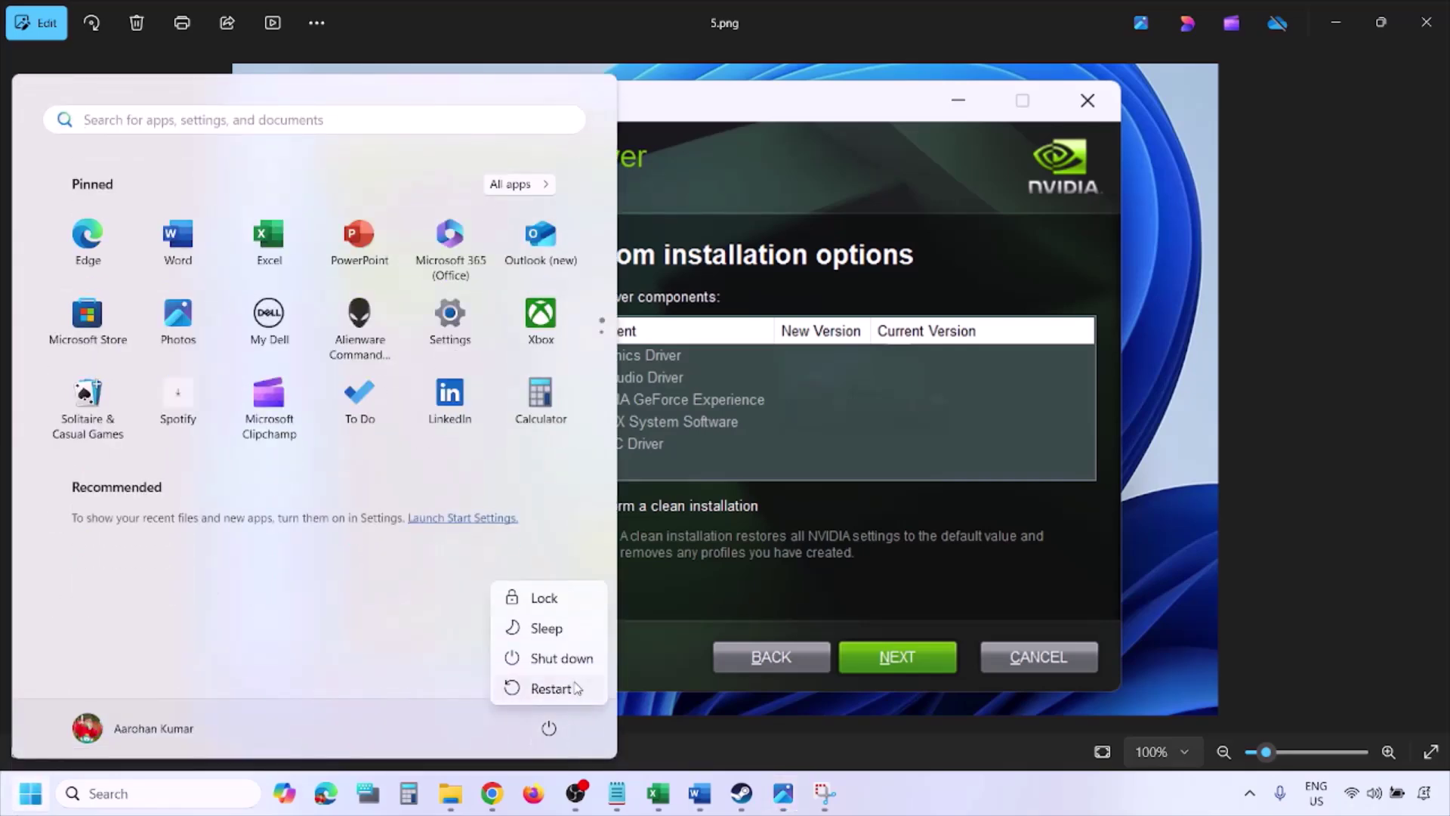
pyautogui.click(987, 812)
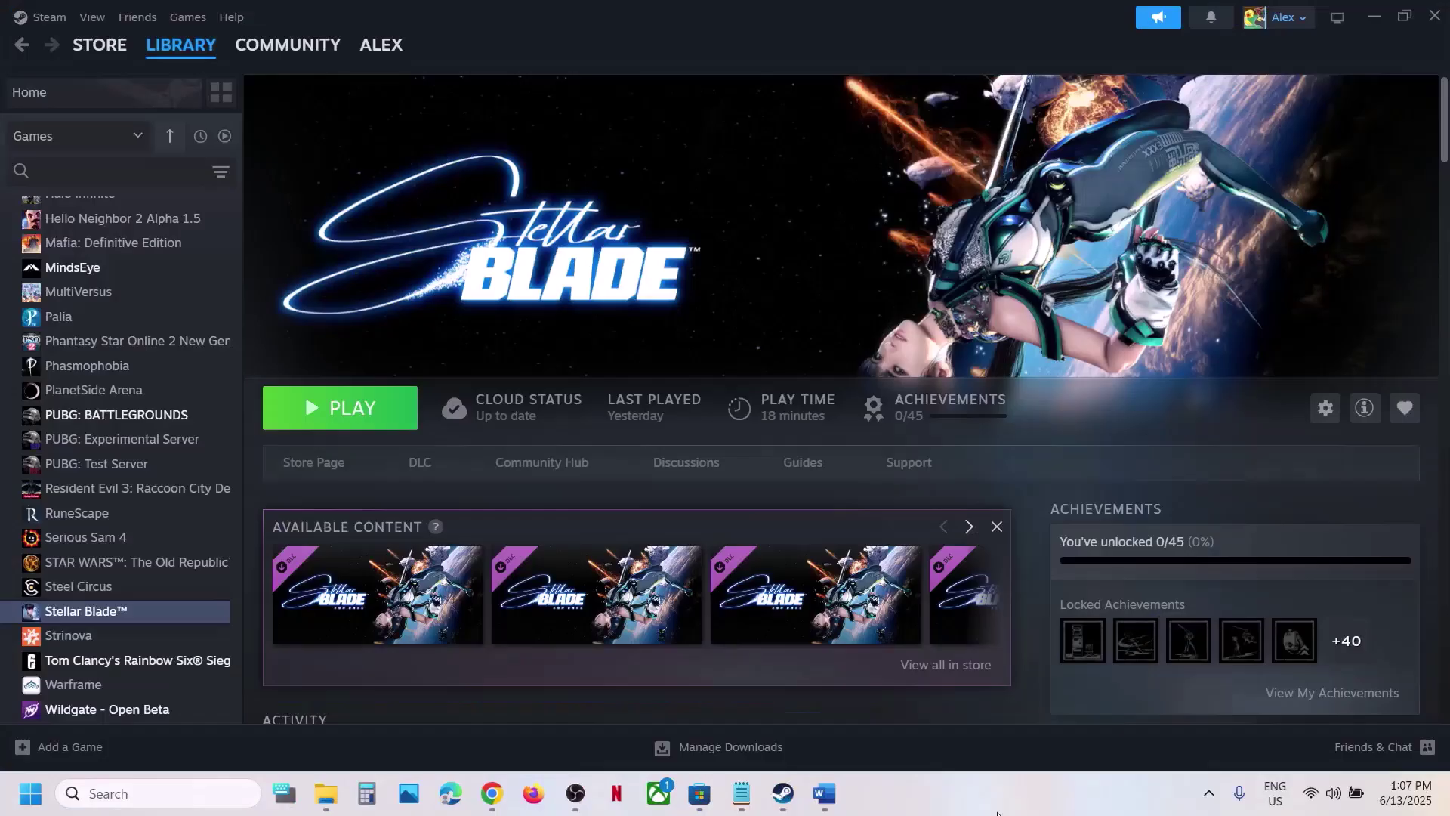
# Step: Switch to the Word notes, copy "graphics" from Step 11, and search Windows for it to open Graphics settings
pyautogui.click(825, 793)
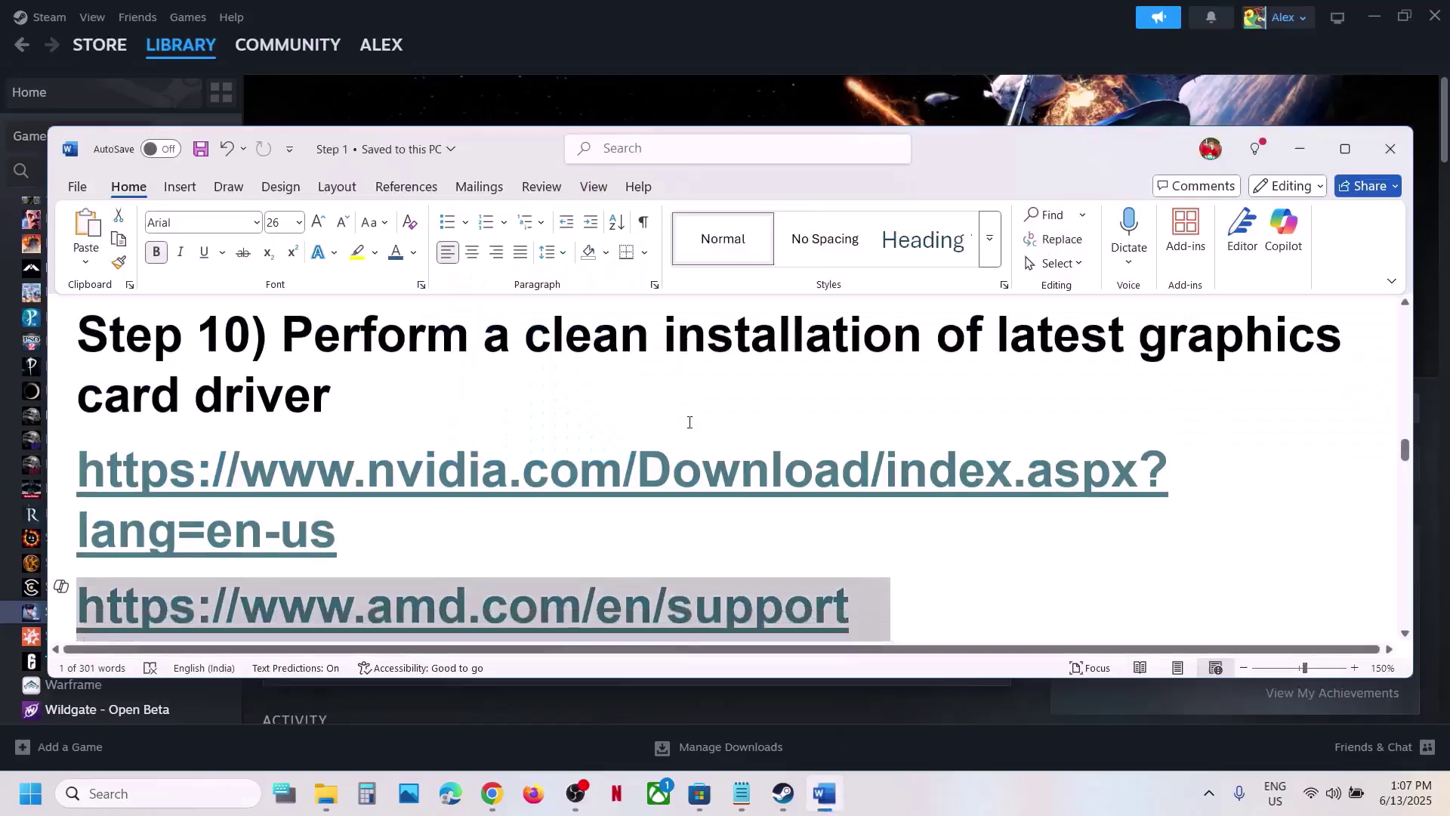
pyautogui.scroll(-5, 683, 423)
pyautogui.doubleClick(1024, 505)
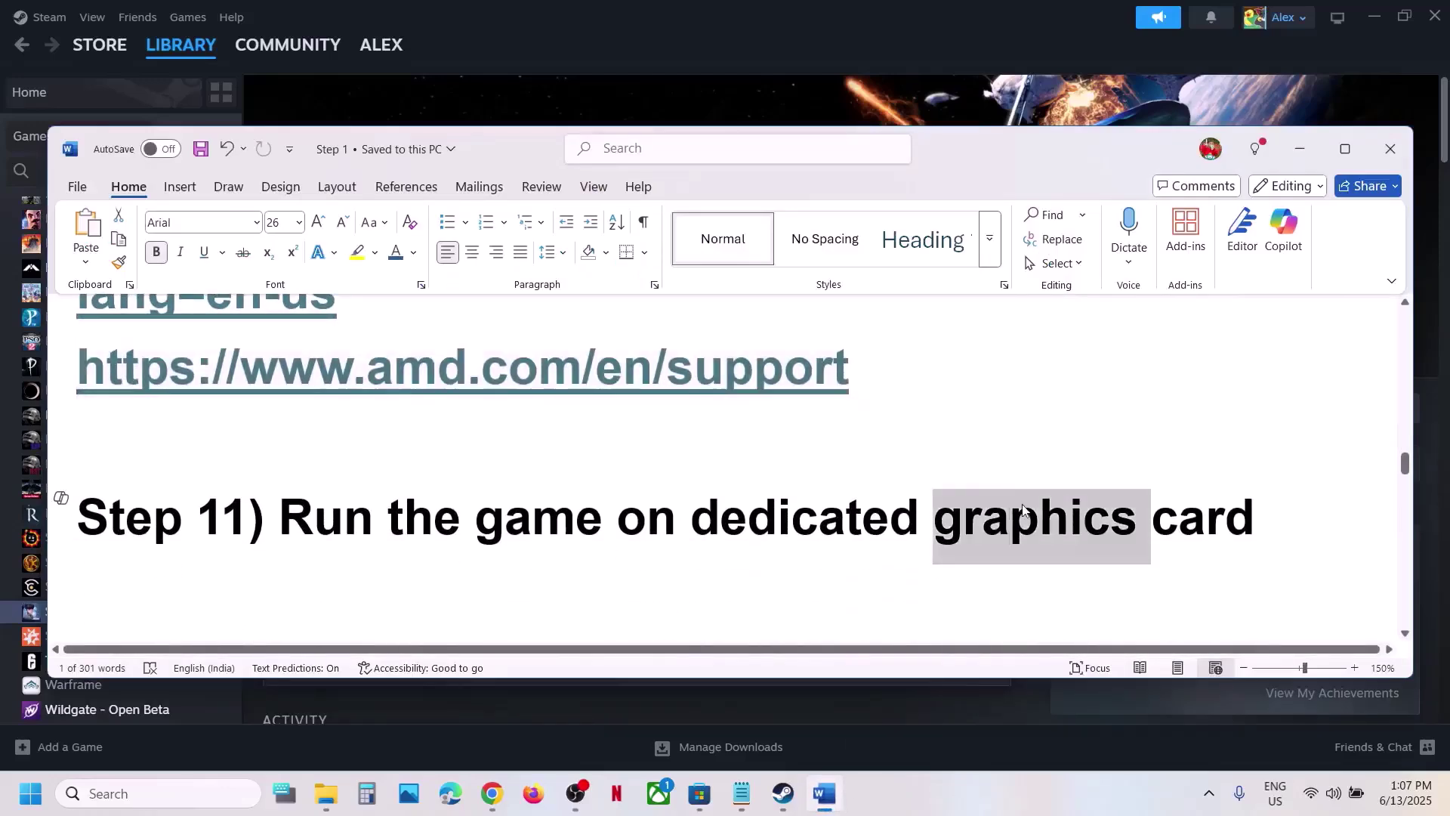
pyautogui.hotkey('ctrl', 'c')
pyautogui.press('super')
pyautogui.hotkey('ctrl', 'v')
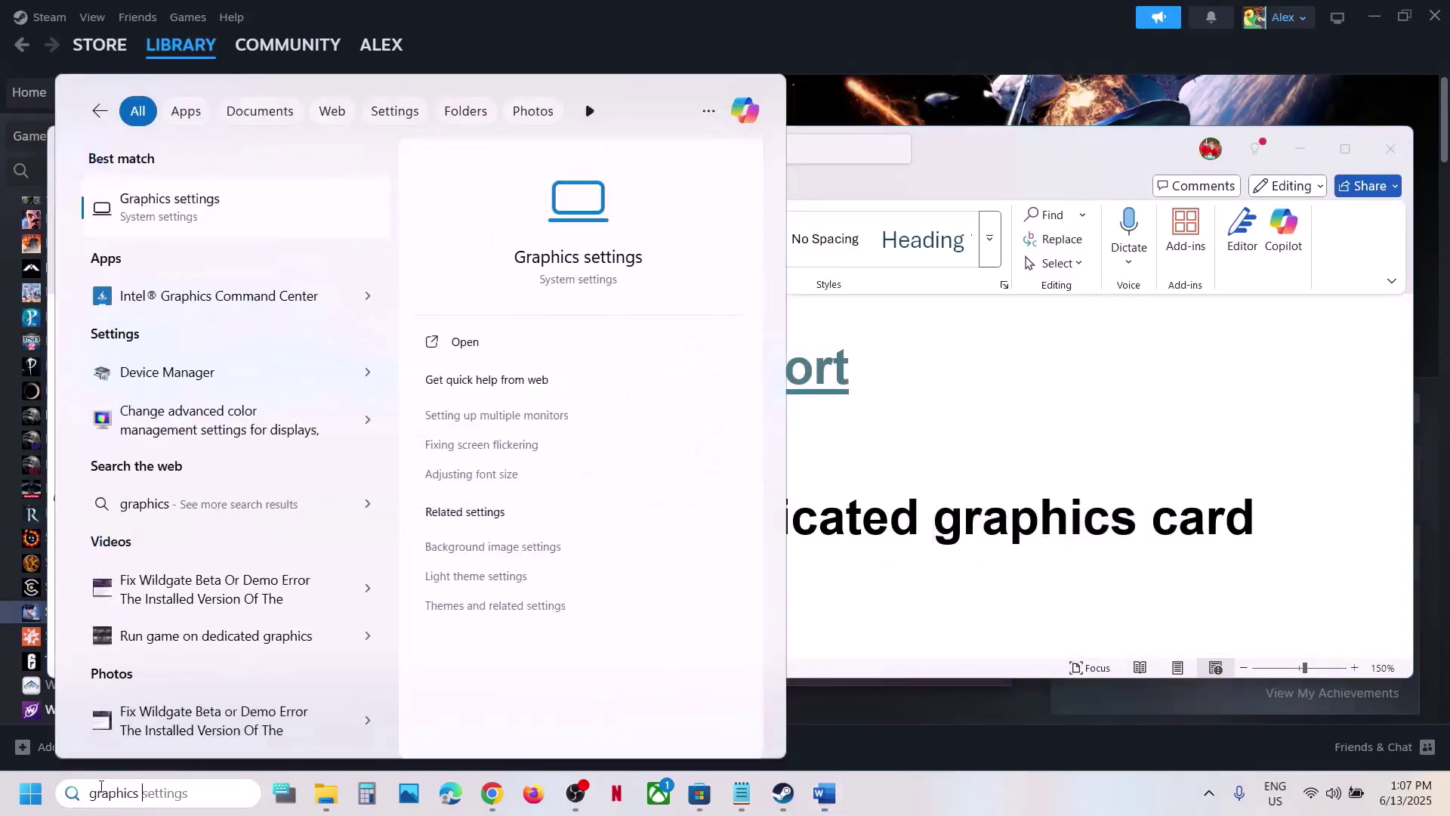
pyautogui.press('Return')
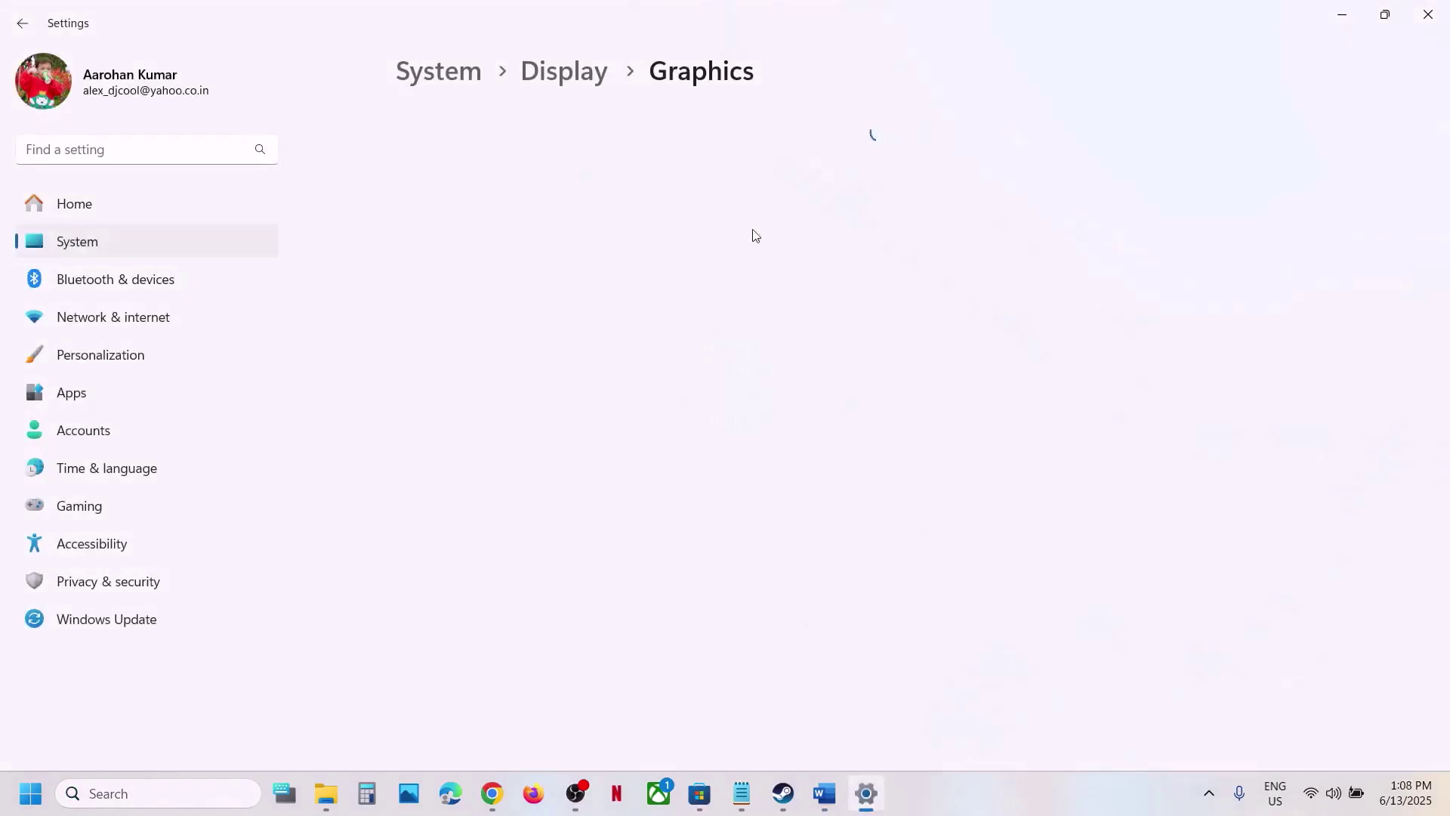
# Step: Add SB-Win64-Shipping from StellarBlade\SB\Binaries\Win64 as a desktop app in the custom graphics settings
pyautogui.click(1117, 517)
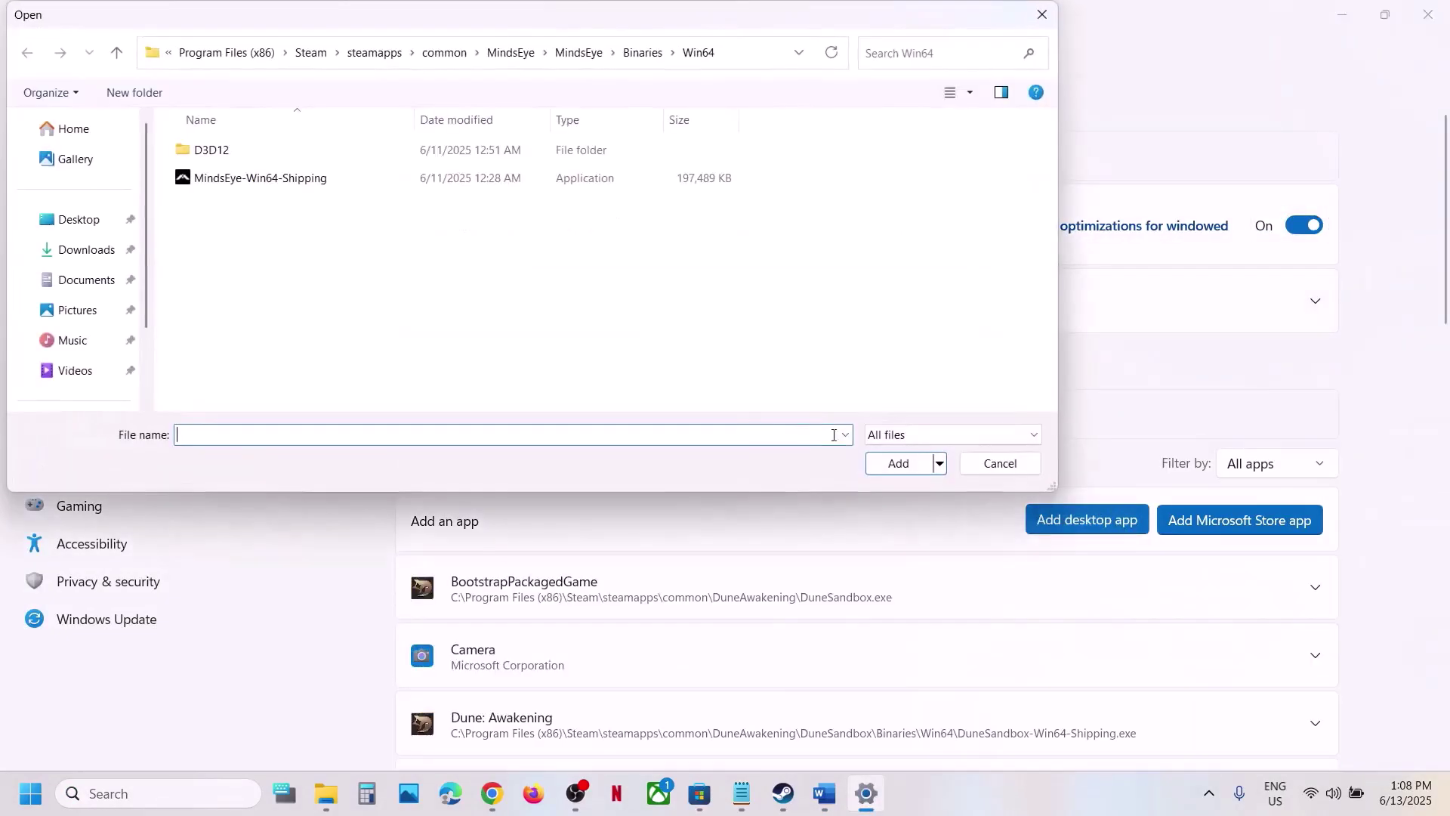
pyautogui.click(445, 52)
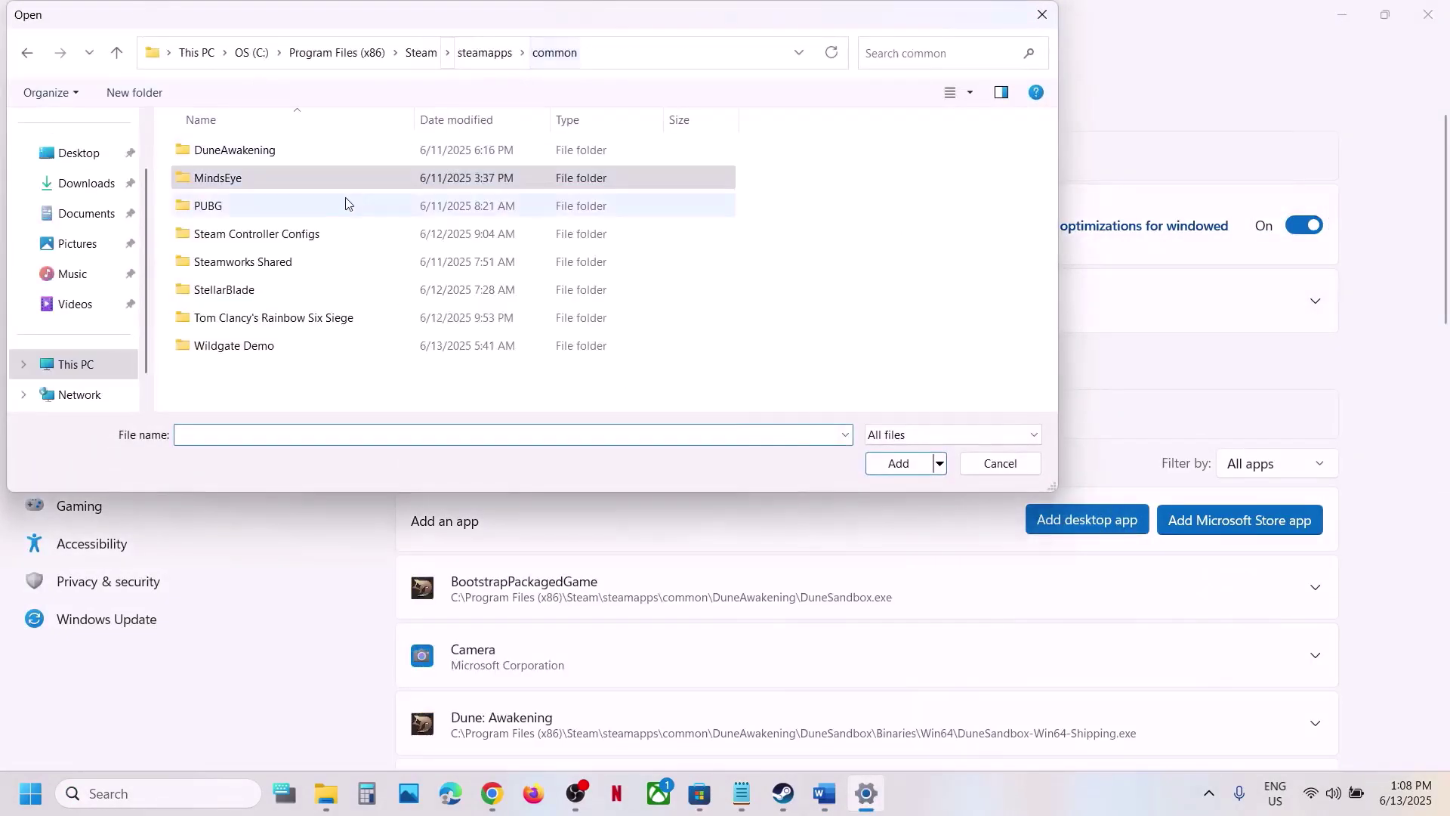
pyautogui.doubleClick(240, 293)
pyautogui.doubleClick(210, 212)
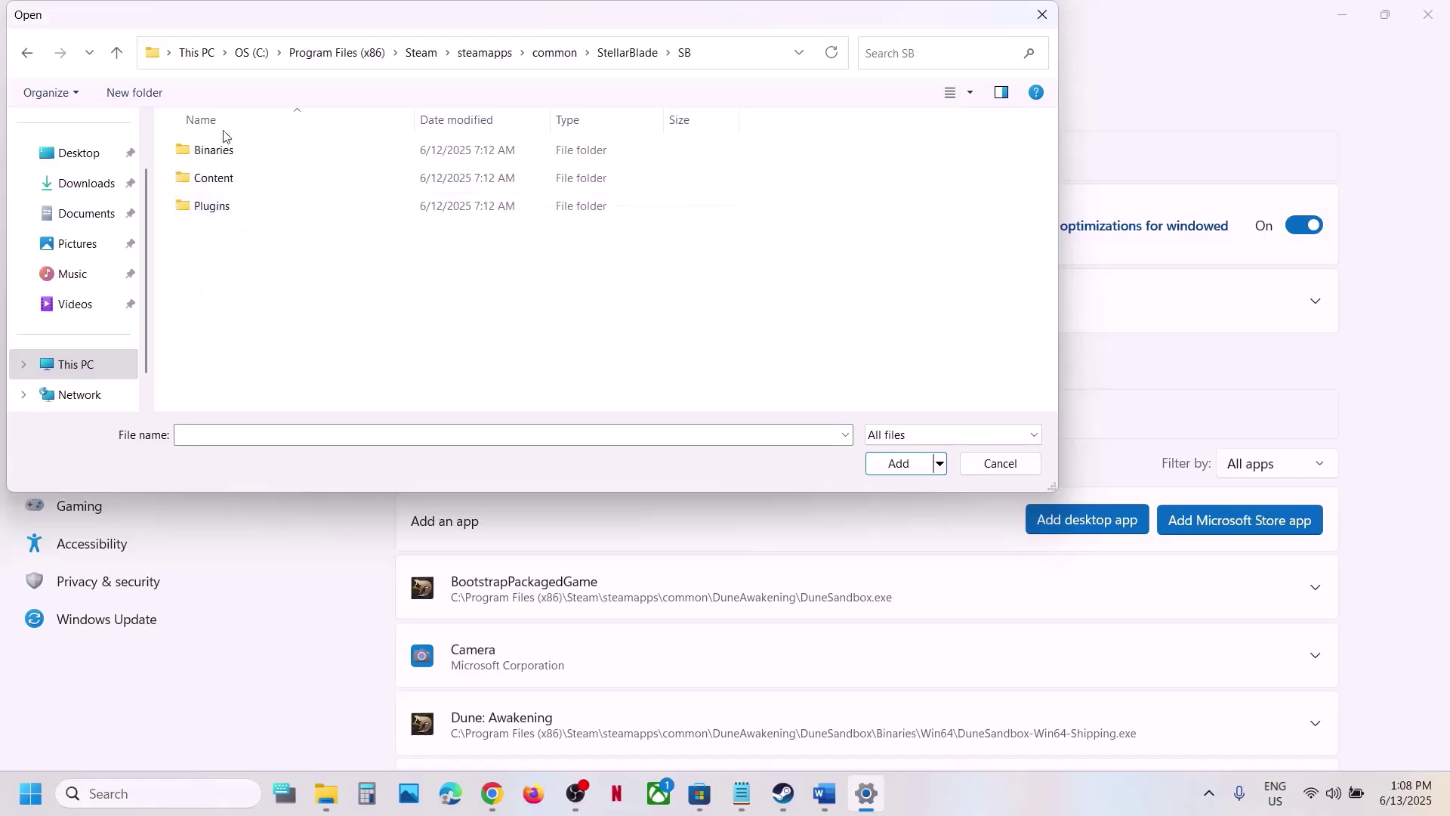
pyautogui.doubleClick(213, 151)
pyautogui.doubleClick(215, 151)
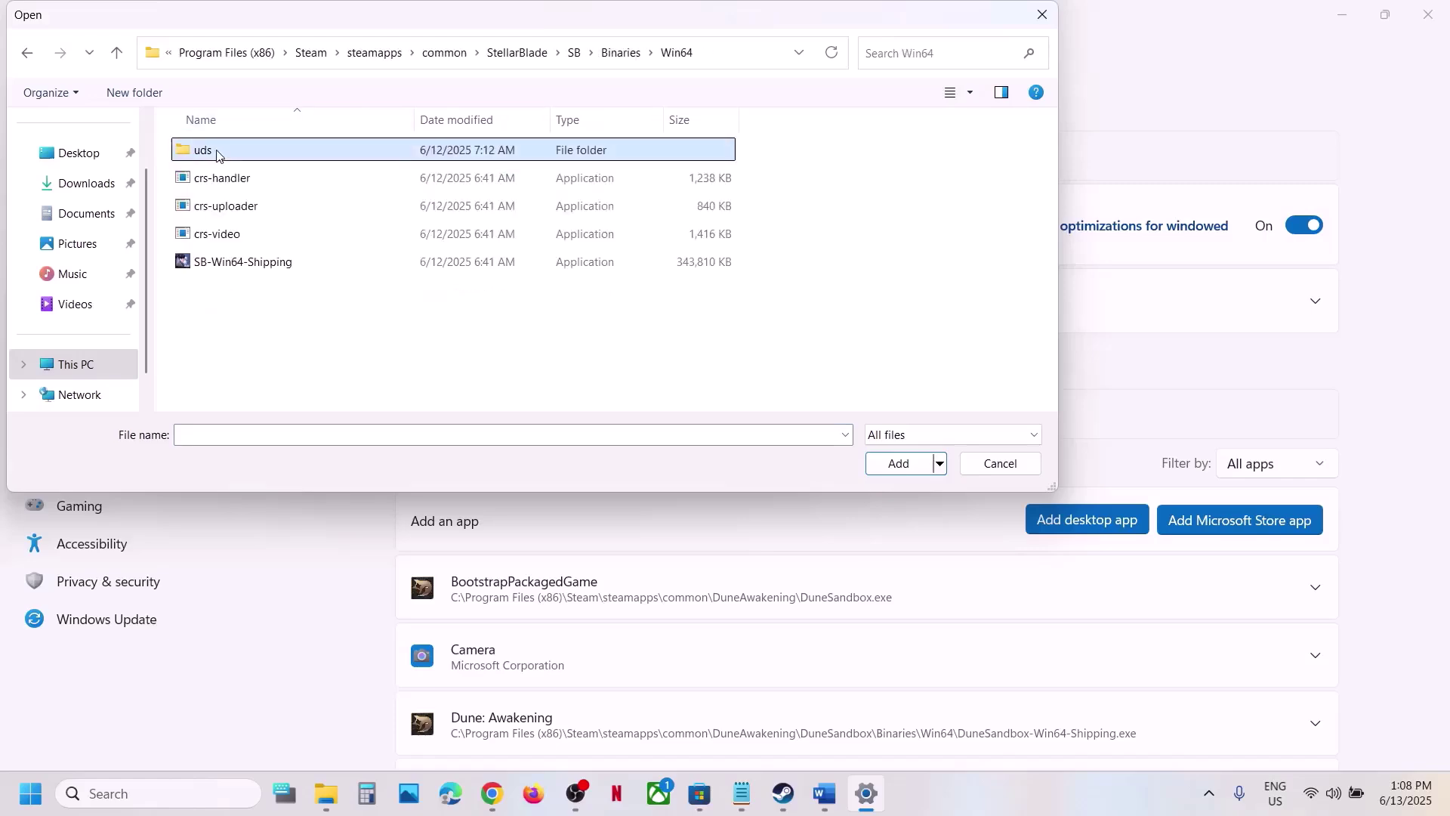
pyautogui.click(251, 264)
pyautogui.click(899, 466)
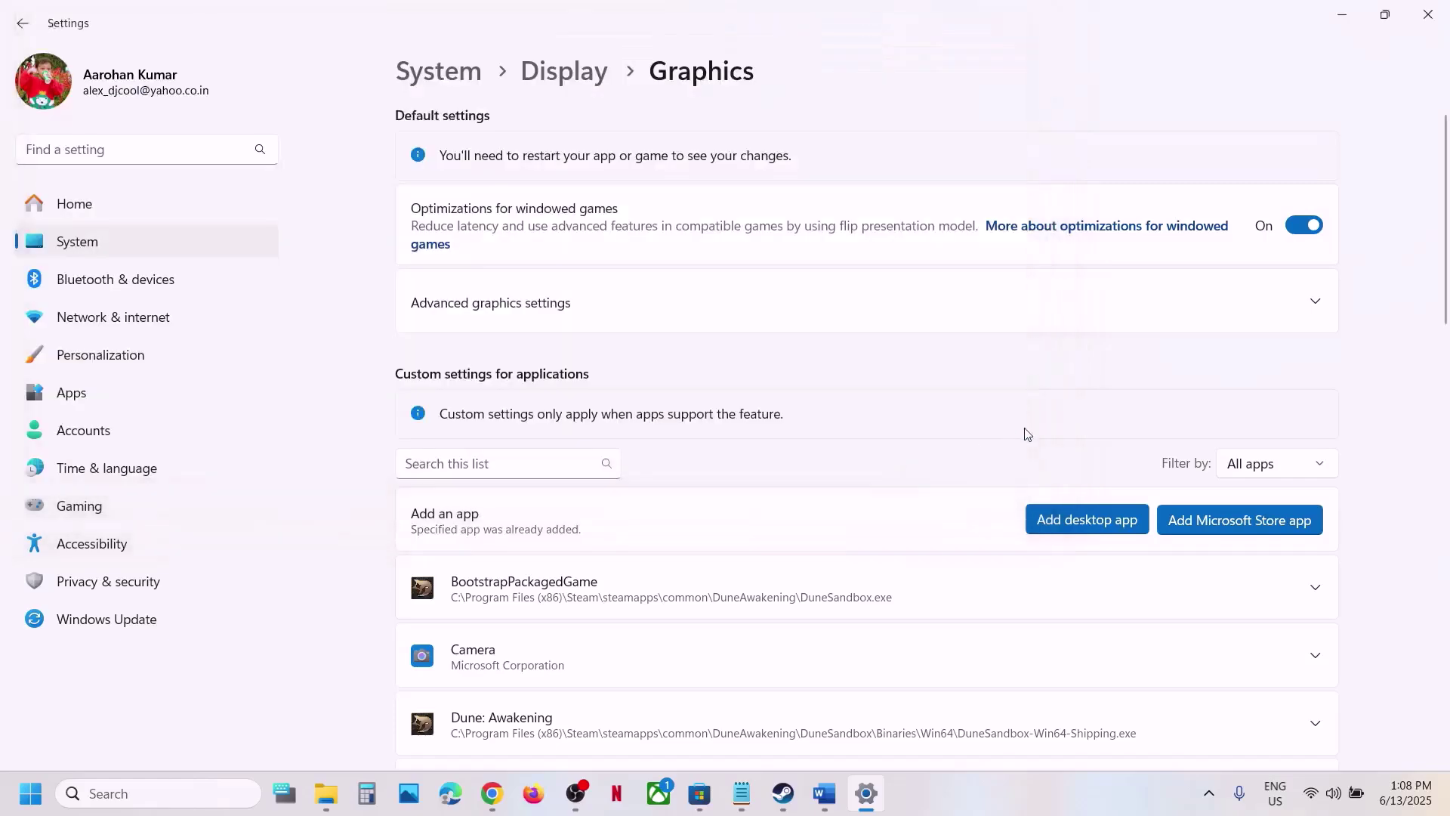
# Step: Set the GPU preference of the SB-Win64-Shipping.exe Stellar Blade entry to High Performance (NVIDIA GeForce RTX 3050 Laptop GPU)
pyautogui.scroll(-5, 640, 502)
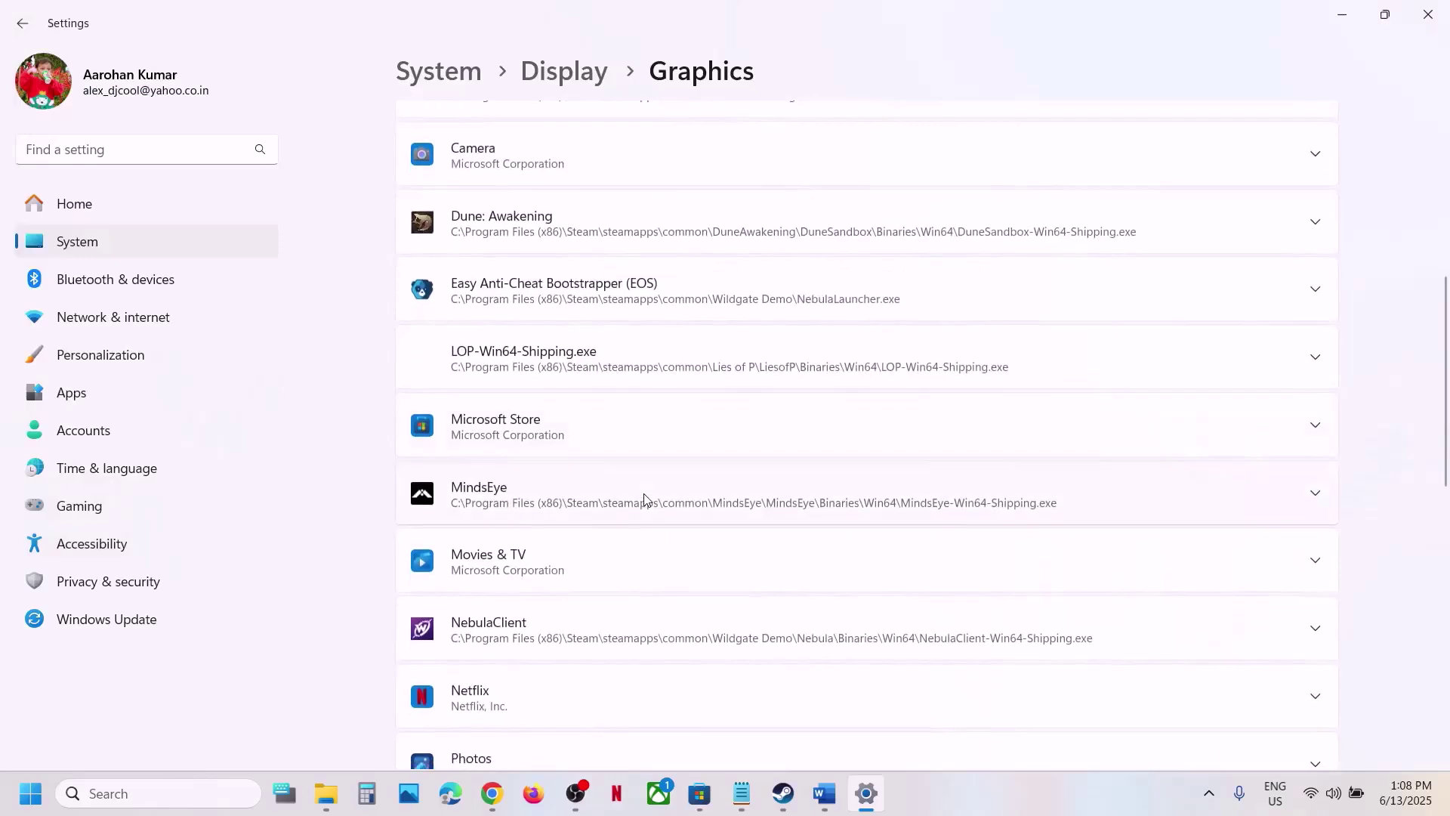
pyautogui.scroll(-5, 644, 498)
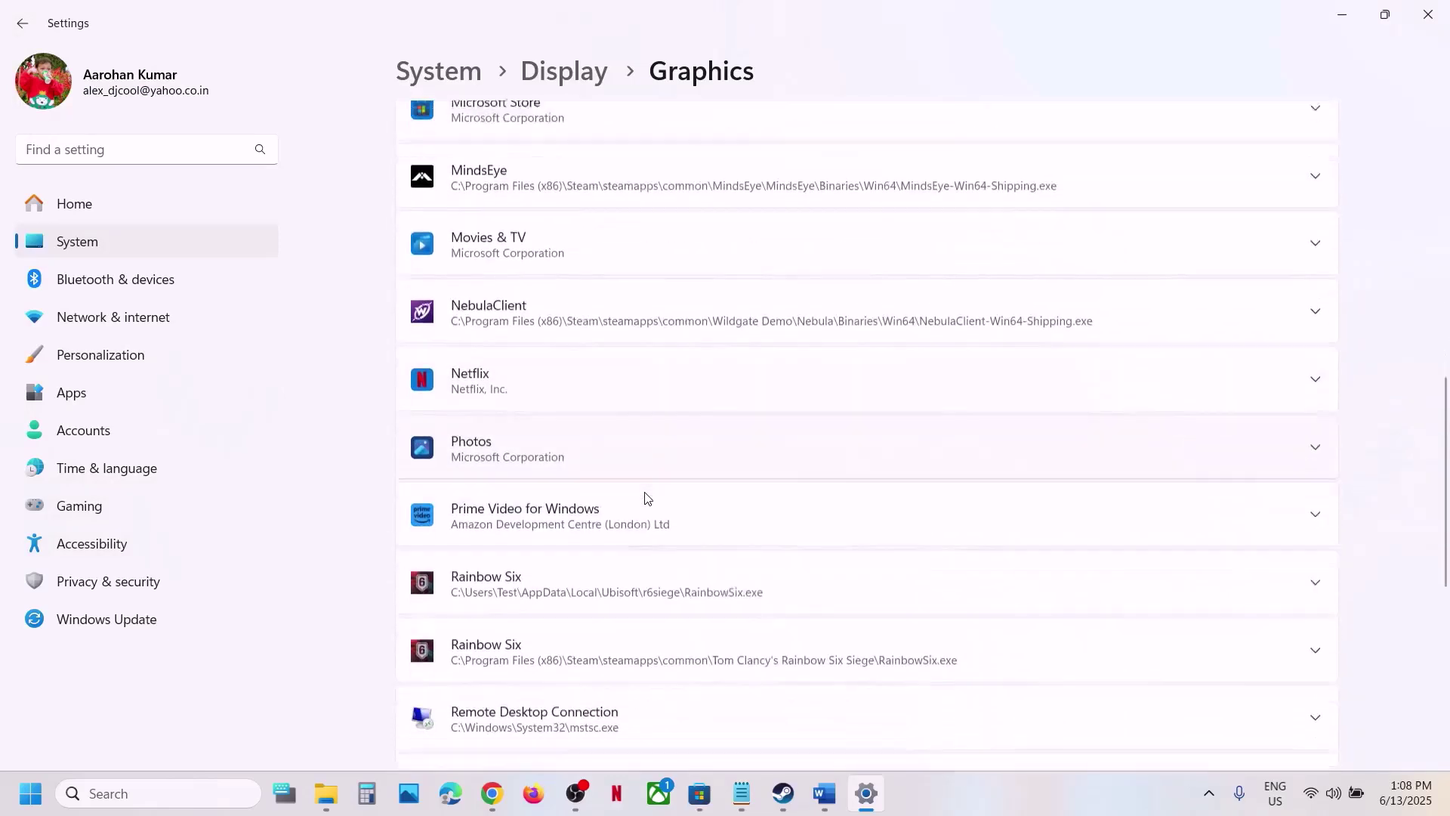
pyautogui.scroll(-2, 647, 496)
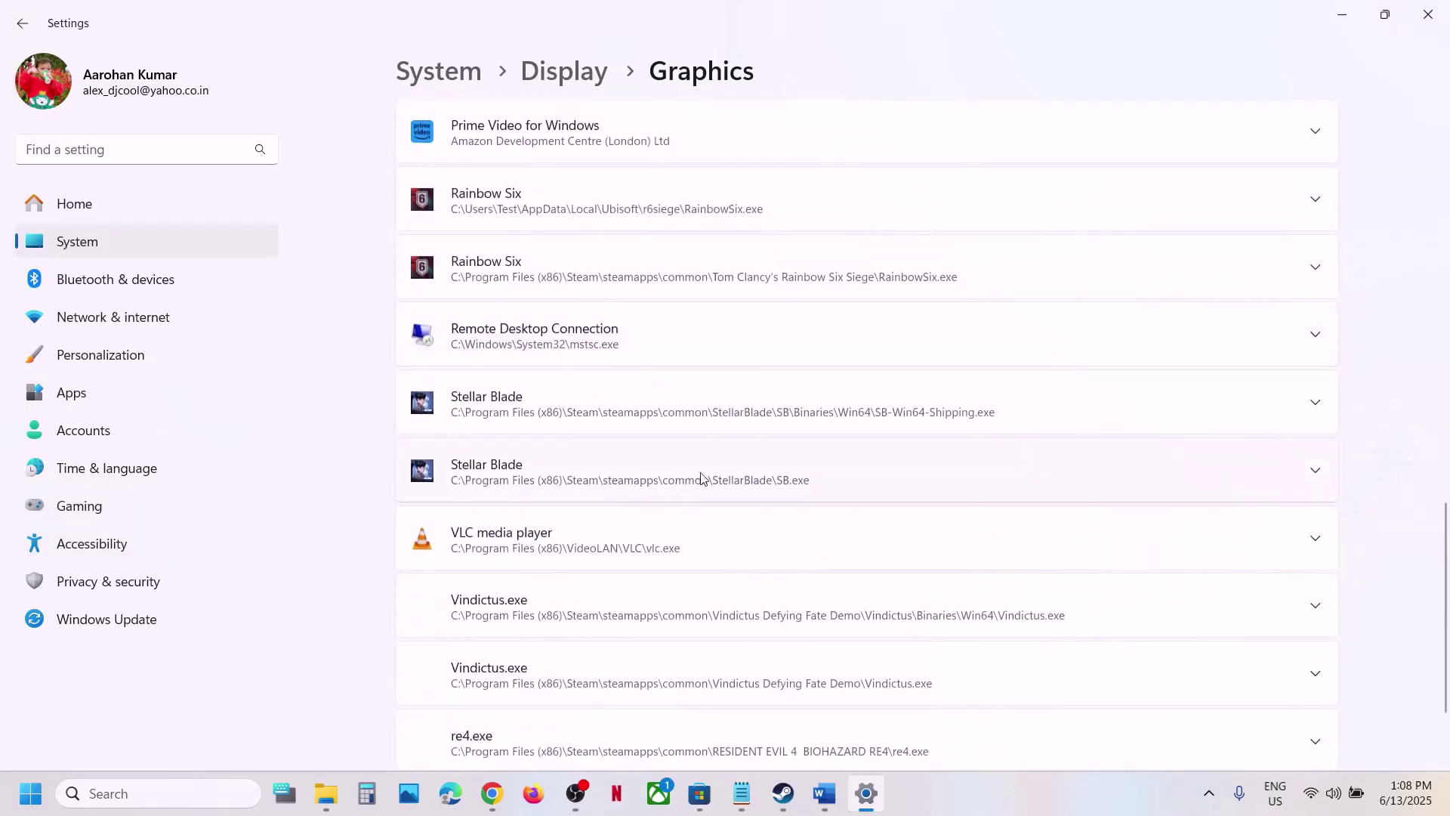
pyautogui.click(819, 415)
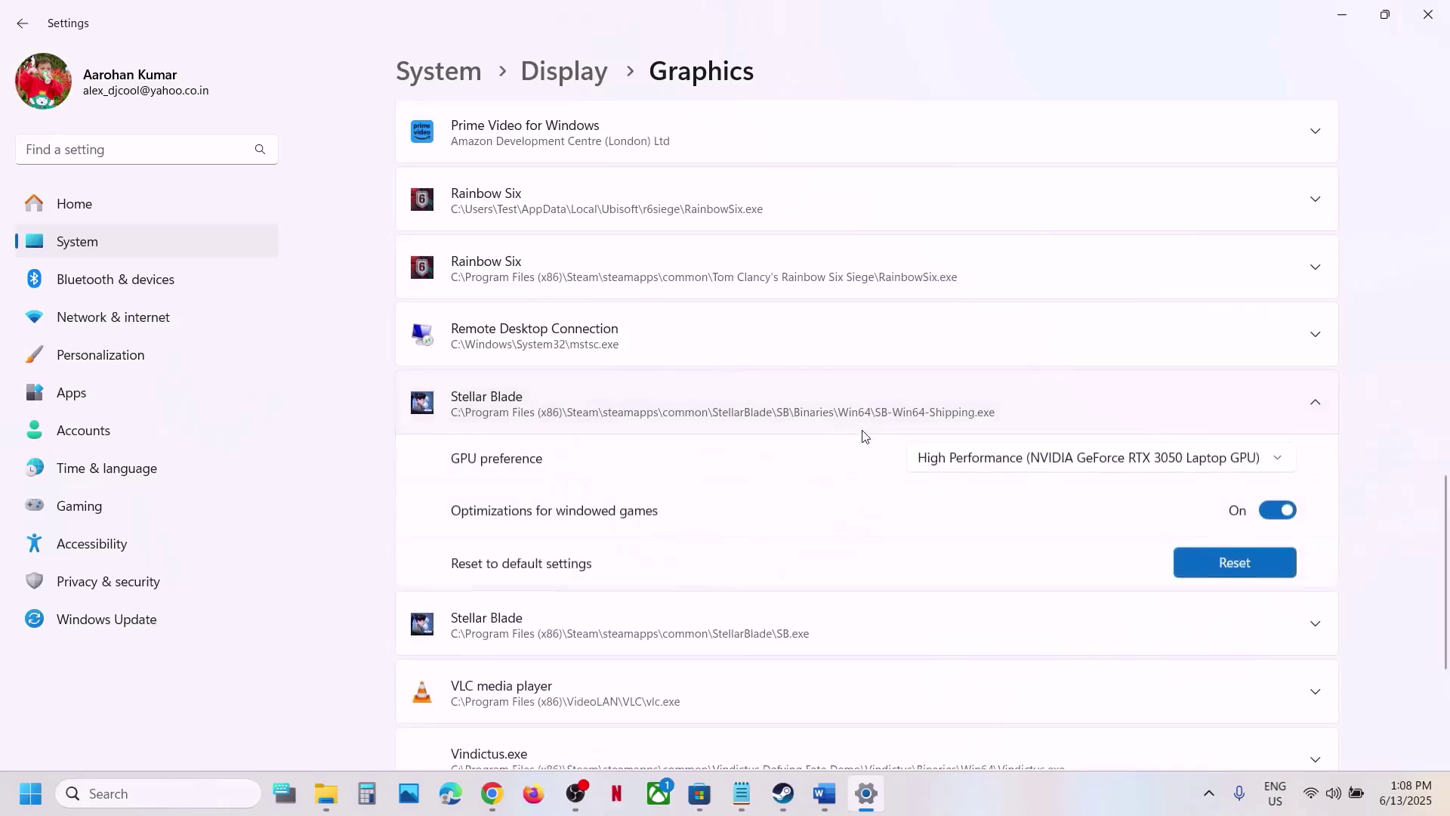
pyautogui.click(1121, 459)
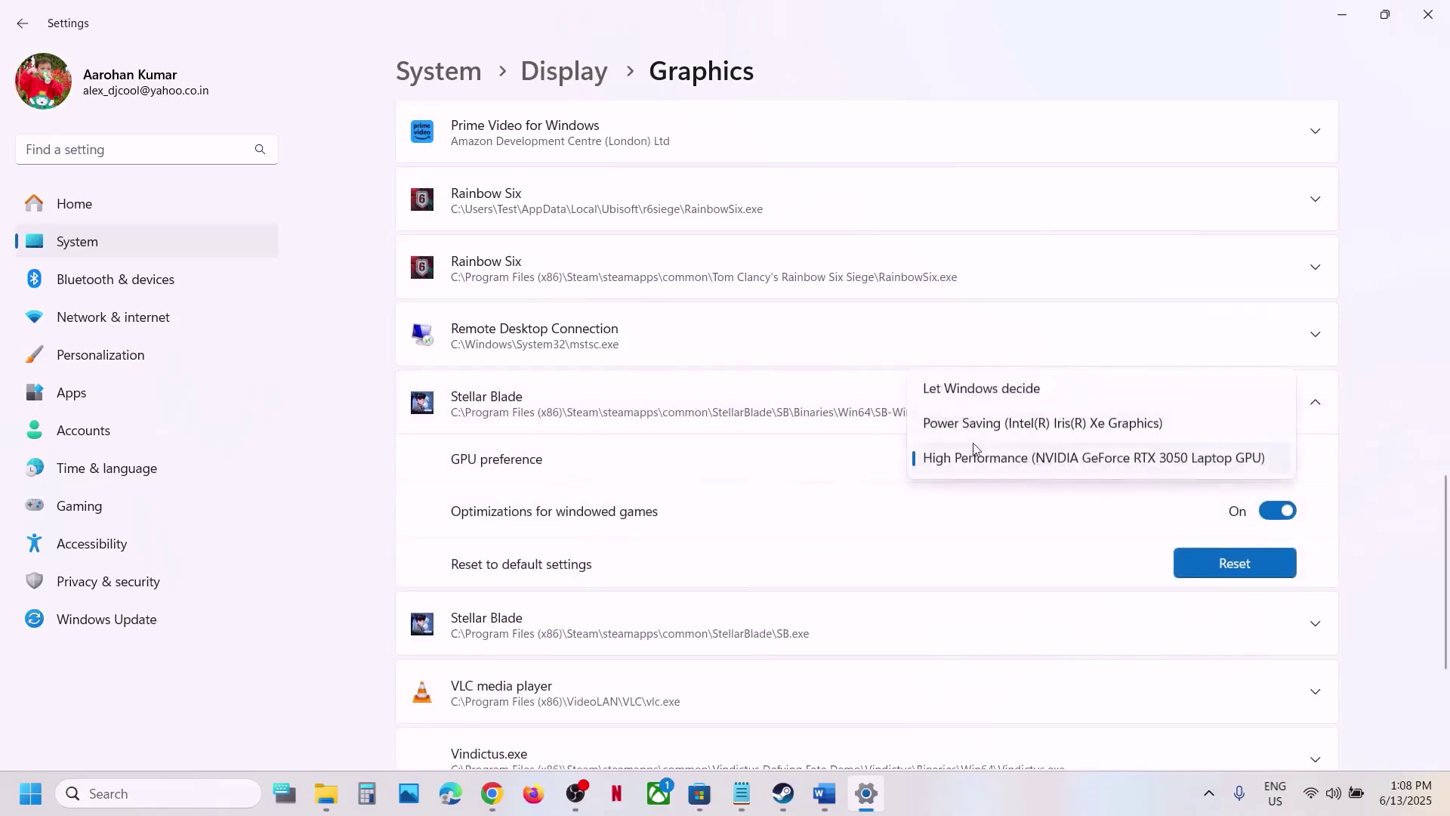
pyautogui.click(985, 458)
# Step: Add the SB application from the main StellarBlade folder as a desktop app in the custom graphics settings
pyautogui.scroll(10, 881, 433)
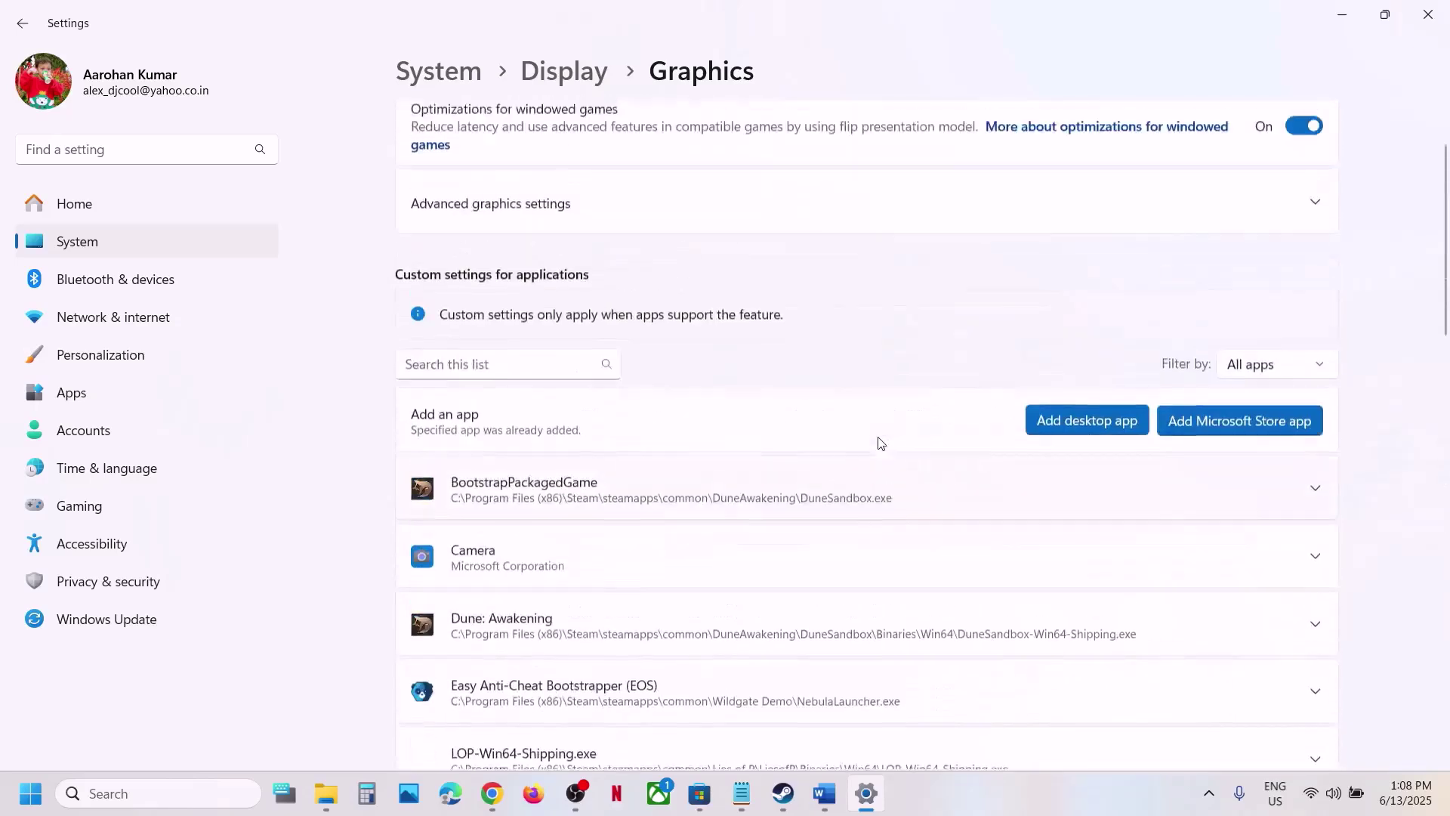
pyautogui.click(1087, 518)
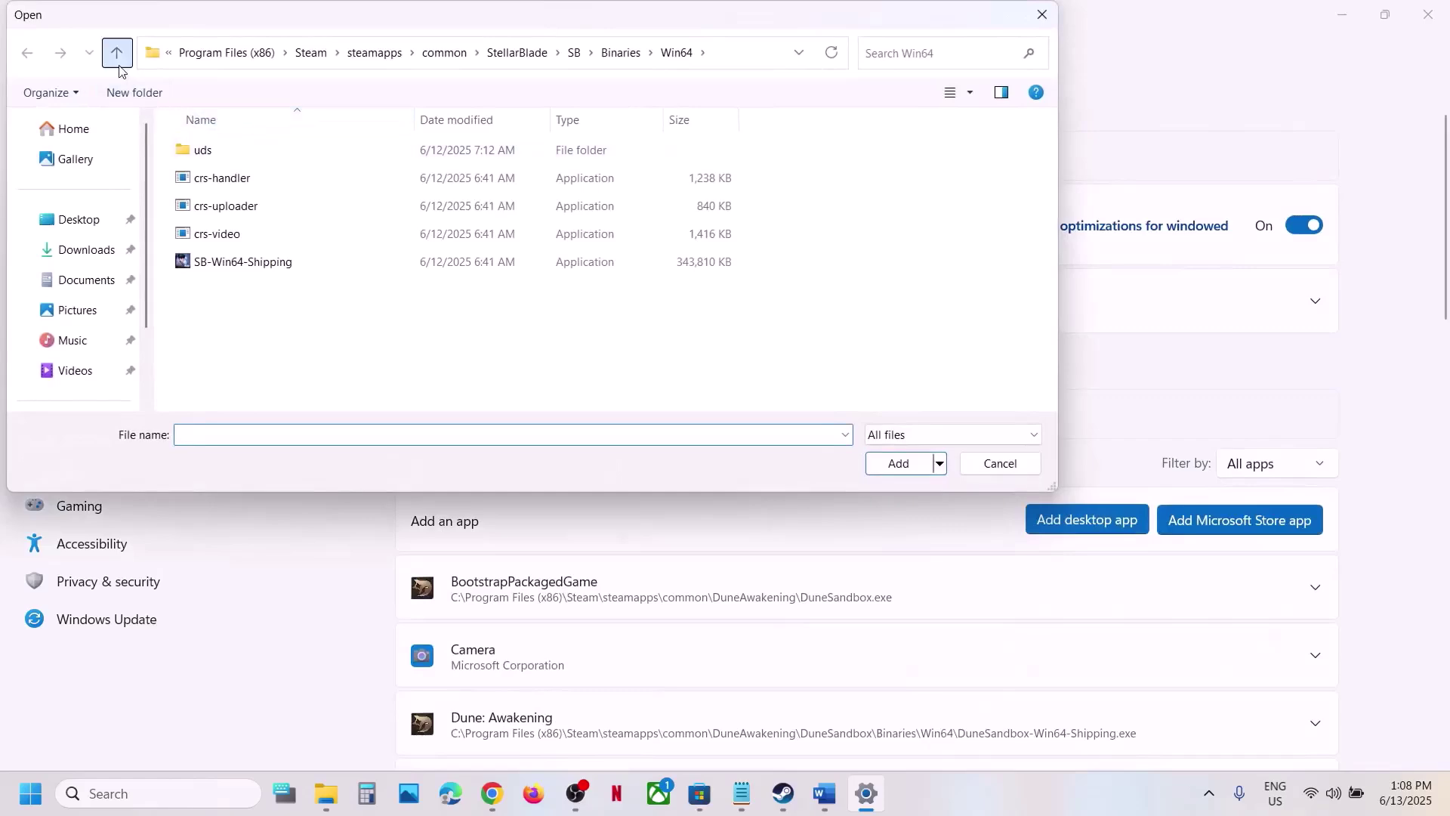
pyautogui.click(117, 57)
pyautogui.click(117, 56)
pyautogui.click(117, 56)
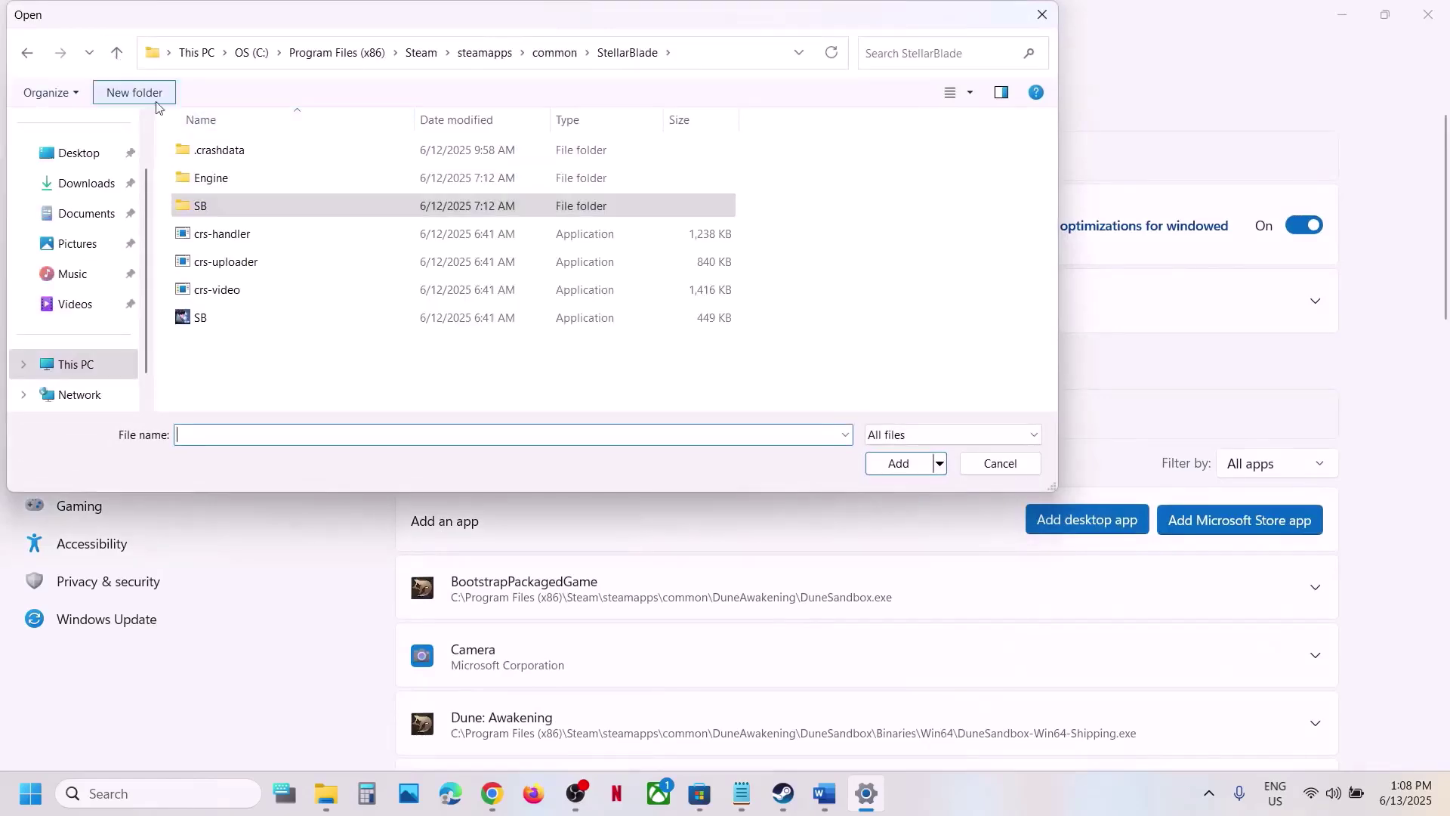
pyautogui.click(225, 319)
pyautogui.click(898, 463)
# Step: Review the GPU preference of the StellarBlade\SB.exe entry and close Settings
pyautogui.scroll(-5, 780, 577)
pyautogui.scroll(1, 780, 574)
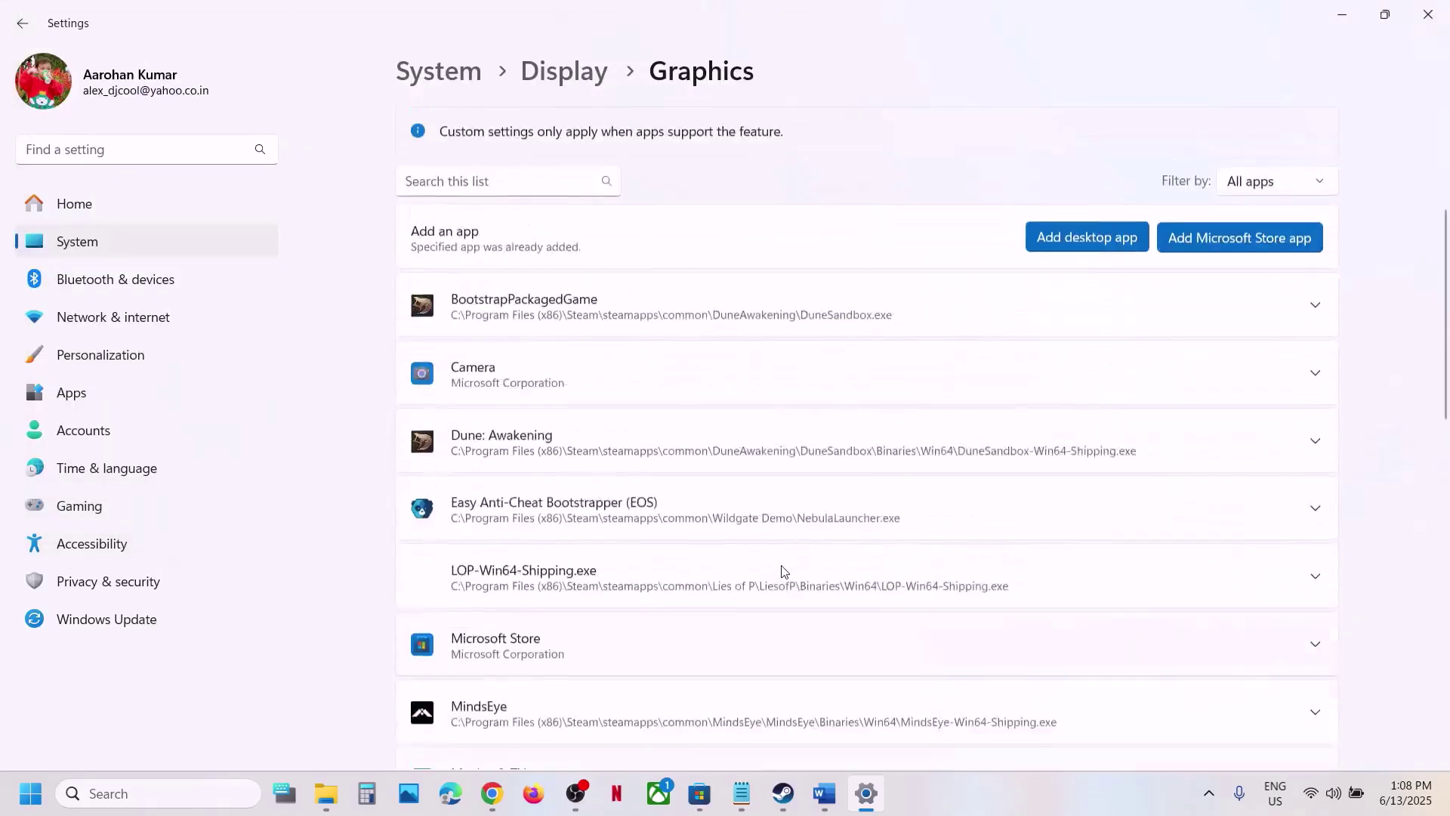
pyautogui.scroll(-10, 782, 567)
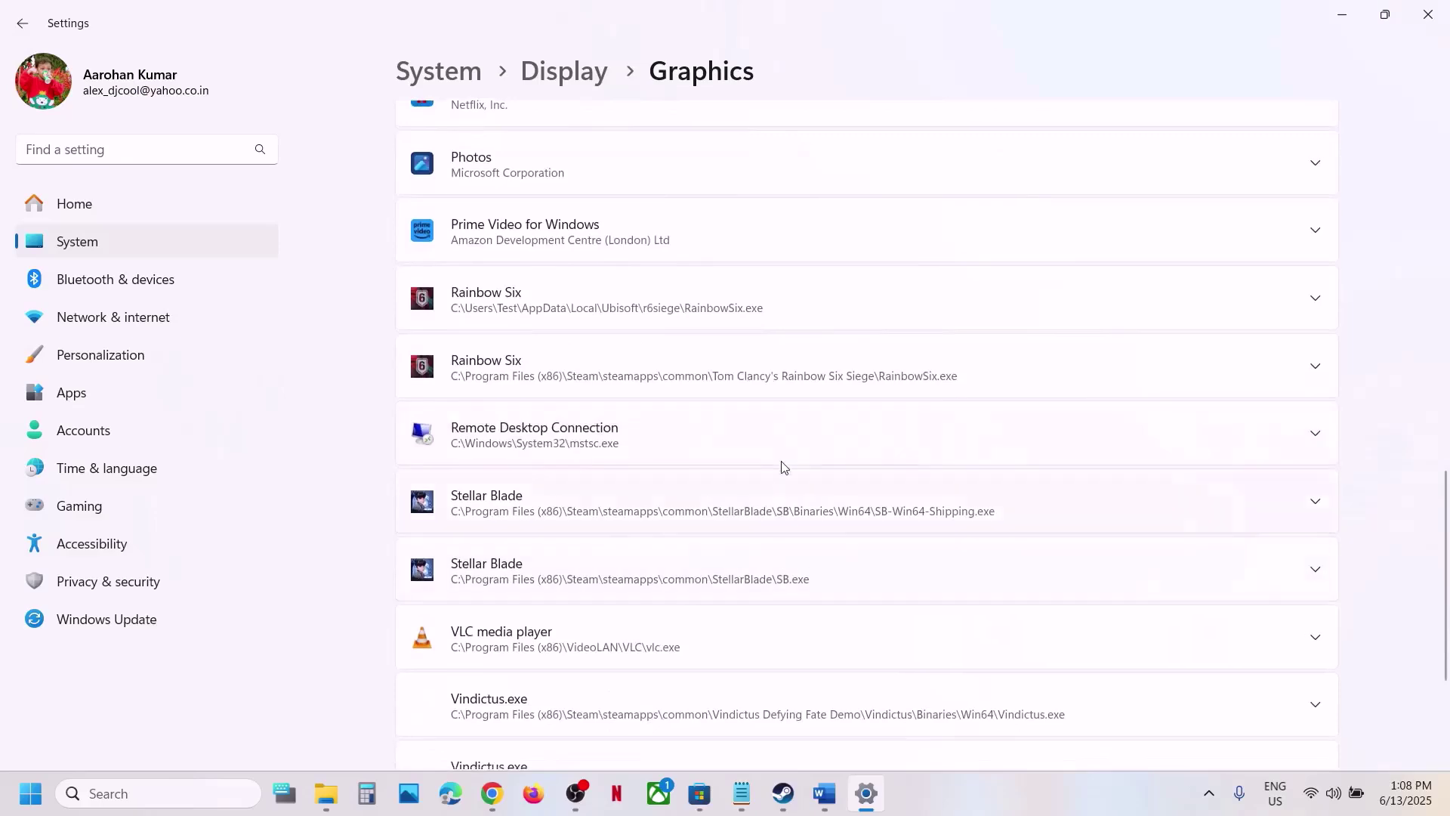
pyautogui.scroll(-2, 783, 464)
pyautogui.scroll(1, 783, 449)
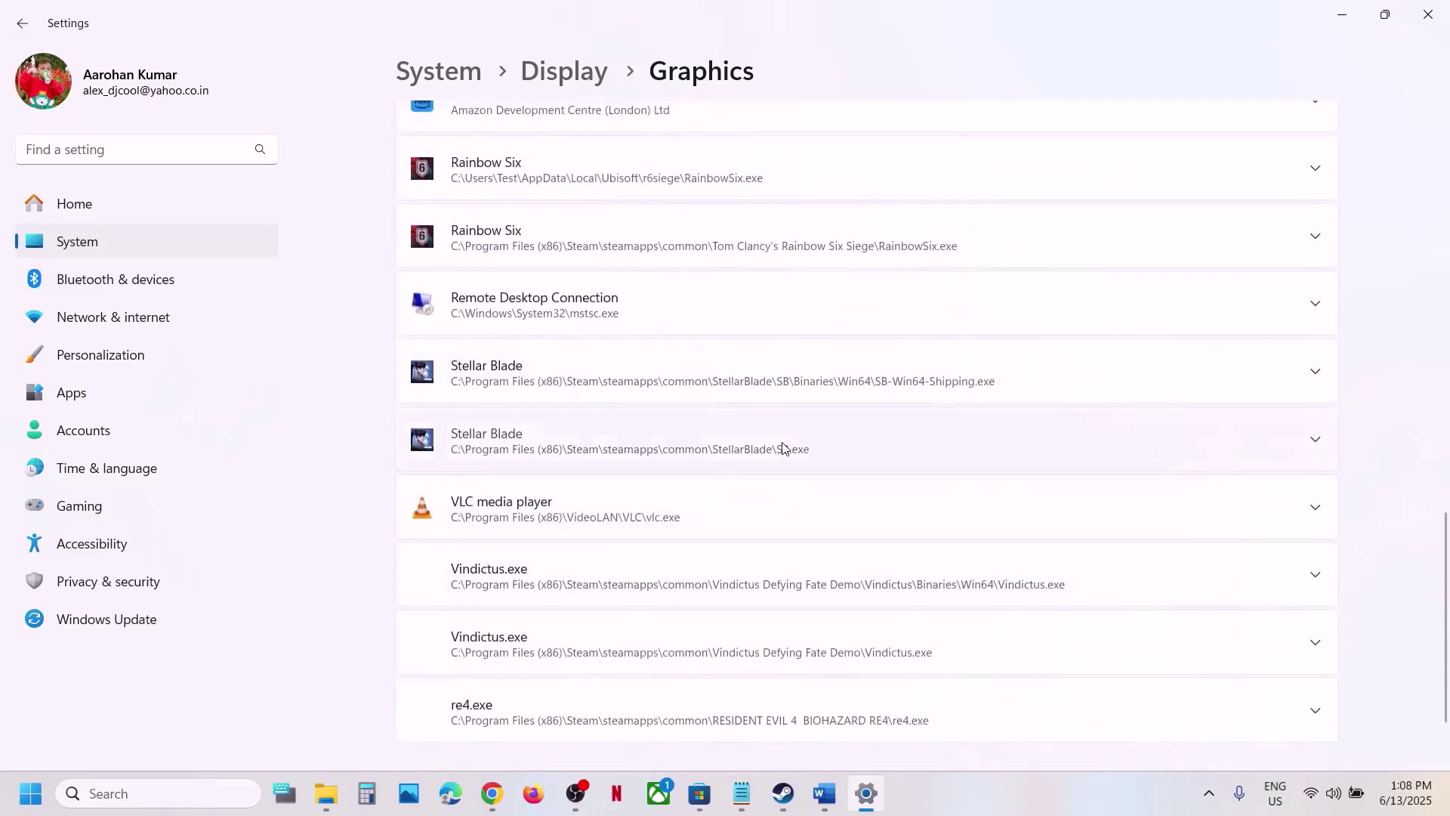
pyautogui.click(786, 448)
pyautogui.click(1035, 508)
pyautogui.click(1320, 396)
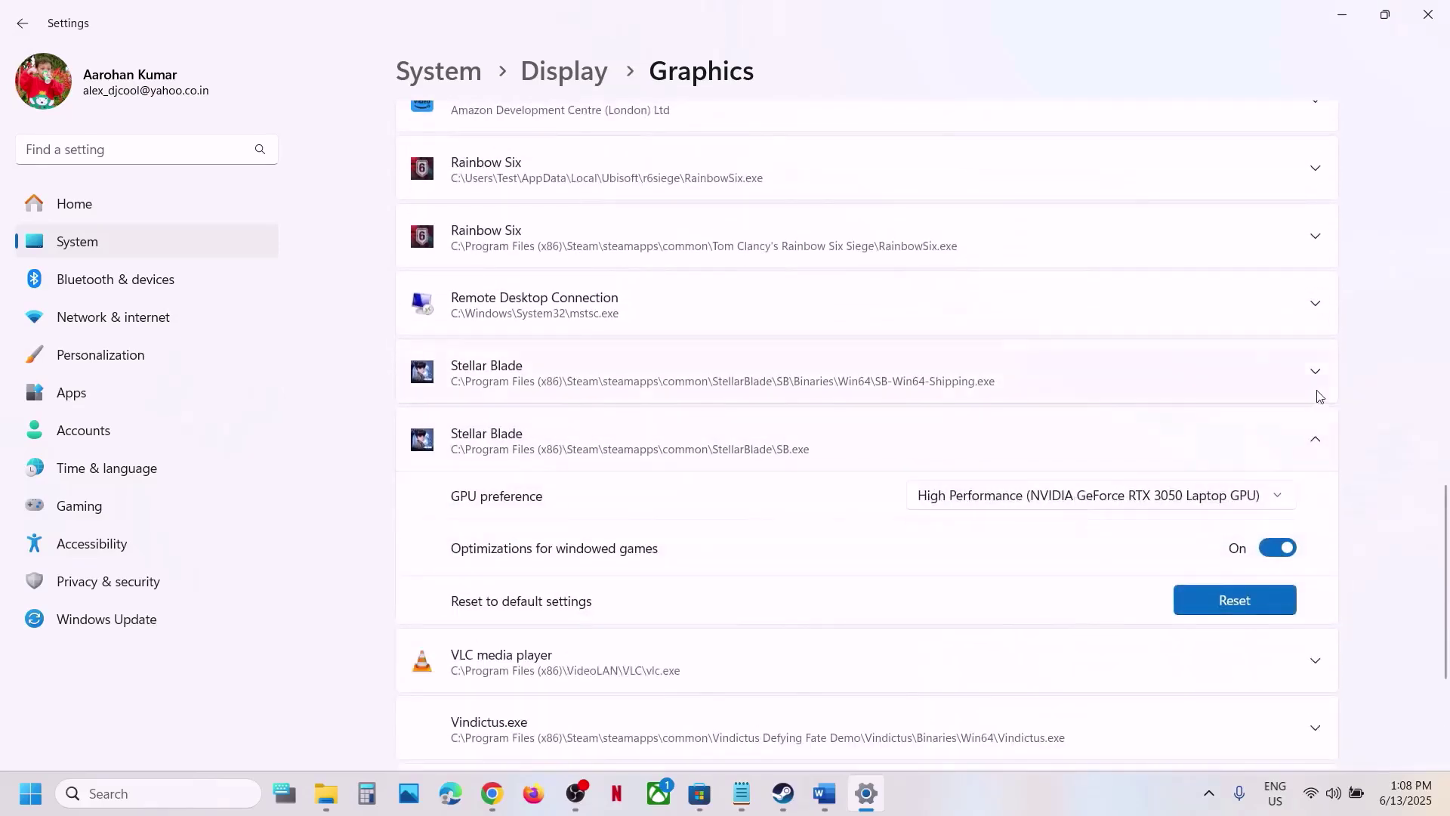
pyautogui.click(1429, 15)
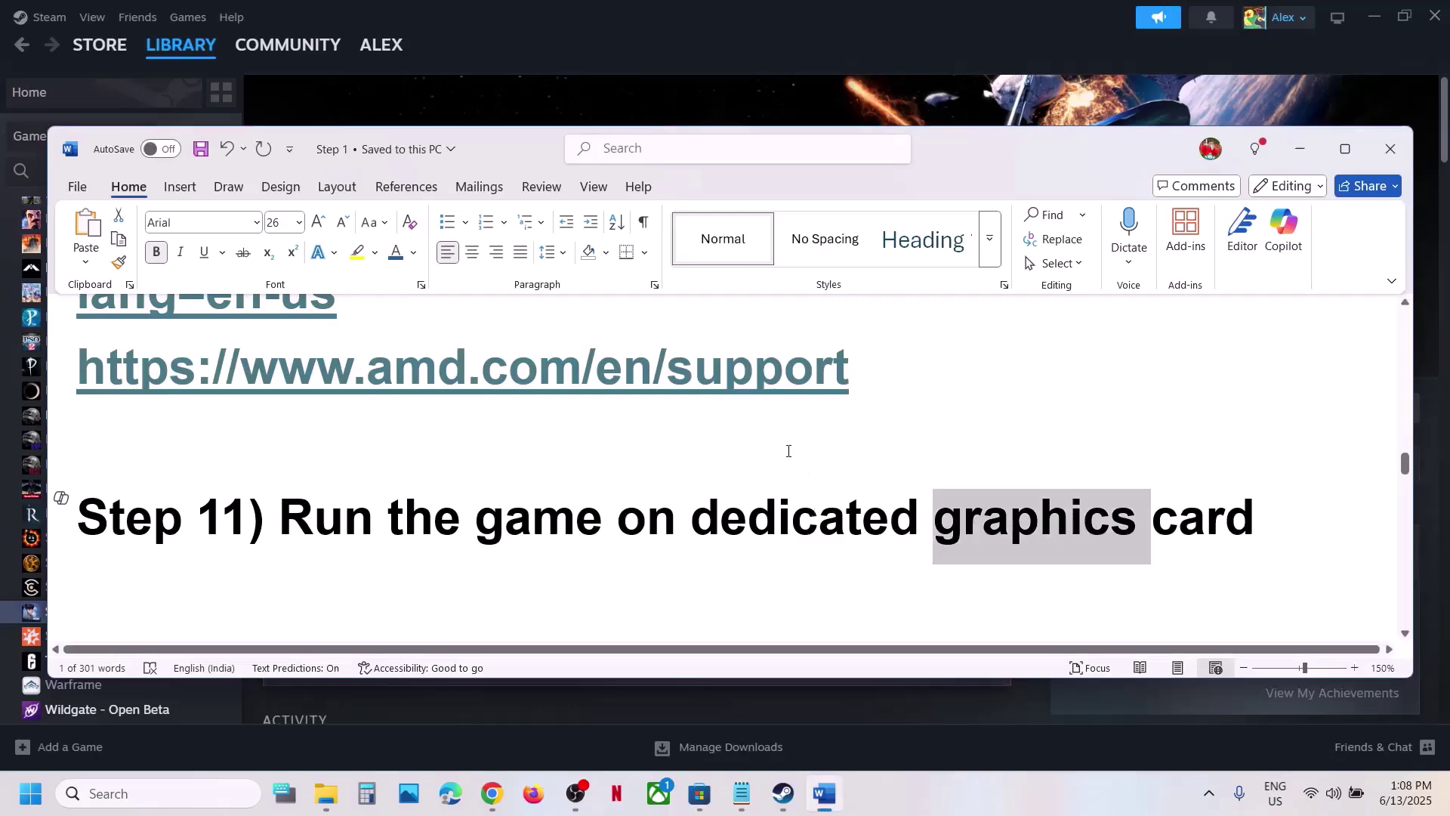
# Step: Read Step 12 in the Word notes, copy the NVIDIA driver link under Step 10, and open it in Chrome
pyautogui.scroll(-3, 444, 528)
pyautogui.scroll(1, 327, 509)
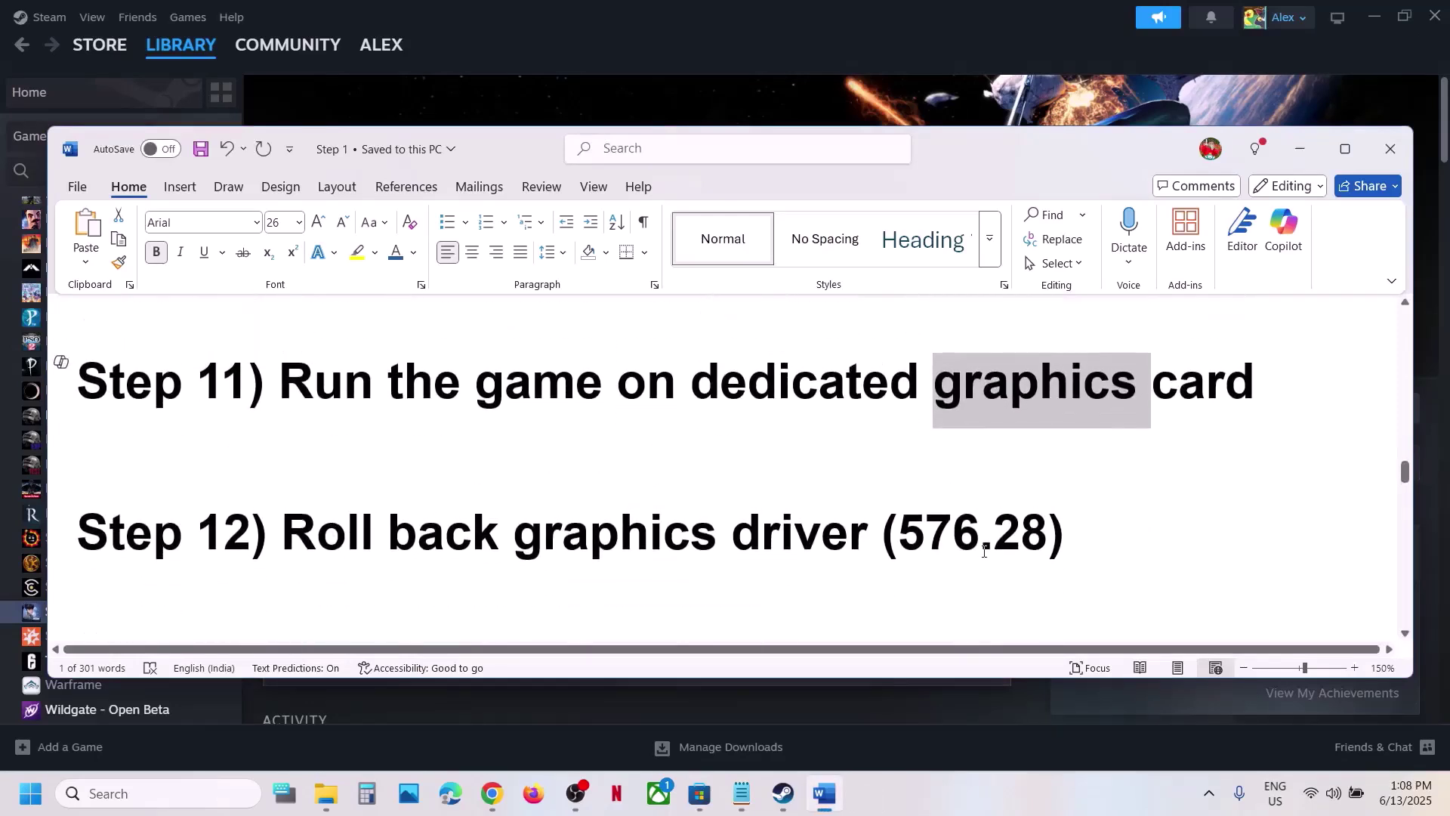
pyautogui.scroll(5, 318, 468)
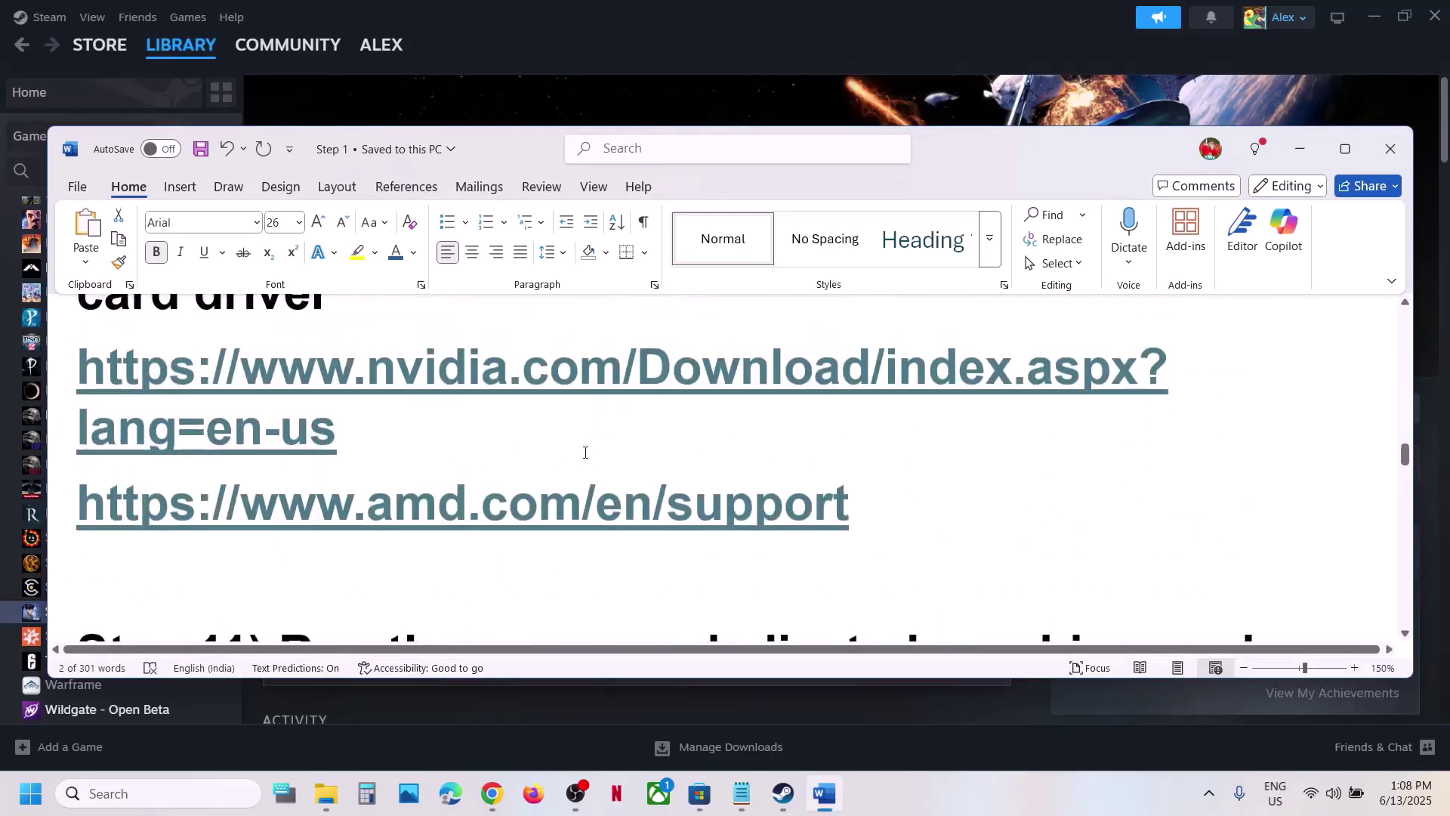
pyautogui.tripleClick(346, 431)
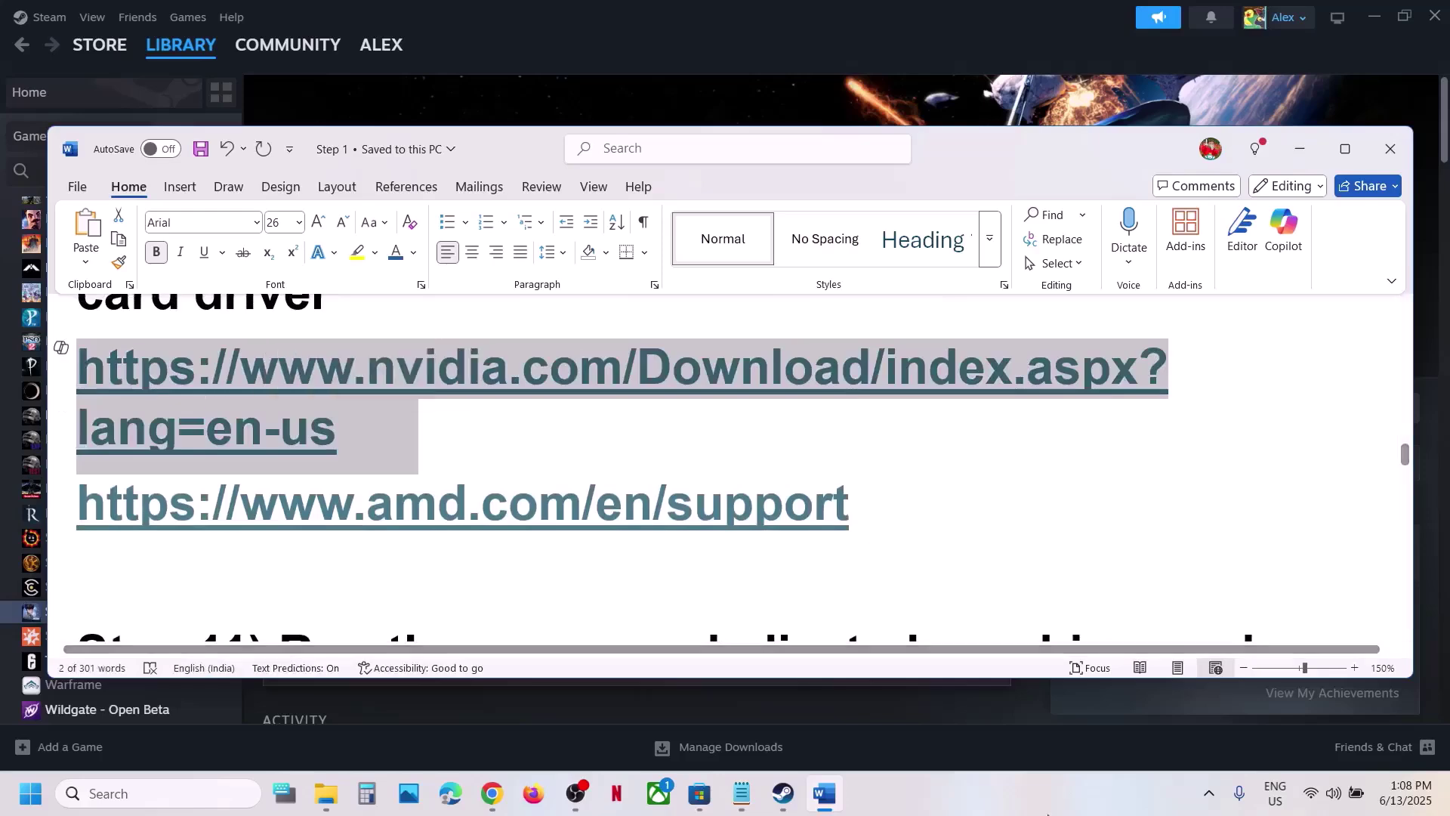
pyautogui.click(491, 793)
pyautogui.click(277, 19)
pyautogui.hotkey('ctrl', 'v')
pyautogui.press('Return')
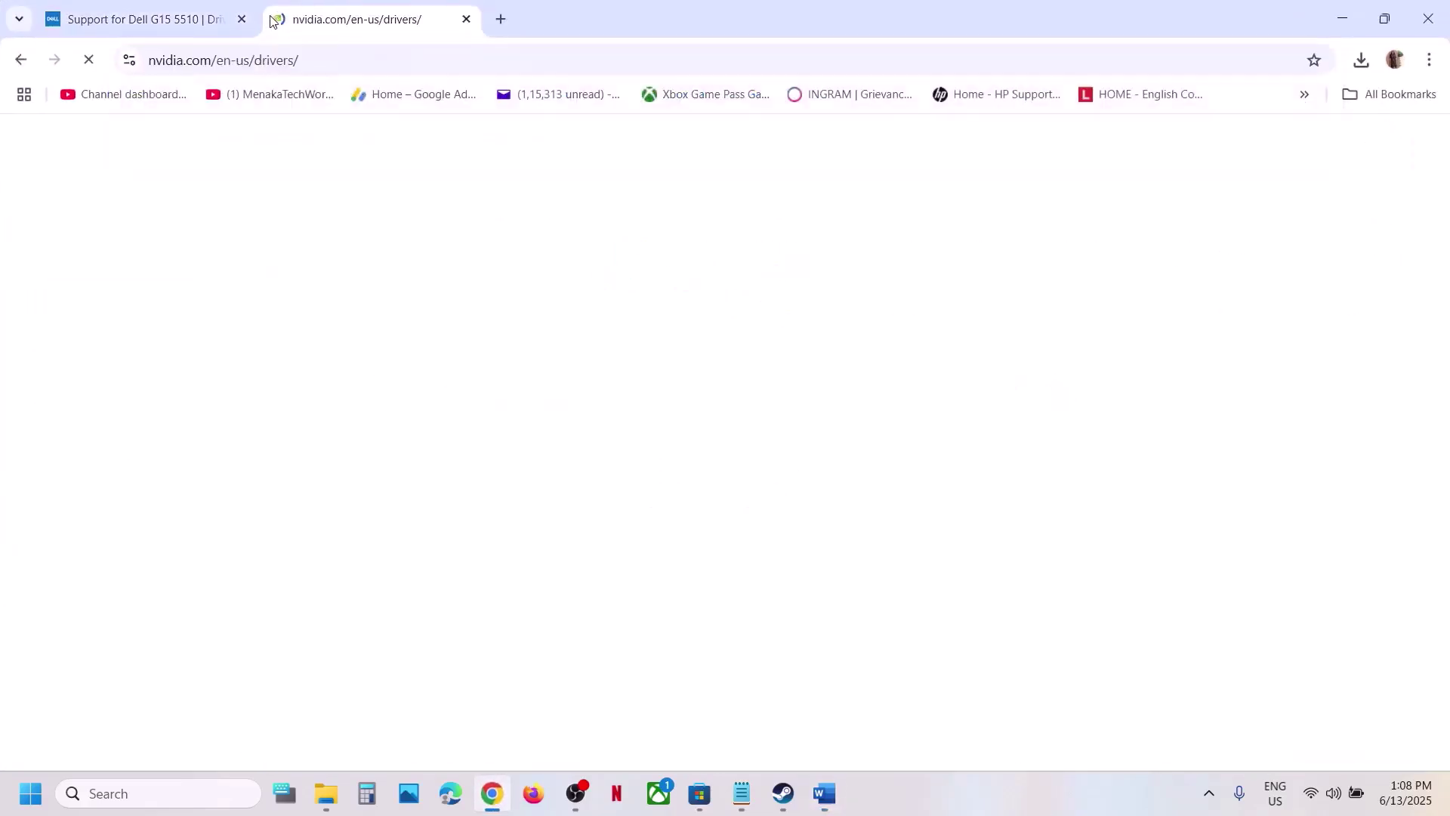
# Step: Search NVIDIA drivers for the GeForce RTX 3050 Laptop GPU on Windows 11 and expand the list of more versions
pyautogui.scroll(-3, 379, 328)
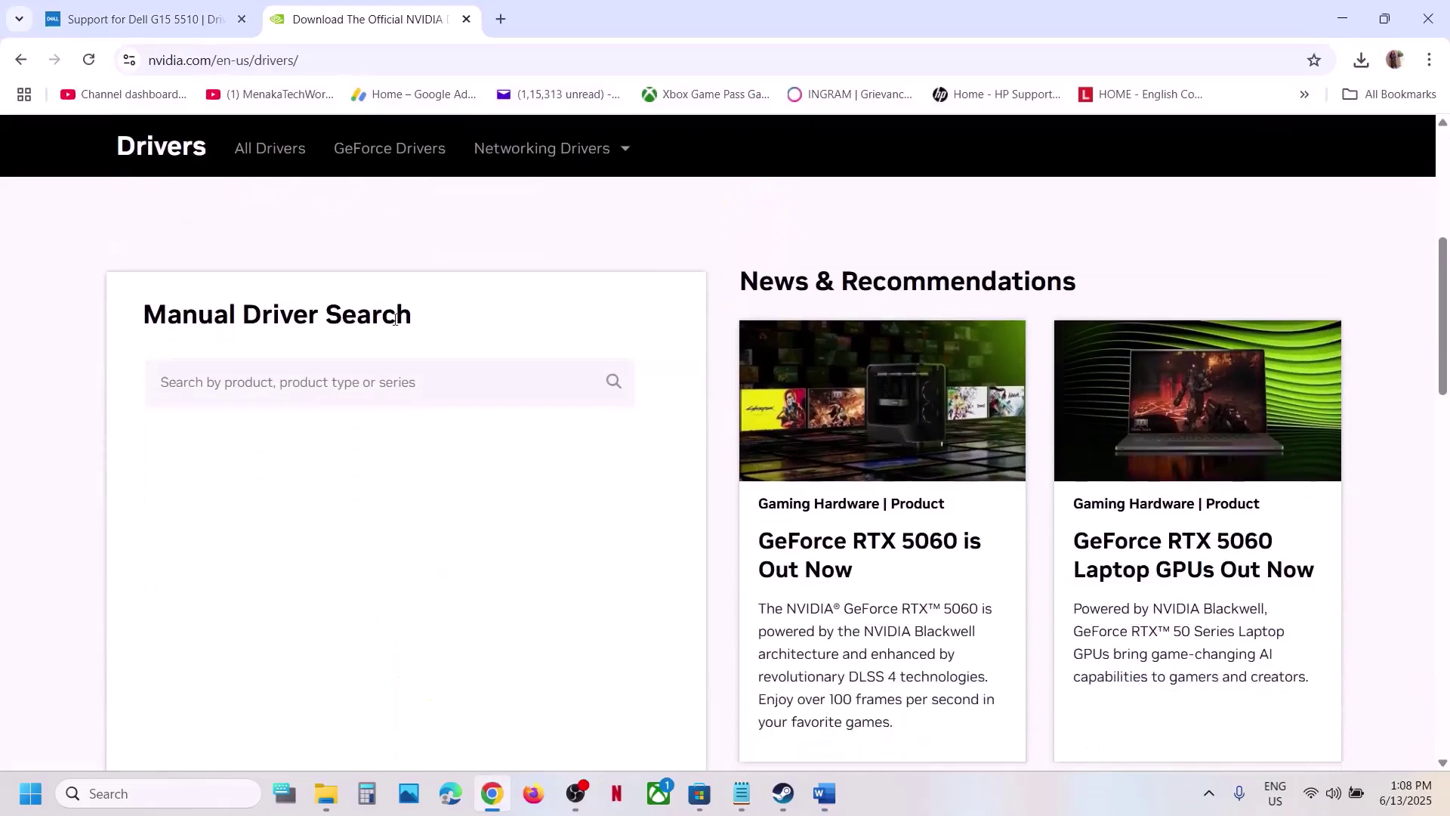
pyautogui.scroll(-2, 396, 360)
pyautogui.click(198, 495)
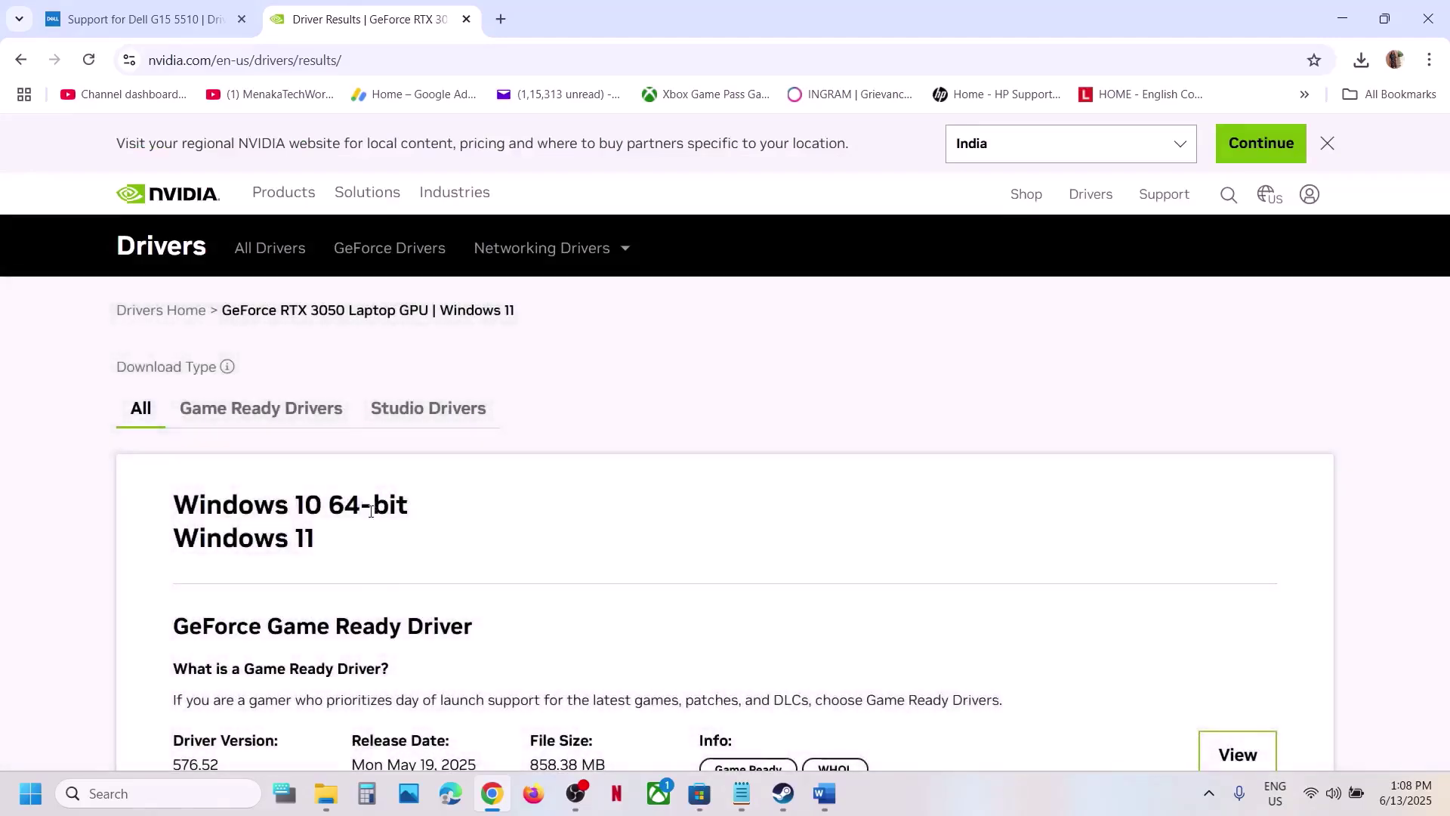
pyautogui.scroll(-9, 366, 471)
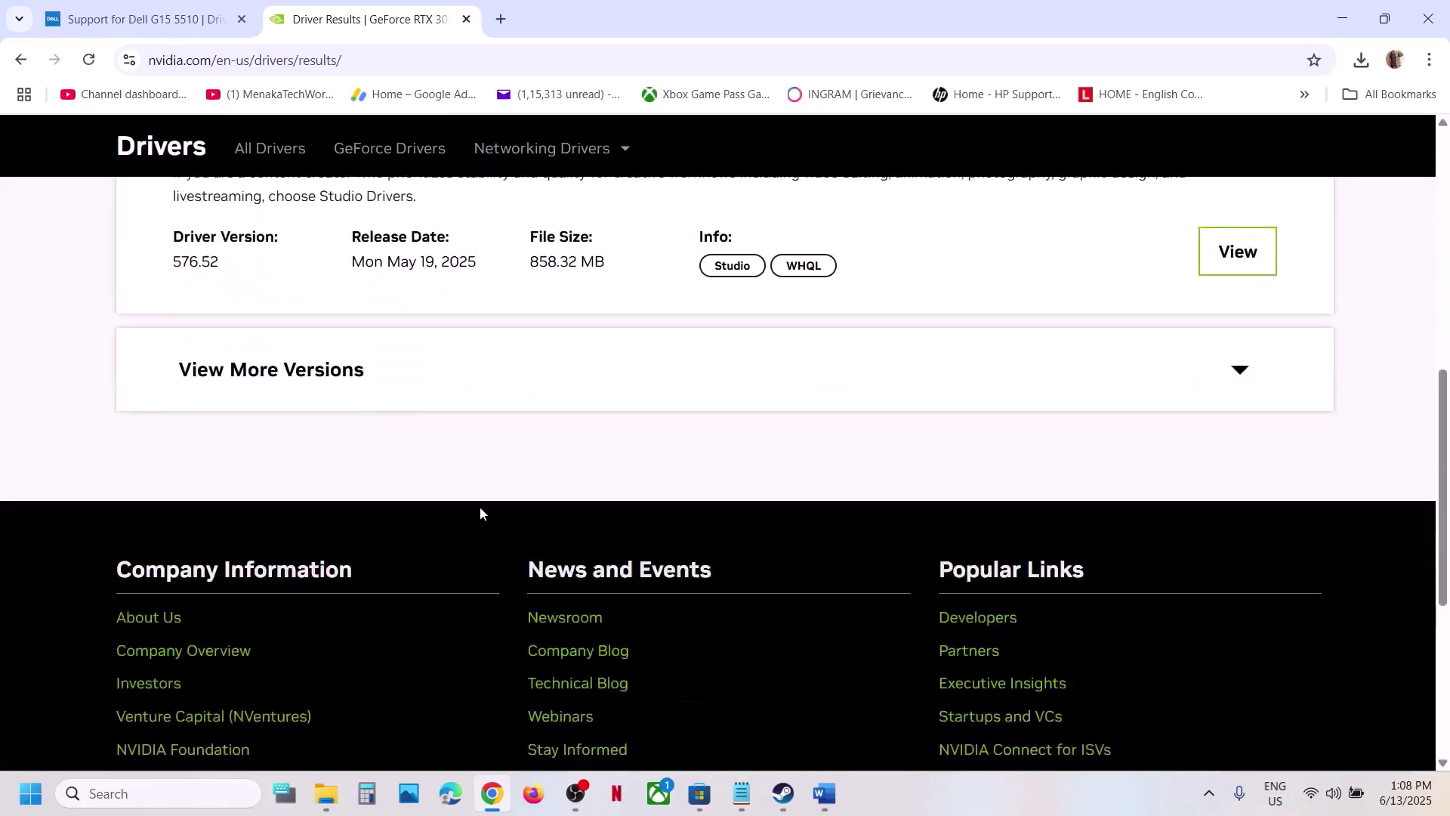
pyautogui.click(262, 370)
pyautogui.scroll(-2, 401, 391)
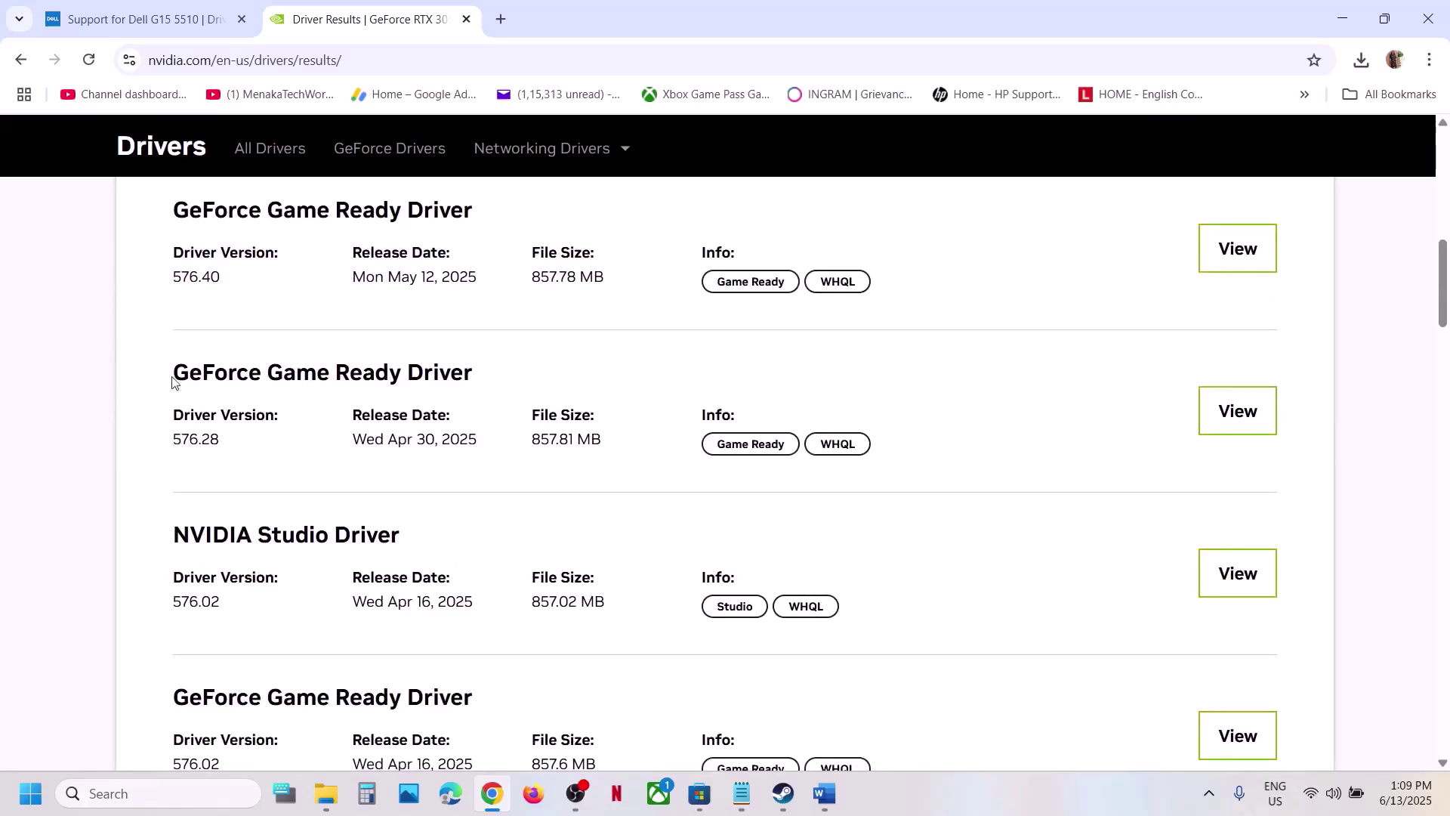
# Step: Highlight the GeForce Game Ready Driver title and its version number 576.28 in the version list
pyautogui.moveTo(173, 382); pyautogui.dragTo(473, 393)
pyautogui.moveTo(175, 442); pyautogui.dragTo(233, 450)
pyautogui.click(238, 451)
# Step: Switch to the Word notes, review Steps 11 to 14, and highlight "power saver mode" in Step 13
pyautogui.click(783, 794)
pyautogui.click(825, 794)
pyautogui.scroll(-2, 572, 501)
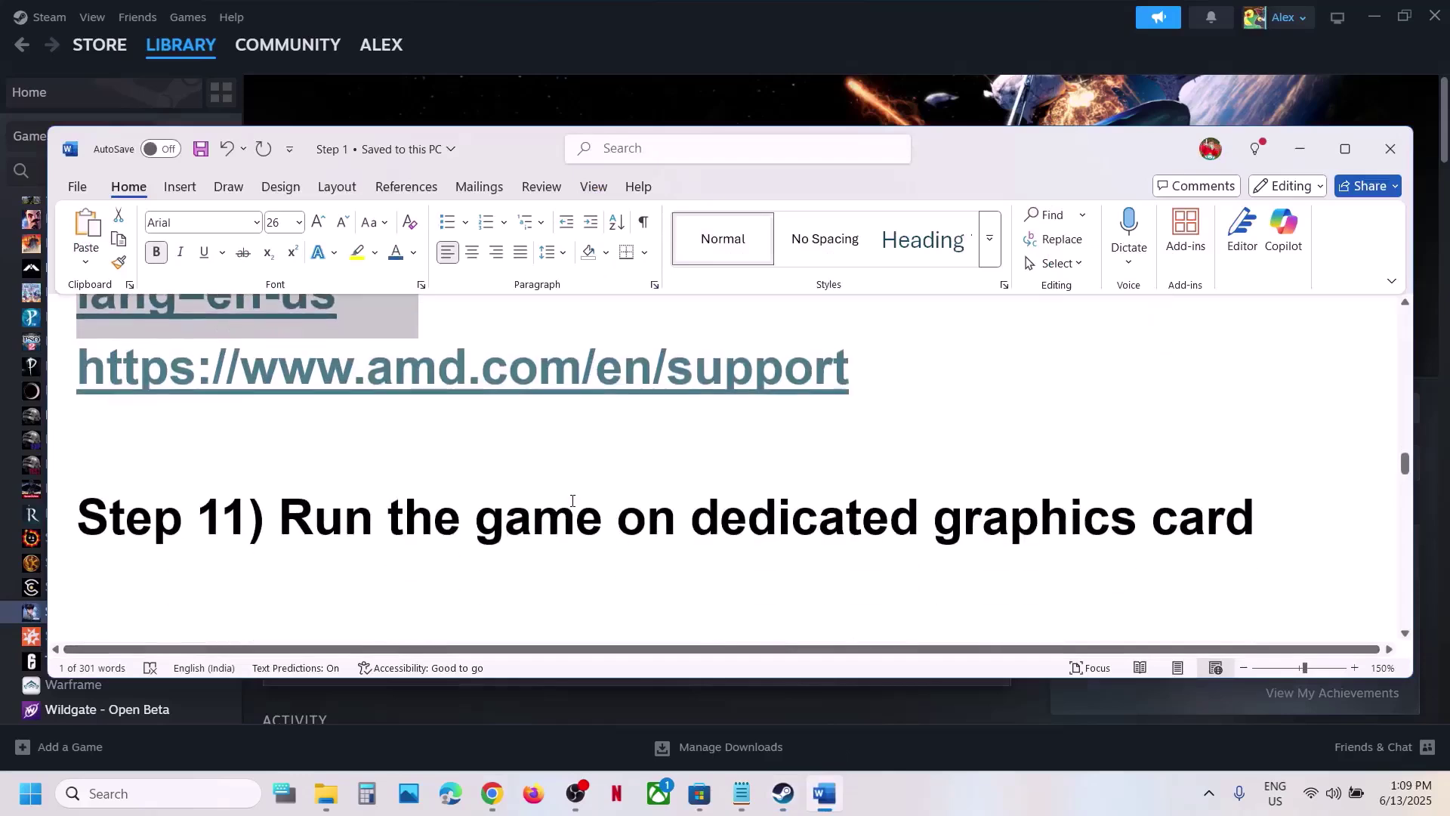
pyautogui.scroll(2, 572, 501)
pyautogui.scroll(-7, 574, 498)
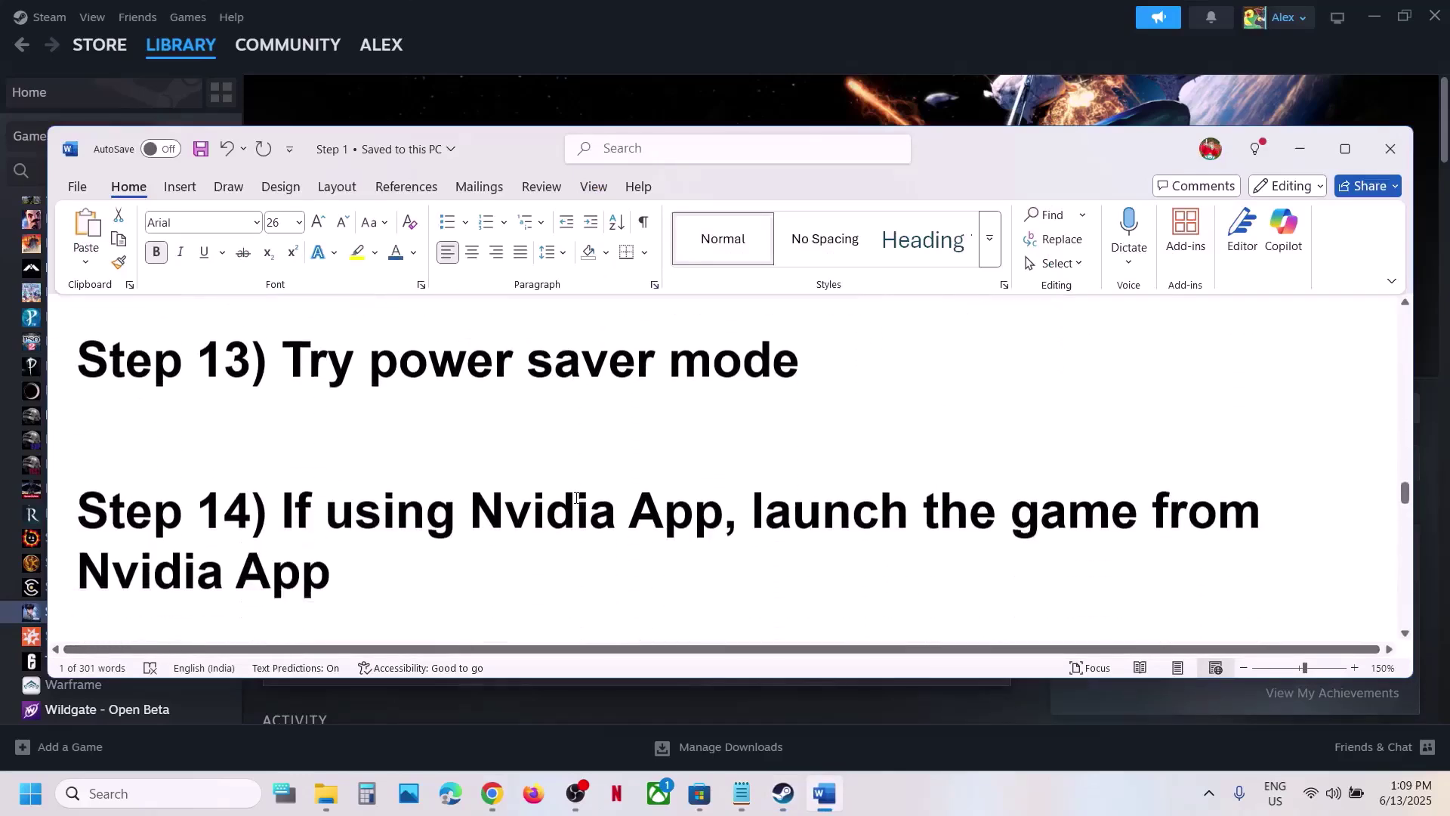
pyautogui.scroll(2, 576, 497)
pyautogui.scroll(1, 574, 493)
pyautogui.scroll(-2, 574, 493)
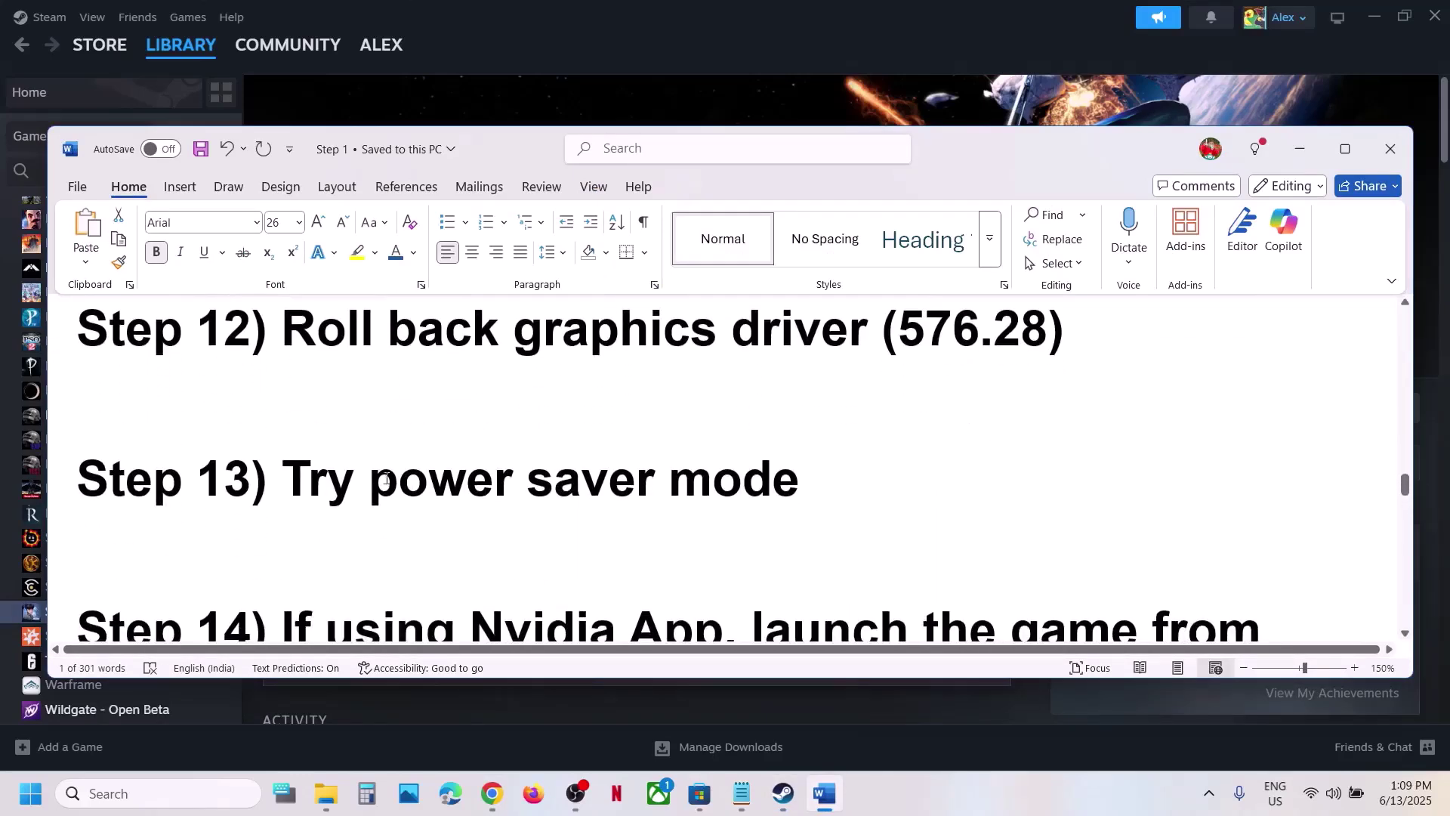
pyautogui.moveTo(370, 484); pyautogui.dragTo(770, 488)
# Step: Open Control Panel through Windows search and go to Power Options under Hardware and Sound
pyautogui.click(172, 793)
pyautogui.write('co')
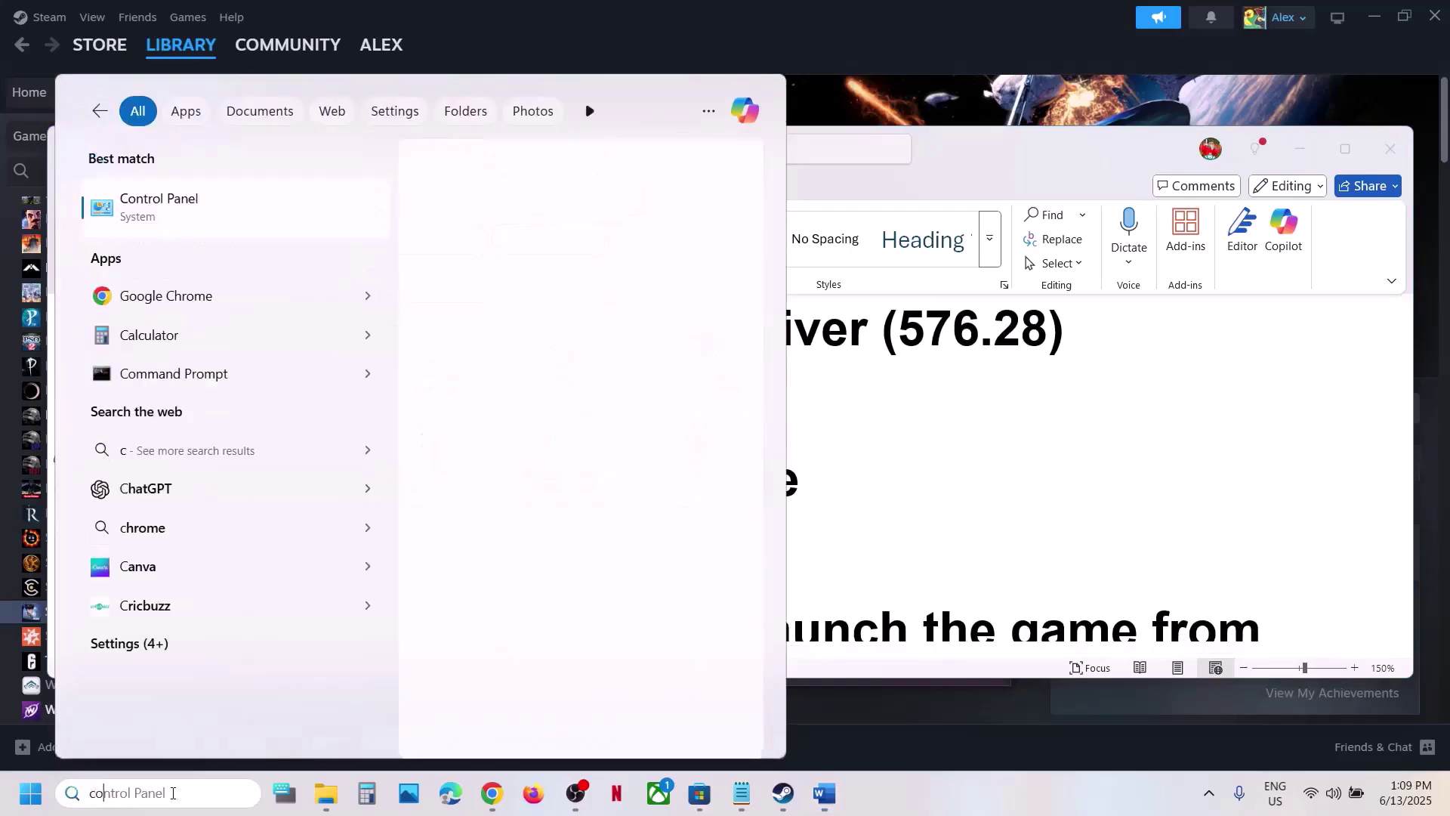
pyautogui.write('ntrol')
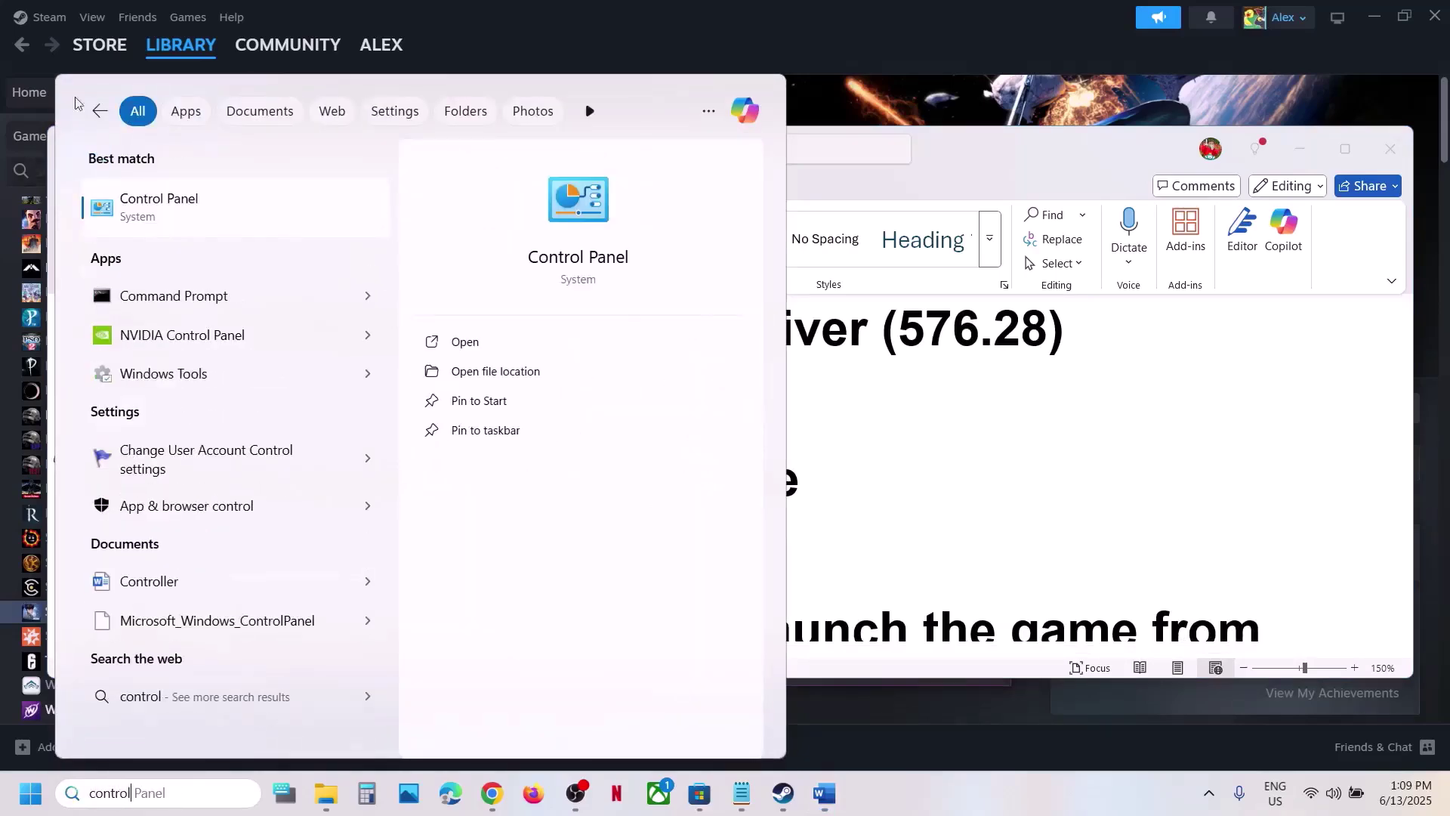
pyautogui.click(180, 216)
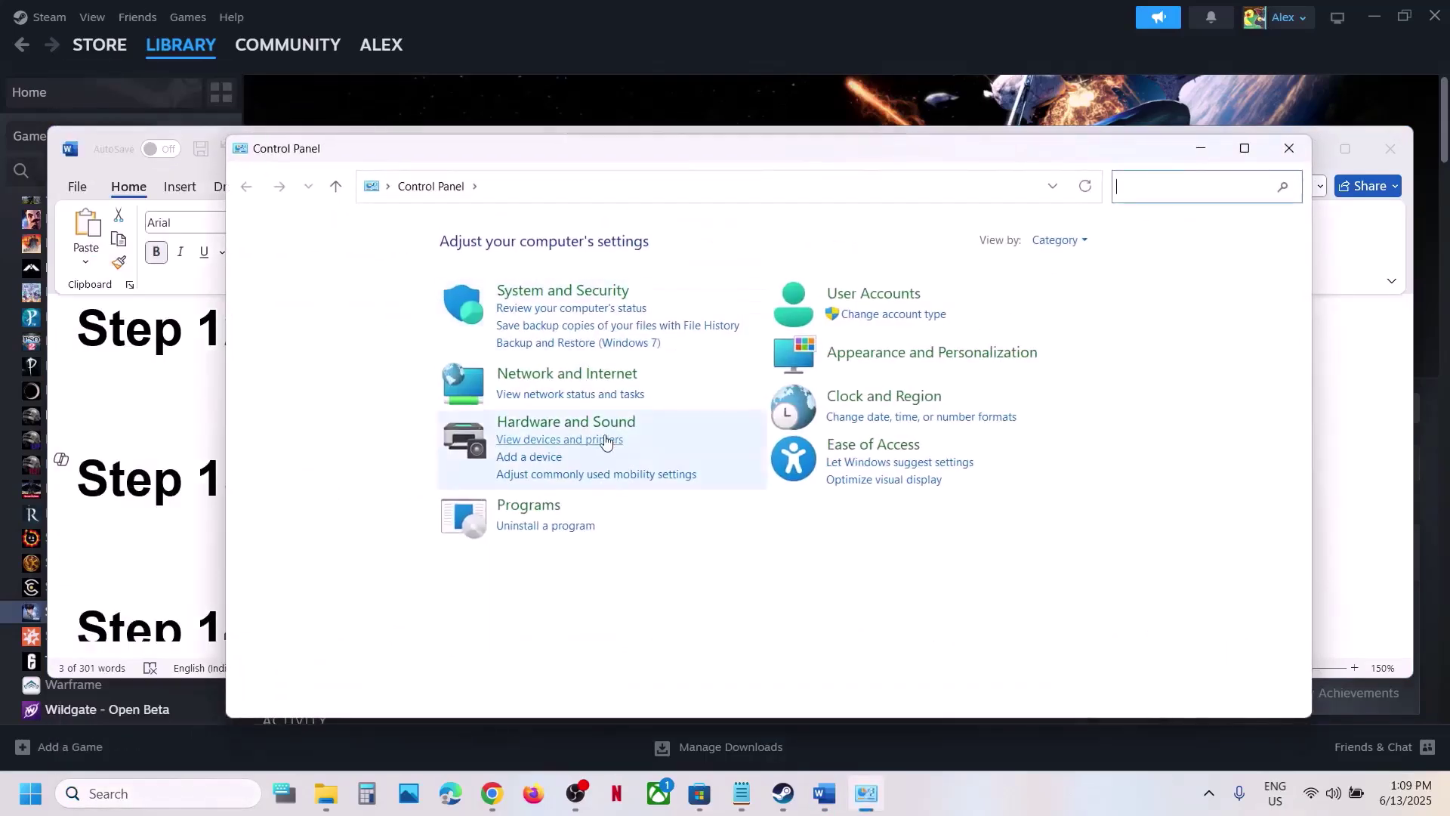
pyautogui.click(588, 429)
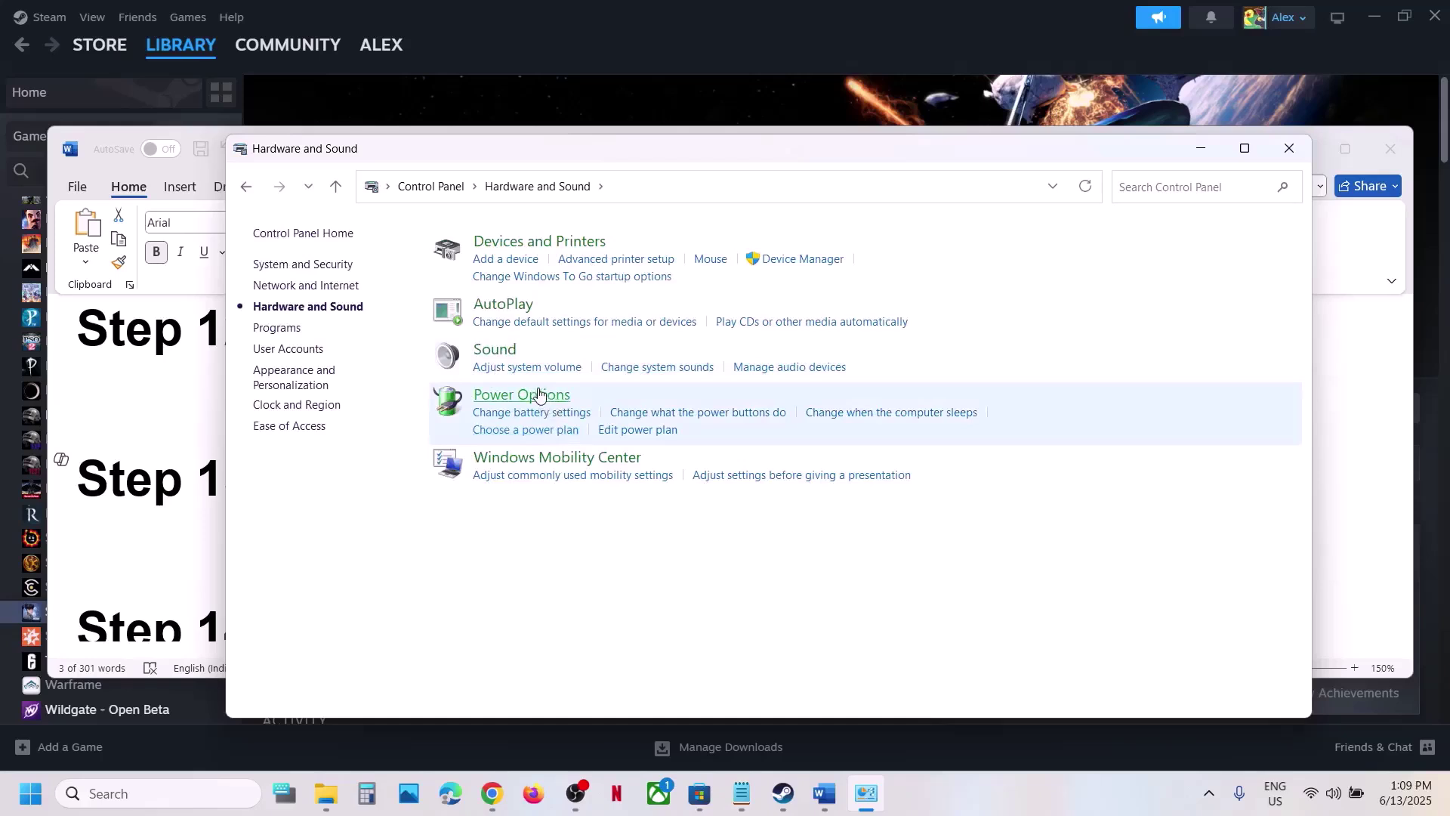
pyautogui.click(521, 394)
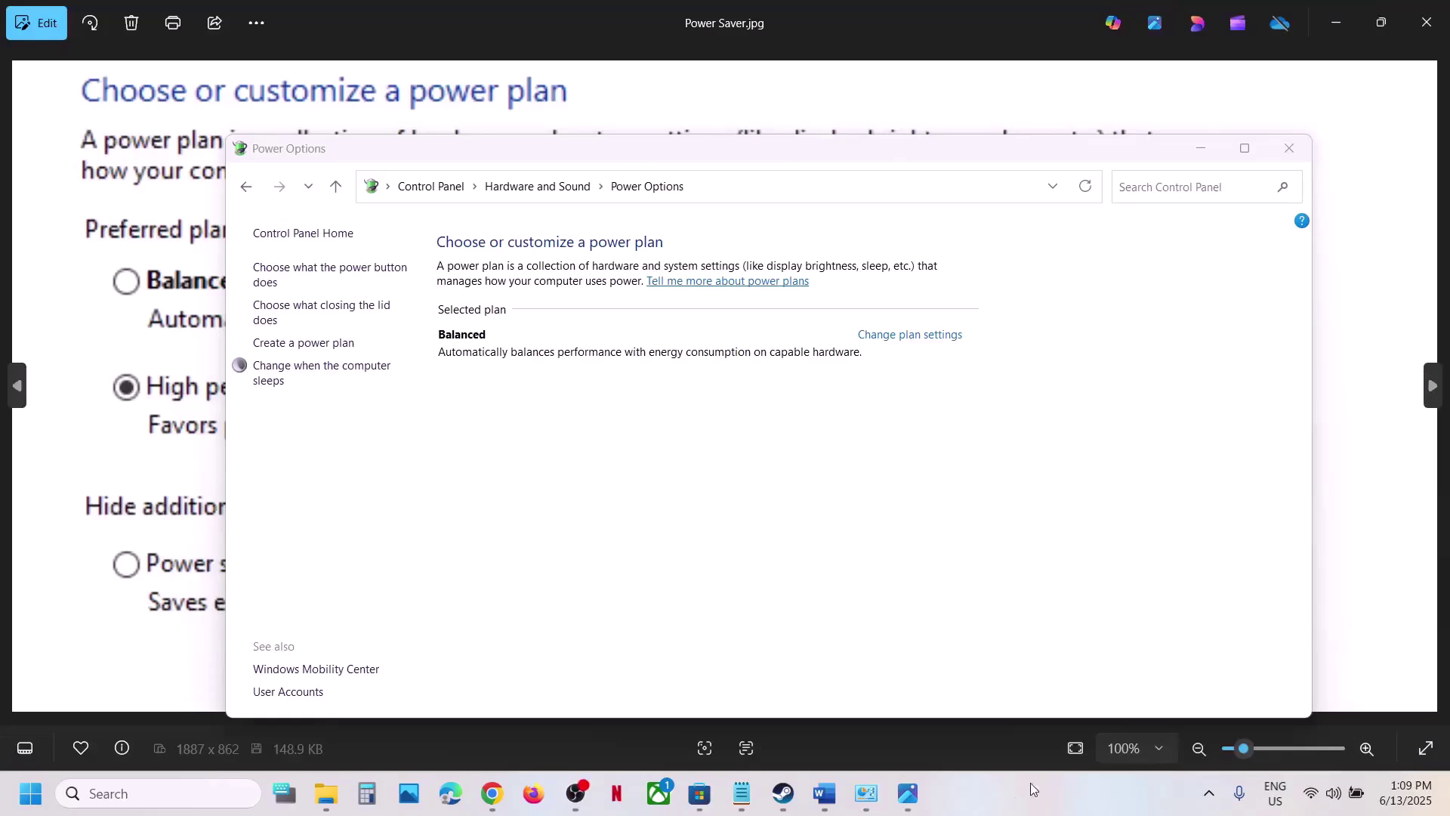
# Step: View the Power Saver.jpg reference image for the power plan choices, including the Power saver plan
pyautogui.click(605, 92)
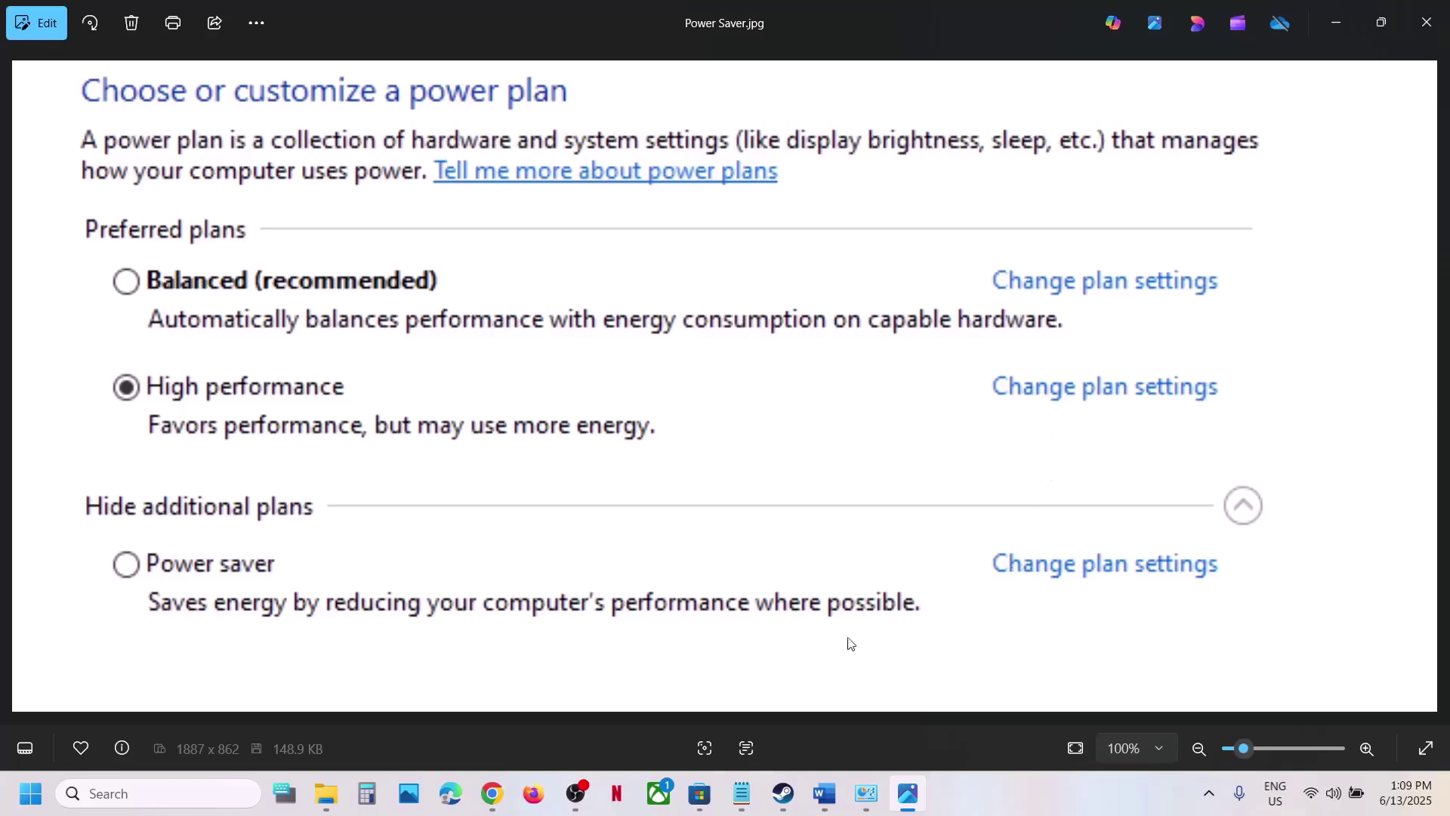
pyautogui.click(899, 807)
pyautogui.click(909, 795)
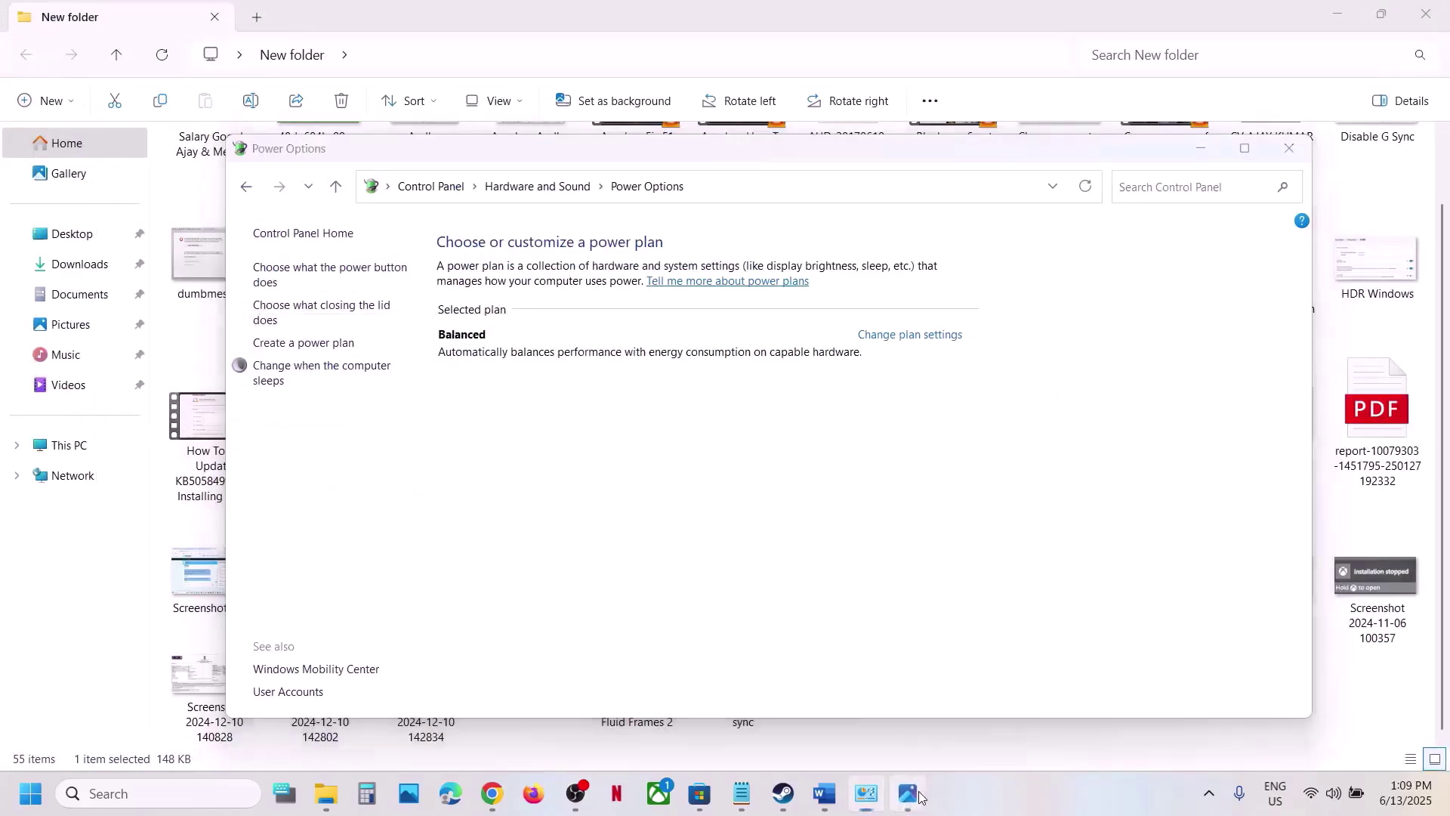
# Step: Examine the Performance Core Ratio setting in the Intel Extreme Tuning Utility reference image, and close the image viewer
pyautogui.press('Left')
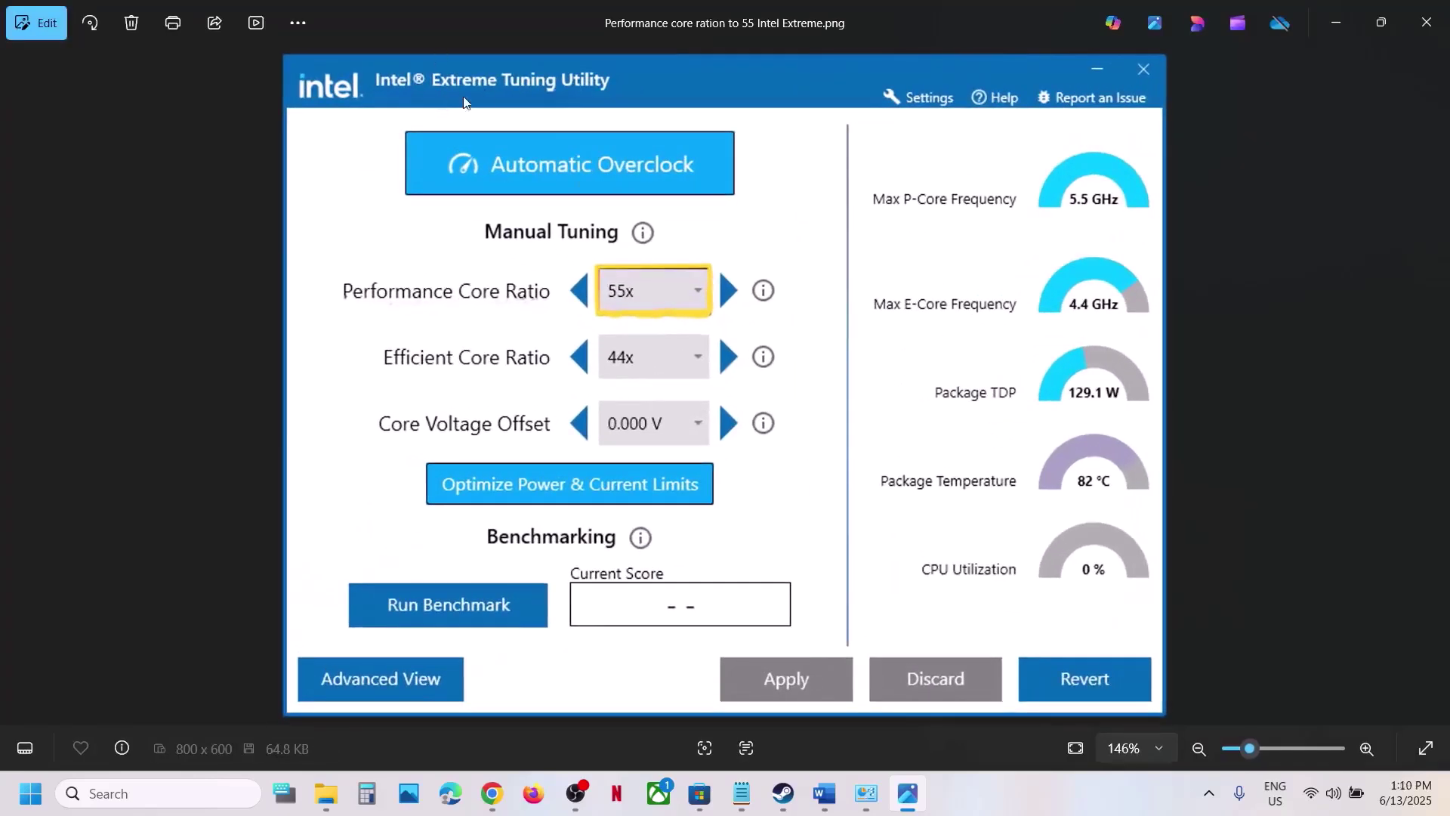
pyautogui.scroll(2, 658, 264)
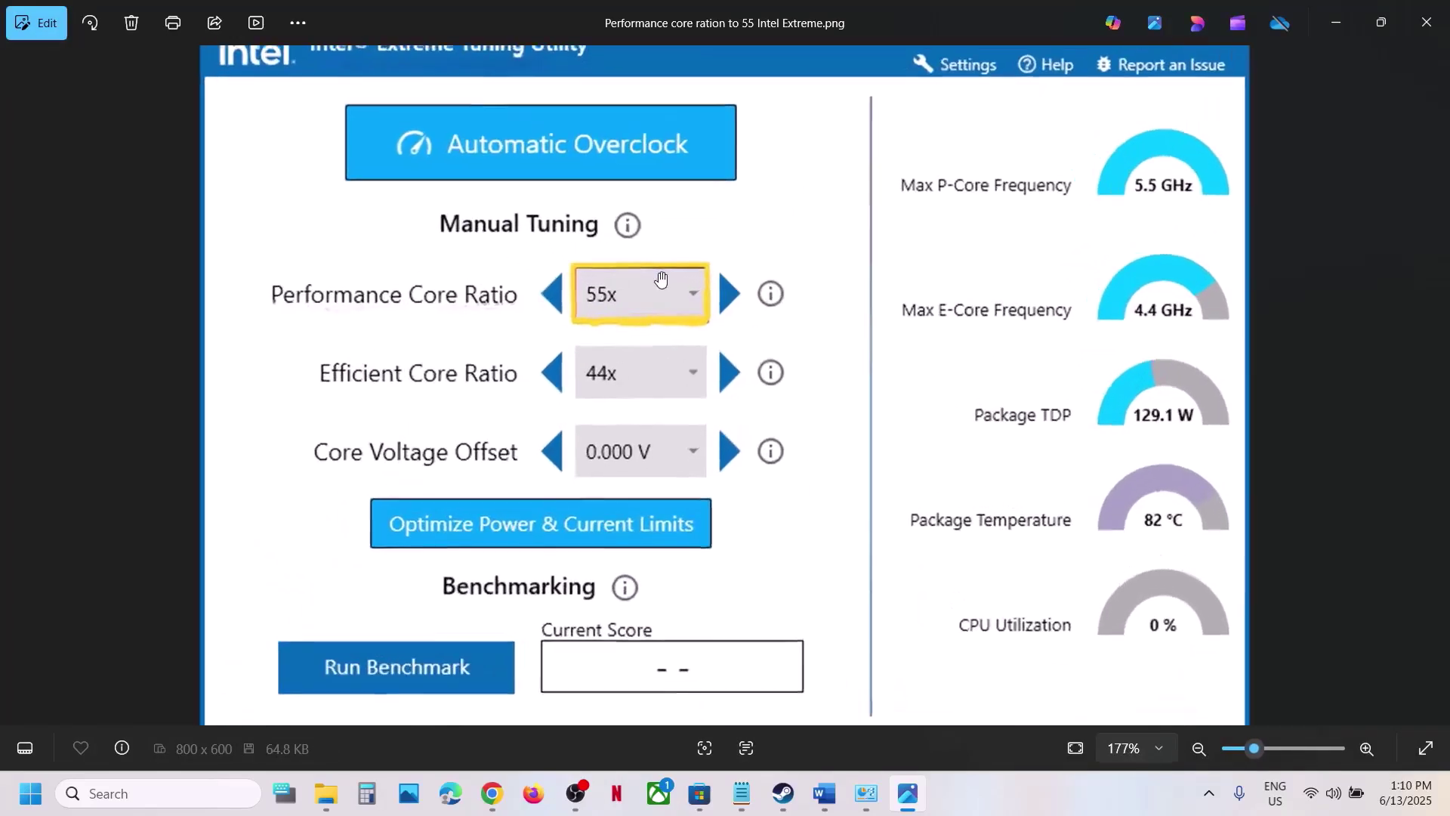
pyautogui.moveTo(661, 279); pyautogui.dragTo(768, 302)
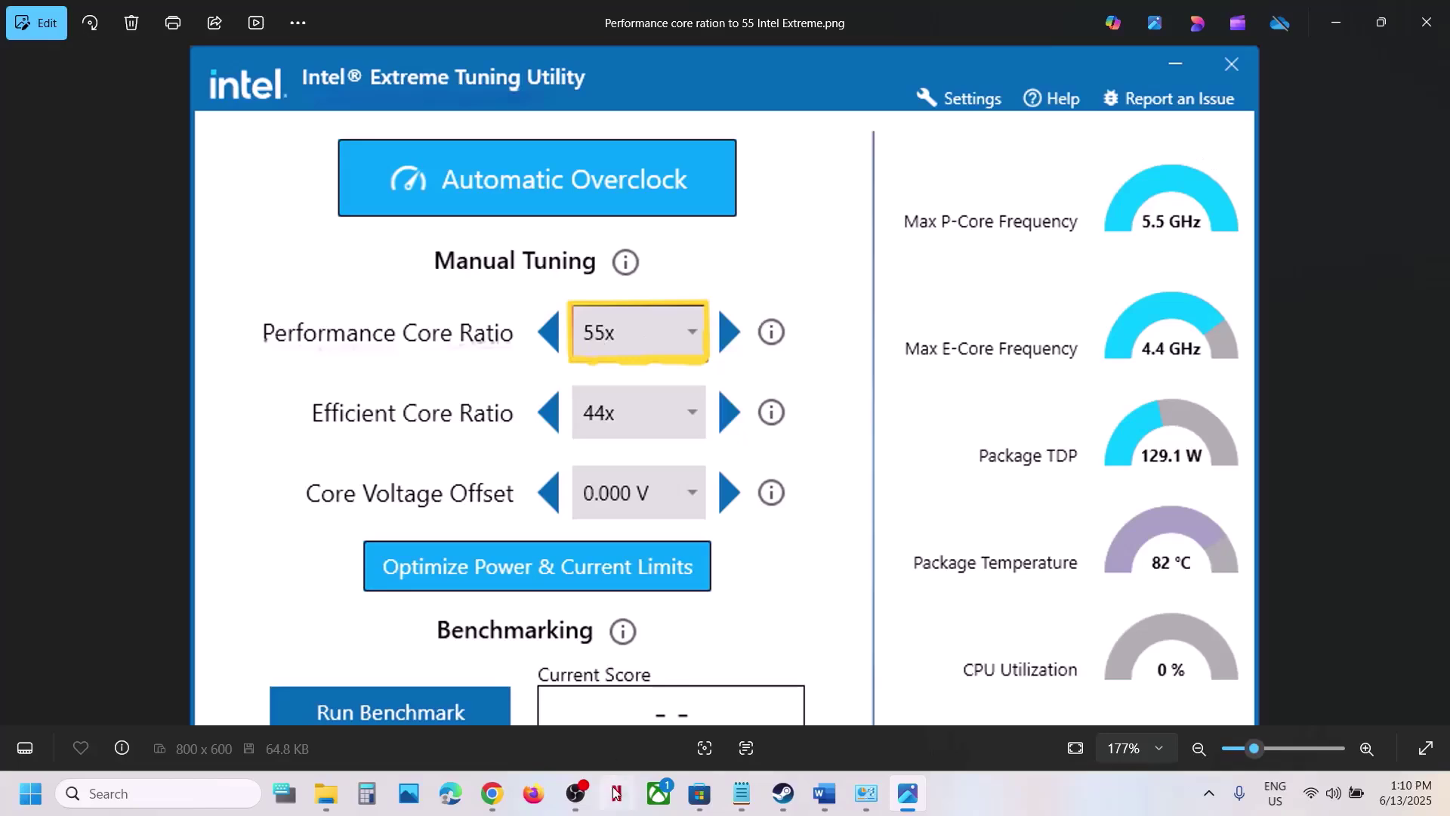
pyautogui.scroll(-2, 982, 664)
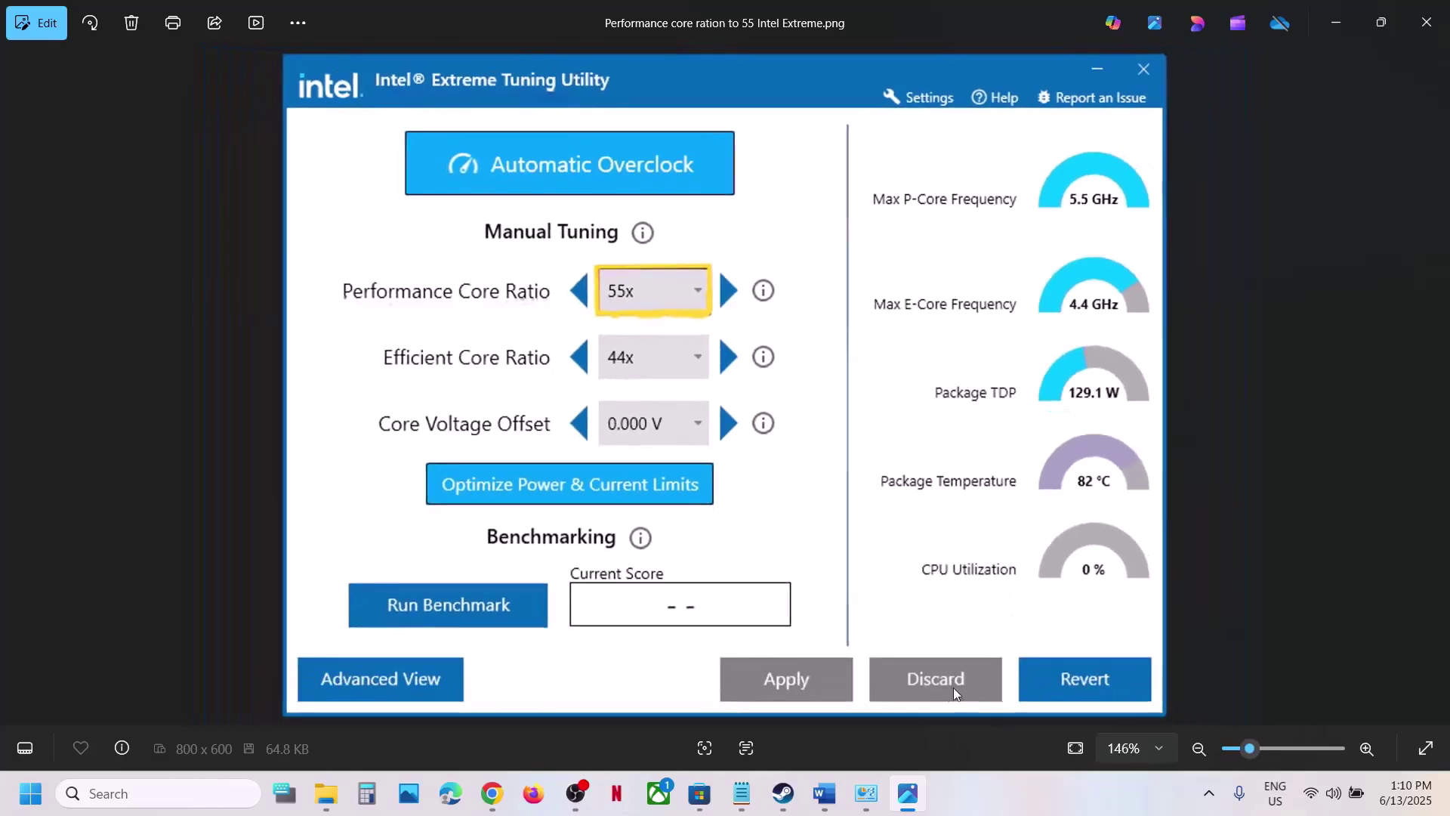
pyautogui.click(1435, 35)
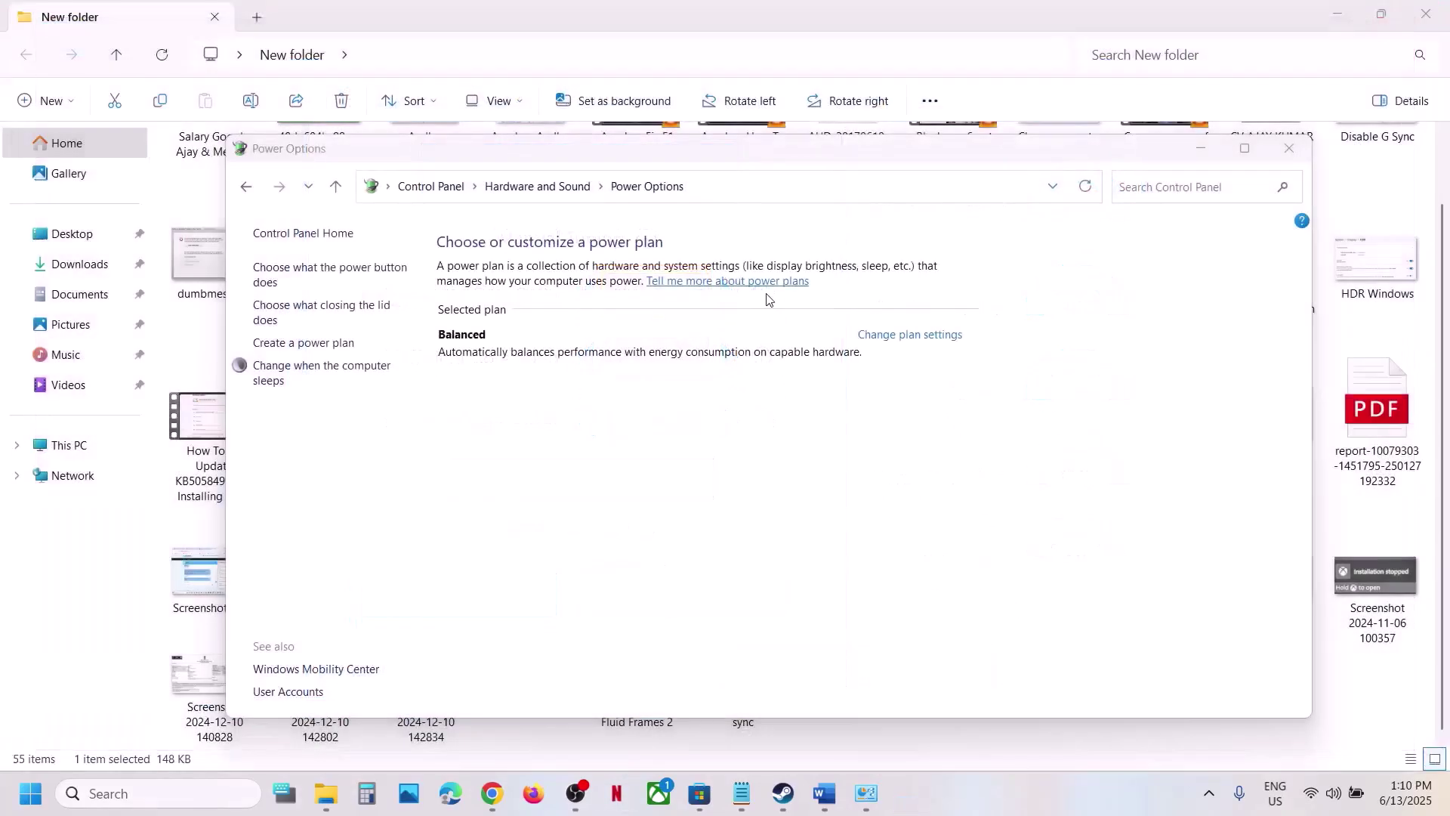
# Step: Return to the Word notes and copy the app name "Nvidia App" from Step 14
pyautogui.click(823, 795)
pyautogui.scroll(-3, 553, 565)
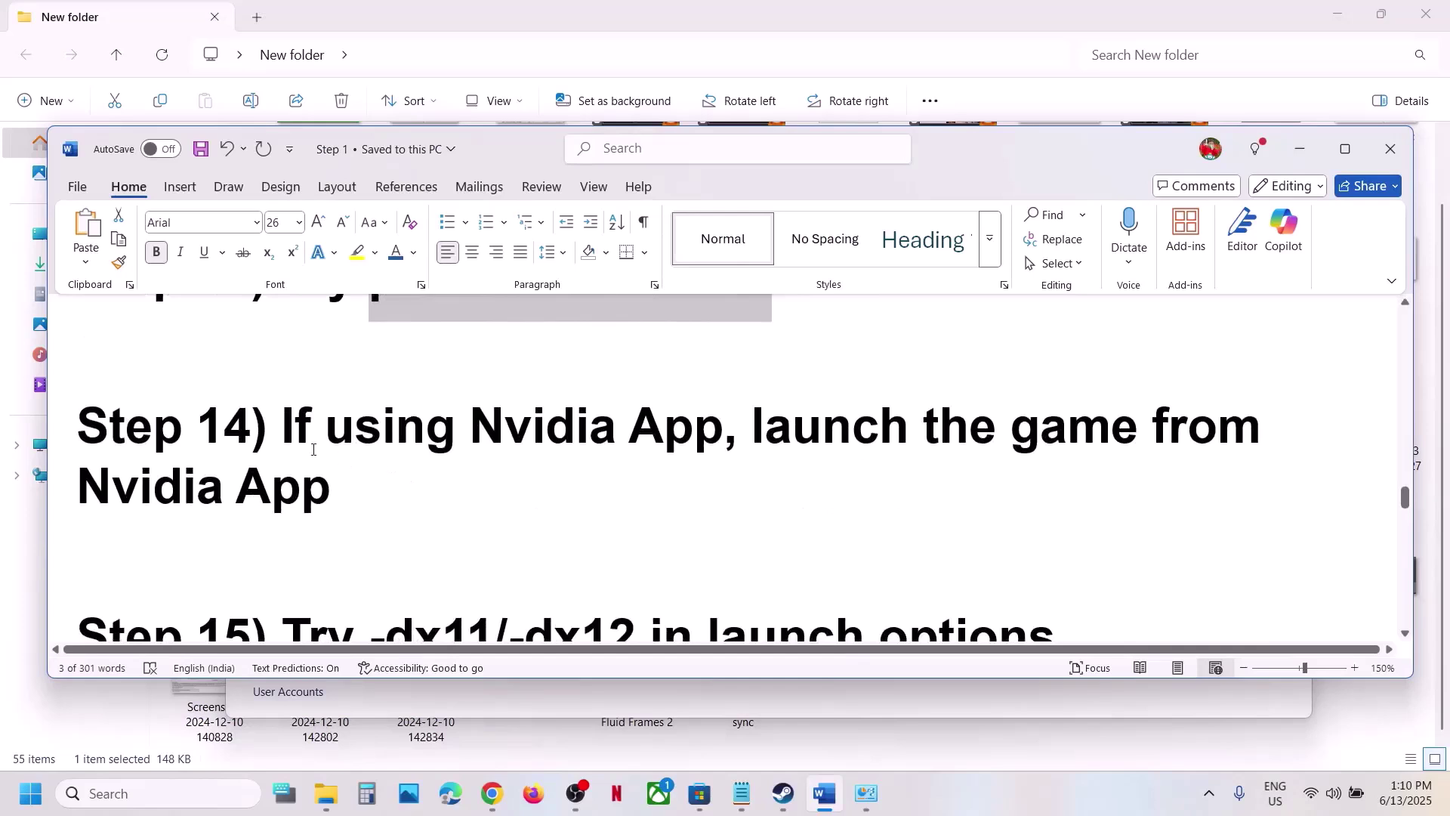
pyautogui.moveTo(309, 433); pyautogui.dragTo(536, 437)
pyautogui.hotkey('ctrl', 'c')
pyautogui.click(690, 492)
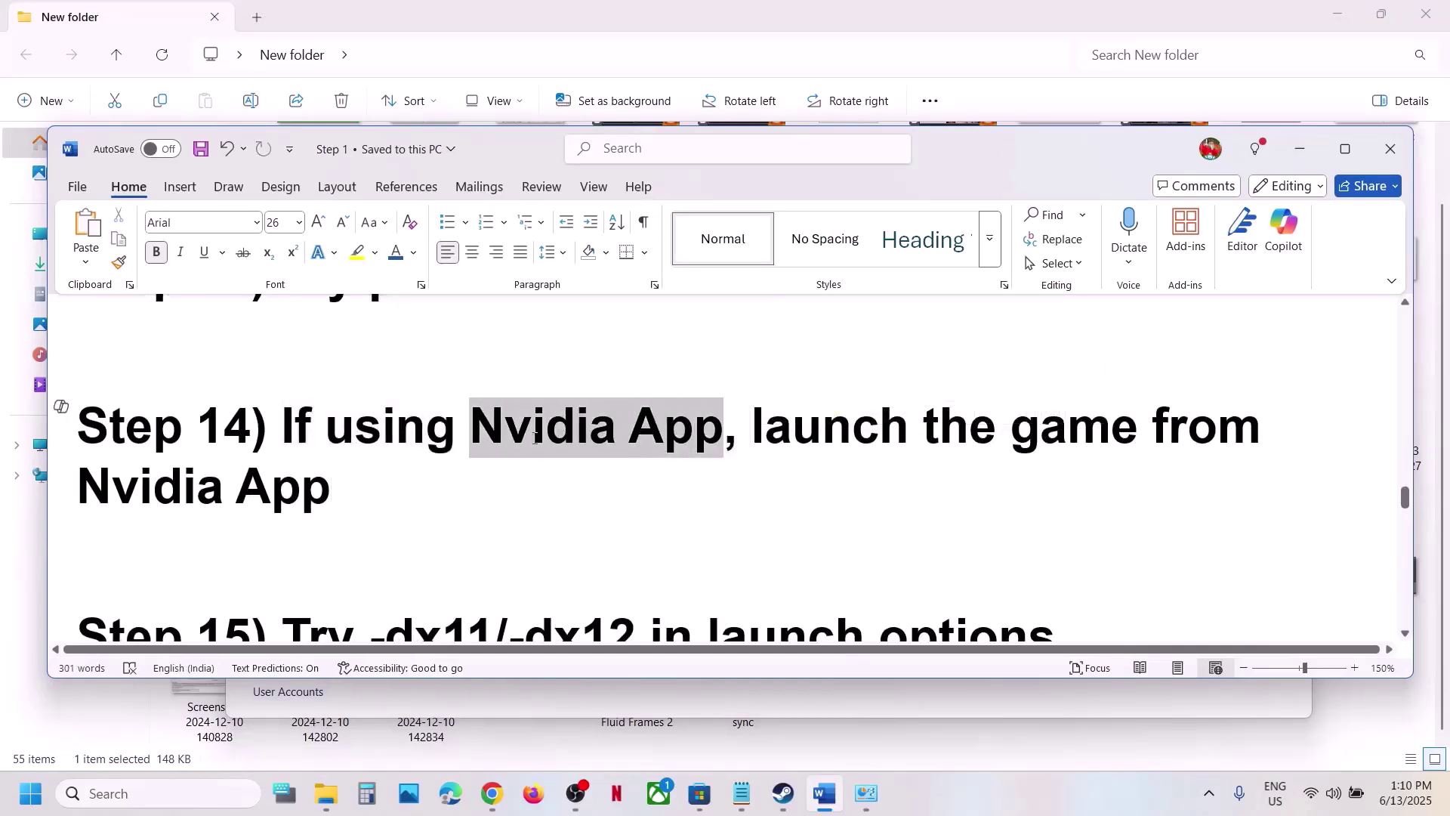
# Step: Find the NVIDIA App in Windows search using the copied name, launch it, and maximize its window
pyautogui.click(205, 793)
pyautogui.hotkey('ctrl', 'v')
pyautogui.click(168, 198)
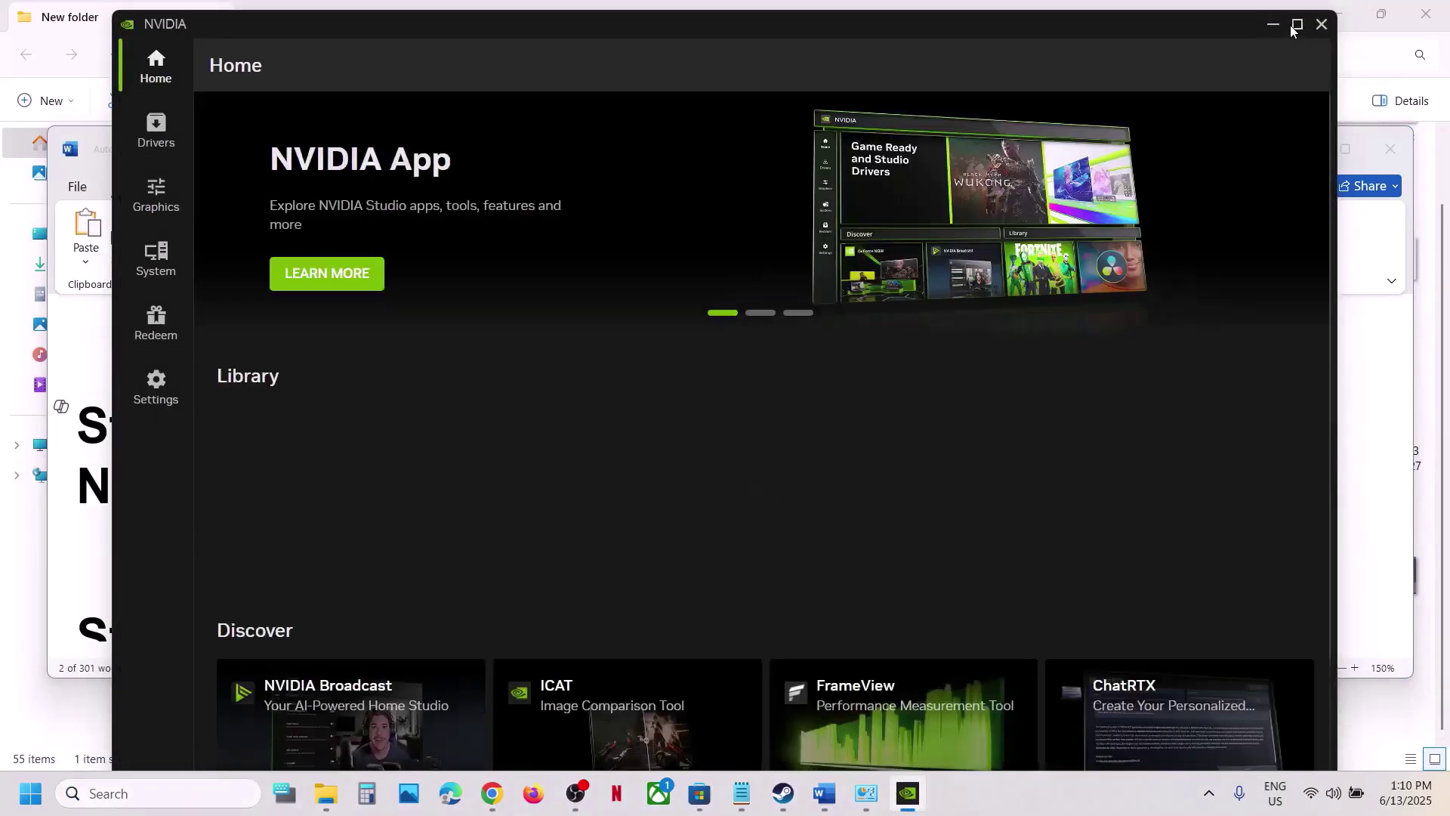
pyautogui.click(1296, 25)
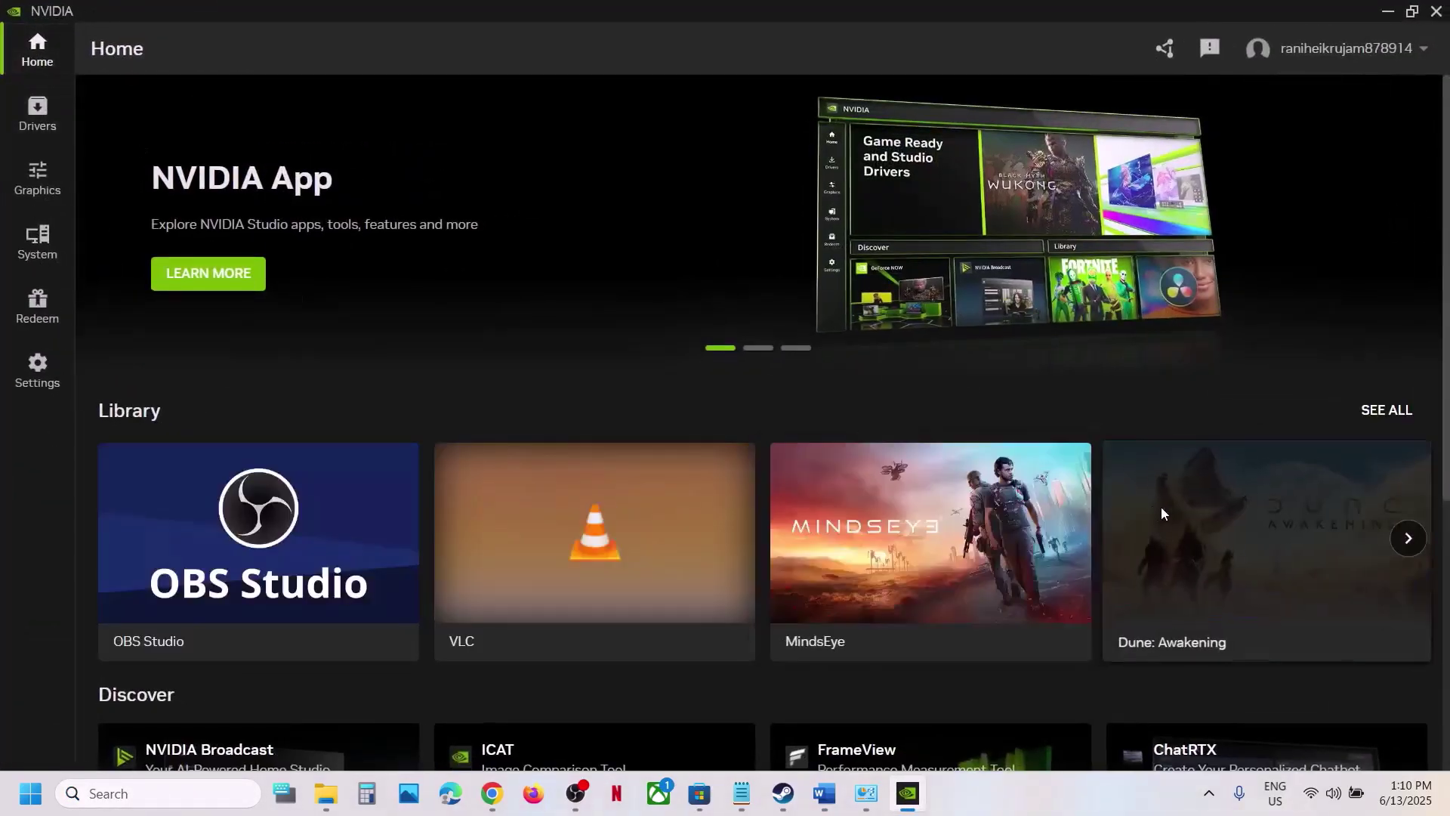
# Step: Look through the NVIDIA App's Home library and show the Stellar Blade entry in the Graphics program settings
pyautogui.scroll(-3, 1003, 457)
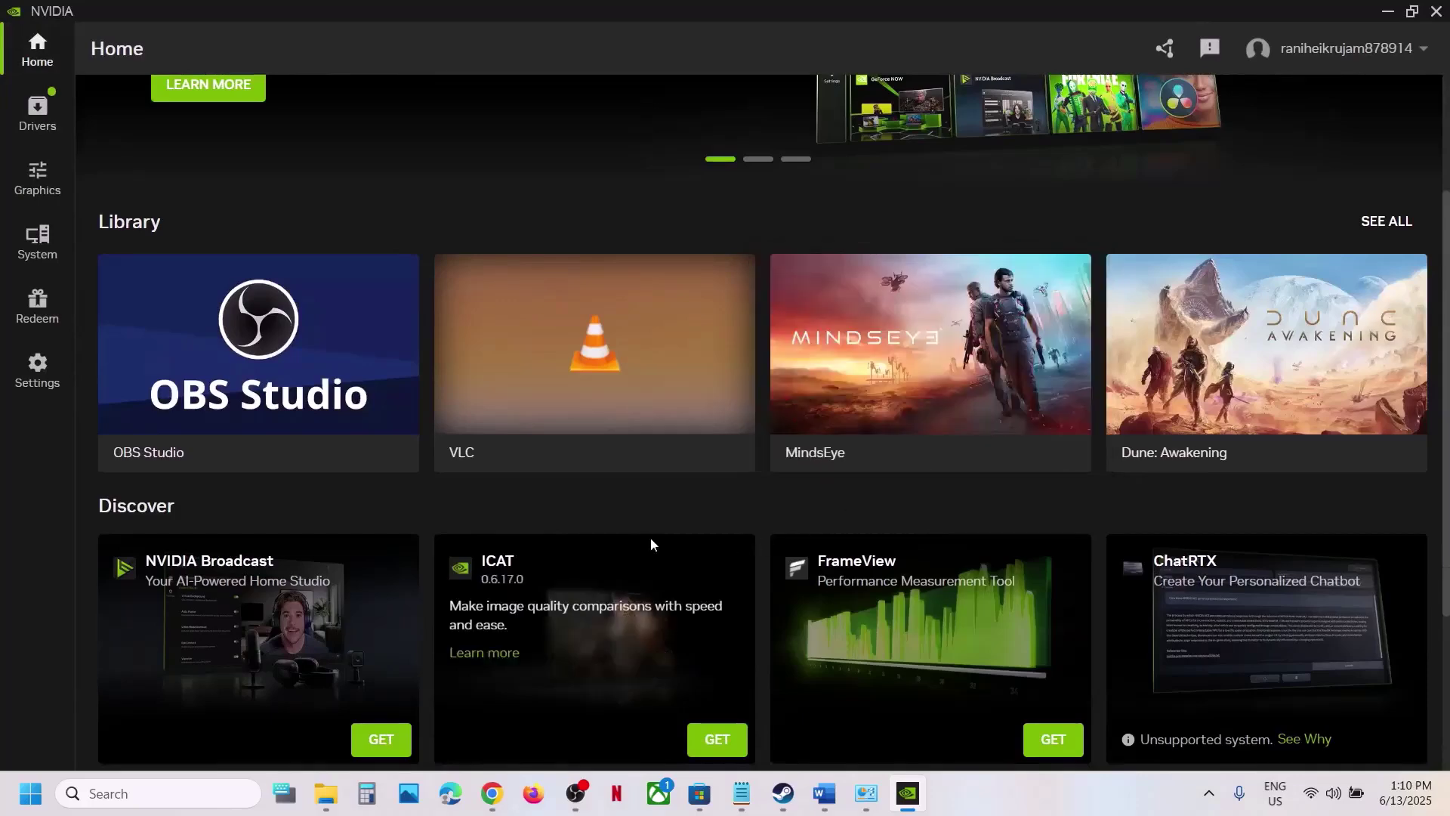
pyautogui.scroll(-3, 604, 495)
pyautogui.scroll(6, 605, 494)
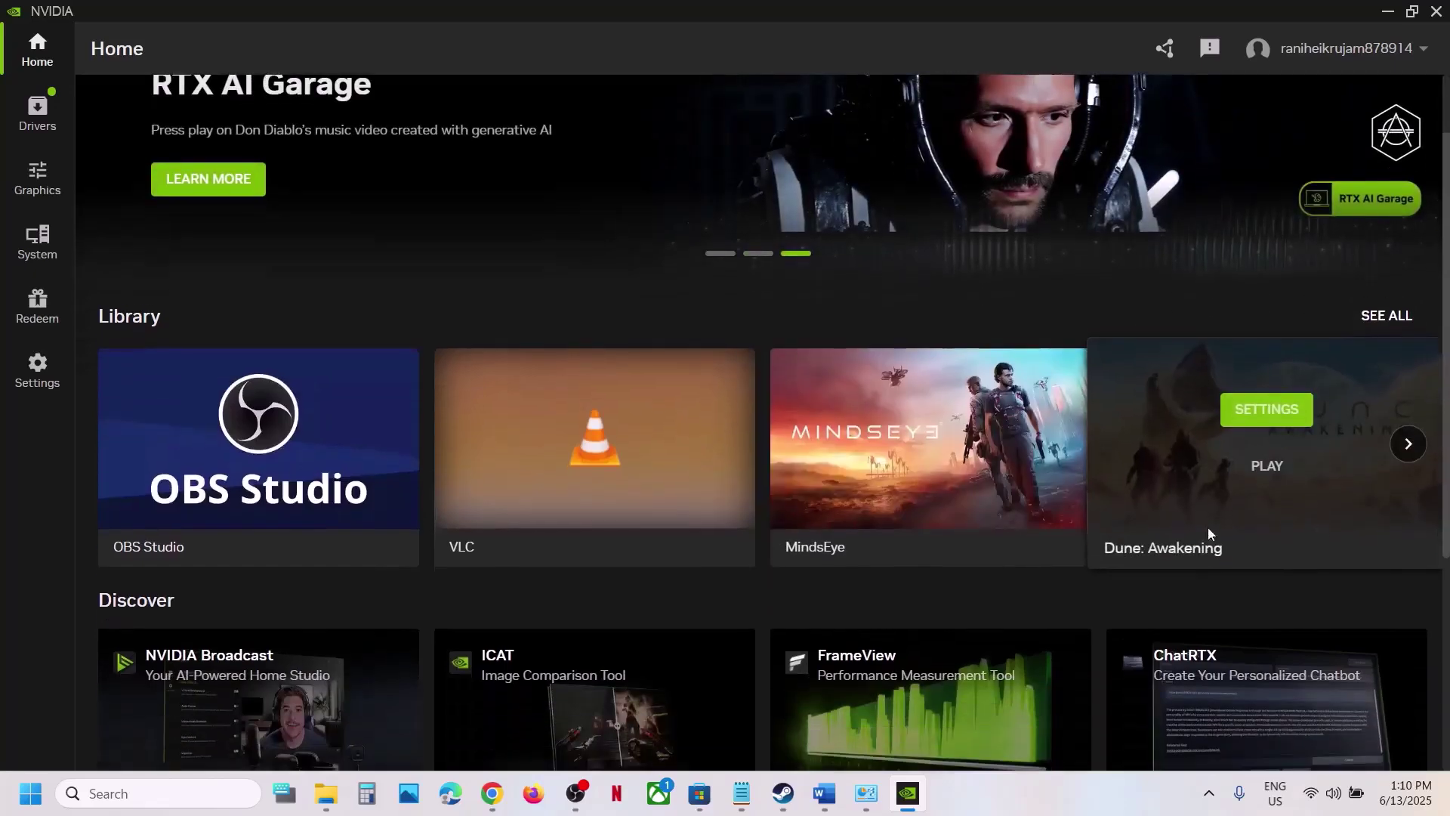
pyautogui.scroll(-4, 1209, 535)
pyautogui.scroll(4, 677, 492)
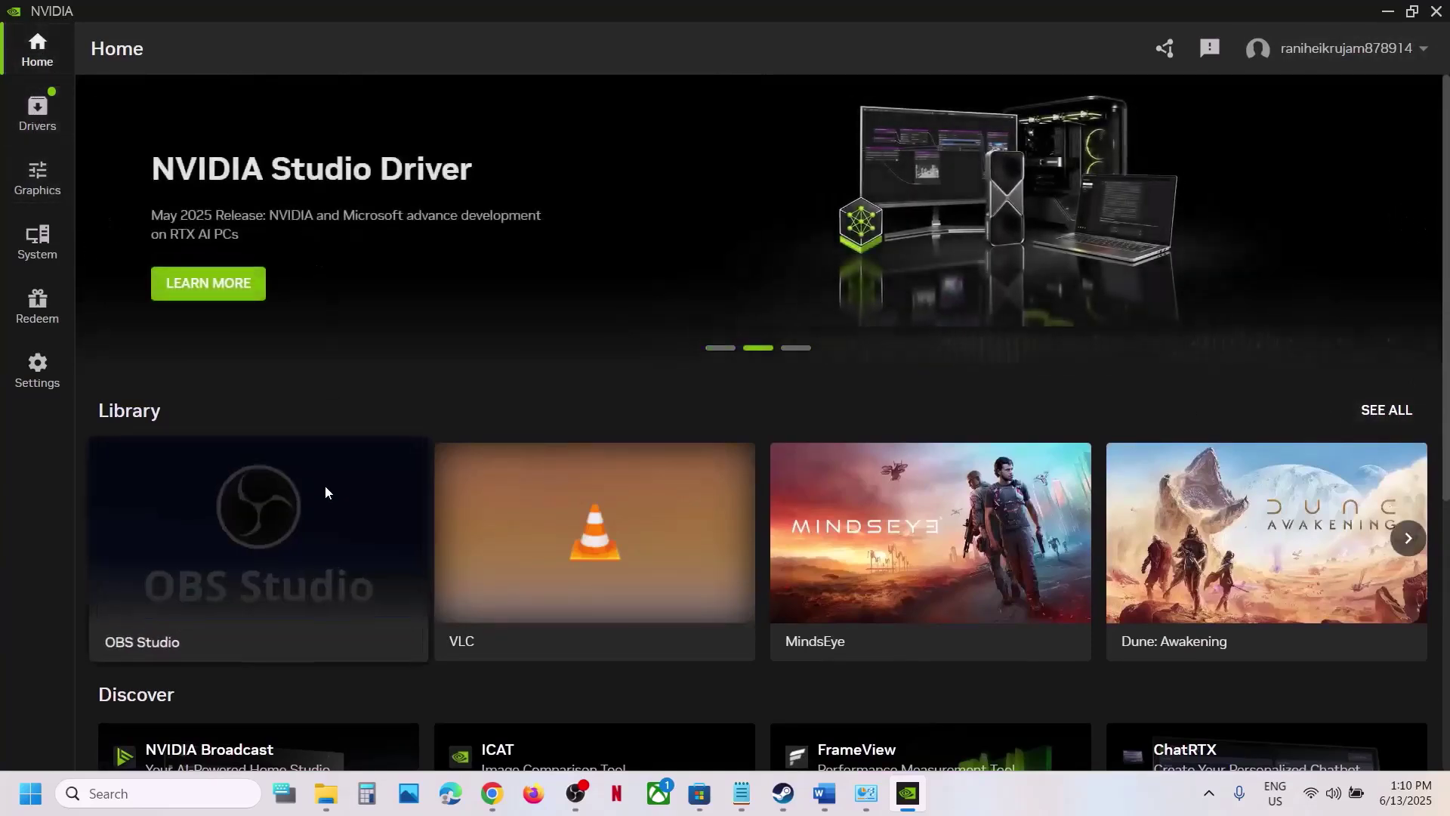
pyautogui.click(1425, 50)
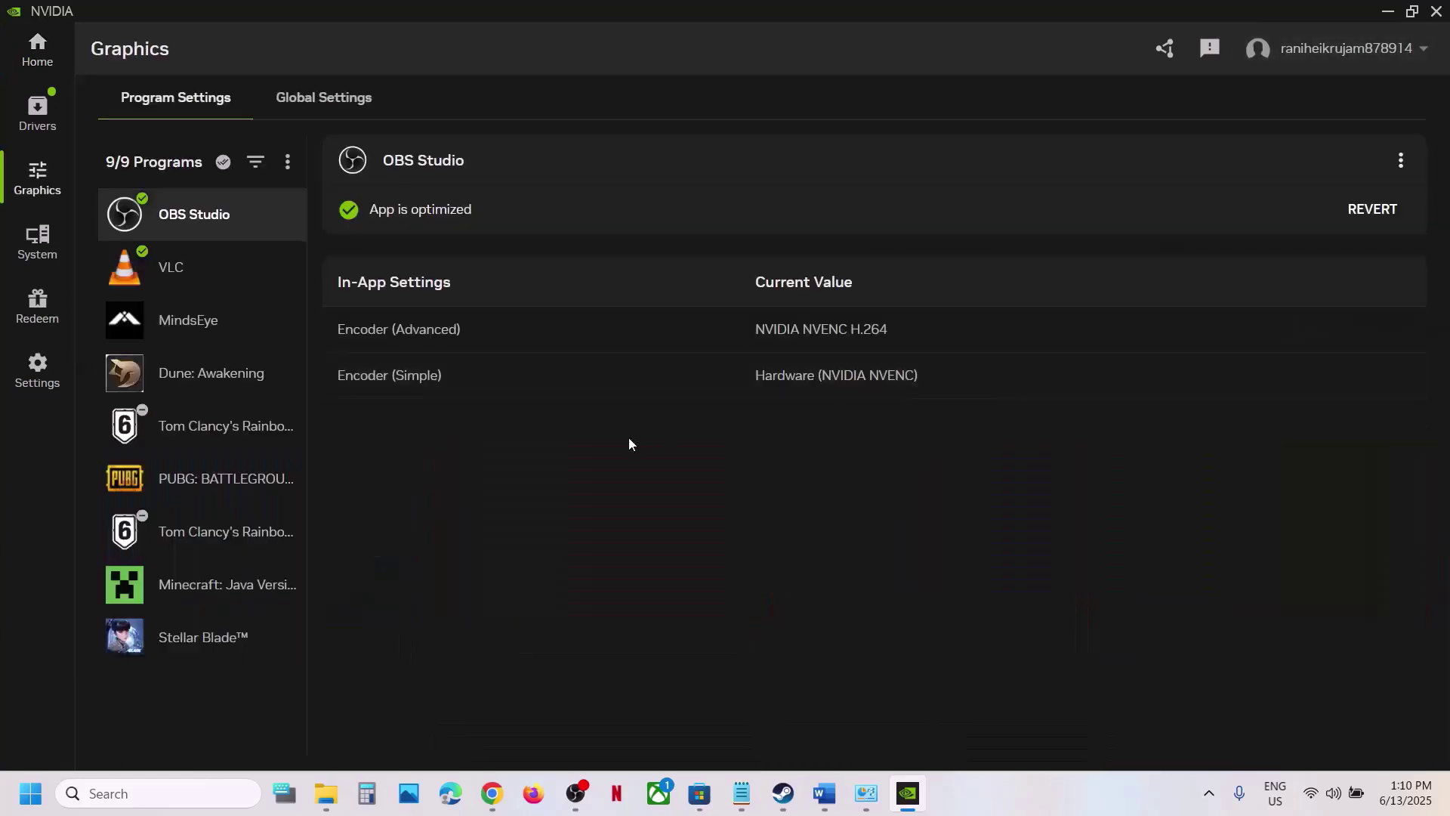
pyautogui.click(193, 639)
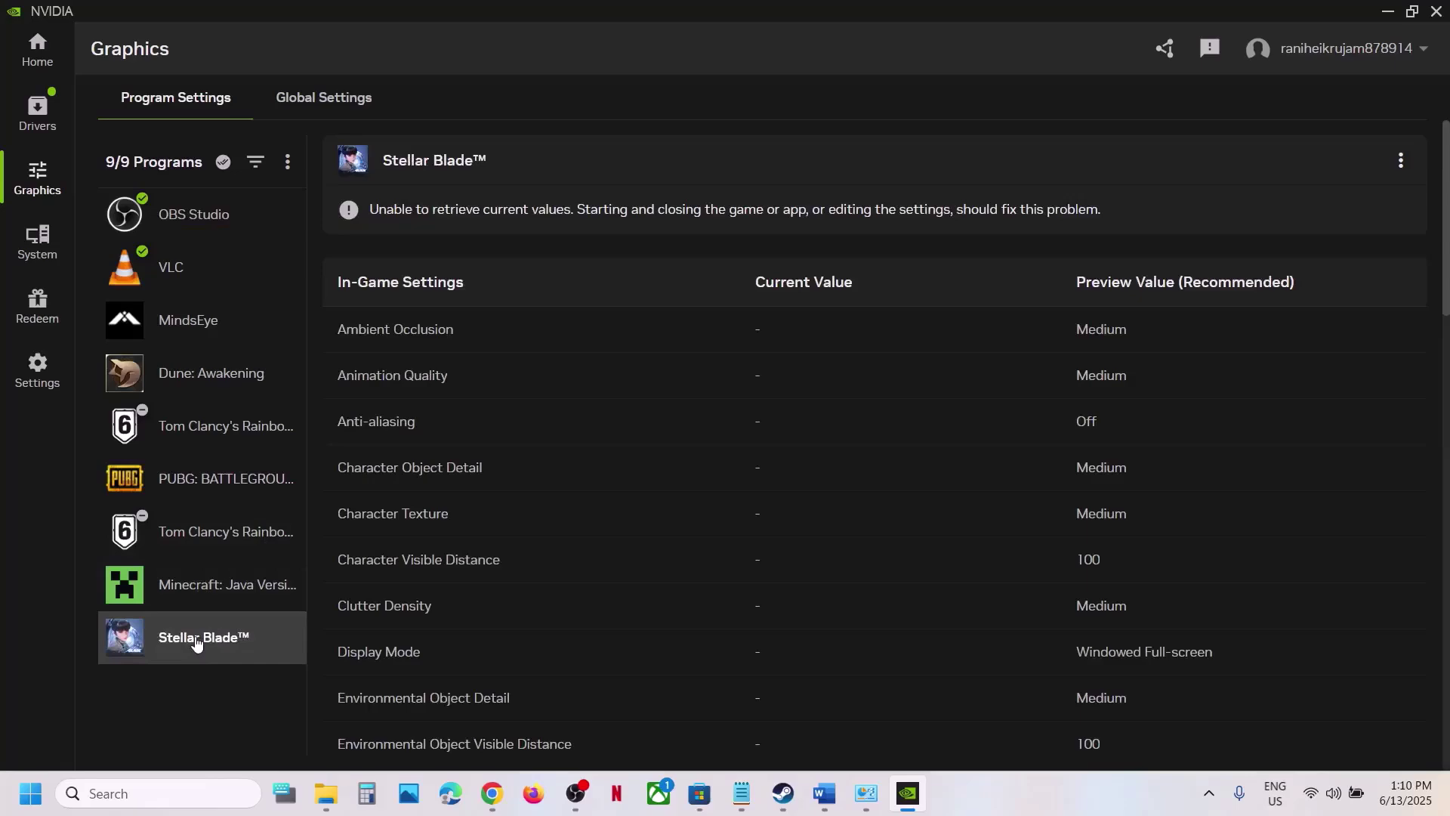
# Step: Return to the NVIDIA App's Home page and examine the Play option on the library games
pyautogui.click(37, 53)
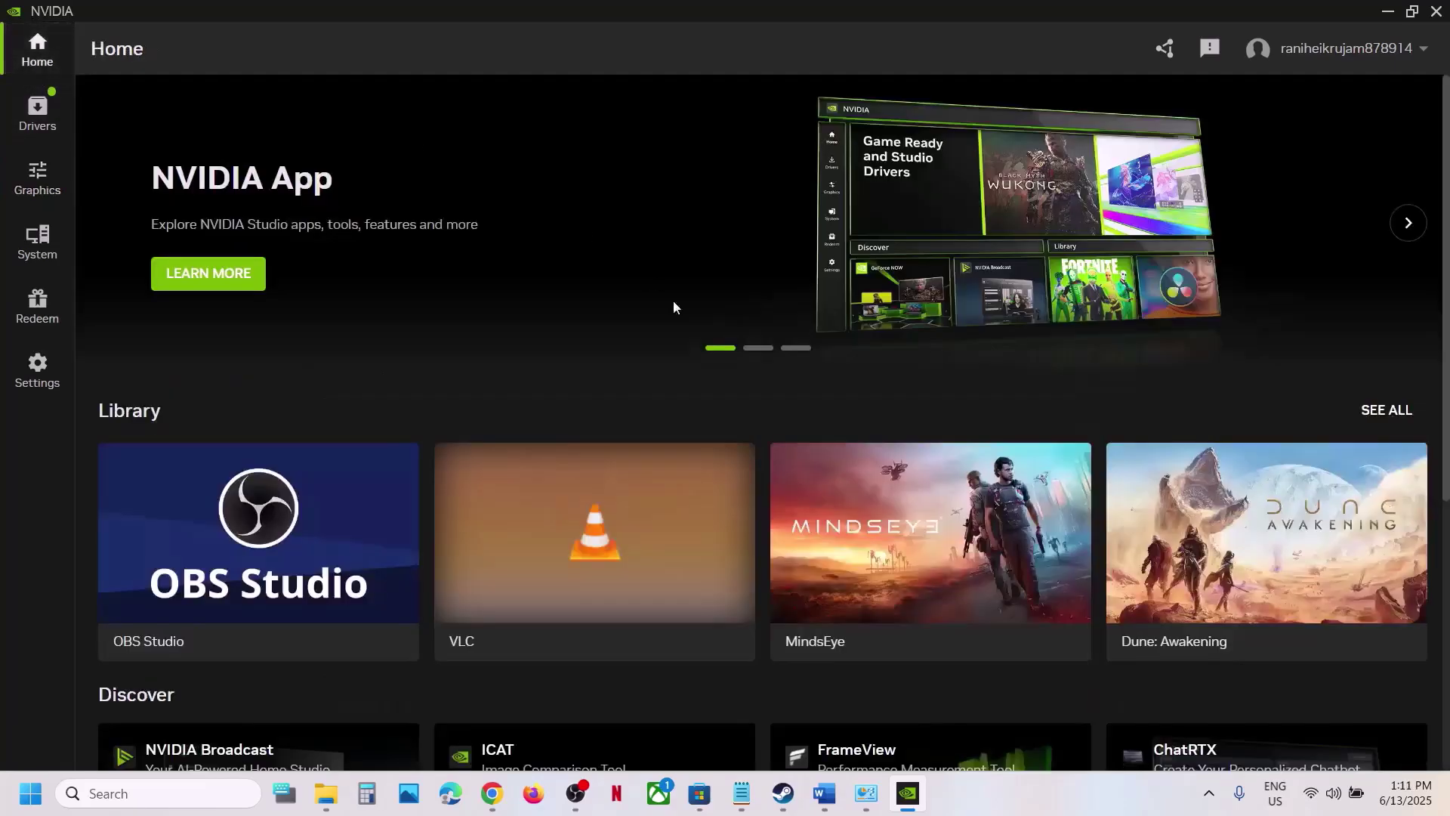
pyautogui.scroll(-2, 756, 445)
pyautogui.scroll(-4, 754, 453)
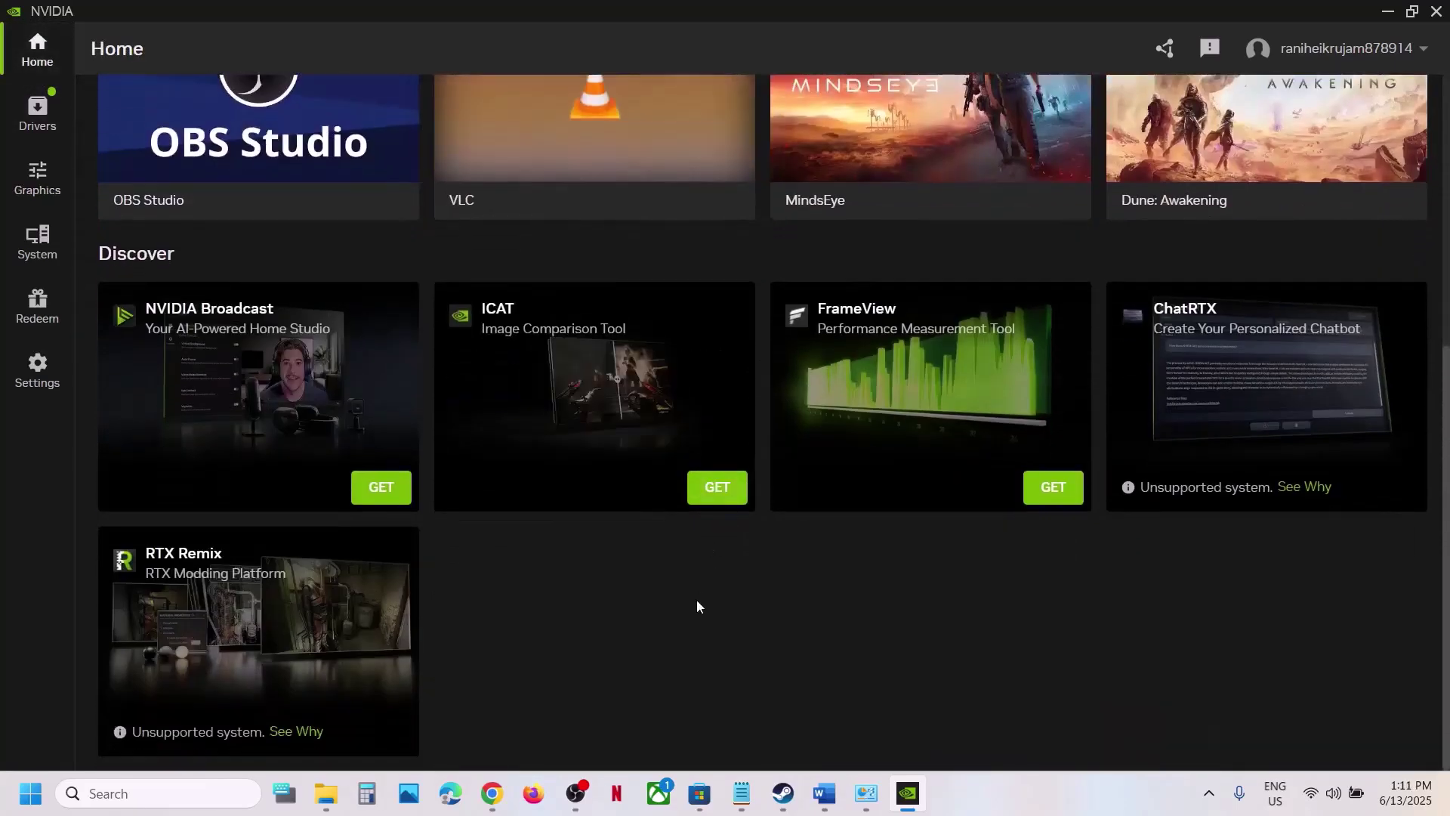
pyautogui.scroll(6, 717, 582)
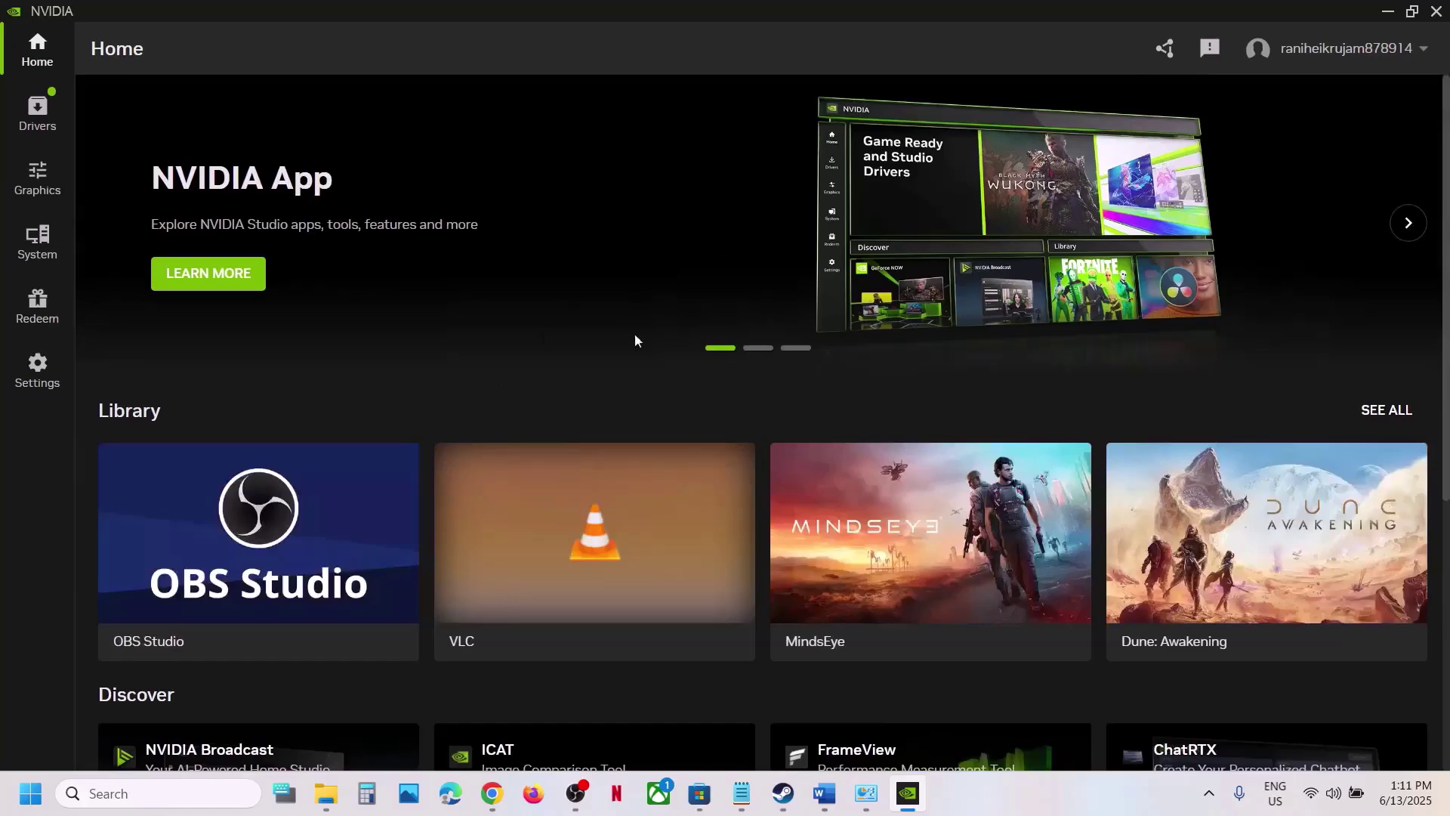
pyautogui.scroll(-3, 551, 577)
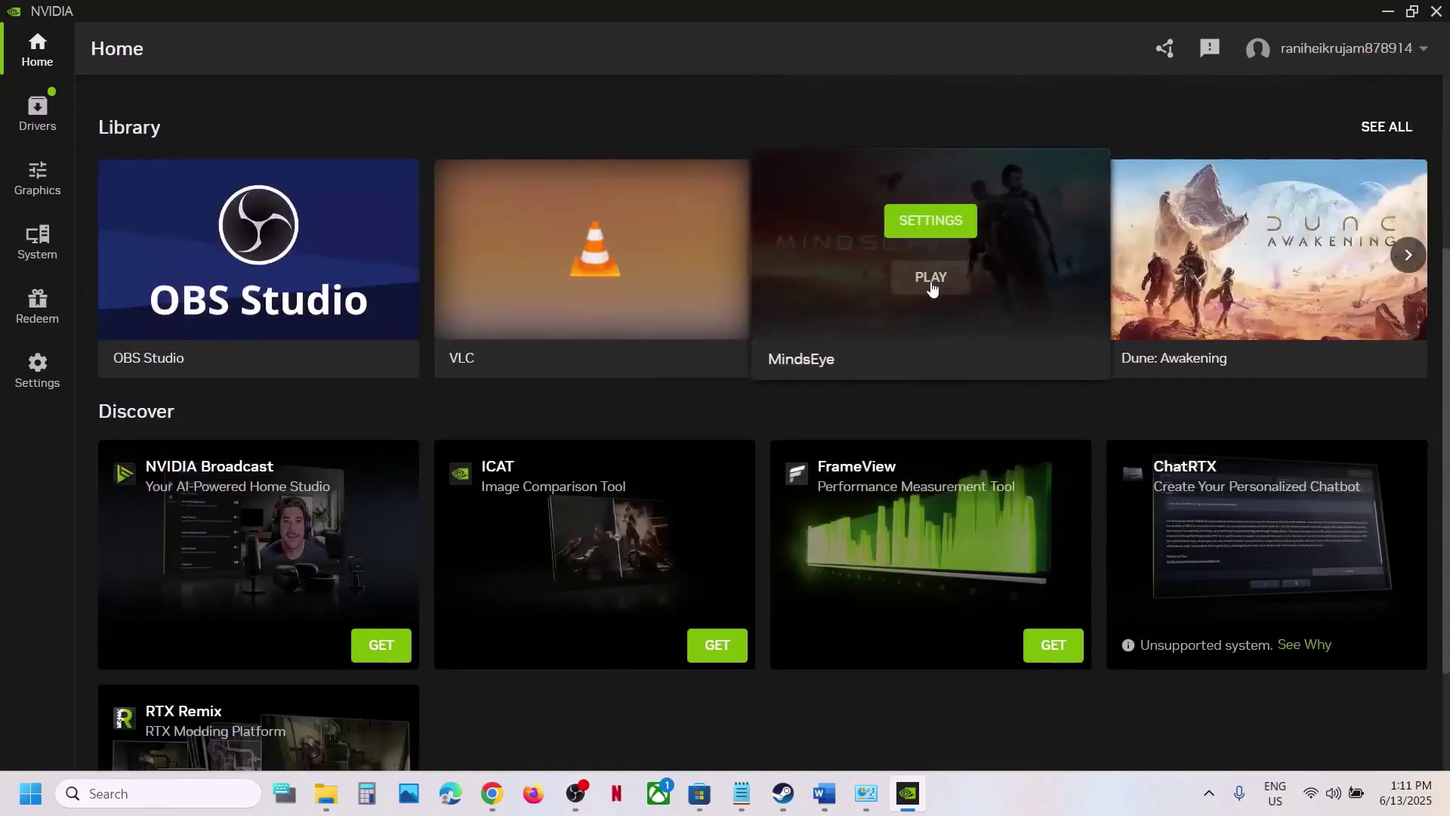
pyautogui.scroll(3, 952, 398)
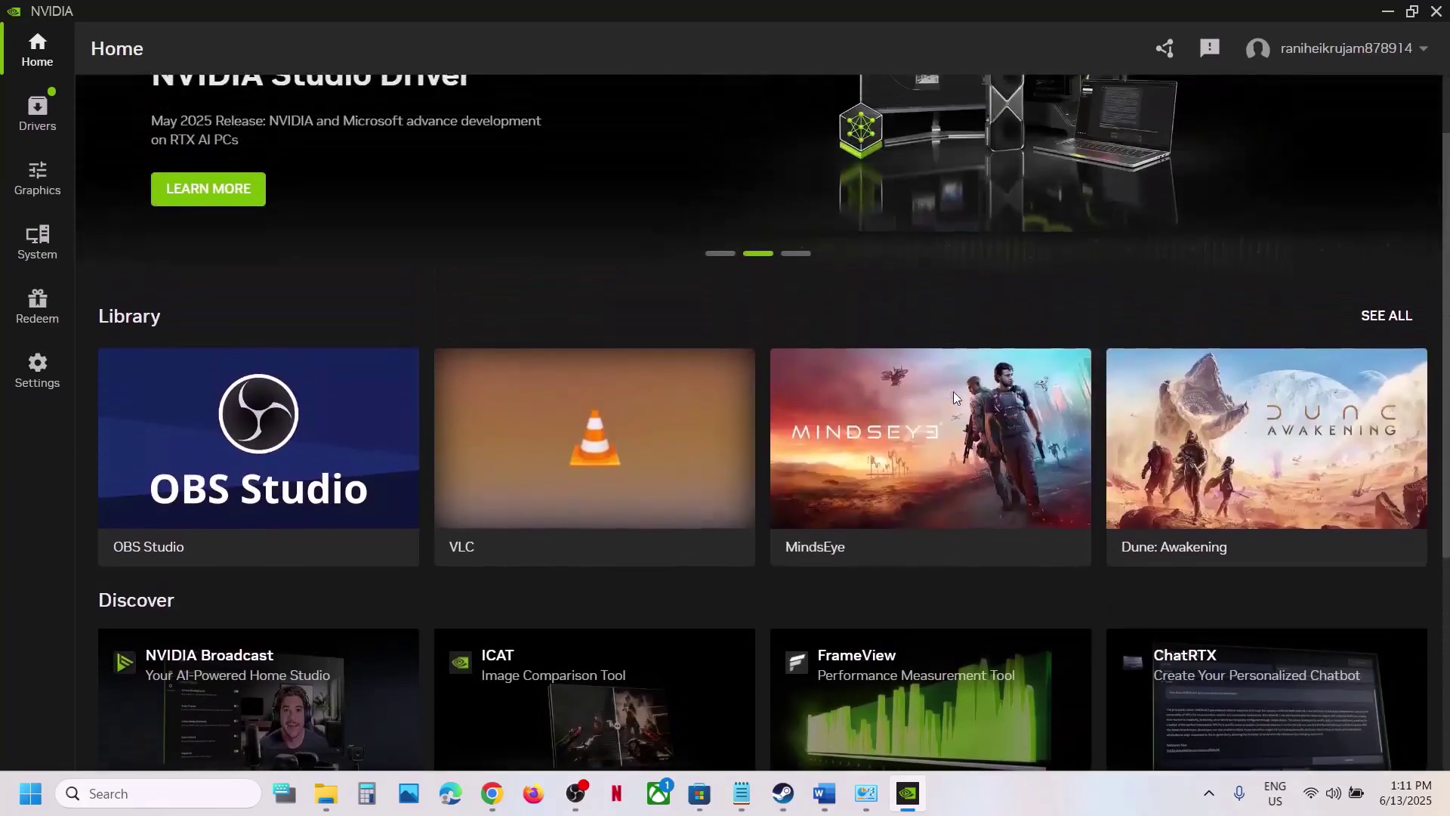
pyautogui.scroll(-3, 1043, 537)
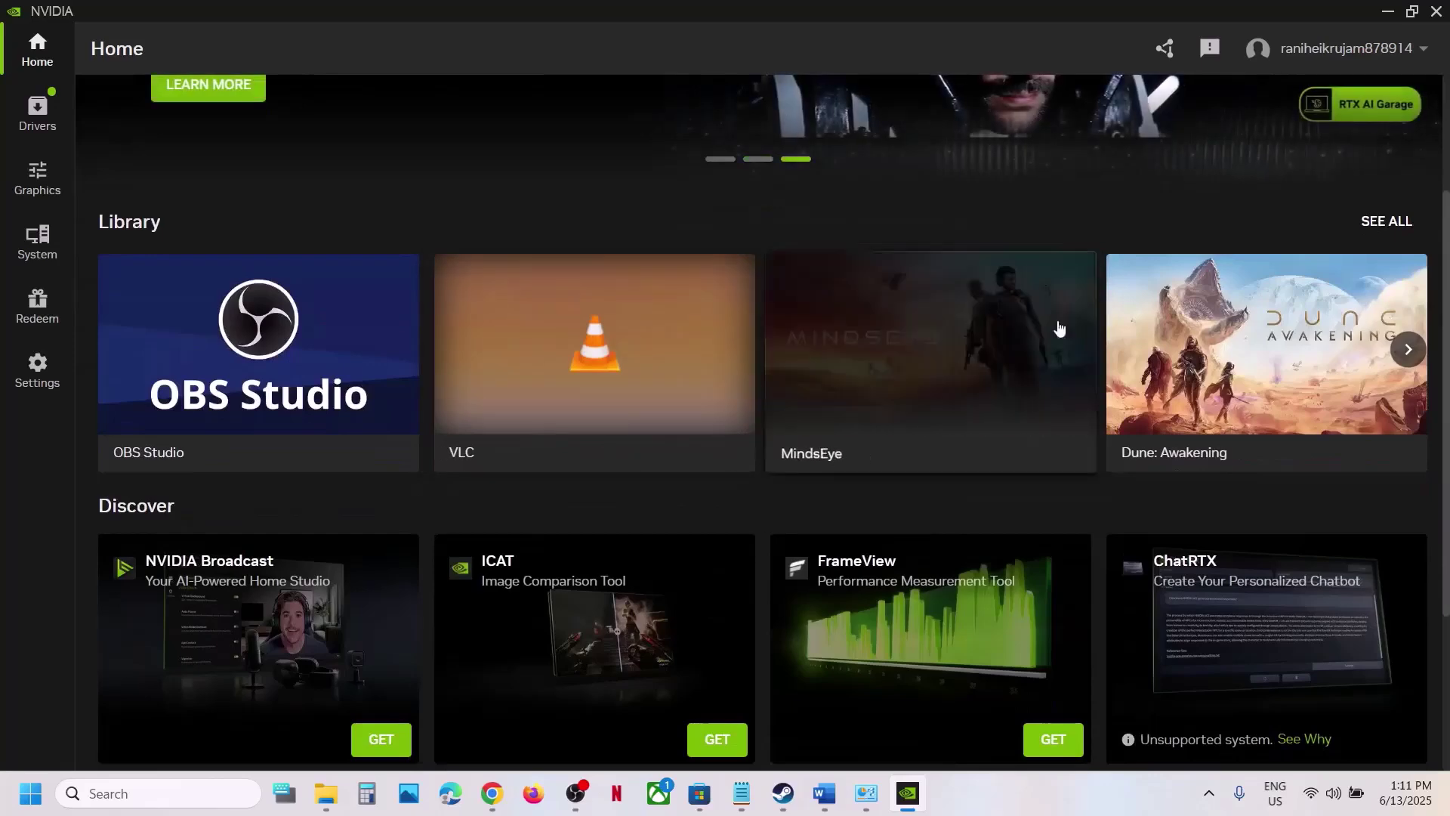
# Step: Minimize the NVIDIA App, return to the Word notes, and highlight the -dx11 launch option in Step 15
pyautogui.click(1387, 12)
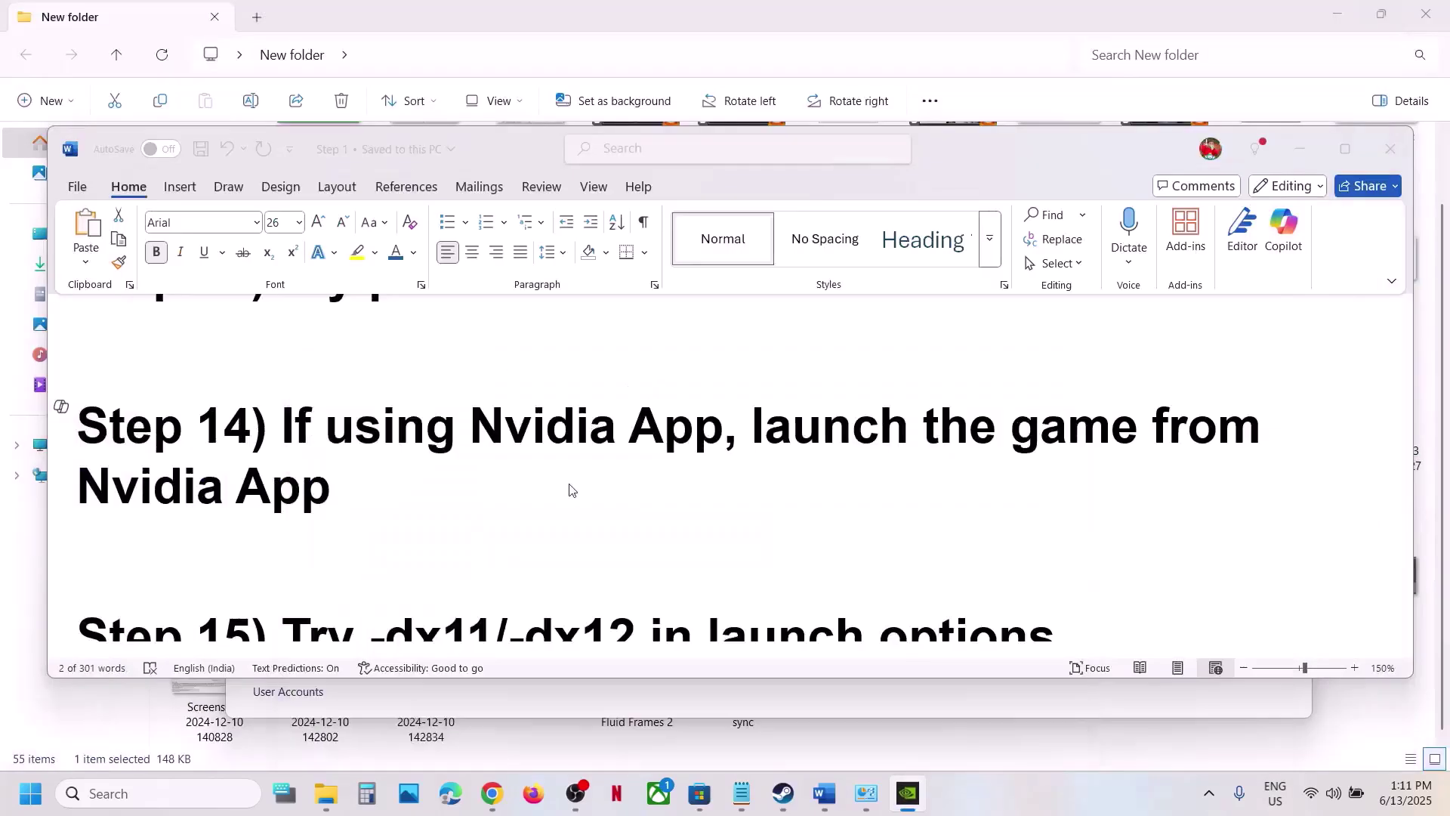
pyautogui.scroll(-3, 532, 509)
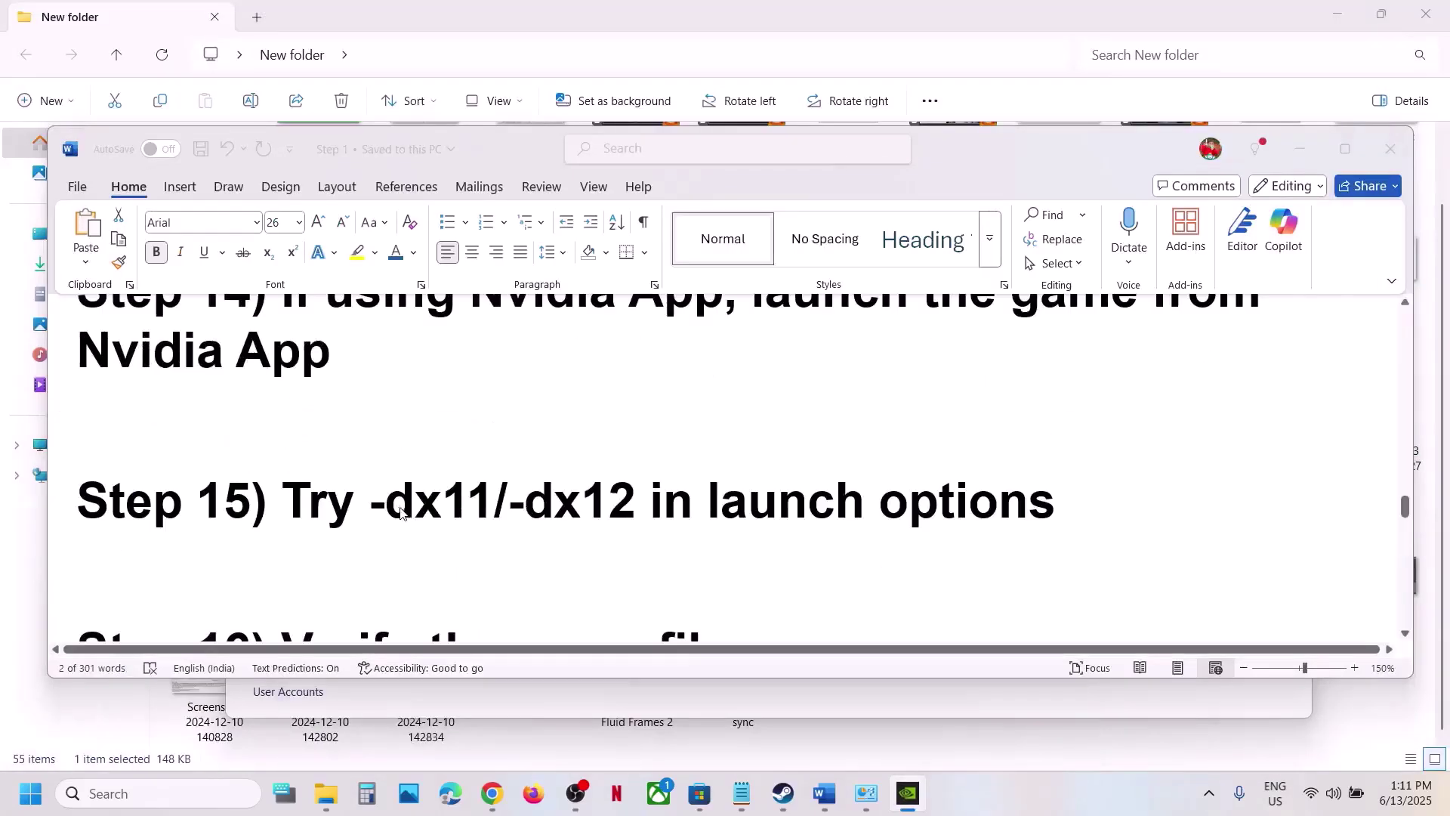
pyautogui.doubleClick(458, 504)
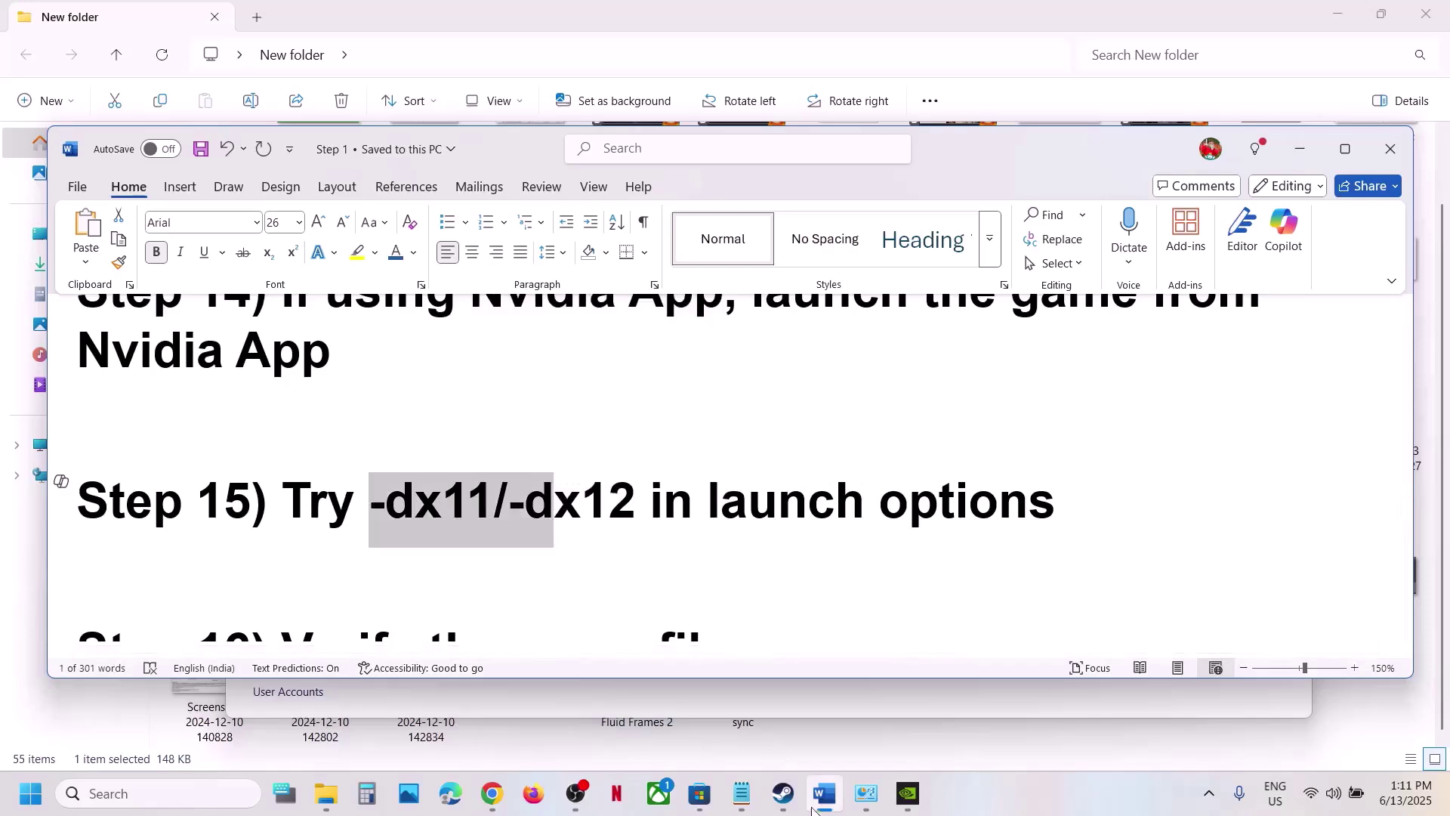
# Step: Switch to Steam, open Stellar Blade's properties, and enter -dx11 as the launch option
pyautogui.click(783, 793)
pyautogui.rightClick(74, 411)
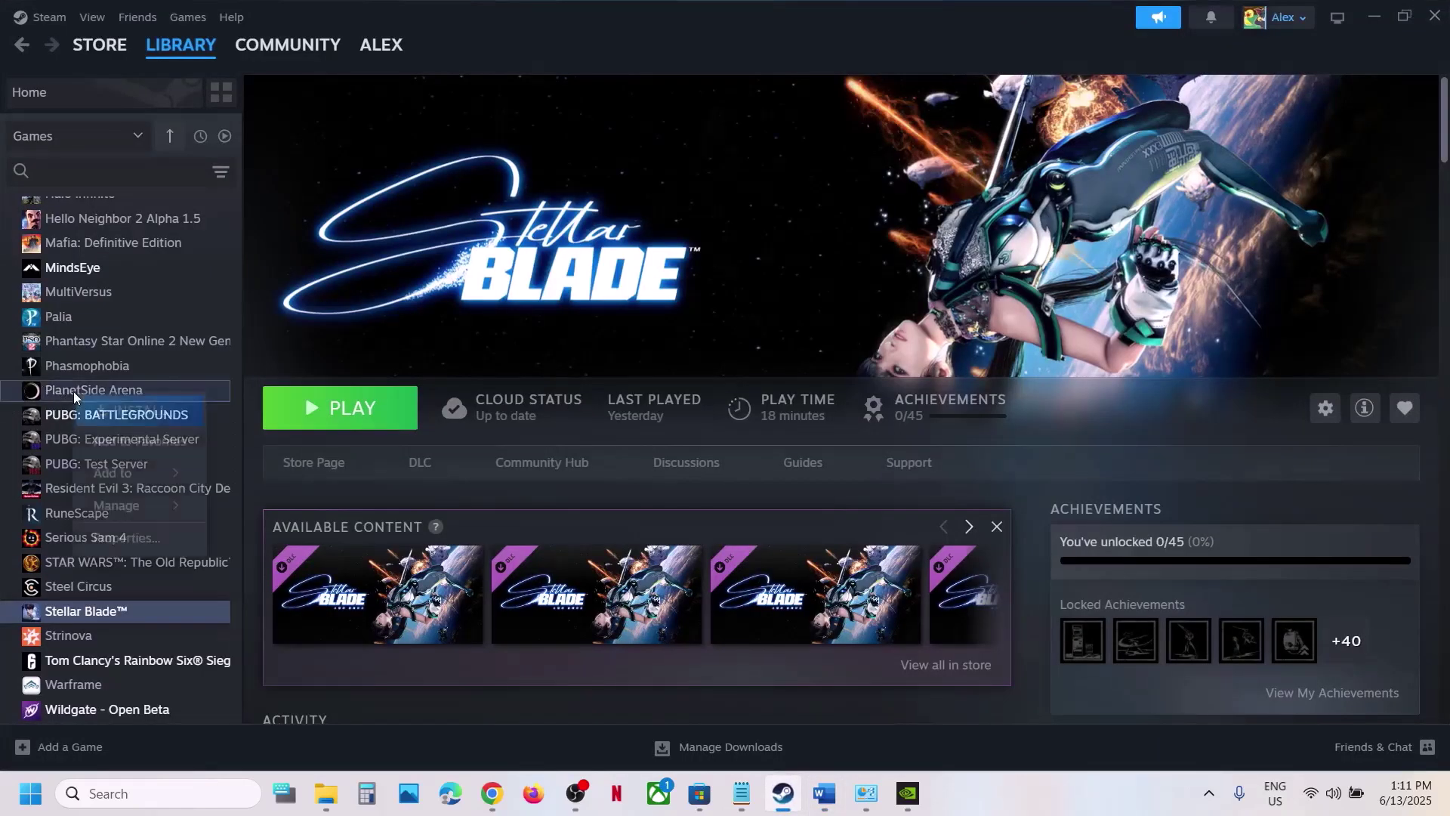
pyautogui.click(67, 618)
pyautogui.rightClick(64, 618)
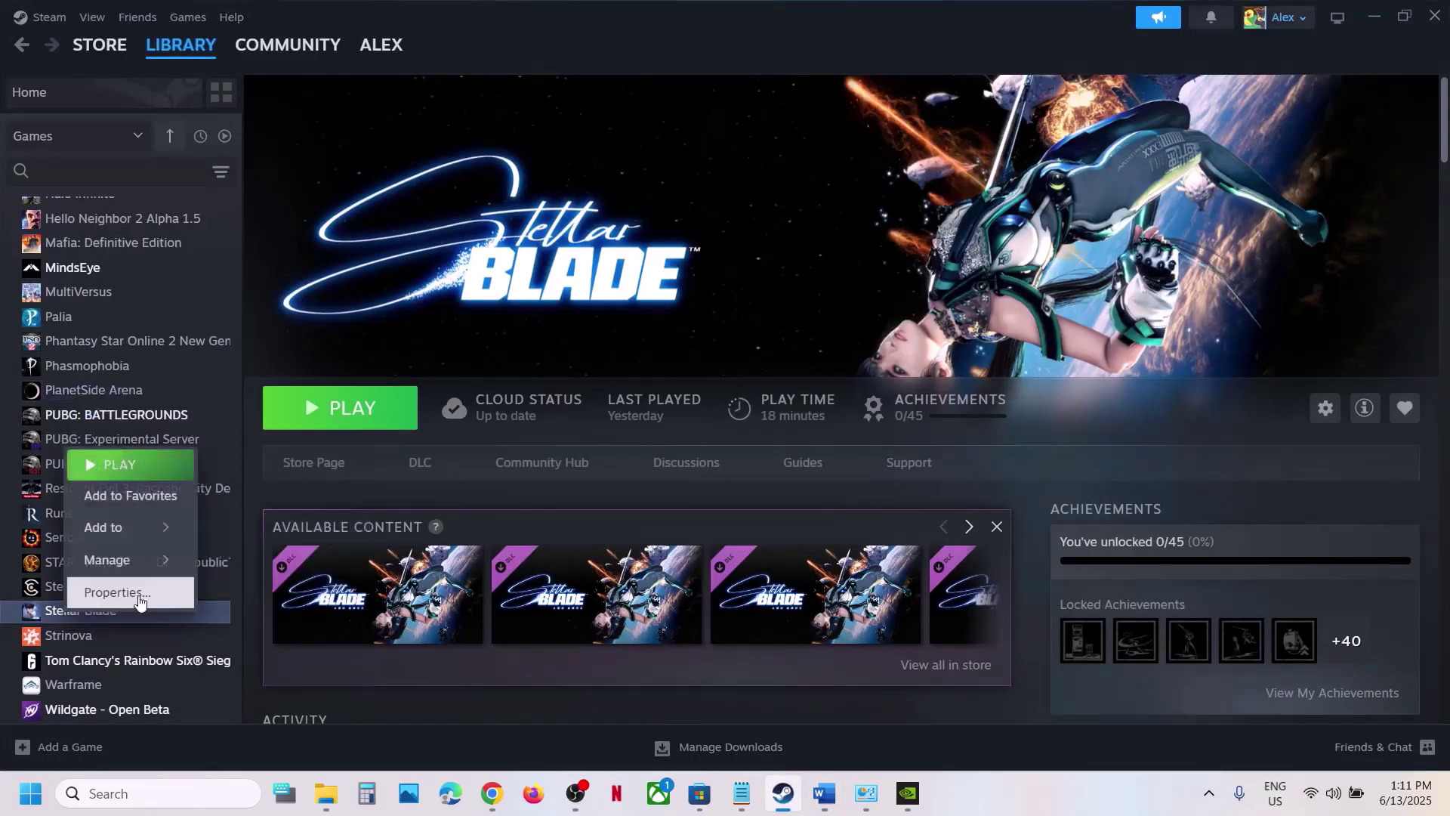
pyautogui.click(114, 591)
pyautogui.click(584, 442)
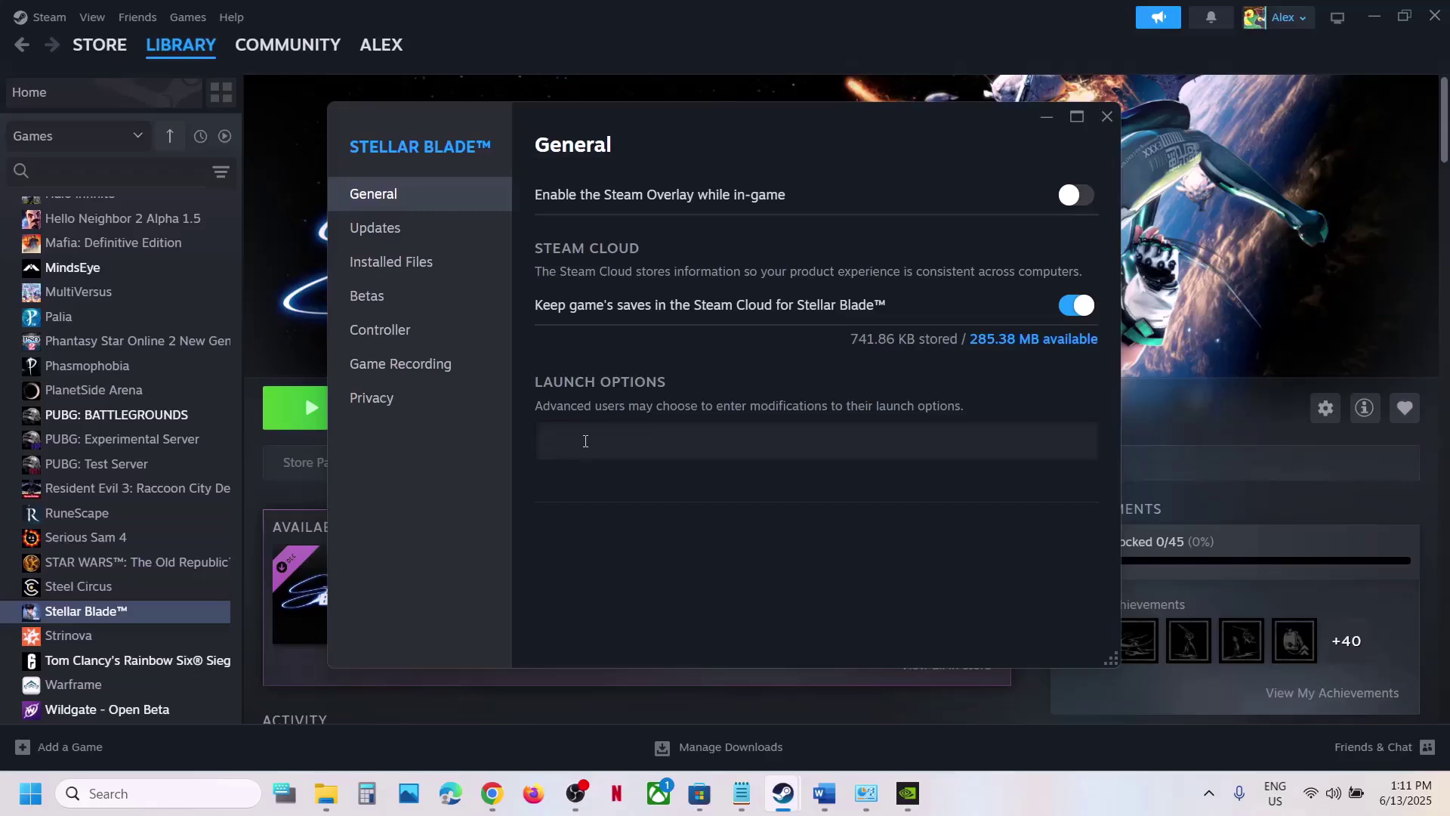
pyautogui.write('-dx11')
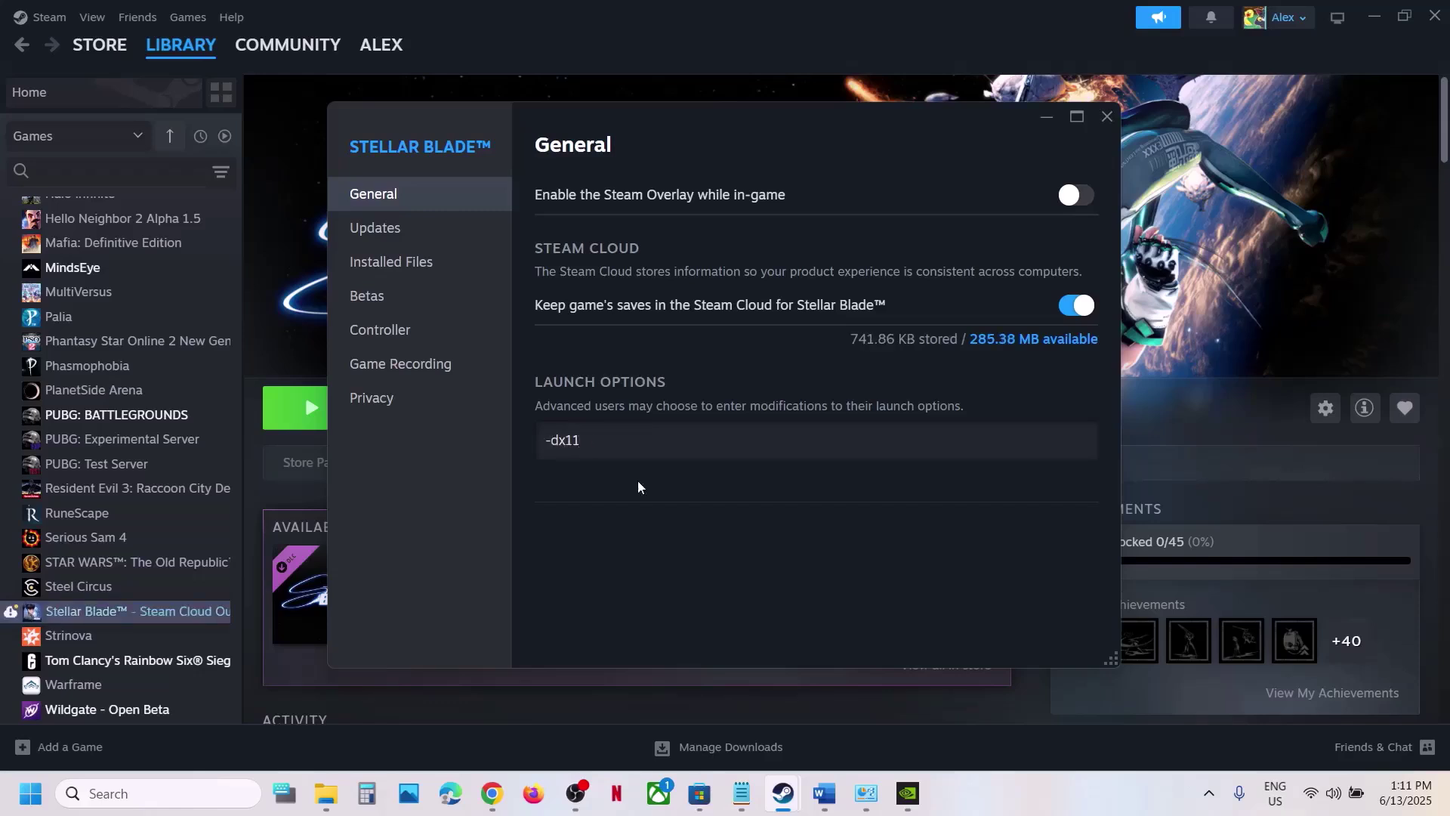
# Step: Clear the launch options for Stellar Blade and close its properties window
pyautogui.click(627, 445)
pyautogui.moveTo(645, 437); pyautogui.dragTo(512, 438)
pyautogui.press('BackSpace')
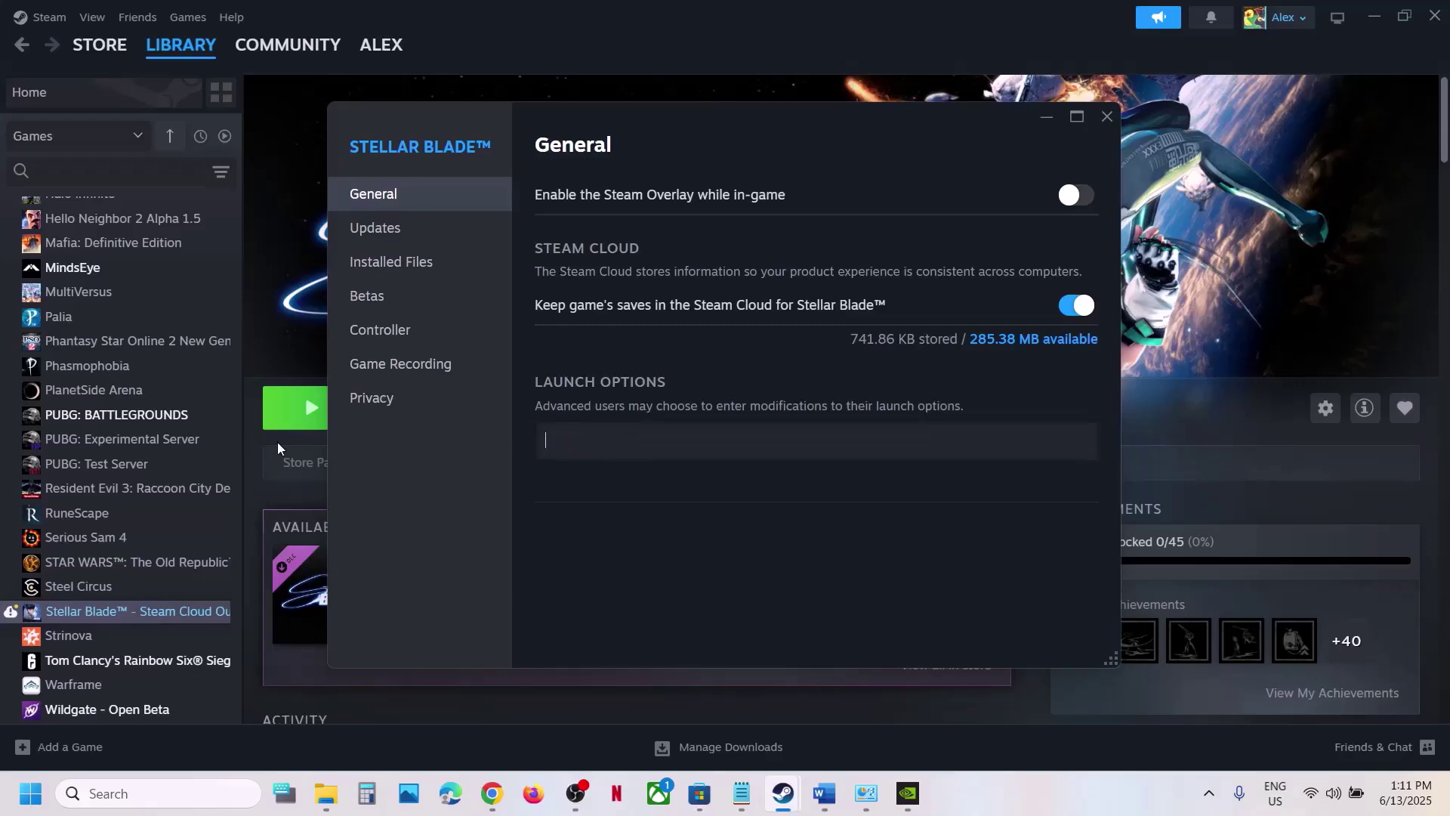
pyautogui.click(1107, 116)
# Step: Return to the Word notes and highlight the Step 16 instruction to verify the game files
pyautogui.click(829, 789)
pyautogui.scroll(-3, 625, 479)
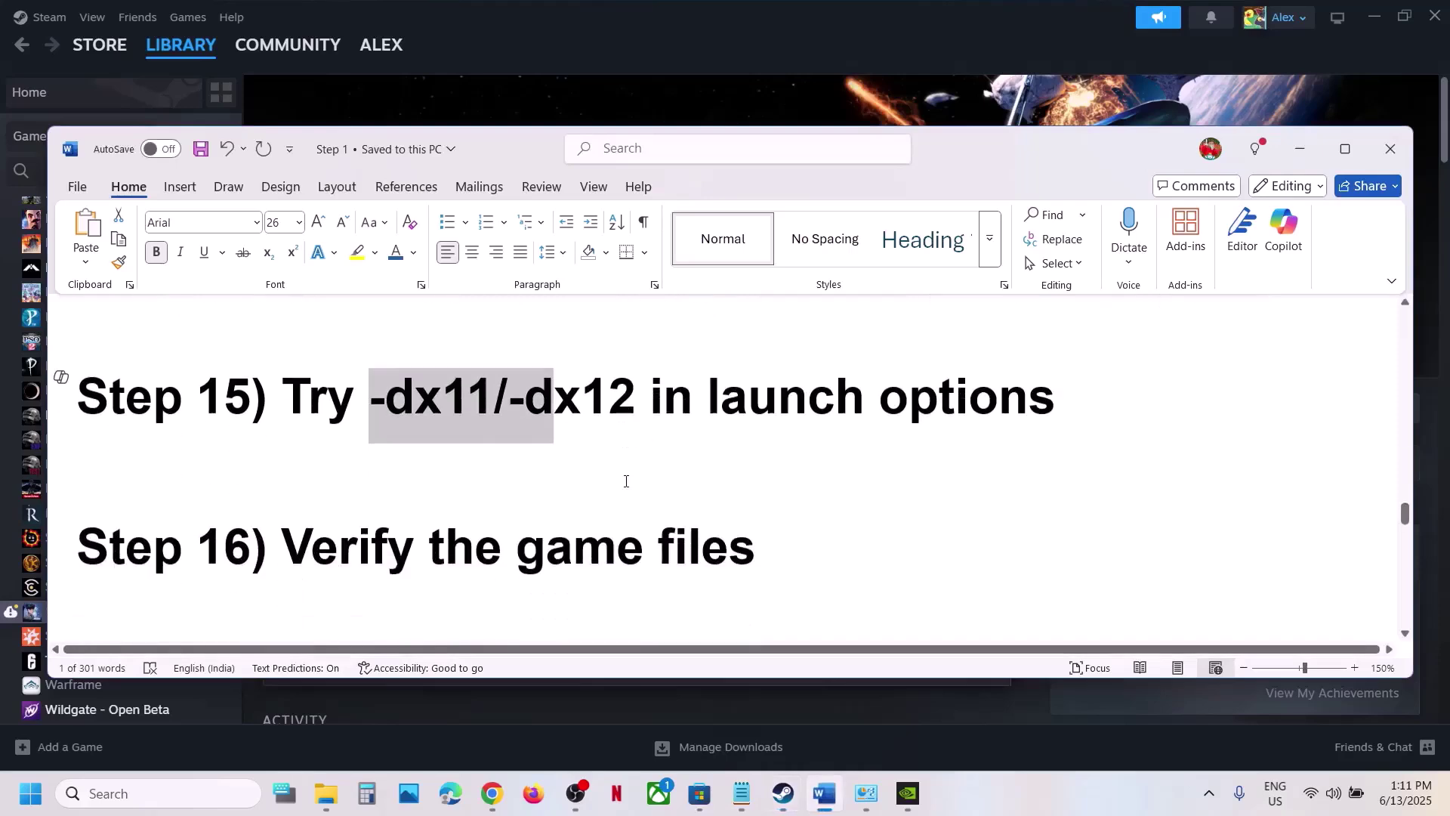
pyautogui.moveTo(291, 521); pyautogui.dragTo(905, 492)
# Step: Examine the file integrity verification option in Stellar Blade's installed files properties in Steam, and close the window
pyautogui.click(34, 608)
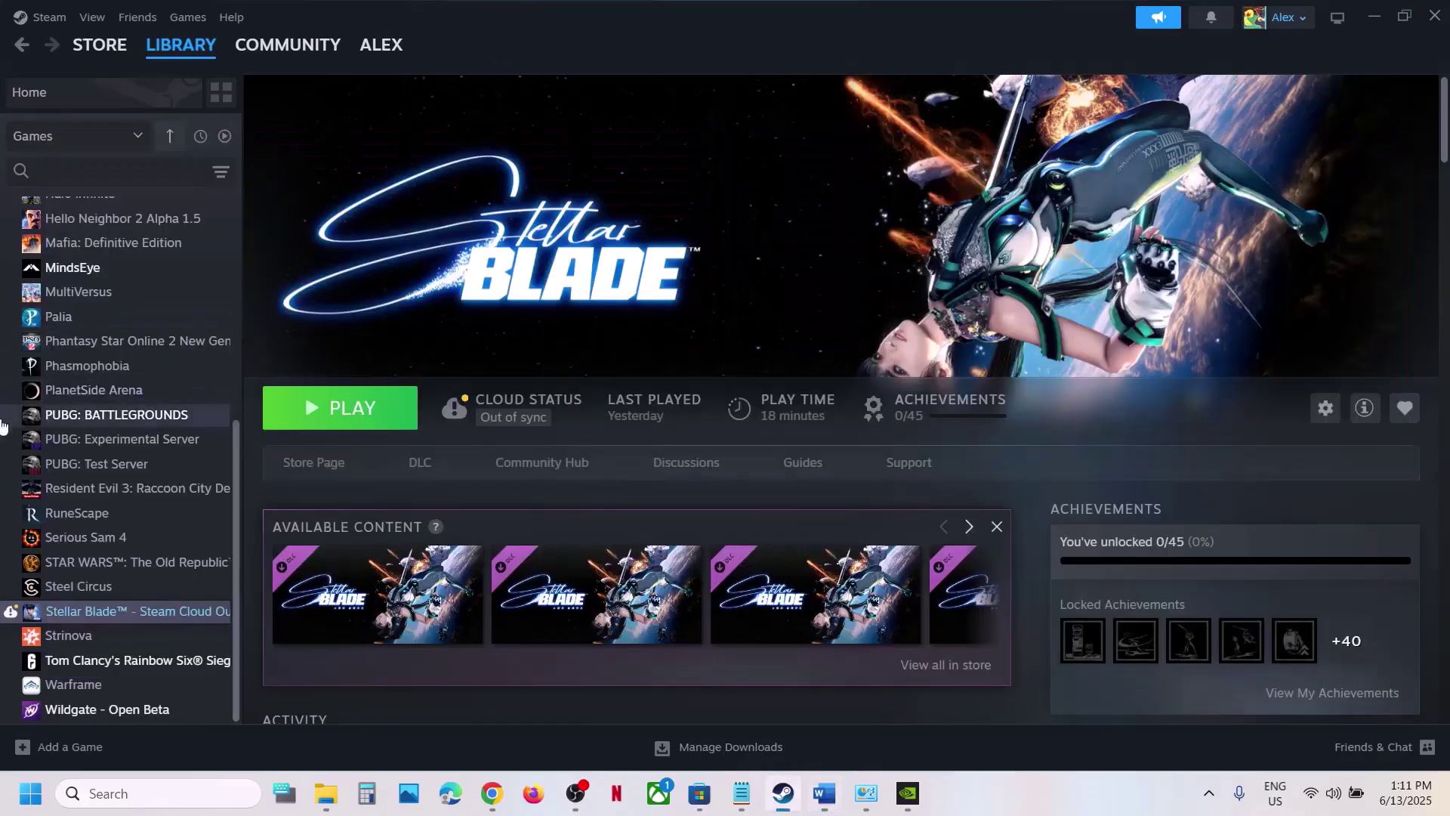
pyautogui.rightClick(113, 615)
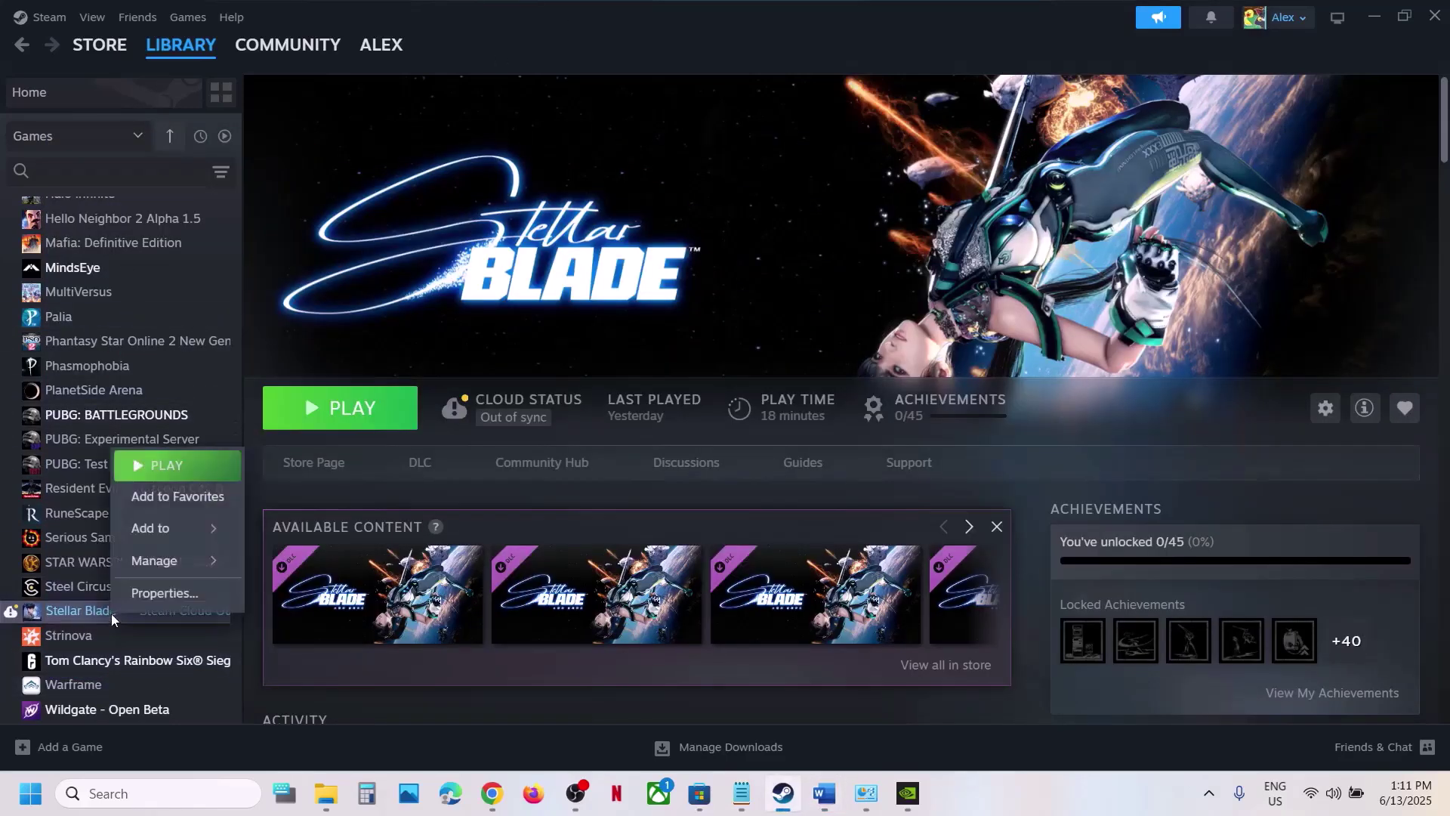
pyautogui.click(154, 593)
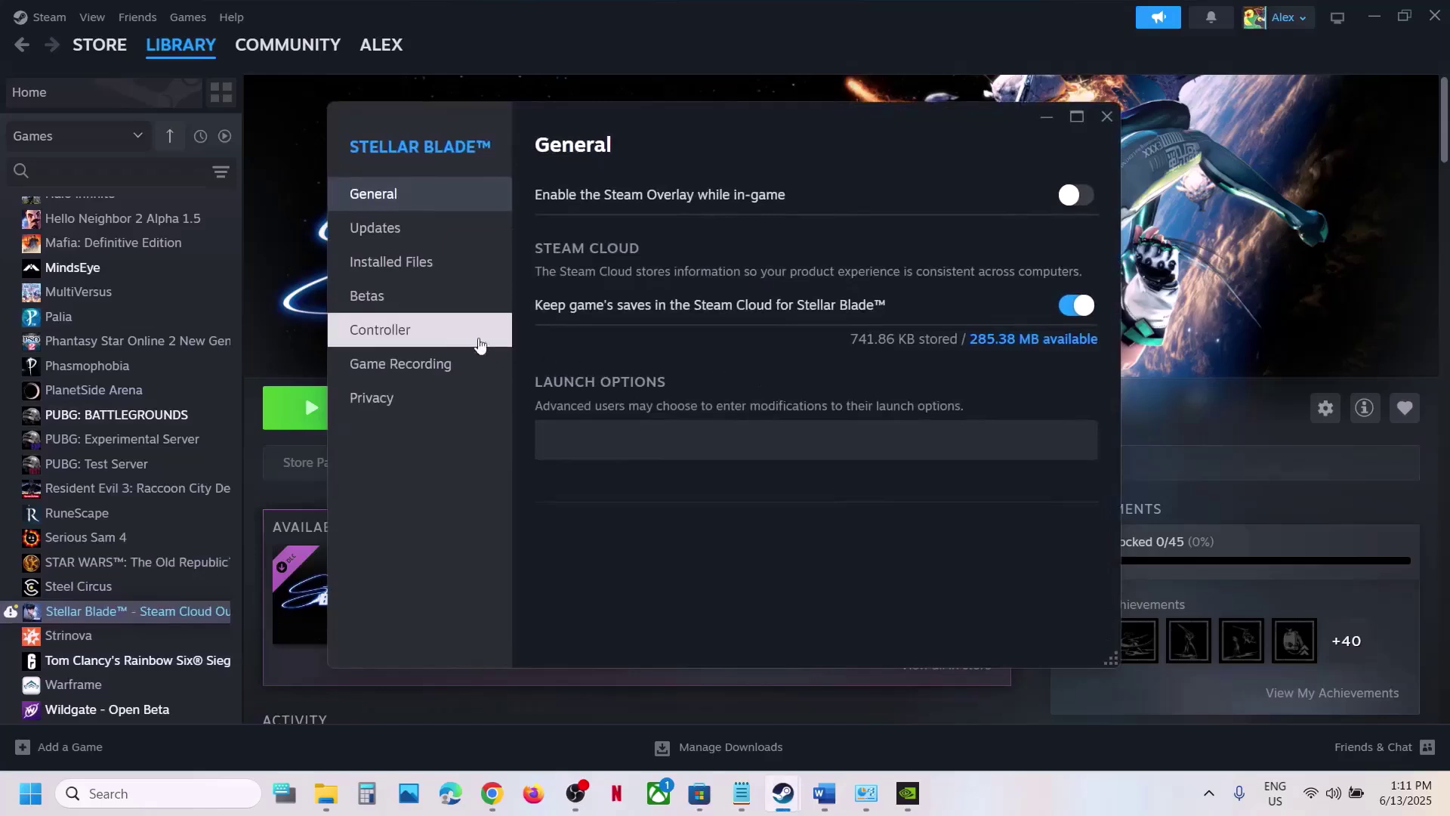
pyautogui.click(415, 265)
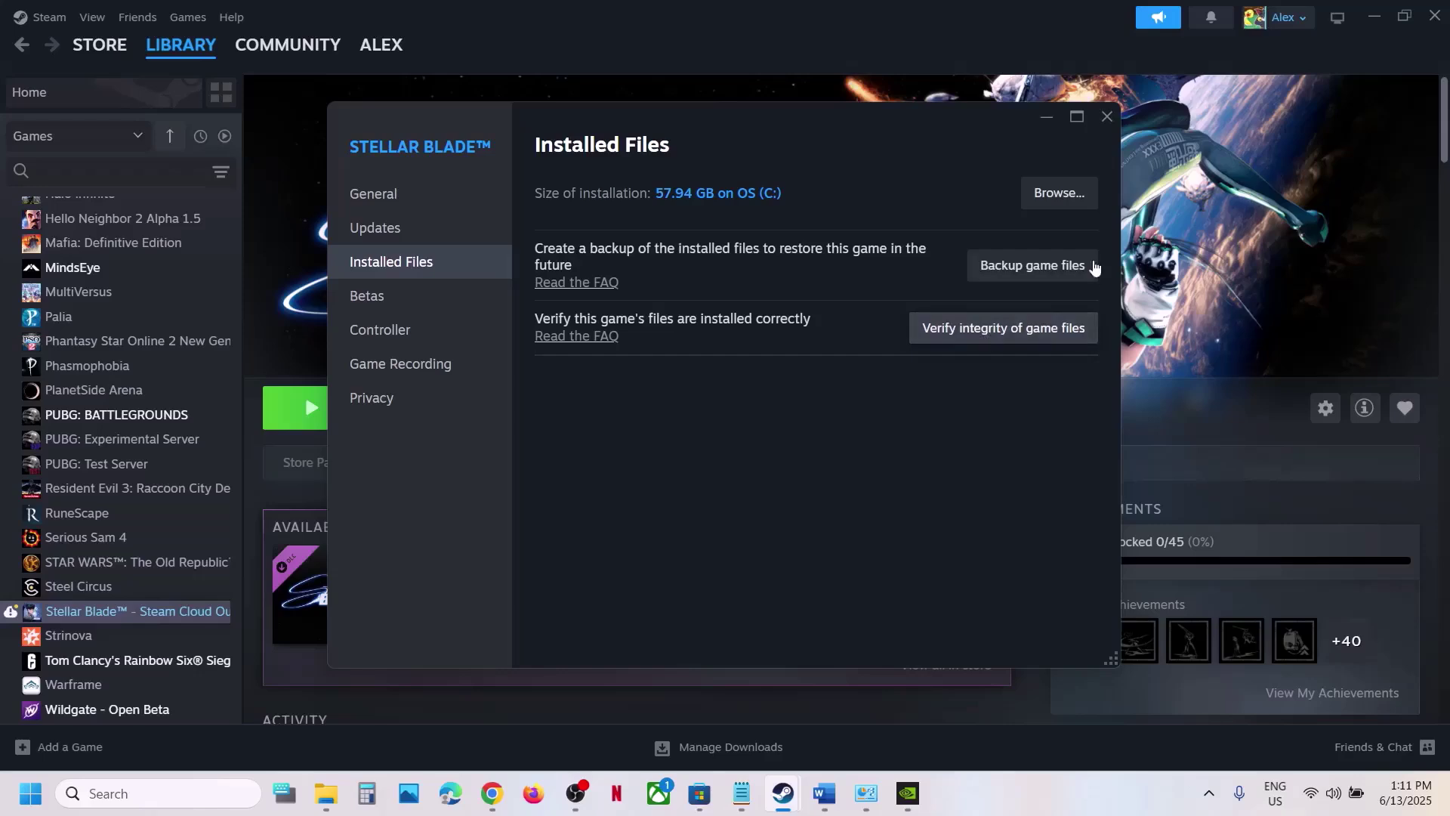
pyautogui.click(1105, 119)
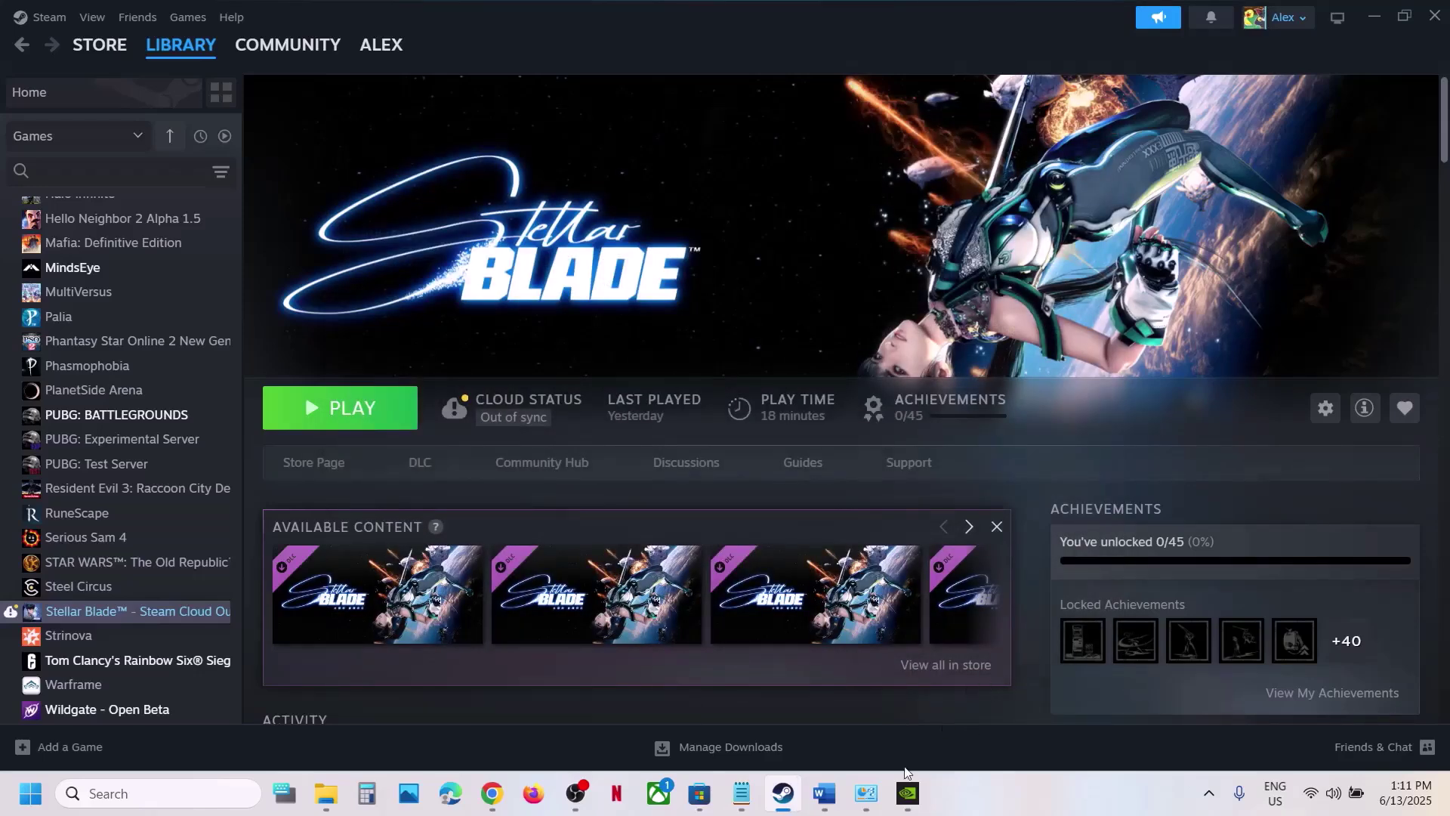
# Step: Copy the Visual C++ download link from Step 17 of the Word notes and open it in a new Chrome tab
pyautogui.click(824, 793)
pyautogui.scroll(-6, 638, 447)
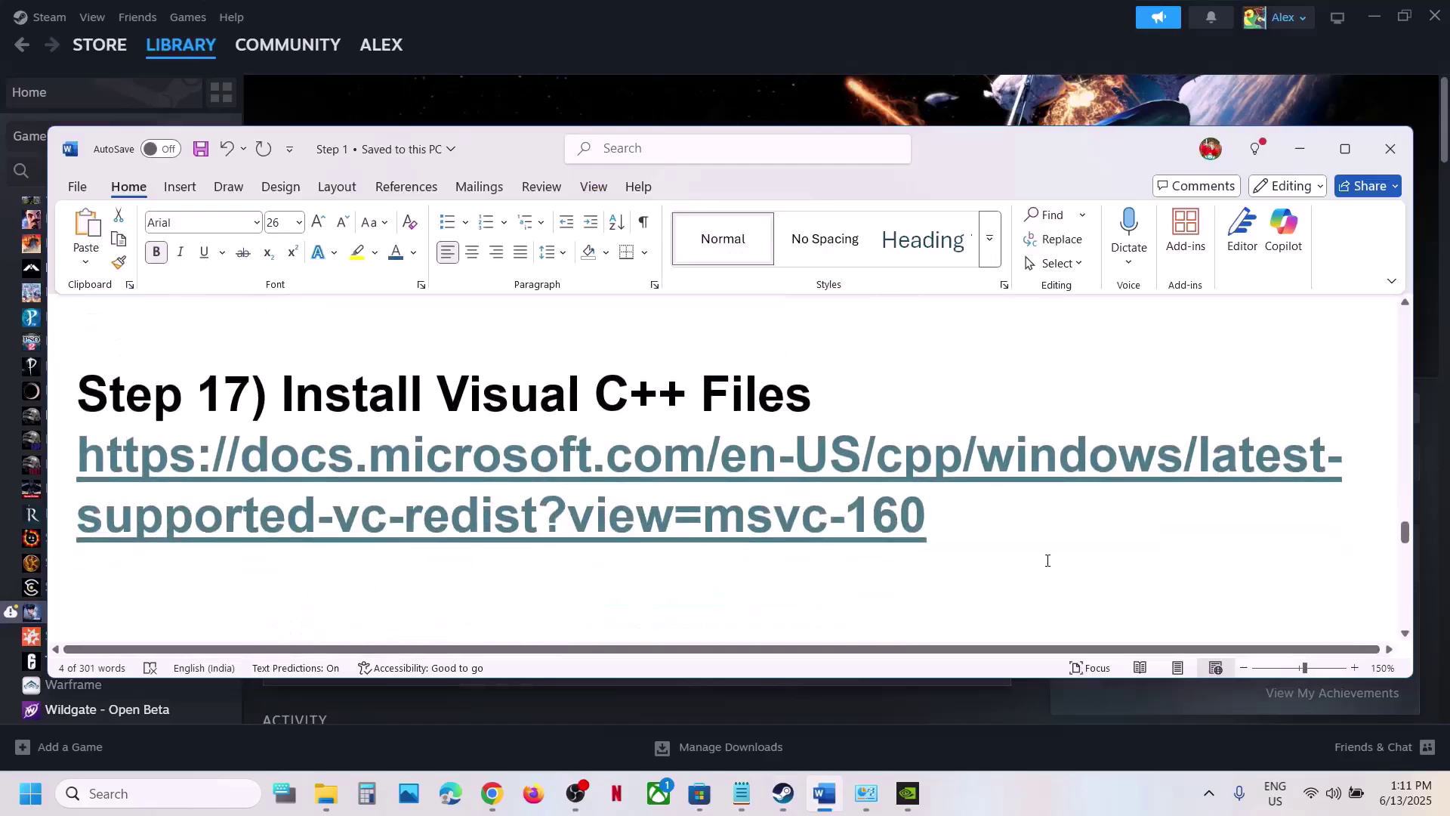
pyautogui.moveTo(961, 534); pyautogui.dragTo(84, 462)
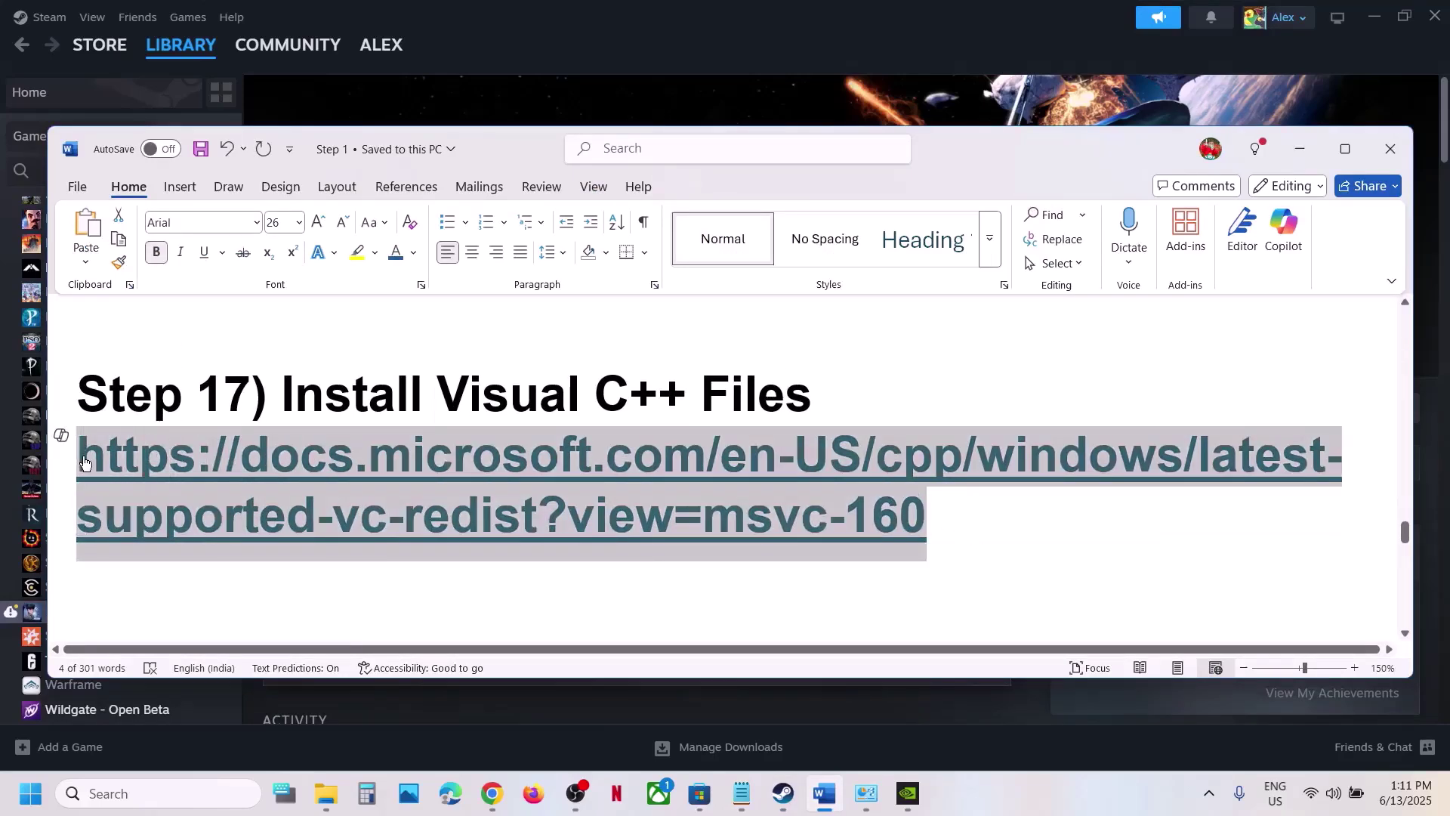
pyautogui.click(491, 793)
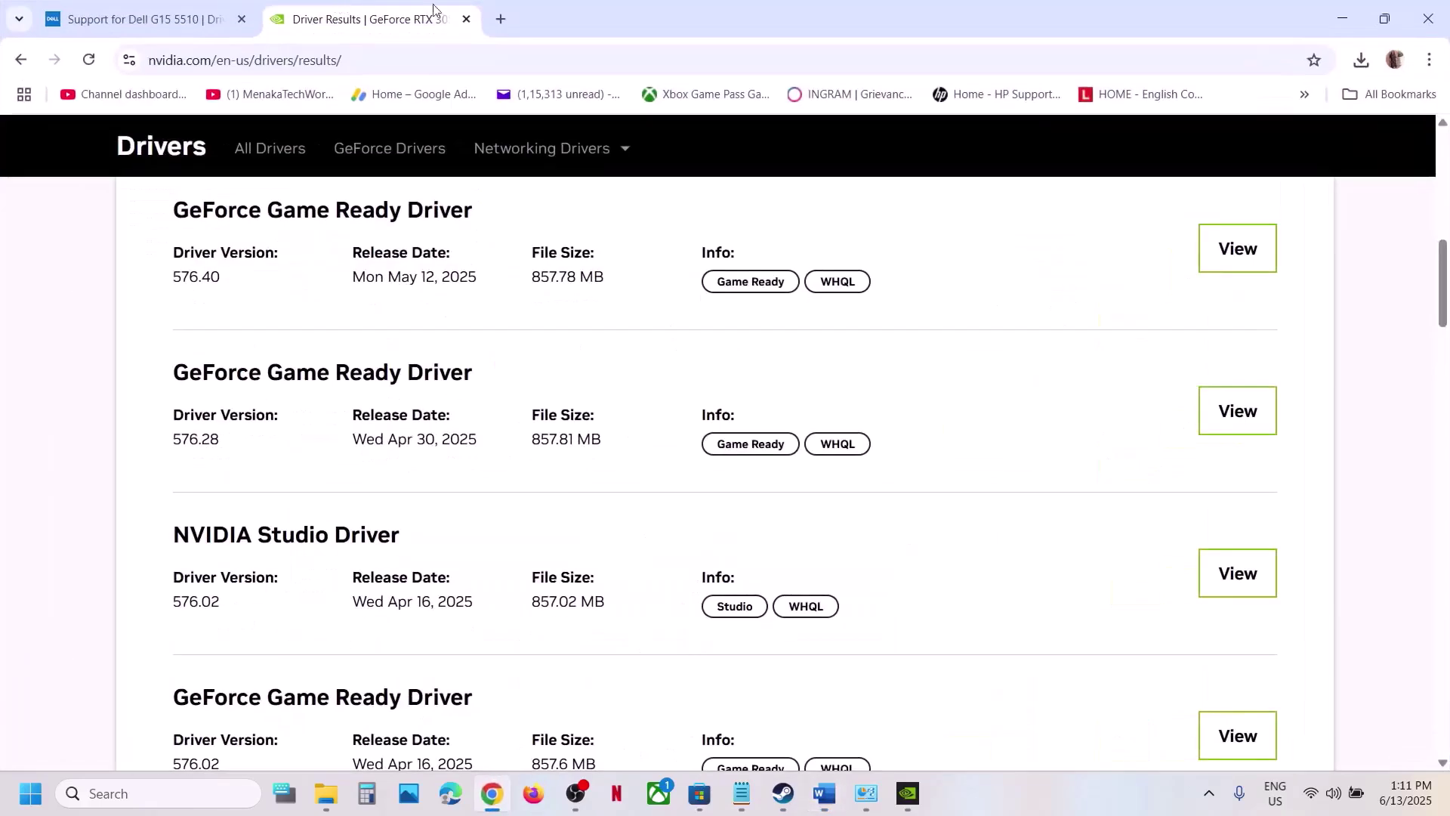
pyautogui.click(499, 26)
pyautogui.write('https://learn.microsoft.com/en-us/cpp/windows/latest-supported-vc-redist?view=msvc-160')
pyautogui.press('Return')
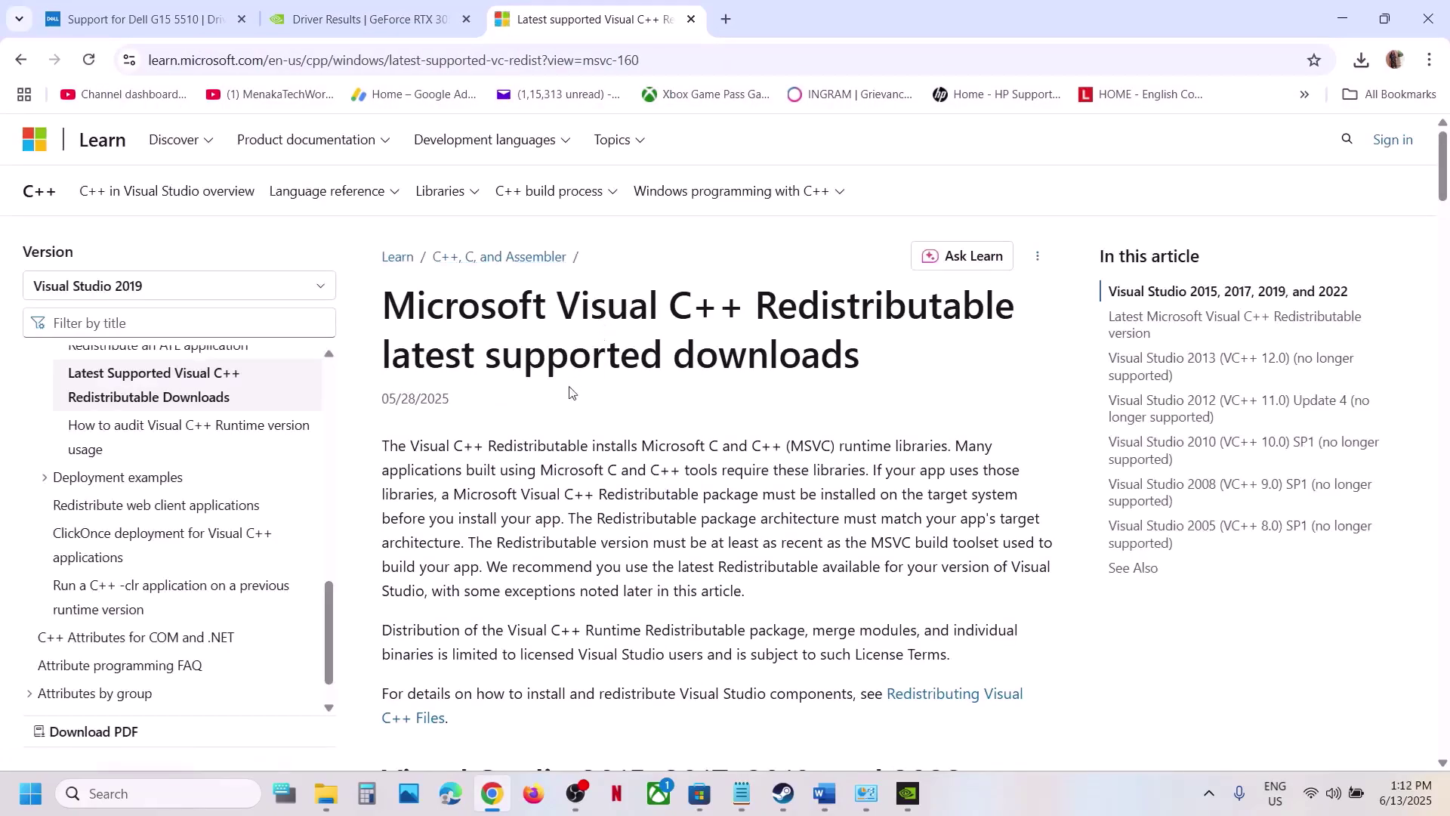
# Step: Download the latest X86 Visual C++ Redistributable, run its installer, and allow it to make changes
pyautogui.scroll(-5, 563, 435)
pyautogui.scroll(-10, 562, 434)
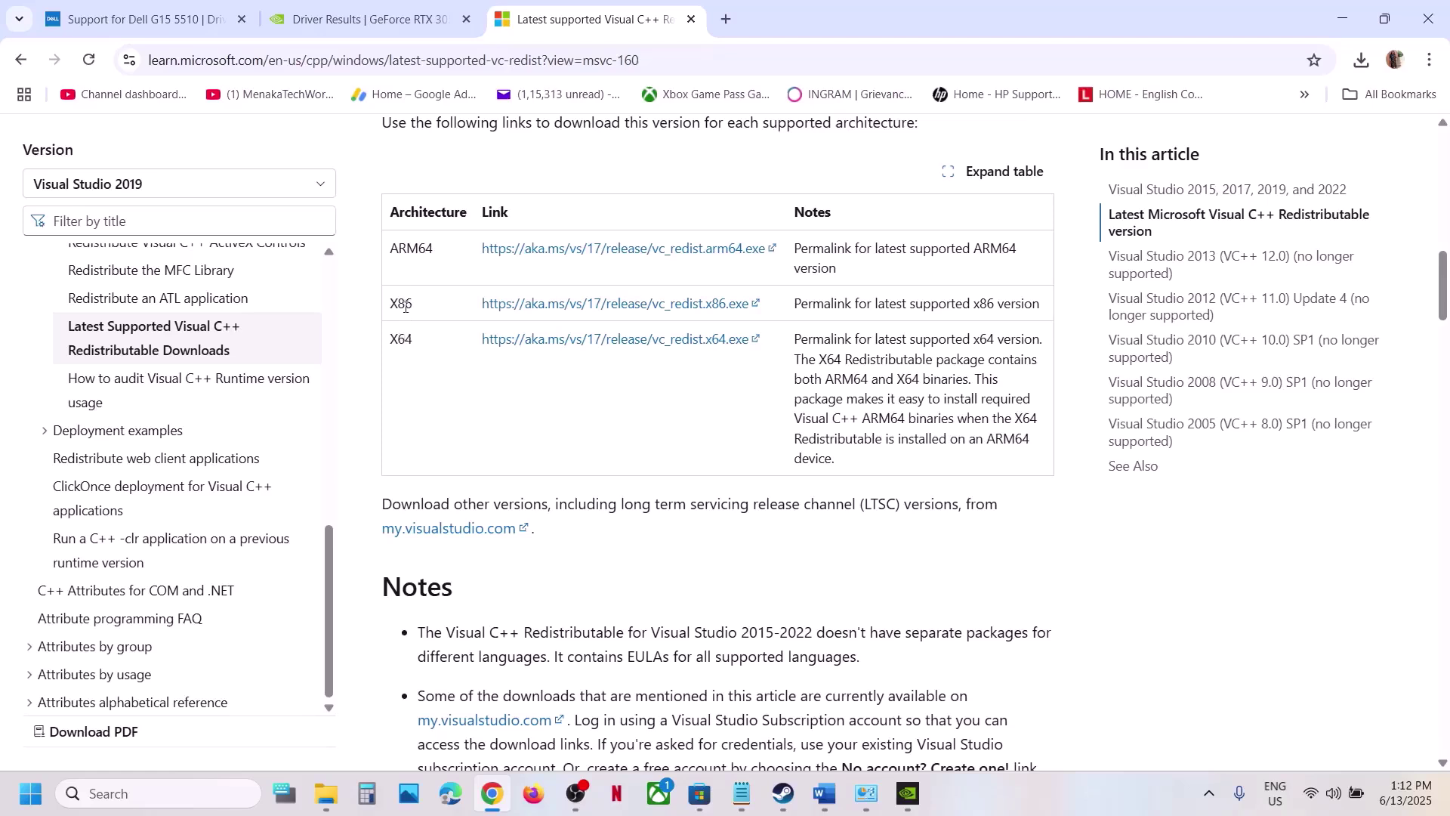
pyautogui.doubleClick(406, 307)
pyautogui.click(521, 304)
pyautogui.click(1193, 100)
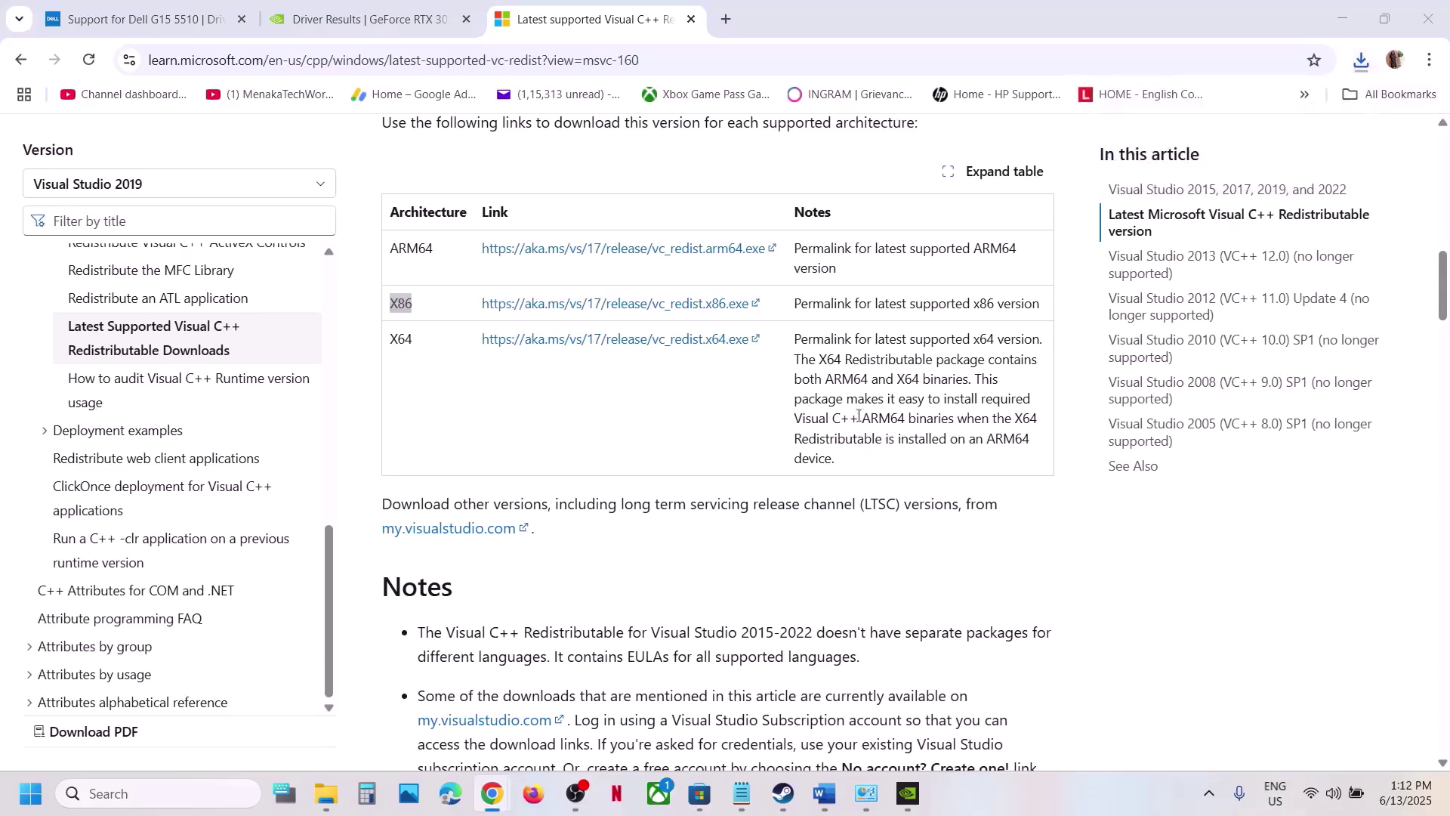
pyautogui.click(758, 505)
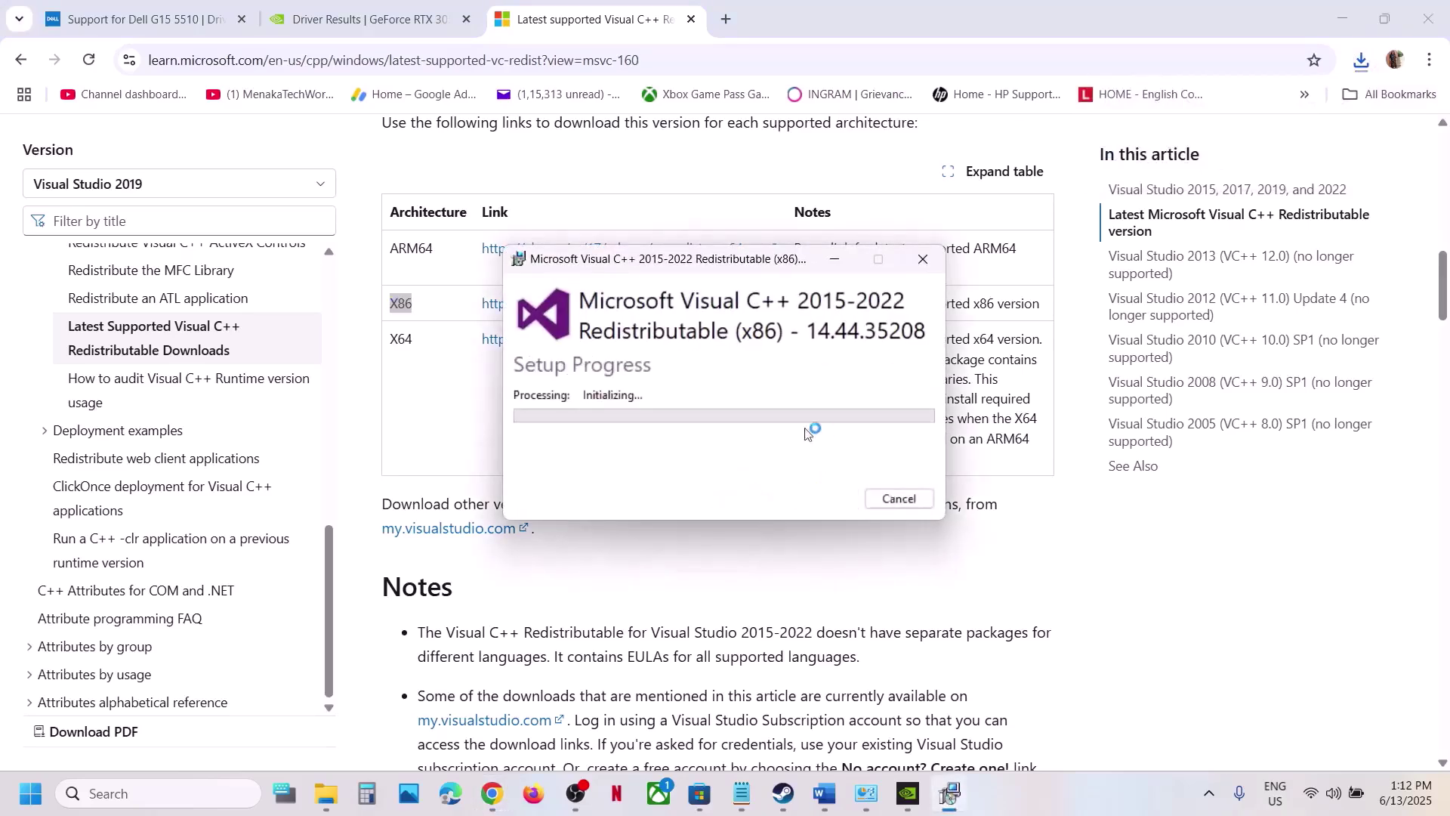
pyautogui.click(662, 538)
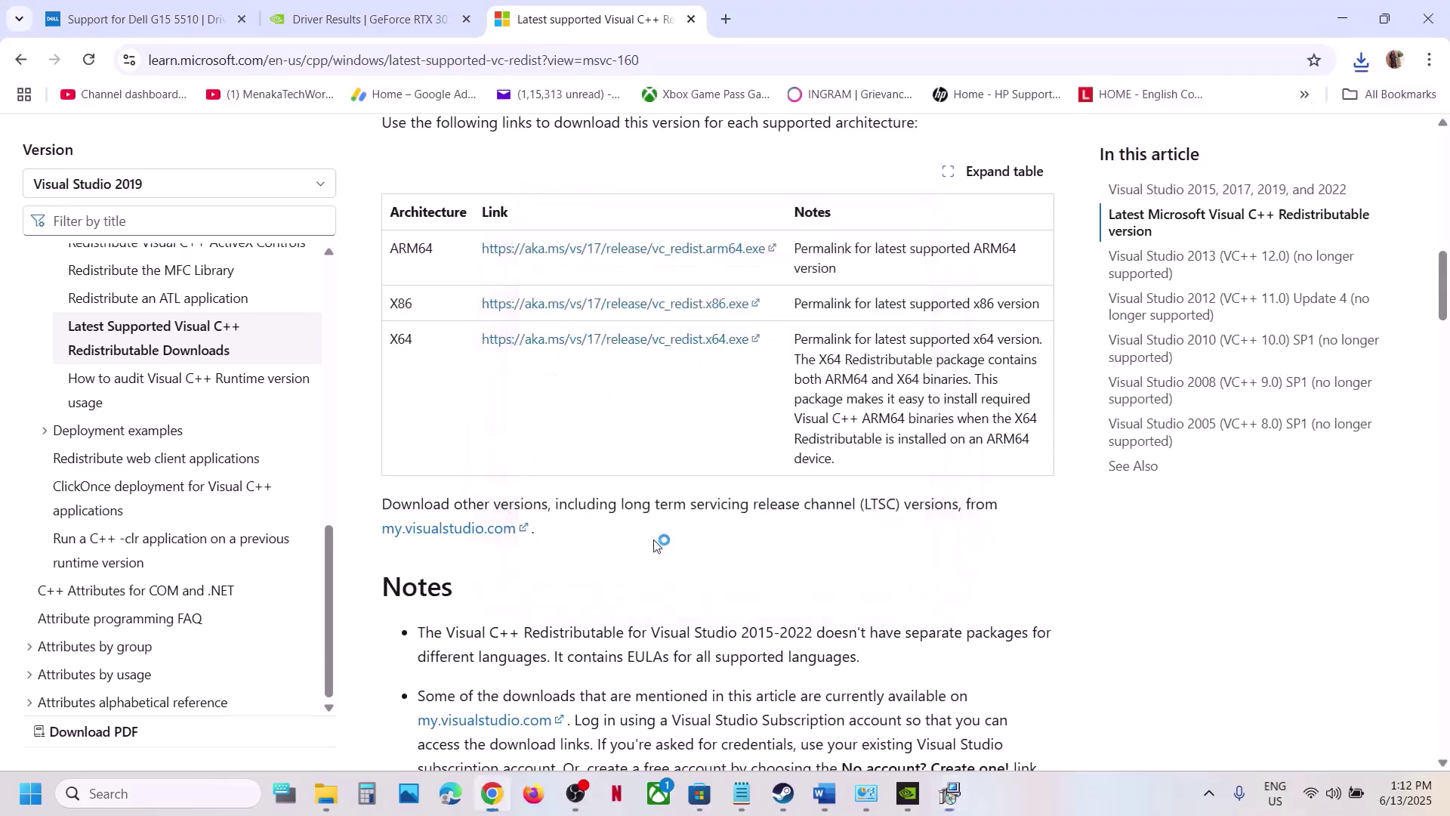
# Step: Download the X64 Visual C++ Redistributable, start its installation, and approve the User Account Control request
pyautogui.doubleClick(402, 338)
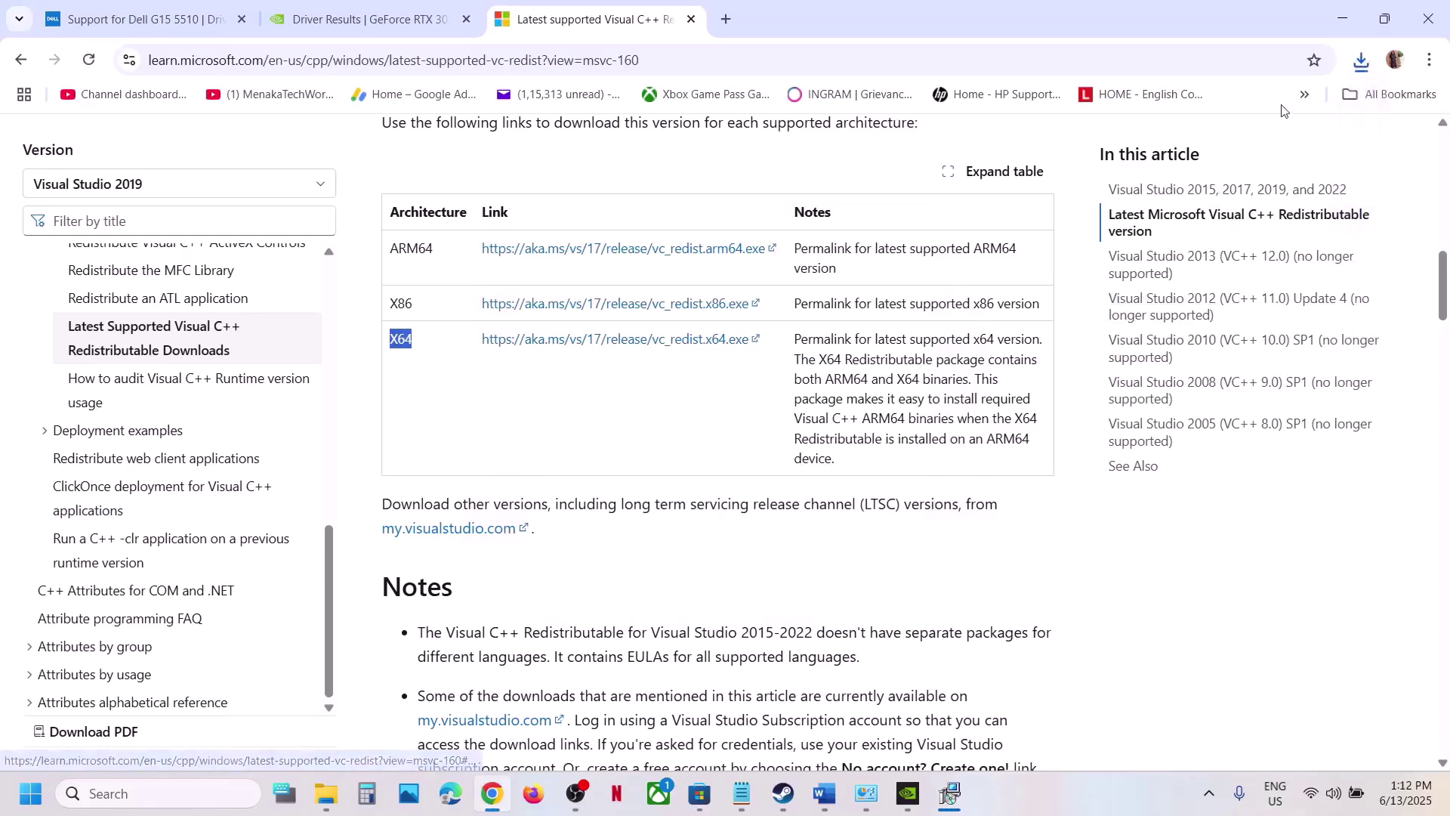
pyautogui.click(1362, 61)
pyautogui.click(1254, 139)
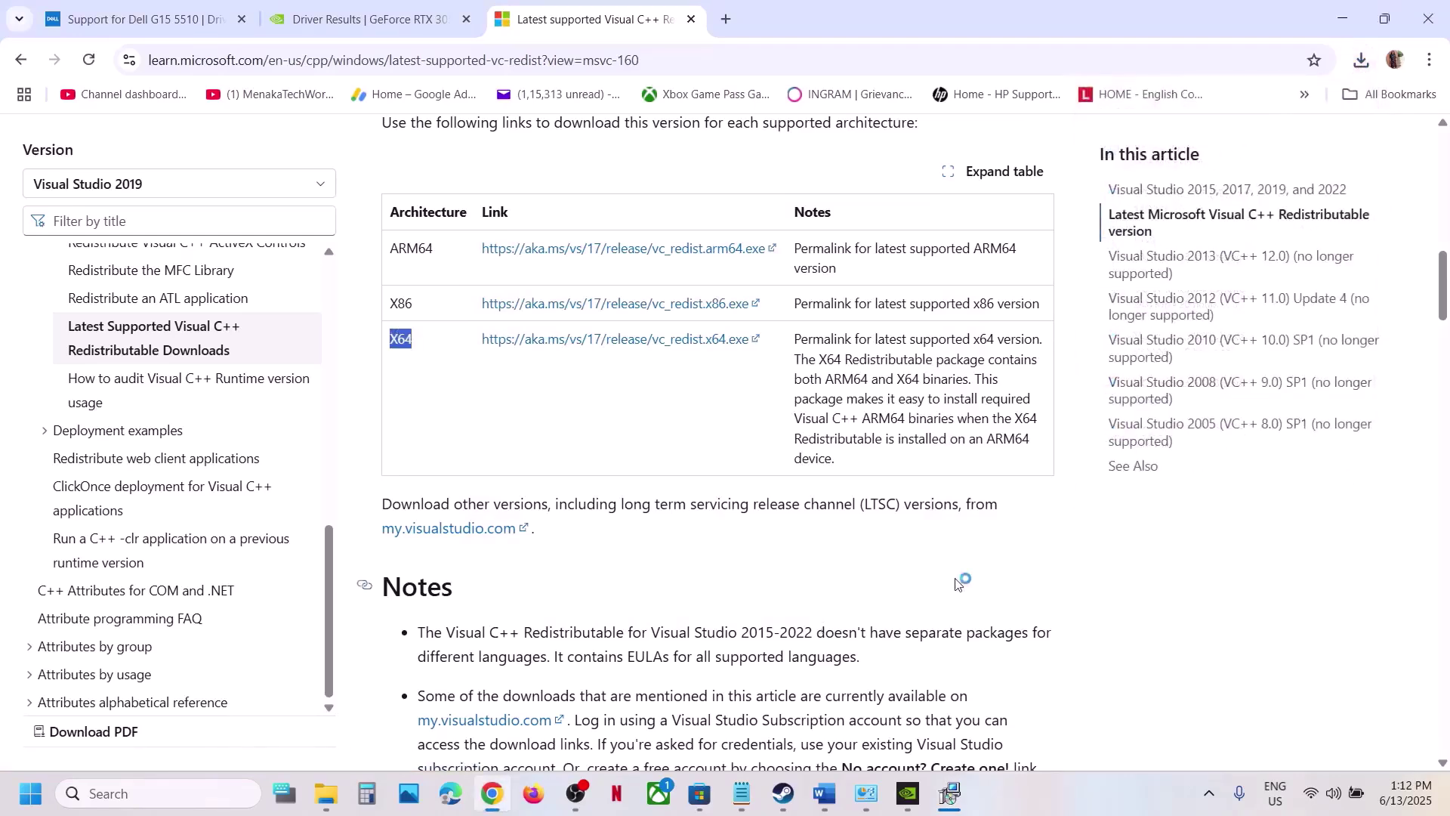
pyautogui.click(744, 497)
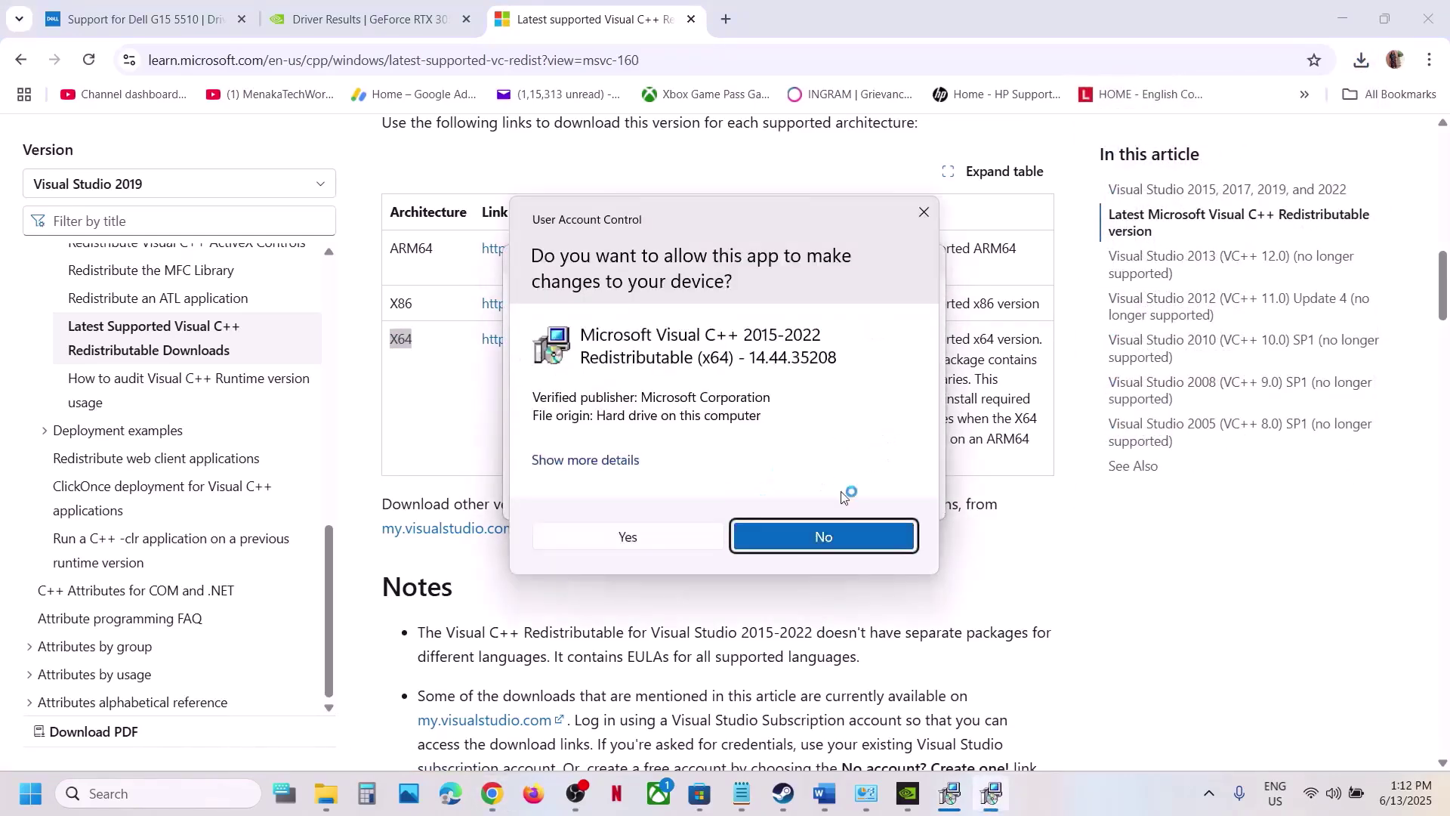
pyautogui.click(647, 535)
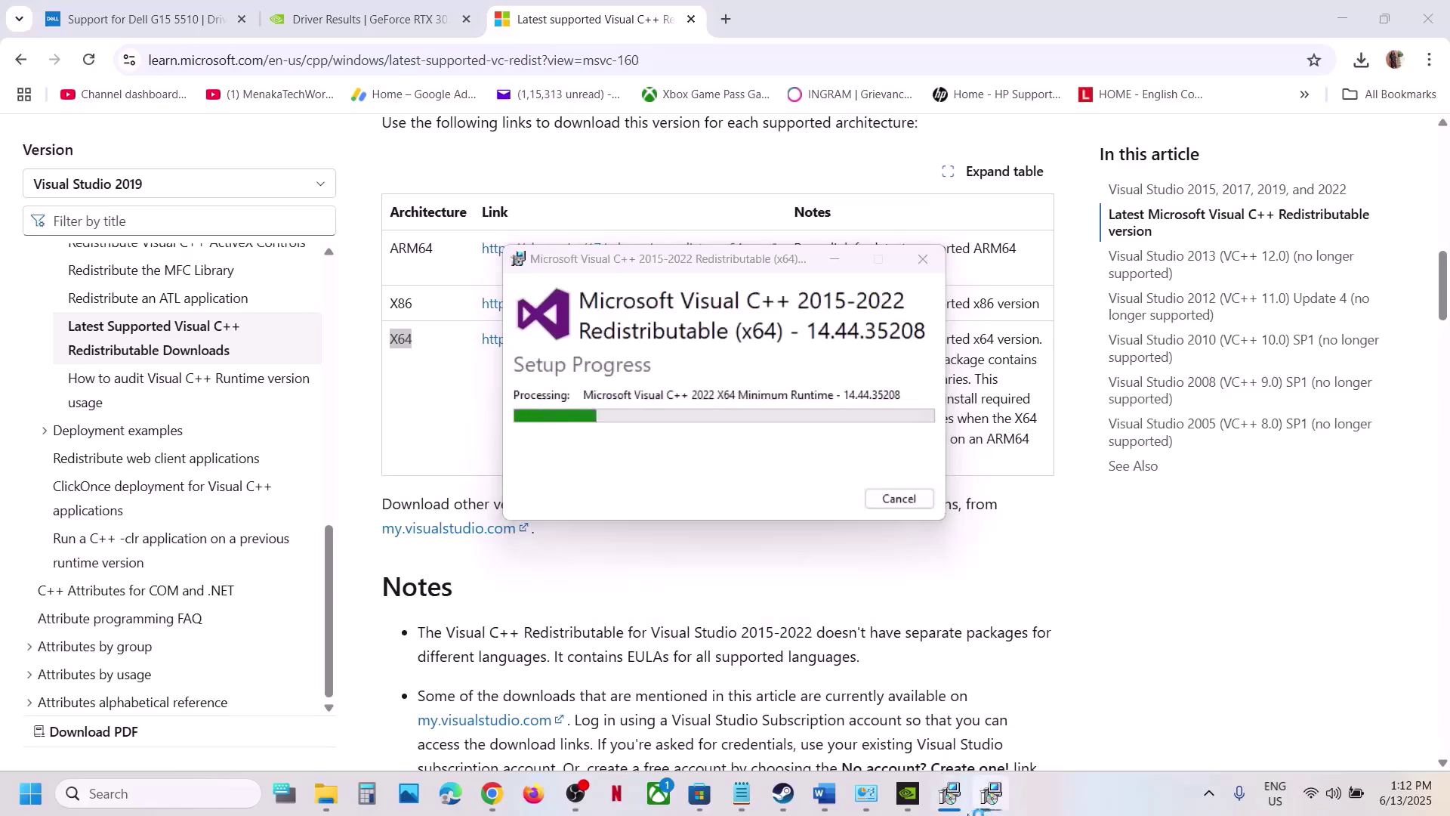
# Step: Bring up the finished x86 and x64 Visual C++ setup windows and close both
pyautogui.click(949, 793)
pyautogui.press('Return')
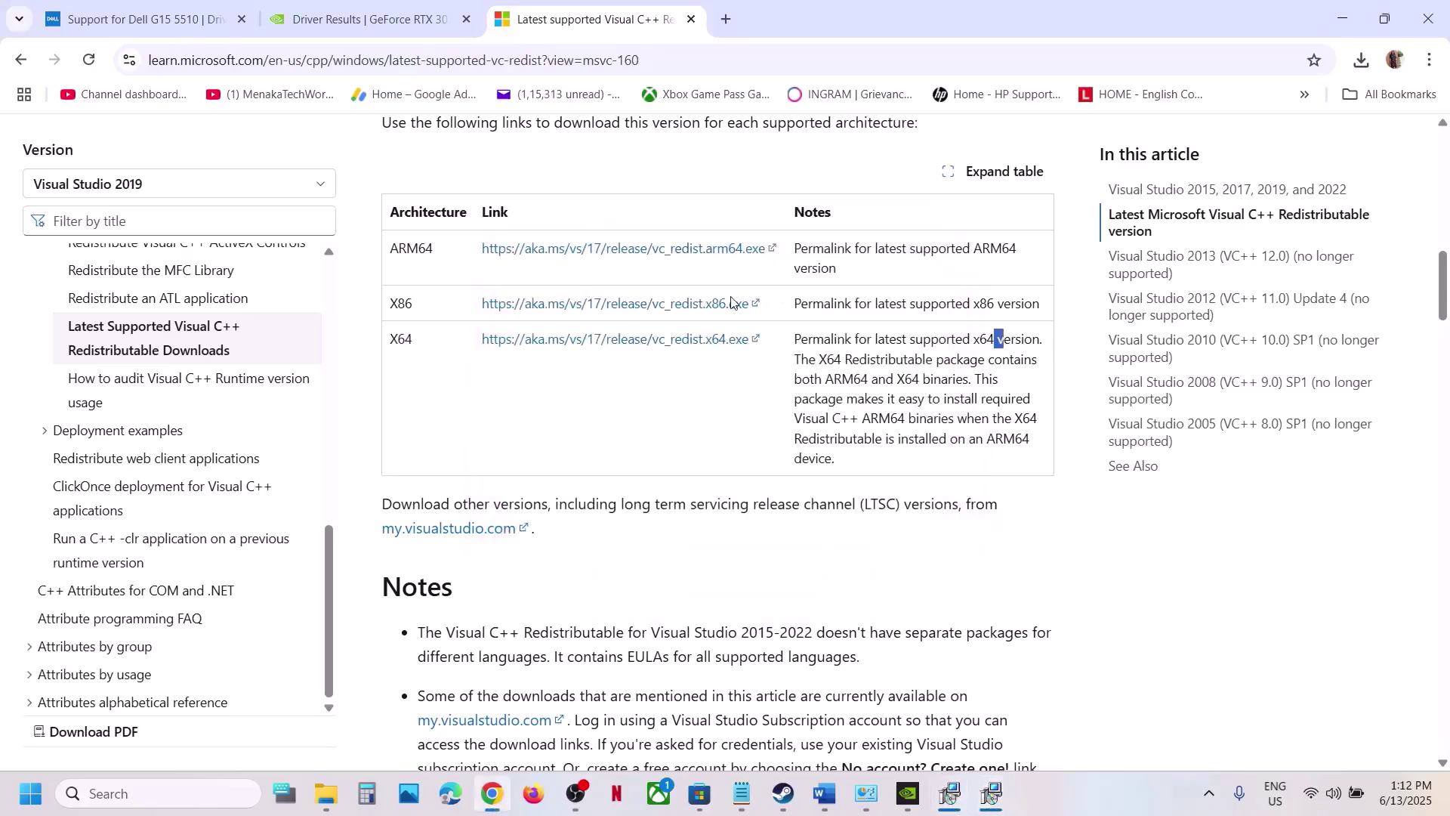
pyautogui.click(992, 794)
pyautogui.click(949, 793)
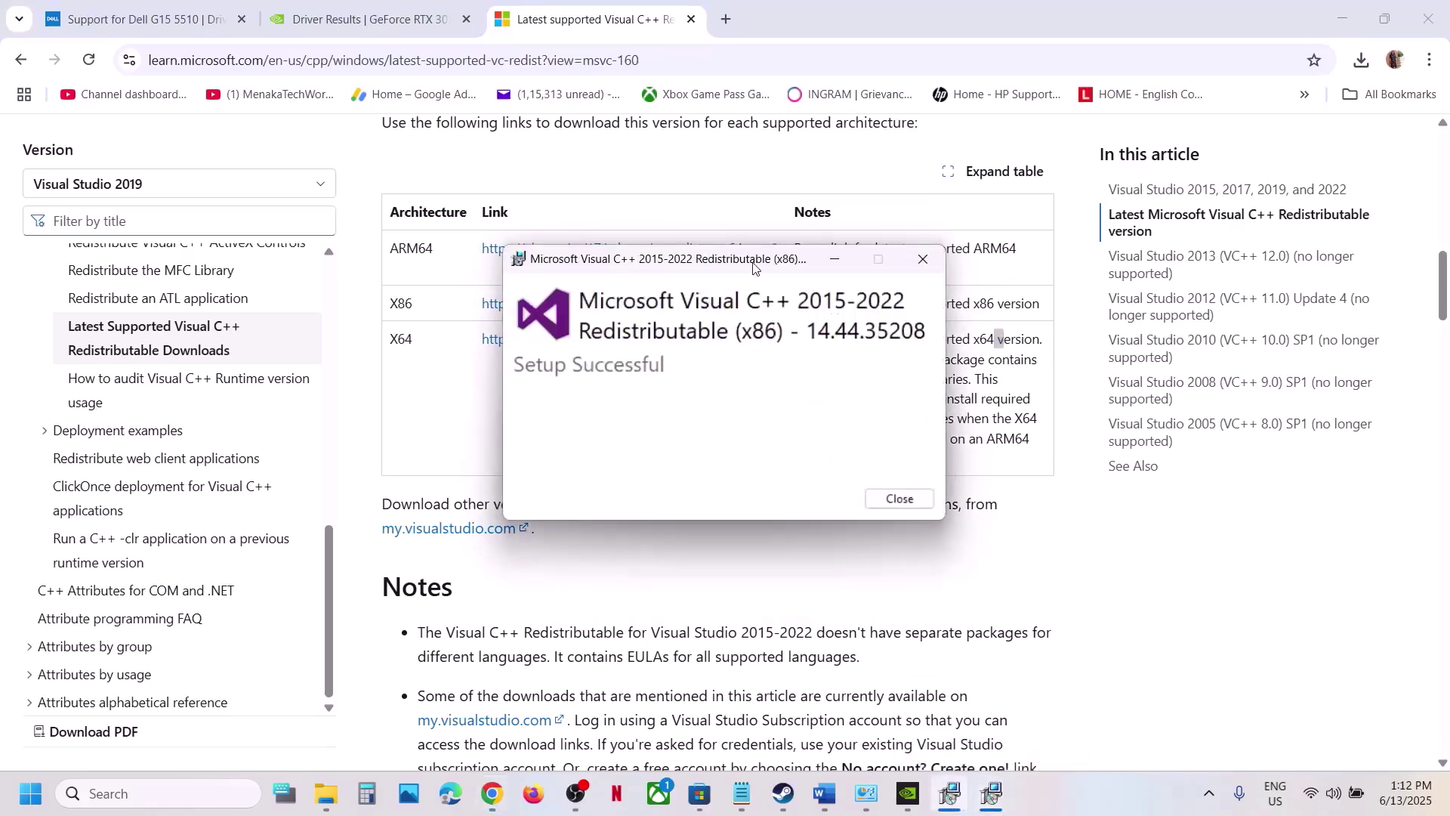
pyautogui.moveTo(753, 266); pyautogui.dragTo(1202, 446)
pyautogui.click(1344, 680)
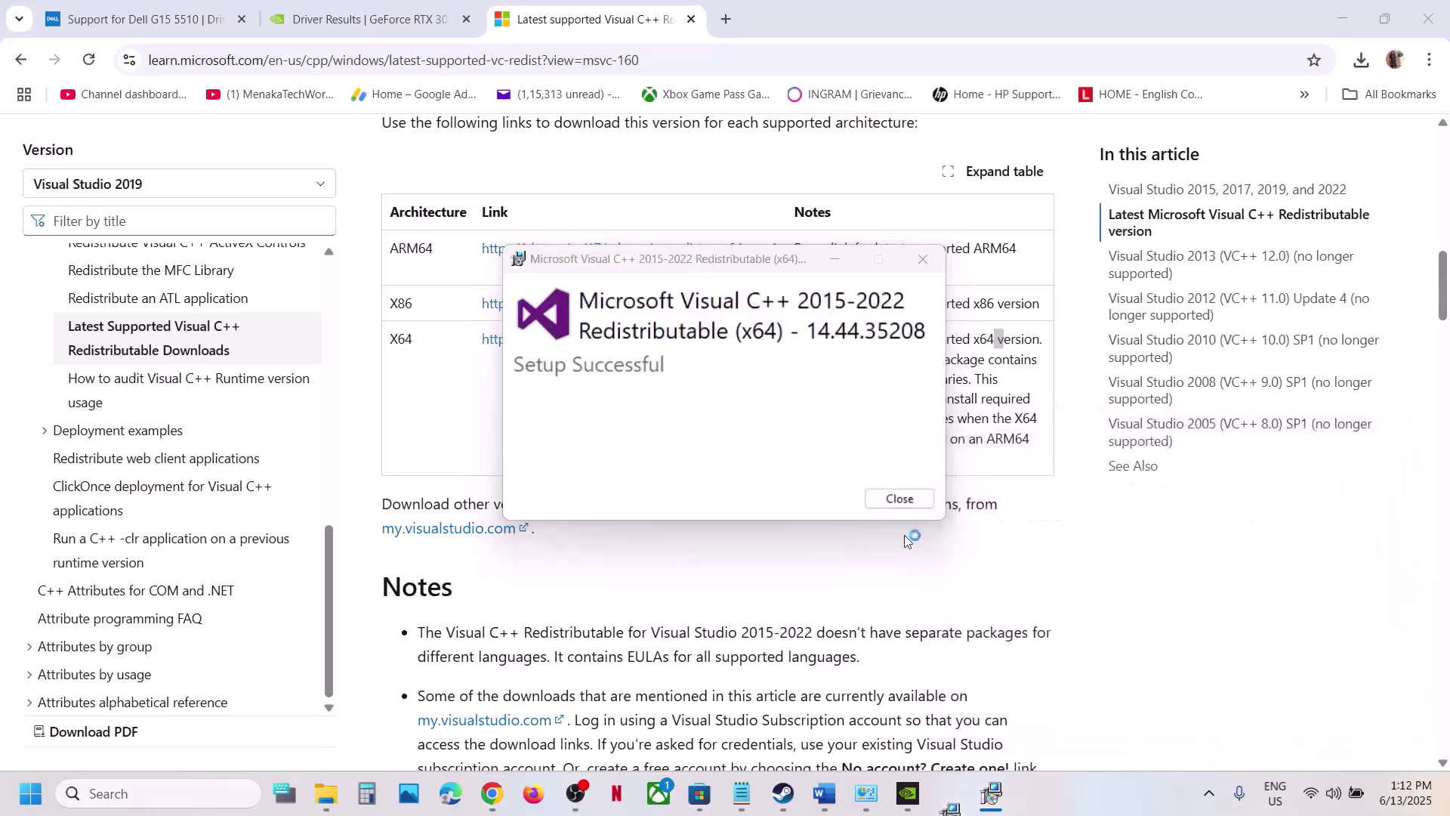
pyautogui.click(900, 498)
# Step: Show the power options in the Start menu and dismiss them without restarting
pyautogui.press('super')
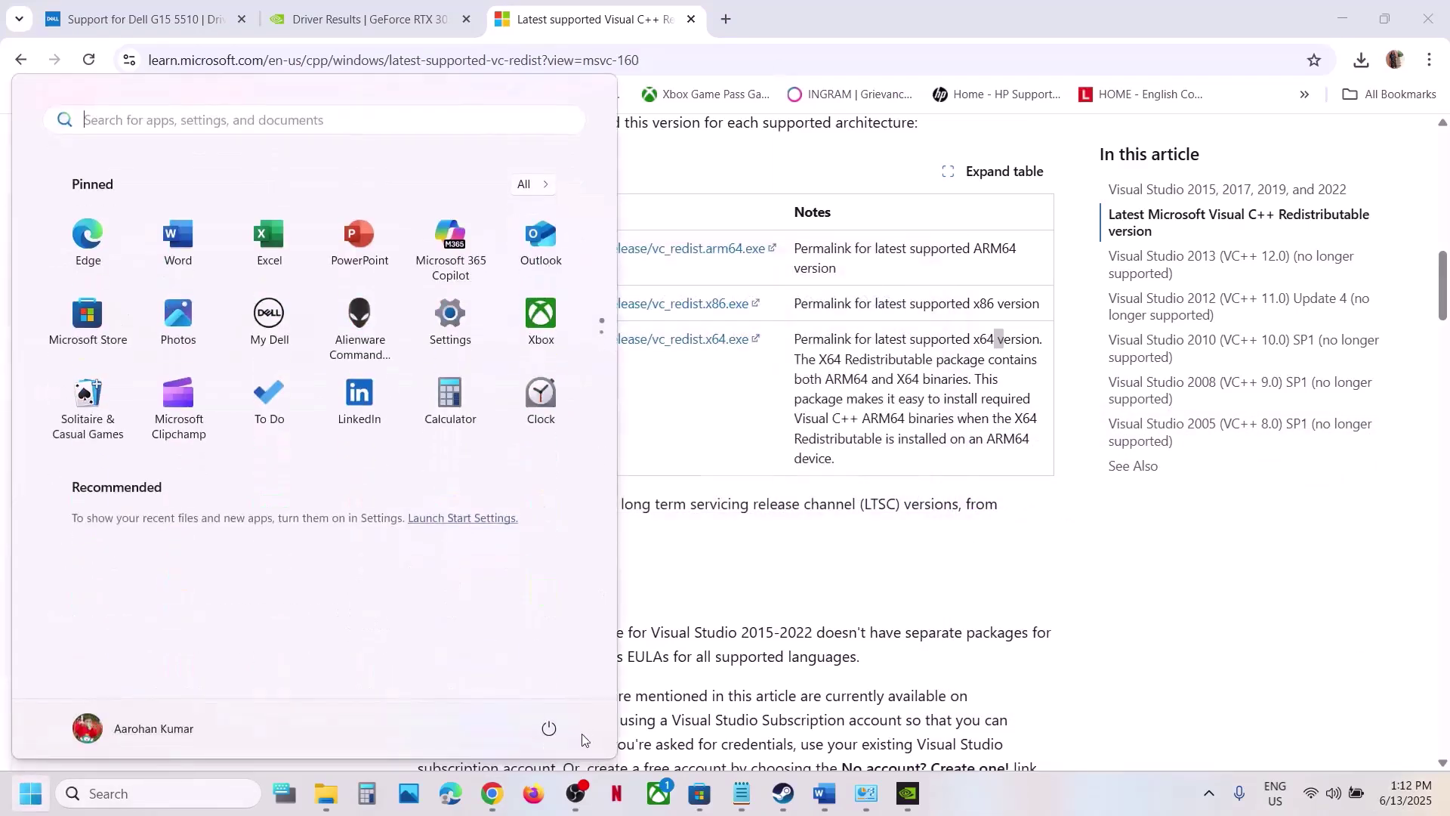
pyautogui.click(549, 728)
pyautogui.click(976, 659)
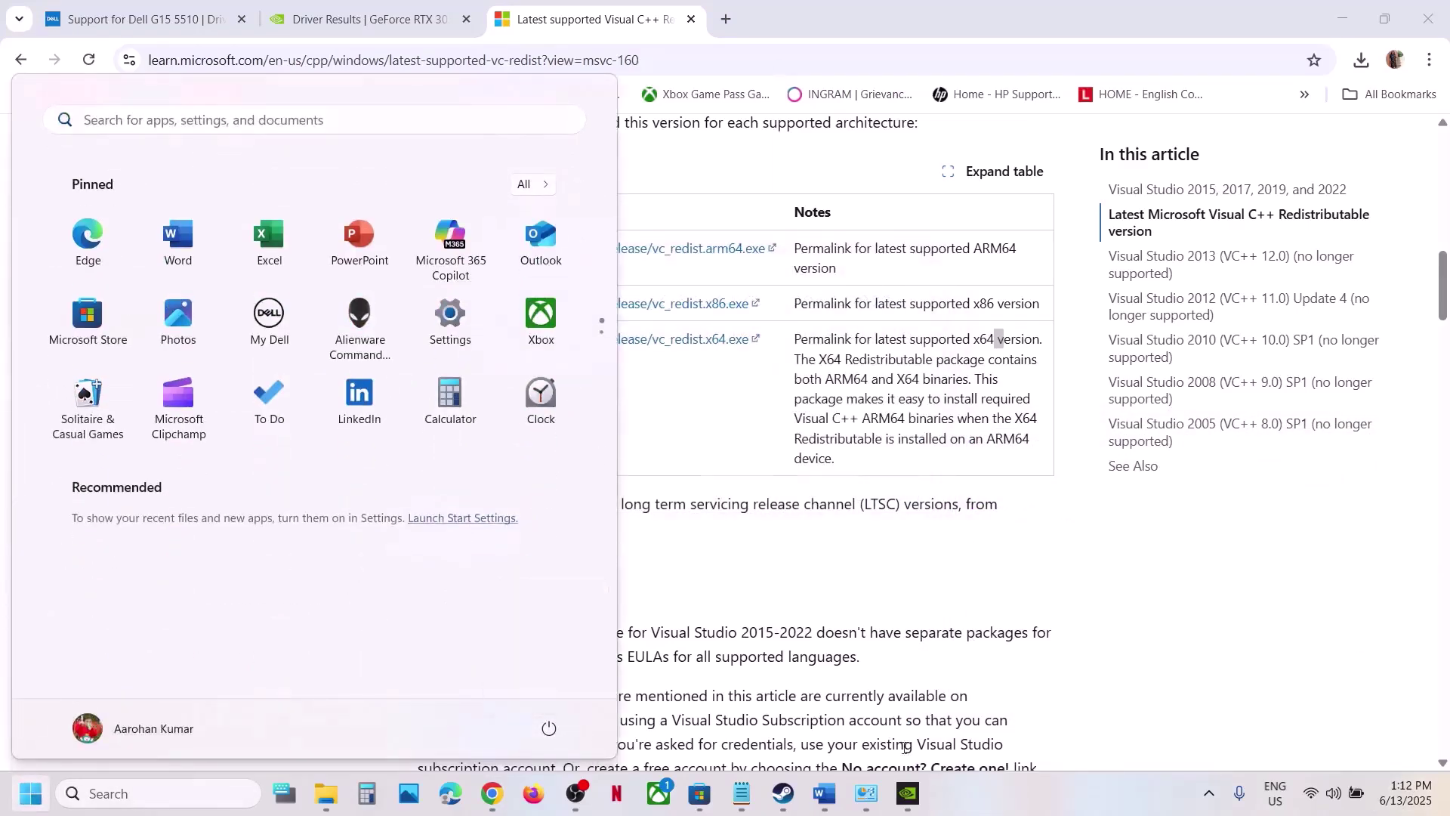
# Step: Return to the Word notes and highlight "set it to default" in the Step 18 overclocking advice
pyautogui.click(783, 793)
pyautogui.click(837, 807)
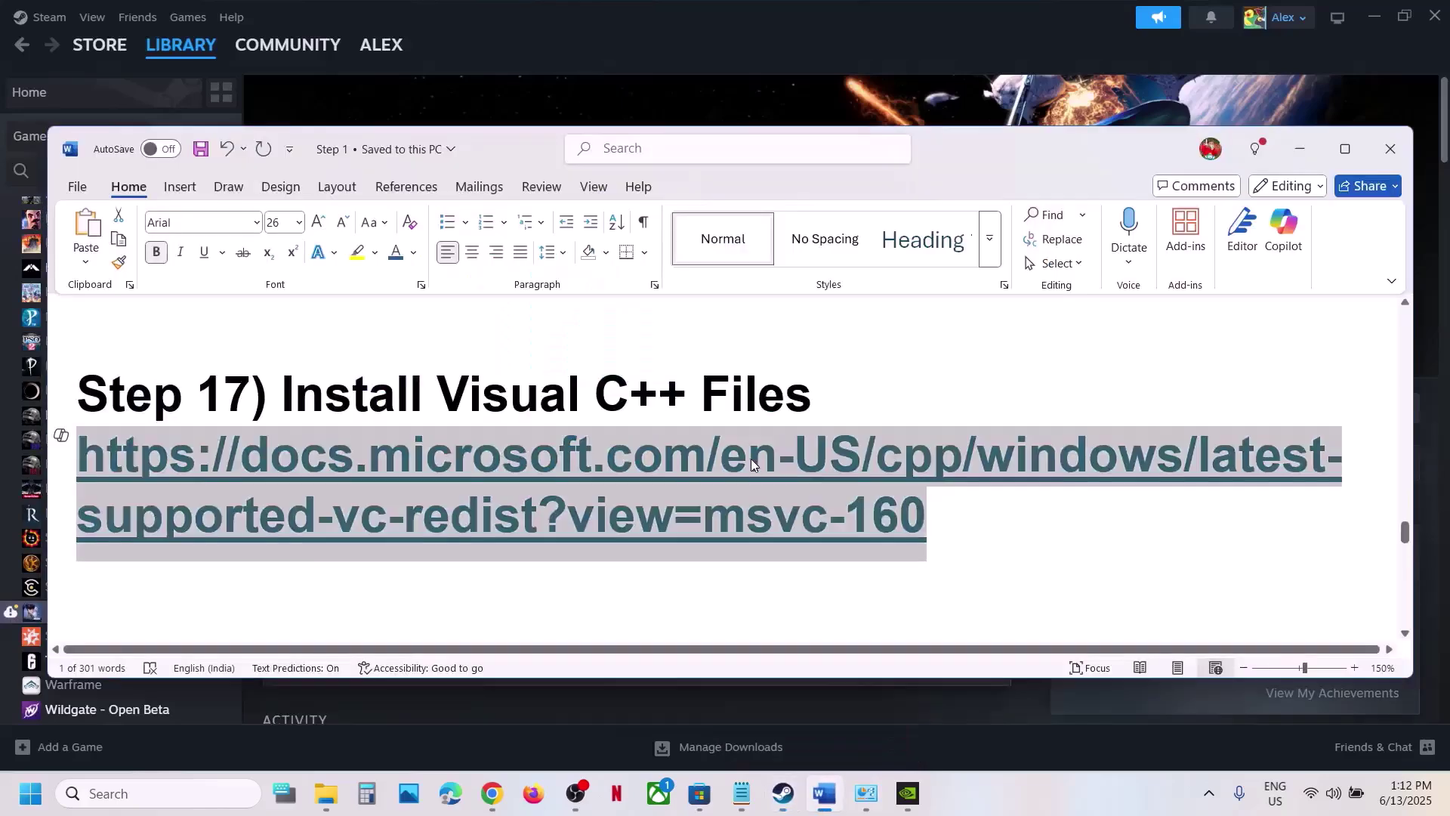
pyautogui.scroll(-5, 751, 460)
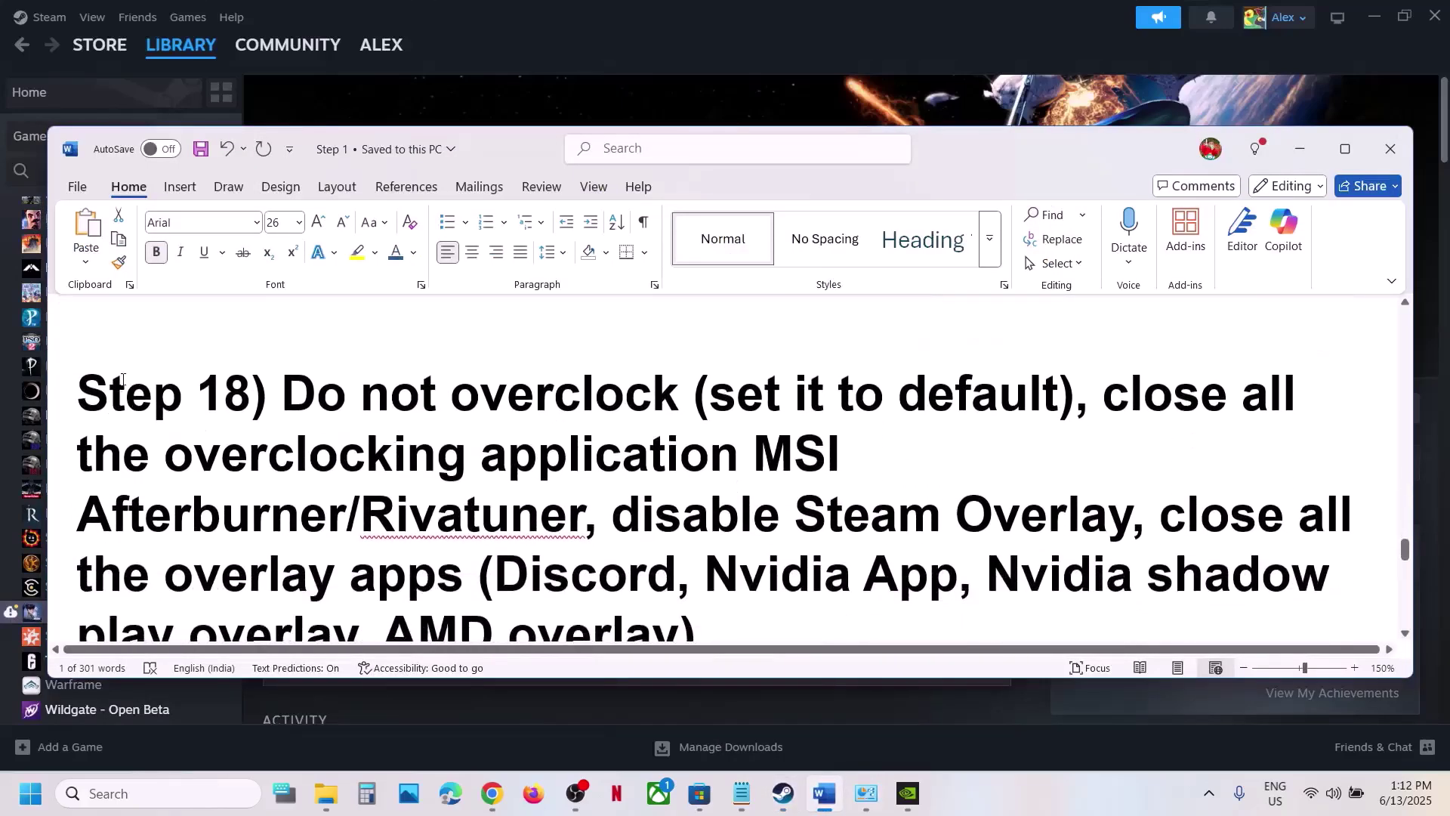
pyautogui.moveTo(293, 401); pyautogui.dragTo(1059, 394)
pyautogui.click(855, 453)
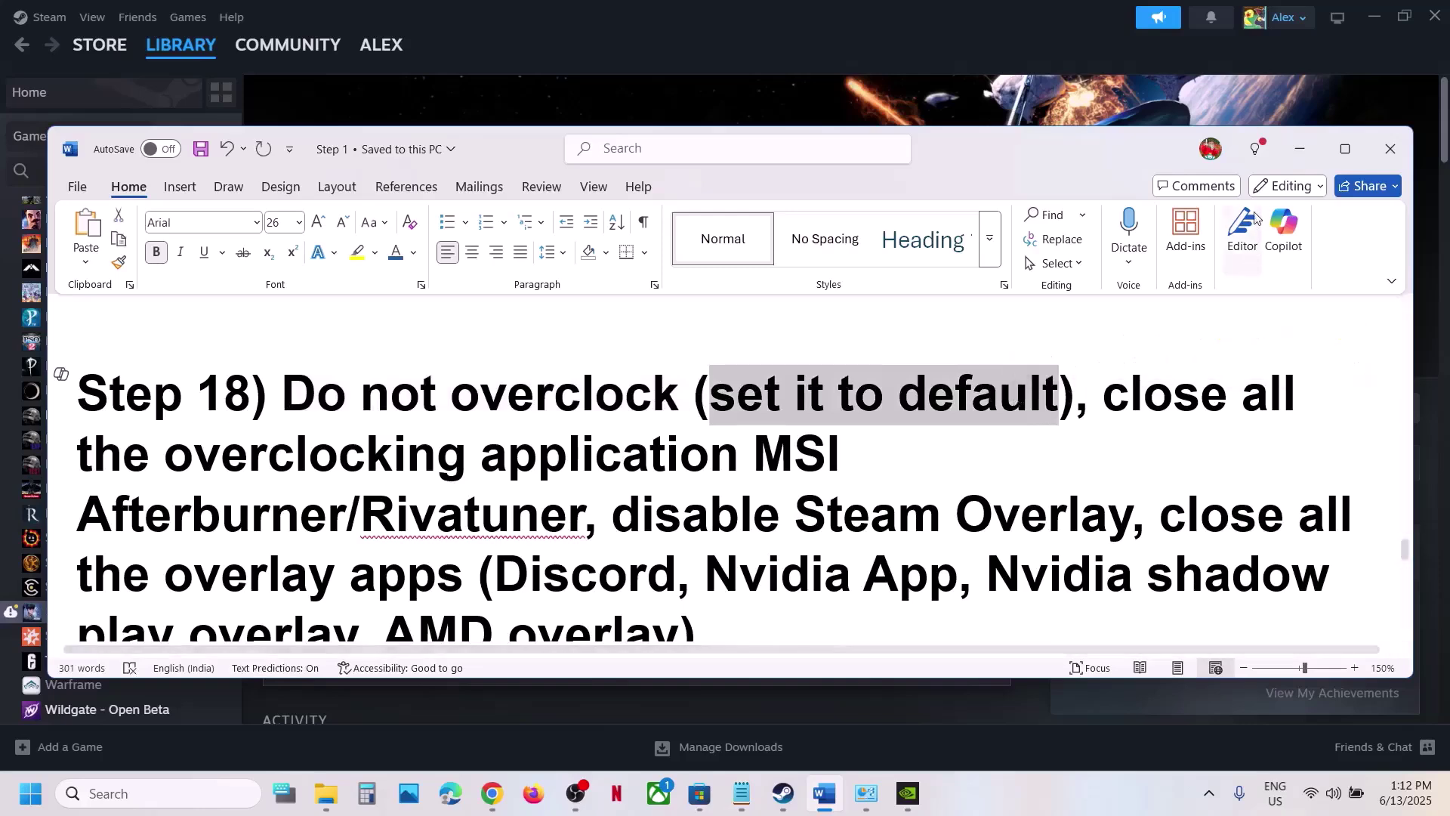
# Step: Maximize the Word window and highlight Step 18's phrases about closing overclocking applications such as MSI Afterburner/Rivatuner
pyautogui.click(1344, 149)
pyautogui.scroll(1, 1082, 338)
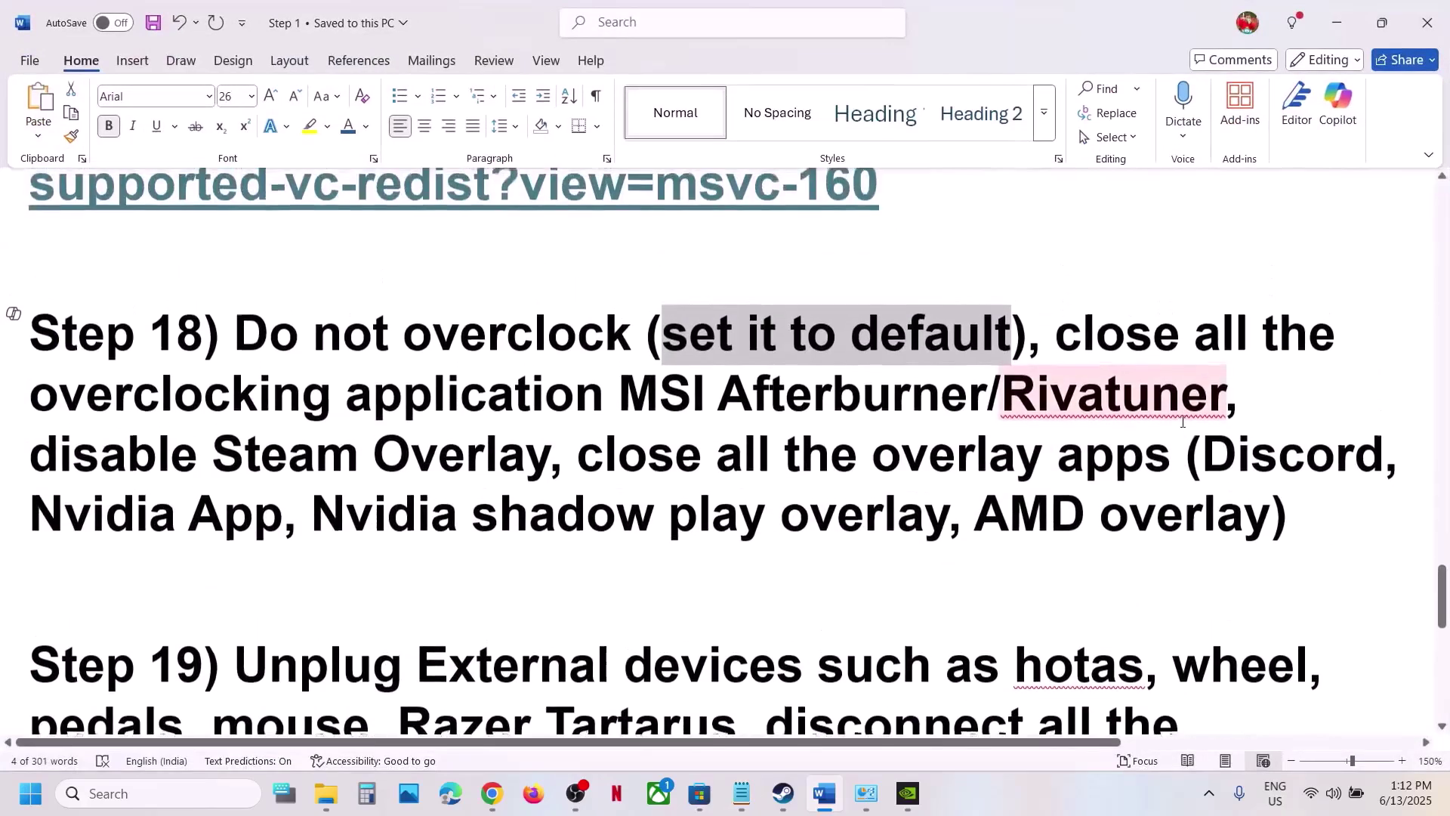
pyautogui.moveTo(1082, 338); pyautogui.dragTo(347, 398)
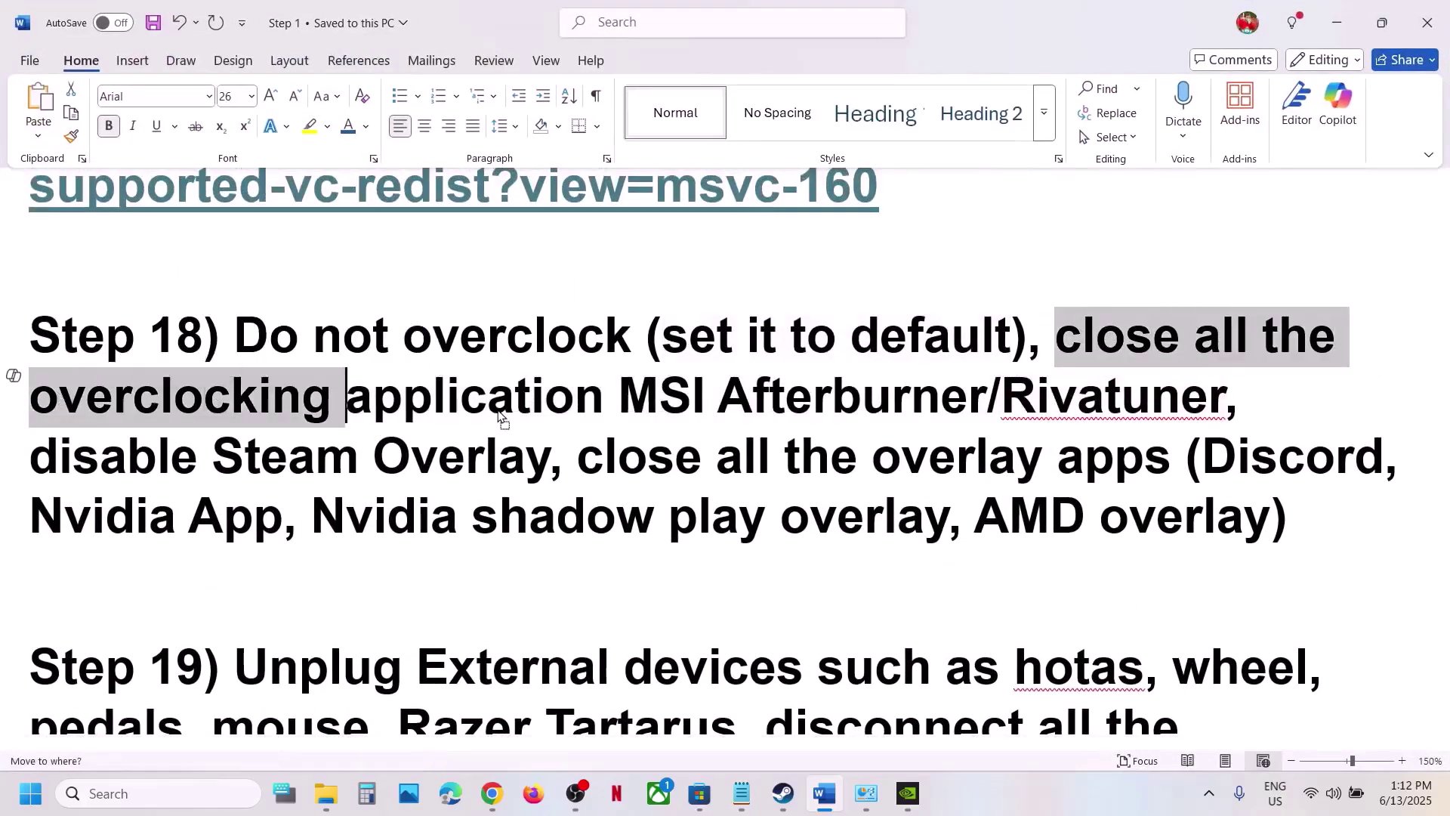
pyautogui.press('Right')
pyautogui.click(541, 453)
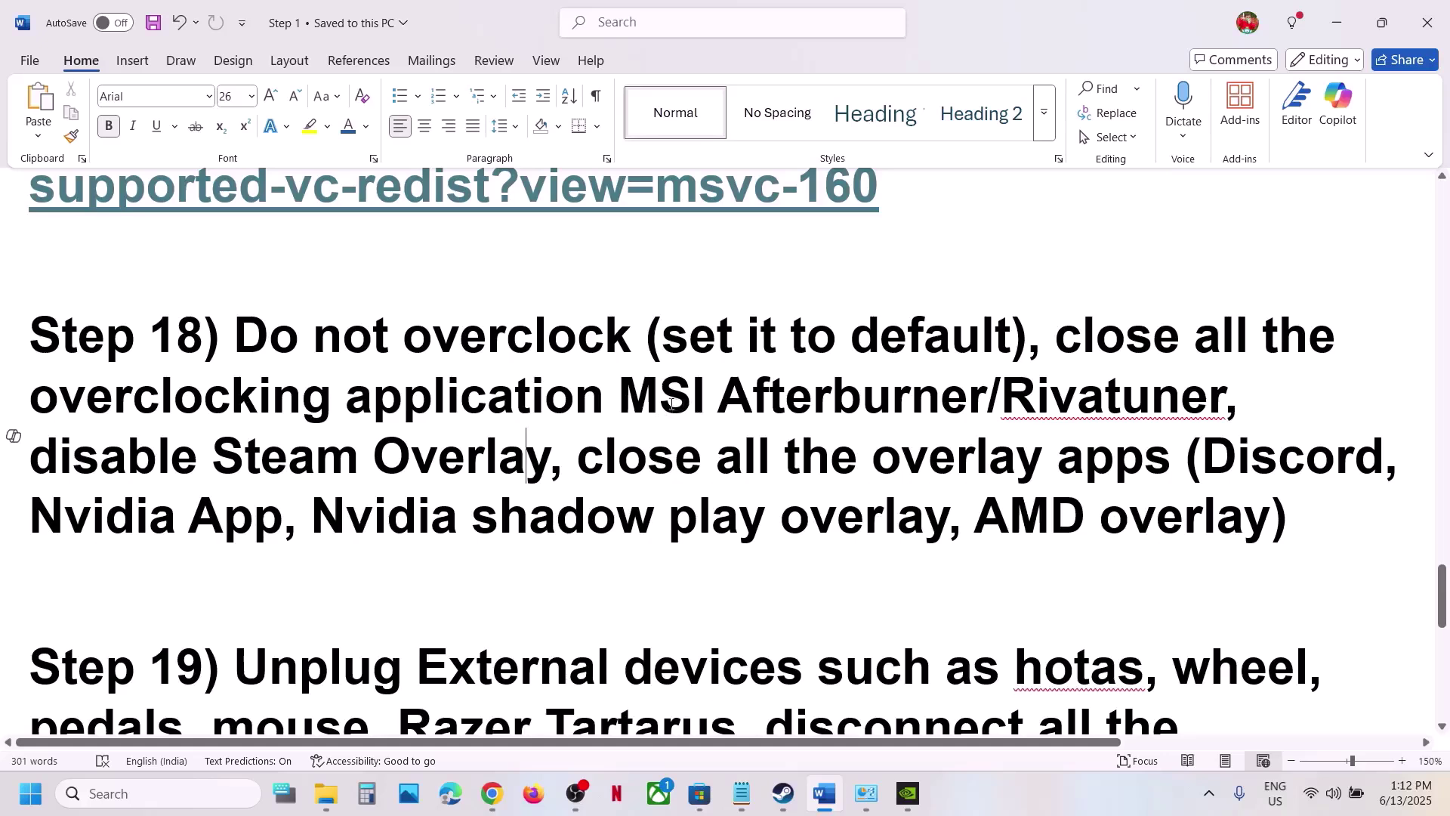
pyautogui.moveTo(671, 404); pyautogui.dragTo(1247, 400)
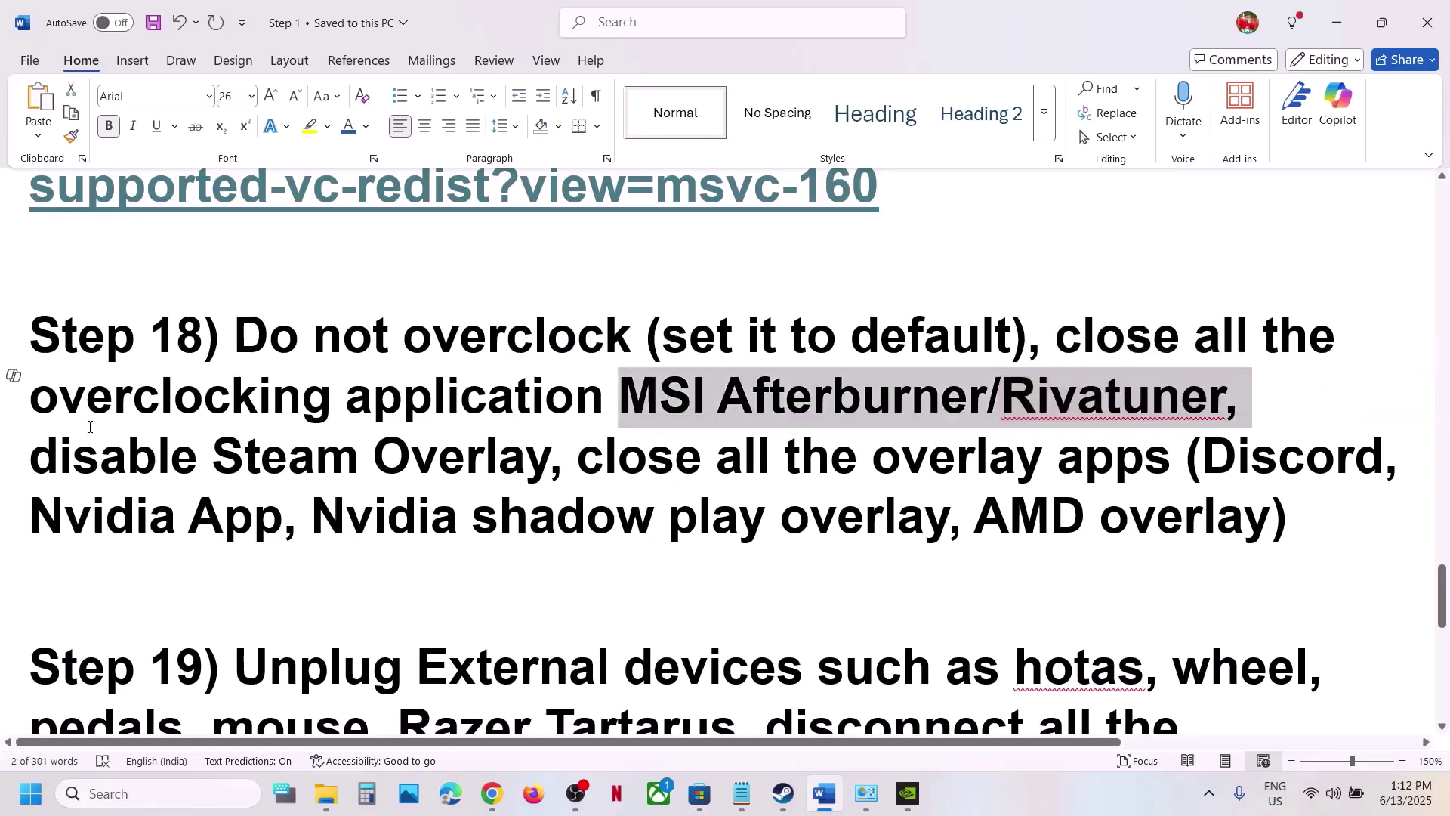
pyautogui.moveTo(49, 409); pyautogui.dragTo(513, 406)
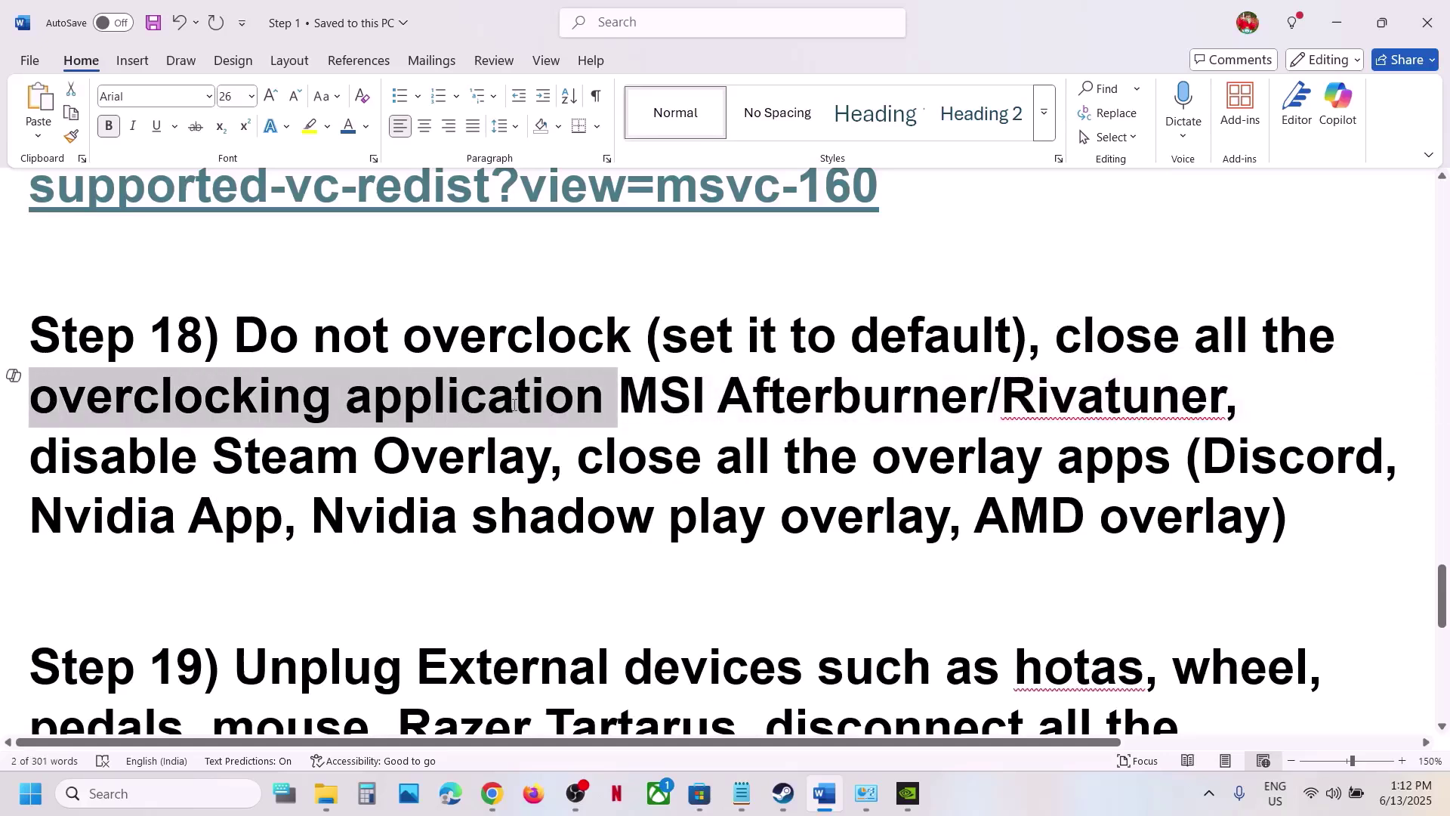